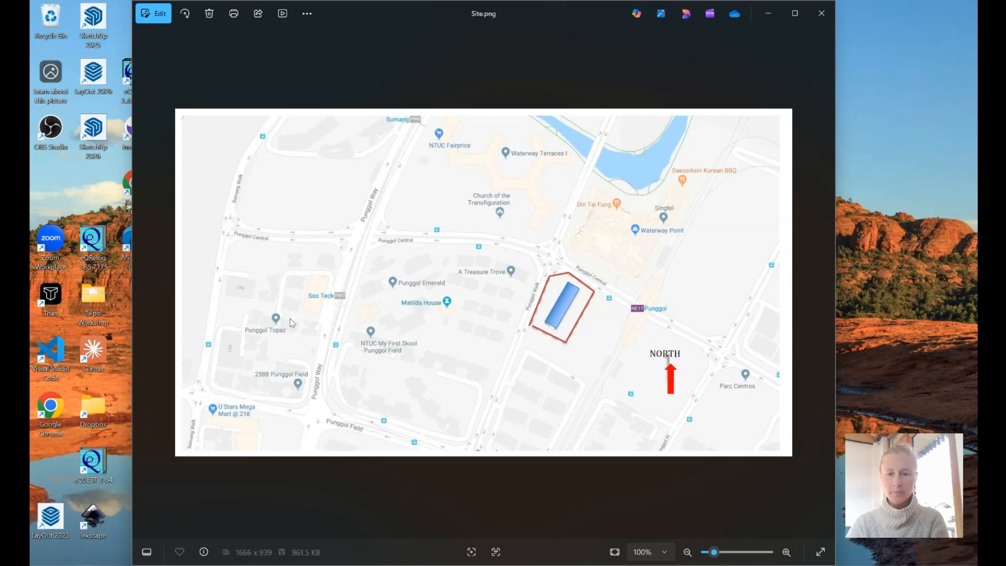
Step: Examine the engineering building's ground, first and upper floor plans in the image viewer, up to the 7th floor
key(Right)
key(Right)
key(Right)
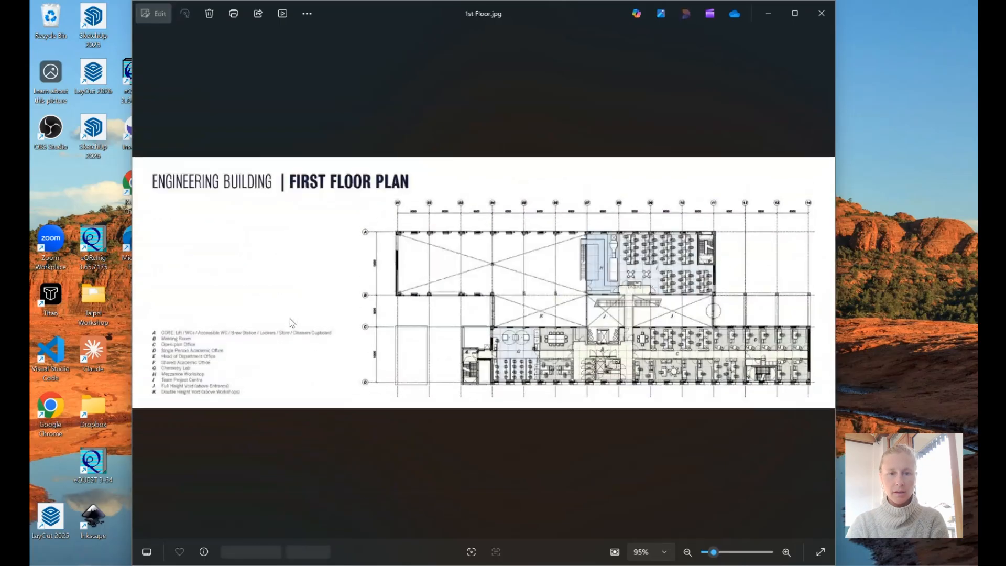
key(Right)
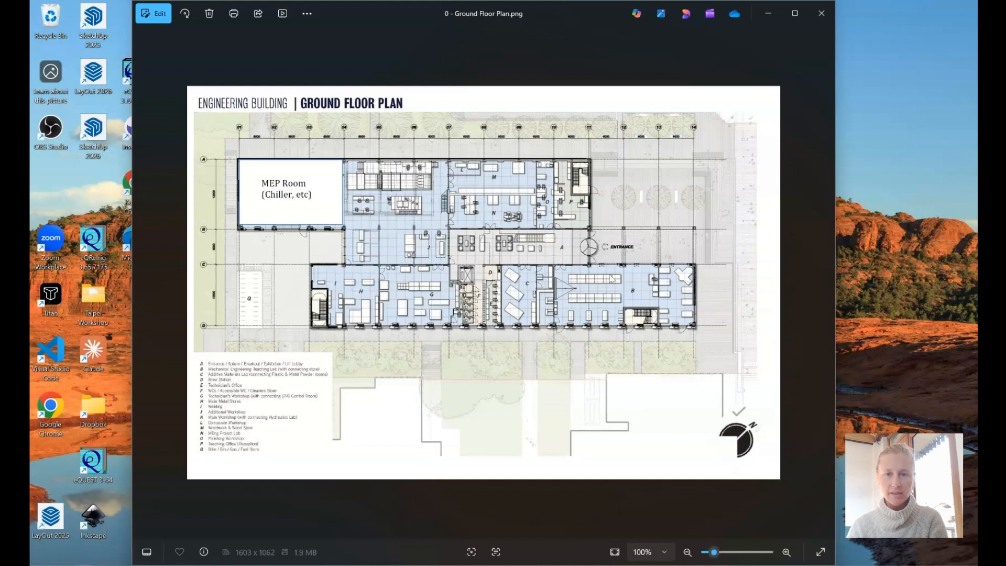
key(Right)
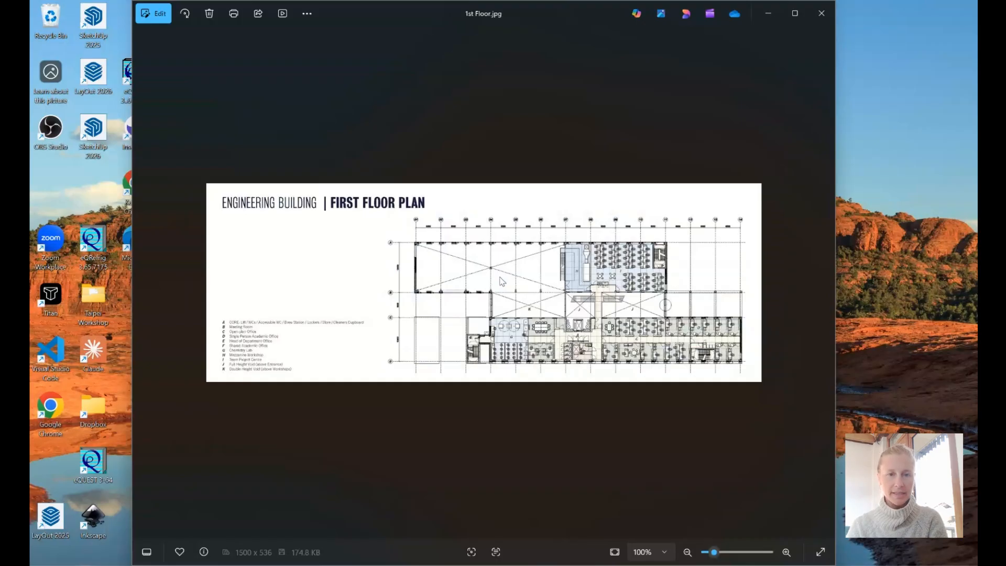
scroll(580, 400, up, 2)
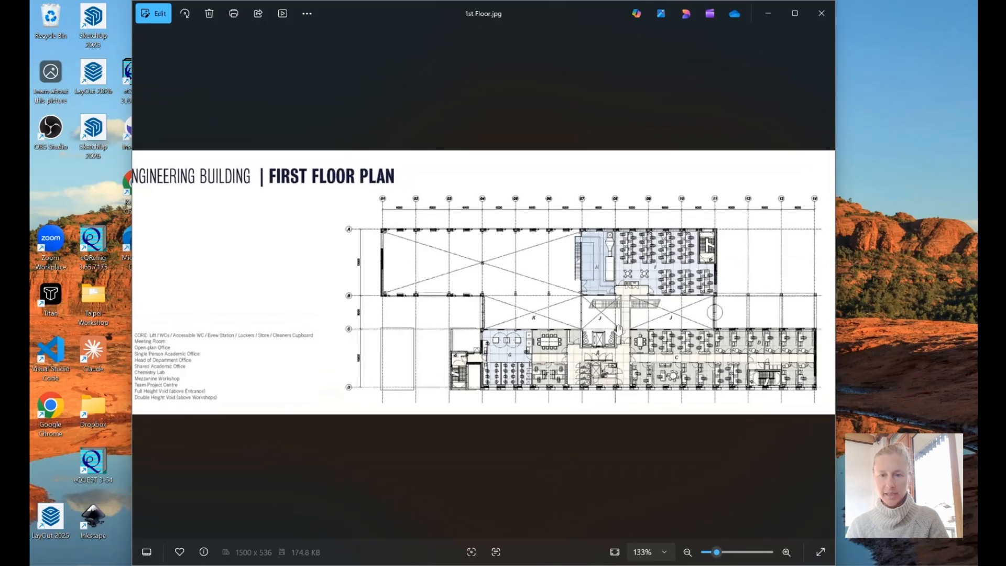
scroll(620, 440, right, 1)
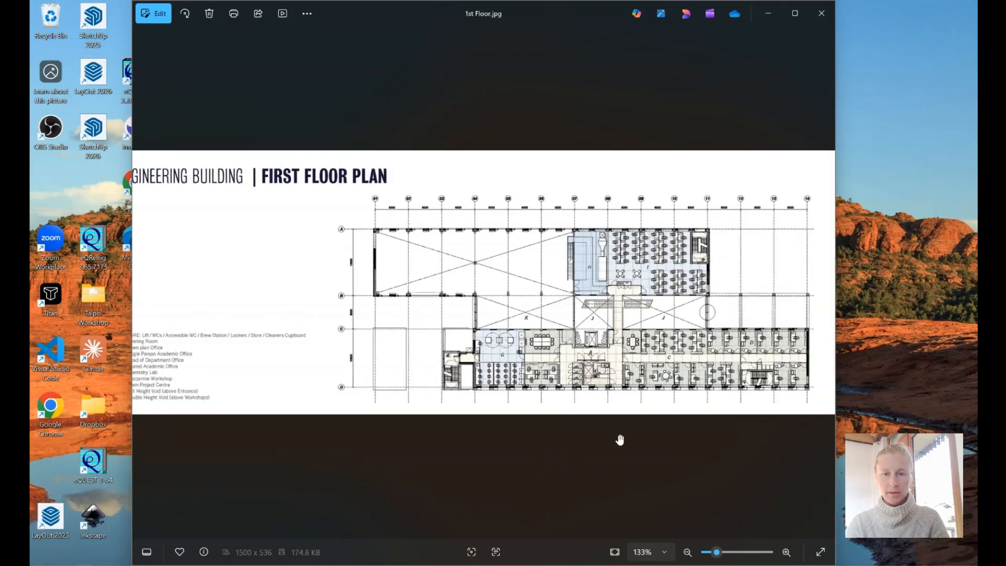
scroll(620, 440, down, 4)
key(Right)
key(Right)
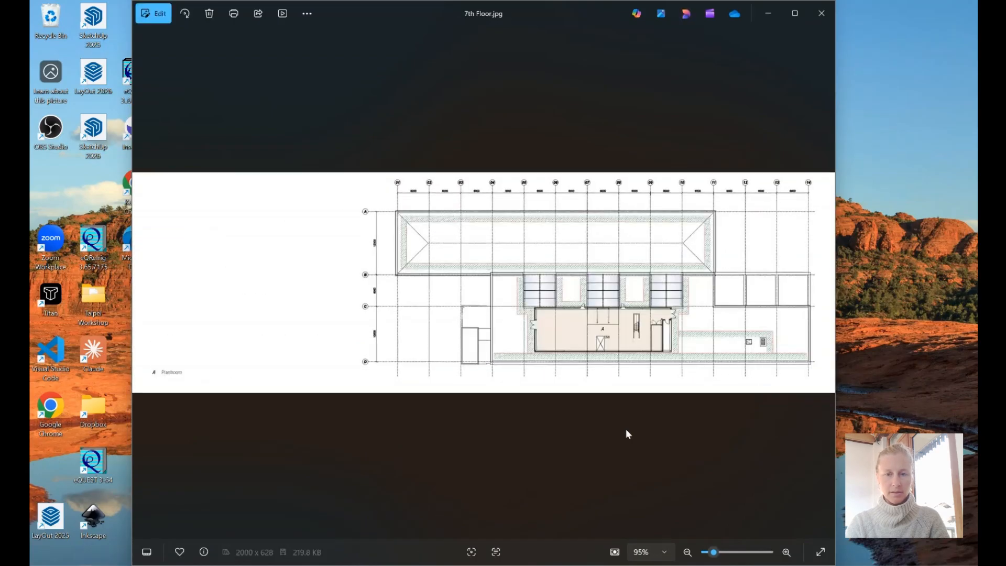
Step: View the building's north-west and south elevations and the site map with its north arrow
key(Right)
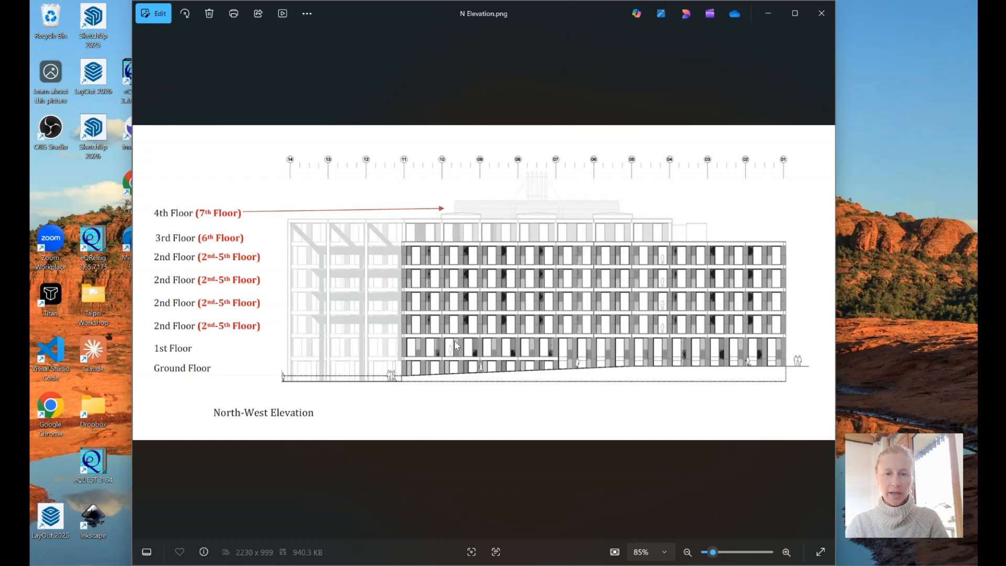
key(Right)
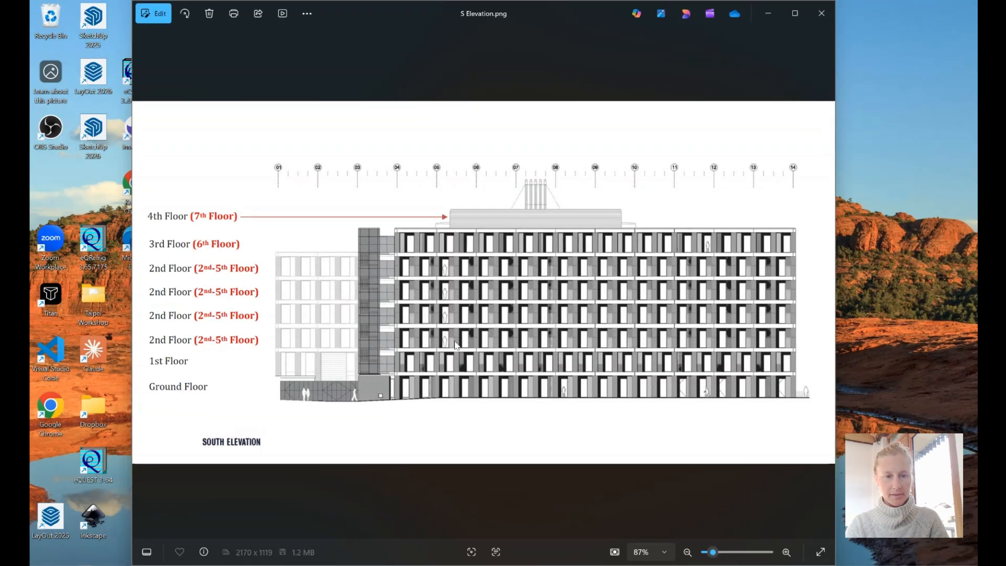
key(Right)
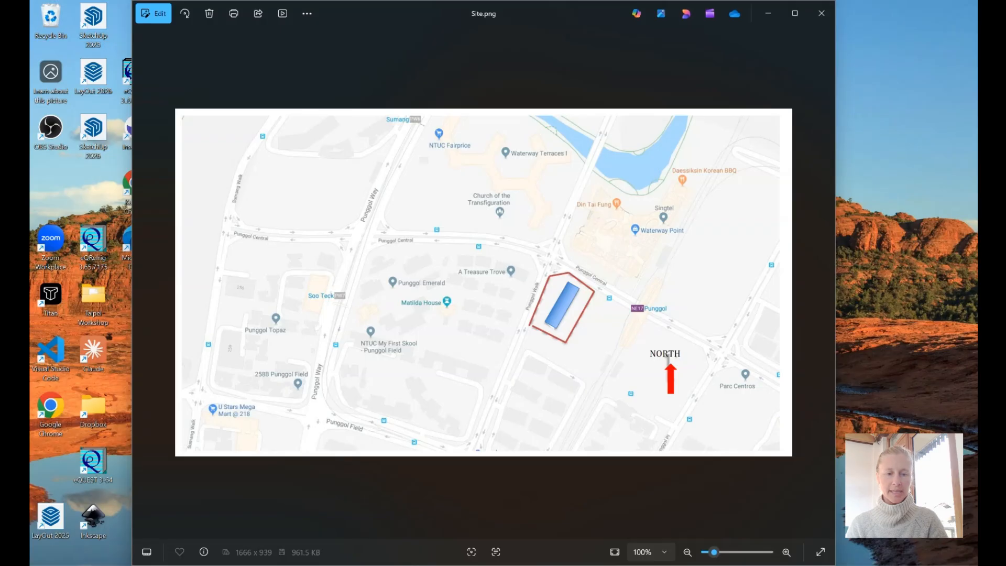
Step: Launch SketchUp 2026 and create a new model from the Simple template in meters
key(super)
text(sket)
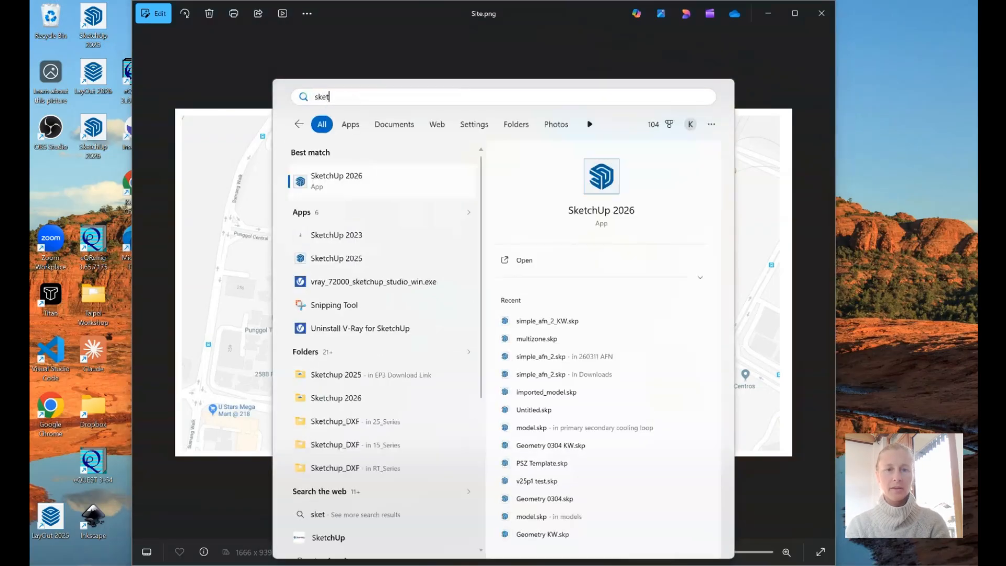
key(Return)
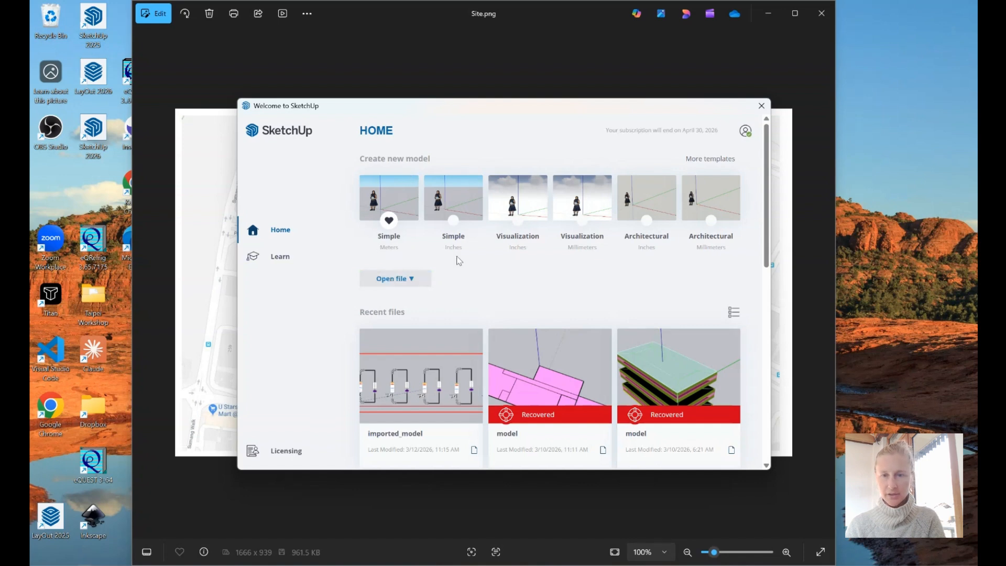
click(392, 194)
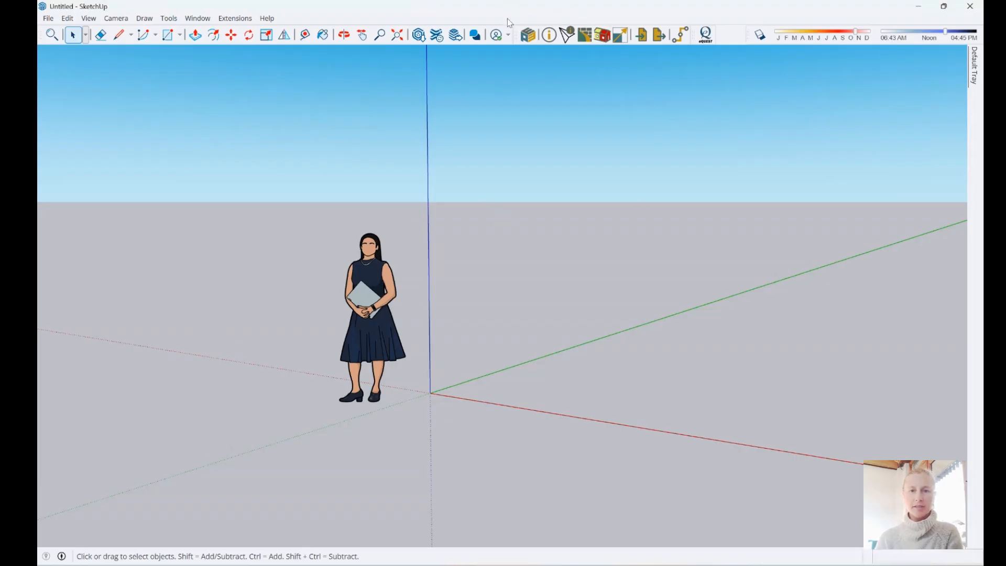
Step: Check that the EP3 and EP3 → eQuest toolbars are enabled, toggling the EP3 toolbar off and on again
click(89, 19)
click(105, 33)
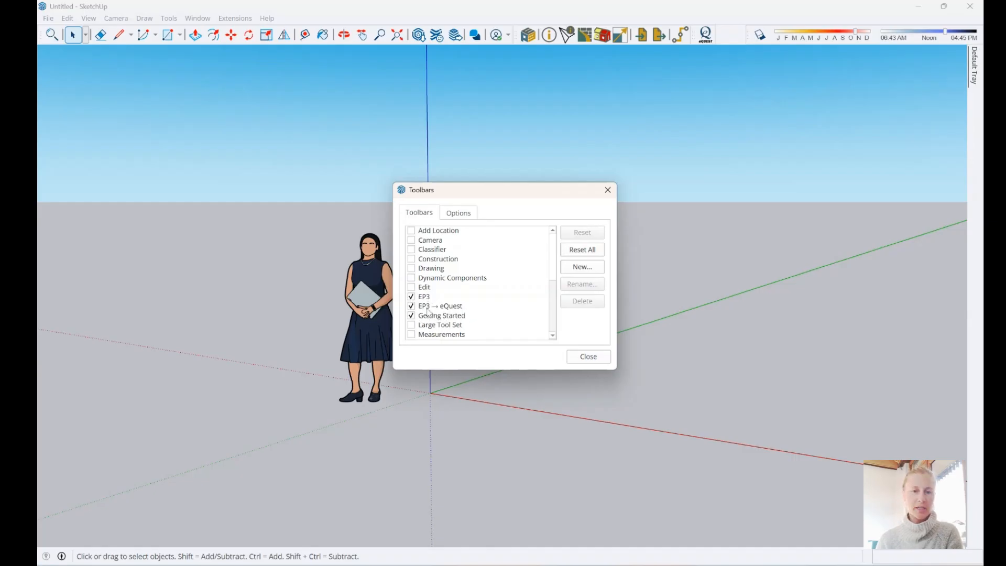
click(412, 297)
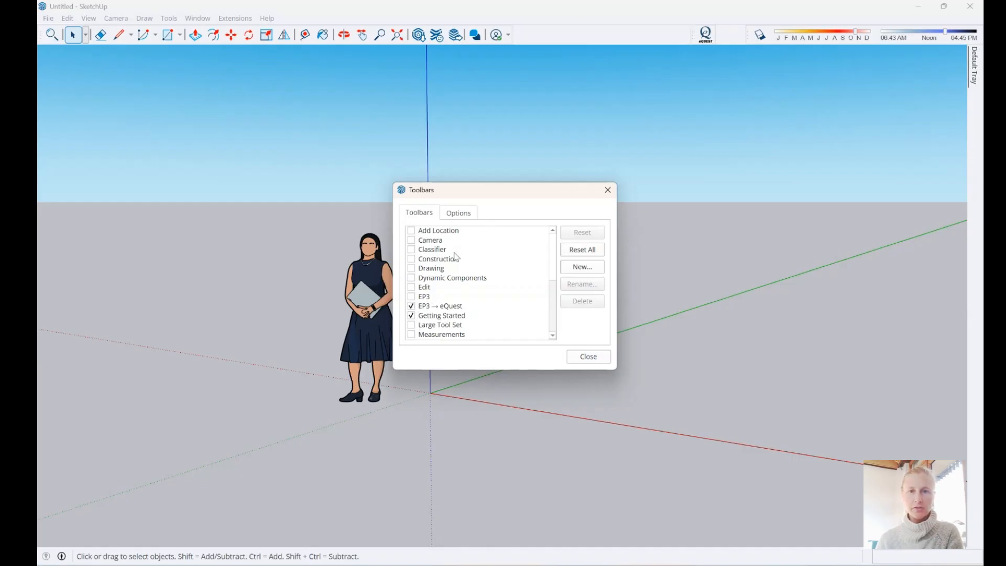
click(412, 297)
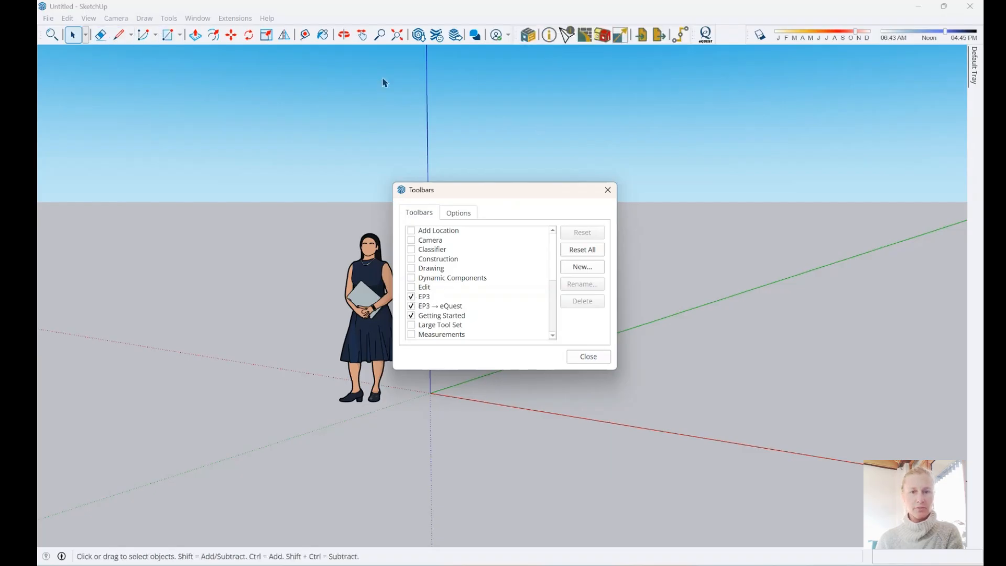
click(608, 190)
click(89, 18)
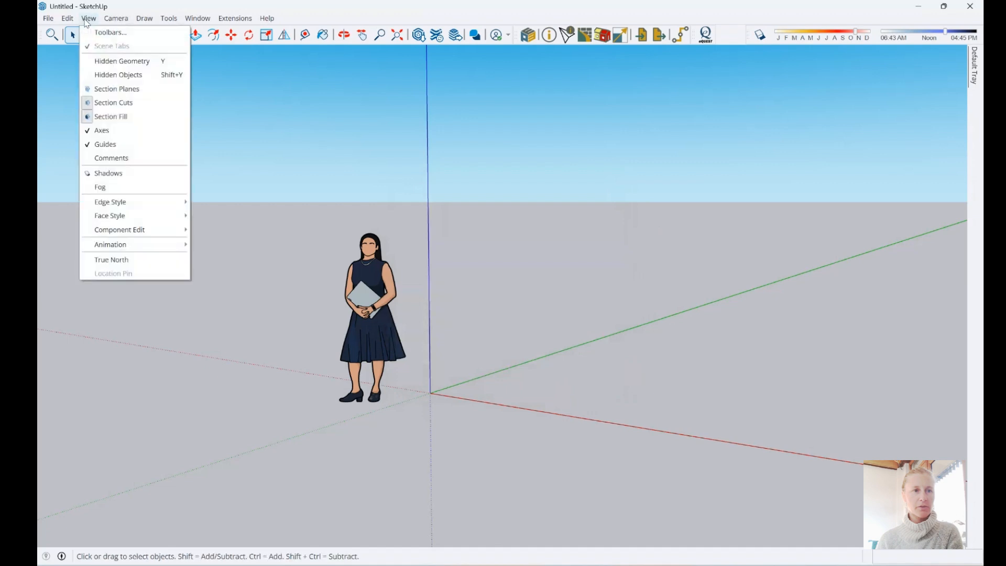
click(101, 38)
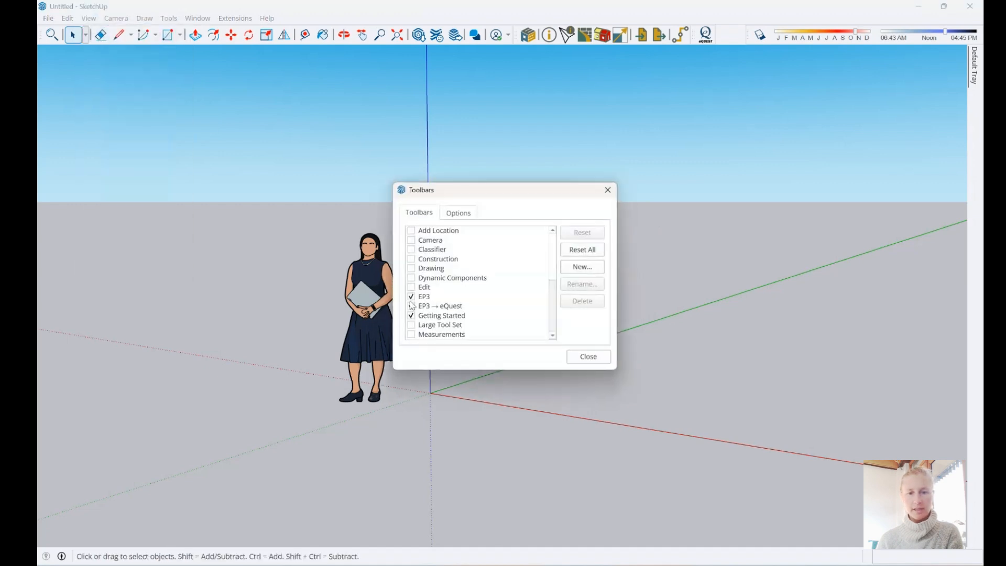
click(597, 361)
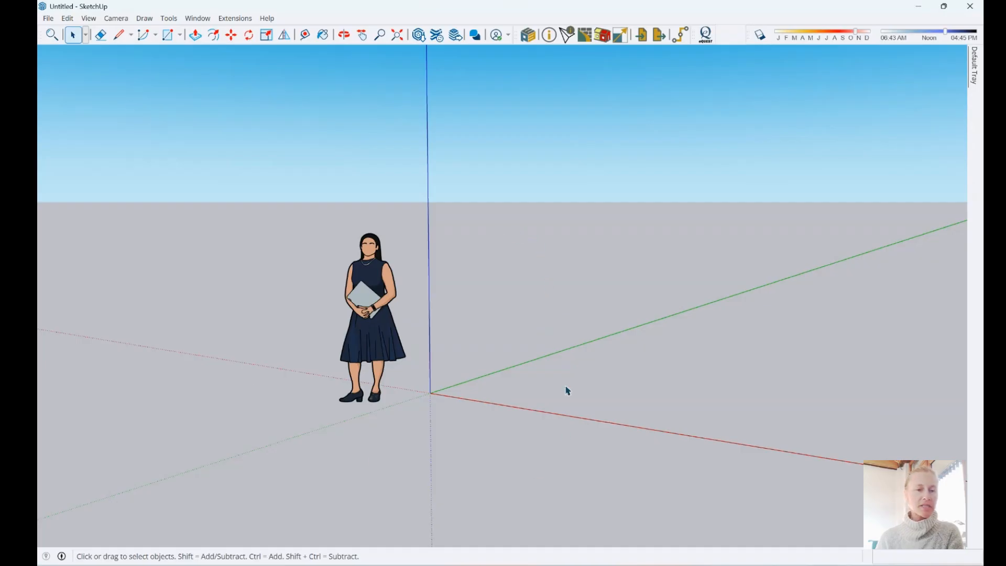
Step: Delete the default human figure beside the model origin
middle_drag(411, 263, 405, 278)
middle_drag(558, 443, 415, 400)
click(398, 355)
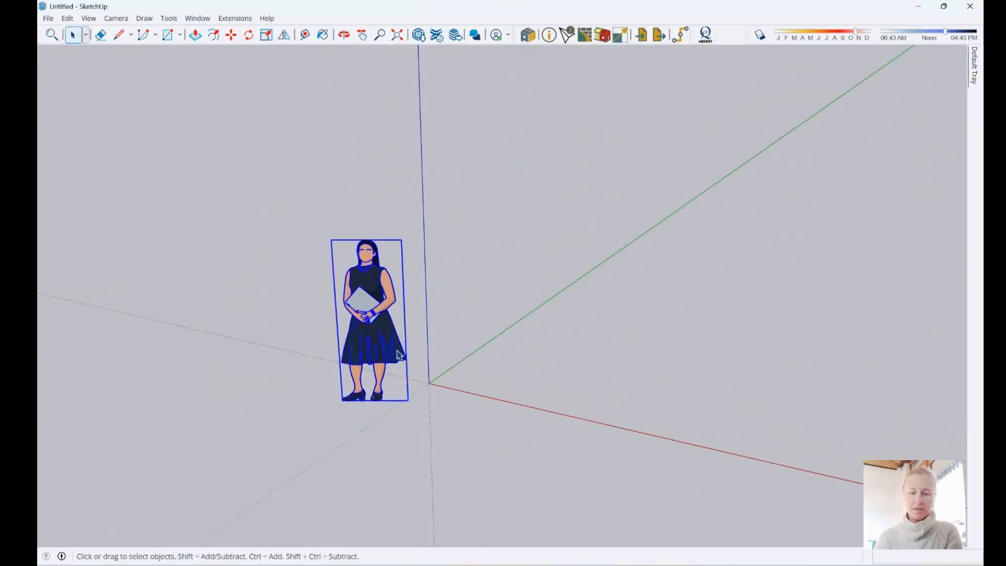
key(Delete)
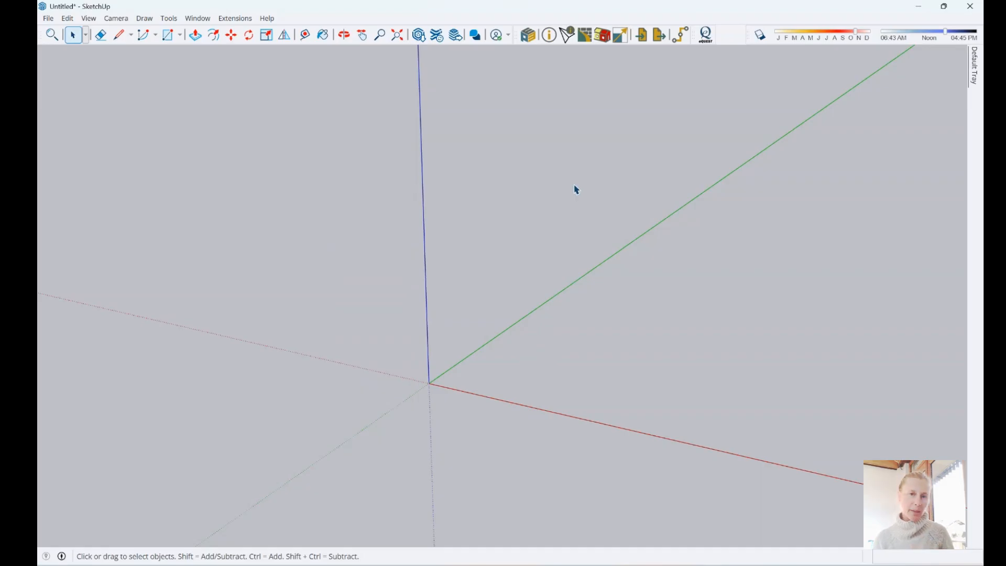
Step: Open the EP3 Model Wizard and look through the output unit options and available EPW weather files without choosing any
click(530, 41)
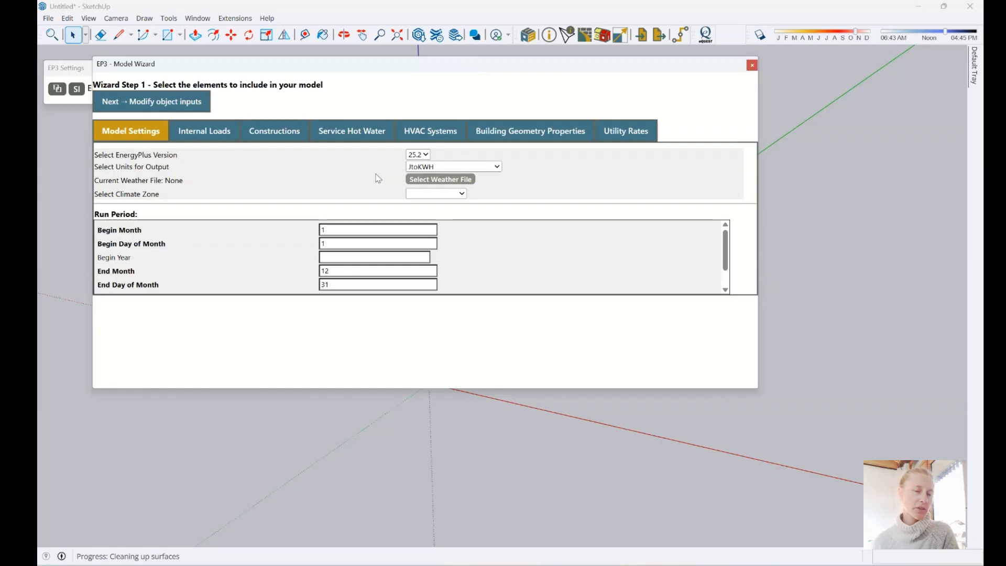
click(480, 167)
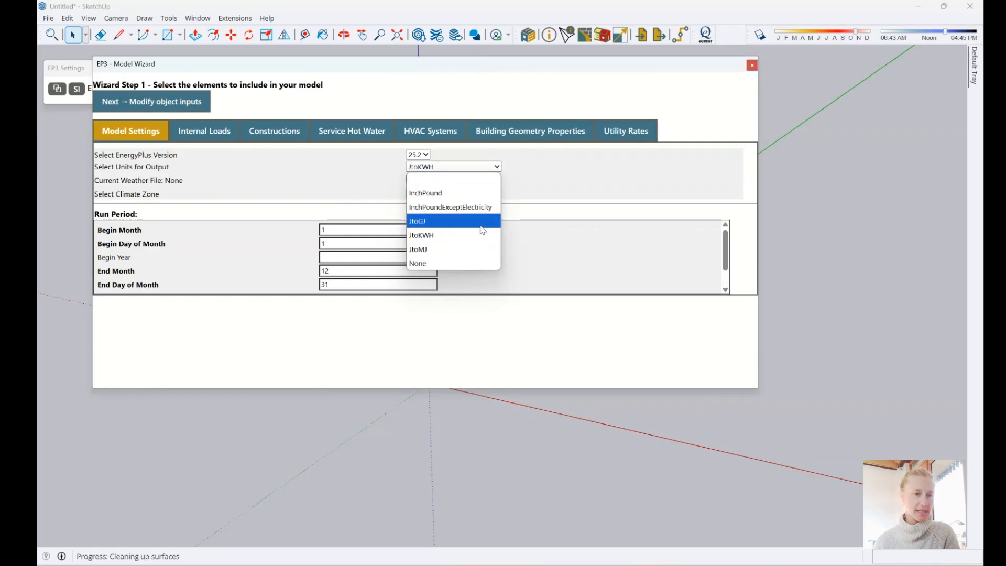
click(591, 213)
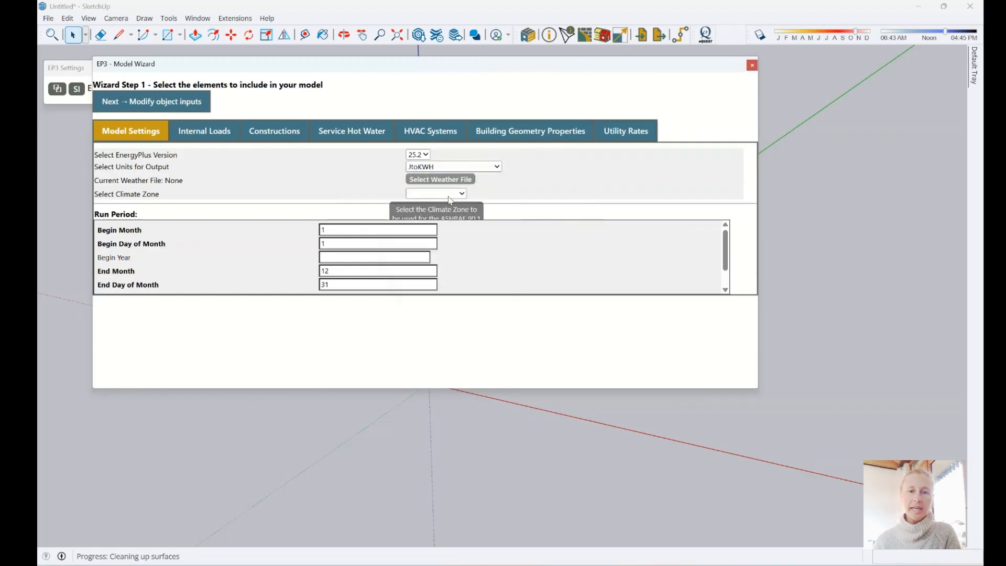
click(454, 180)
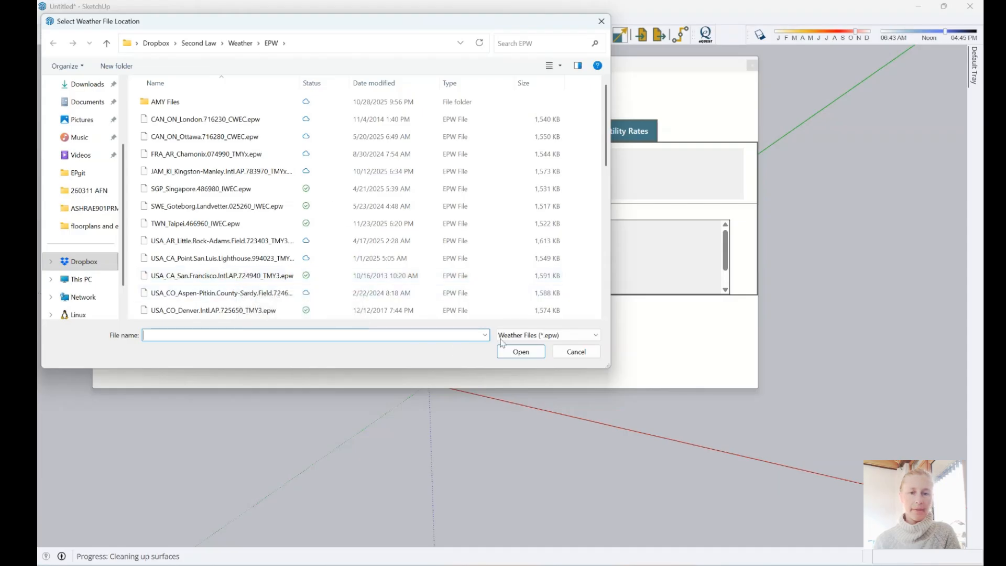
click(575, 352)
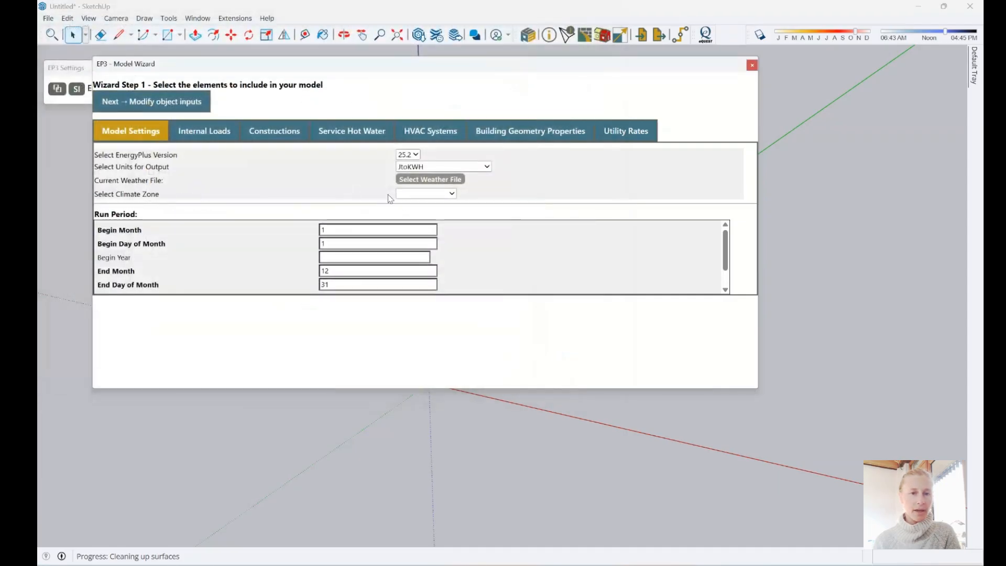
Step: Set the climate zone to ClimateZone 1 and the run period's begin year to 2026
click(414, 194)
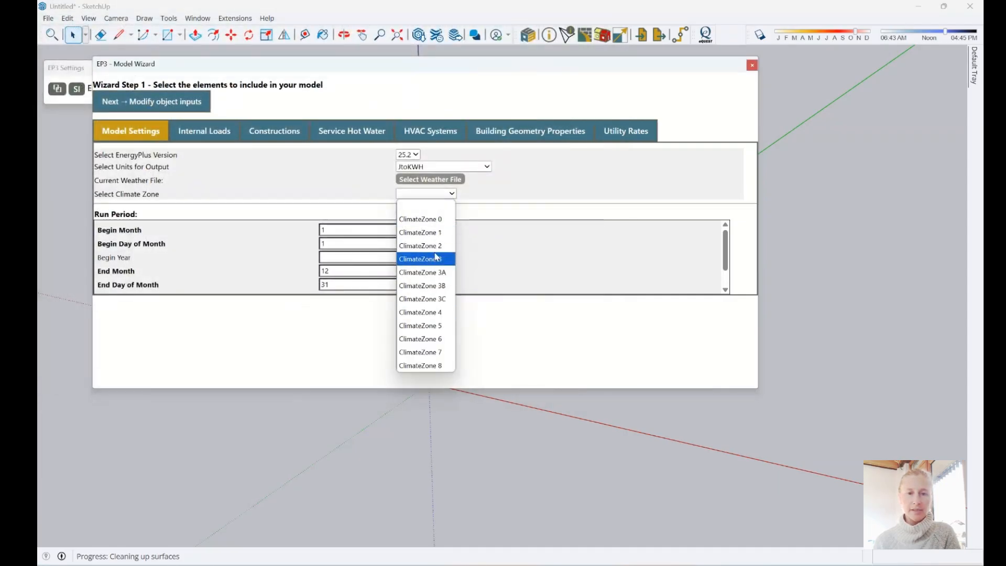
click(415, 232)
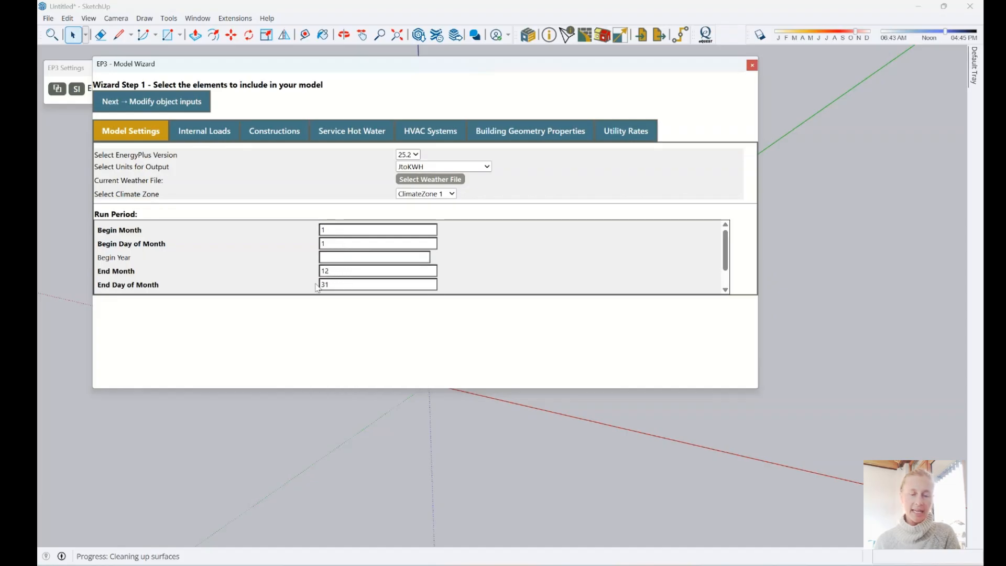
click(350, 257)
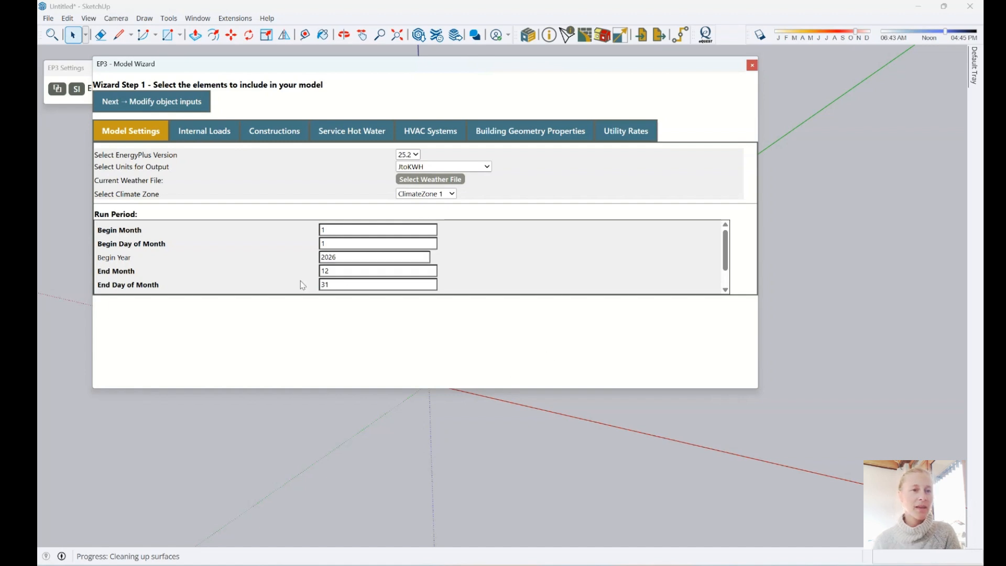
Step: Include the Office - Open Plan, Office - Enclosed Space and Office - Corridor space types from the EP3 Library's internal loads
click(203, 131)
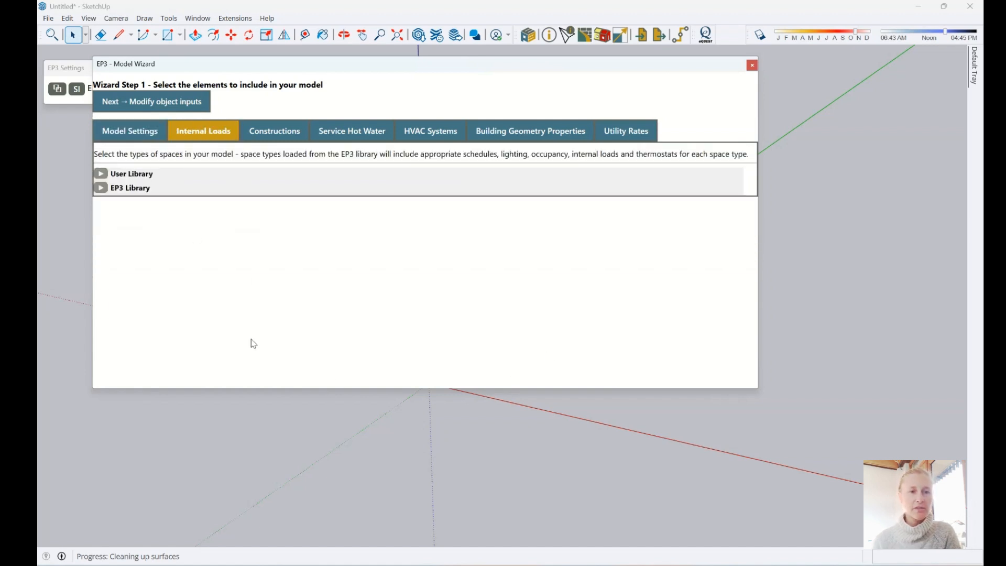
click(101, 188)
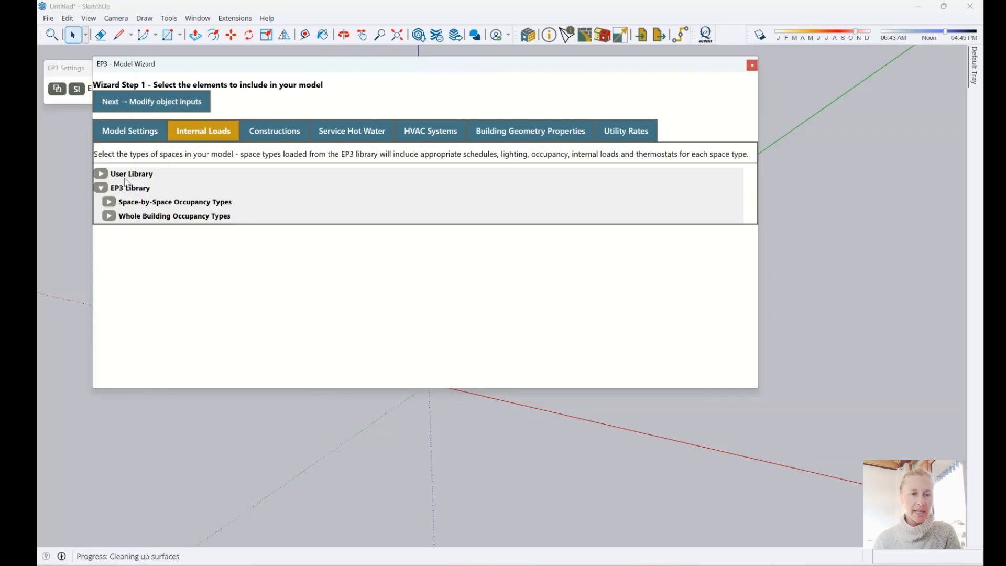
click(109, 202)
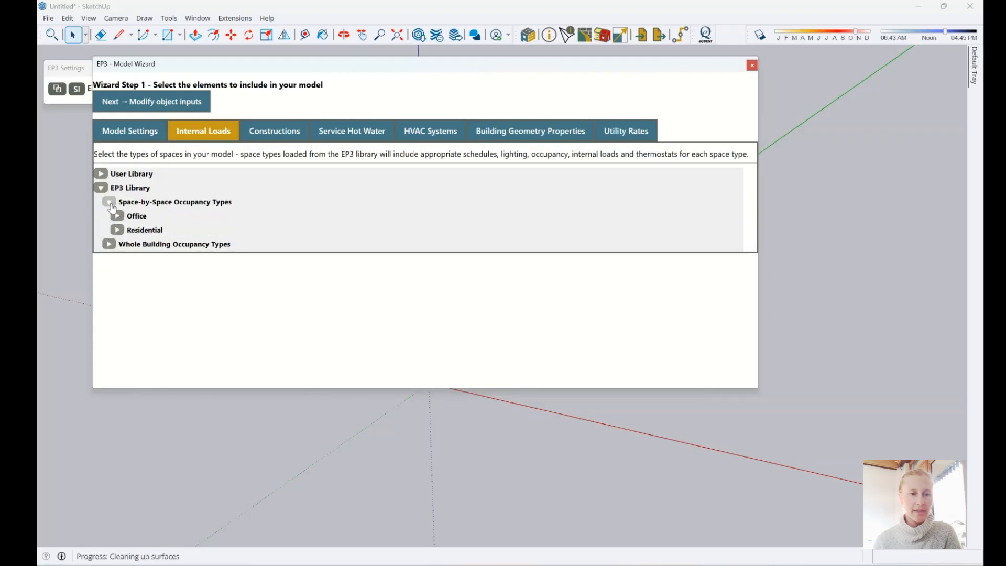
click(117, 216)
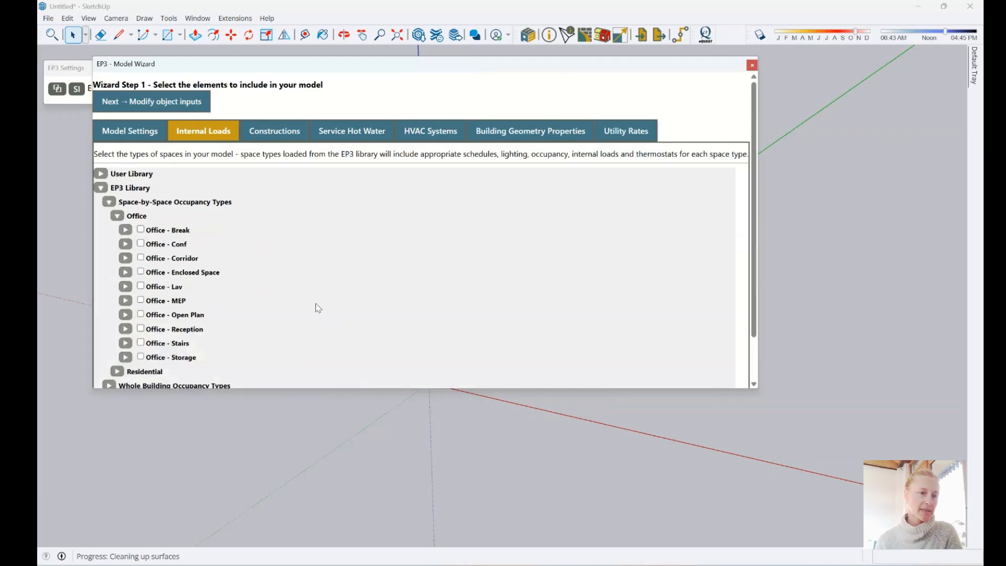
click(141, 314)
click(141, 271)
click(140, 257)
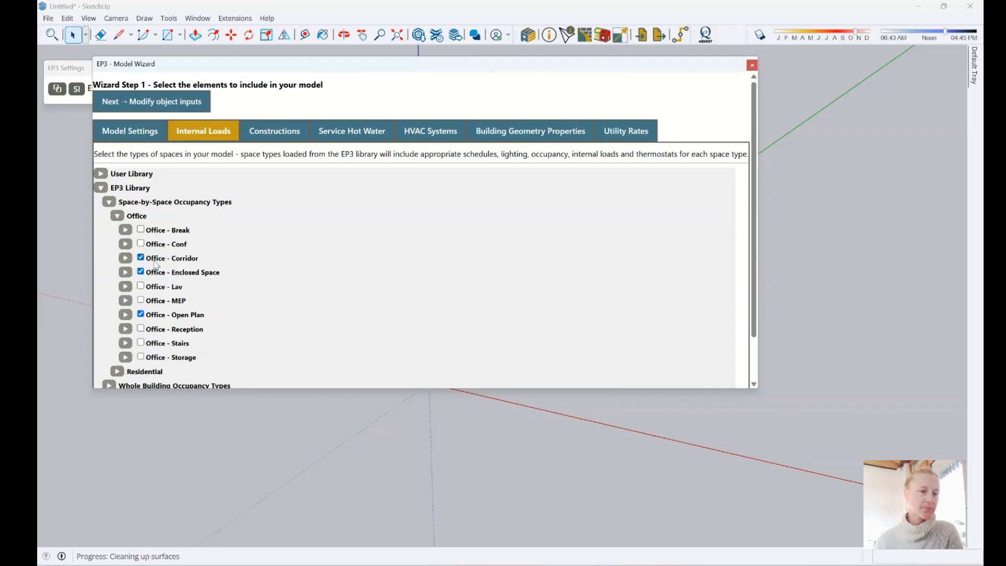
Step: Include the School type from the EP3 Library's whole building occupancy types
scroll(270, 262, down, 2)
click(108, 335)
scroll(338, 297, down, 5)
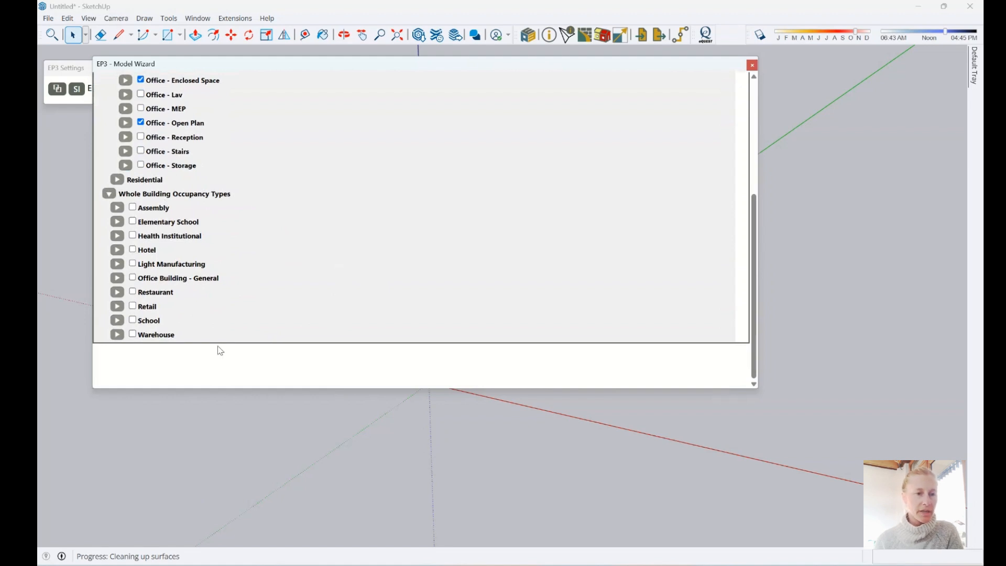
click(132, 320)
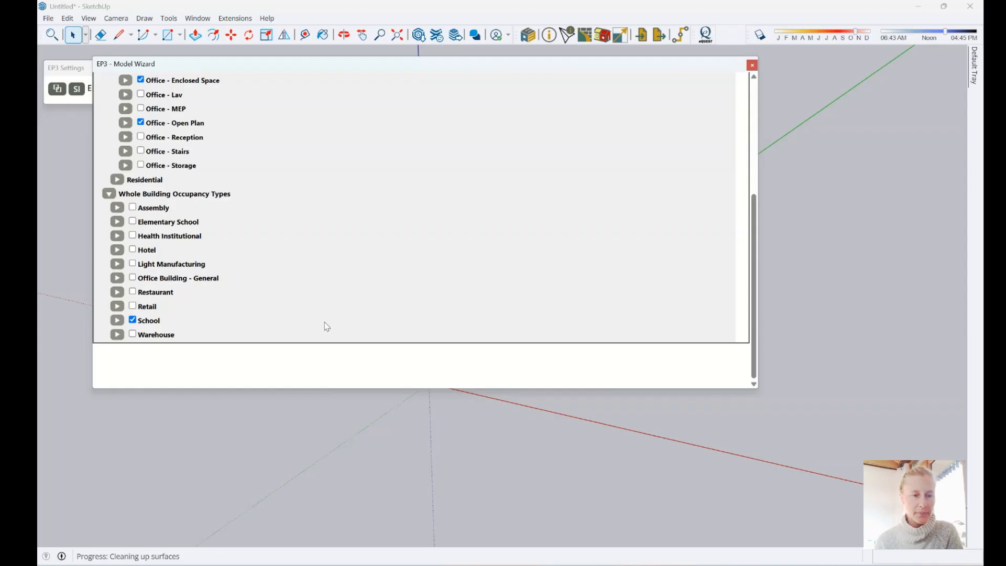
Step: Remove the School type from the selected whole building occupancy types
click(133, 319)
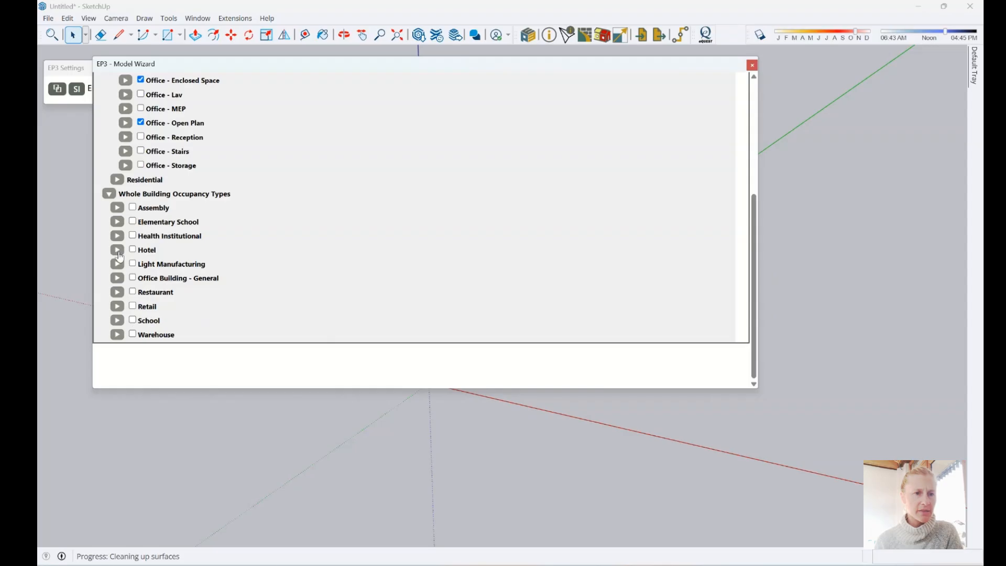
scroll(283, 356, up, 3)
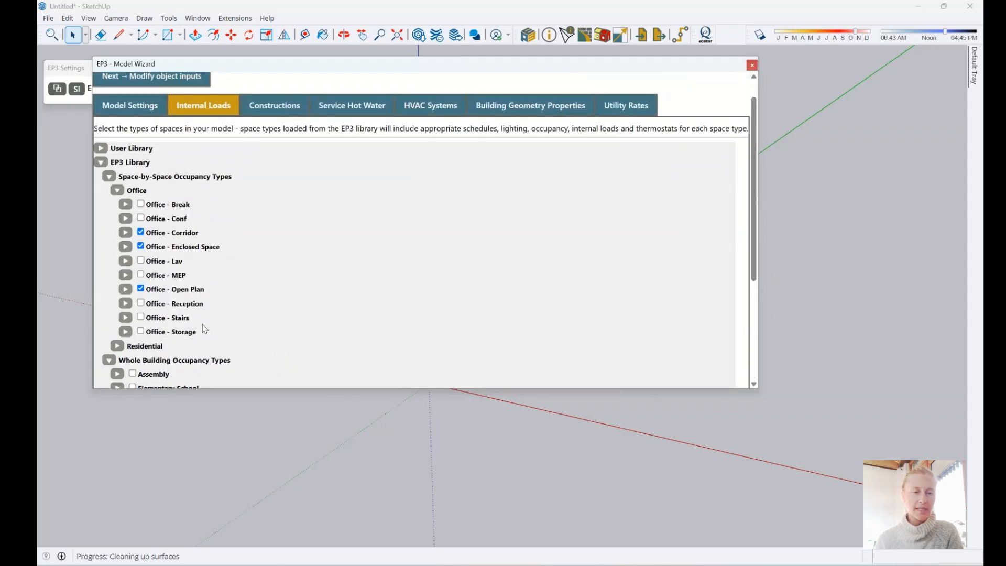
Step: Include the ASHRAE90_1 2022 NonResidential constructions for CZ1 from the EP3 Library
click(274, 105)
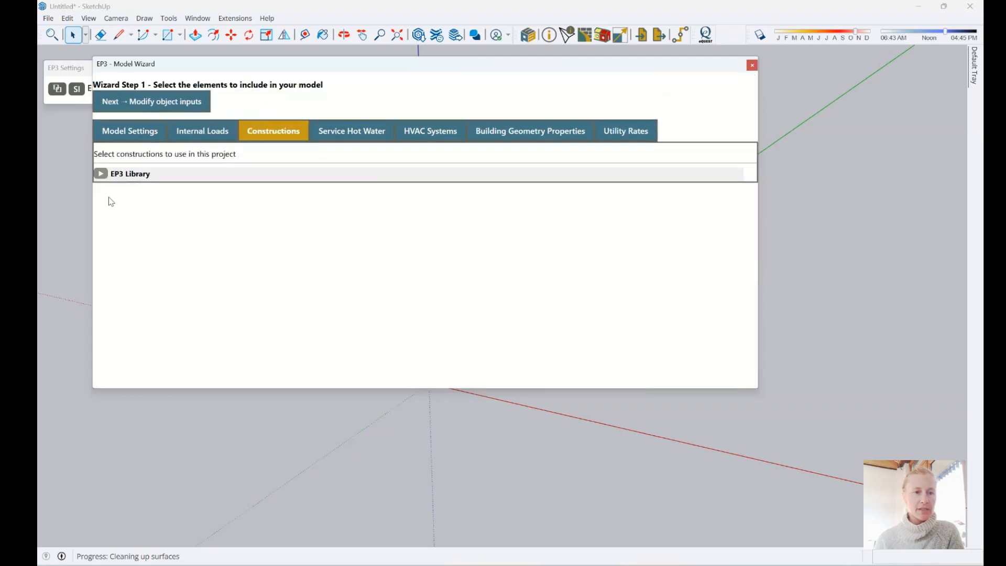
click(100, 174)
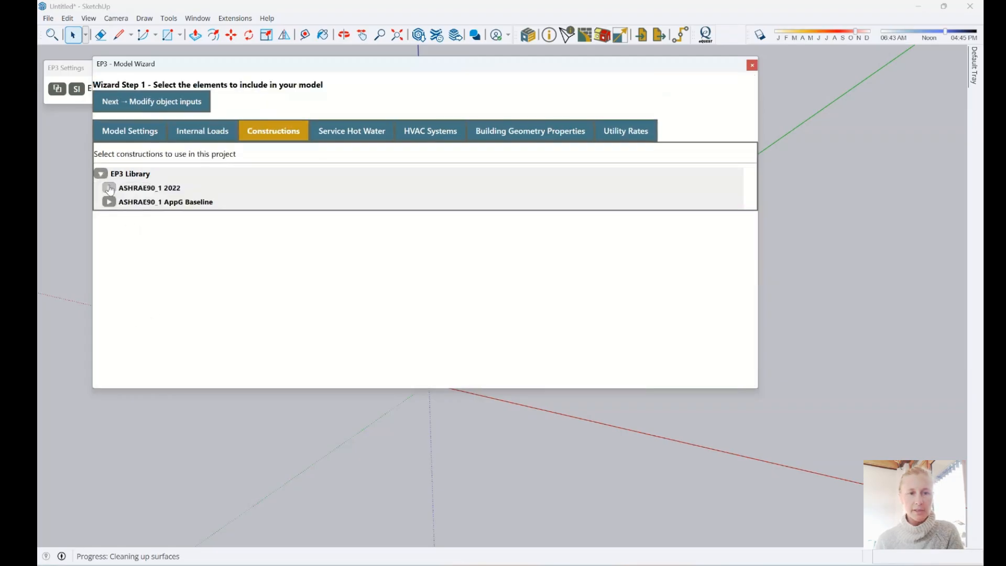
click(109, 188)
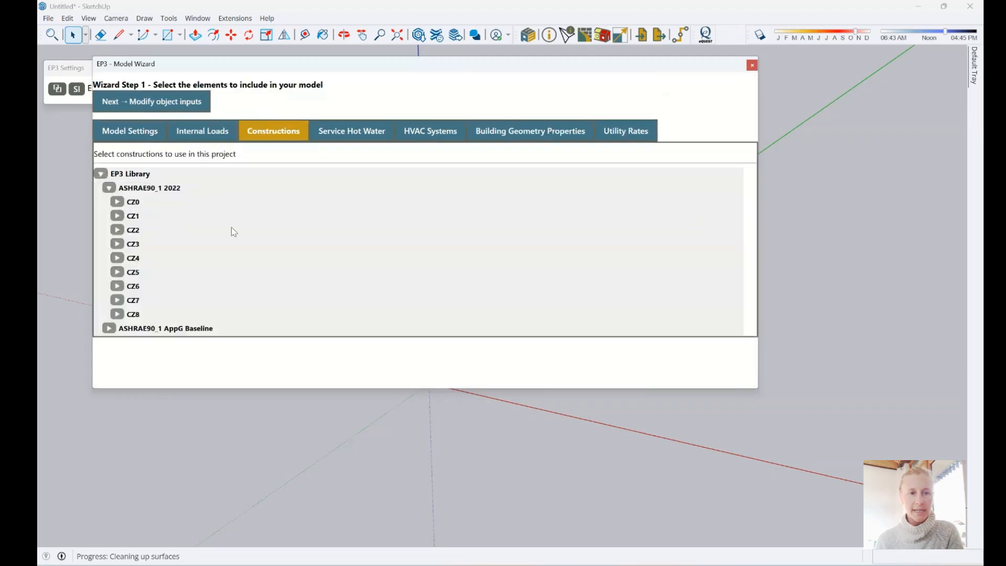
click(118, 215)
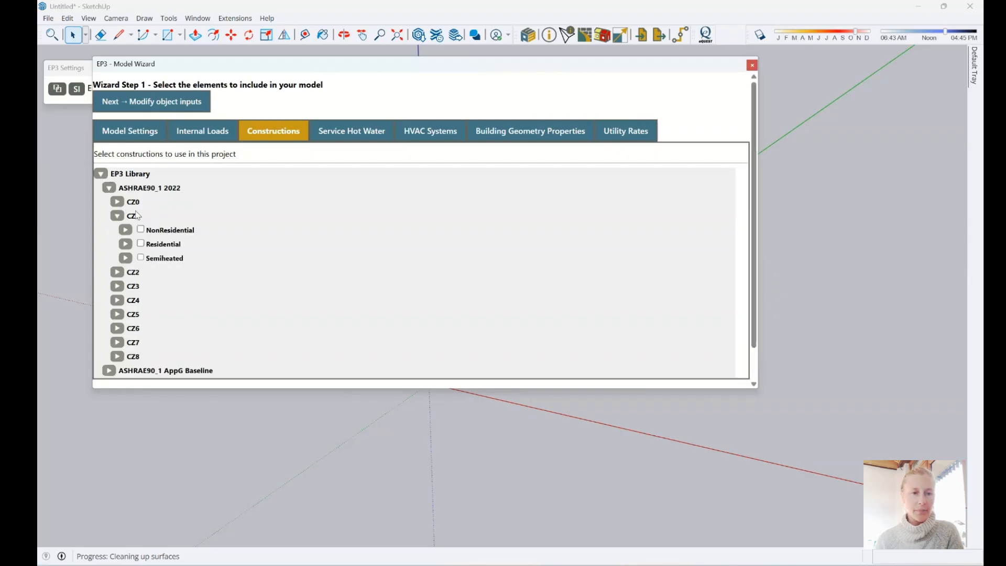
click(141, 229)
Step: Include the WaterHeater with Detailed Connections from the EP3 Library as the building's service water heater
click(332, 140)
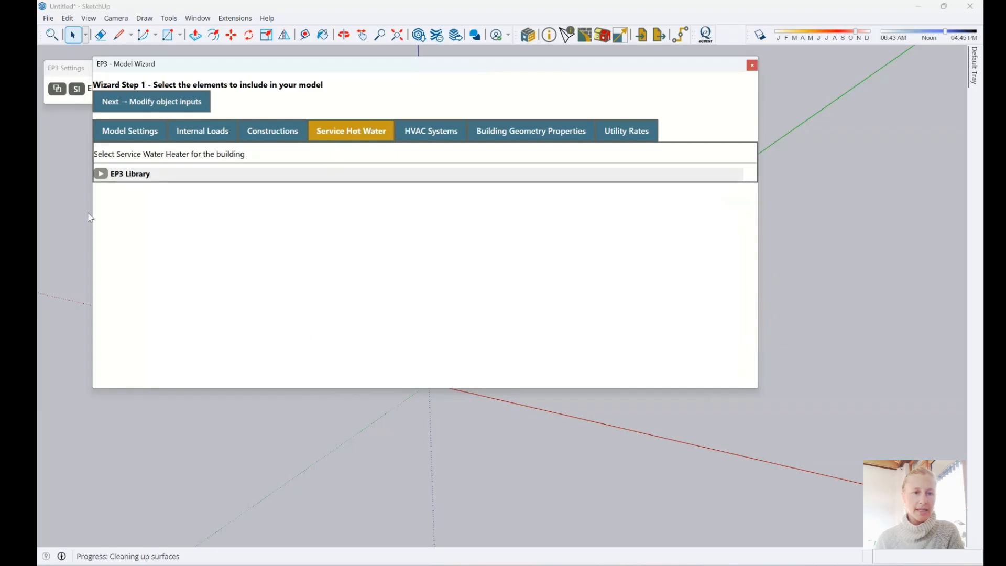
click(103, 177)
click(121, 190)
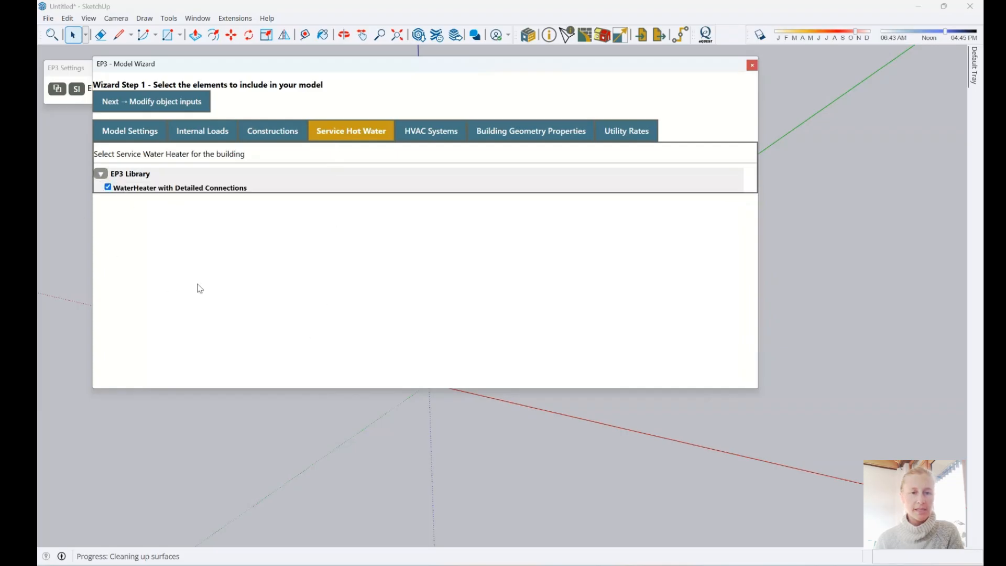
Step: Include the DOAS with water coils and Fan Coil HVAC systems from the EP3 Library
click(434, 140)
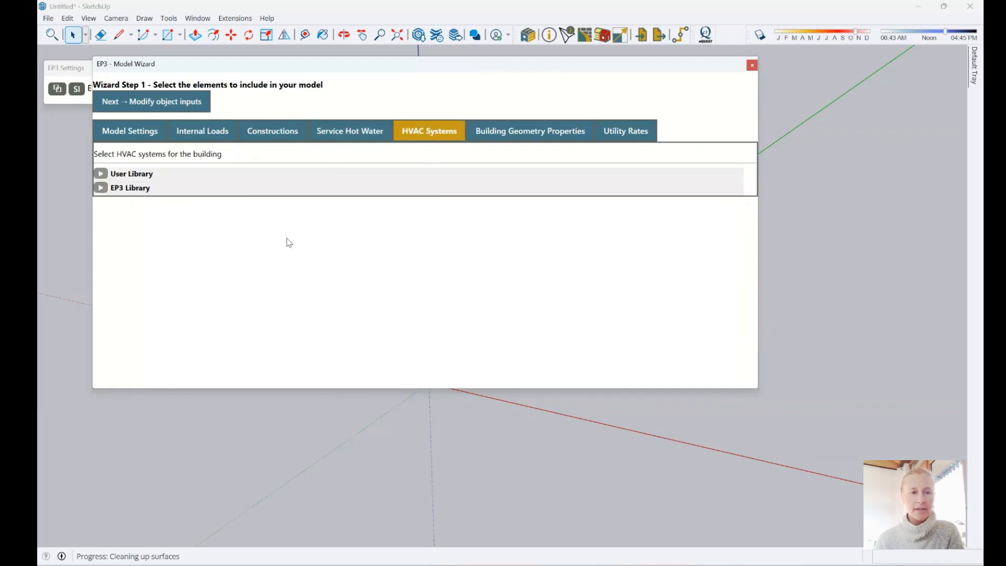
click(100, 187)
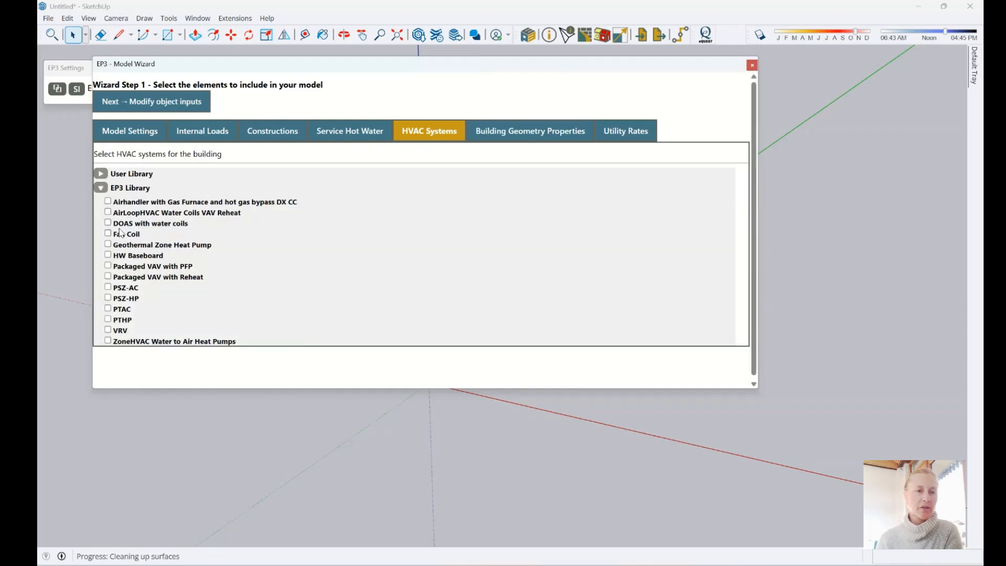
click(167, 226)
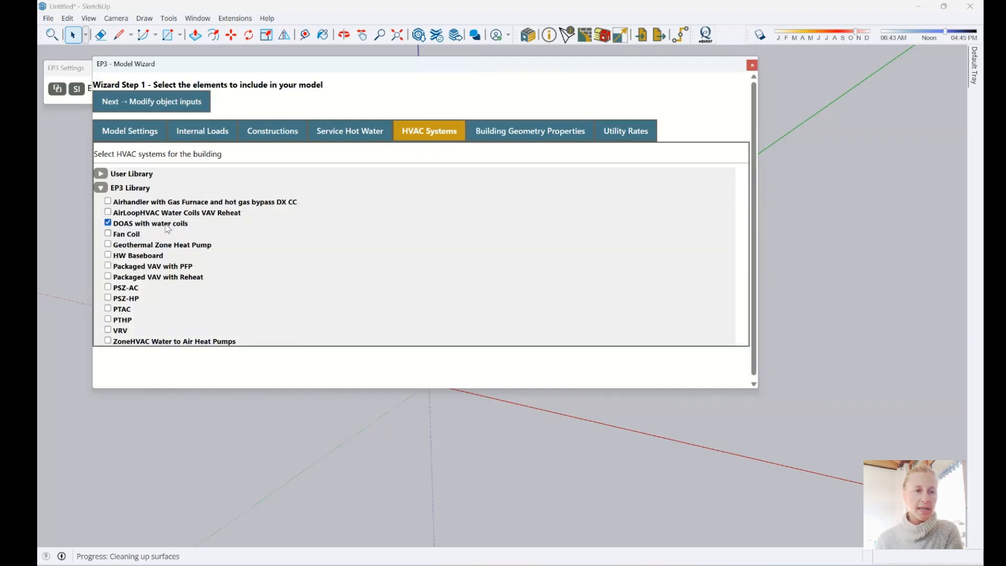
click(127, 235)
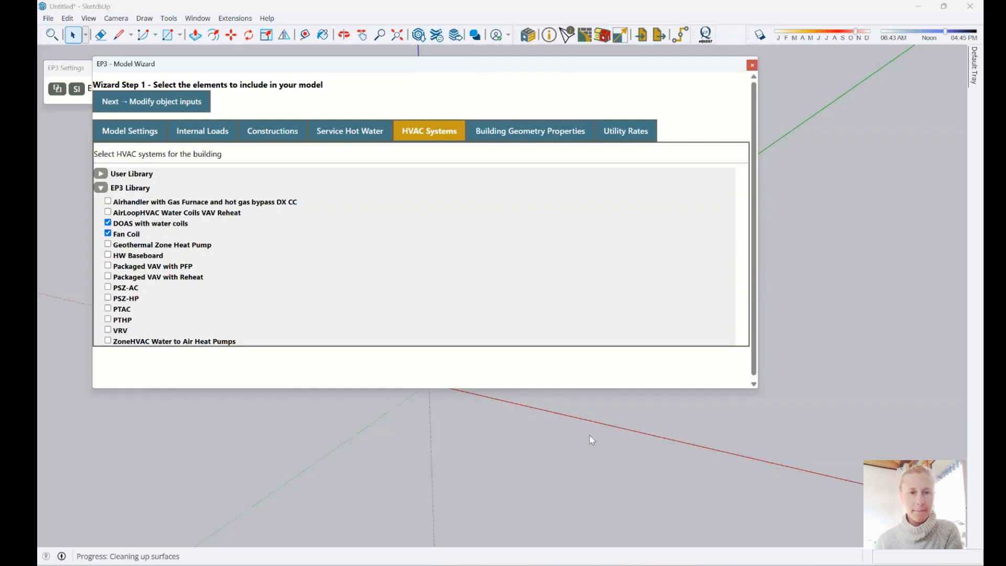
Step: Set the building drawing method to "I want to draw my own building geometry"
click(539, 138)
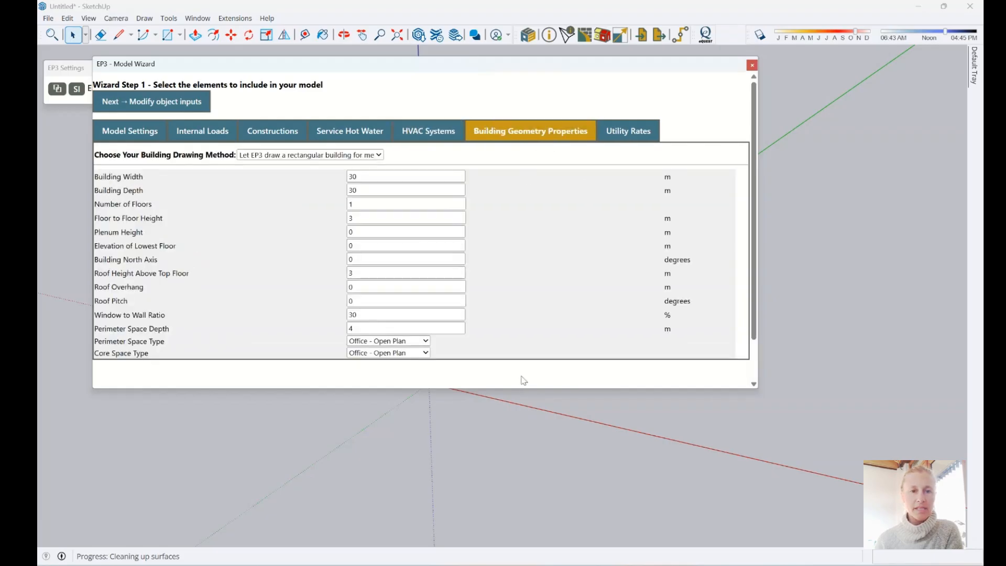
click(285, 155)
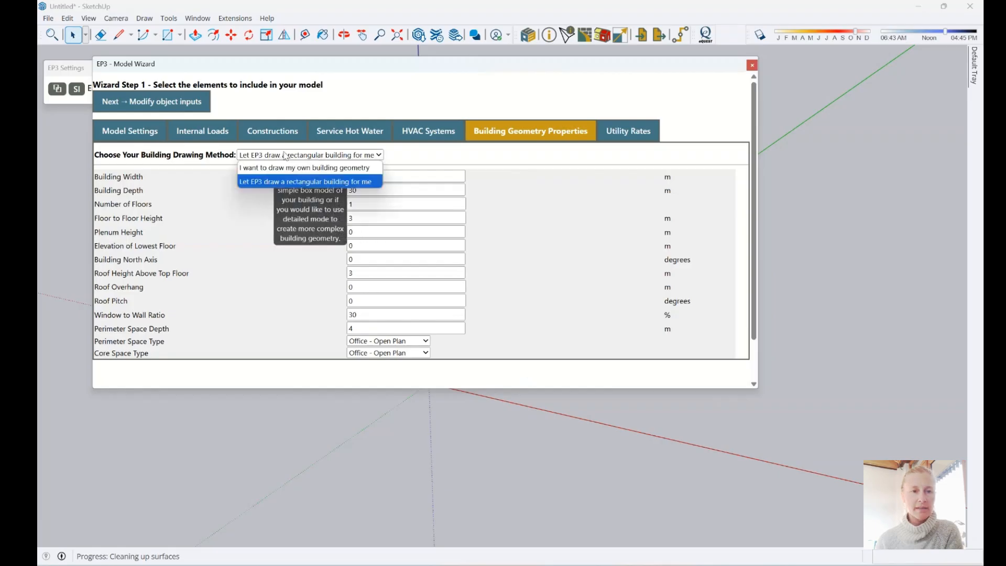
click(275, 168)
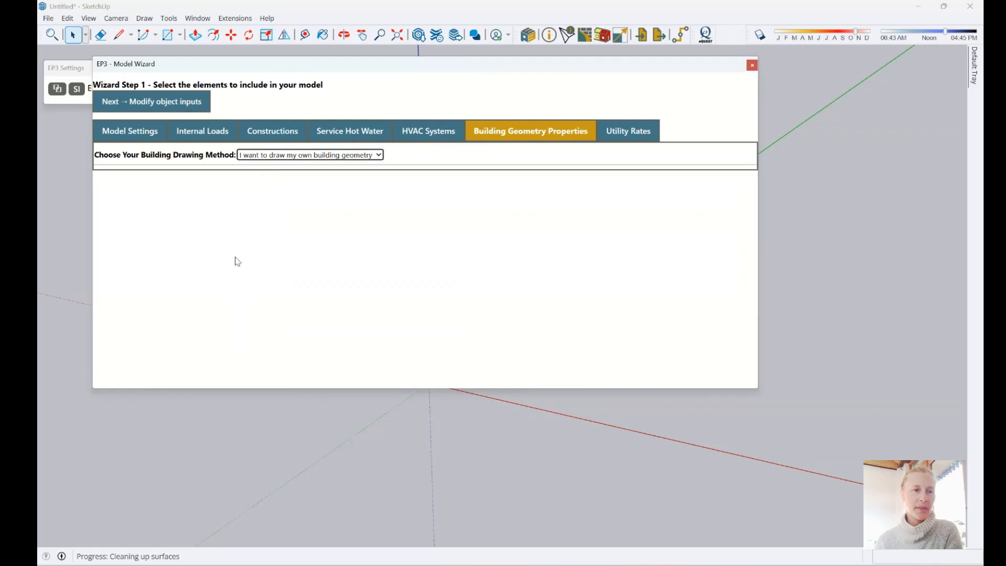
Step: Look over the utility rates without entering any and advance the wizard to modifying object inputs
click(634, 126)
click(636, 129)
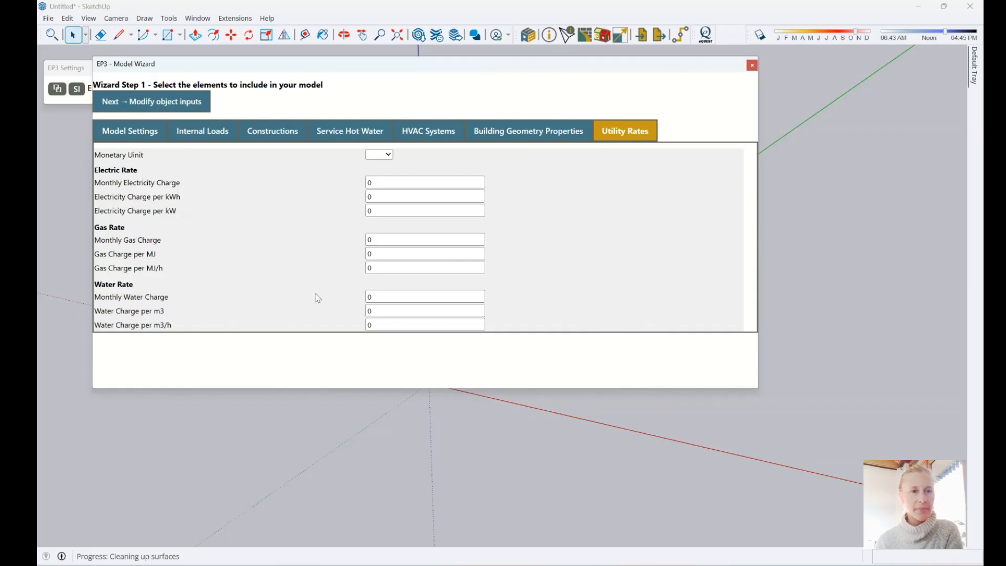
click(192, 101)
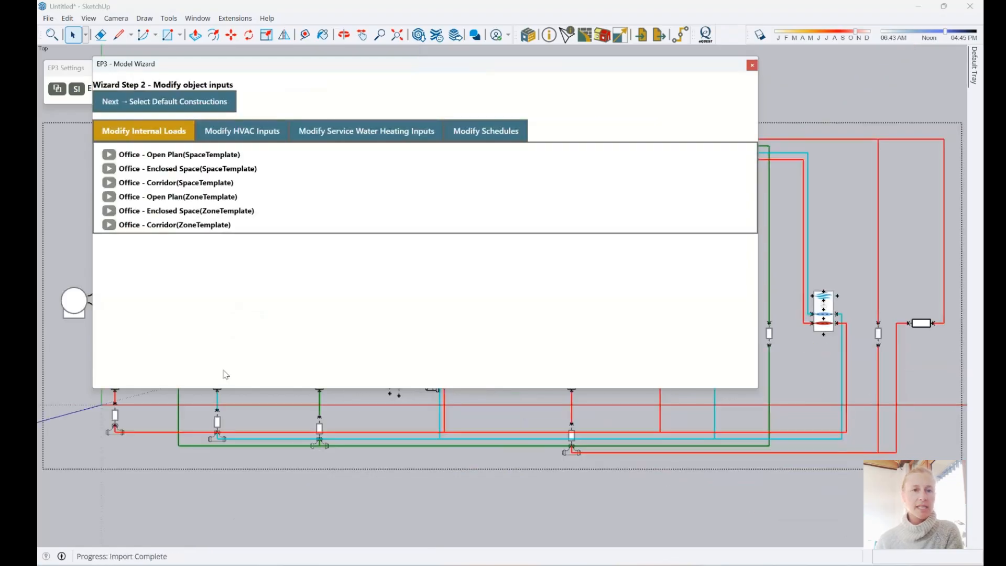
drag(346, 68, 394, 141)
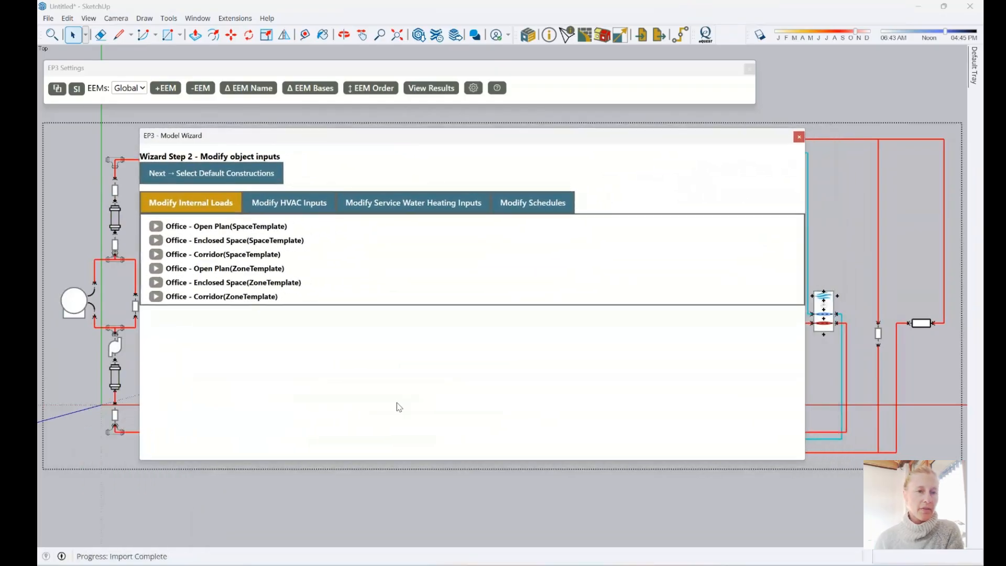
drag(357, 142, 401, 145)
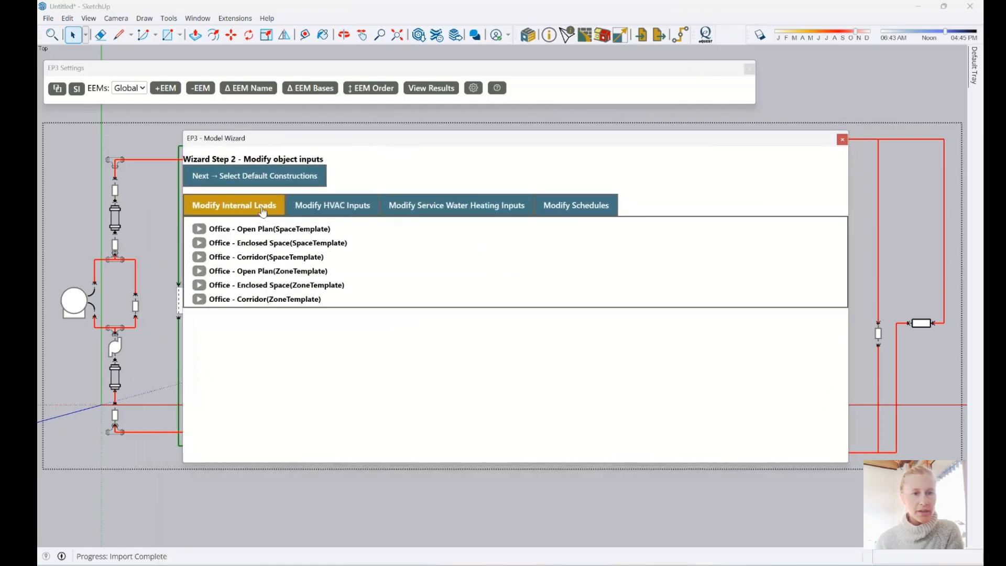
Step: Examine the lighting, people, equipment and infiltration inputs of the Office - Open Plan space template
click(199, 229)
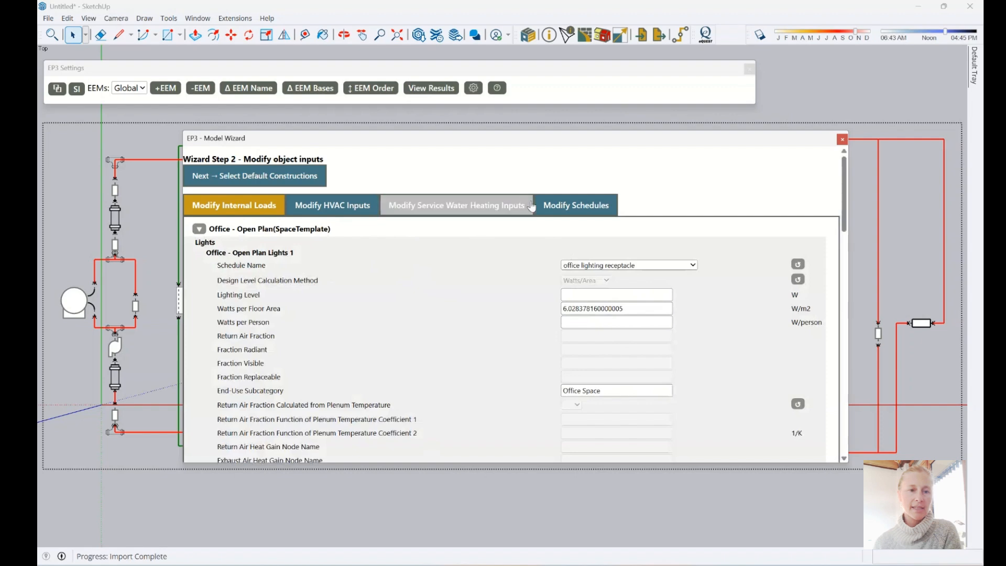
scroll(449, 318, down, 4)
scroll(321, 351, down, 2)
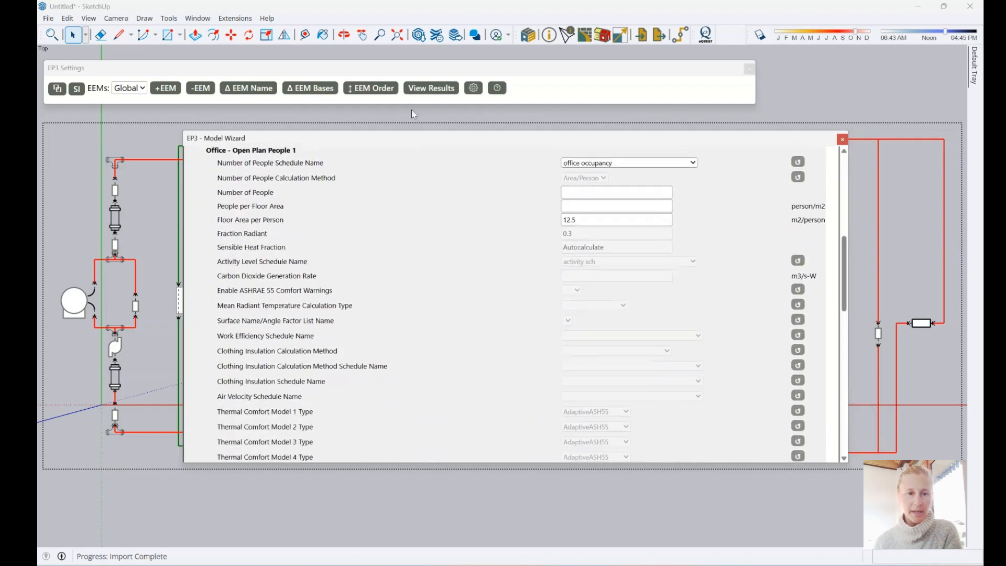
scroll(419, 325, down, 15)
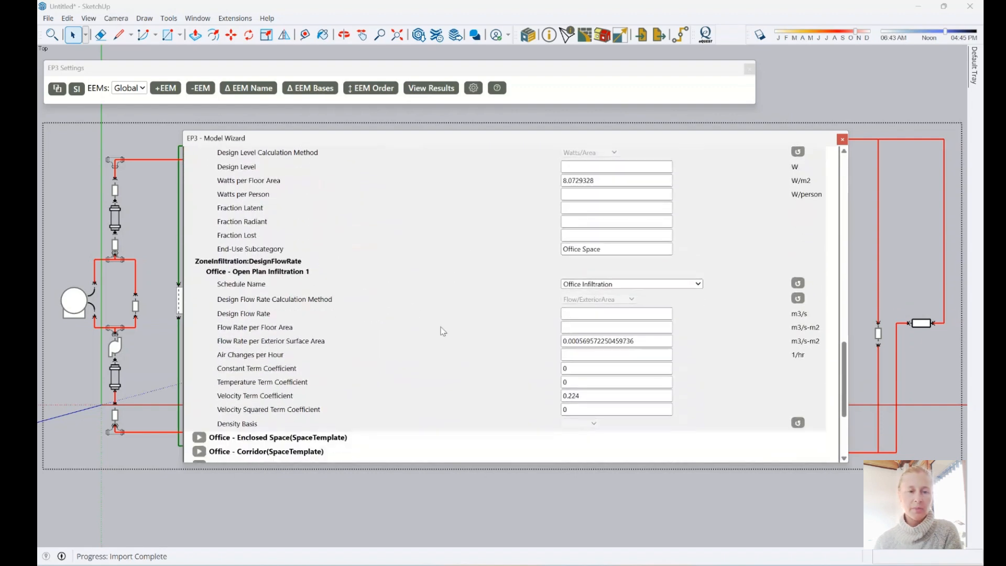
scroll(490, 394, up, 20)
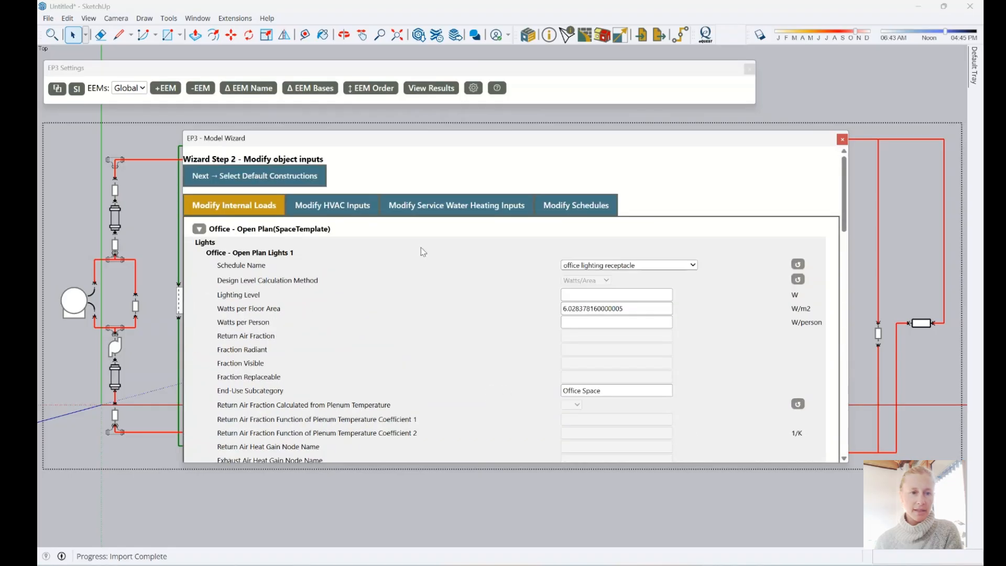
Step: Examine the HVAC inputs of the Main Chiller and Fan Coil, and the list of modifiable schedules
click(333, 209)
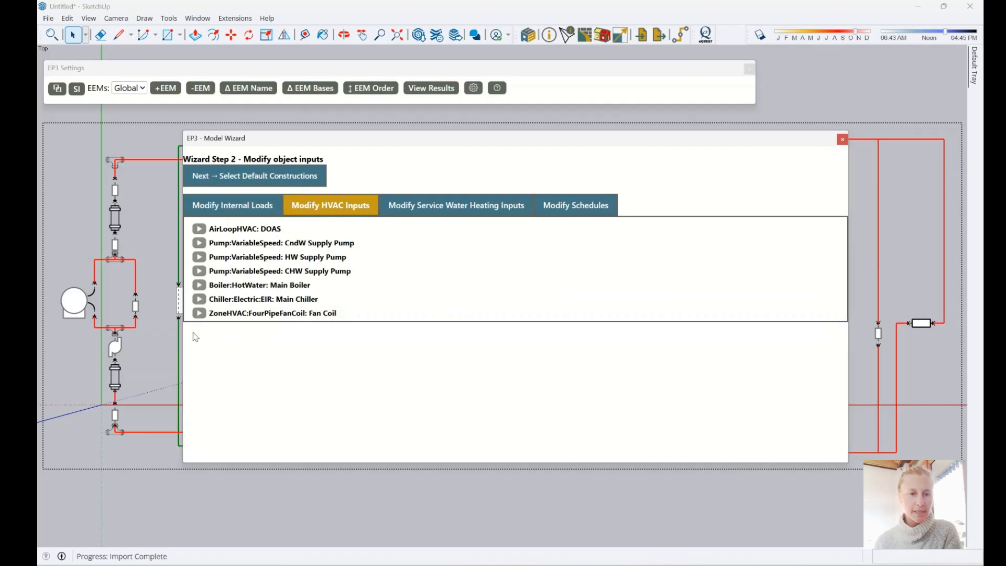
click(199, 299)
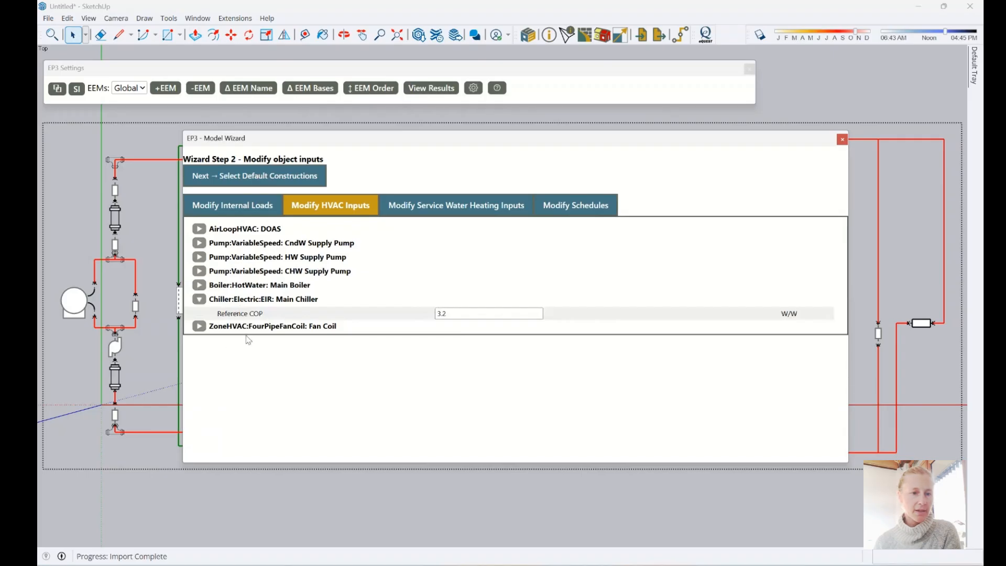
click(200, 326)
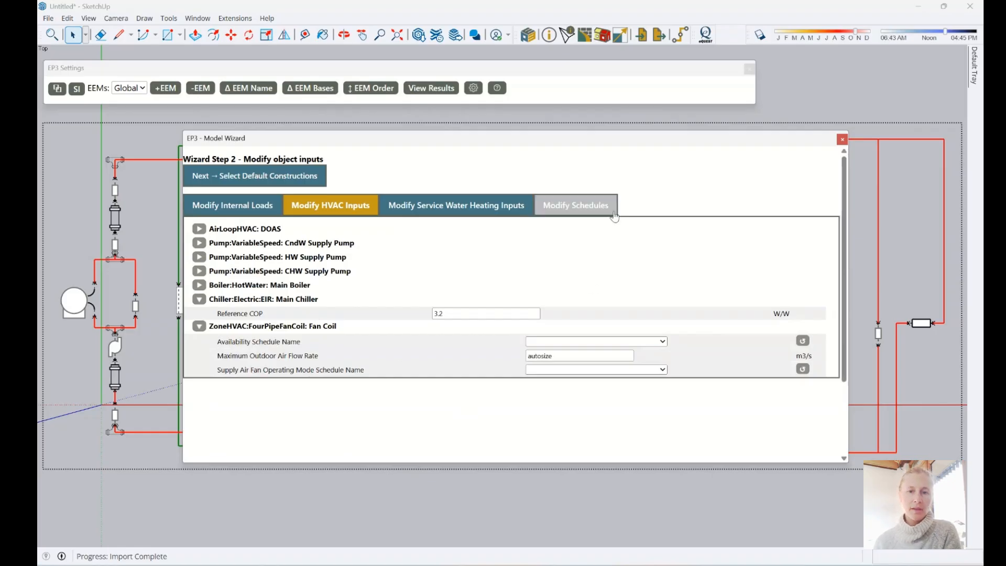
click(574, 209)
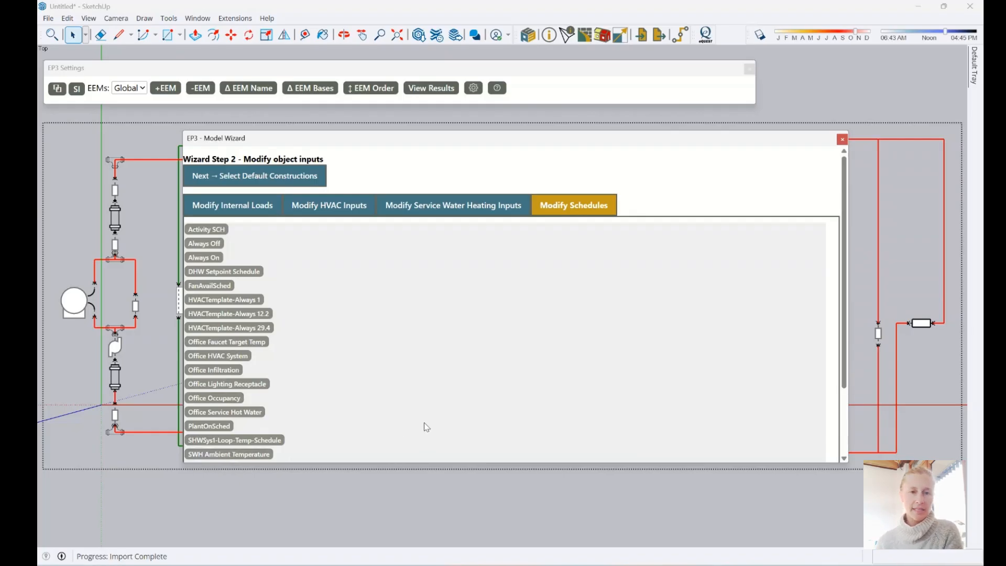
Step: Advance to the default constructions, keep the preselected CZ1 NonResidential and interior constructions, and finish the wizard
click(279, 176)
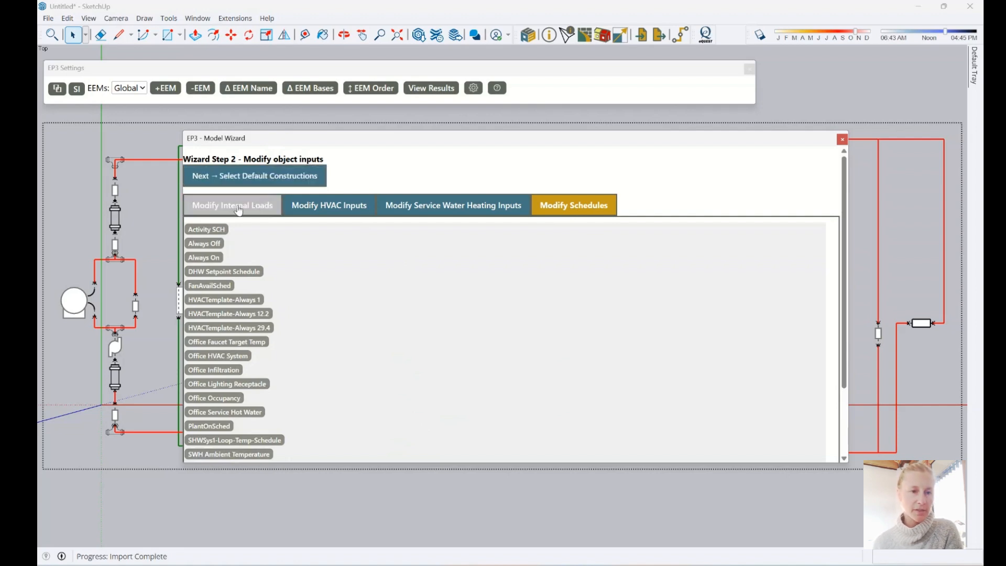
click(297, 178)
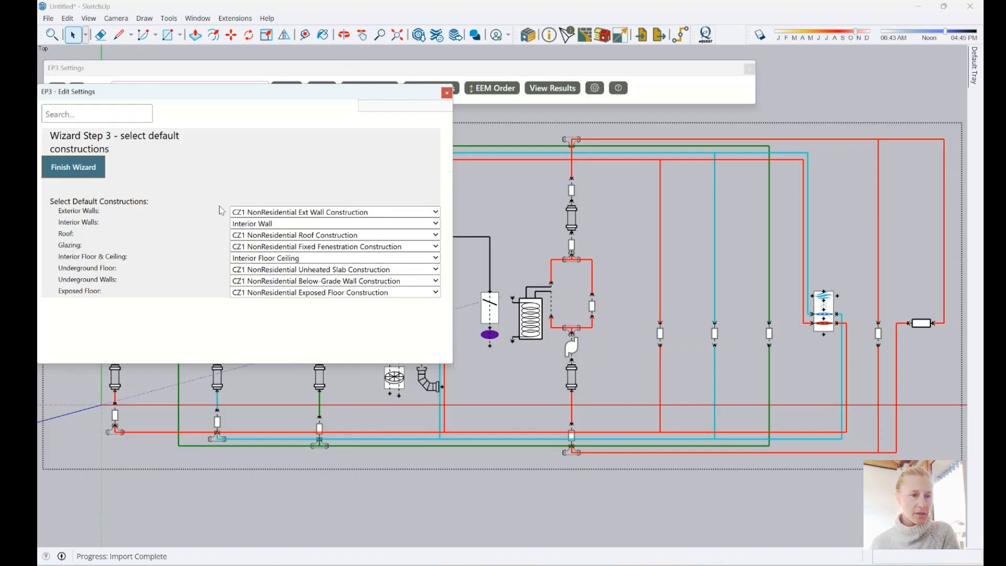
click(66, 172)
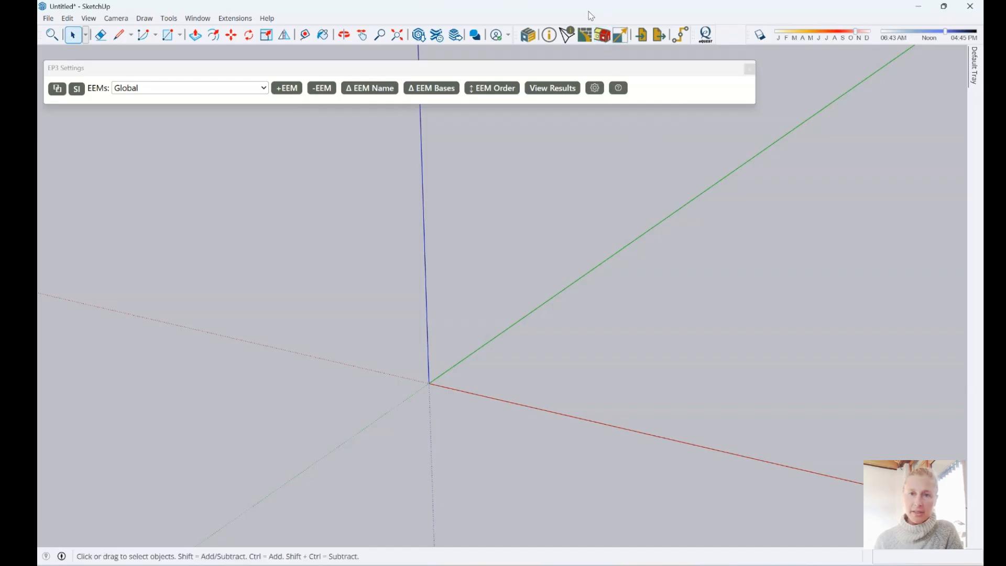
Step: Open the Building Geometry Outliner, narrow its window and place it clear of the model origin
click(609, 42)
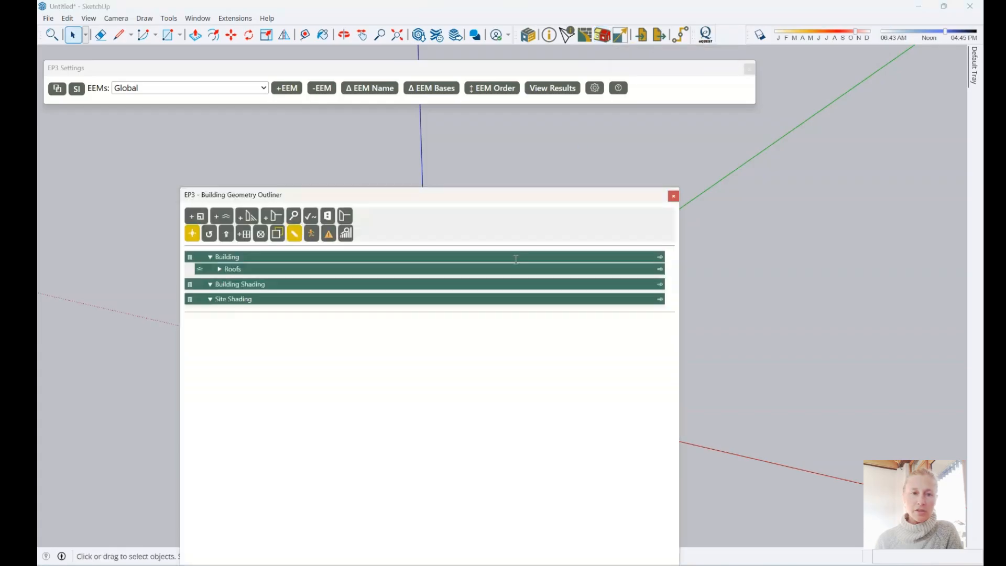
drag(391, 194, 449, 152)
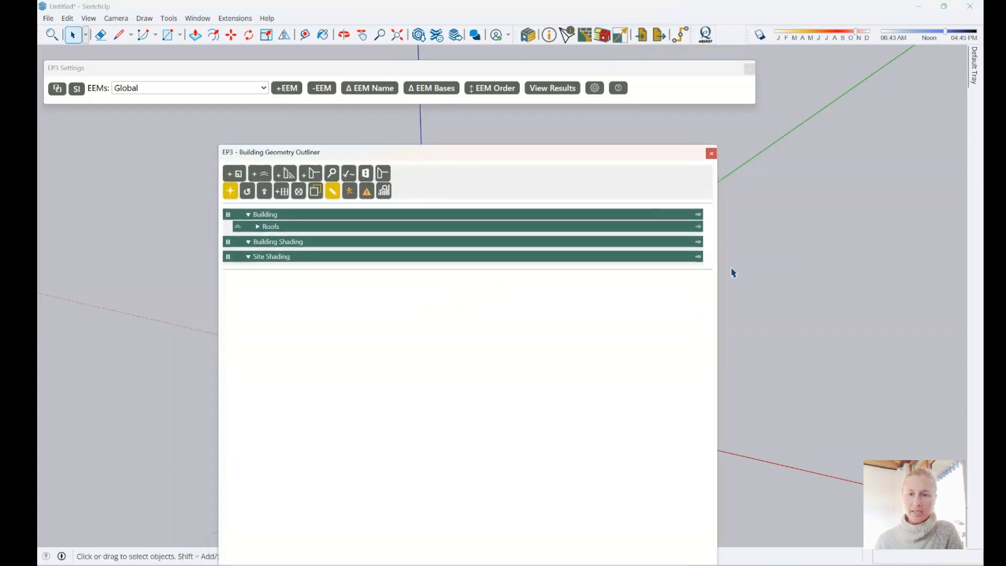
drag(718, 275, 502, 275)
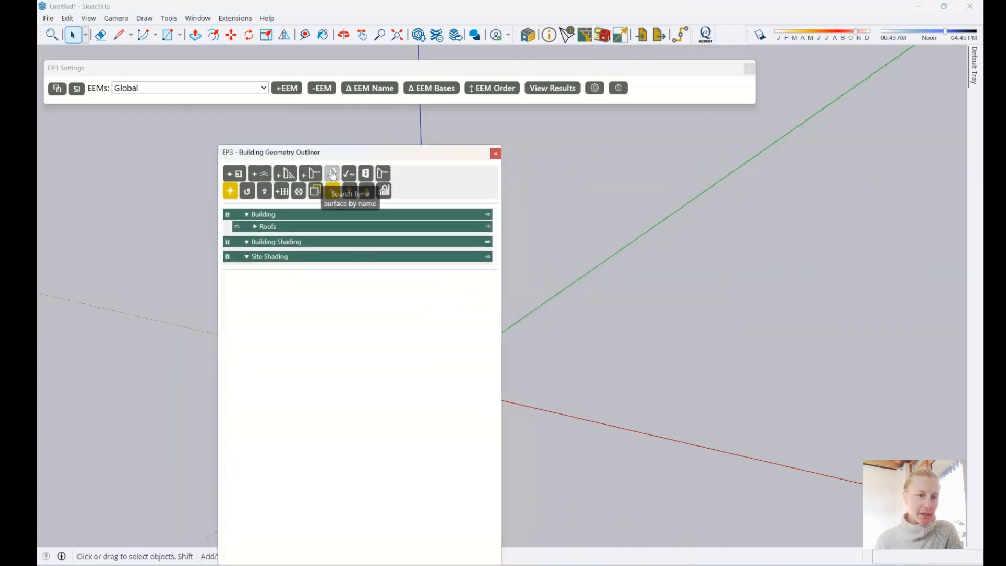
drag(355, 160, 785, 90)
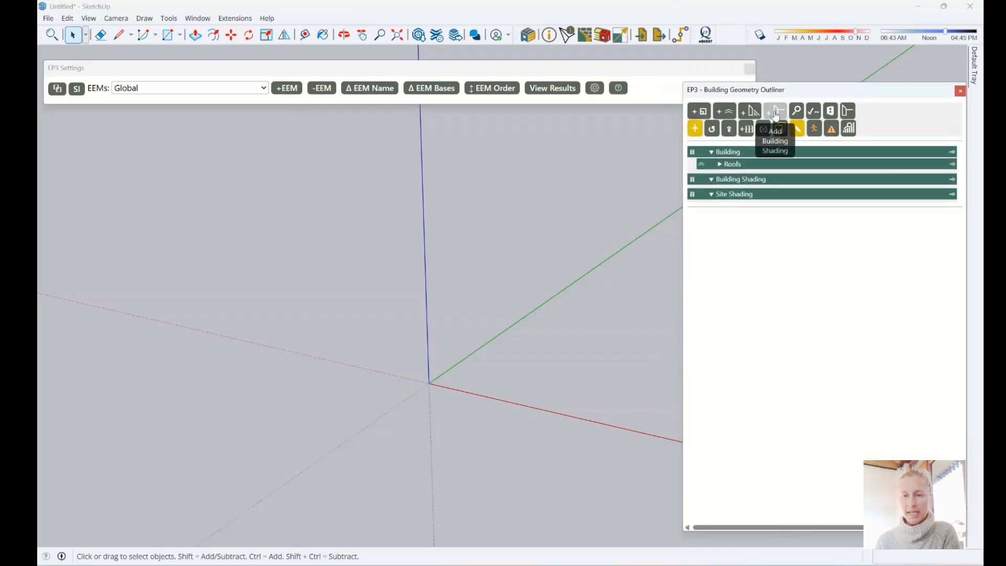
click(831, 113)
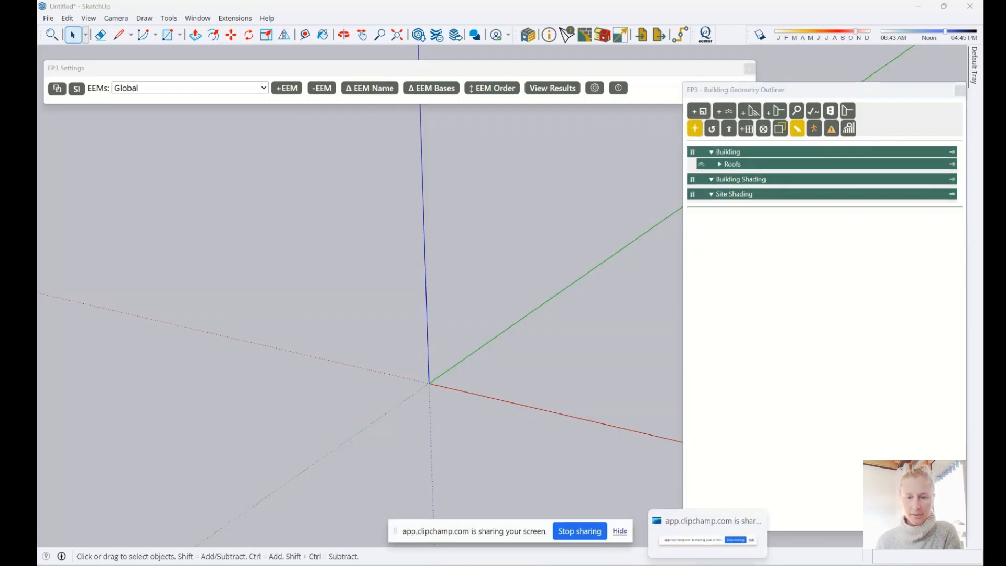
Step: Switch to the reference drawings in the image viewer and examine the site map, the 7th floor plan and the north-west elevation
click(621, 532)
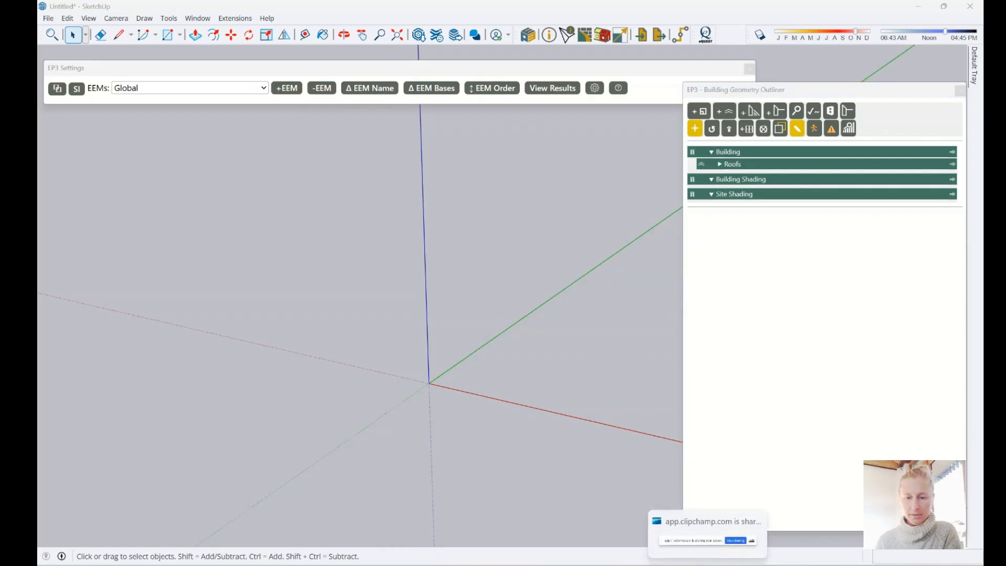
click(705, 524)
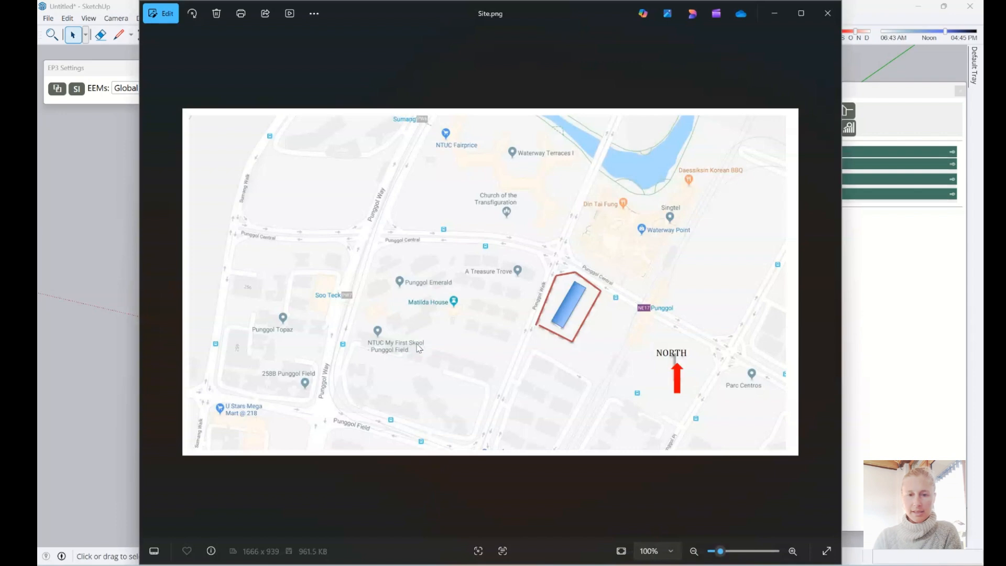
key(Left)
key(Left)
key(Left)
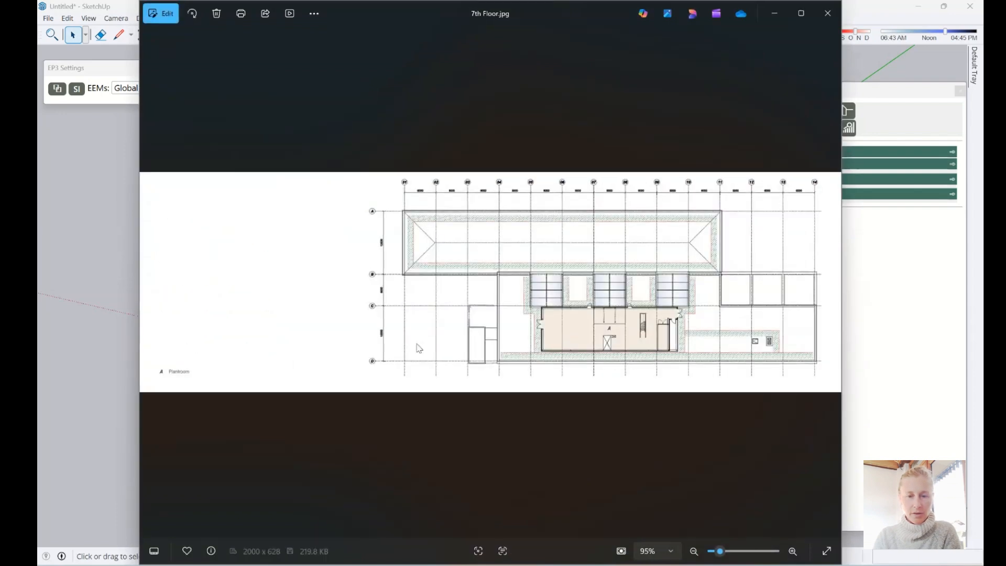
key(Right)
key(Right)
key(Right)
key(Left)
key(Left)
key(Left)
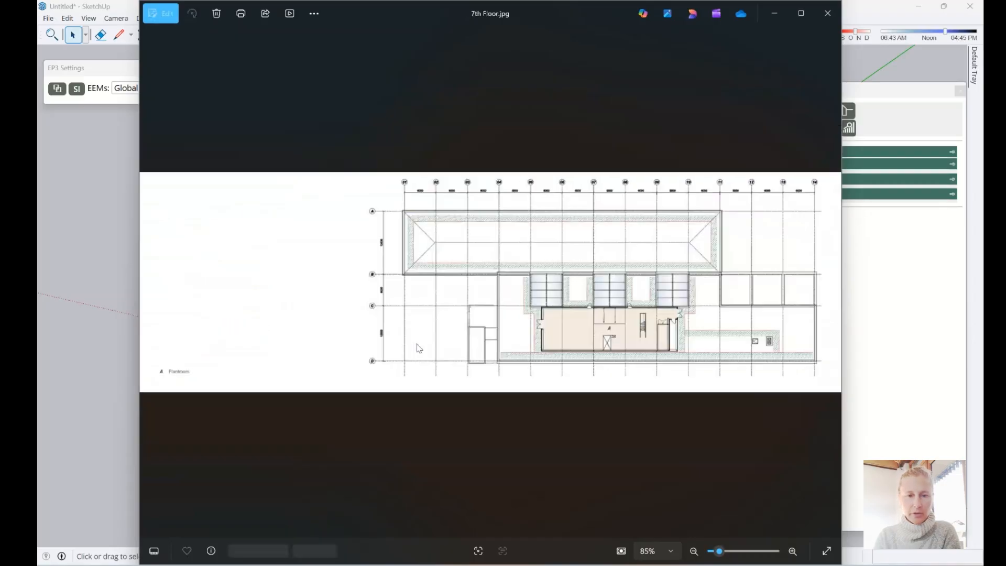
key(Left)
key(Right)
key(Right)
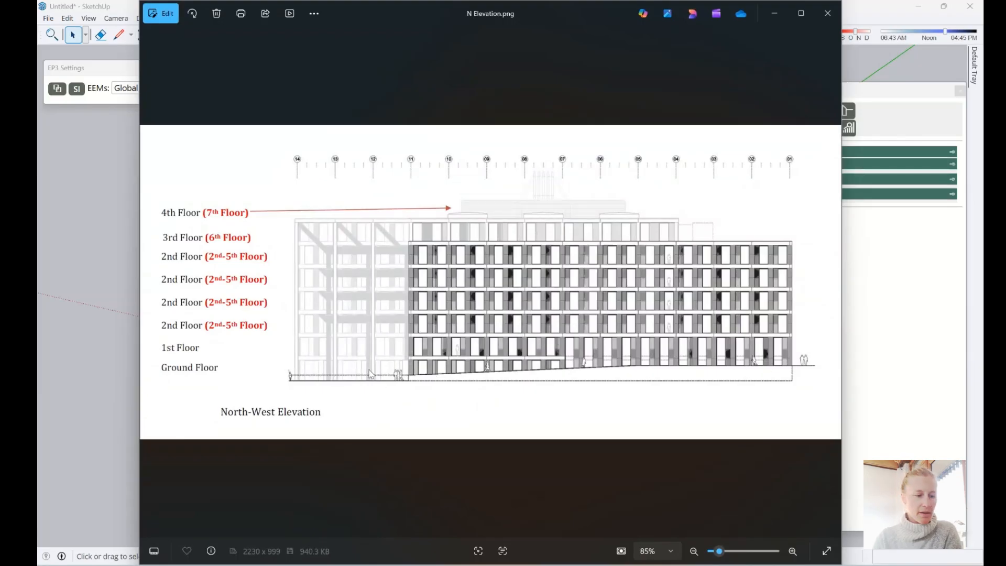
Step: Examine the south elevation and the building's floor plans, from the 7th floor down past the 1st floor
key(Right)
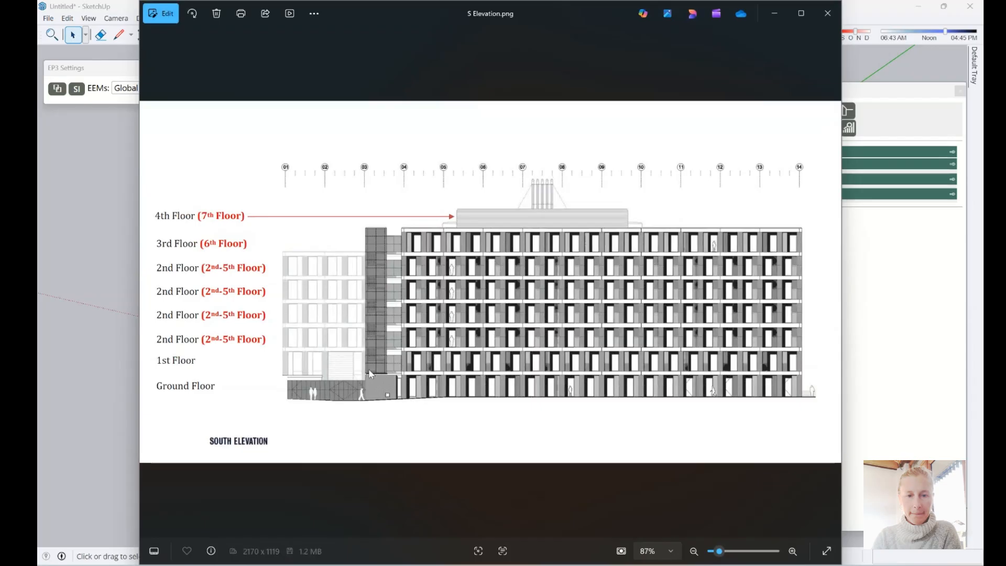
key(Right)
key(Right)
key(Right)
key(Right)
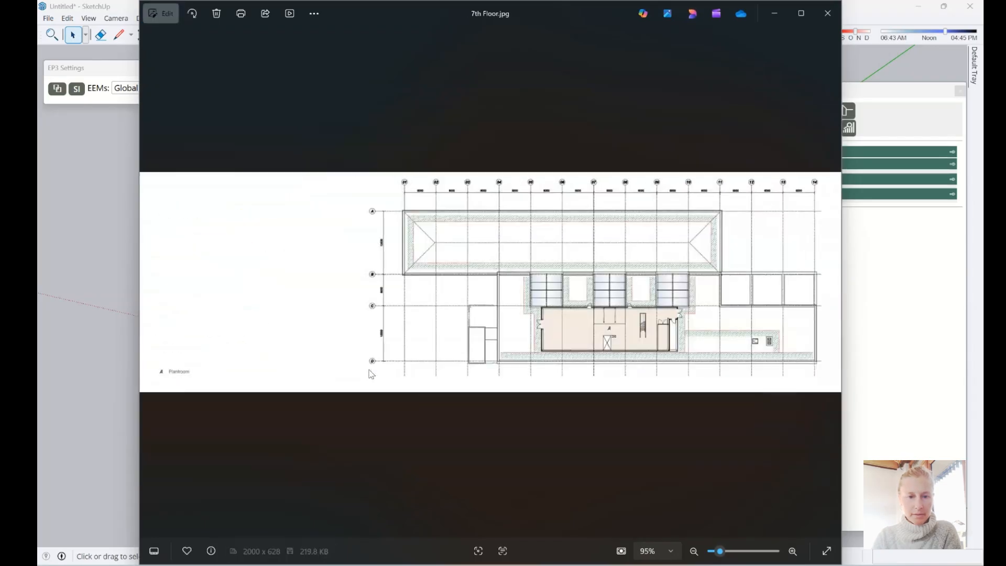
key(Right)
key(Right)
key(Right)
key(Right)
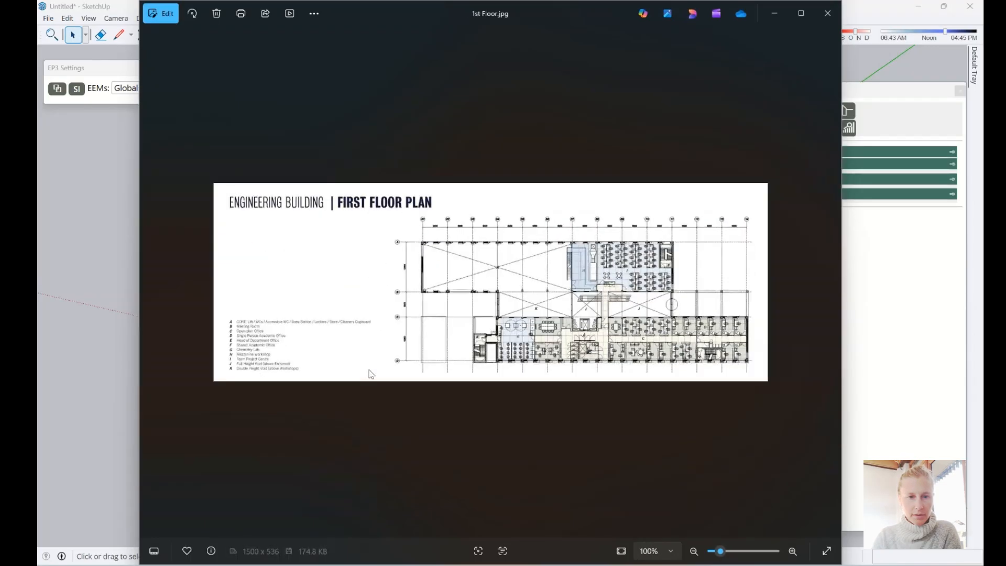
key(Right)
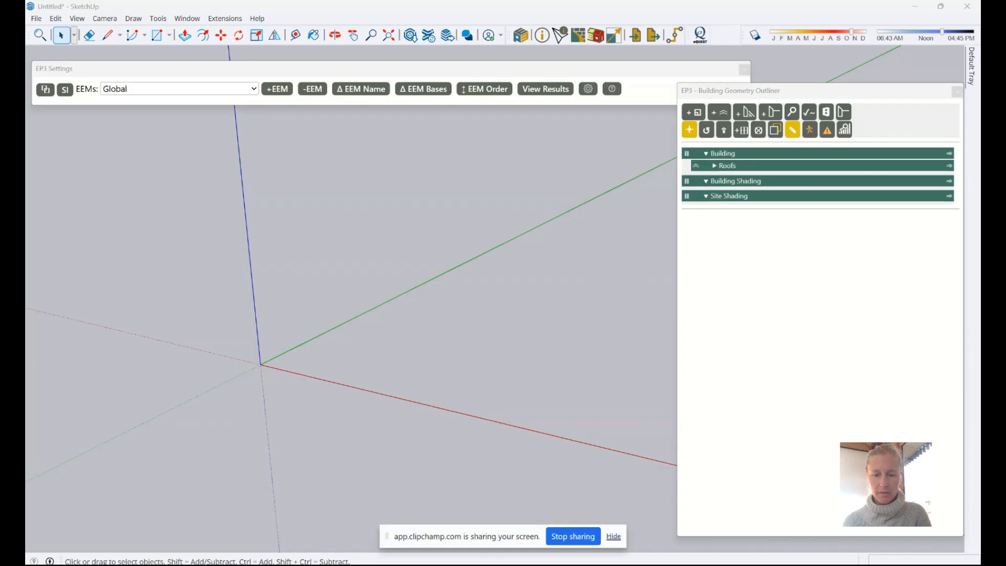
Step: Open the ground floor plan image and examine the grid lines and their dimensions around the MEP Room
click(612, 537)
mouse_move(678, 565)
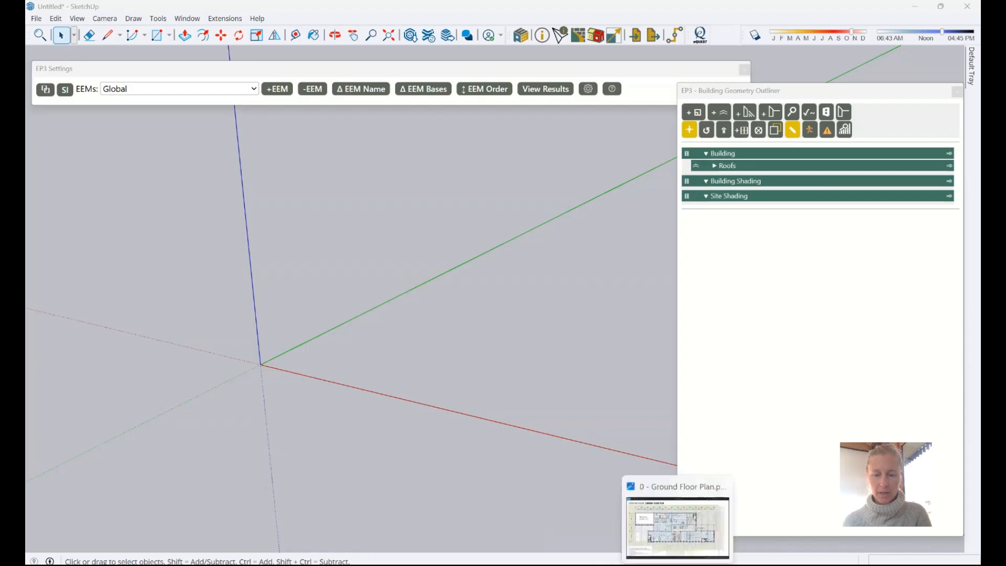
click(677, 526)
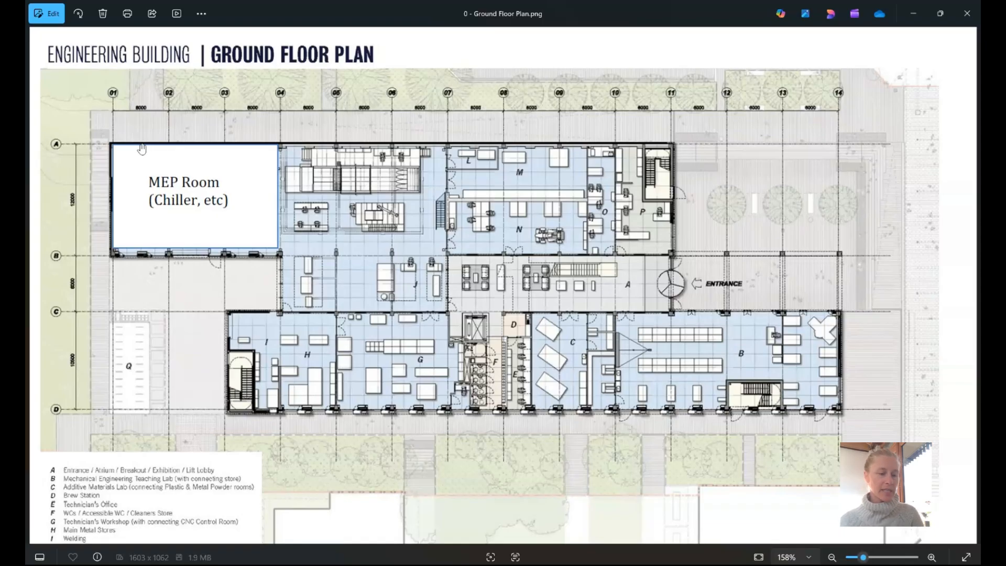
scroll(105, 107, up, 4)
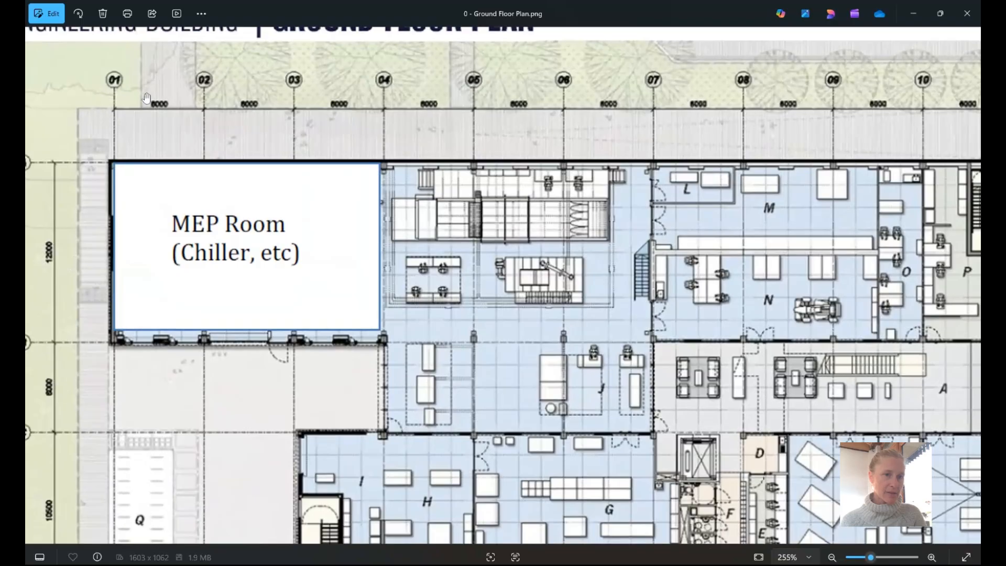
drag(126, 297, 247, 318)
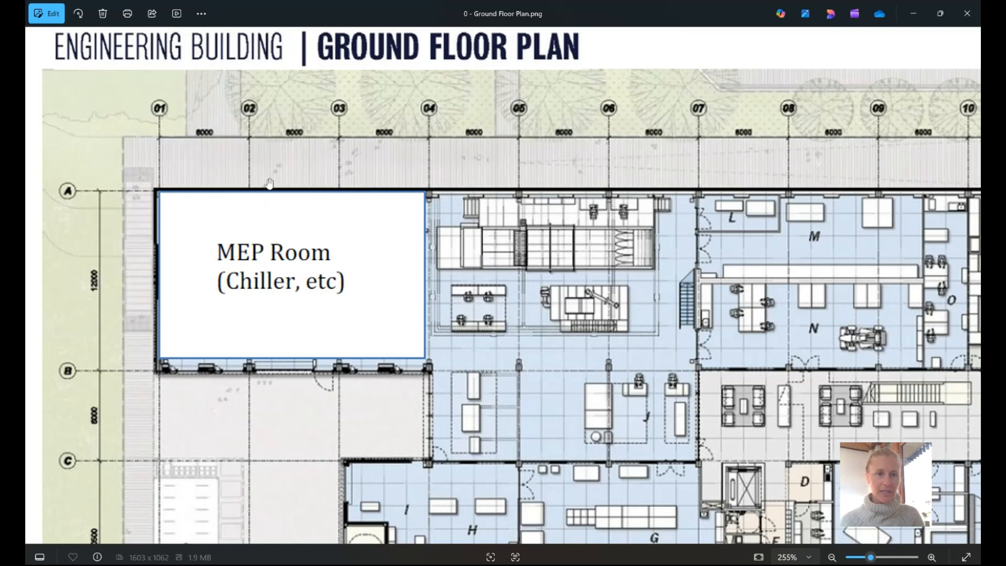
drag(367, 160, 313, 158)
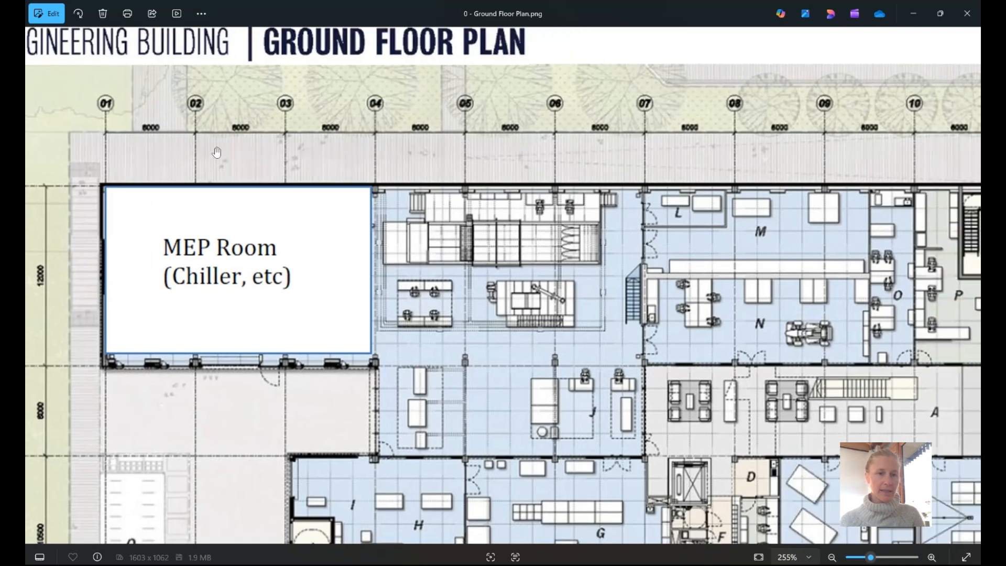
scroll(231, 155, down, 2)
scroll(132, 168, down, 2)
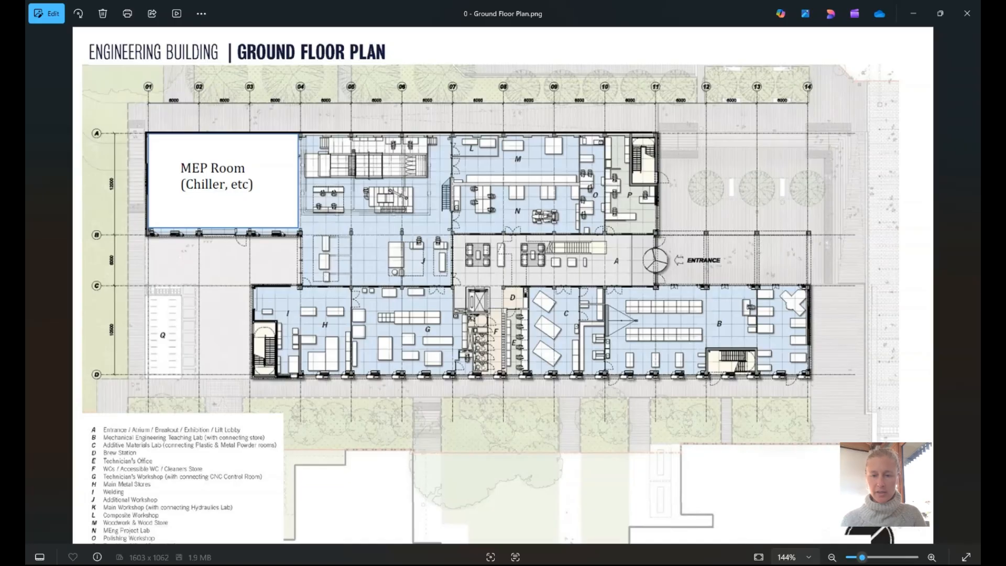
Step: Return to SketchUp, import the image 0 - Ground Floor Plan.png and anchor its corner at the model origin
key(alt+Tab)
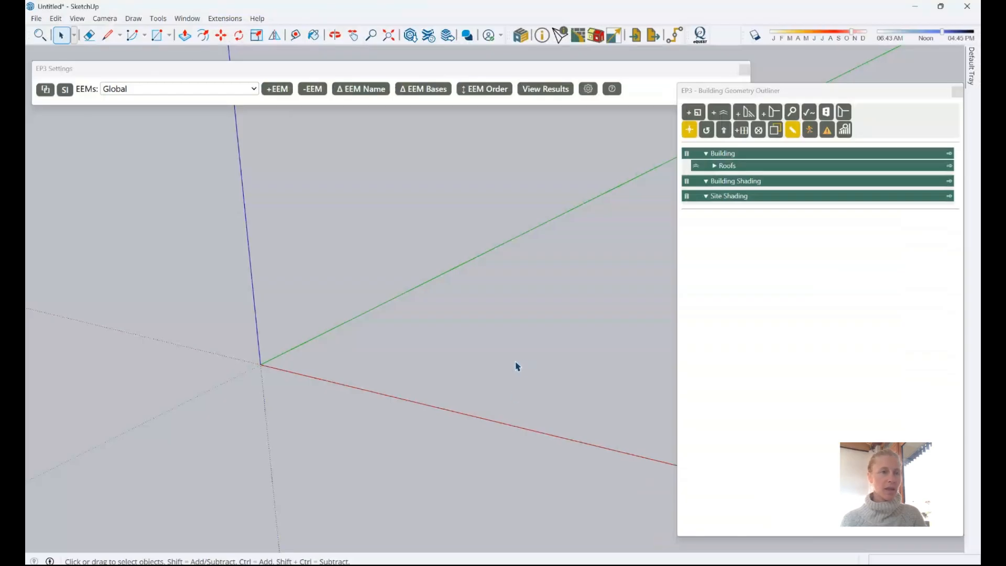
click(36, 18)
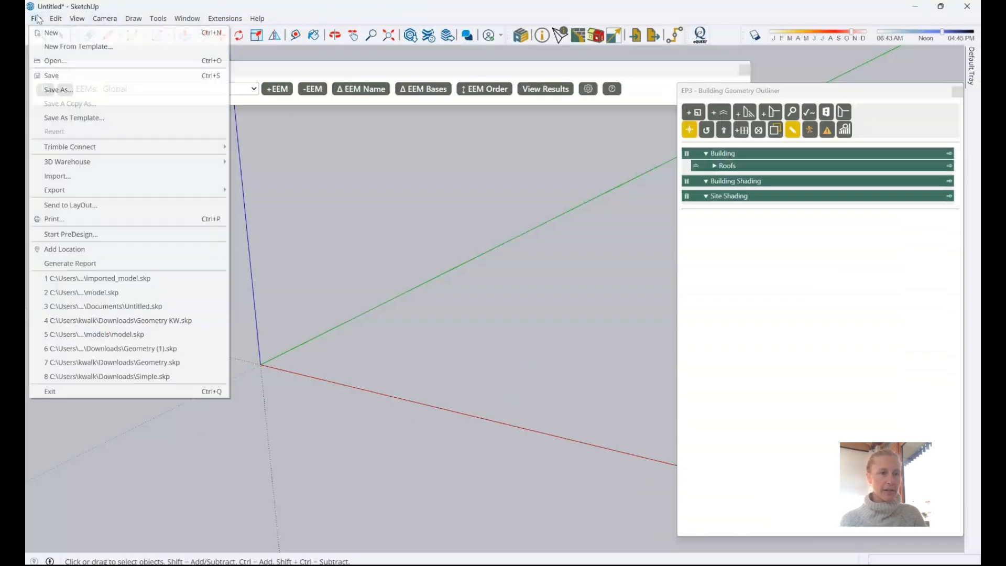
click(83, 178)
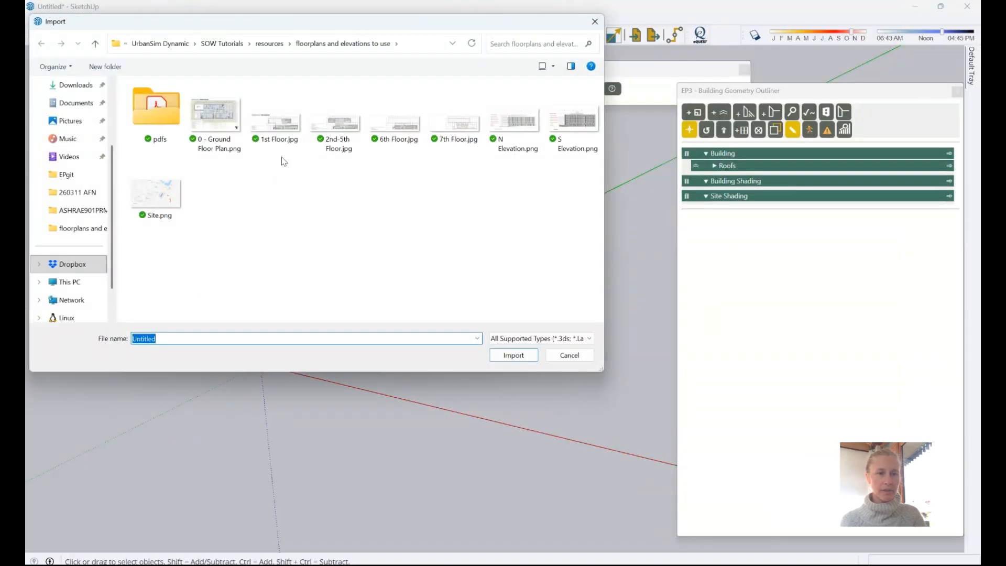
click(218, 129)
click(510, 396)
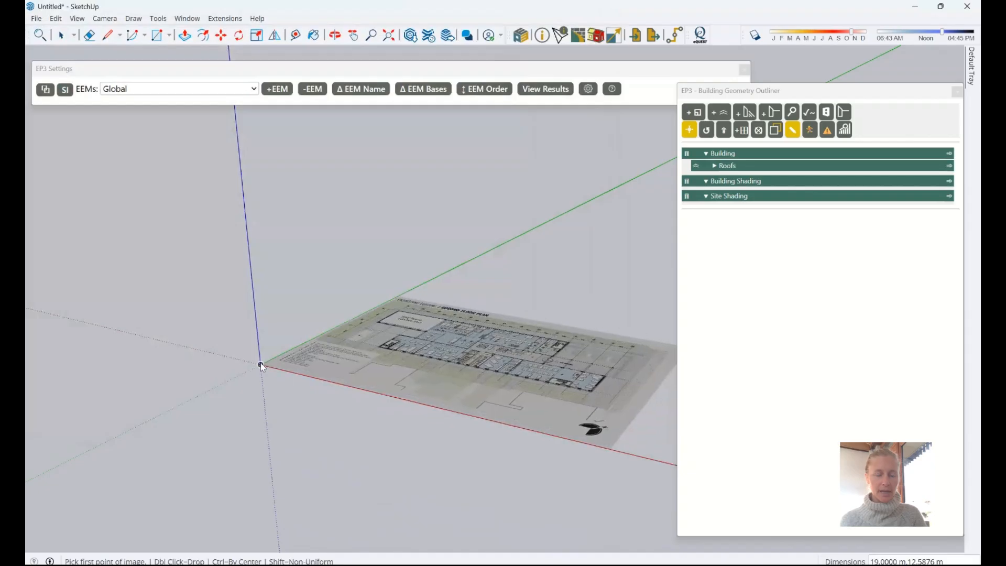
click(265, 366)
Step: Size the floor plan image freehand so it lies flat along the positive red and green axes
scroll(132, 340, down, 3)
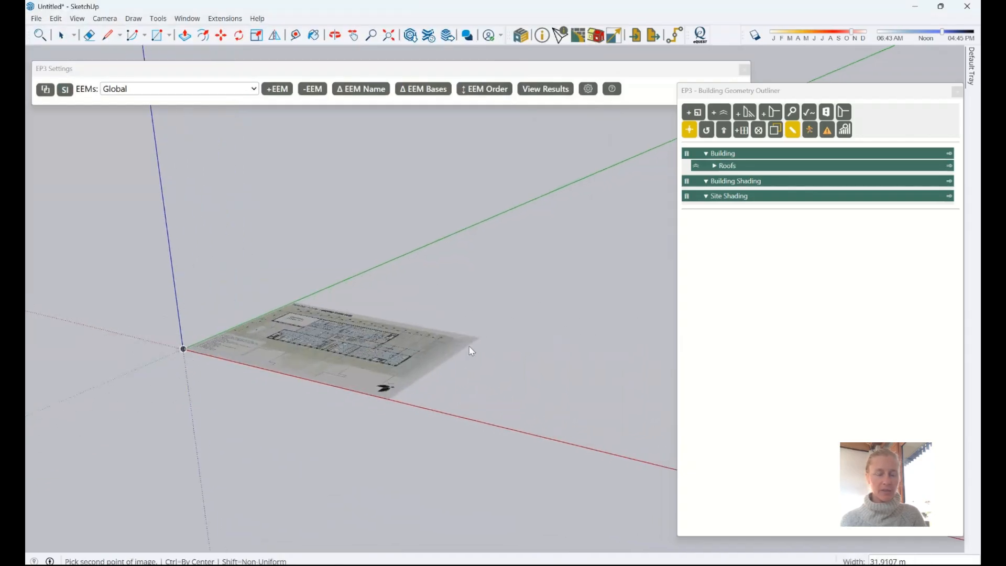
middle_drag(180, 348, 433, 370)
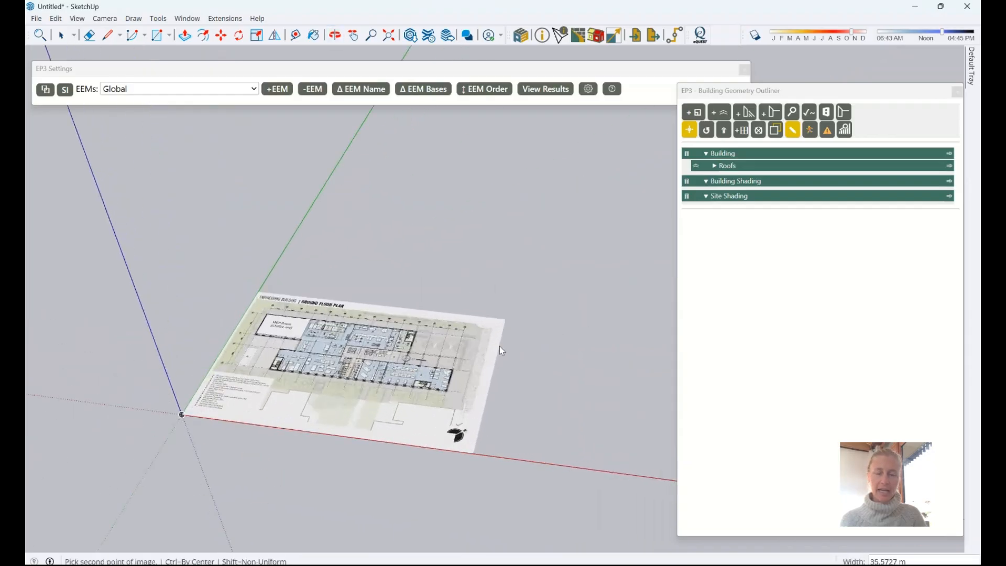
scroll(500, 346, down, 2)
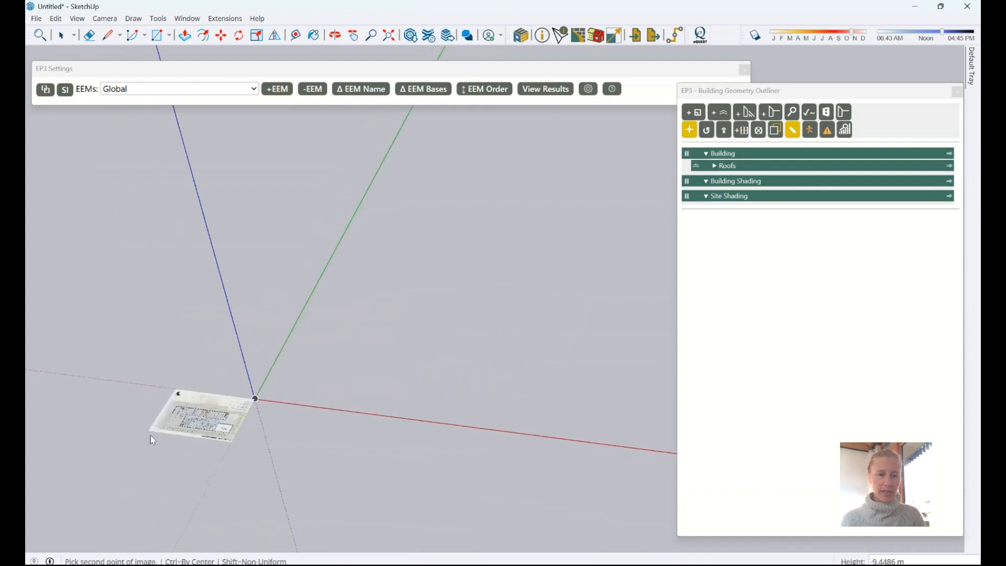
scroll(401, 395, down, 2)
scroll(170, 464, up, 3)
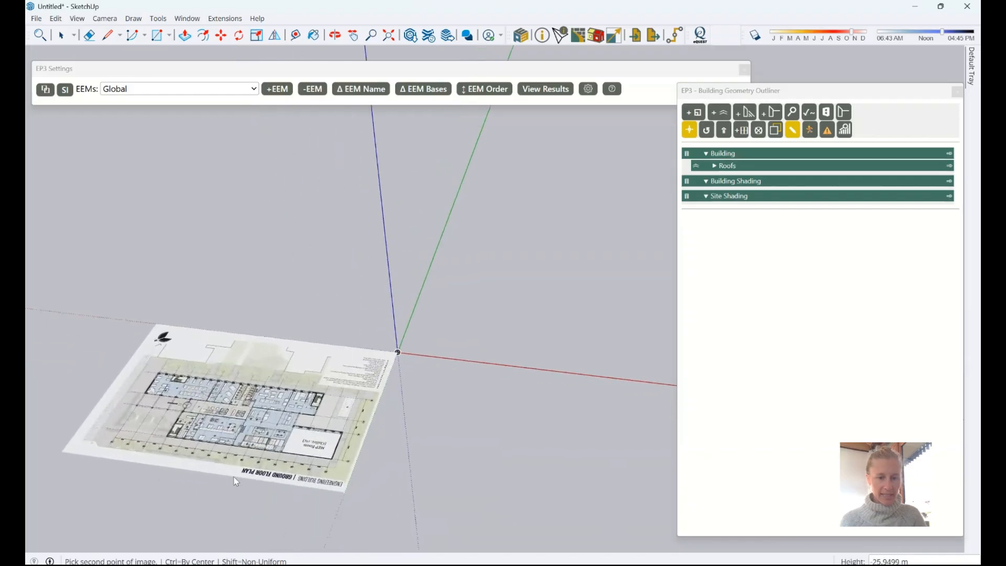
scroll(161, 464, down, 3)
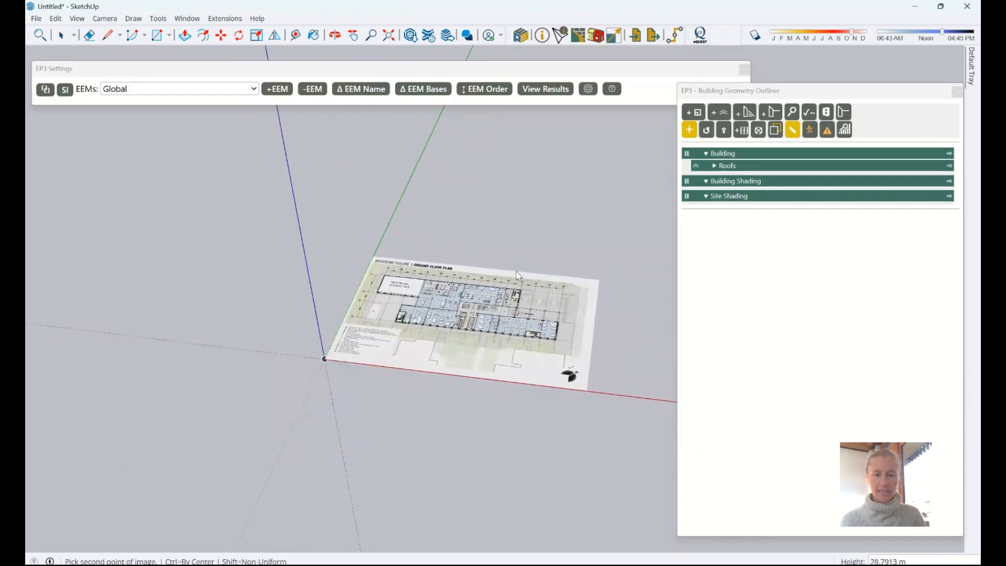
click(635, 255)
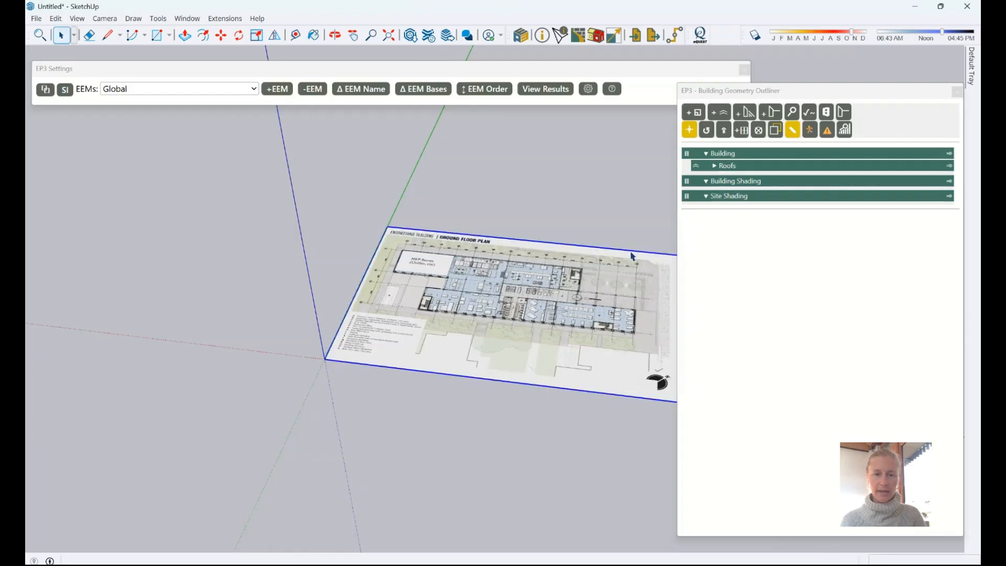
Step: Start a reference line on the plan at grid line 01, where it meets the dimension line above the MEP Room
scroll(209, 303, down, 1)
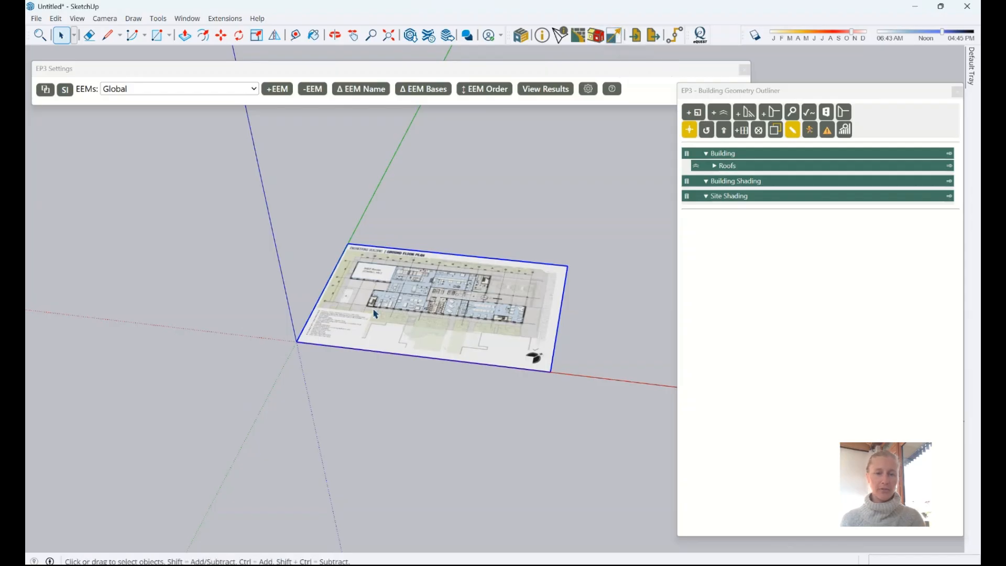
middle_drag(286, 308, 348, 461)
scroll(323, 257, up, 8)
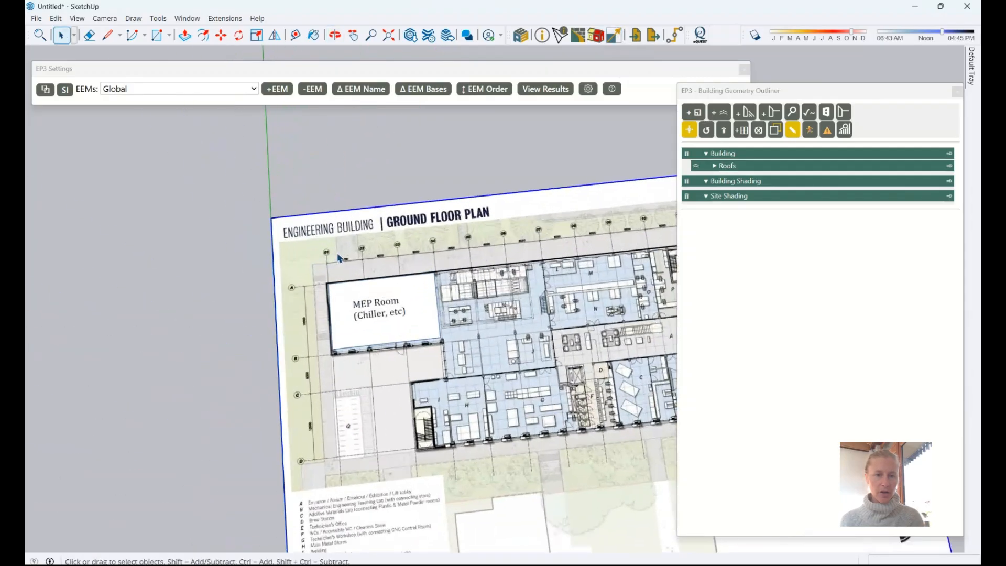
scroll(312, 275, up, 10)
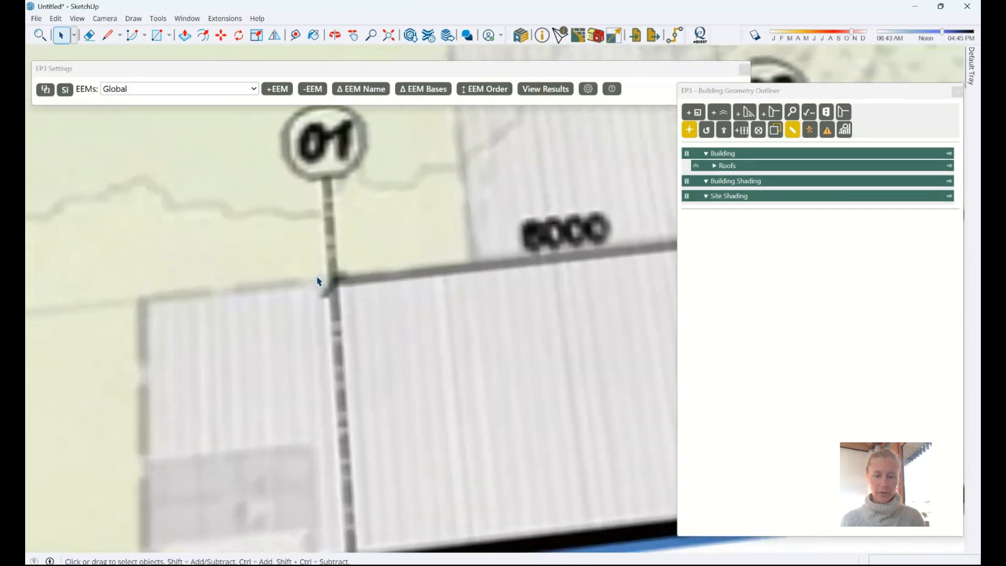
key(l)
key(space)
key(l)
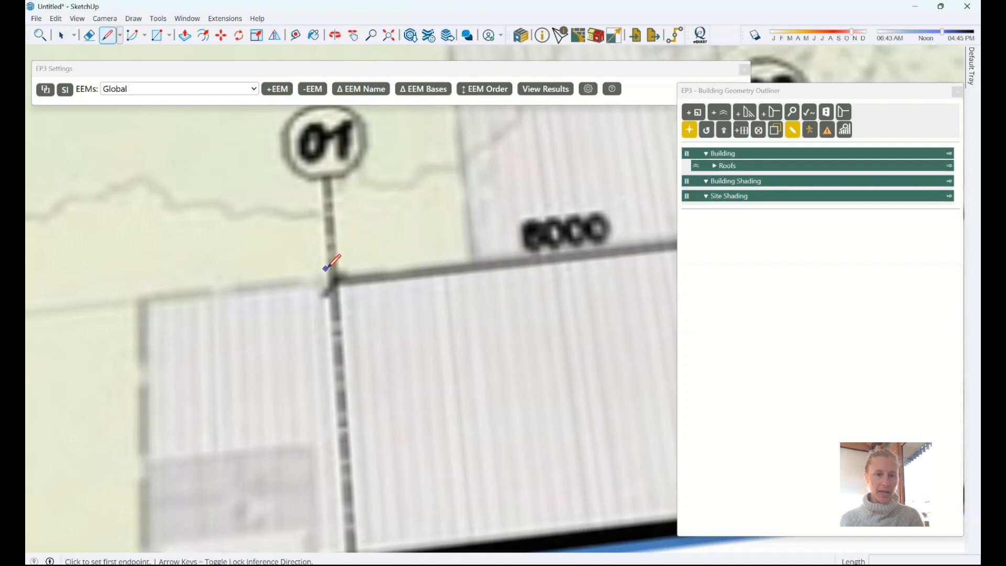
scroll(326, 269, up, 3)
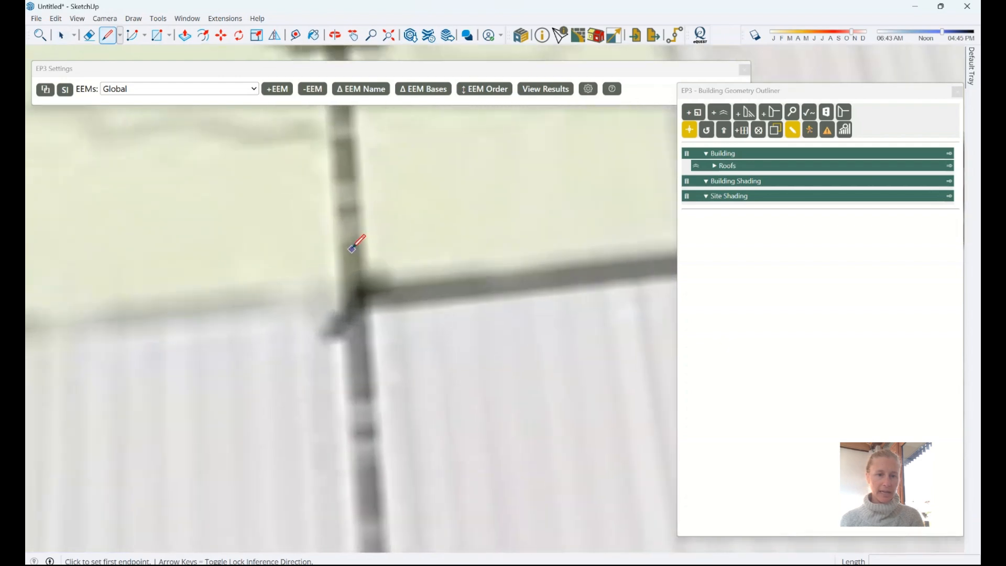
click(351, 244)
Step: Finish the reference line at grid line 14, parallel to the red axis and about 45 m long, spanning grid lines 01 to 14
scroll(229, 272, down, 6)
scroll(135, 320, down, 8)
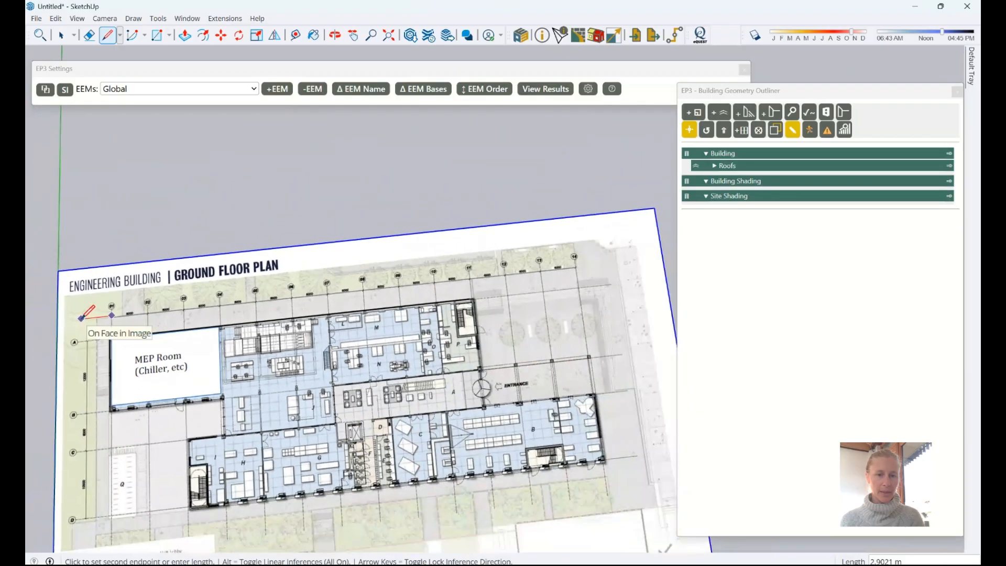
scroll(83, 318, down, 2)
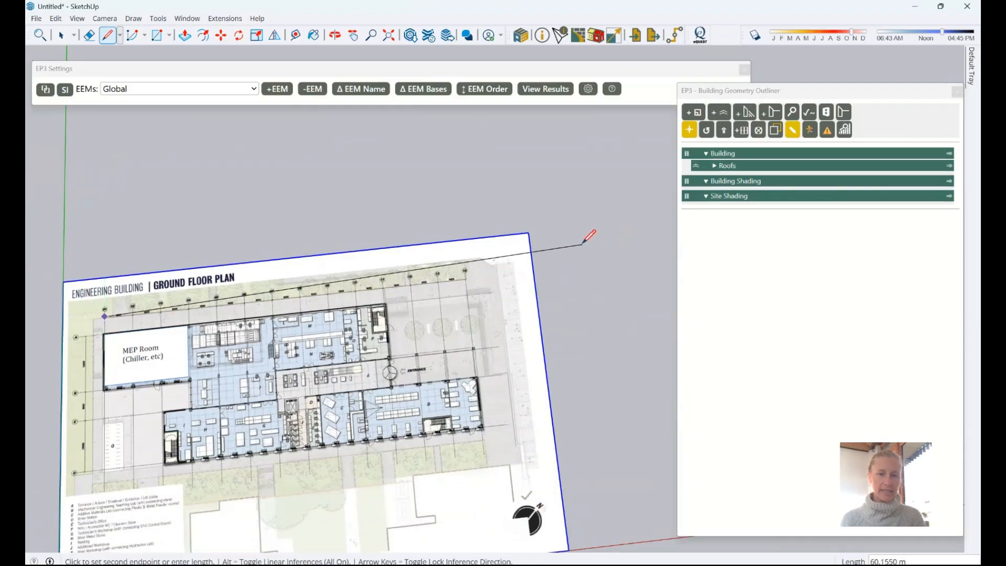
scroll(598, 260, down, 2)
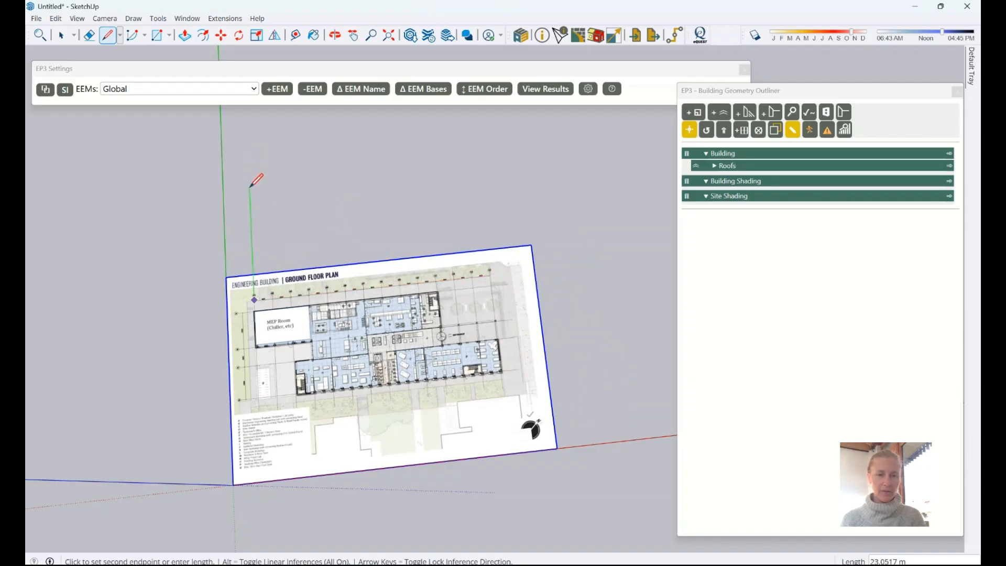
key(Right)
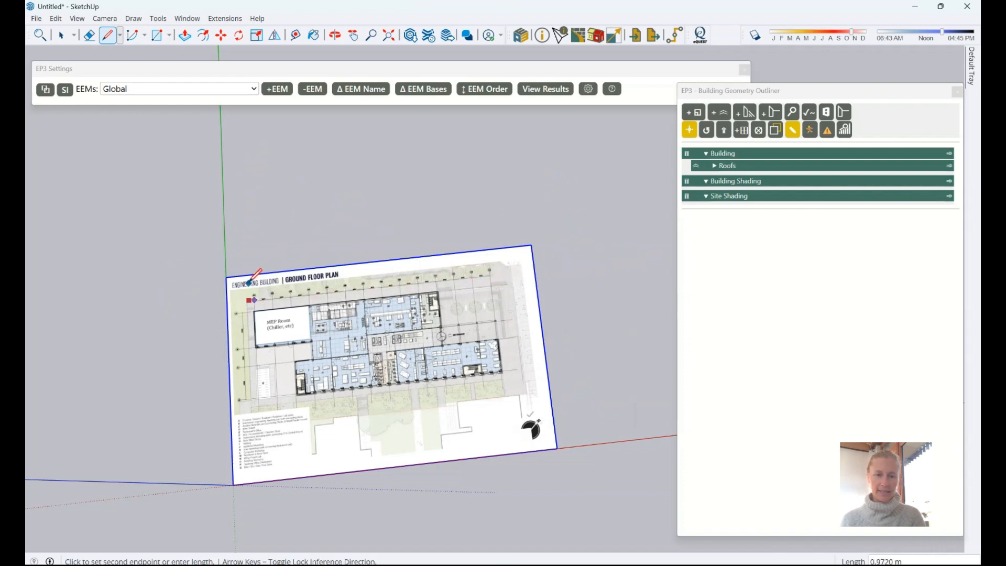
key(Right)
scroll(460, 278, up, 5)
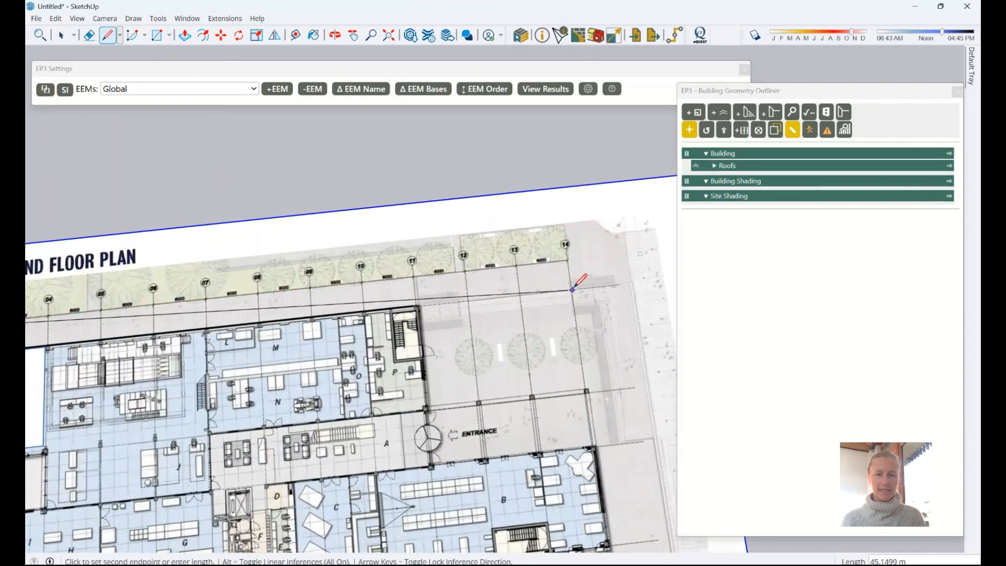
scroll(445, 290, up, 5)
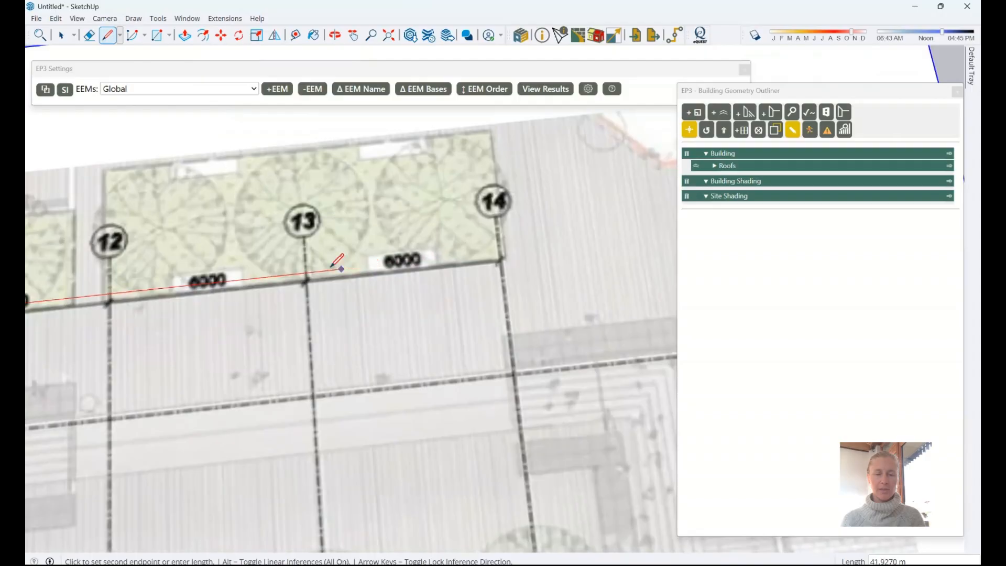
scroll(461, 238, up, 3)
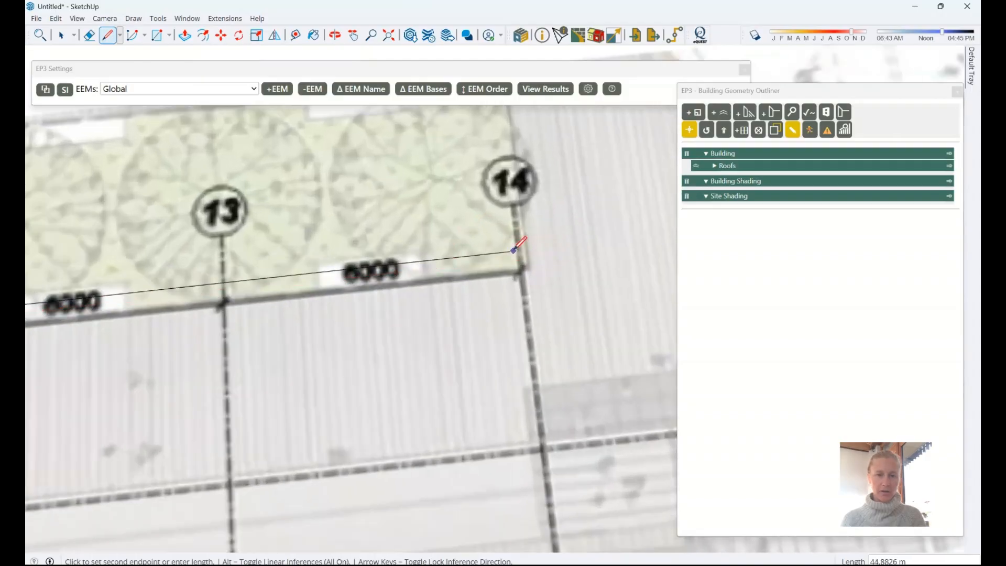
key(Right)
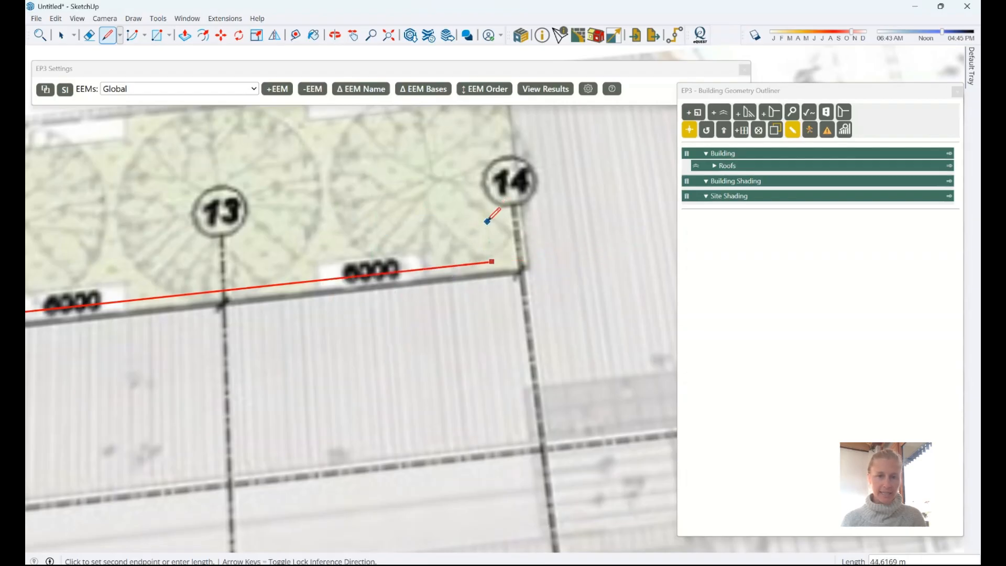
scroll(519, 236, up, 5)
scroll(502, 235, down, 2)
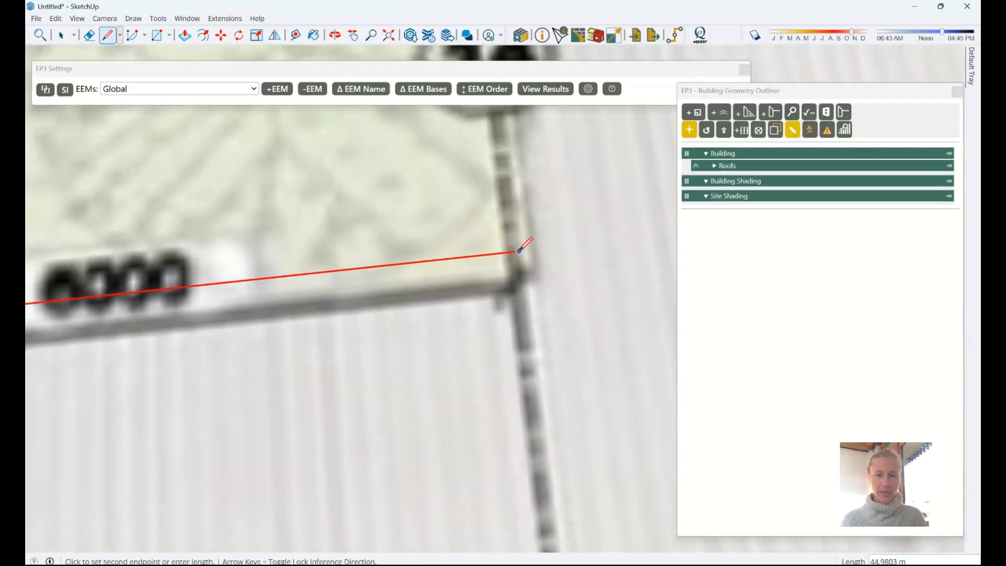
scroll(520, 250, up, 3)
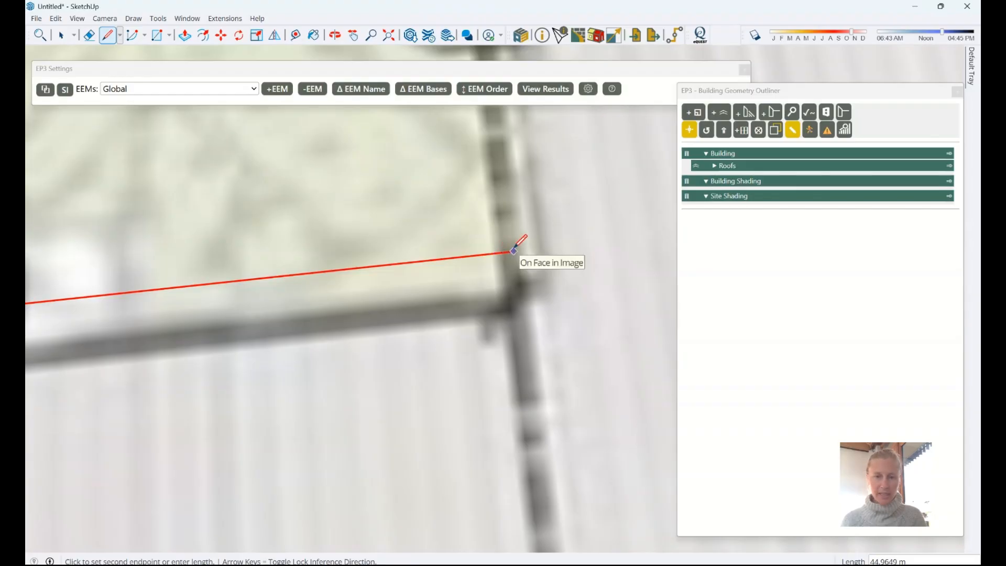
scroll(515, 251, down, 1)
scroll(515, 251, up, 1)
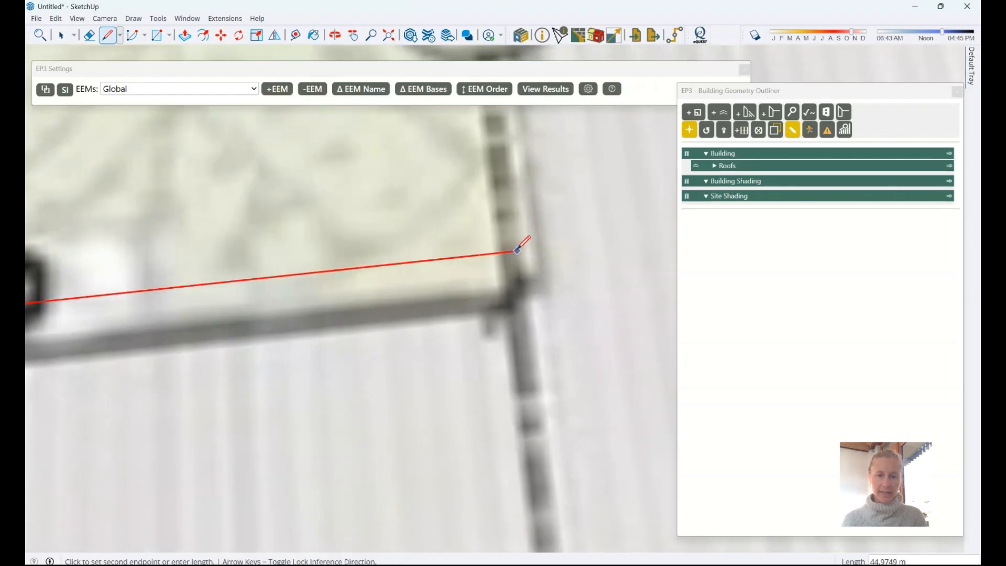
click(516, 251)
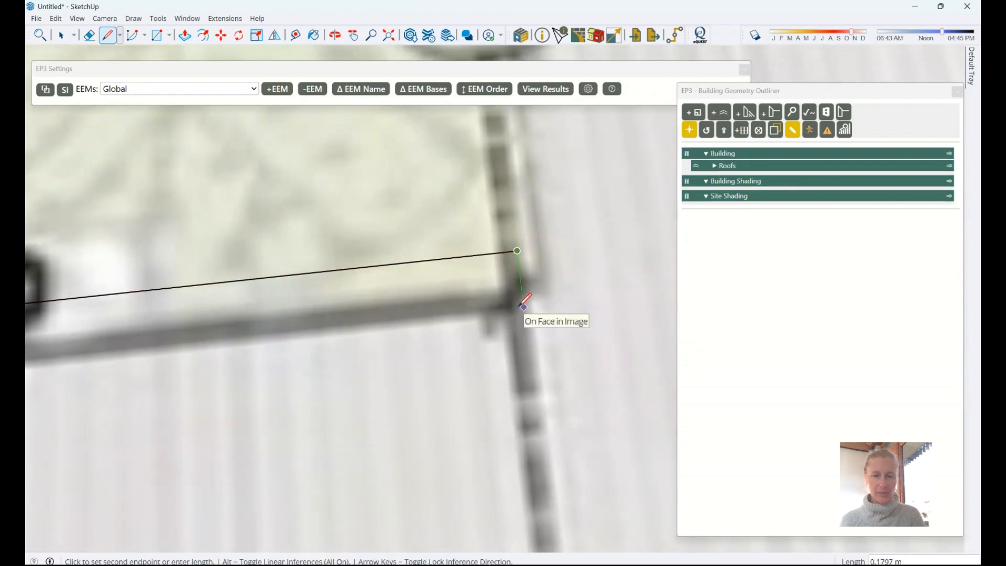
key(Escape)
key(space)
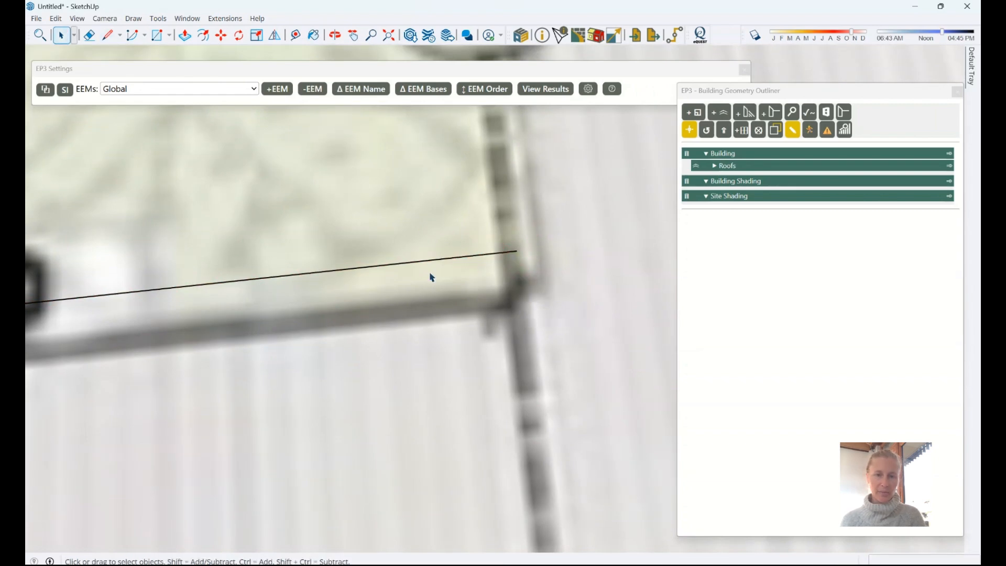
Step: Check that the reference line and the floor plan image can be selected as separate objects
scroll(521, 314, down, 2)
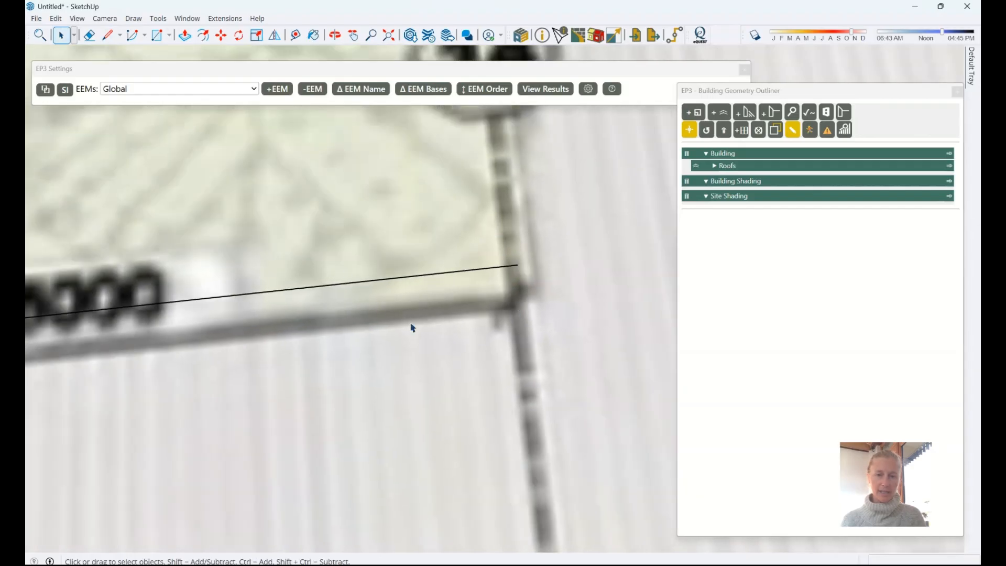
scroll(492, 300, down, 6)
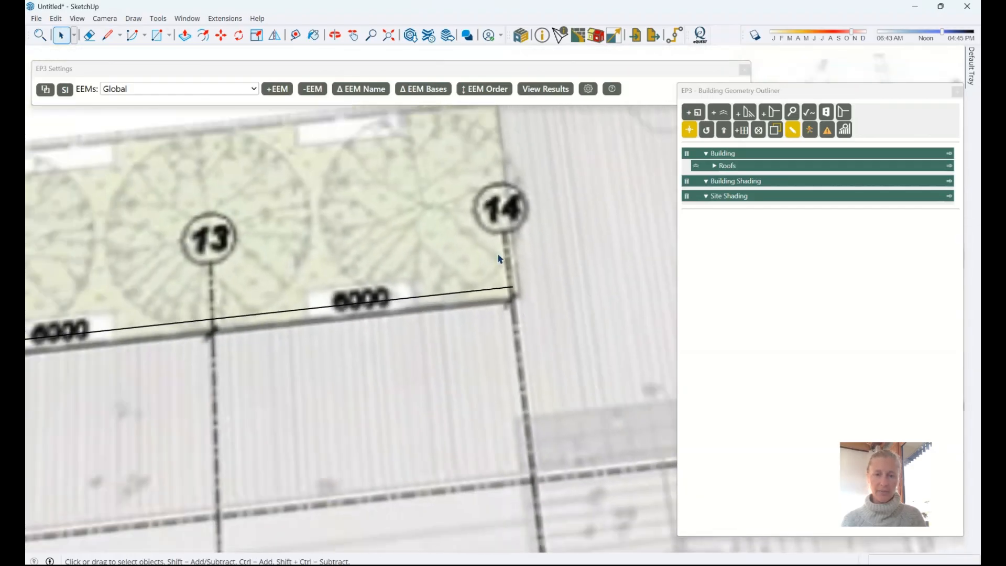
scroll(505, 254, down, 6)
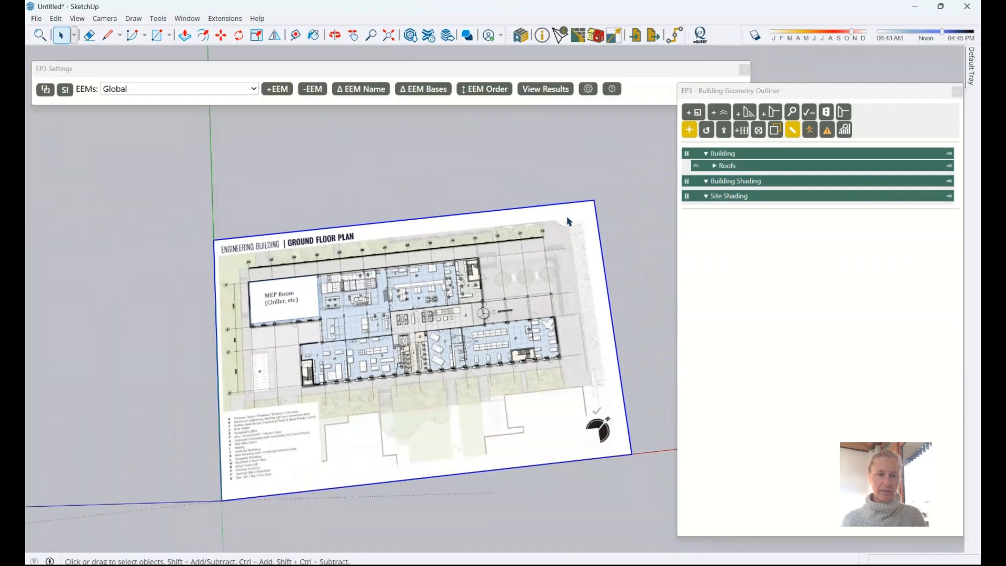
scroll(386, 252, up, 3)
scroll(391, 237, down, 2)
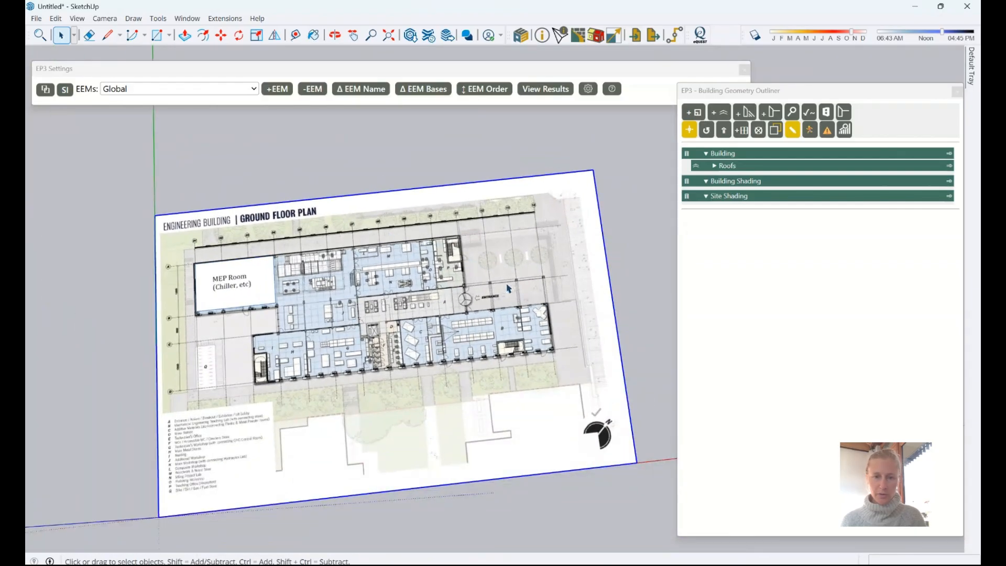
mouse_move(507, 288)
middle_down()
mouse_move(481, 294)
mouse_move(340, 193)
mouse_move(491, 231)
mouse_move(382, 171)
mouse_move(440, 288)
mouse_move(417, 315)
mouse_move(464, 318)
middle_up()
key(space)
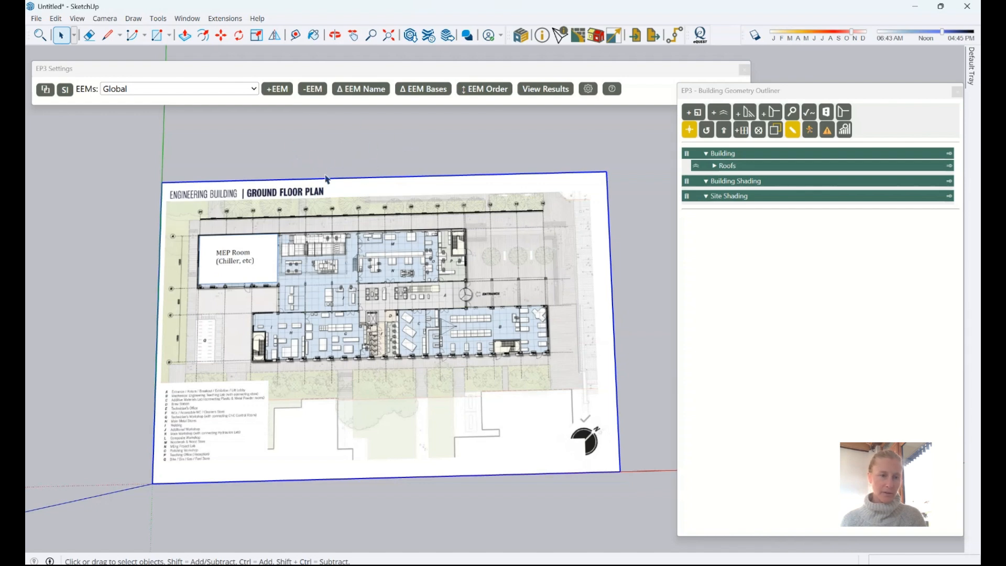
click(501, 213)
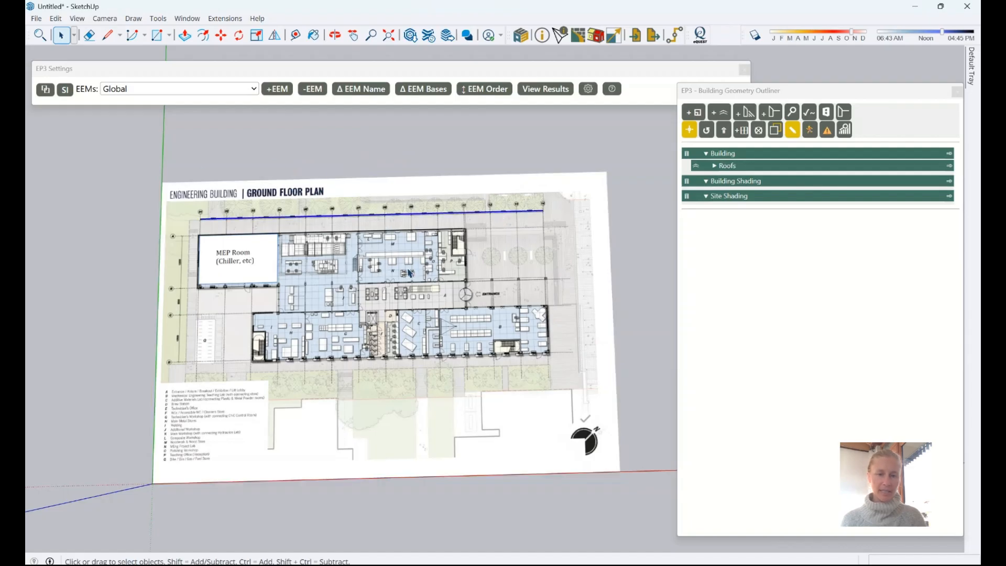
click(581, 249)
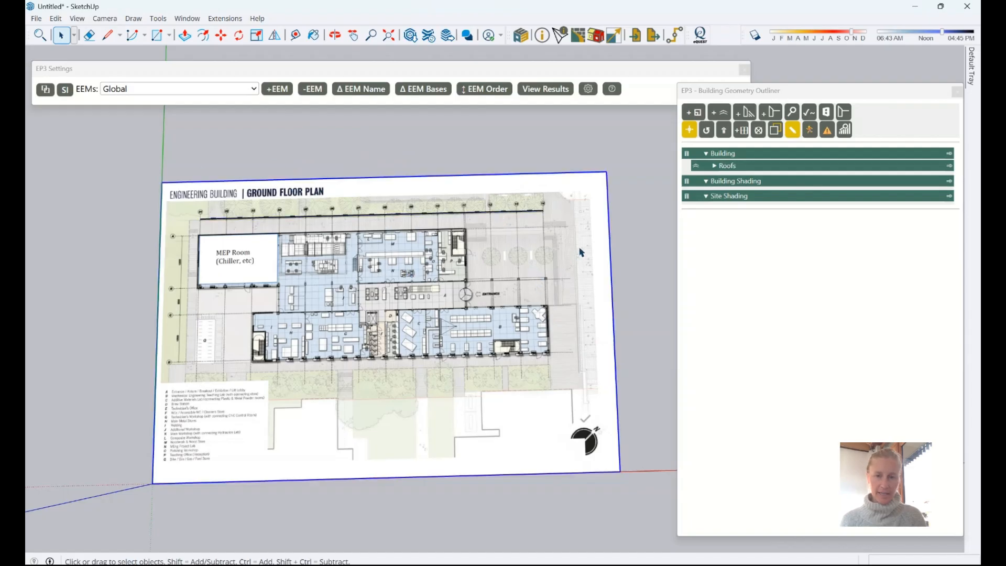
click(529, 211)
click(398, 164)
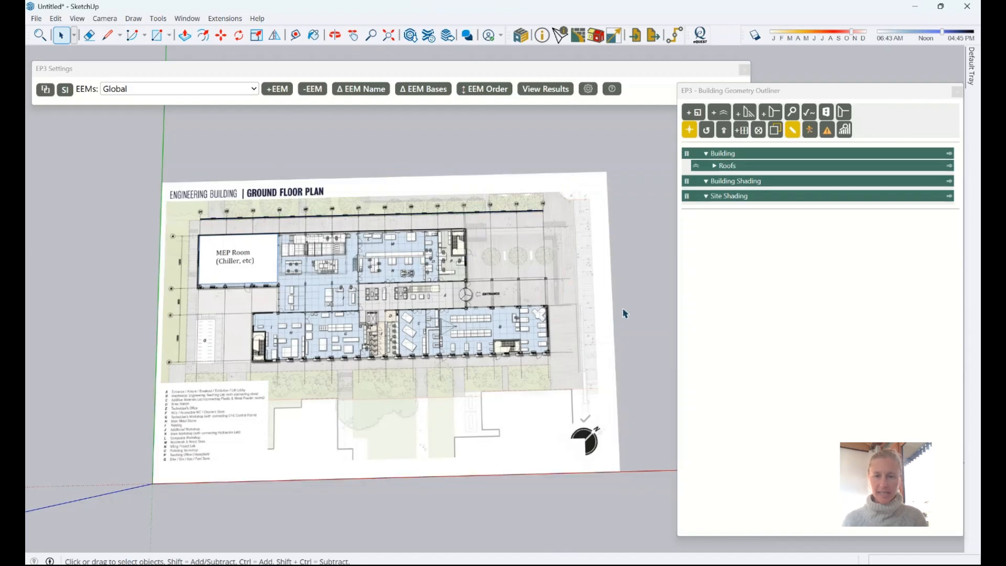
Step: Select the floor plan image together with the reference line and scale both with EP3 to a desired line length of 78 m
scroll(486, 235, down, 2)
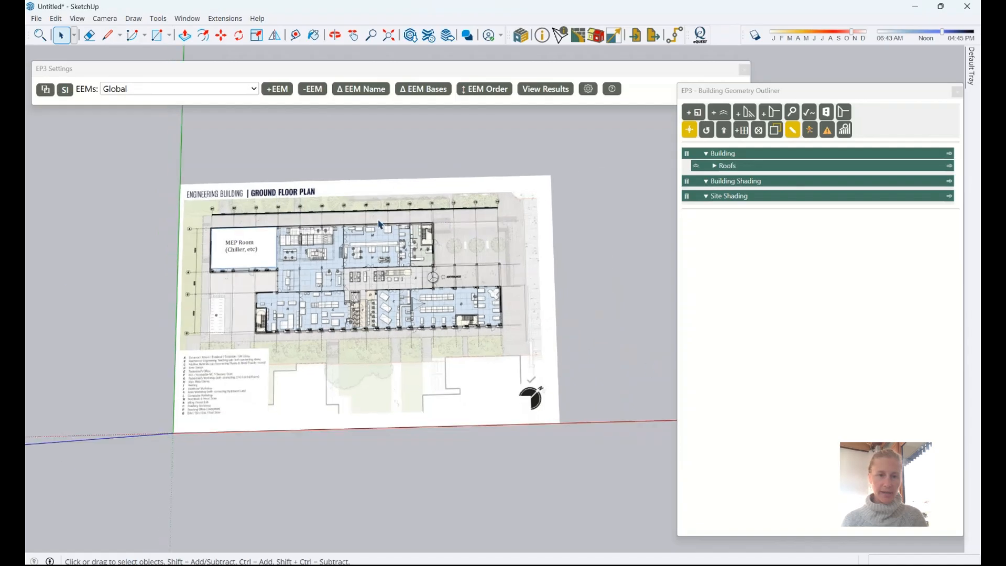
drag(617, 301, 336, 167)
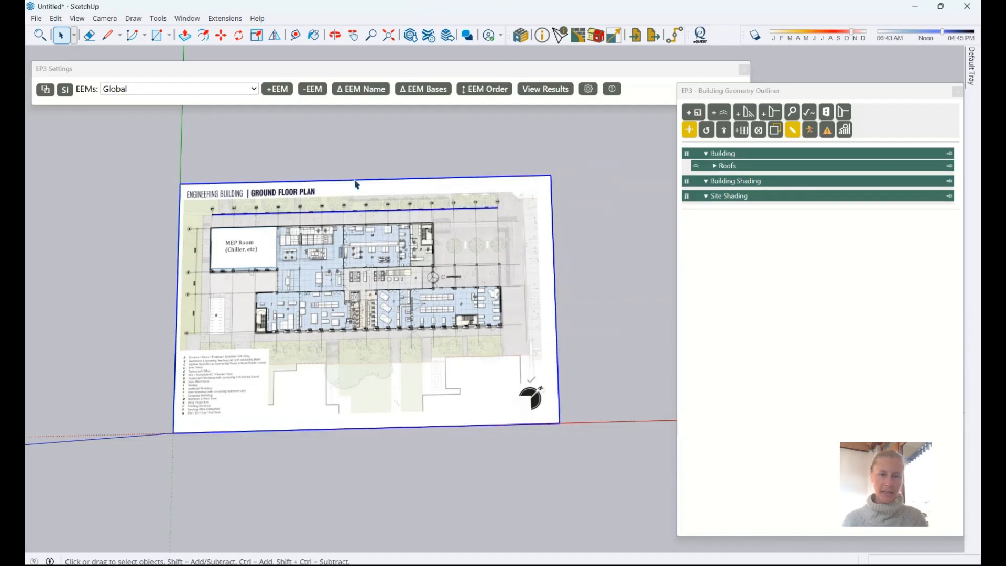
click(588, 227)
click(522, 242)
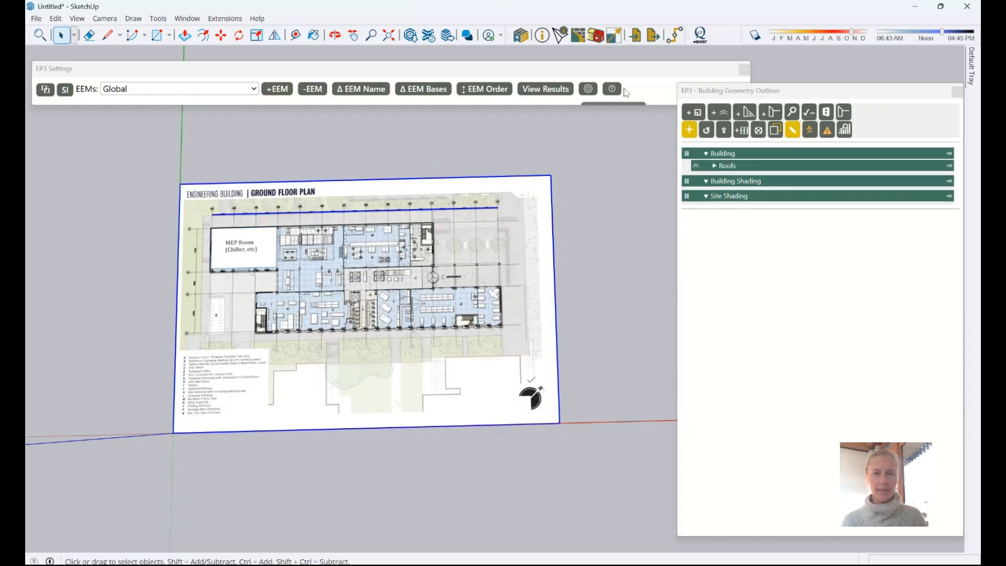
click(614, 36)
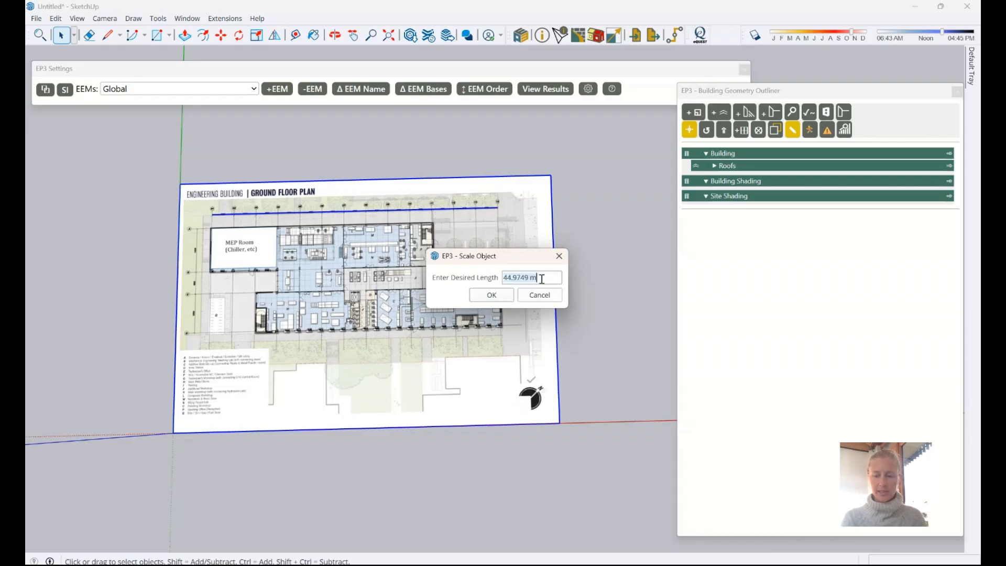
text(78)
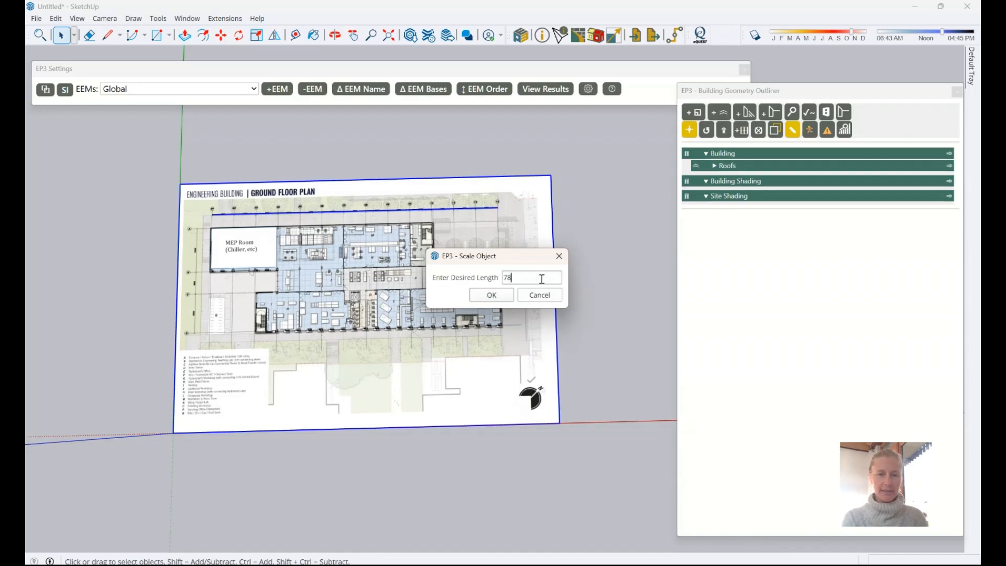
key(Return)
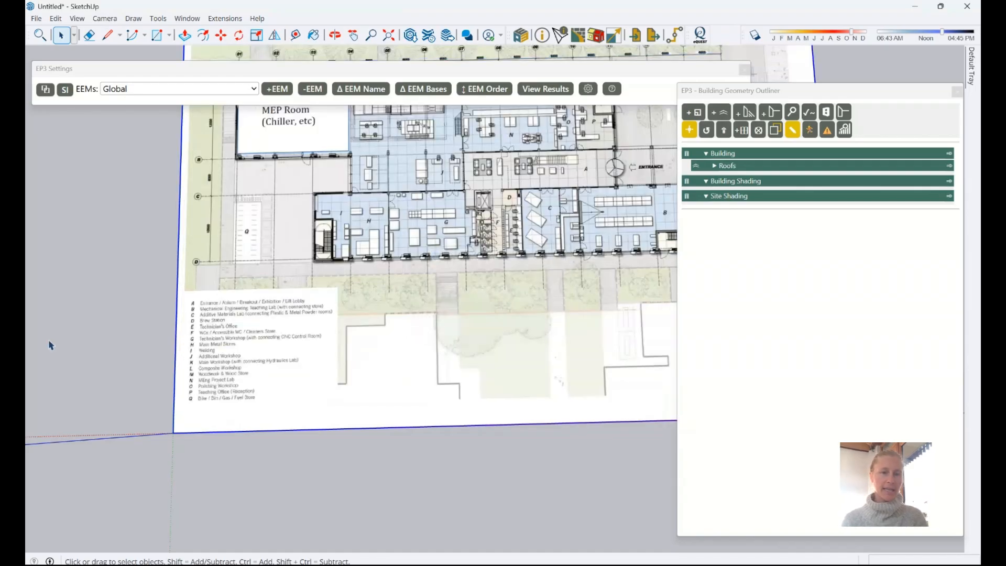
Step: Move the scaled floor plan image so the wall corner where atrium A meets rooms J and N sits on the model origin
scroll(236, 336, down, 5)
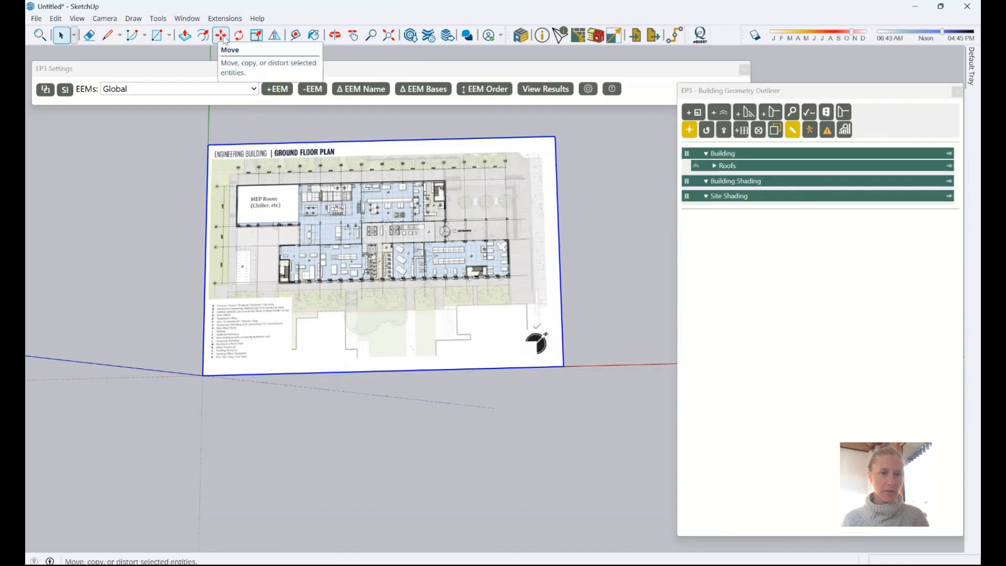
key(m)
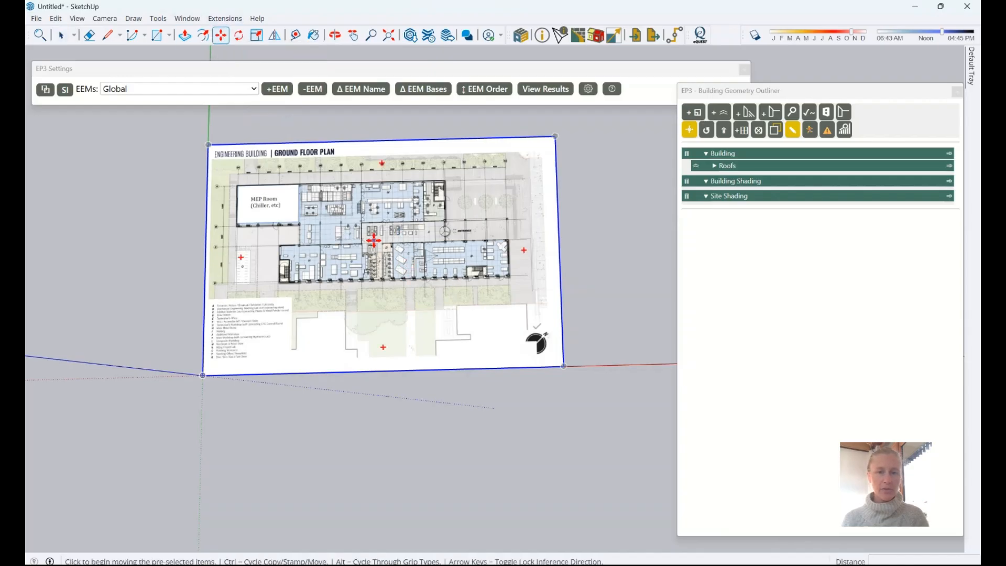
scroll(354, 227, up, 8)
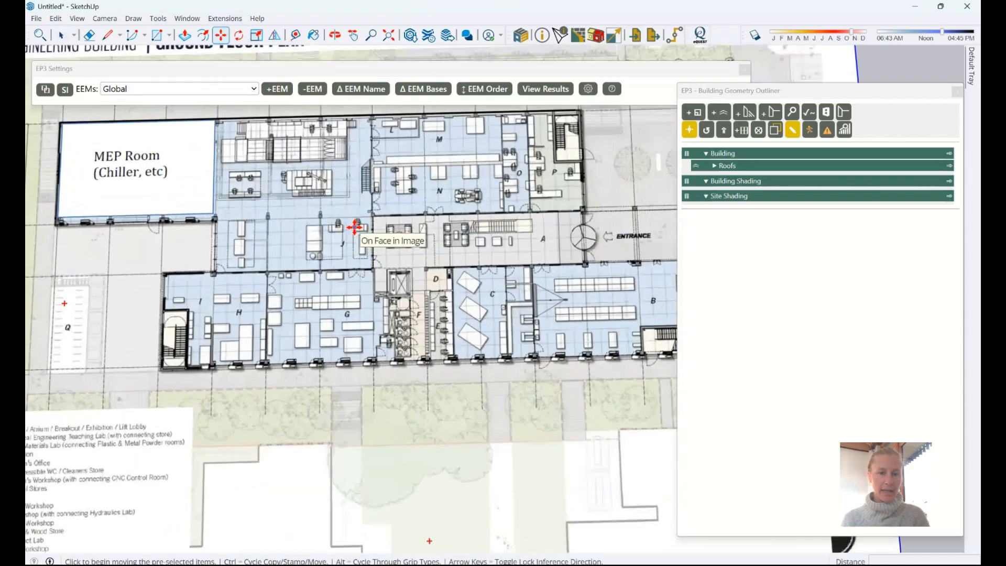
scroll(355, 227, up, 5)
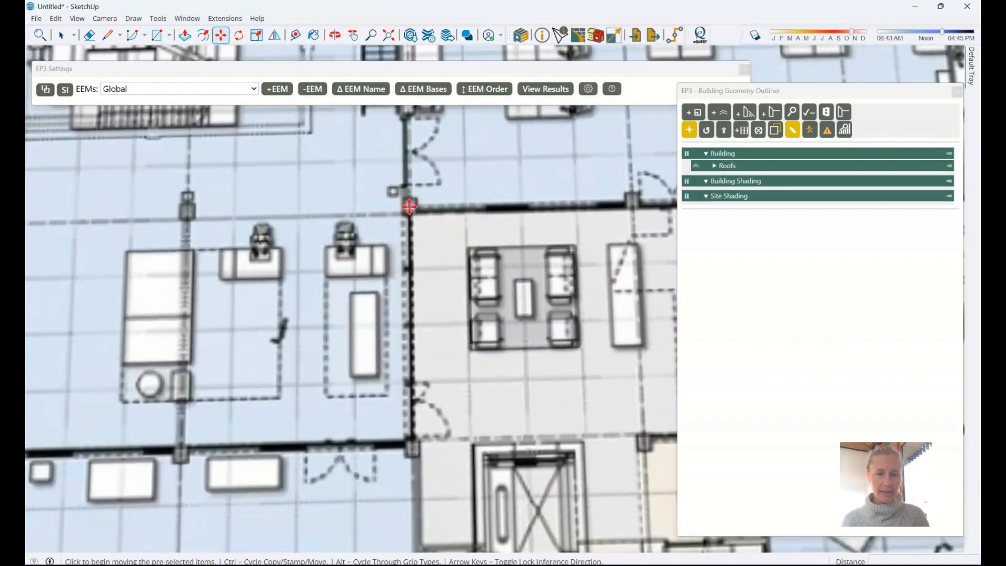
click(406, 207)
scroll(419, 210, down, 4)
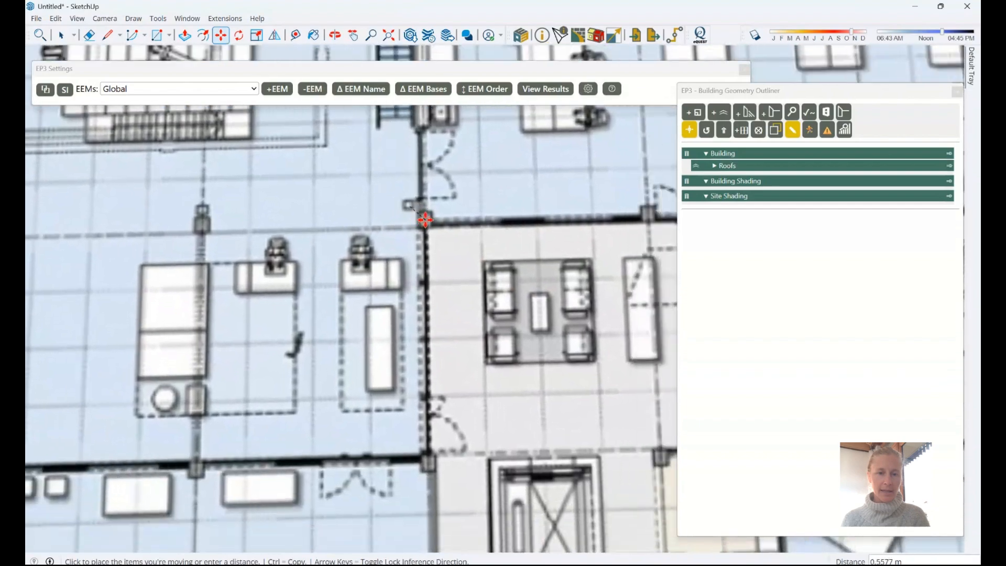
scroll(454, 214, down, 5)
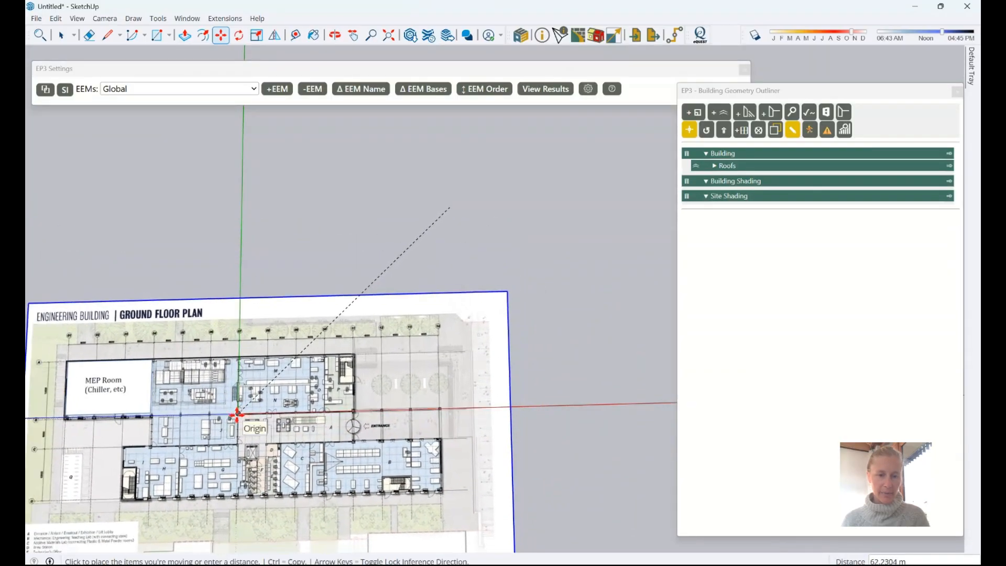
click(237, 414)
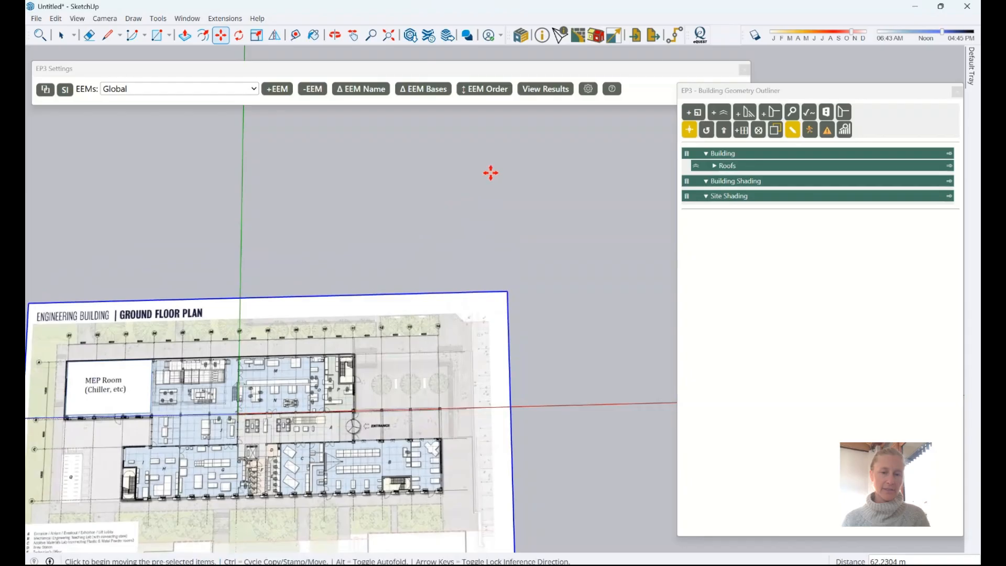
scroll(479, 193, down, 3)
key(space)
click(559, 290)
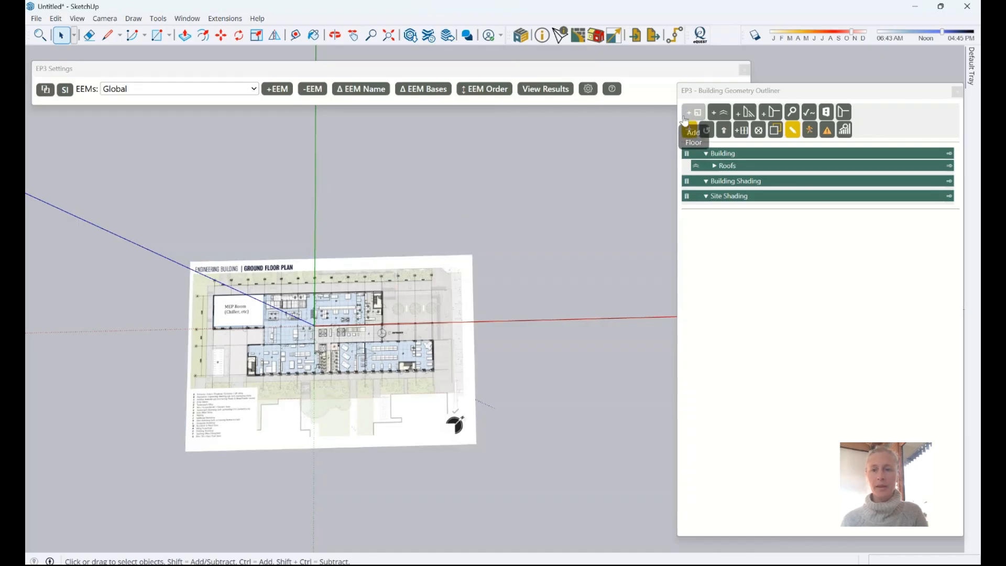
Step: Add a floor named Ground Floor to the building, keeping the floor elevation at 0.0 m
click(694, 117)
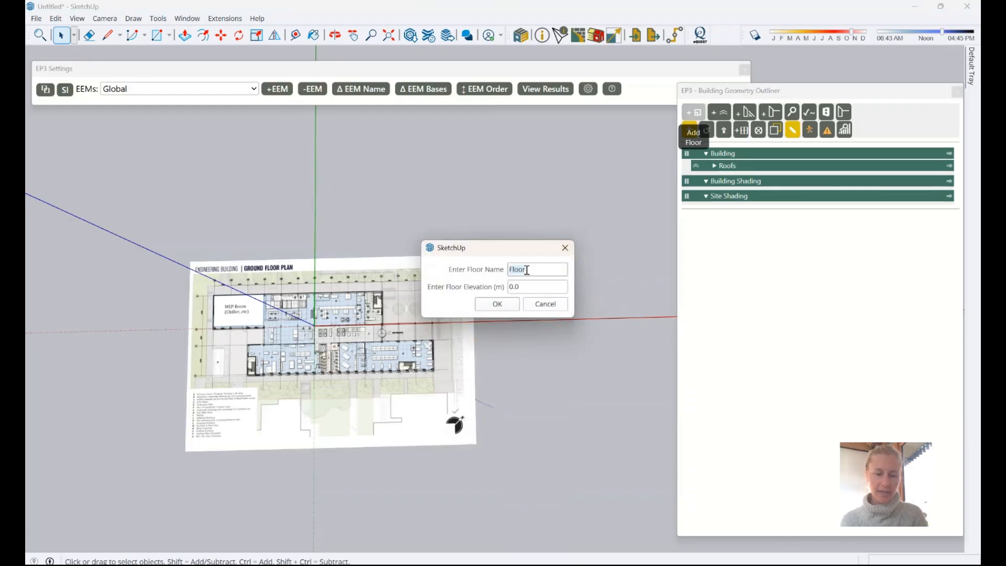
text(G)
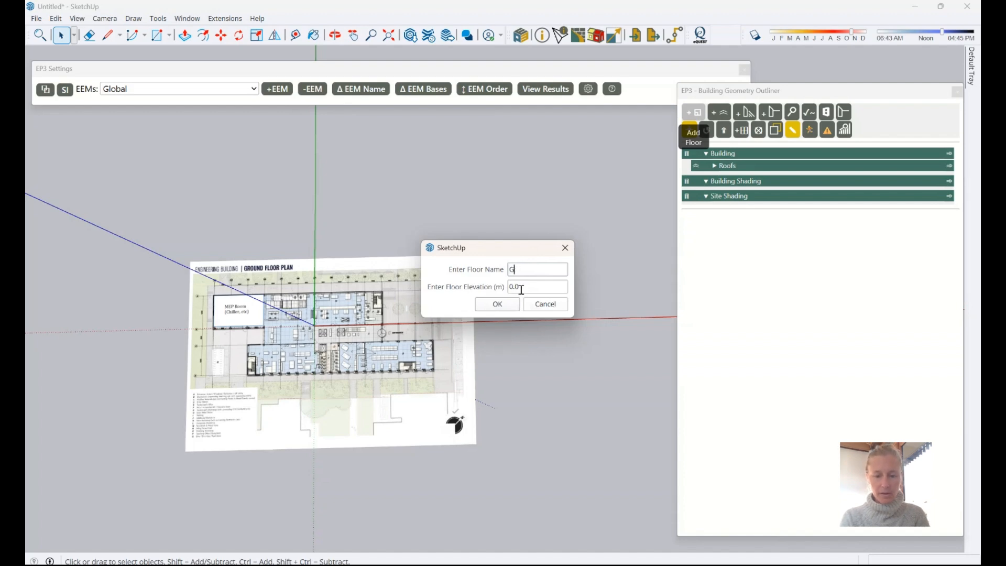
text(round Floor)
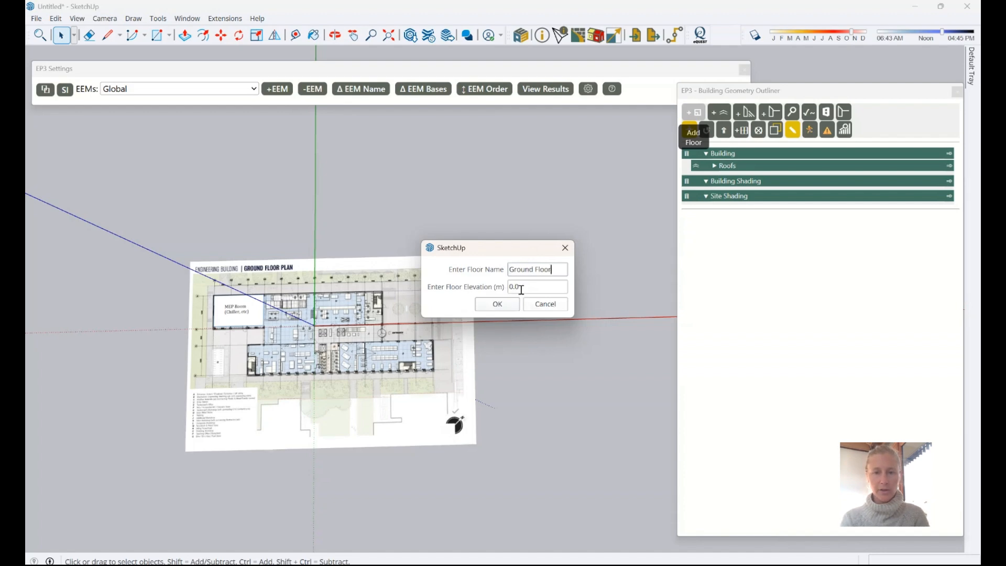
click(499, 305)
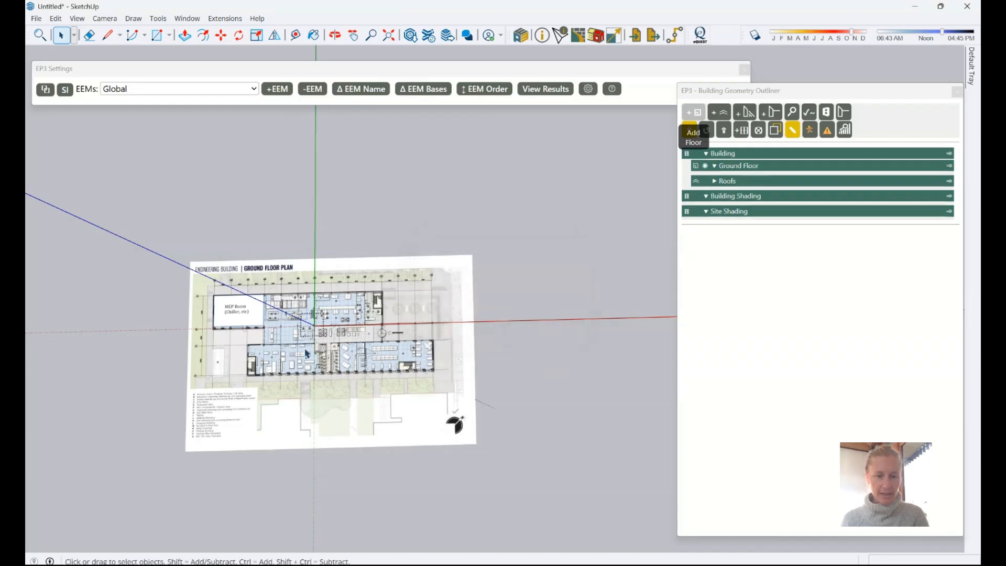
Step: Set the floor plan image as the EP3 floorplan for the Ground Floor layer
middle_drag(354, 394, 195, 306)
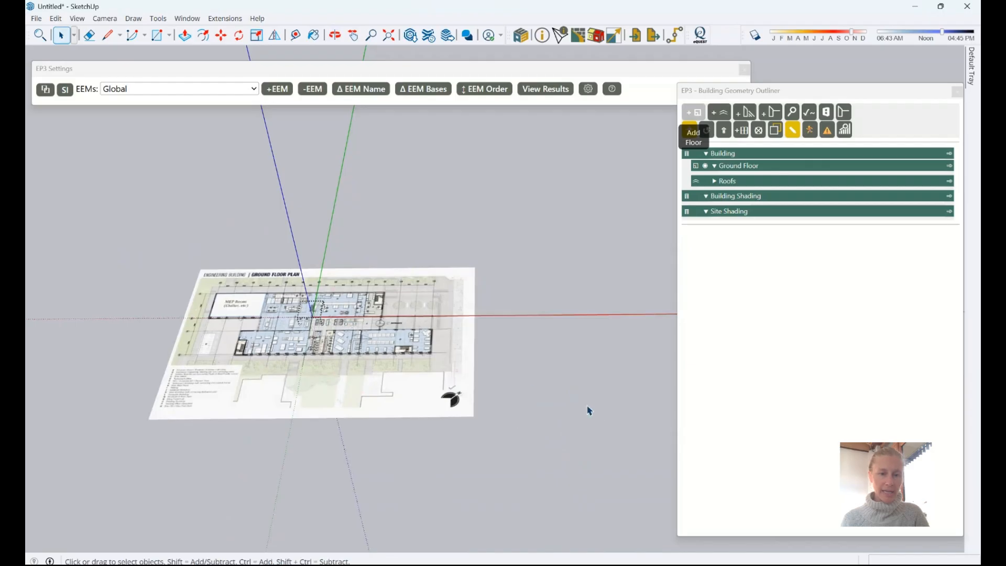
click(466, 372)
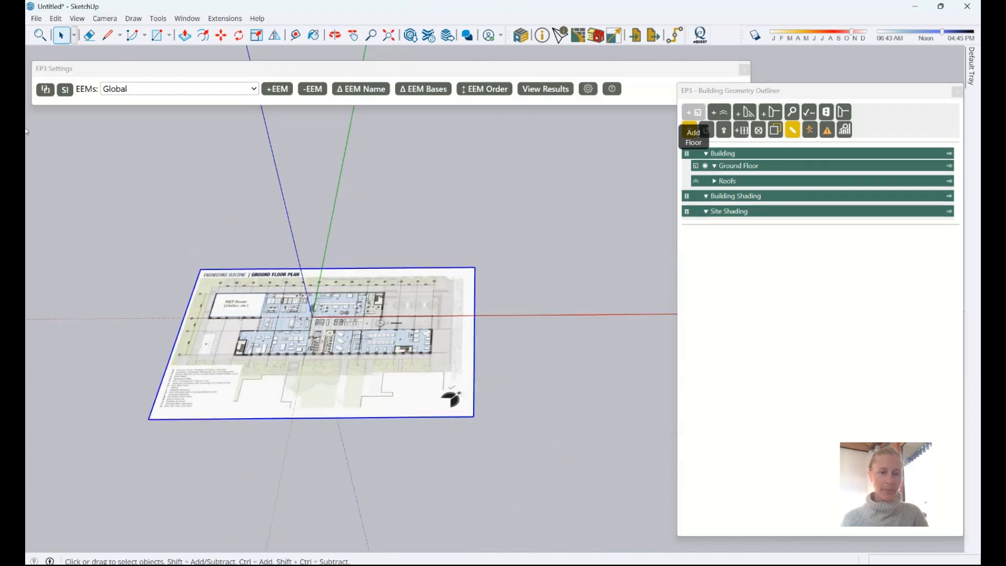
right_click(435, 326)
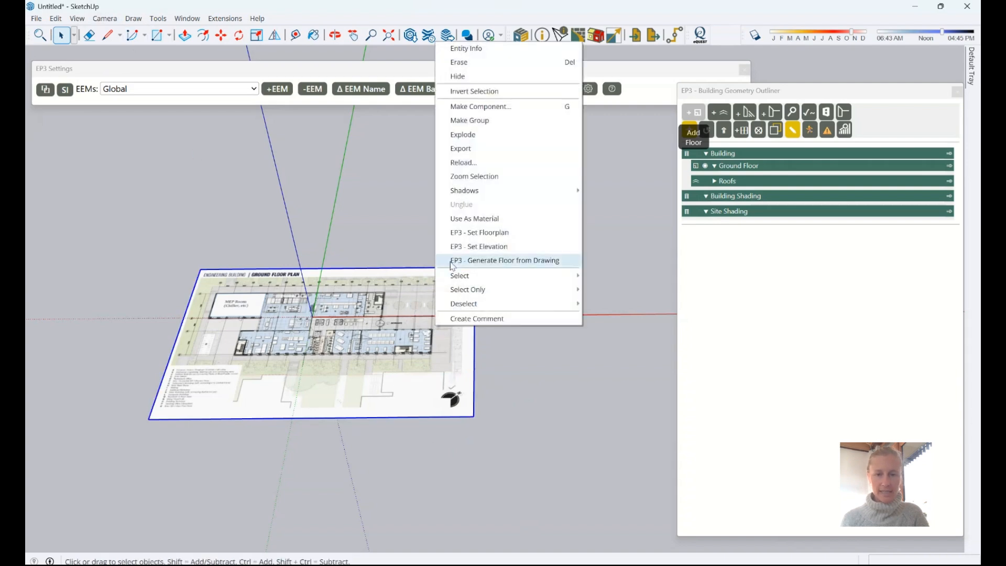
click(493, 235)
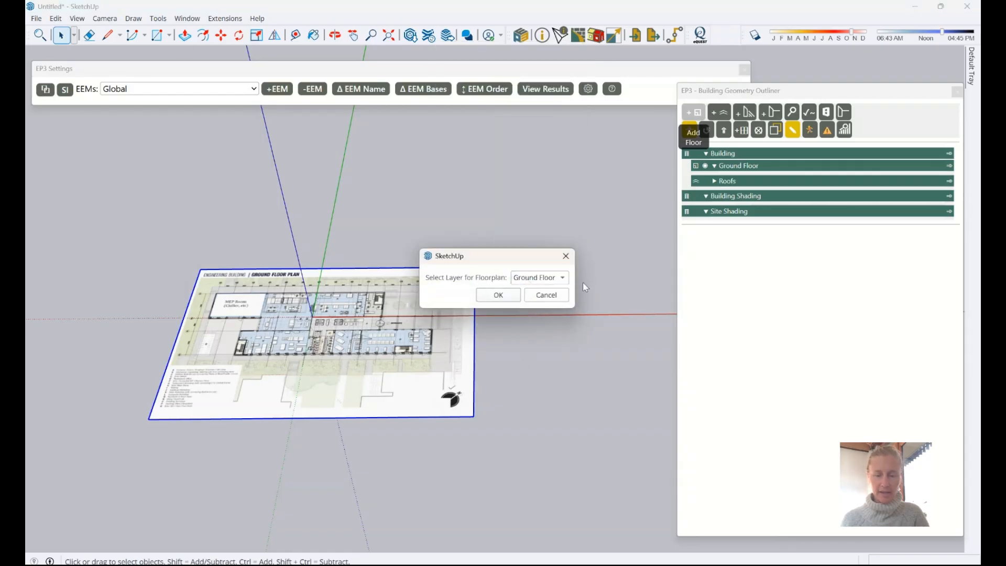
click(540, 278)
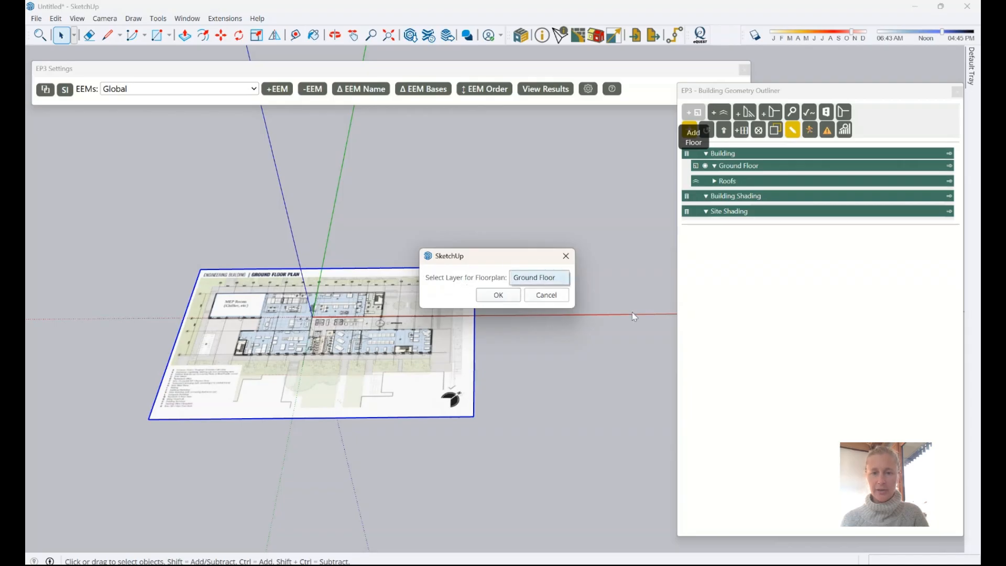
click(527, 274)
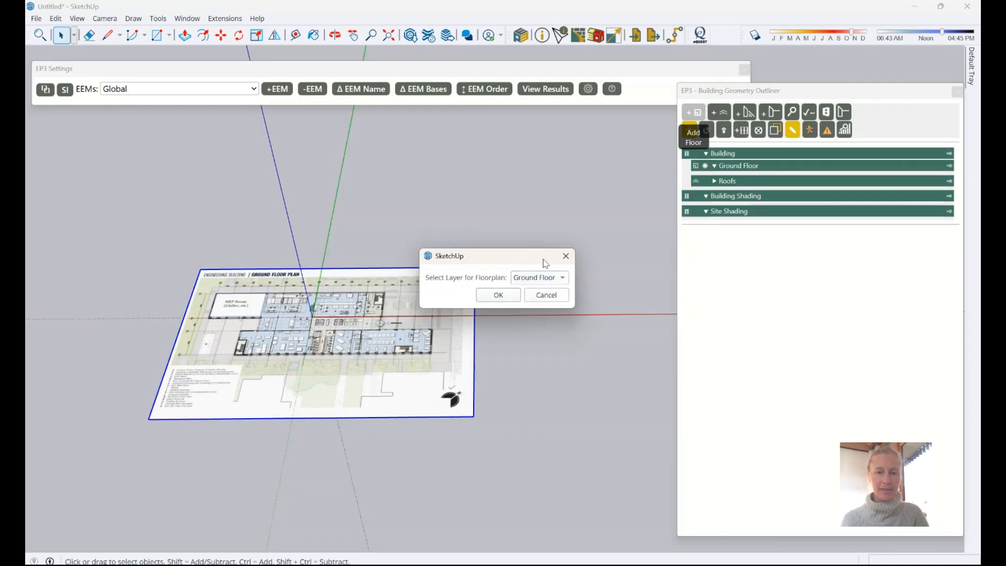
click(498, 295)
click(494, 304)
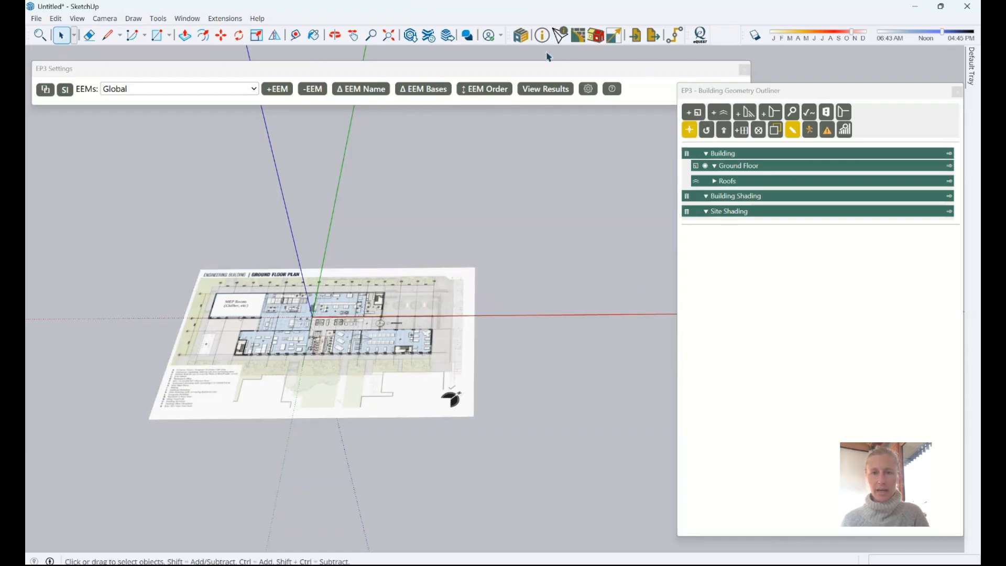
Step: Refresh the geometry outliner, expand Floor Plans and check that its visibility toggle hides and shows the plan image
click(598, 37)
click(599, 37)
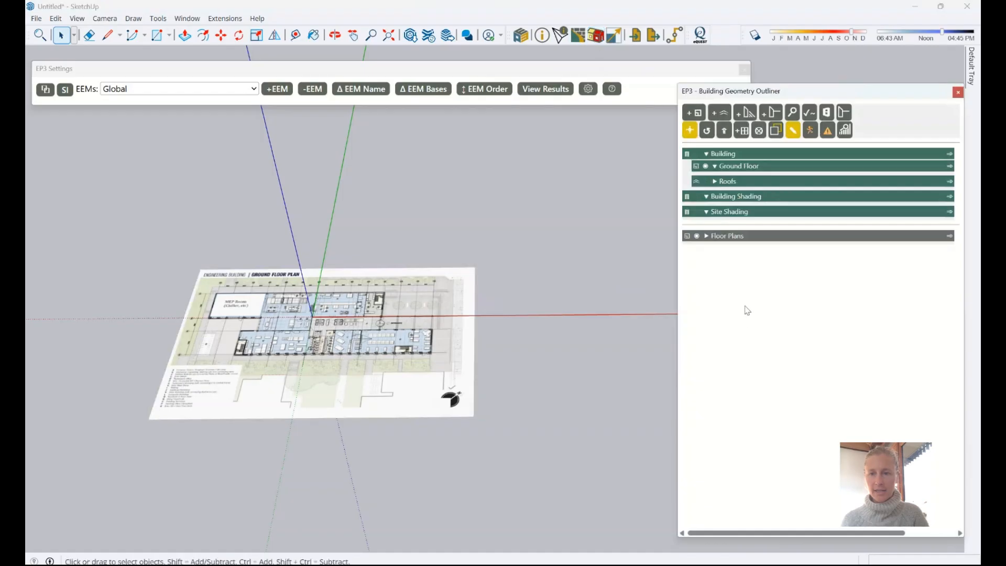
click(726, 237)
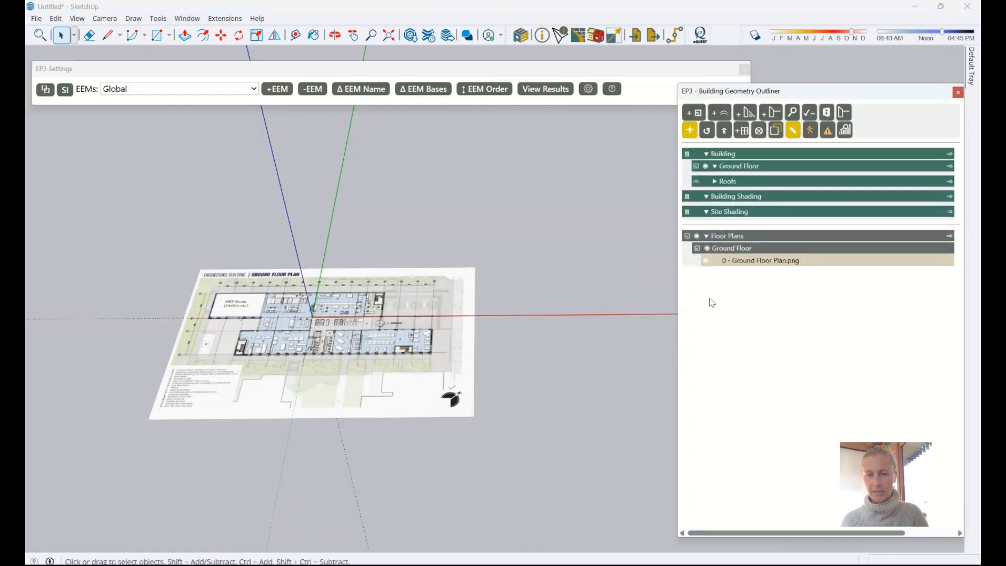
click(697, 237)
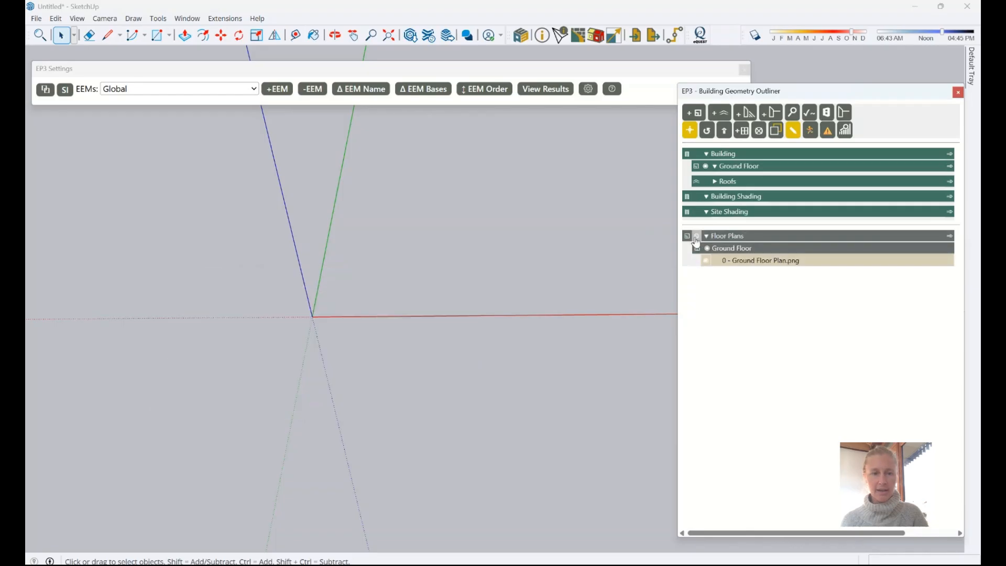
click(697, 239)
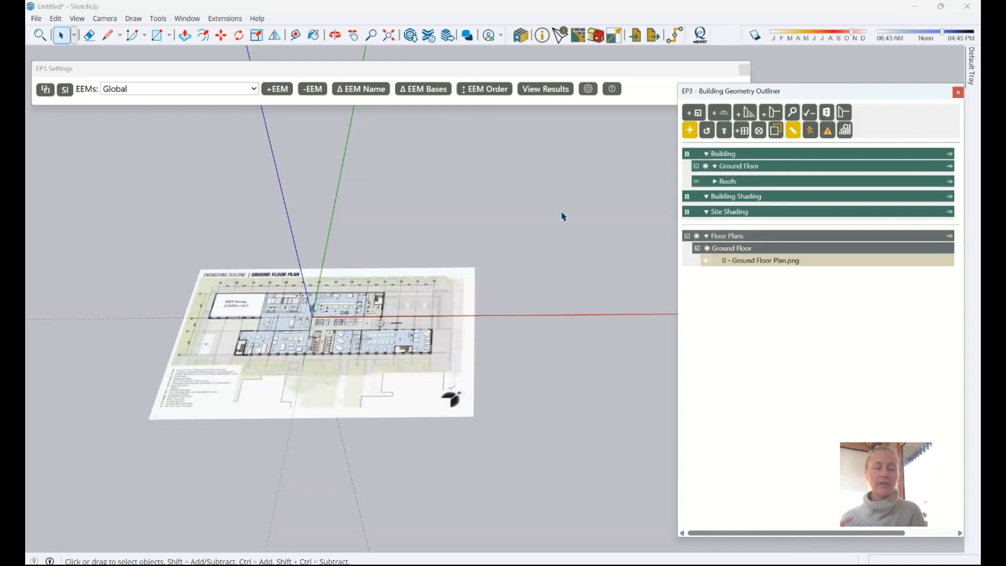
Step: Switch to the standard top view and open the Ground Floor for editing
middle_drag(341, 352, 331, 398)
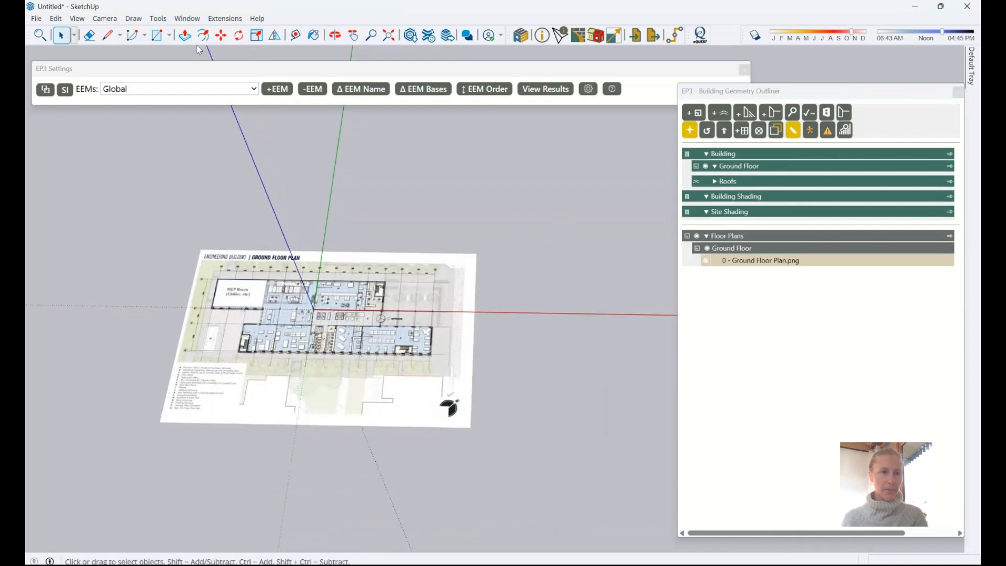
click(105, 19)
mouse_move(157, 65)
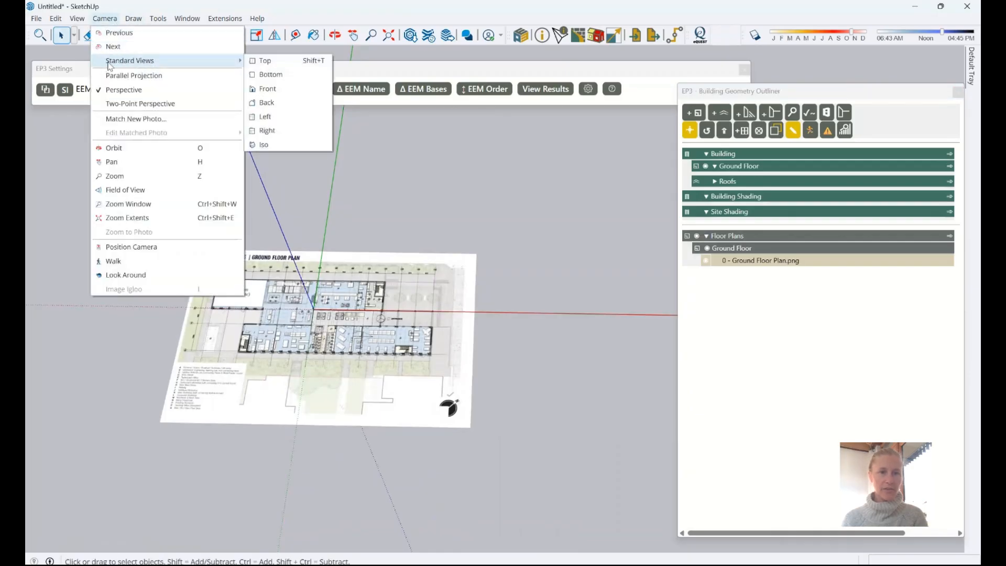
click(266, 61)
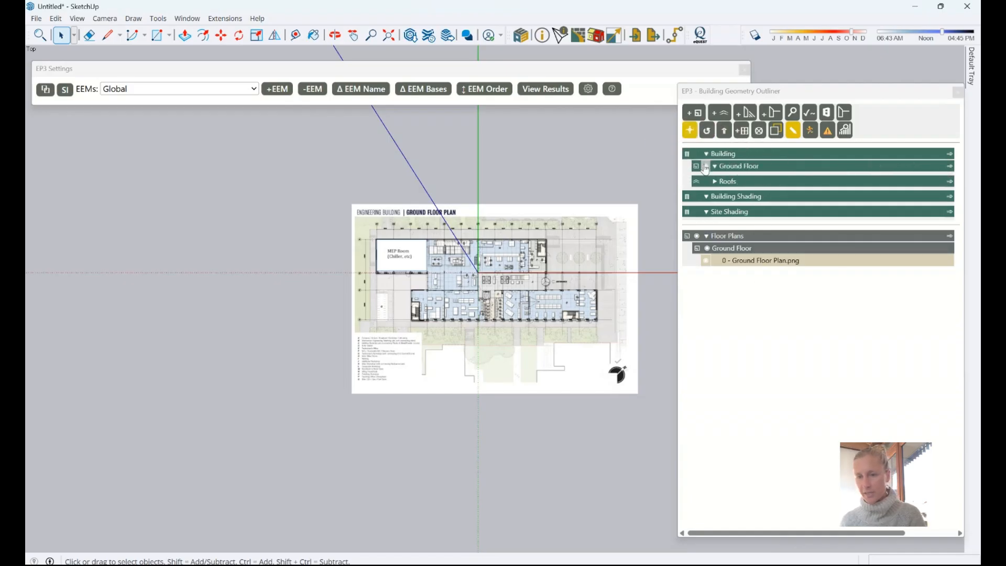
click(952, 168)
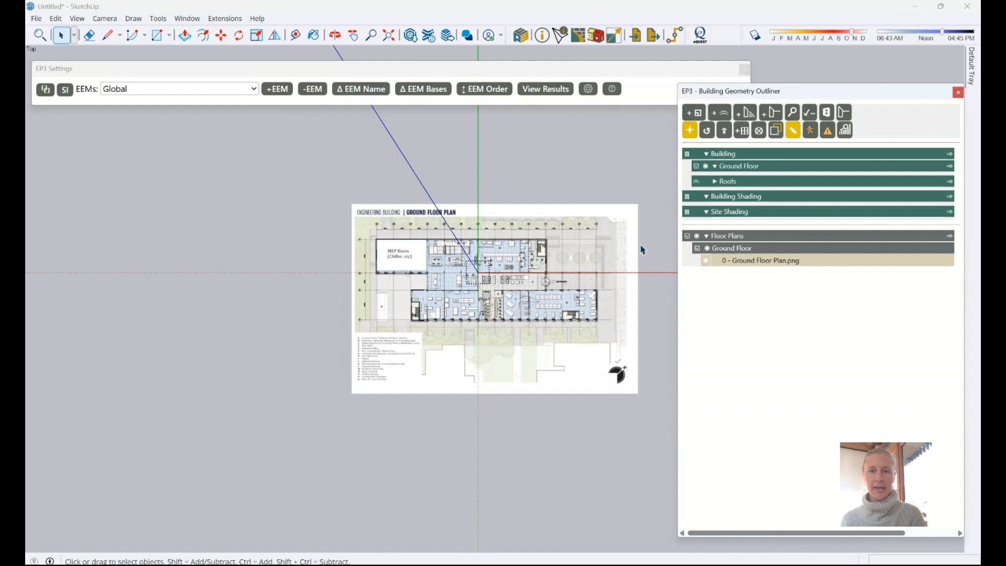
Step: Draw a rectangle about 60 m by 11.7 m over the upper wing, from the MEP room's outer corner to grid lines 11 and B
scroll(571, 329, up, 2)
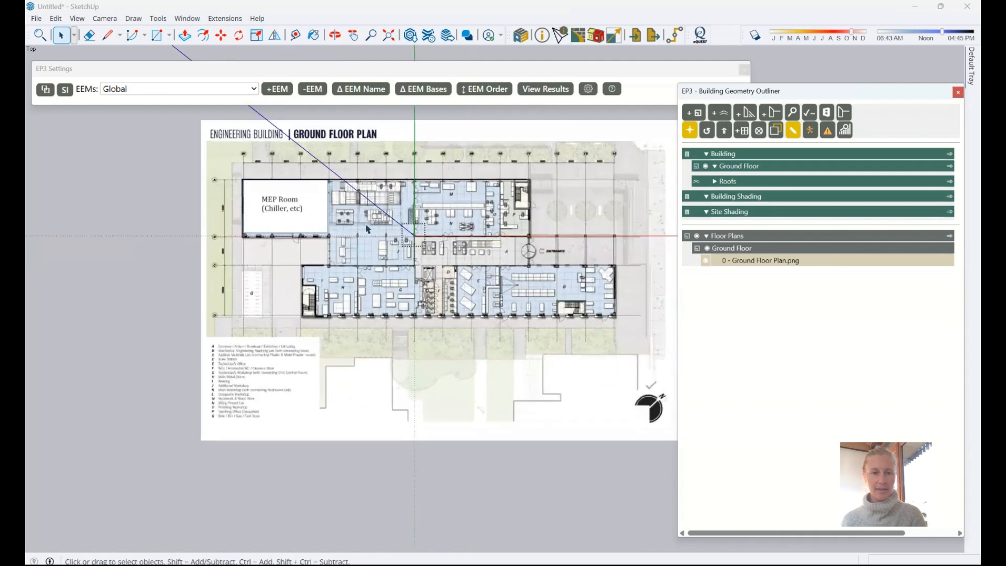
scroll(361, 227, up, 2)
scroll(444, 317, up, 1)
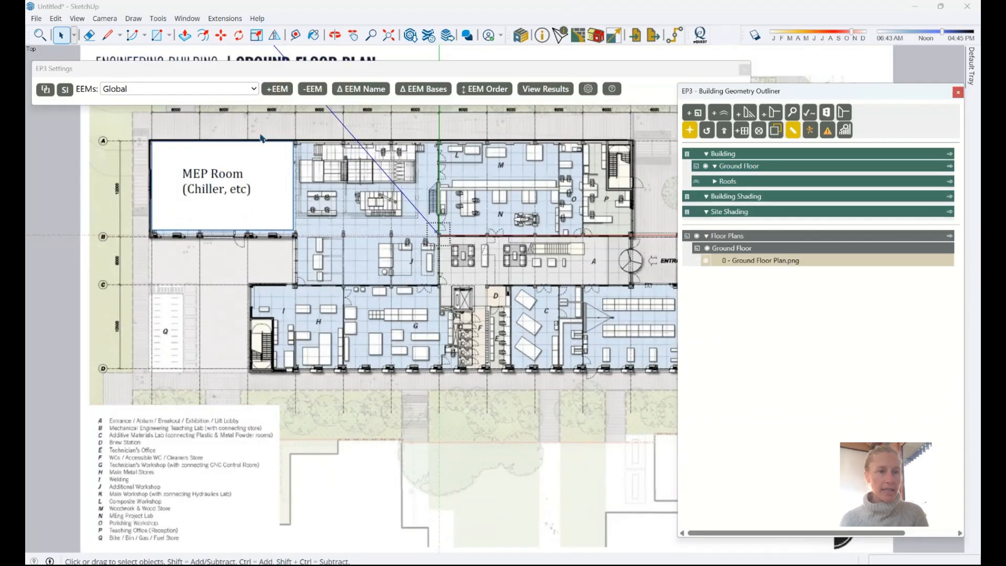
click(155, 36)
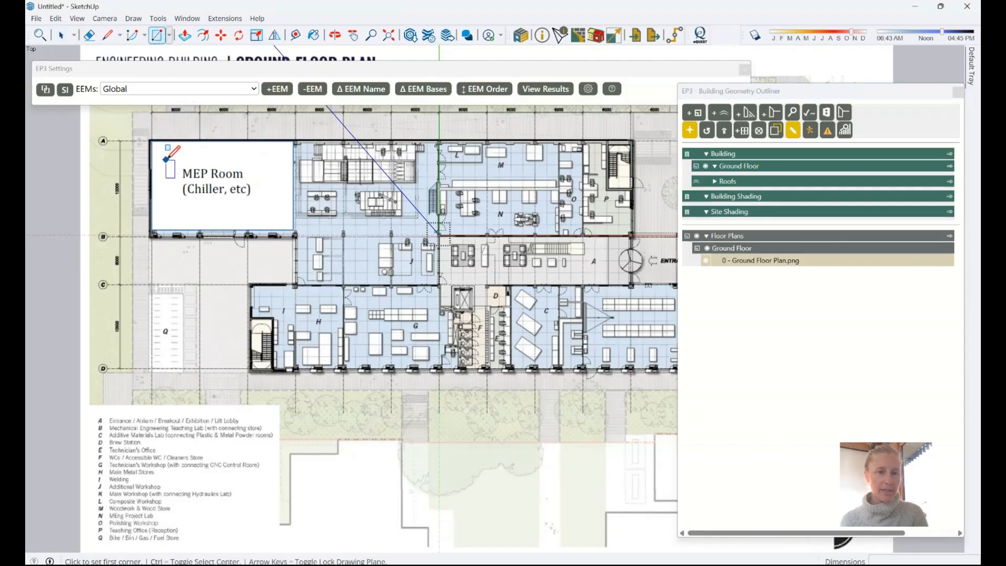
scroll(168, 159, up, 1)
scroll(149, 135, up, 2)
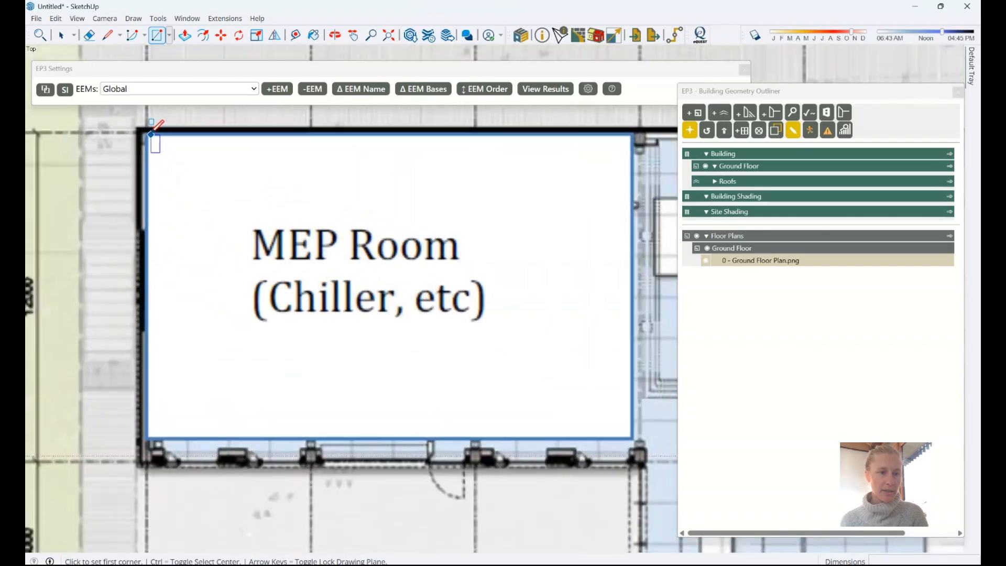
click(148, 135)
scroll(49, 206, down, 2)
scroll(59, 224, down, 3)
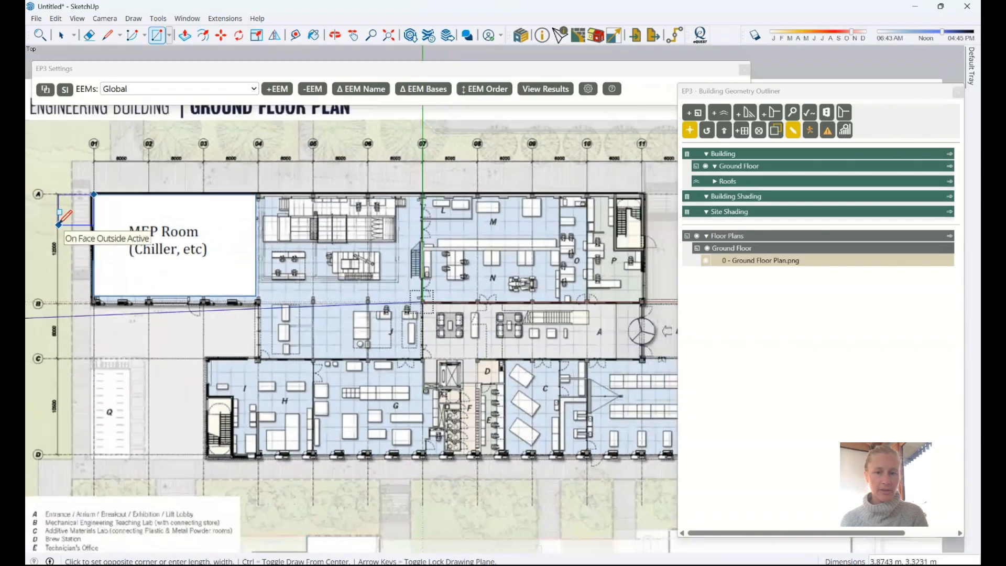
scroll(570, 326, up, 4)
scroll(570, 326, up, 2)
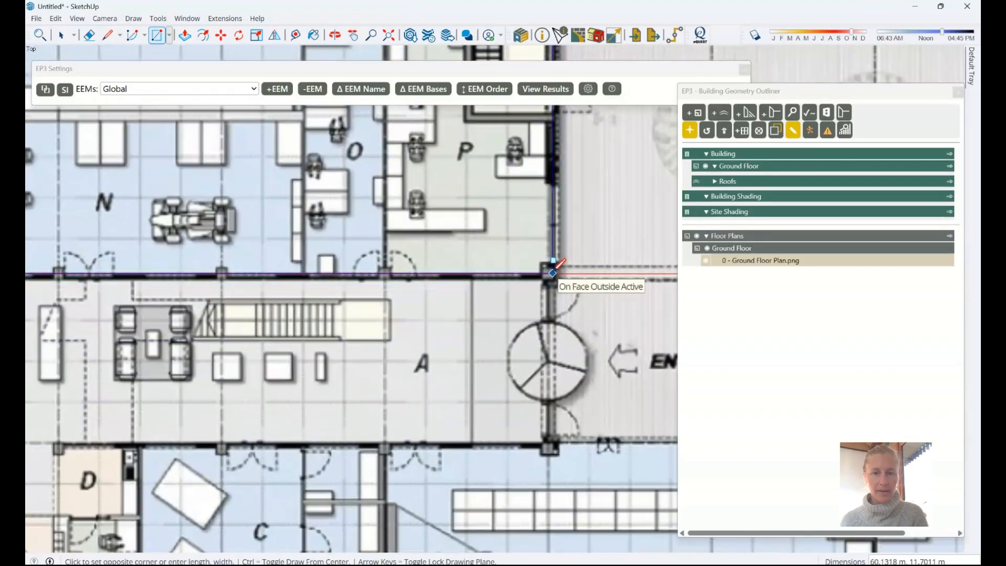
click(554, 273)
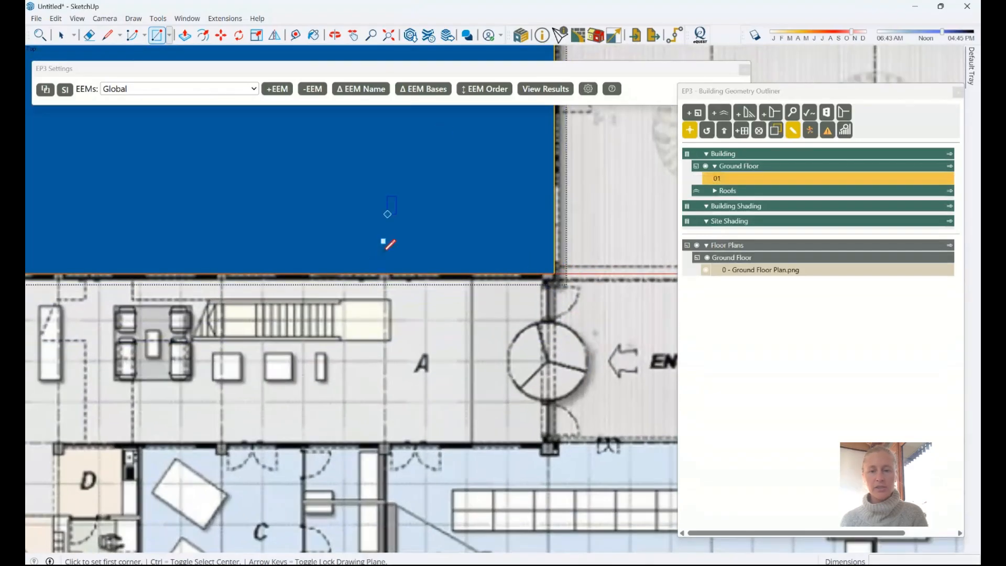
Step: Draw a rectangle about 42 m by 6.2 m over the middle strip, from grid lines 11 and B to grid lines 04 and C
scroll(524, 320, down, 4)
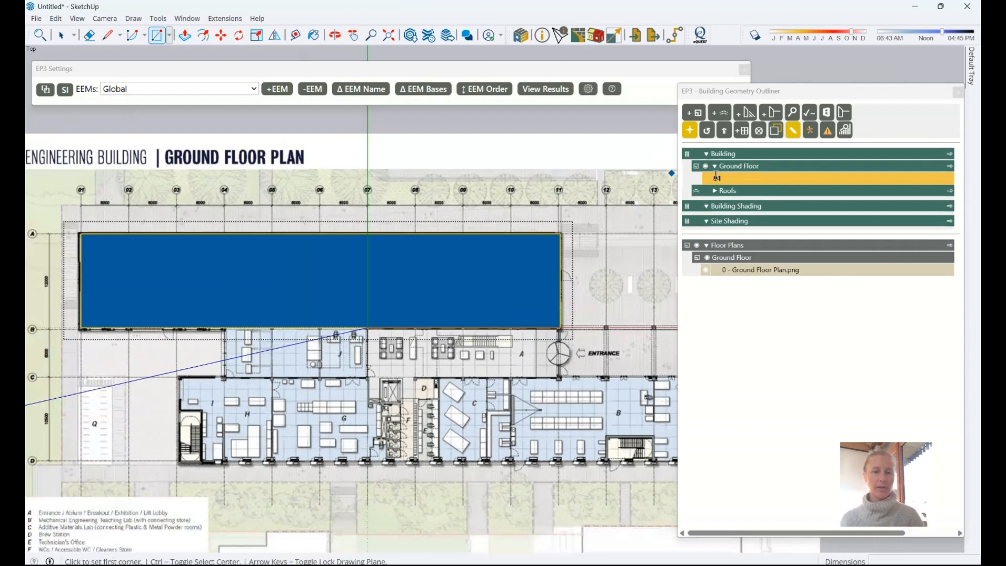
scroll(492, 356, up, 1)
click(585, 318)
scroll(326, 382, up, 1)
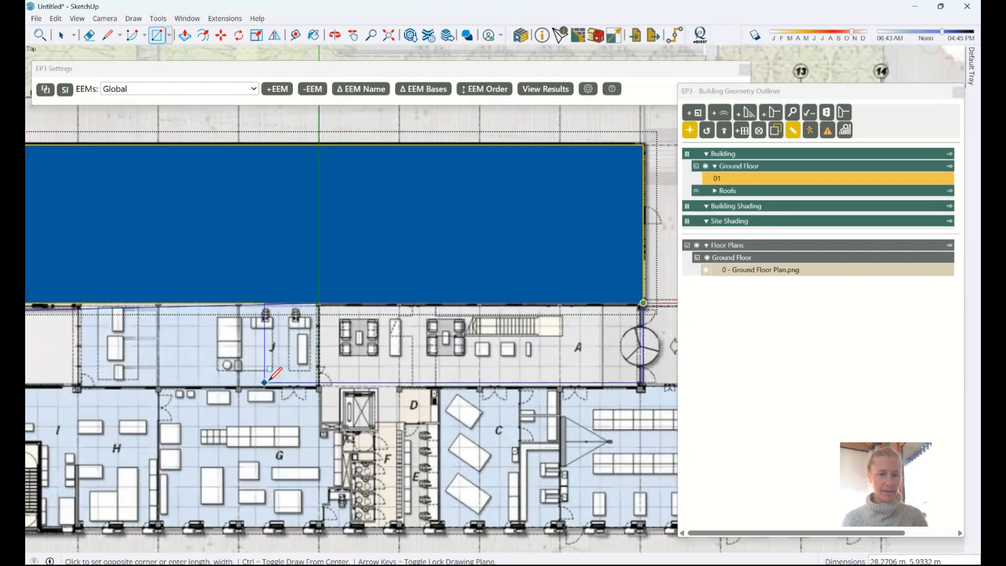
scroll(210, 377, down, 2)
scroll(204, 366, up, 4)
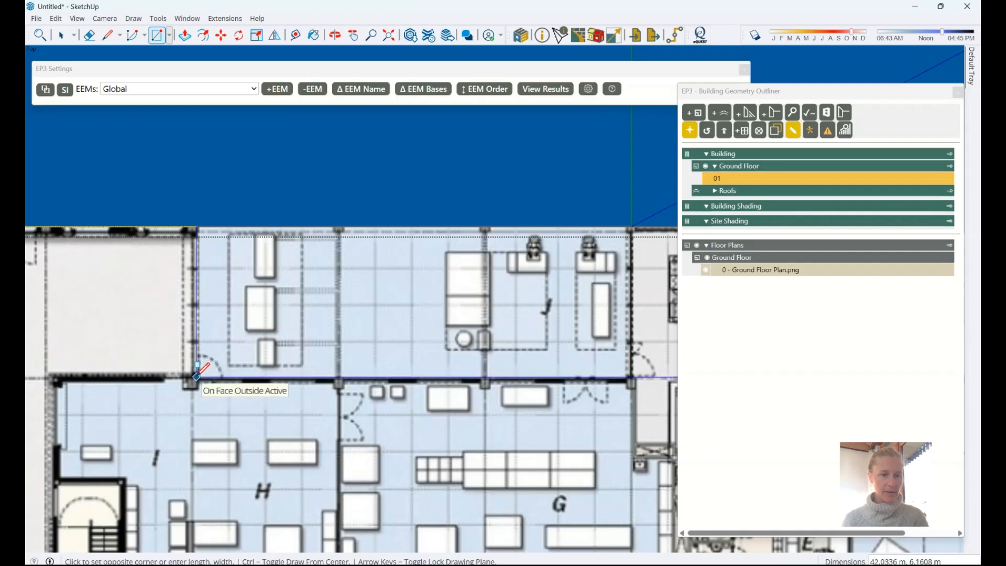
click(197, 379)
Step: Draw two adjoining rectangles over the lower wing between grid lines C and D, one spanning grid lines 03 to 04 and one spanning 04 to 14
click(198, 378)
scroll(234, 292, down, 2)
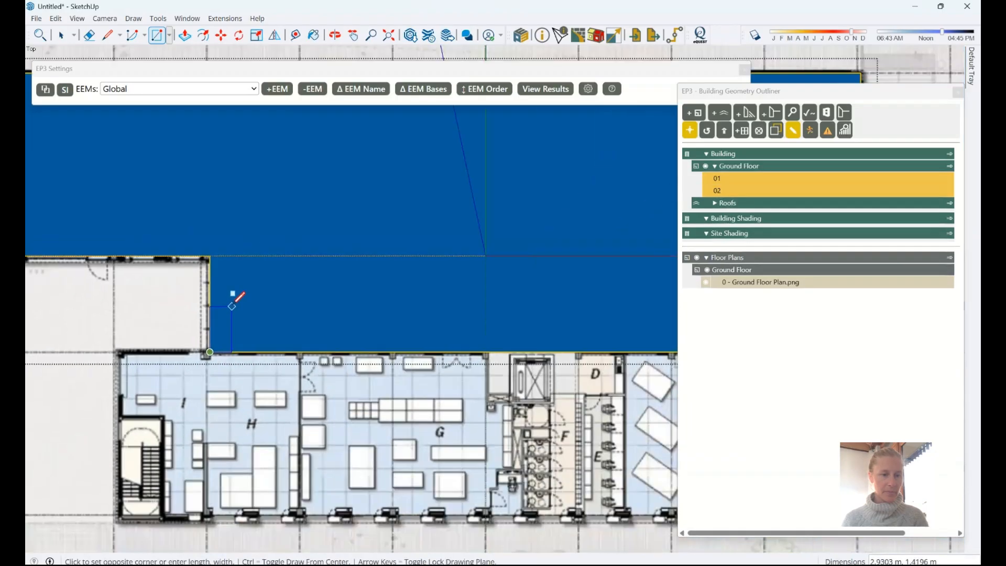
click(120, 516)
click(210, 516)
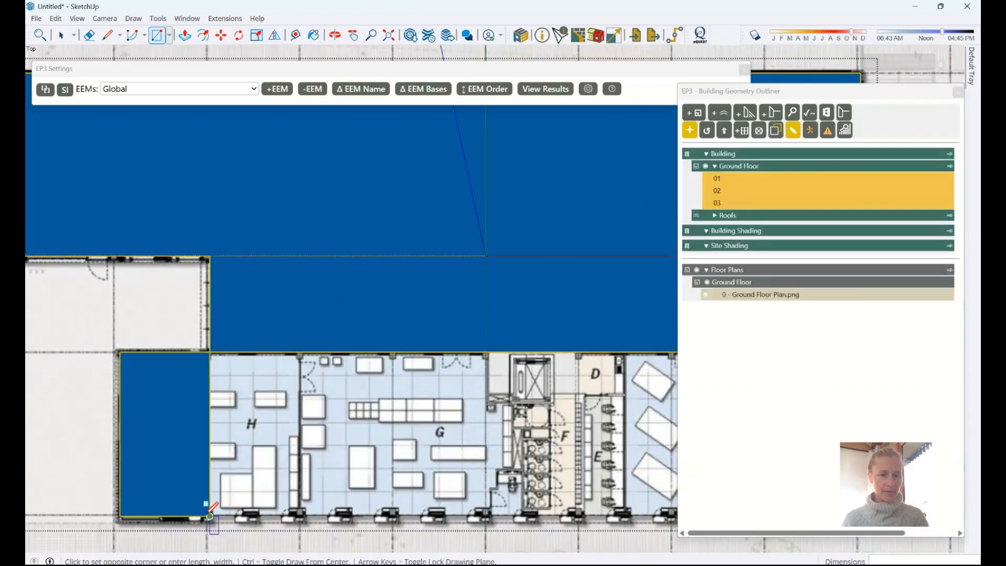
scroll(122, 507, down, 3)
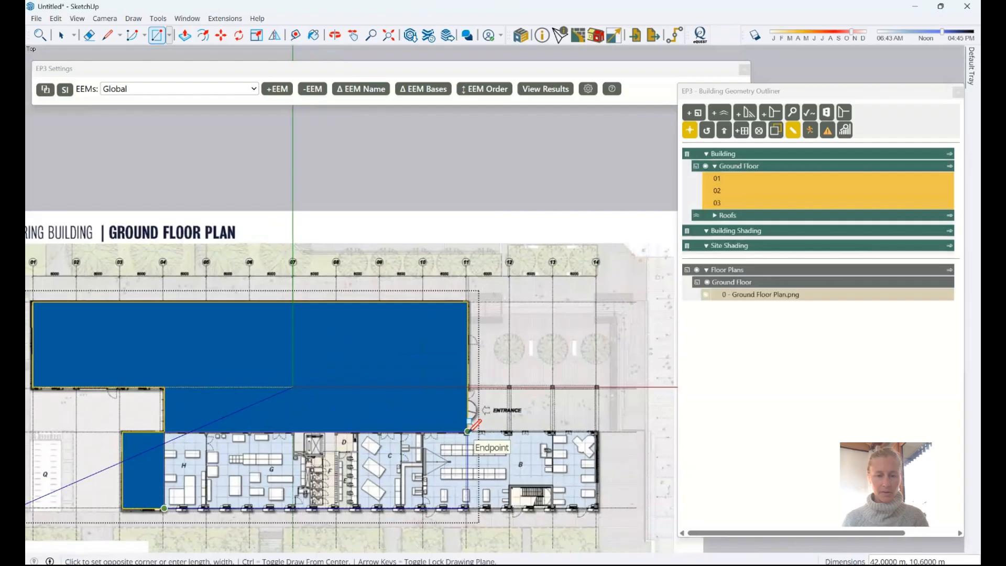
click(598, 432)
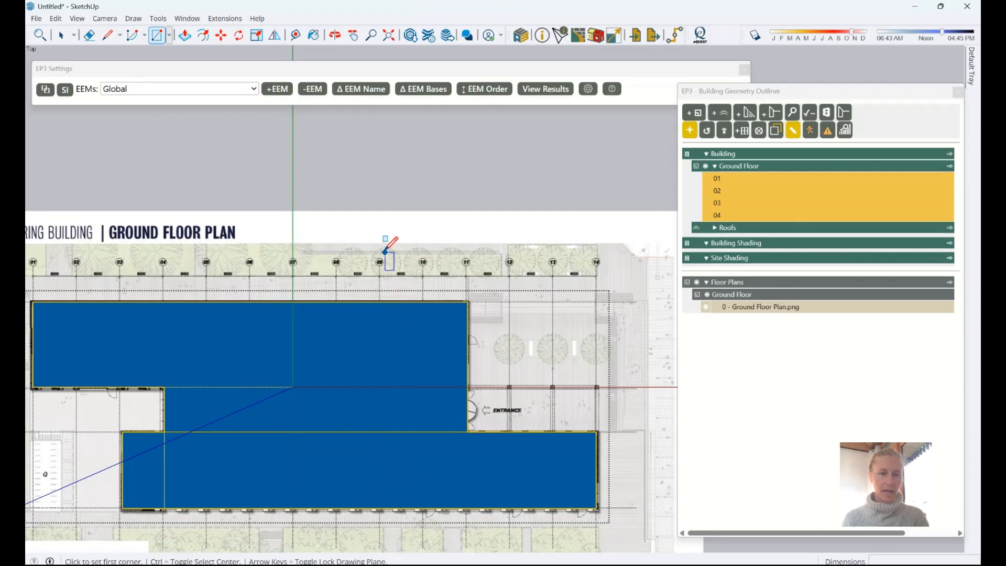
Step: Leave the Rectangle tool and turn on X-ray display to reveal the floor plan beneath the traced spaces
key(space)
scroll(605, 211, down, 2)
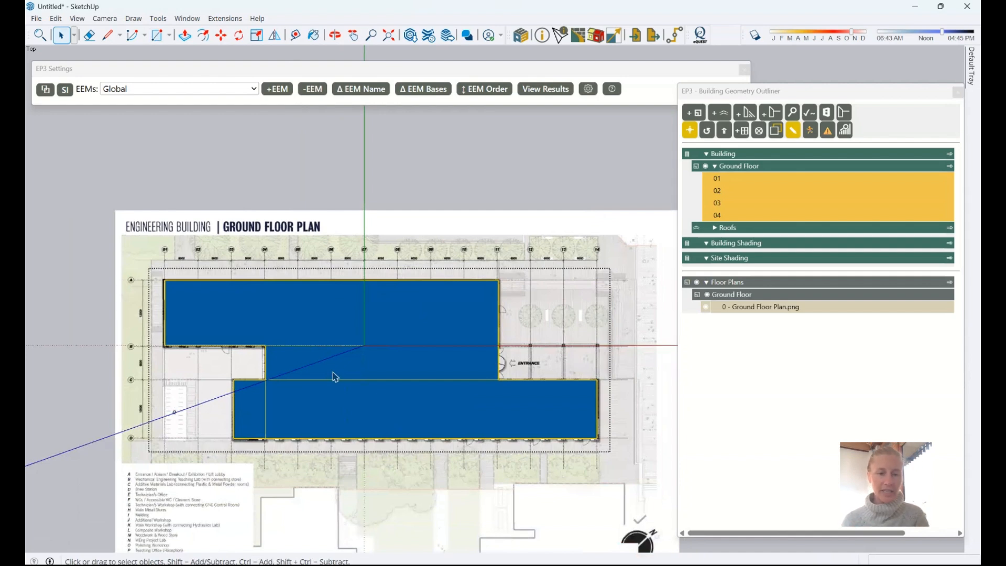
key(x)
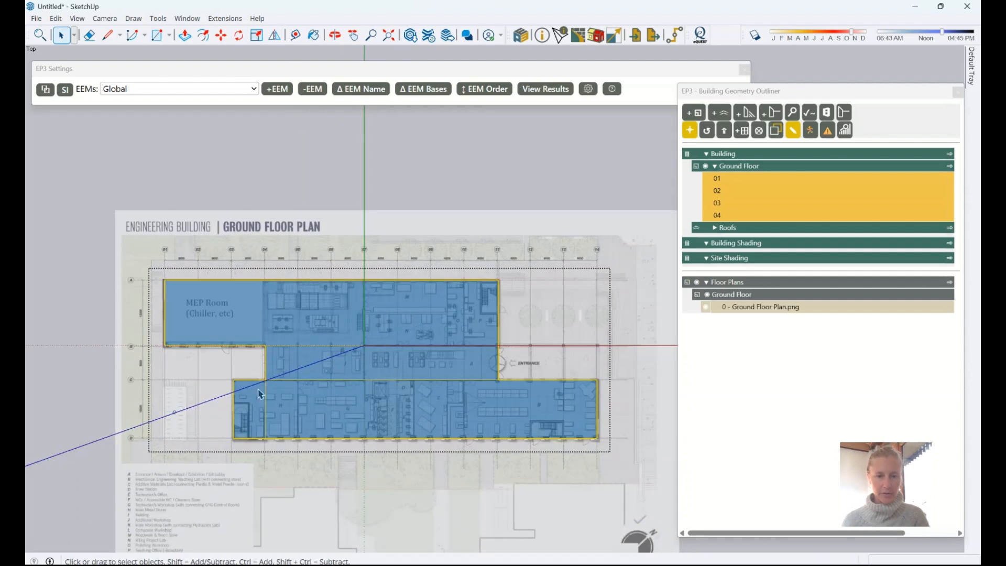
Step: Draw a rectangle over the MEP room, from its outer corner at grid lines 01 and A to grid lines 04 and B
scroll(260, 394, up, 1)
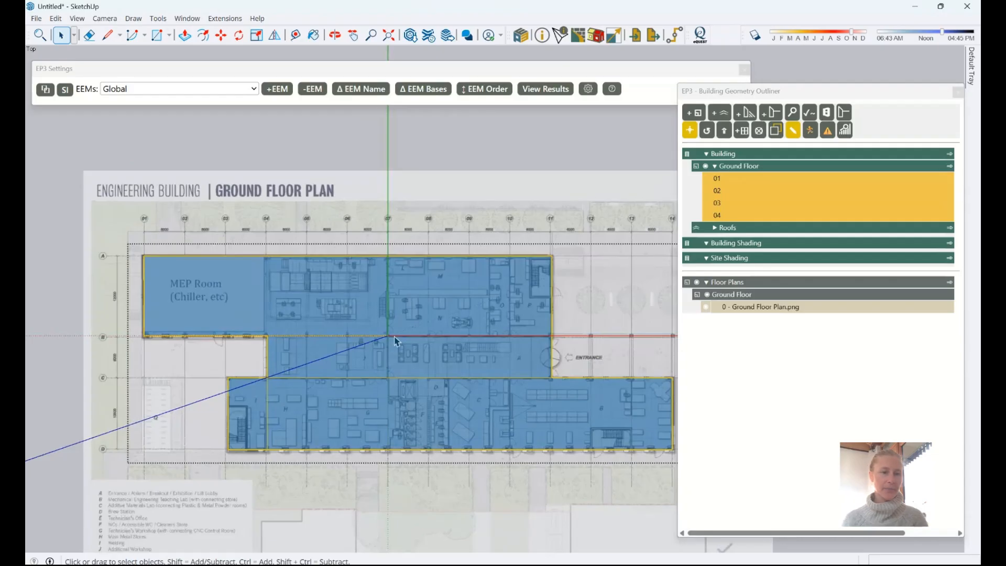
click(233, 305)
scroll(247, 326, up, 2)
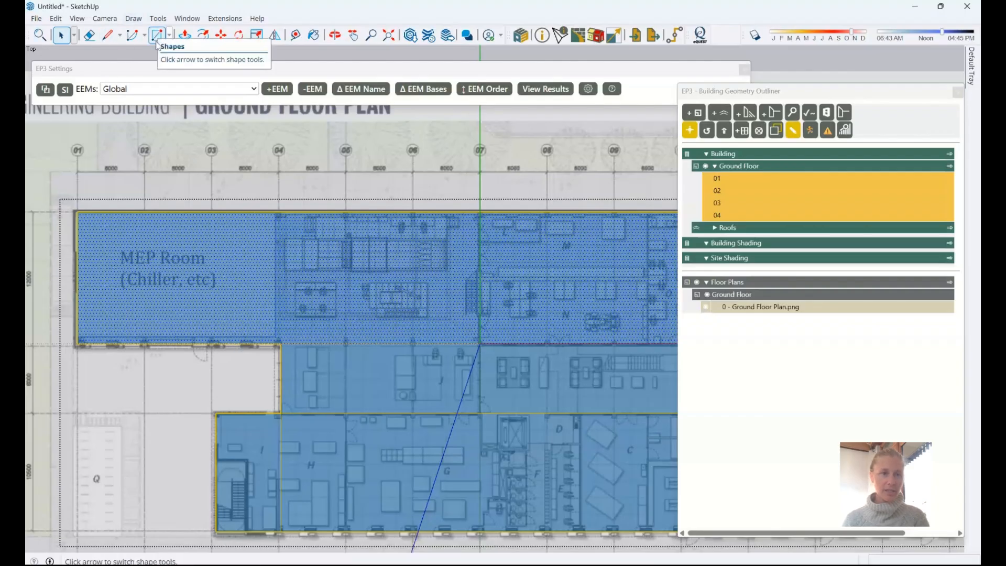
key(r)
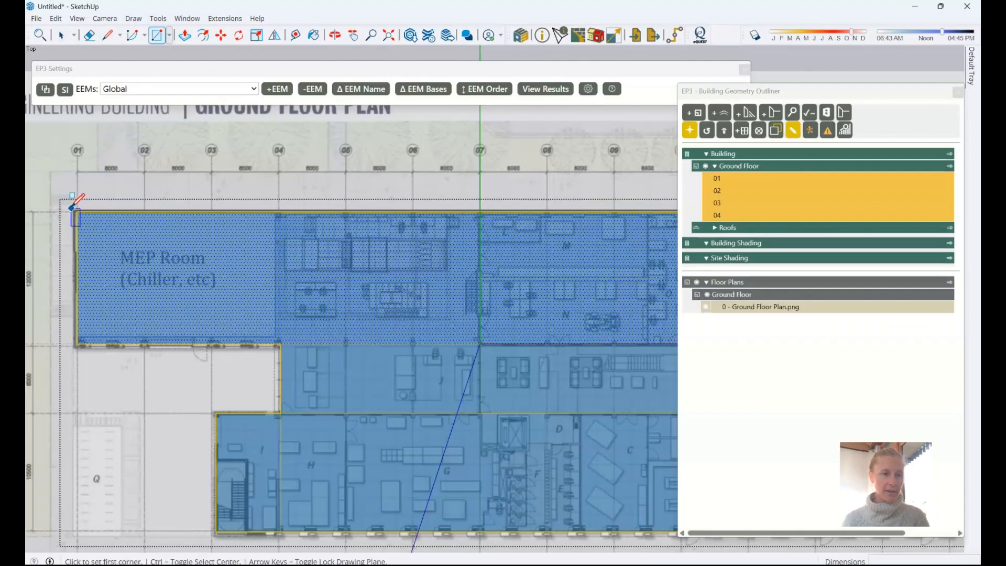
click(77, 212)
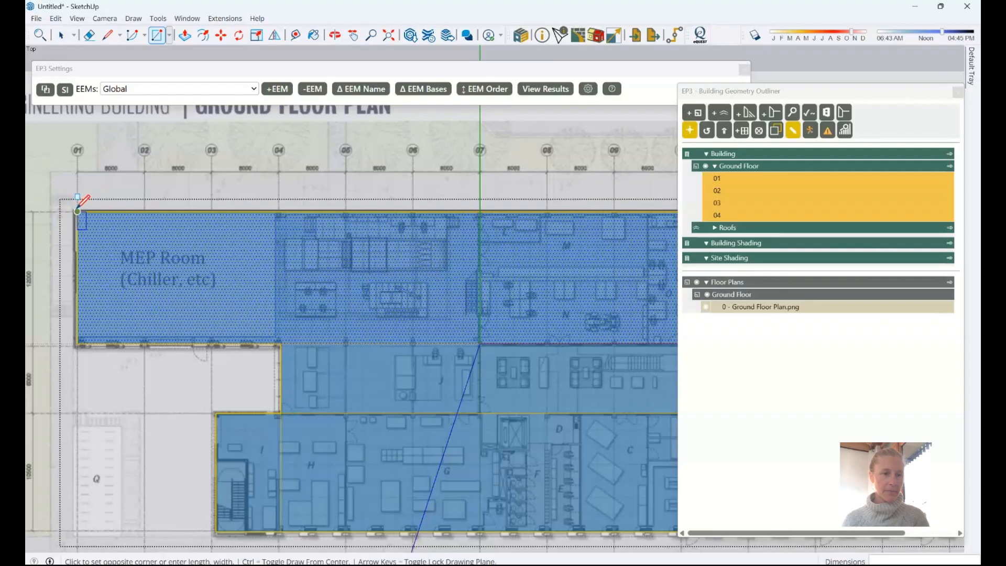
click(281, 343)
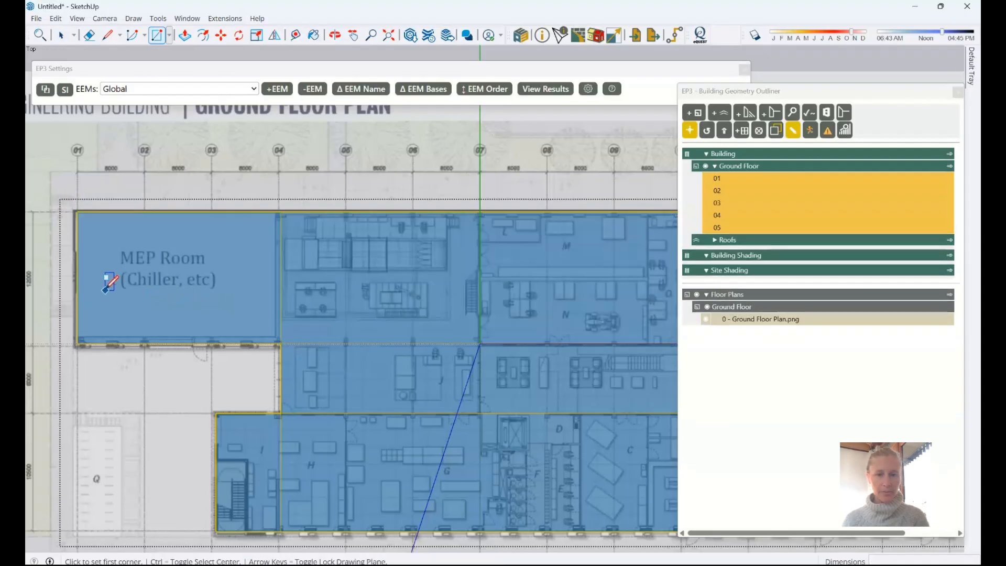
Step: Examine the floor plan's lettered rooms and compare them with the room legend from A to Q
scroll(105, 290, down, 1)
scroll(324, 311, up, 2)
scroll(336, 309, up, 2)
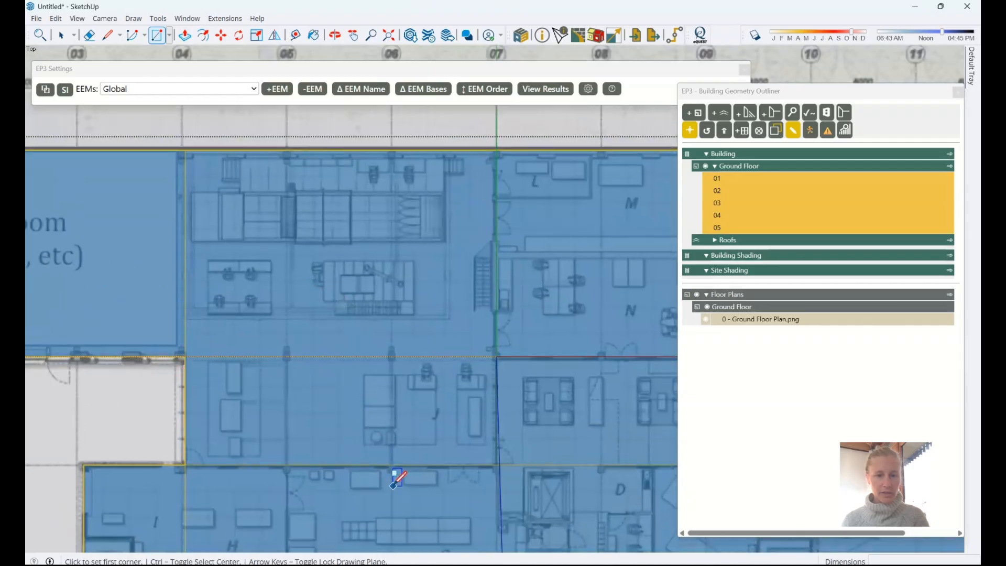
scroll(364, 215, down, 1)
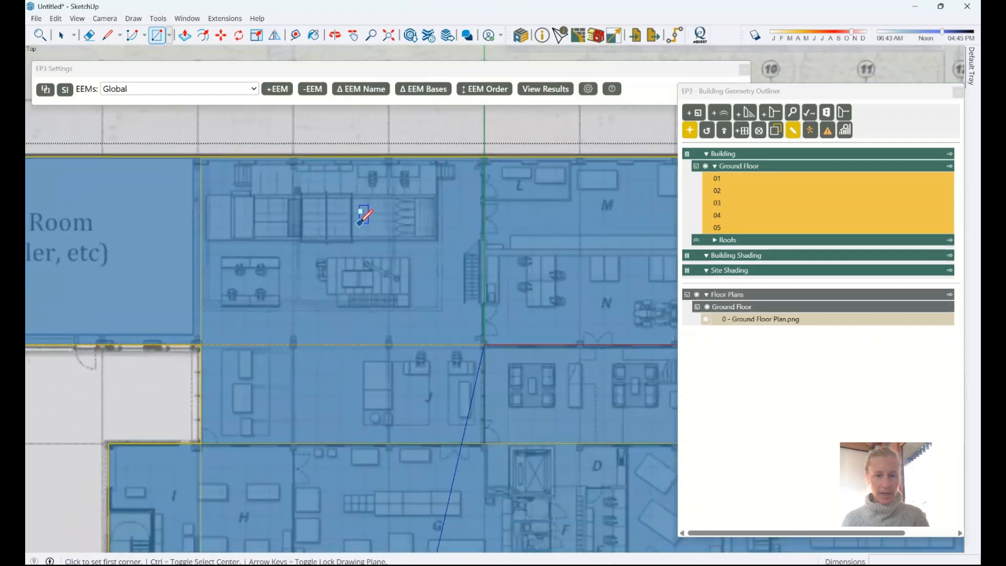
scroll(144, 281, down, 3)
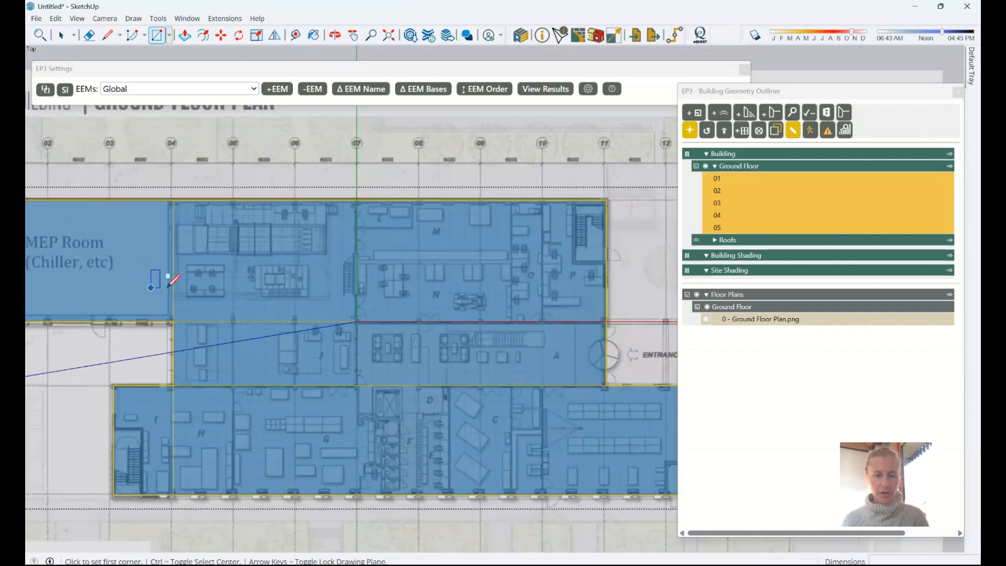
scroll(529, 194, down, 1)
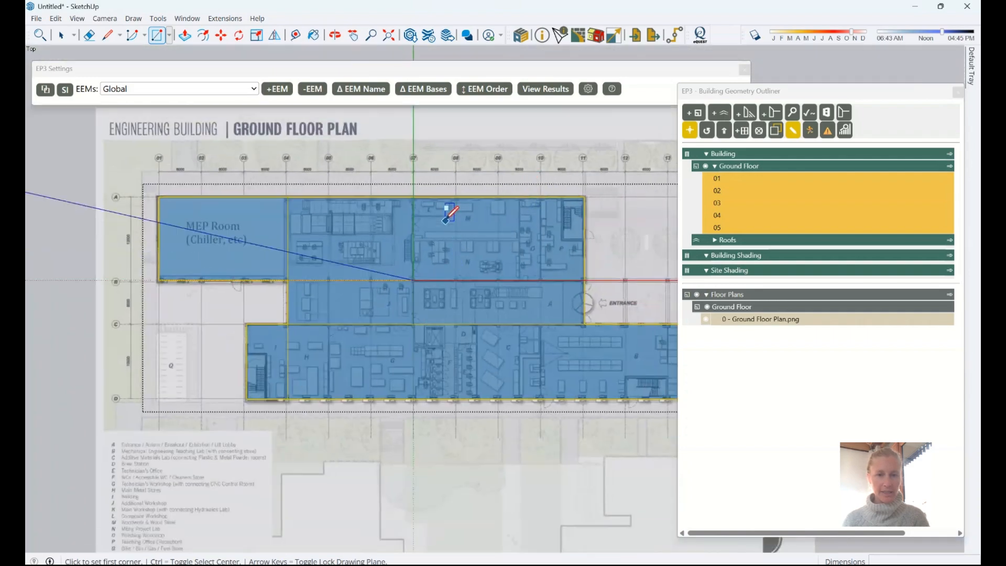
scroll(314, 326, up, 1)
scroll(280, 319, down, 2)
scroll(152, 451, up, 2)
scroll(139, 438, up, 2)
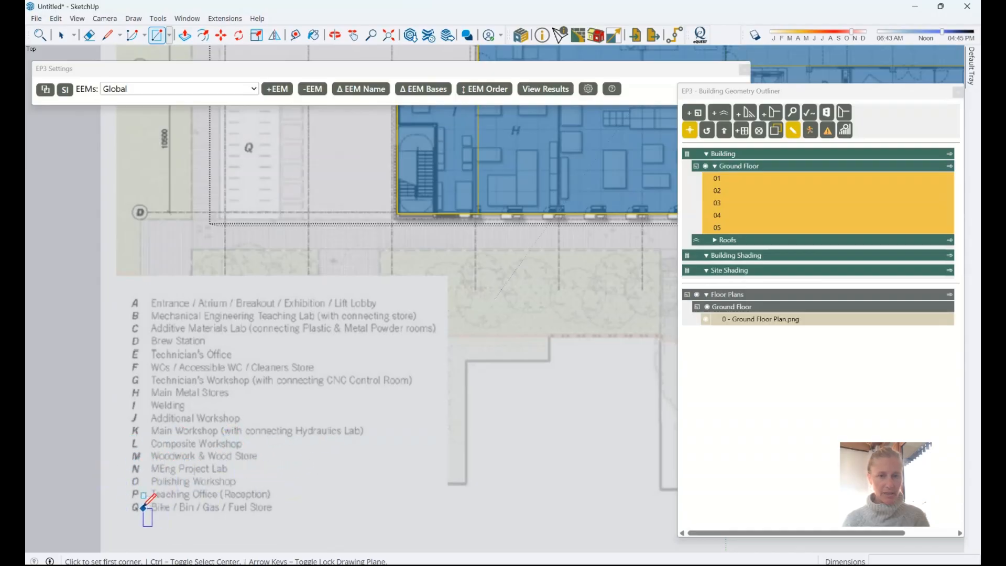
scroll(69, 501, down, 3)
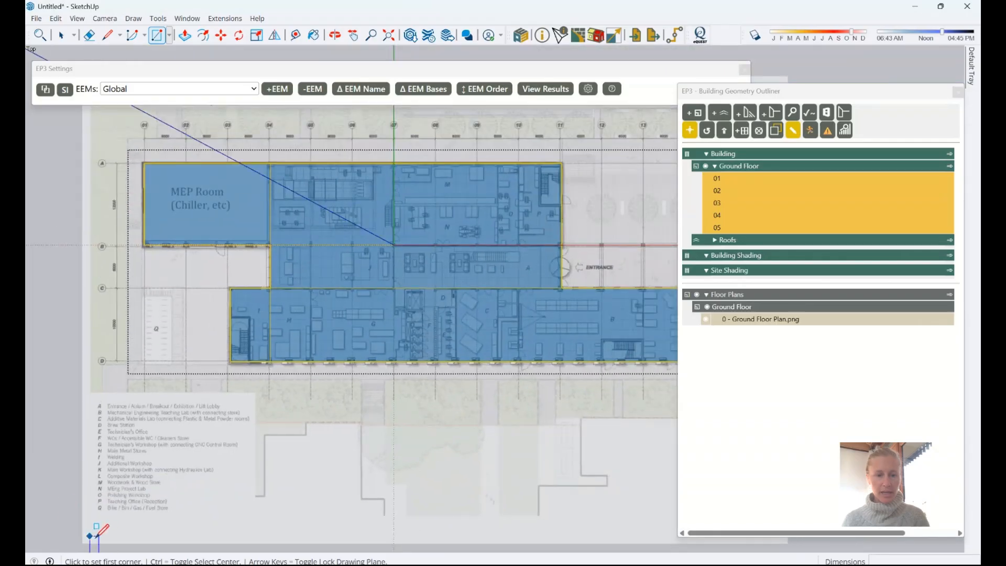
scroll(94, 530, up, 3)
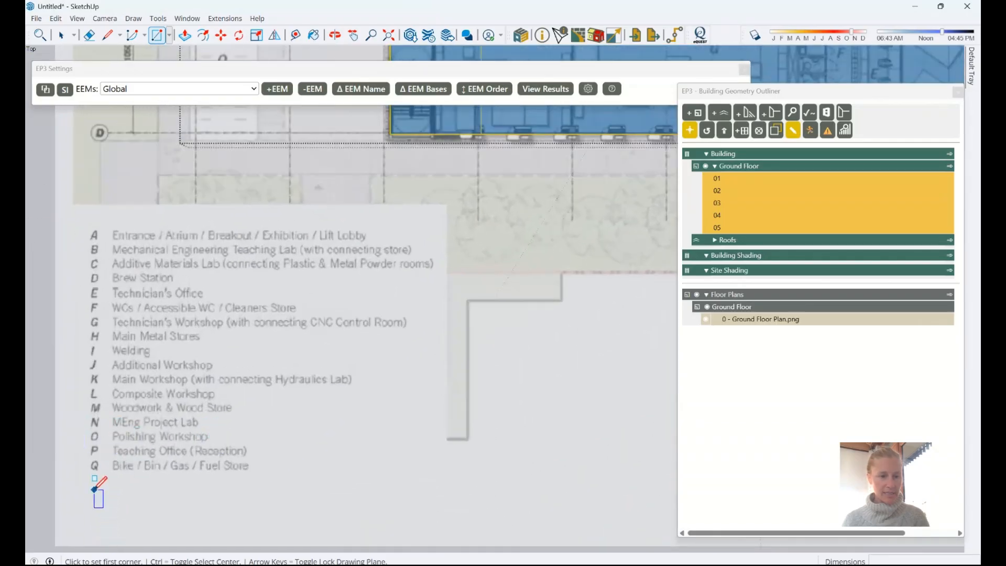
scroll(100, 506, down, 3)
scroll(93, 505, down, 2)
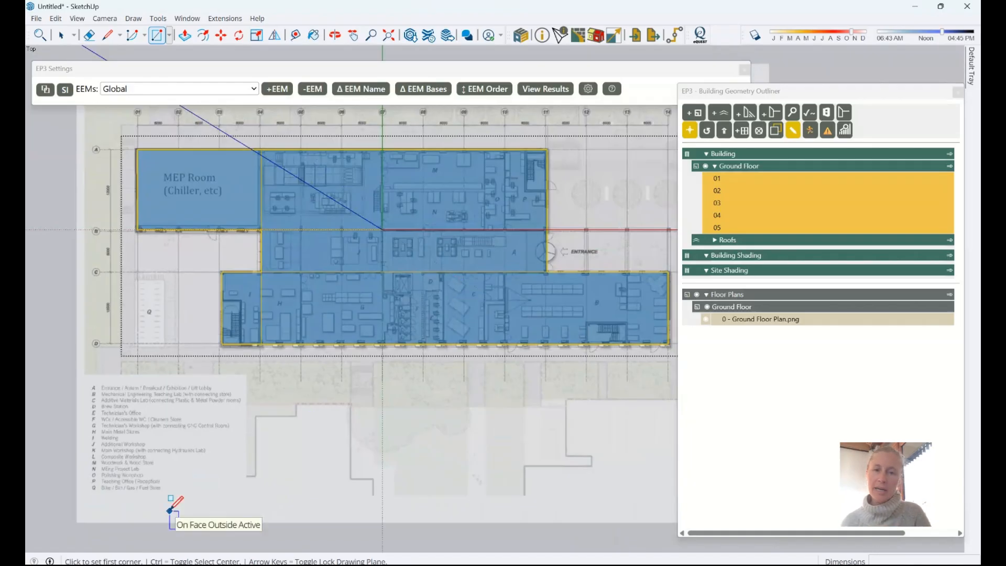
Step: Draw two stacked rectangles from grid line 07 to the wall of room O, one over rooms L and M and one over room N
scroll(357, 157, up, 2)
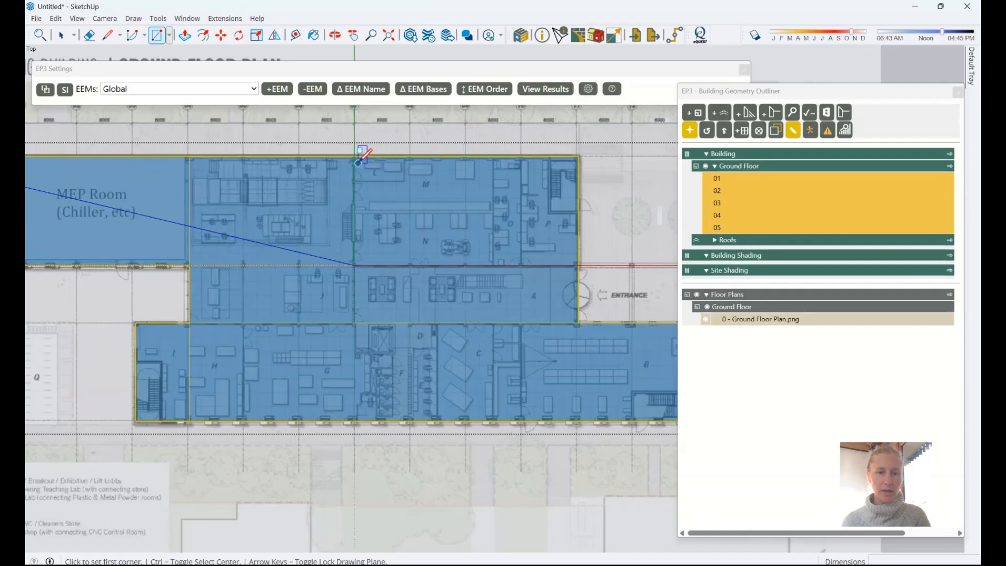
click(355, 156)
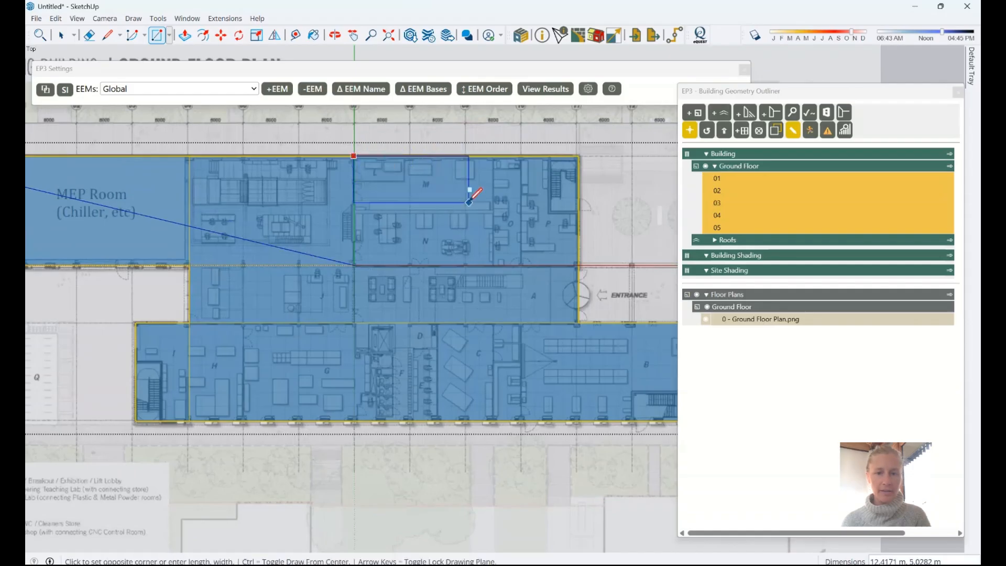
click(493, 212)
click(354, 213)
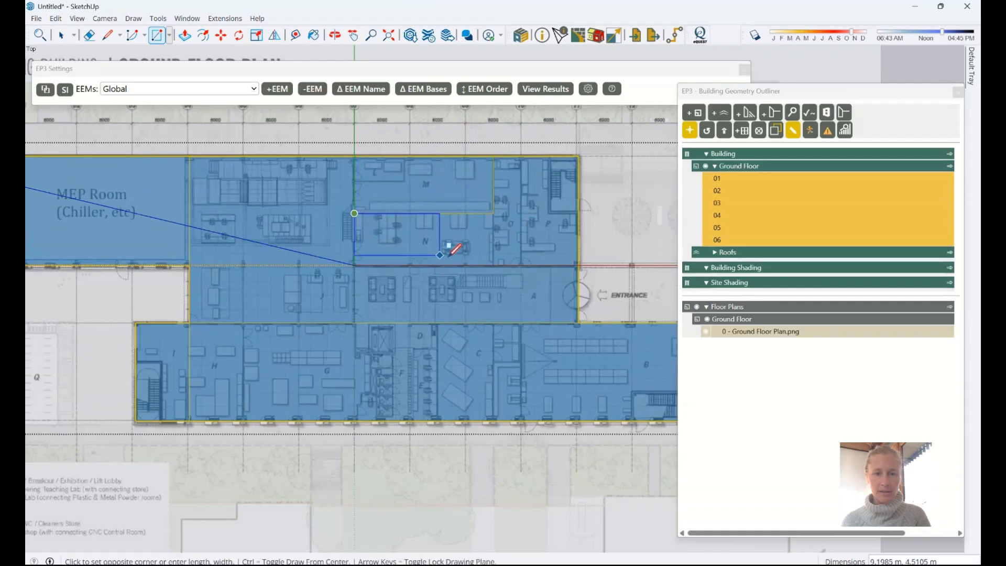
click(494, 266)
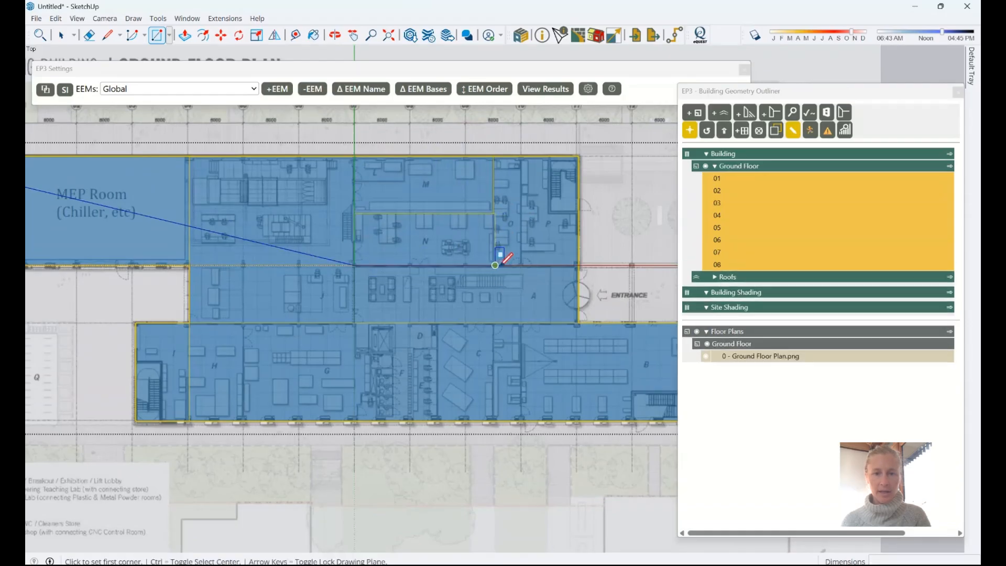
Step: Move the edge between rooms N and O so it lines up with the side edge of the rectangle over room M
scroll(493, 231, up, 4)
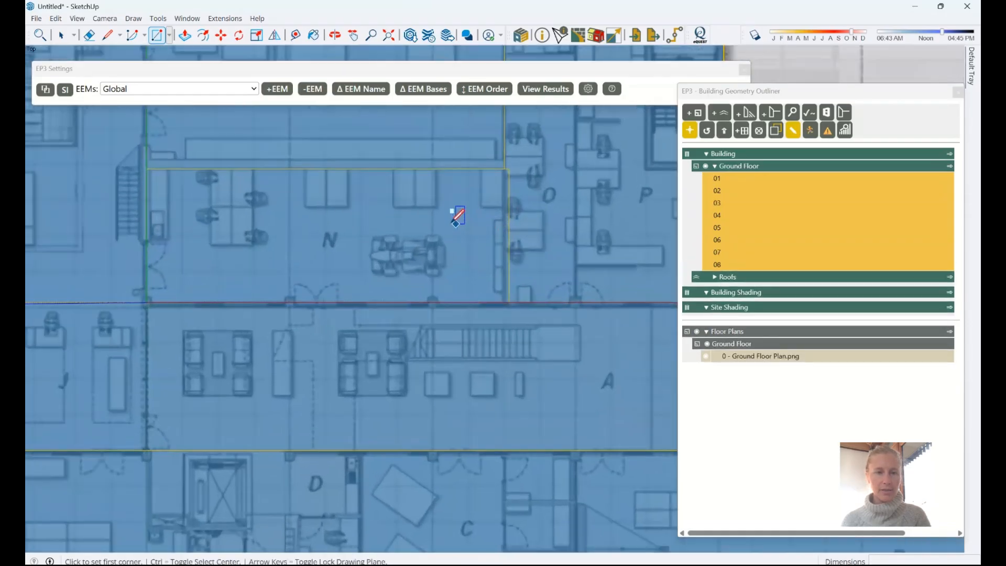
scroll(477, 288, down, 2)
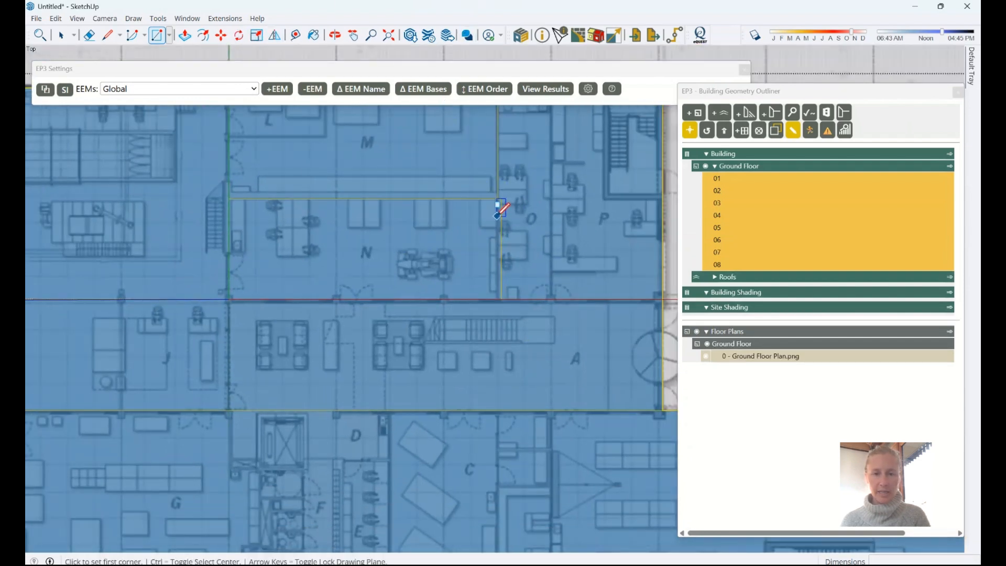
key(space)
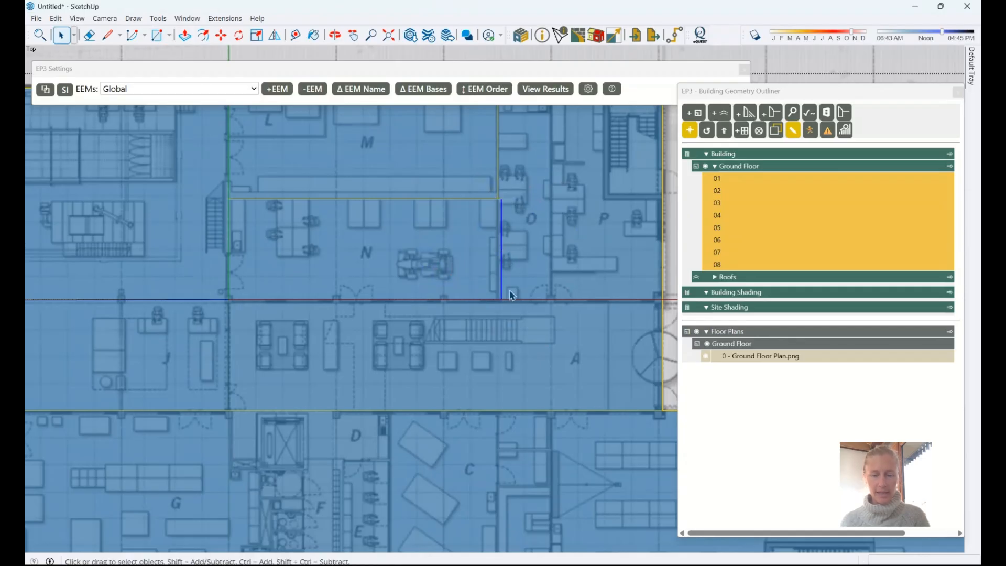
key(m)
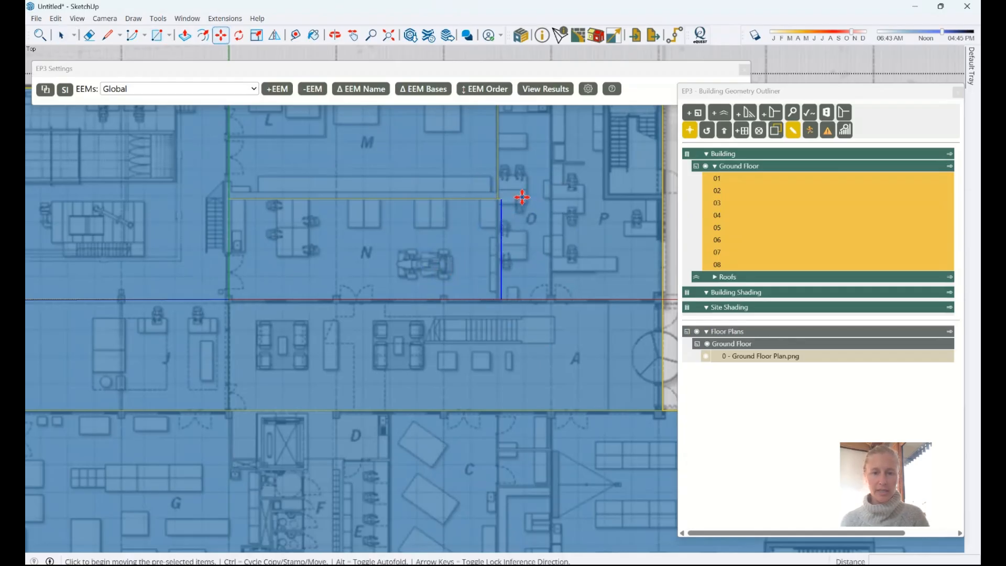
click(502, 202)
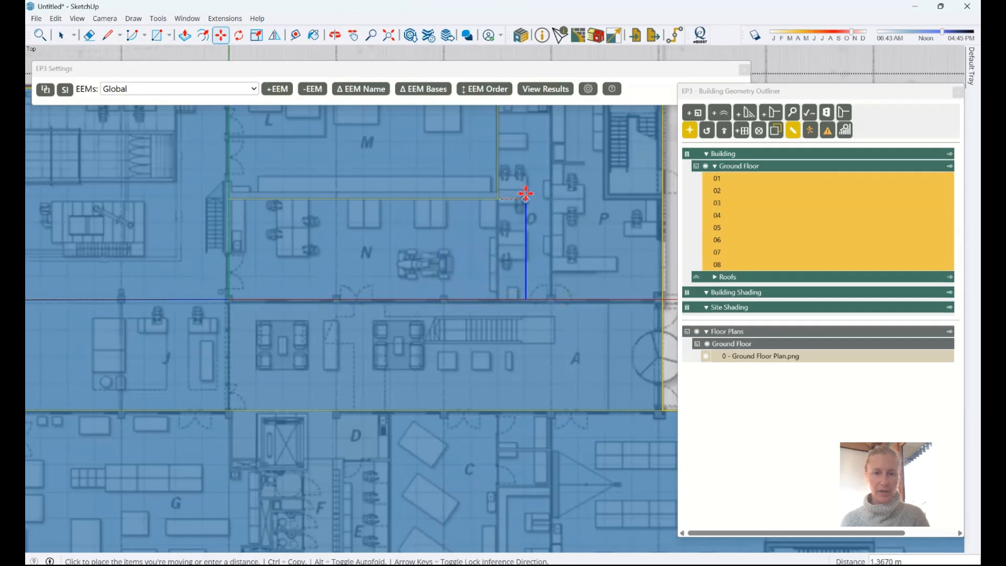
click(499, 200)
scroll(409, 272, down, 3)
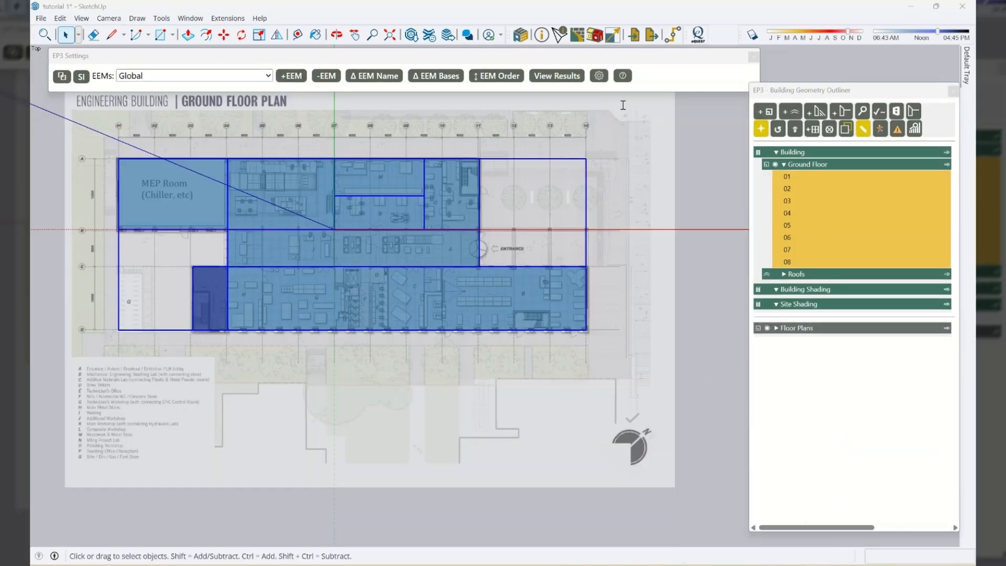
Step: Open the Ground Floor for editing and draw a rectangle around the stairwell beside room P, from the corner at grid lines 11 and A
click(947, 166)
click(947, 168)
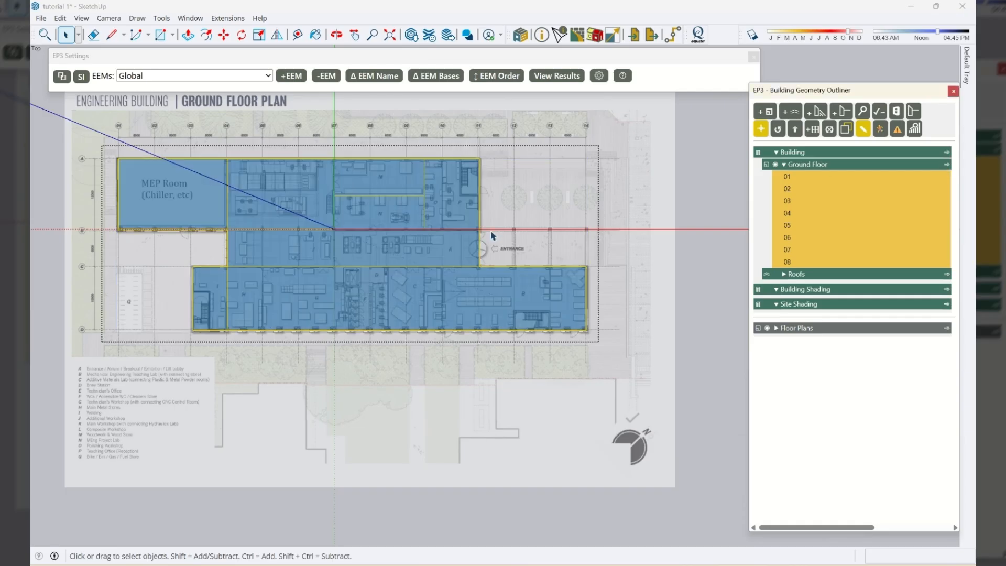
click(455, 204)
click(456, 205)
scroll(487, 168, up, 5)
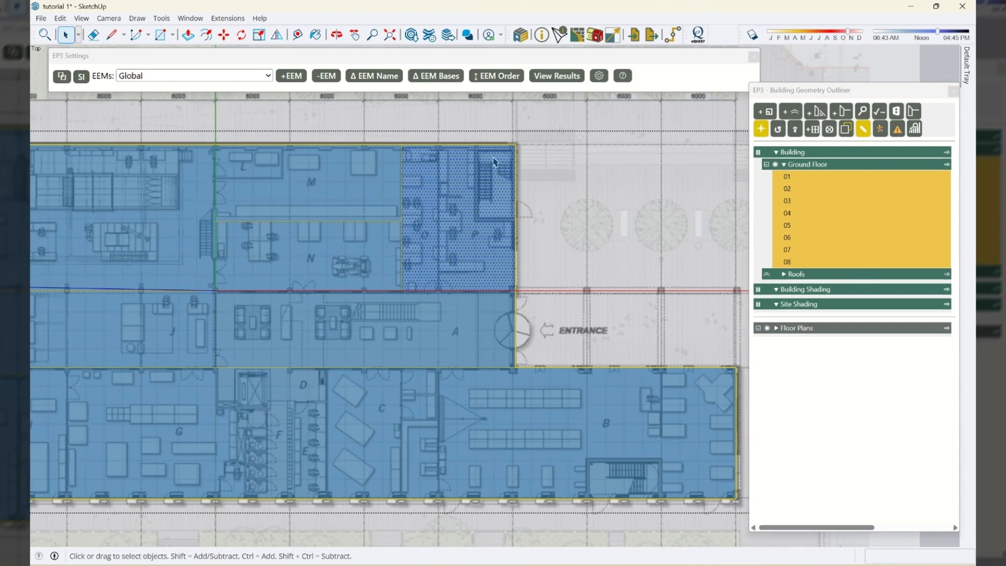
scroll(493, 160, up, 4)
key(r)
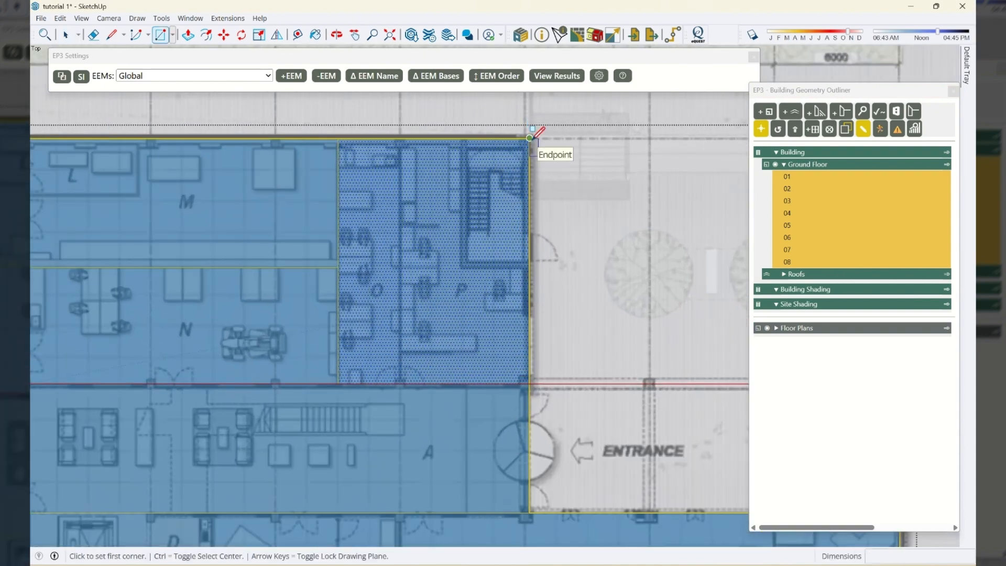
click(530, 138)
click(464, 265)
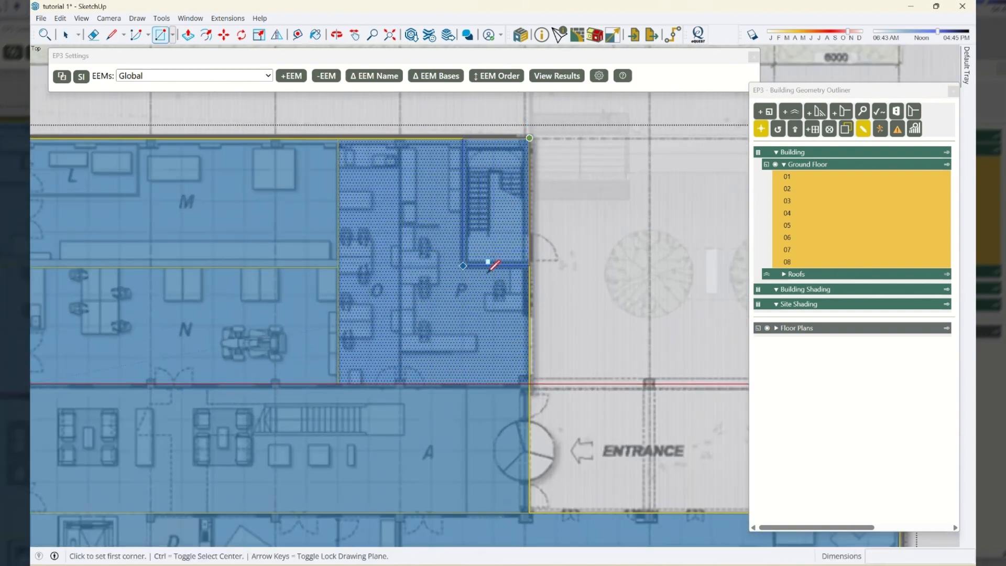
Step: Draw a line along grid line 10 from grid line A to grid line B to separate room O from room P
scroll(656, 204, down, 5)
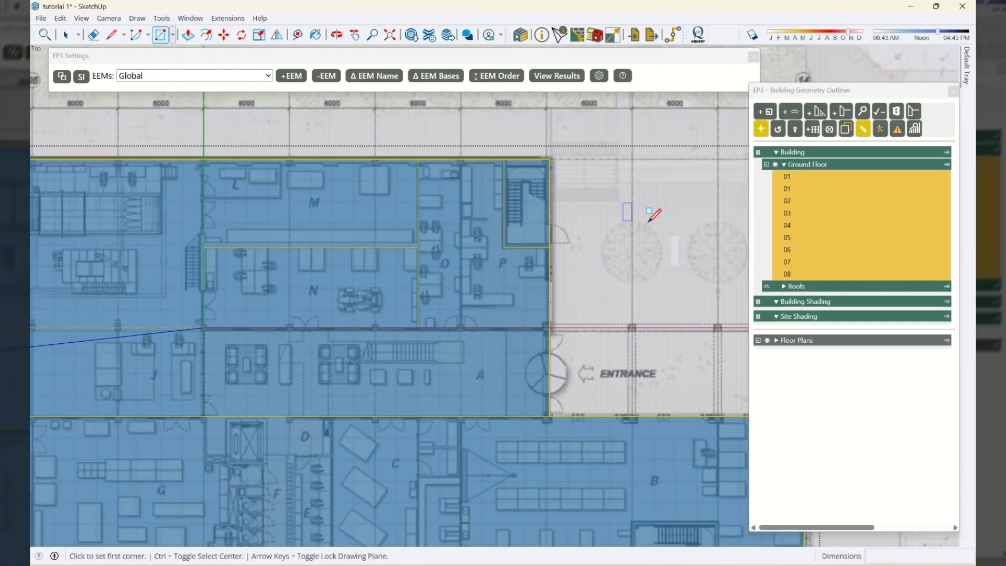
scroll(655, 204, down, 3)
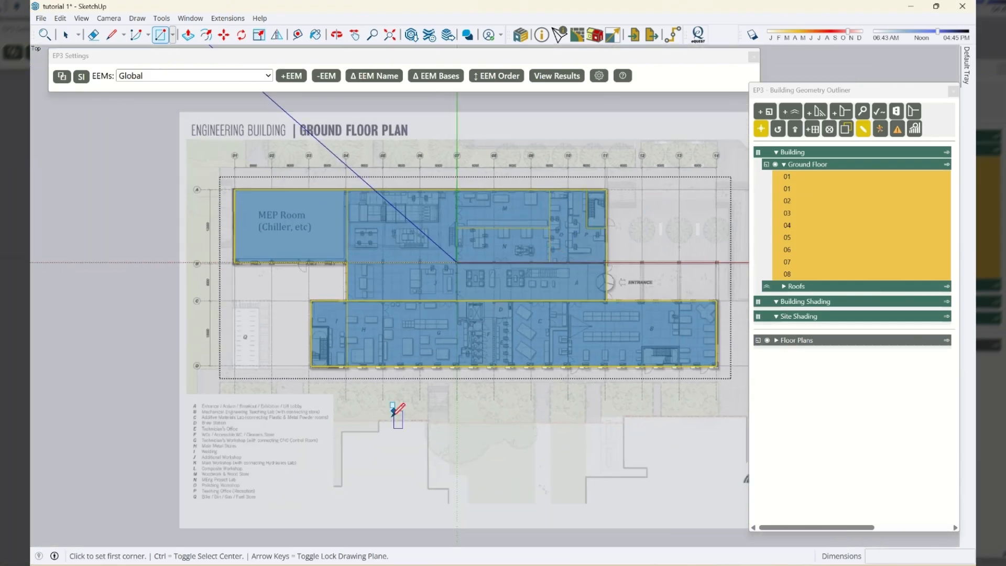
scroll(227, 508, up, 5)
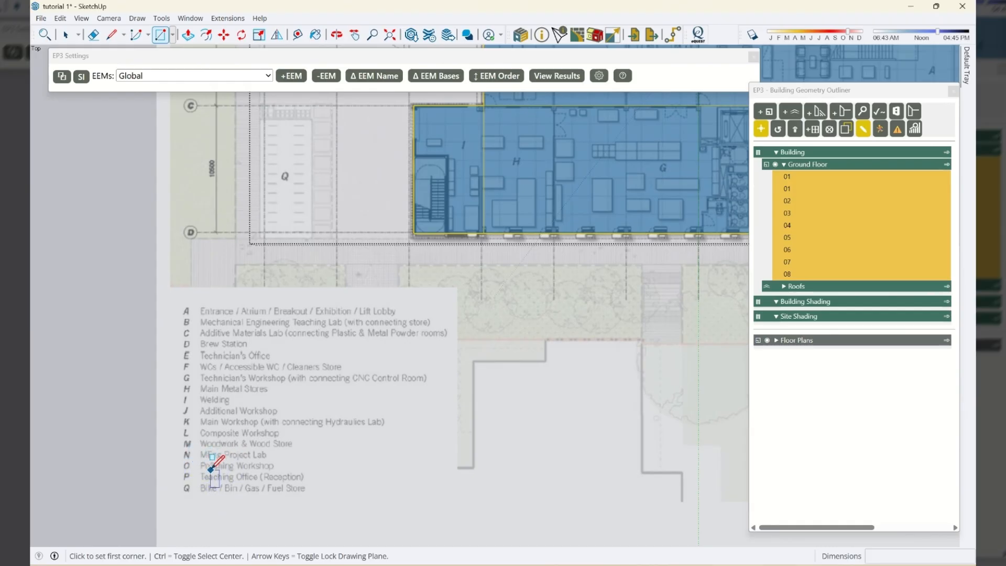
scroll(195, 476, down, 2)
scroll(195, 476, down, 3)
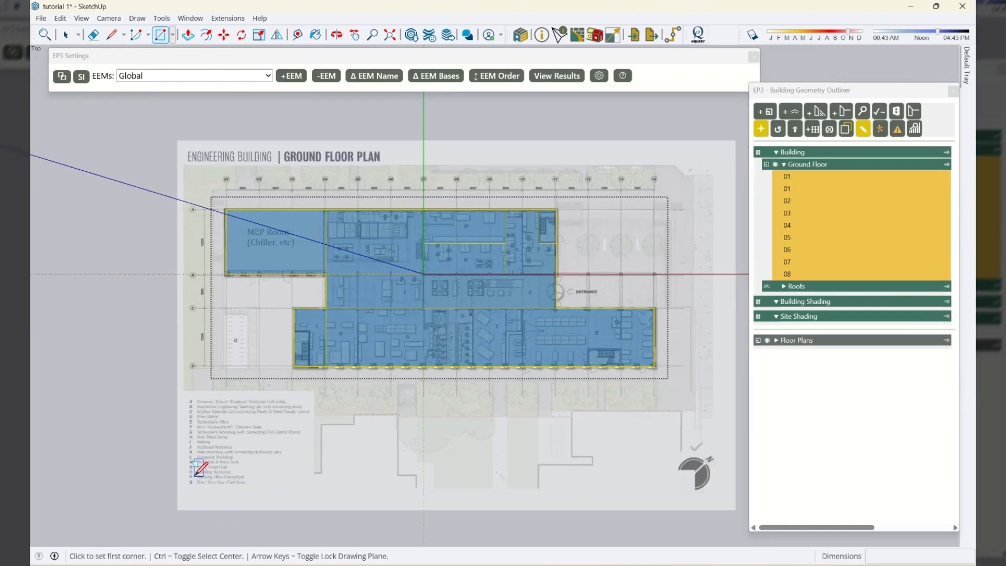
scroll(561, 243, up, 5)
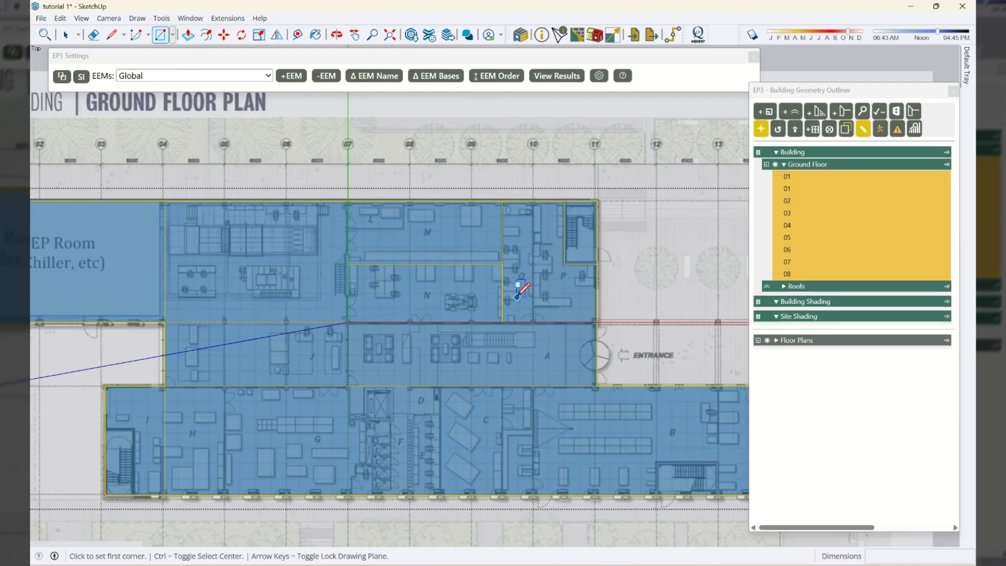
key(space)
key(l)
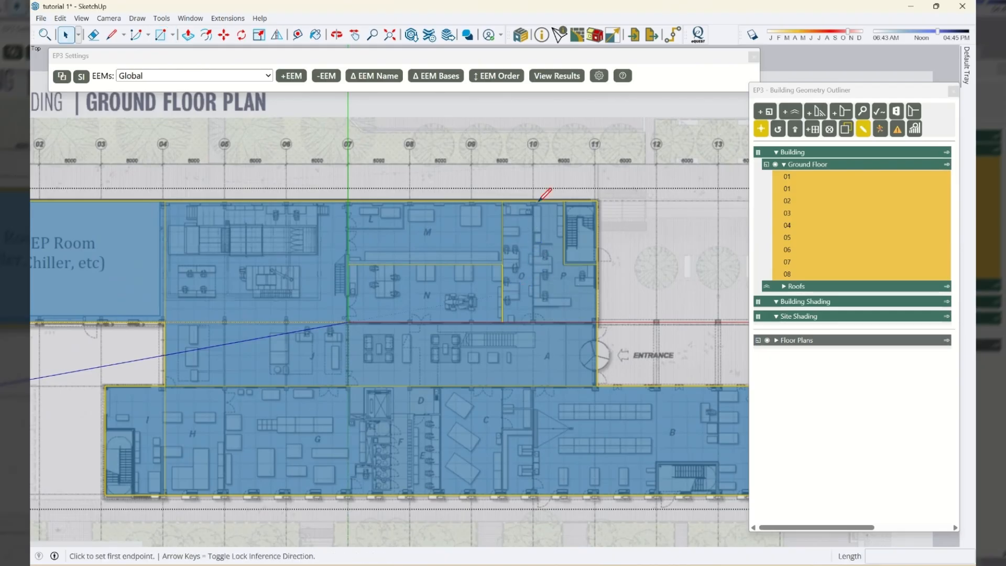
click(533, 200)
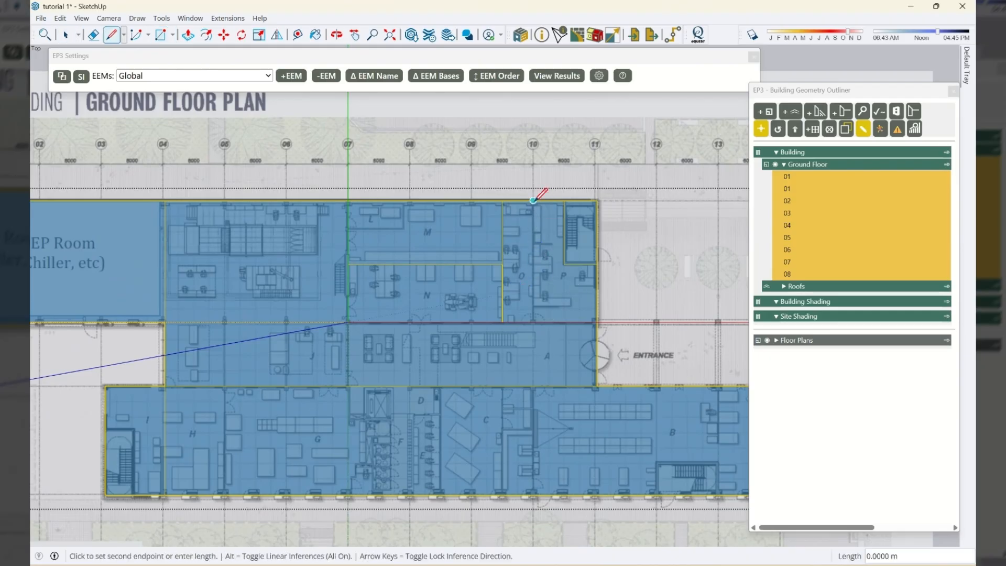
click(534, 322)
key(space)
click(448, 261)
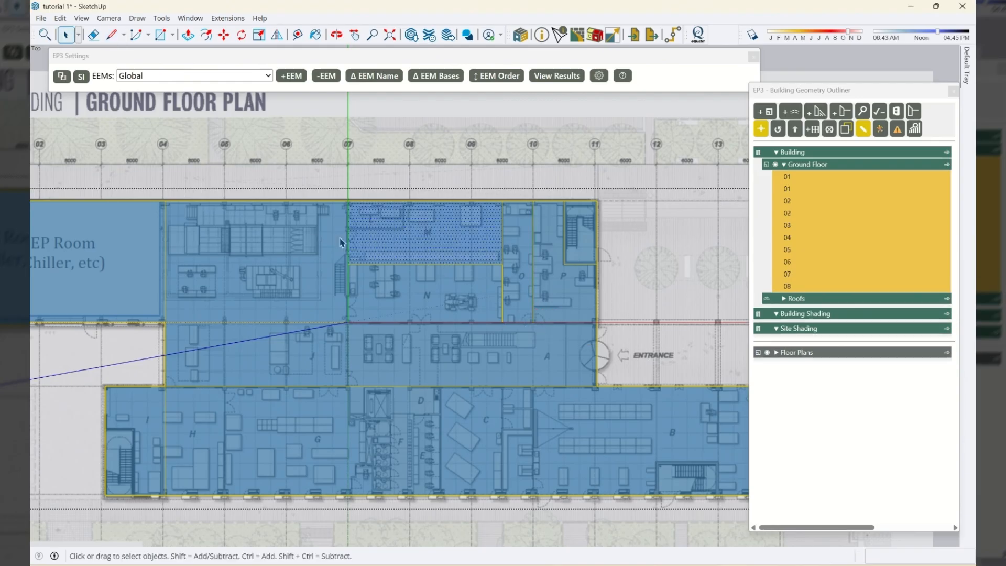
Step: Draw a rectangle over room A, from grid lines 11 and C to grid lines 07 and B, to separate it from room J
click(328, 256)
scroll(567, 272, down, 3)
click(250, 261)
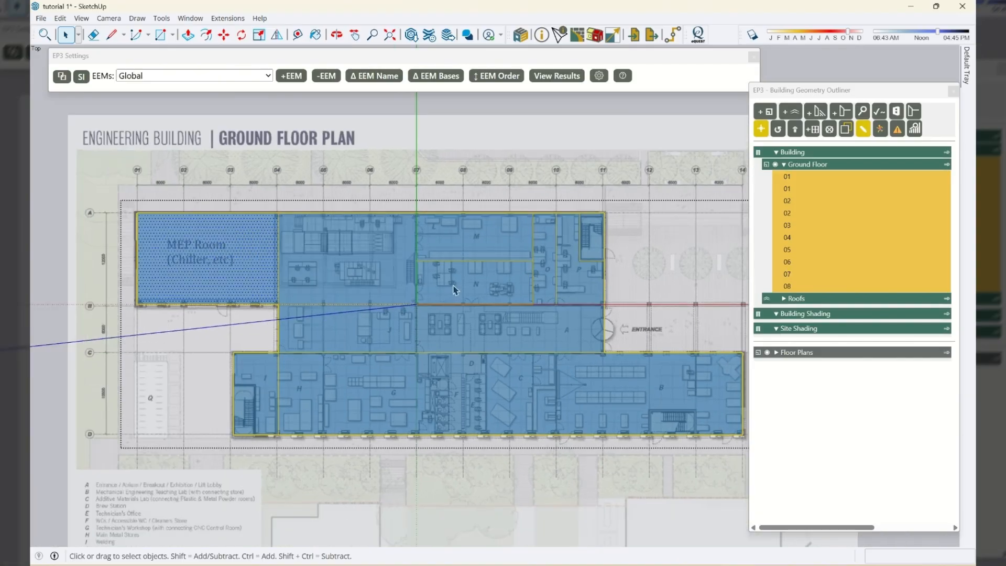
click(493, 250)
click(547, 337)
scroll(430, 350, up, 5)
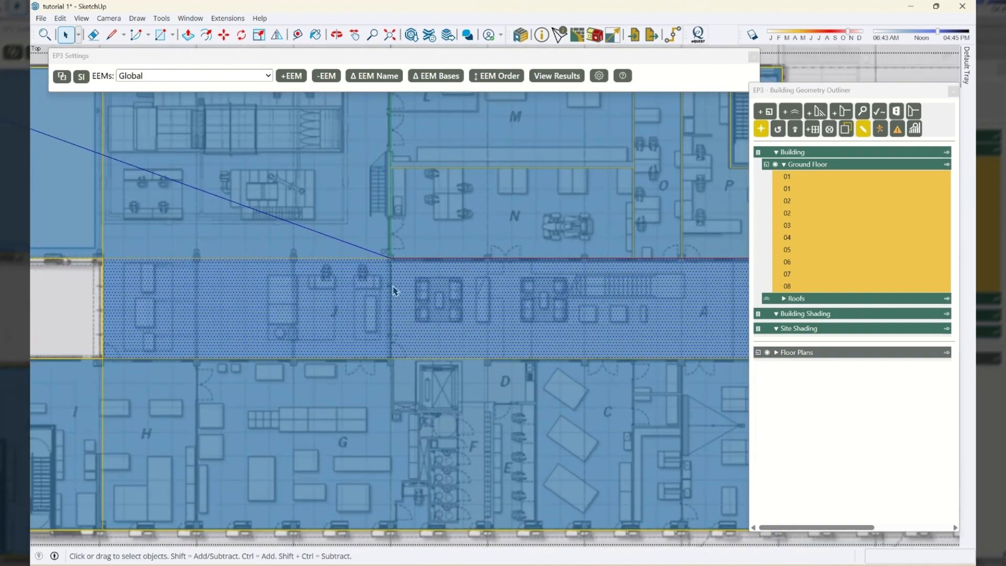
scroll(603, 225, down, 4)
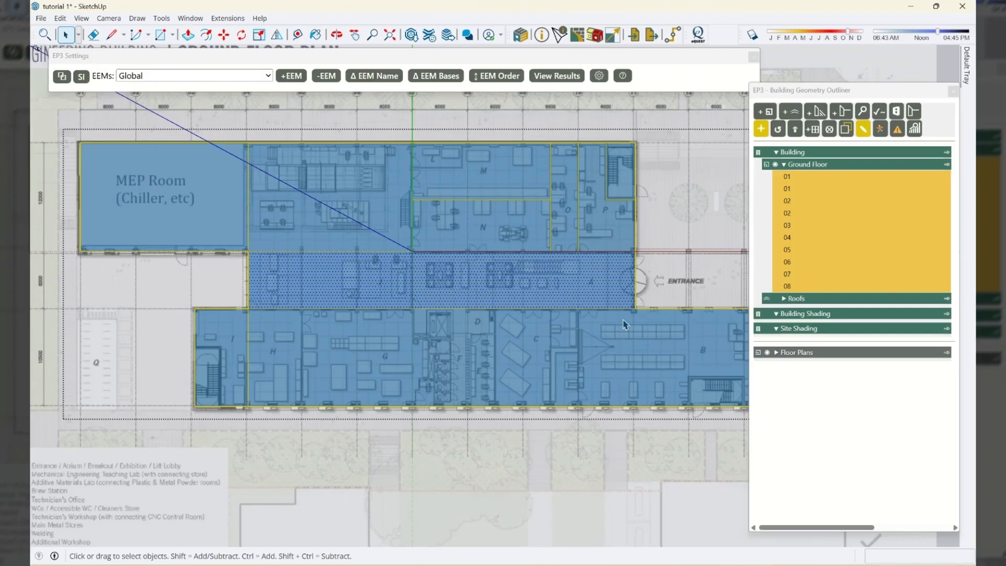
key(r)
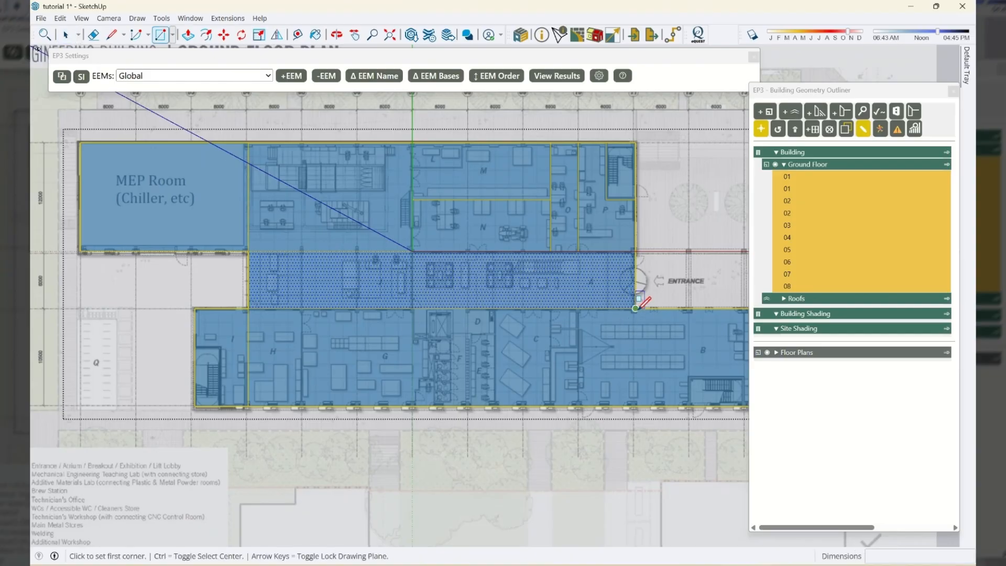
click(635, 308)
click(412, 251)
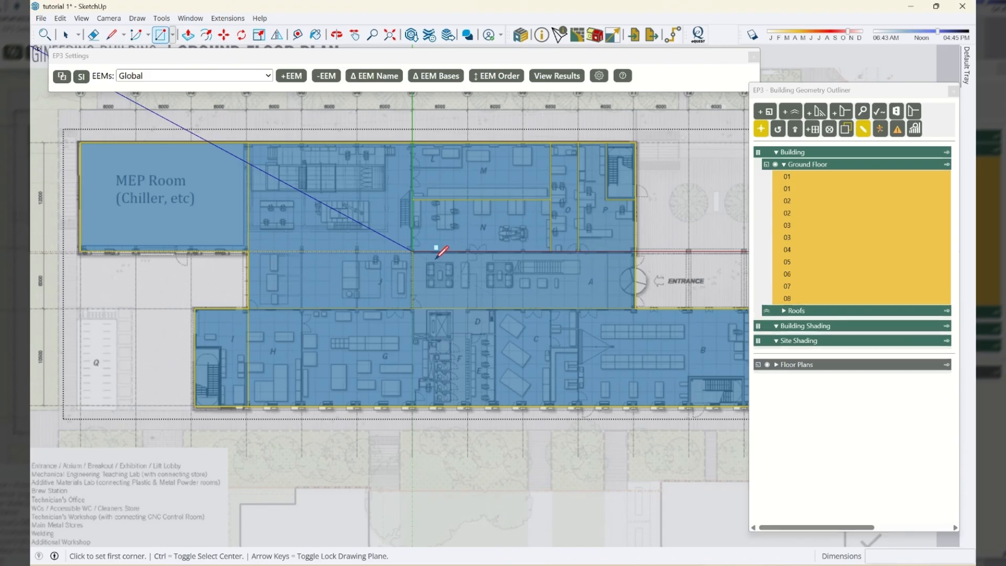
key(space)
Step: Draw a rectangle around the stairwell beside room I, starting from the building corner at grid lines 03 and D
scroll(576, 263, down, 2)
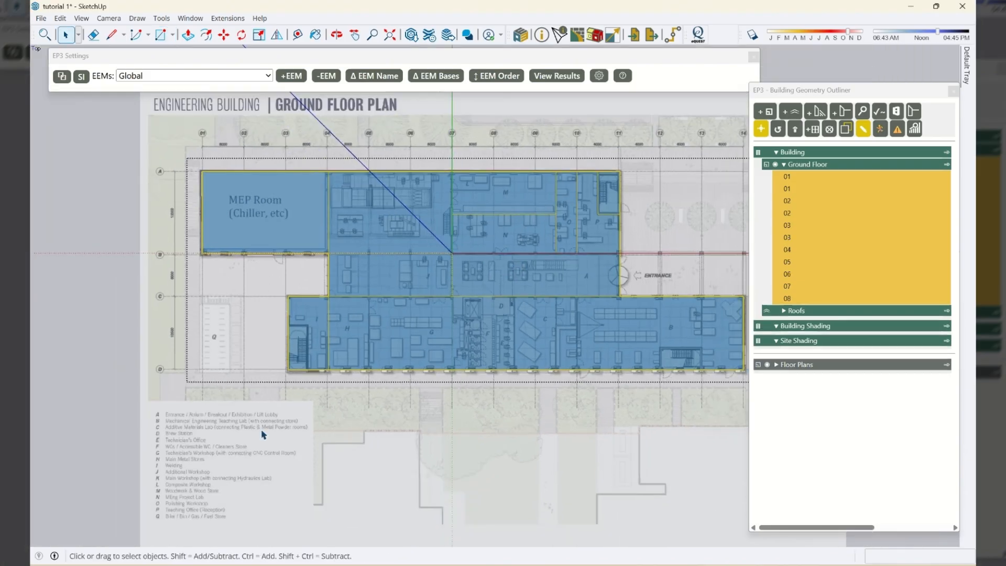
scroll(228, 473, up, 4)
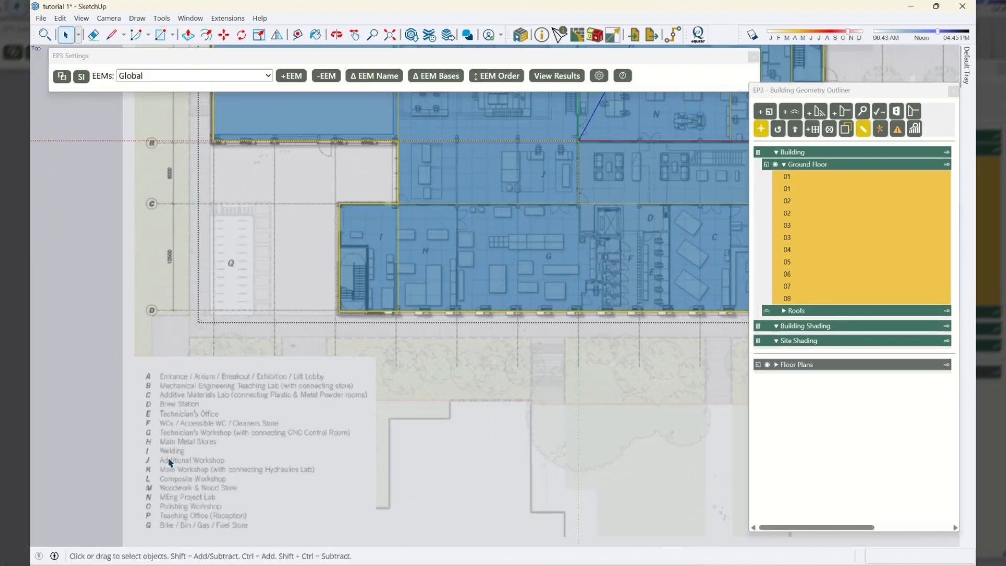
click(519, 134)
click(497, 187)
key(r)
click(339, 311)
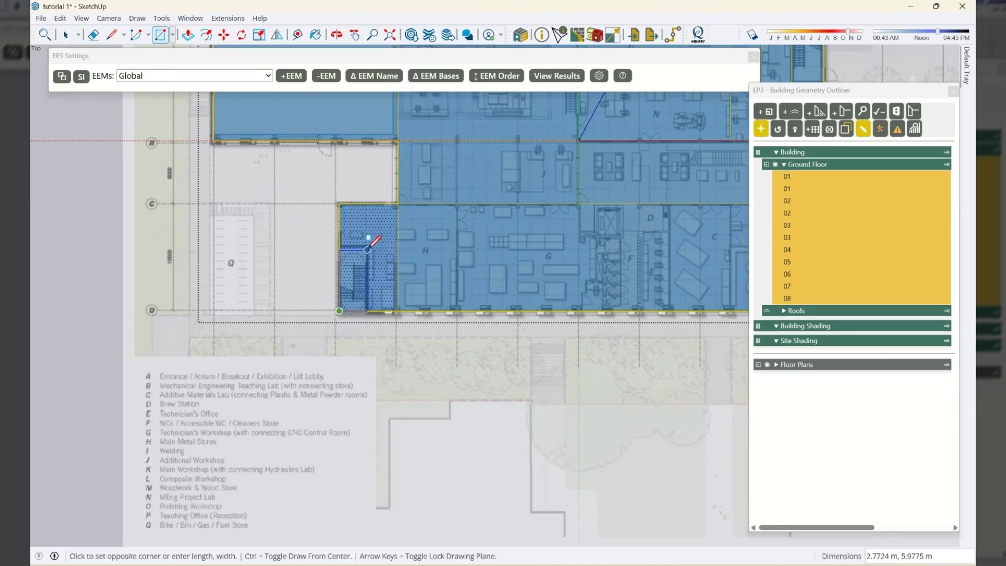
scroll(369, 249, up, 5)
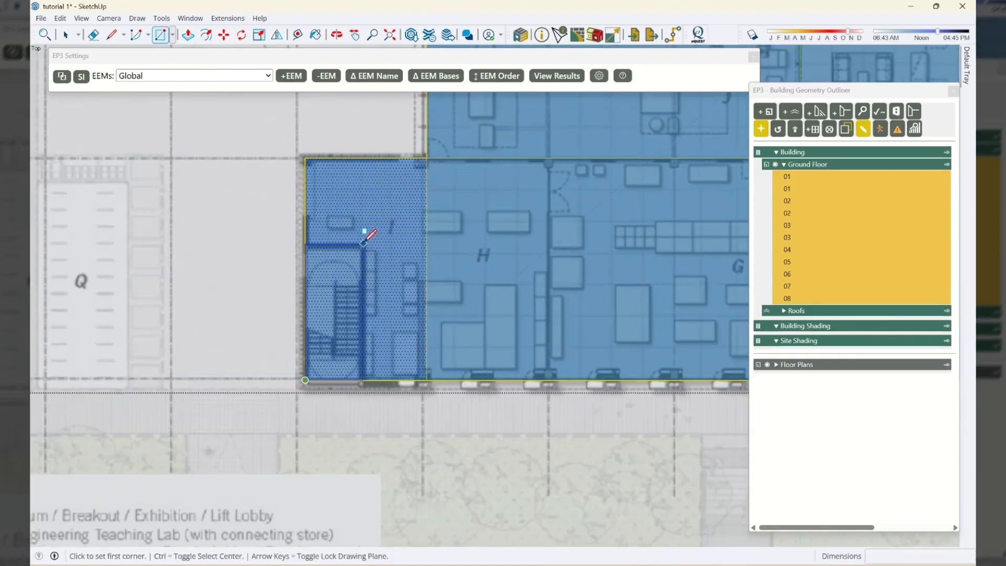
click(364, 243)
key(space)
Step: Erase the dividing line along grid line 04 between rooms I and H
key(e)
drag(439, 255, 424, 257)
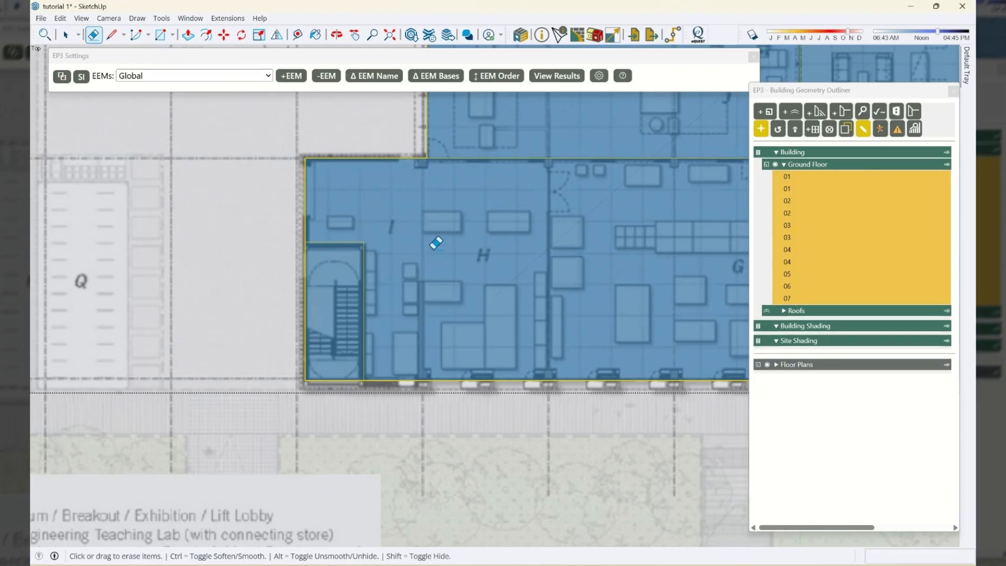
key(space)
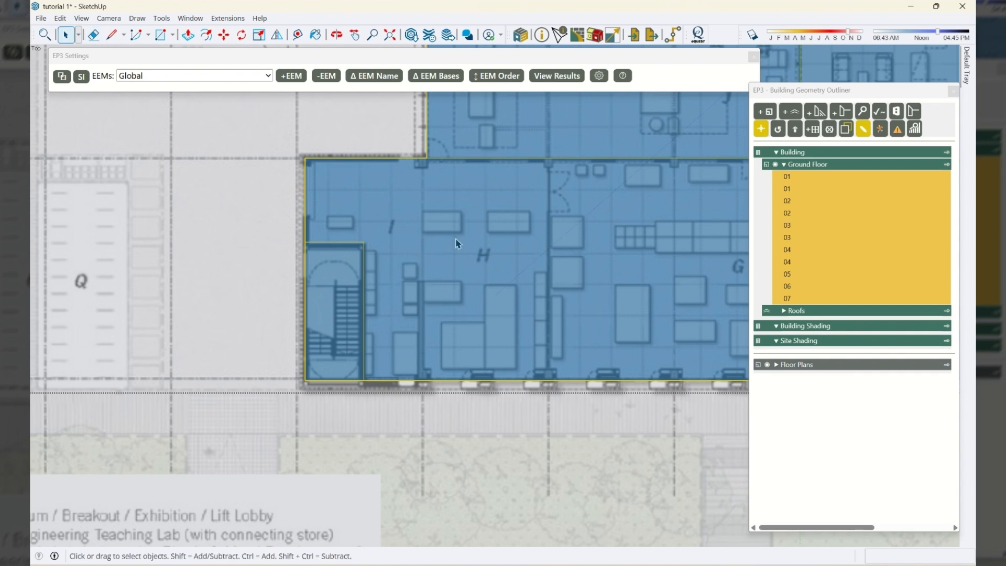
Step: Draw a line along grid line 05 from grid line C to grid line D to separate room H from room G
scroll(394, 200, down, 4)
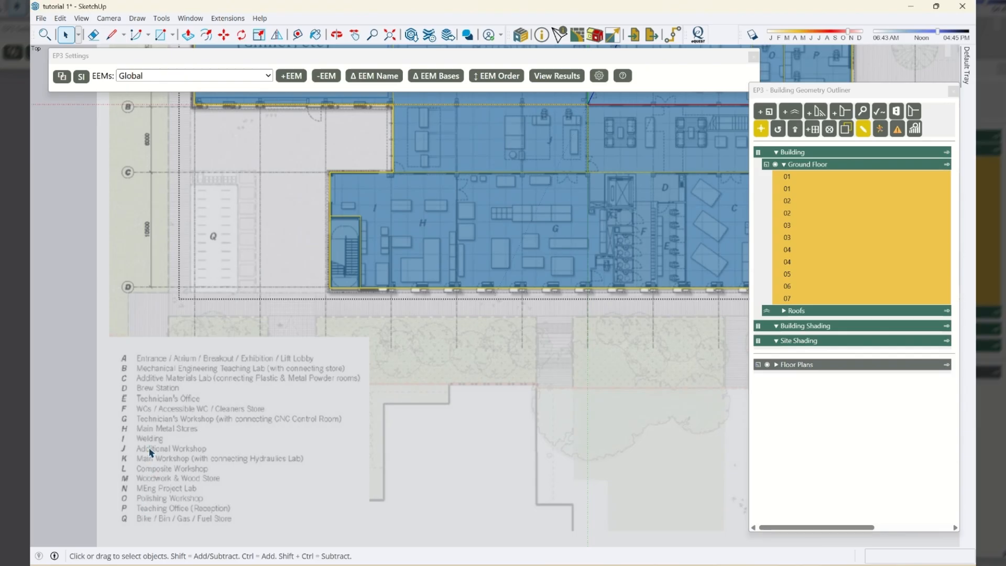
click(456, 207)
key(l)
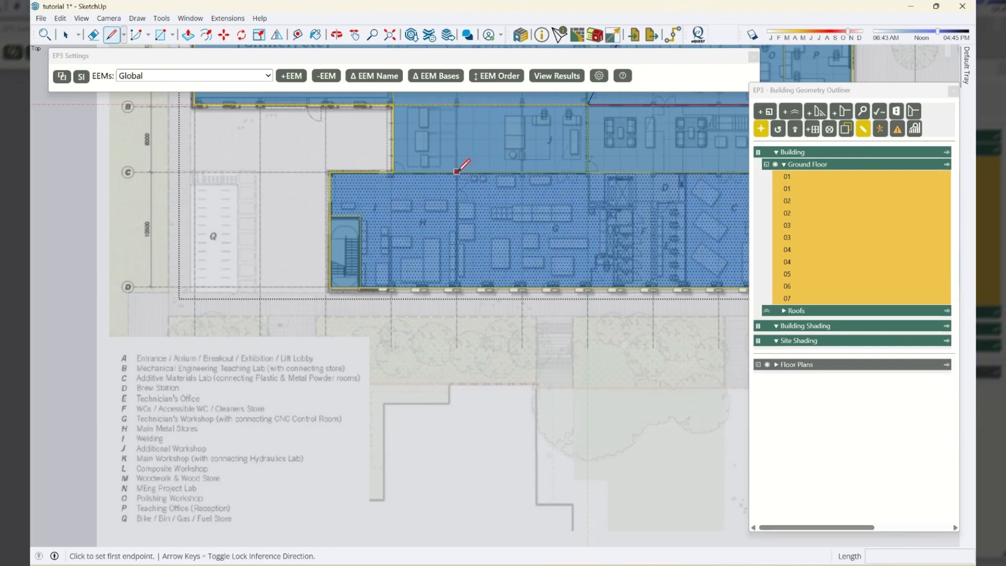
click(456, 172)
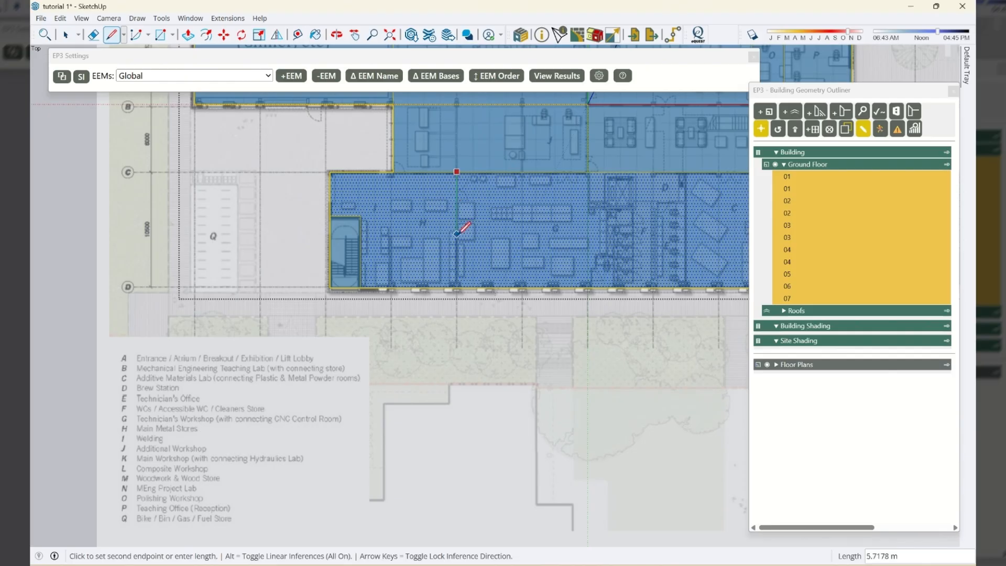
click(457, 287)
key(space)
Step: Draw a rectangle around rooms E and F, from the outer wall beside room C to the corner below the lift
scroll(147, 281, down, 3)
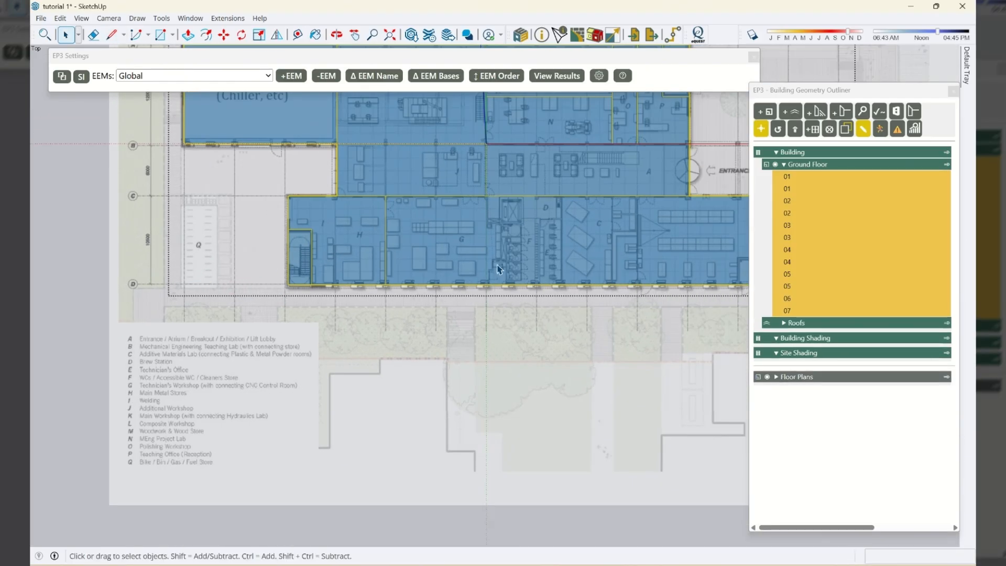
scroll(516, 239, up, 3)
scroll(528, 257, up, 3)
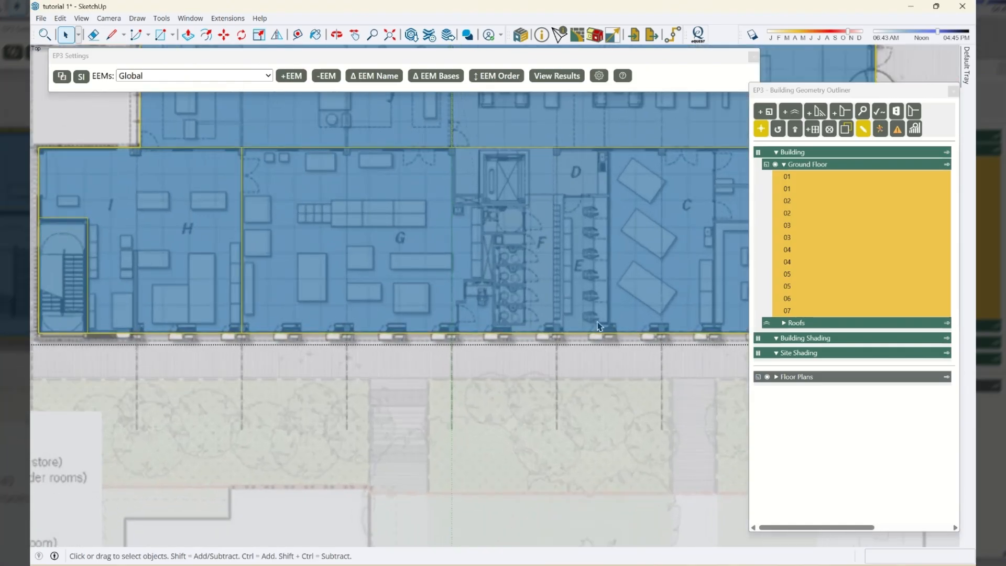
key(r)
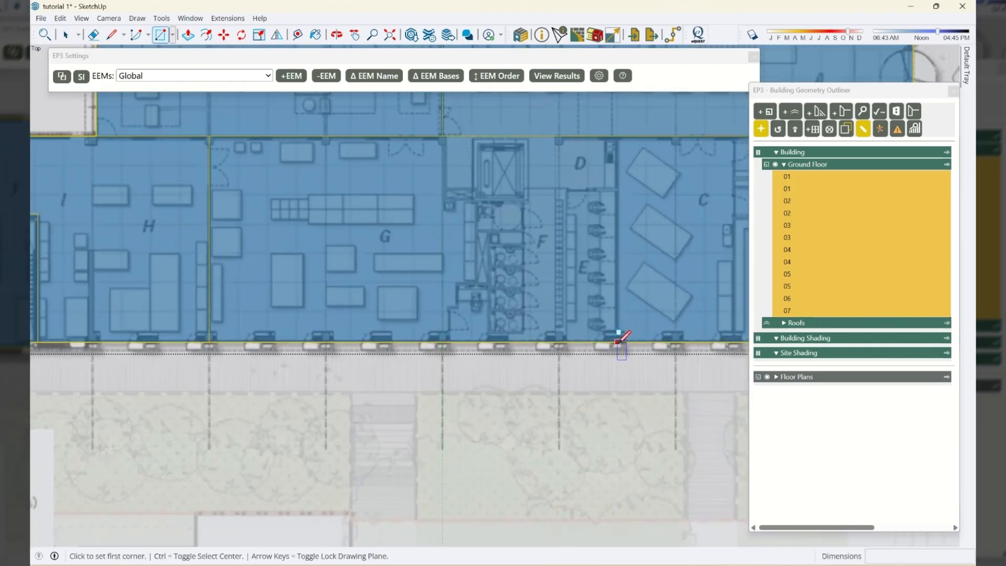
click(618, 342)
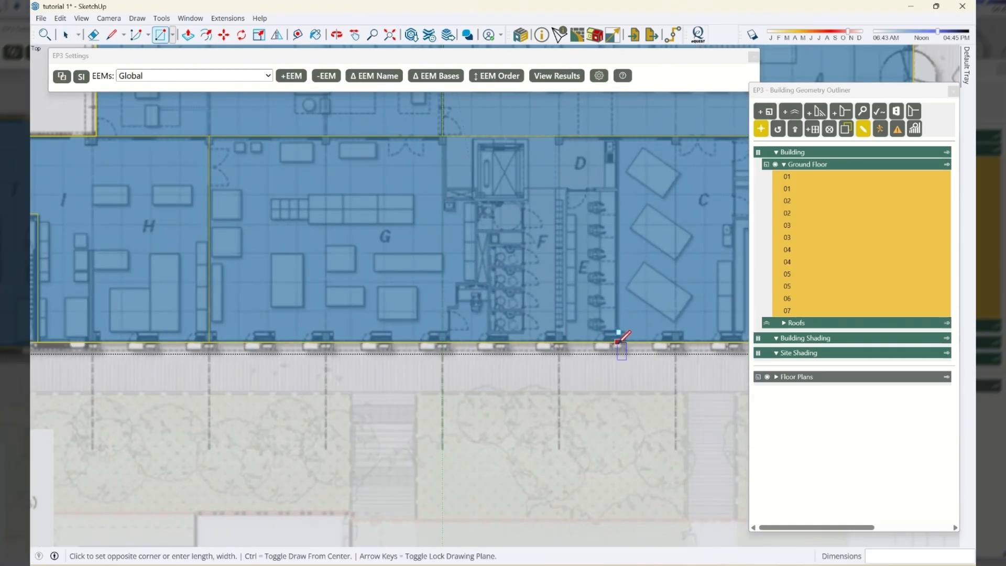
click(474, 190)
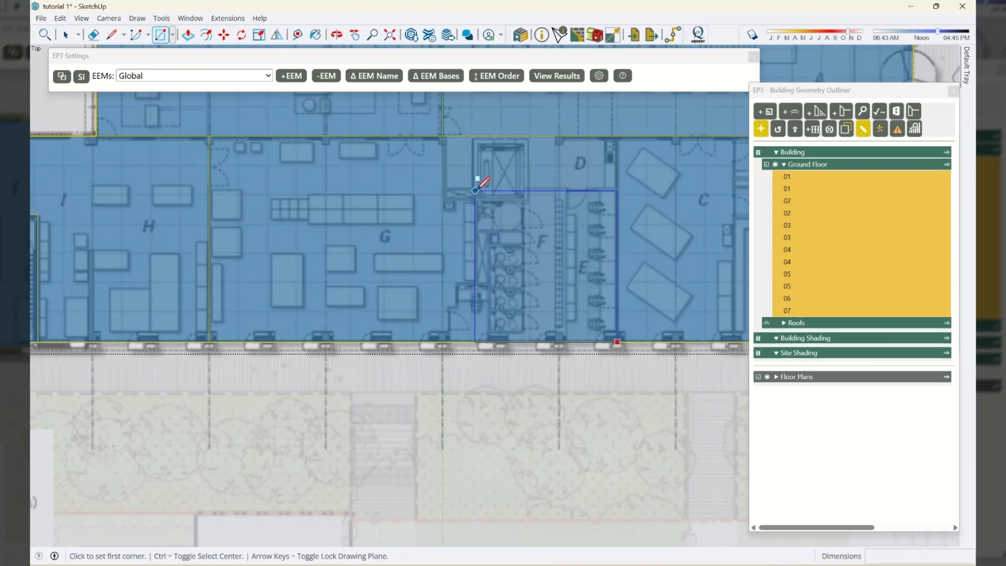
Step: Notch the lower corner of the room E and F rectangle beside room G by drawing a small rectangle there and erasing the shared edge
scroll(474, 342, up, 3)
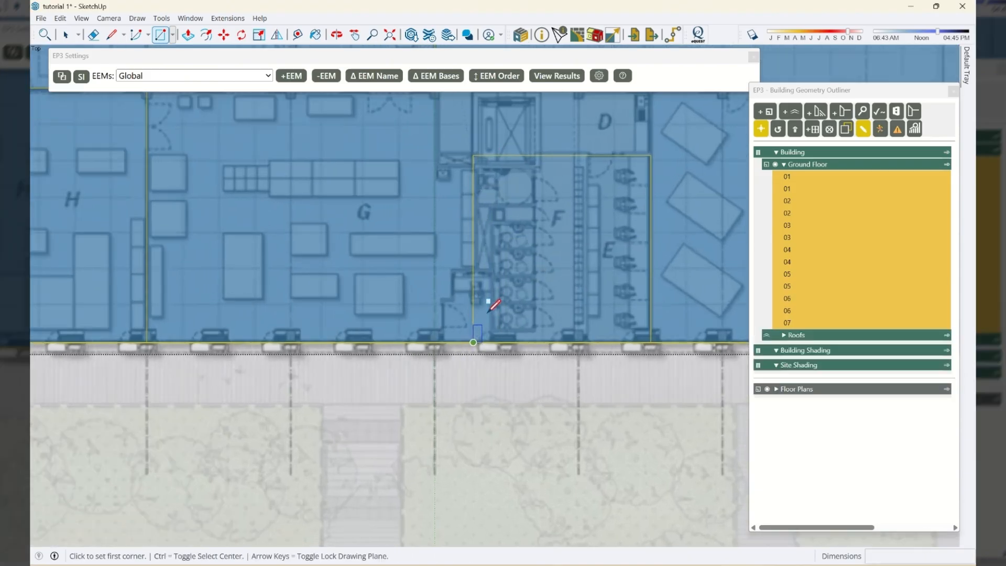
click(471, 349)
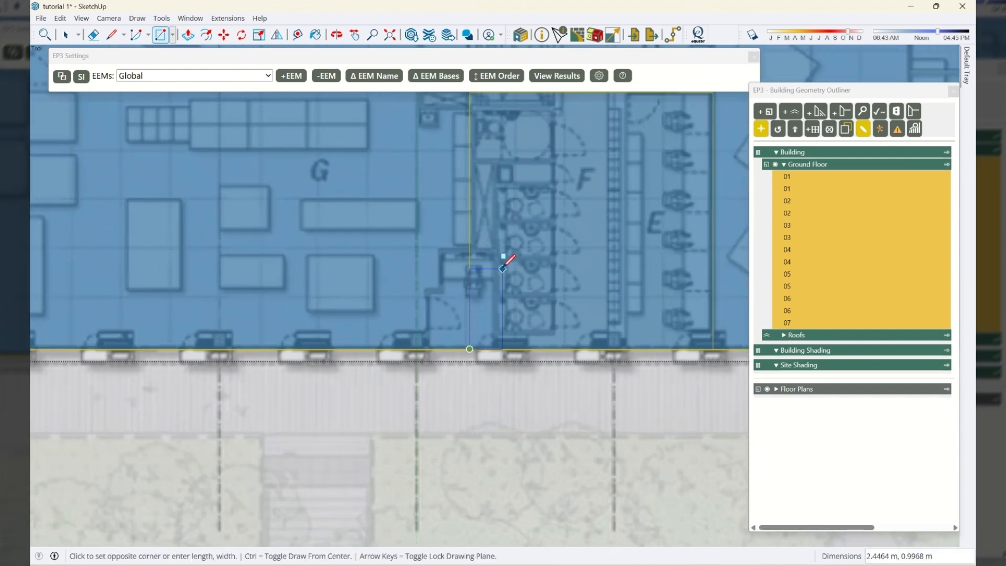
click(497, 250)
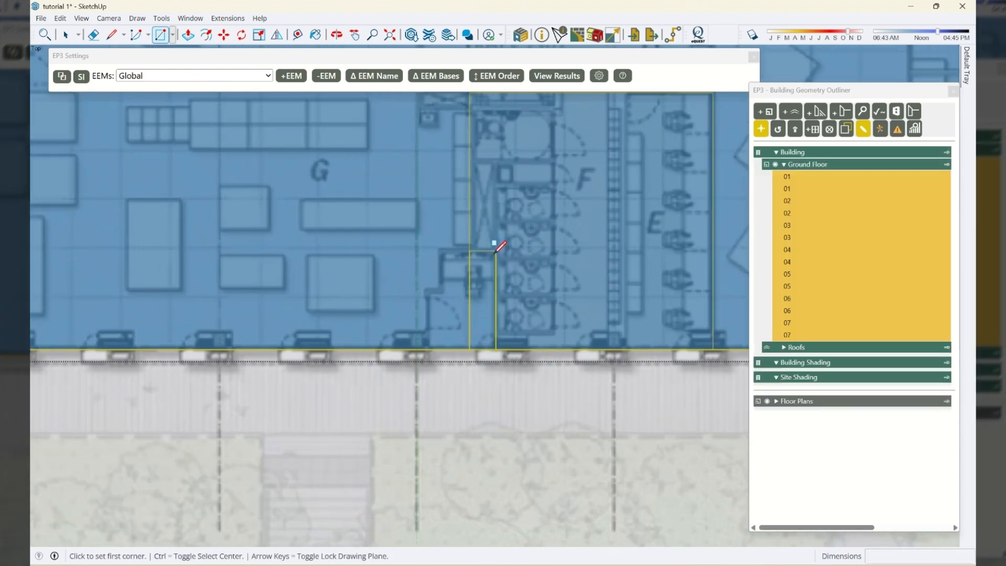
key(e)
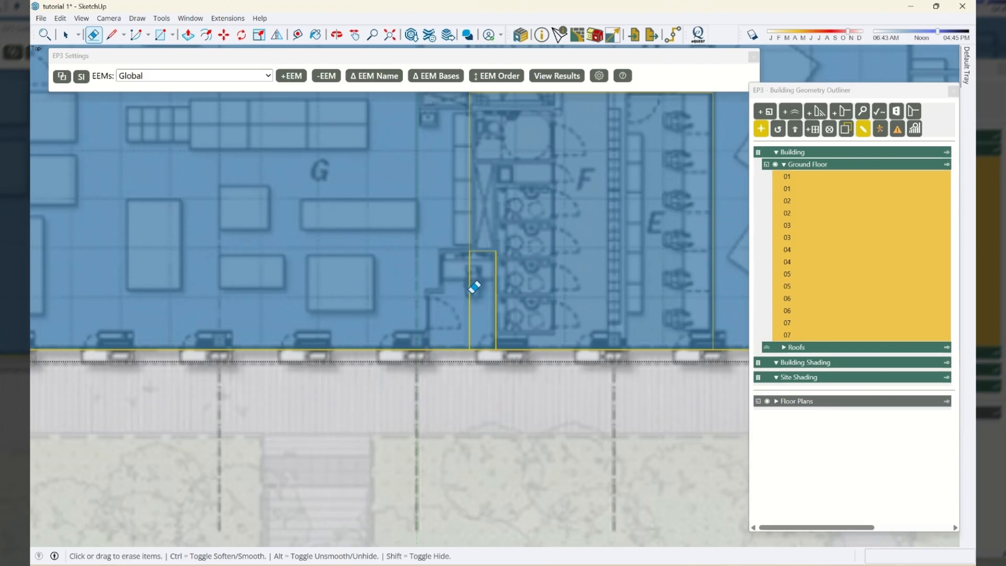
click(470, 289)
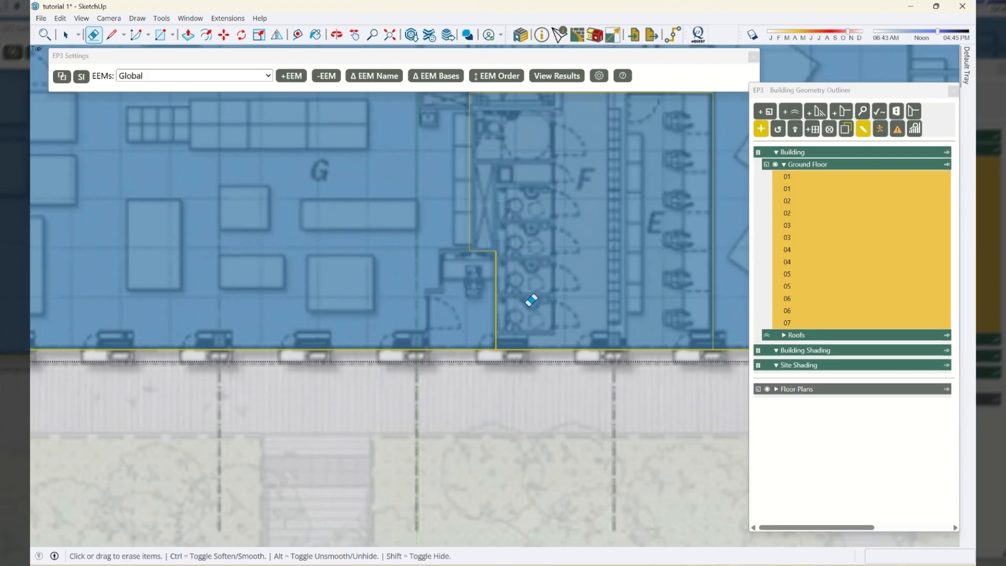
Step: Draw a rectangle around the lift and room D, from grid lines 07 and C to the upper corner of room E
scroll(474, 303, down, 1)
scroll(530, 247, down, 5)
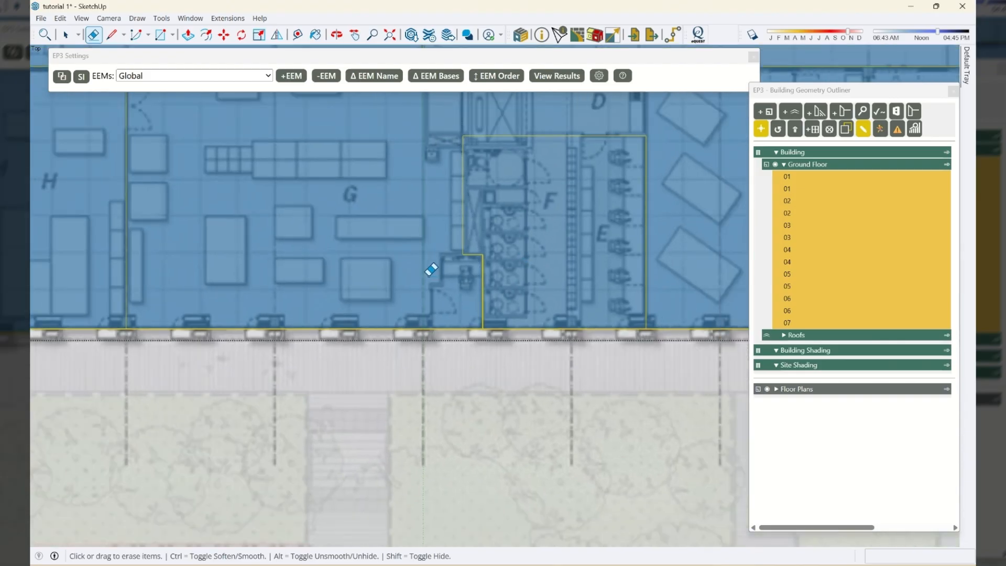
scroll(467, 259, down, 1)
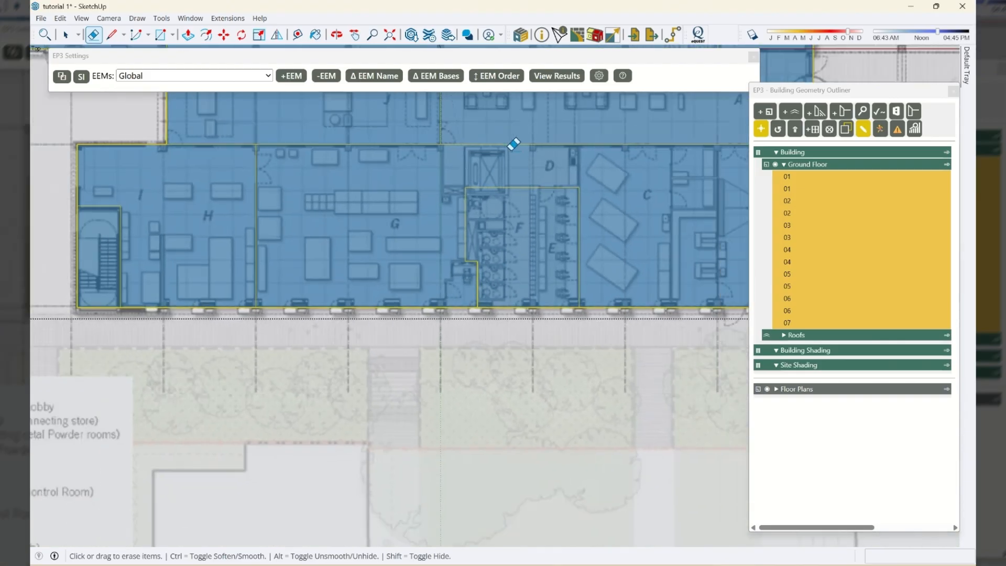
scroll(493, 155, up, 3)
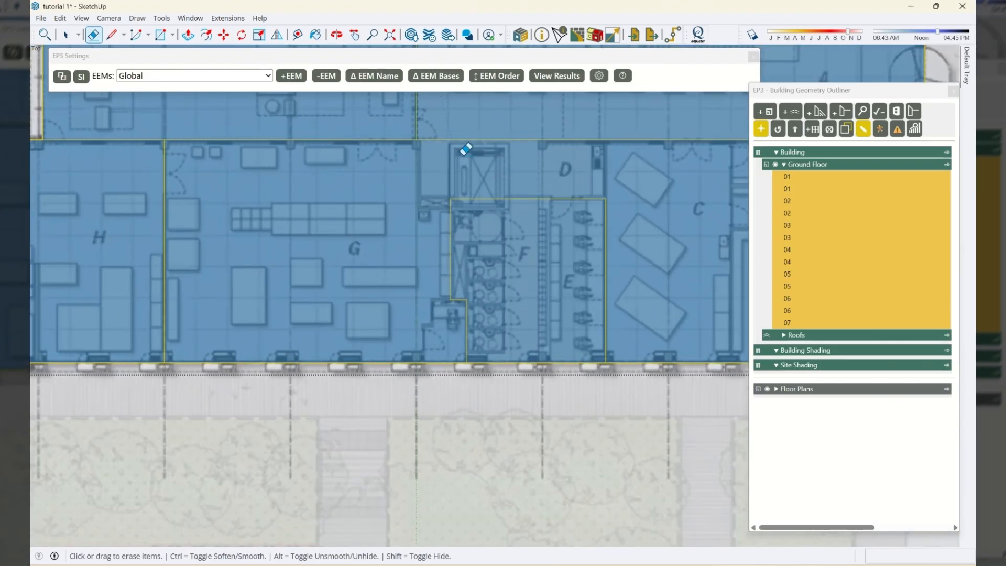
key(r)
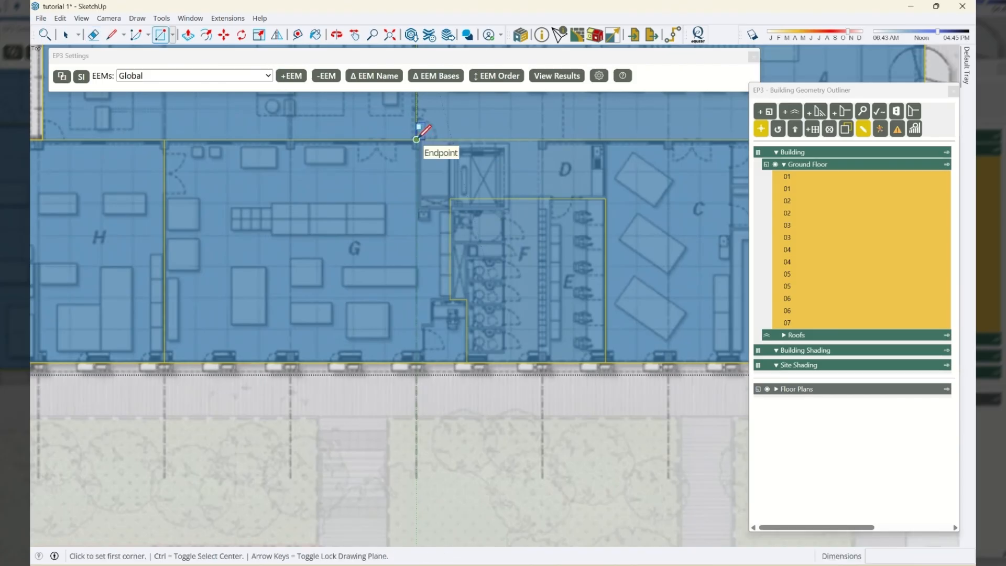
click(417, 140)
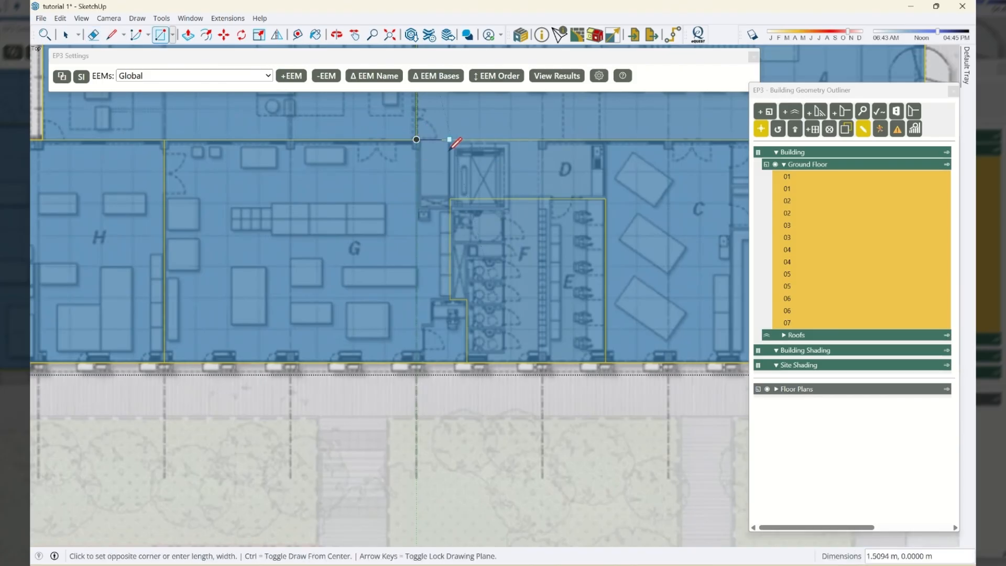
click(606, 199)
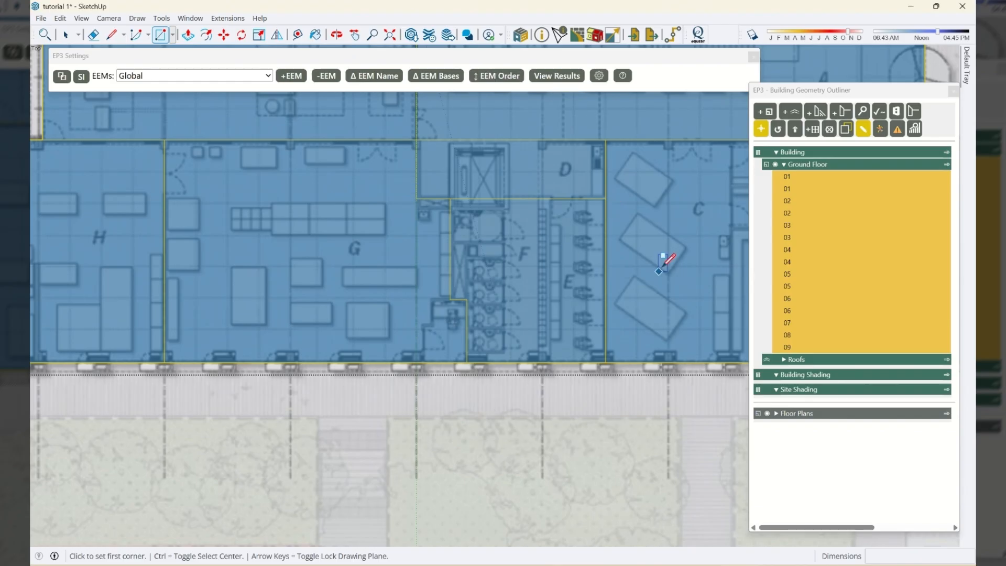
Step: Erase the edge along grid line C between room A and the lift and room D rectangle to merge the two spaces
key(space)
key(e)
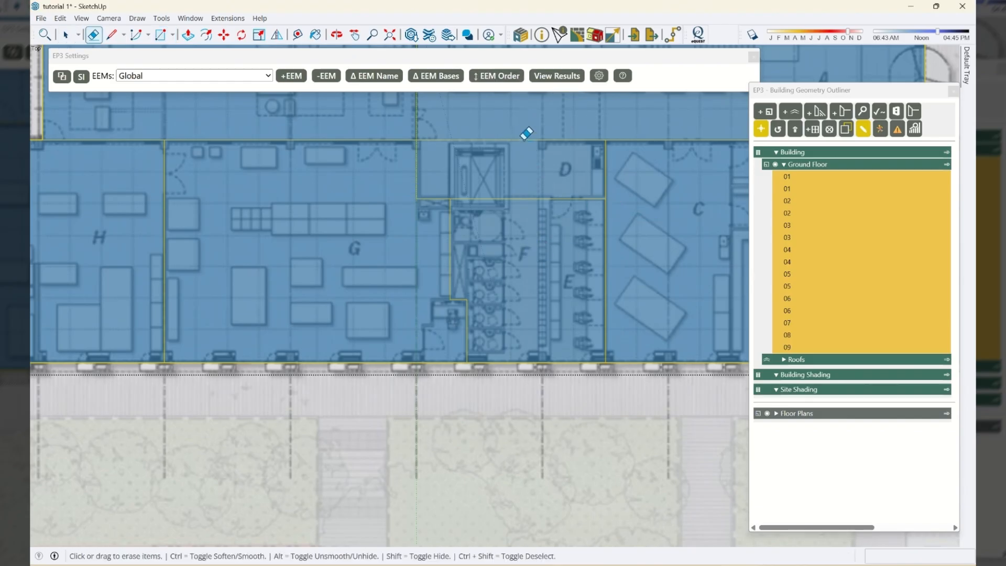
click(540, 138)
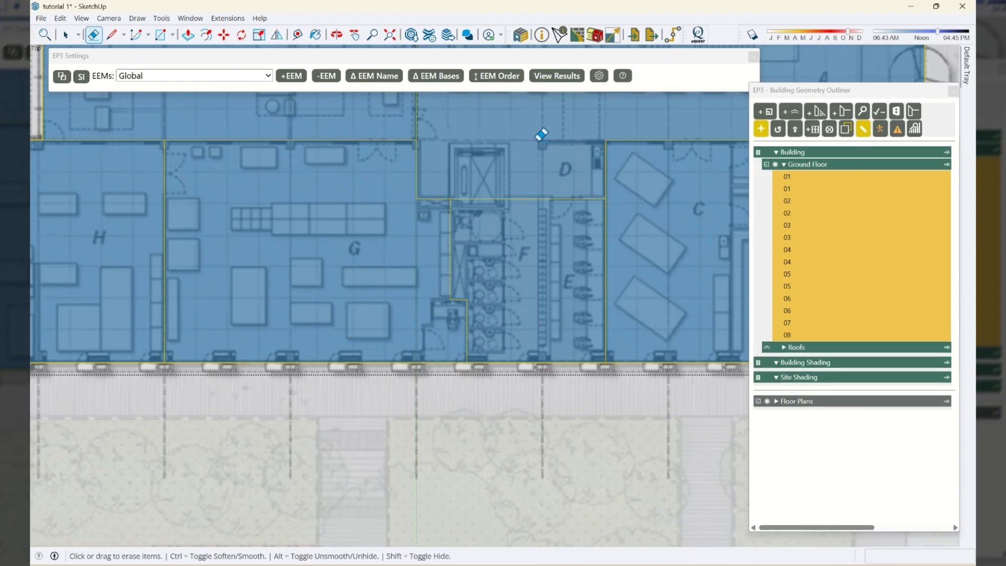
scroll(578, 227, down, 4)
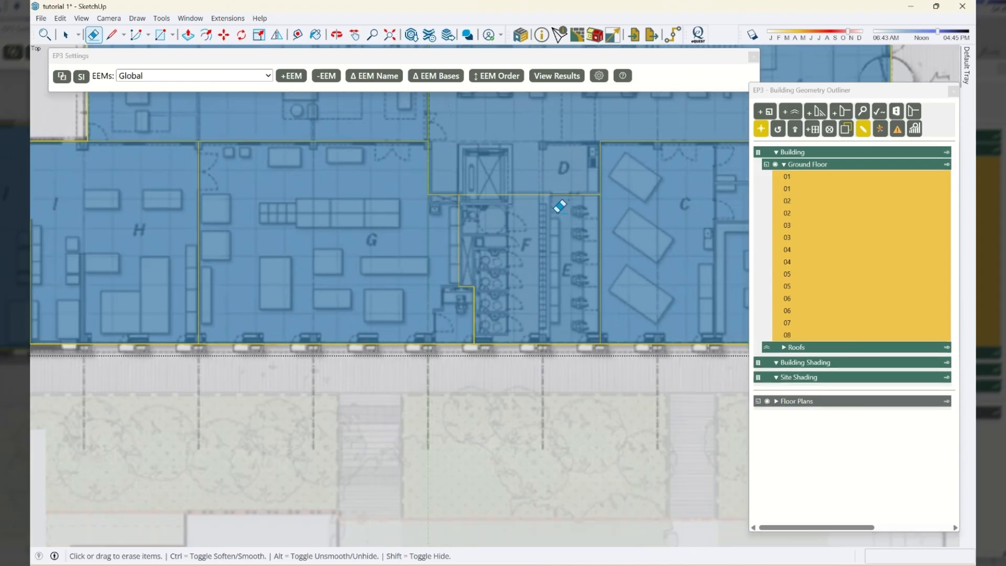
scroll(575, 147, down, 2)
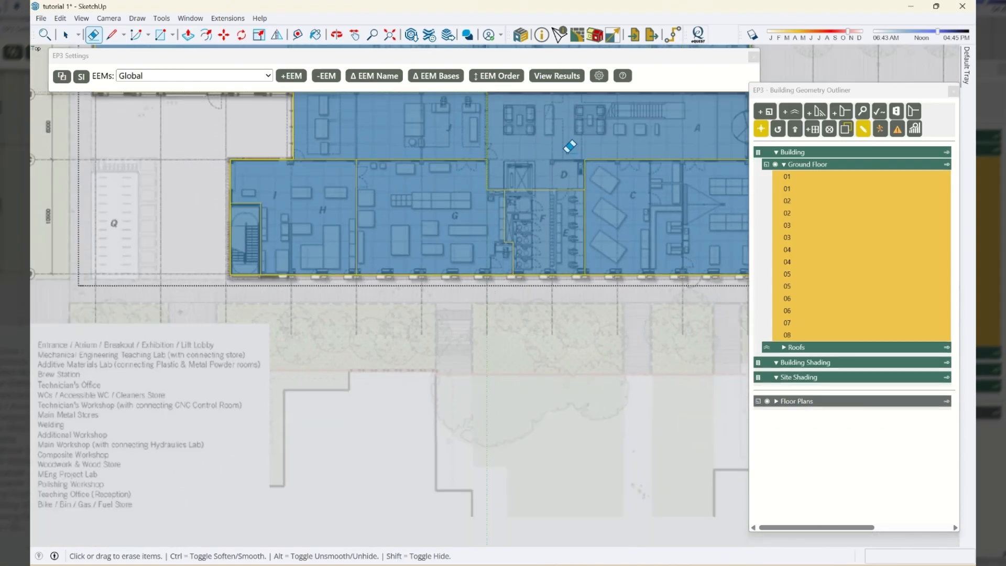
scroll(229, 184, down, 3)
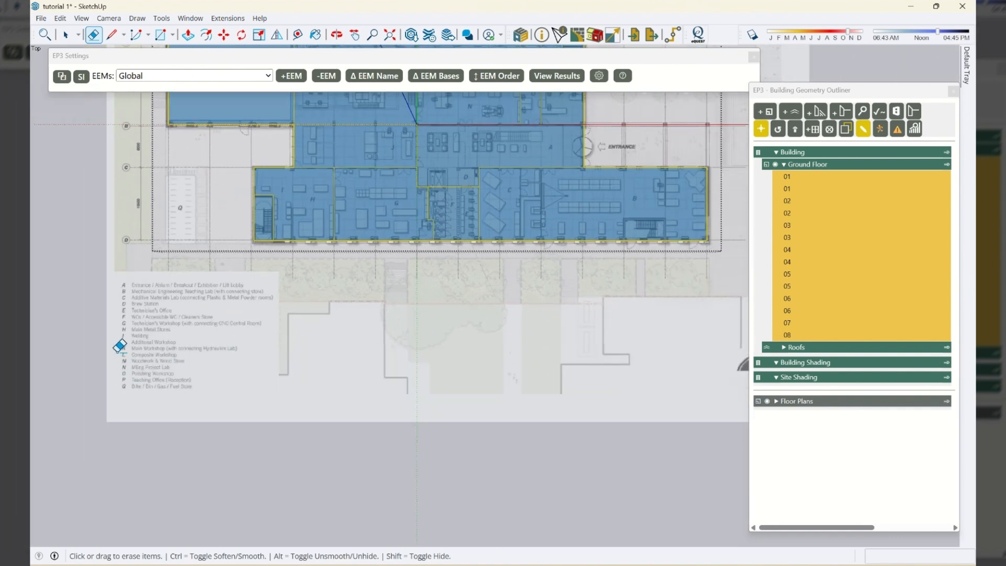
Step: Draw a rectangle around the staircase in room B, from the outer wall to the staircase's opposite inner corner
scroll(118, 347, up, 2)
scroll(134, 302, up, 1)
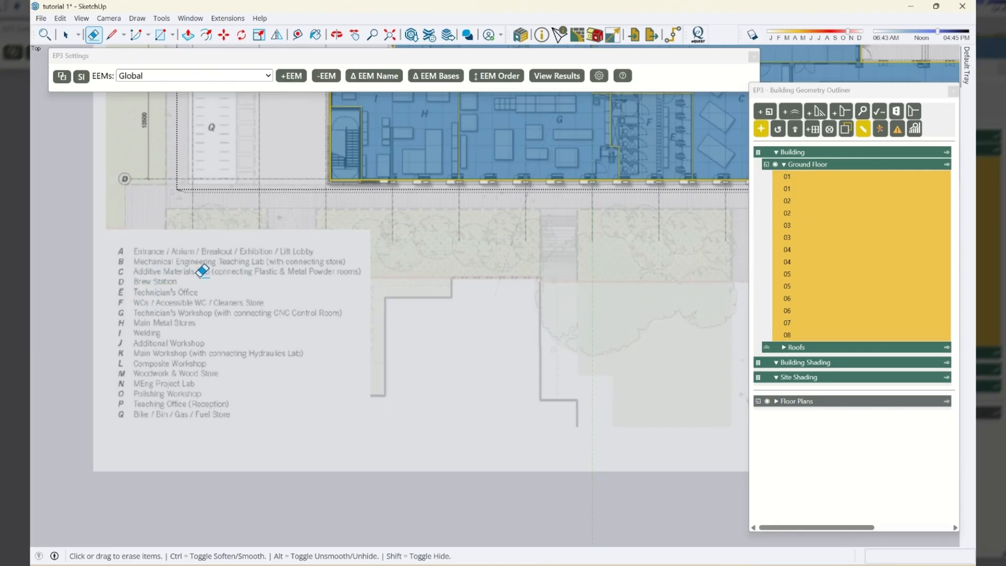
scroll(131, 362, down, 2)
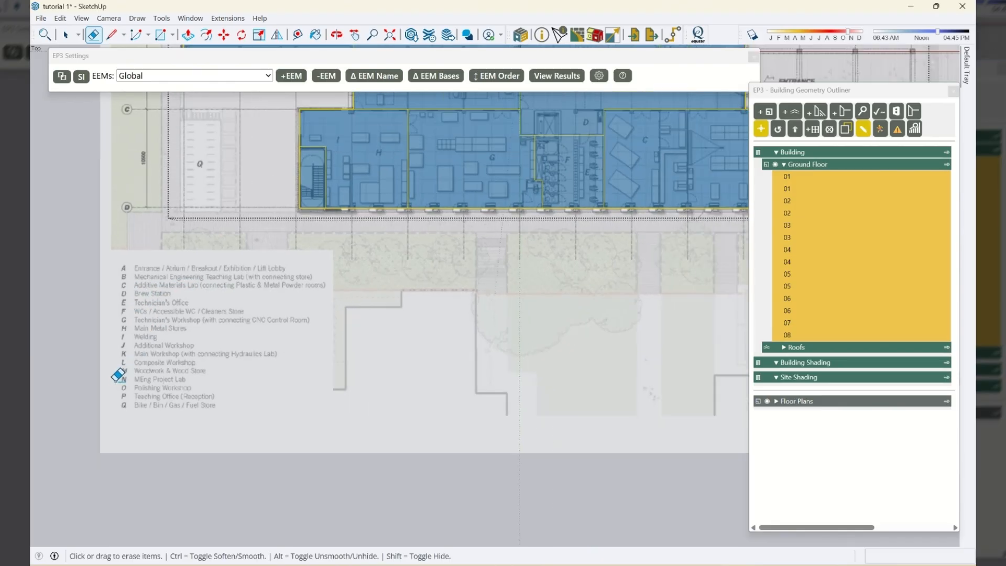
scroll(112, 383, down, 1)
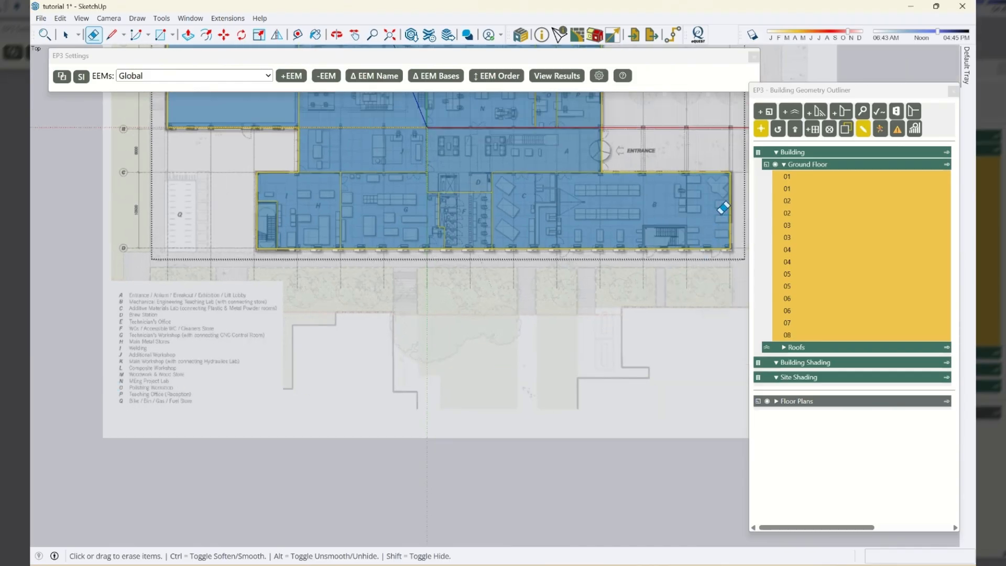
scroll(726, 204, up, 1)
scroll(719, 202, up, 1)
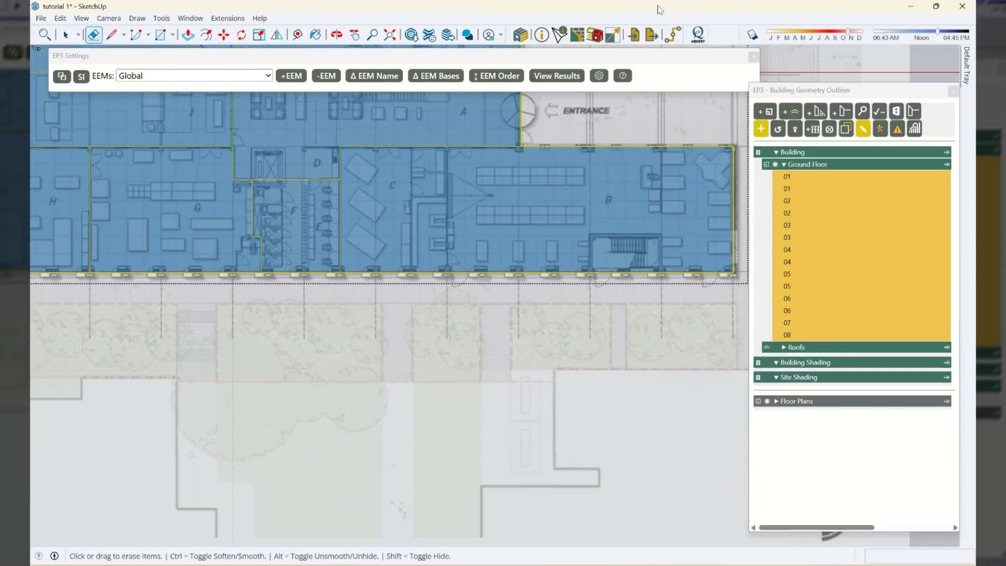
scroll(600, 219, up, 2)
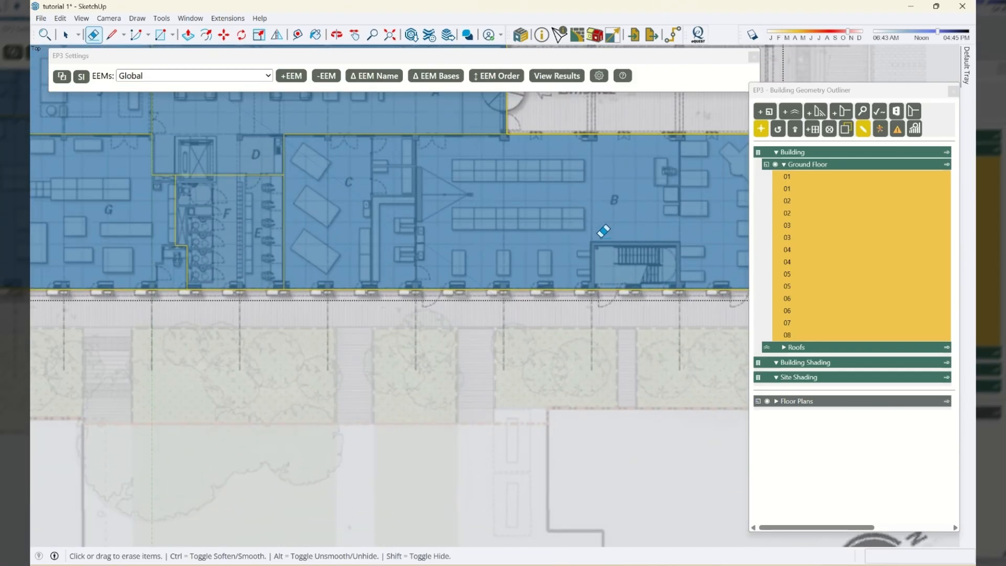
key(r)
click(592, 290)
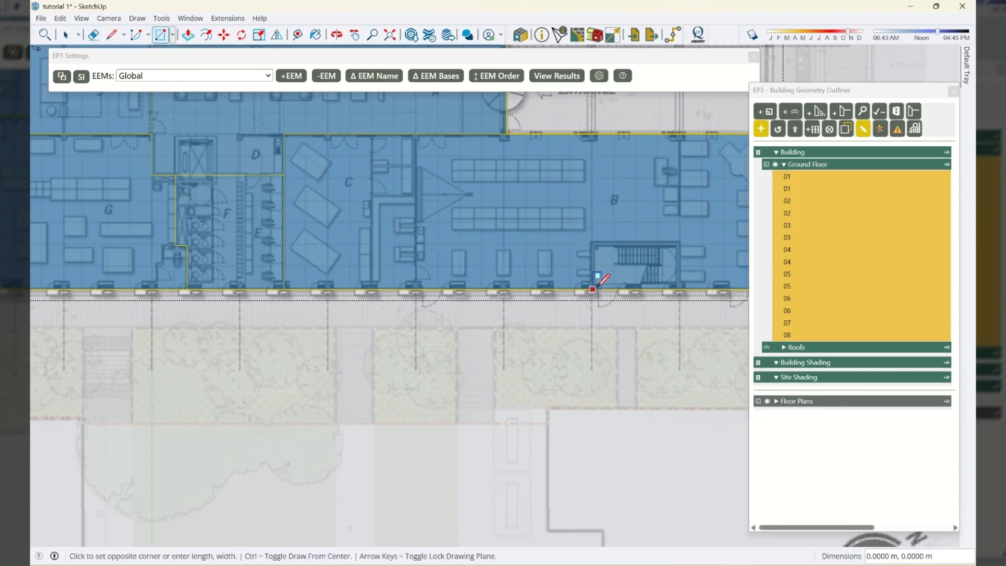
click(681, 243)
Step: Draw a rectangle around room B, from the building's outer corner on grid line D to grid line C beside room C
scroll(377, 228, down, 1)
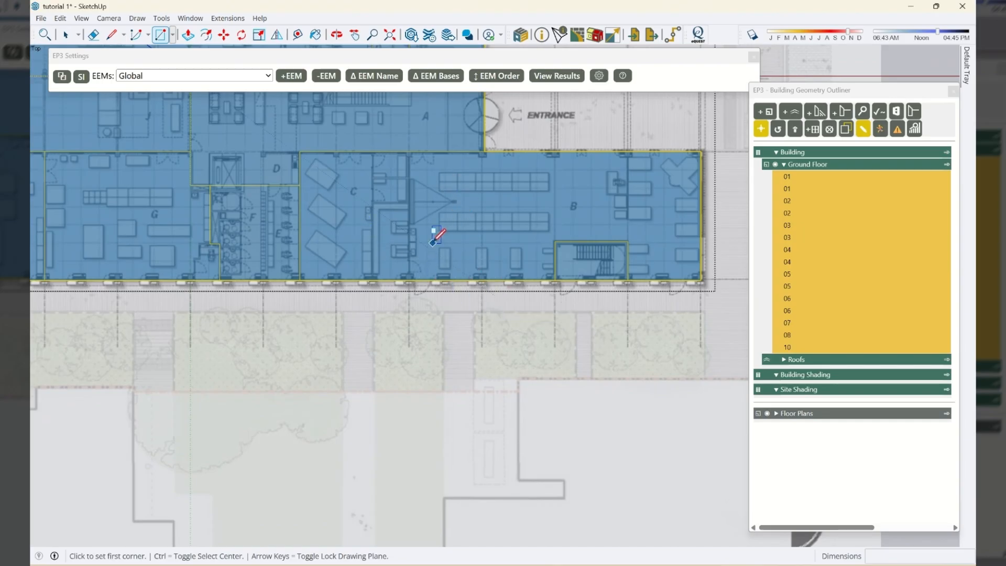
click(702, 280)
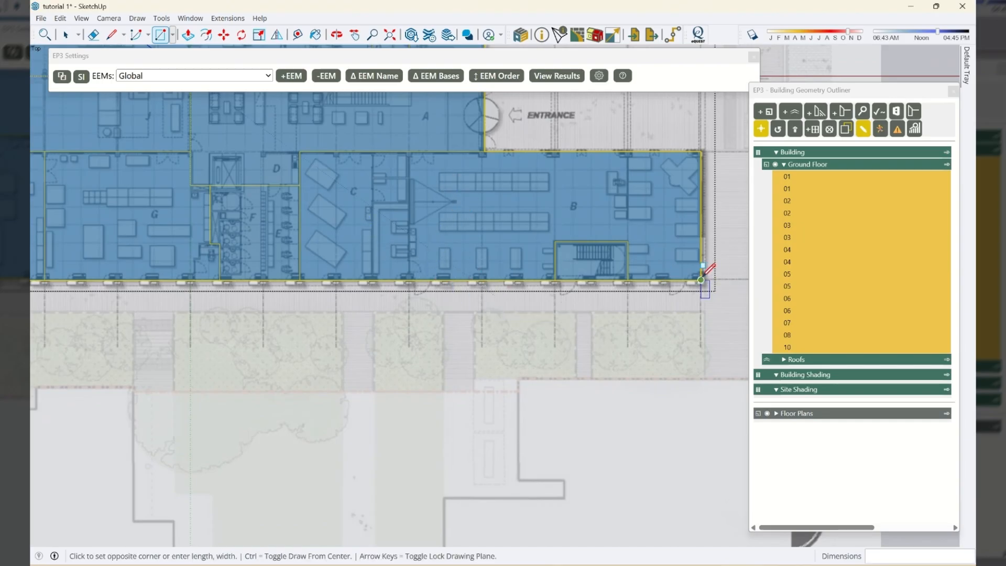
click(408, 151)
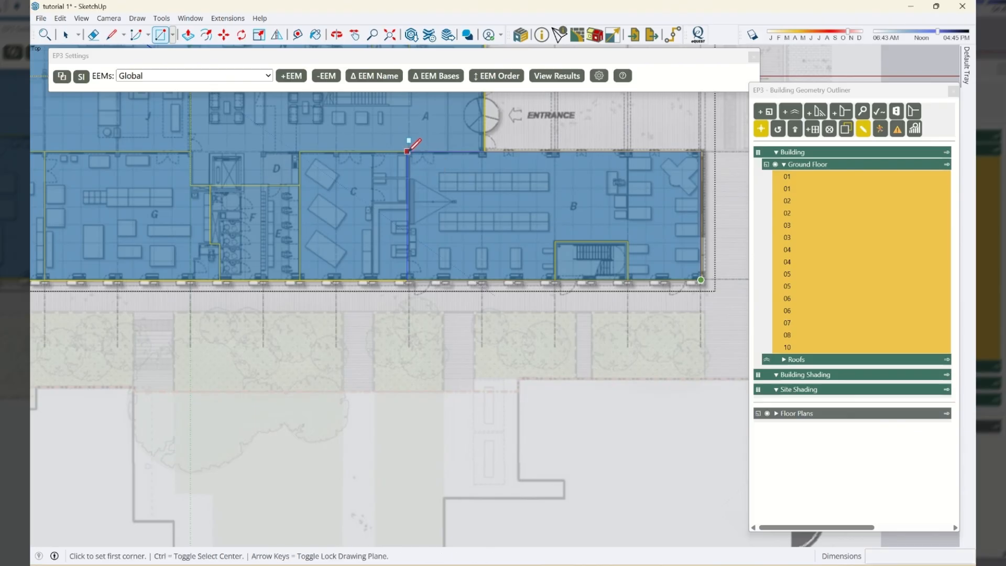
Step: Draw a rectangle of about 6.39 by 2.78 m around the small room between C and B, and erase its shared edge with room B
scroll(377, 230, up, 5)
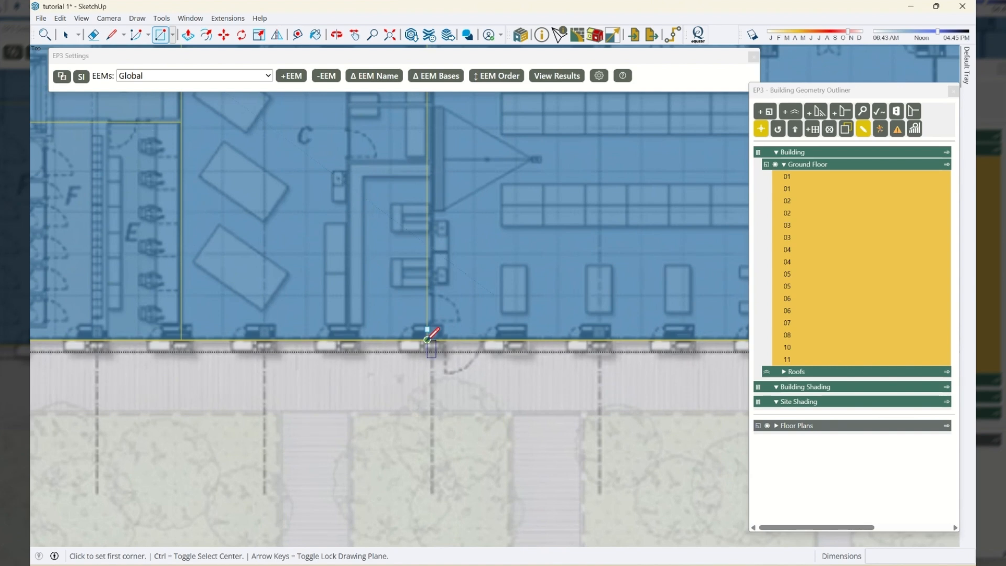
click(427, 339)
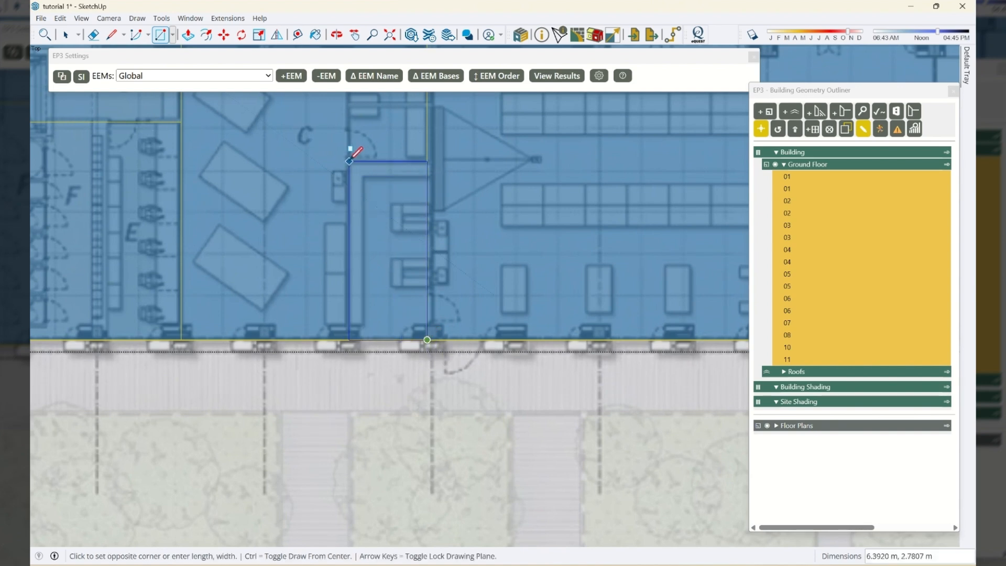
click(349, 160)
key(e)
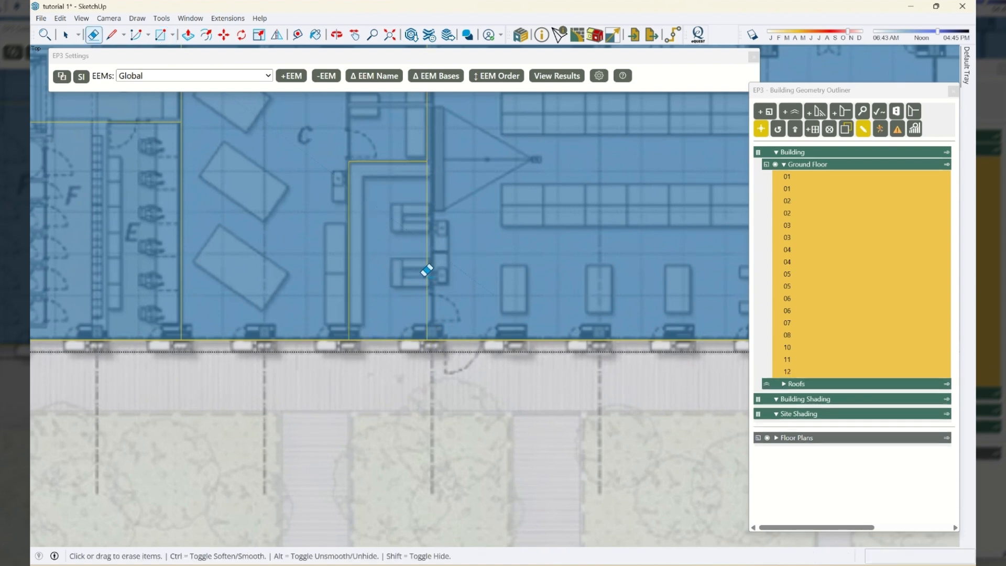
drag(435, 272, 450, 292)
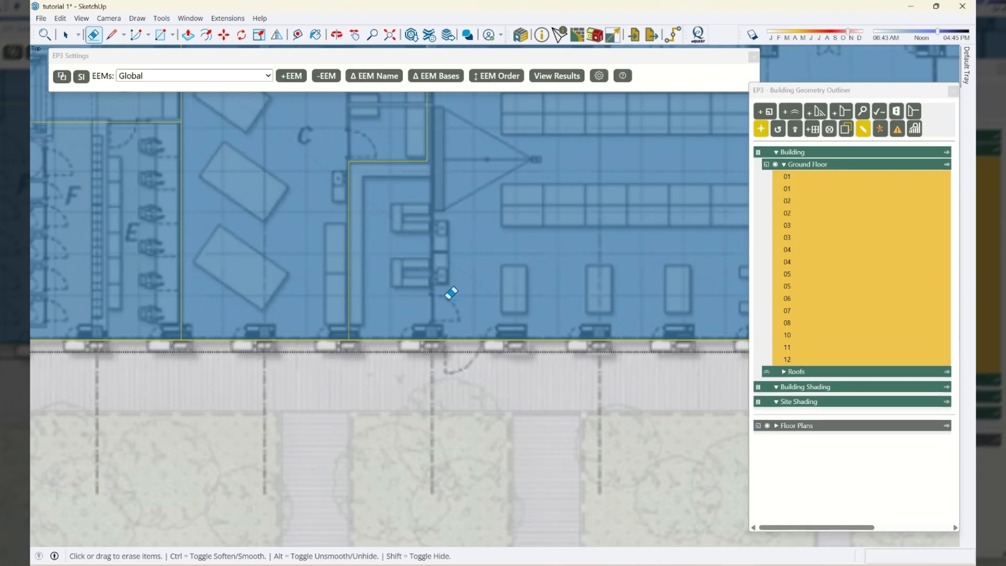
key(space)
Step: Save the model over the existing file tutorial 1.skp in the models folder
scroll(513, 304, down, 5)
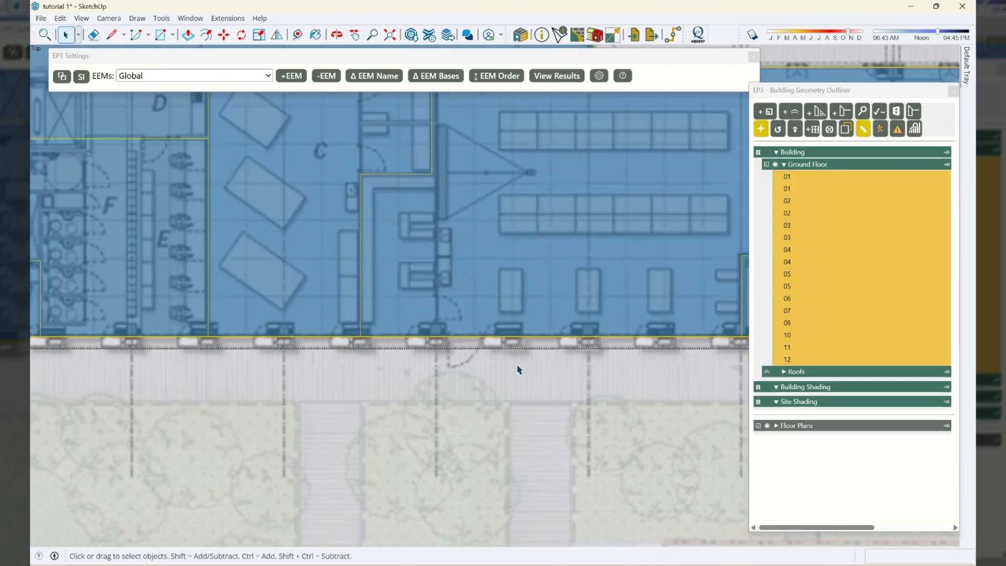
scroll(470, 413, down, 5)
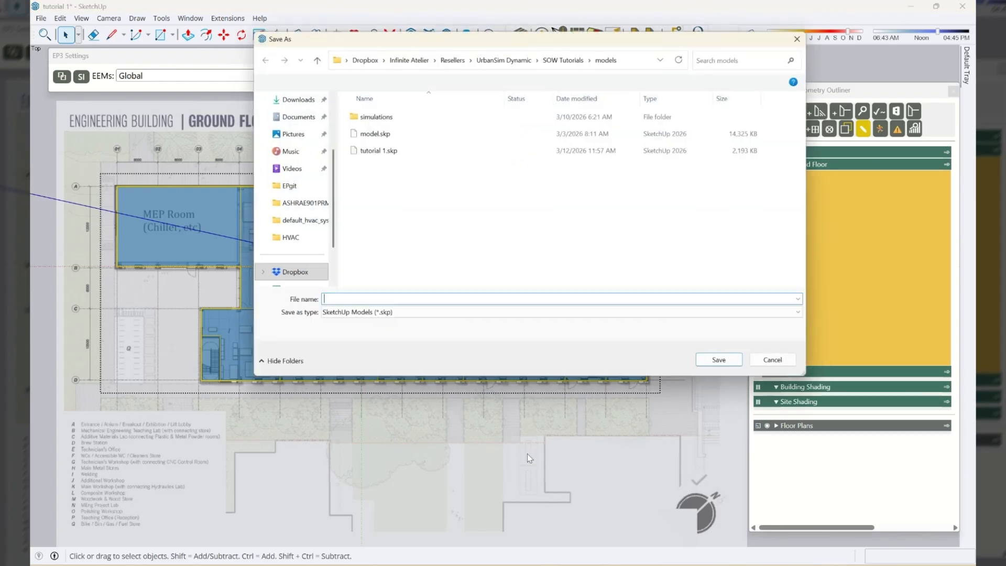
click(392, 151)
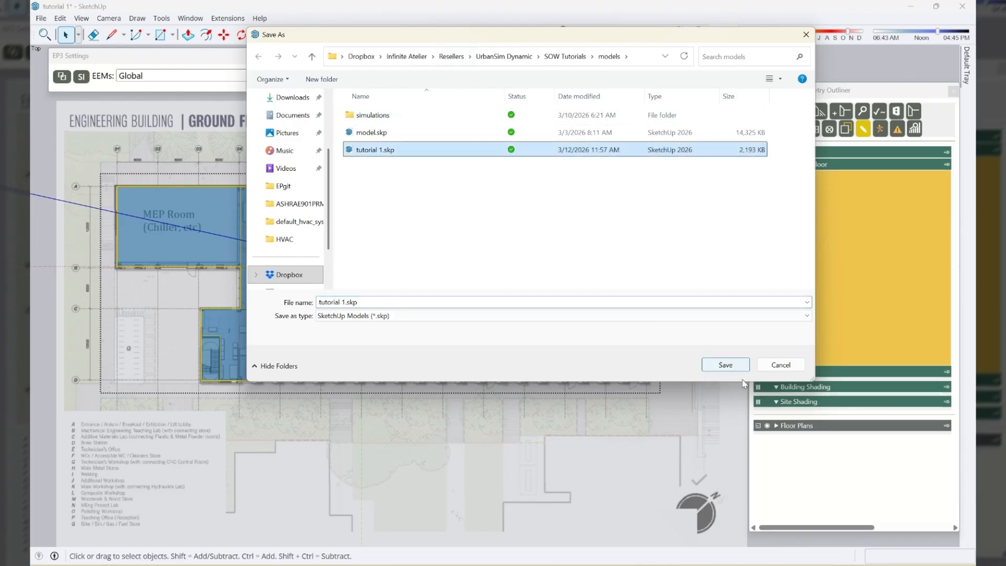
click(726, 365)
click(529, 290)
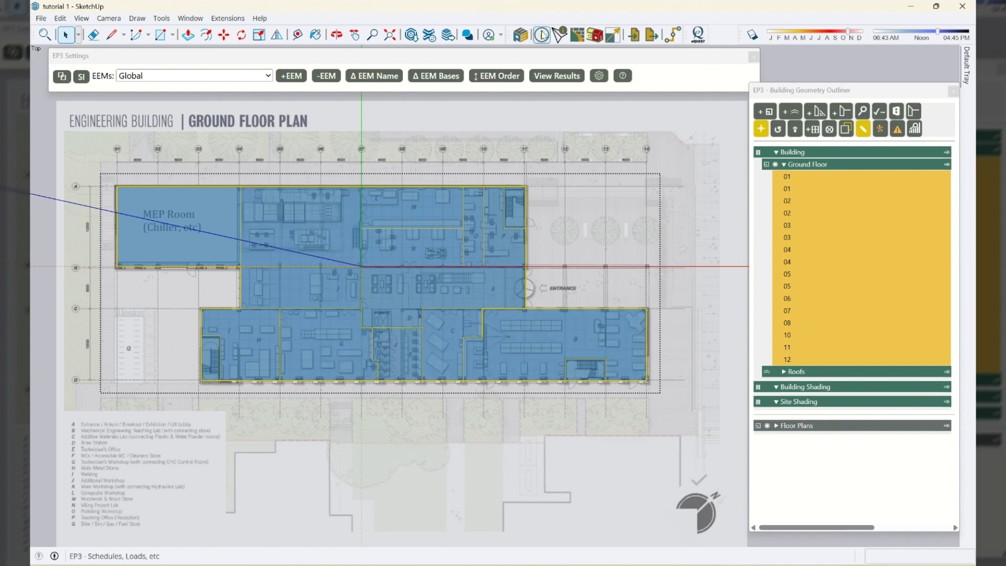
Step: Re-number the spaces of the Ground Floor through its EP3 object properties, and close the properties
click(560, 34)
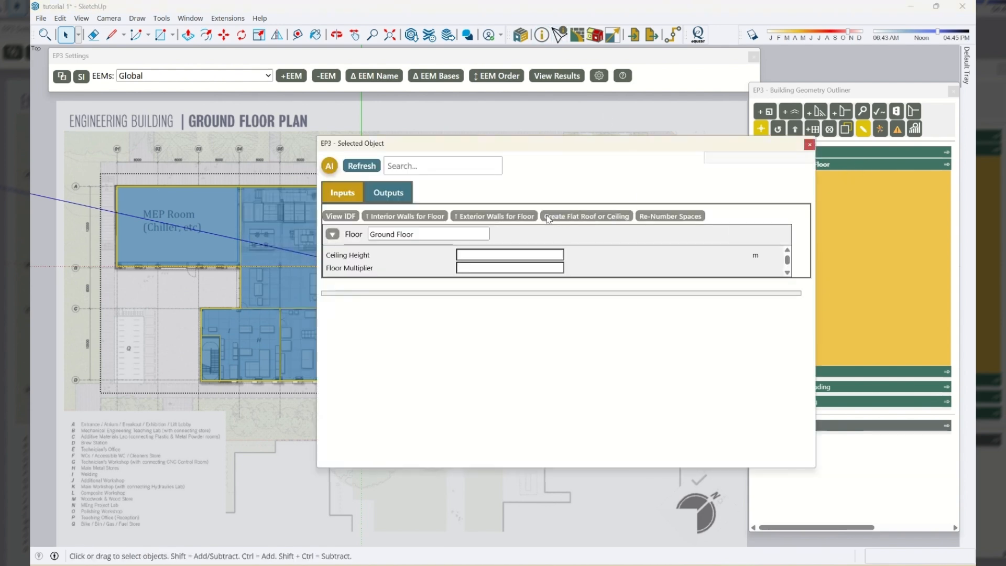
click(843, 164)
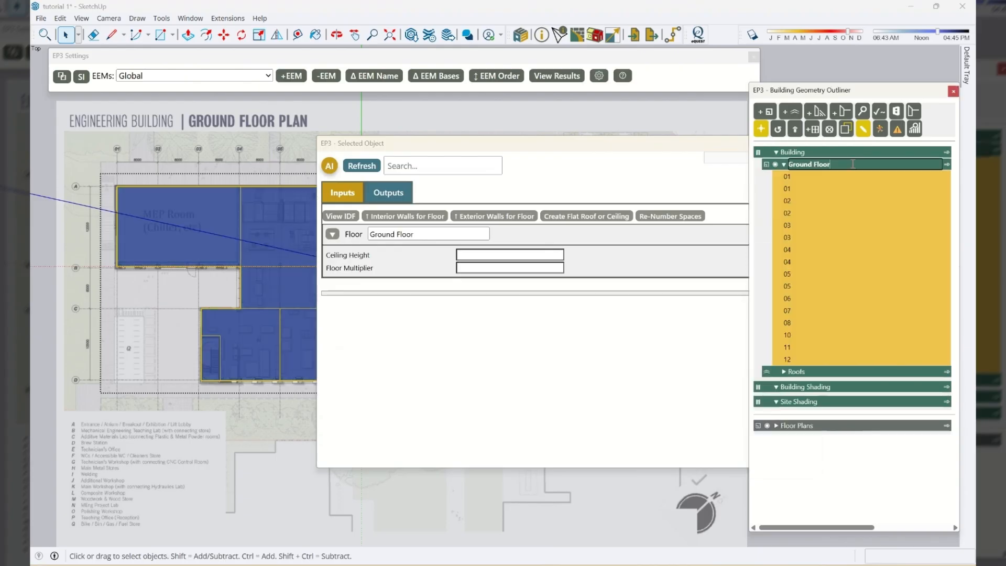
click(682, 217)
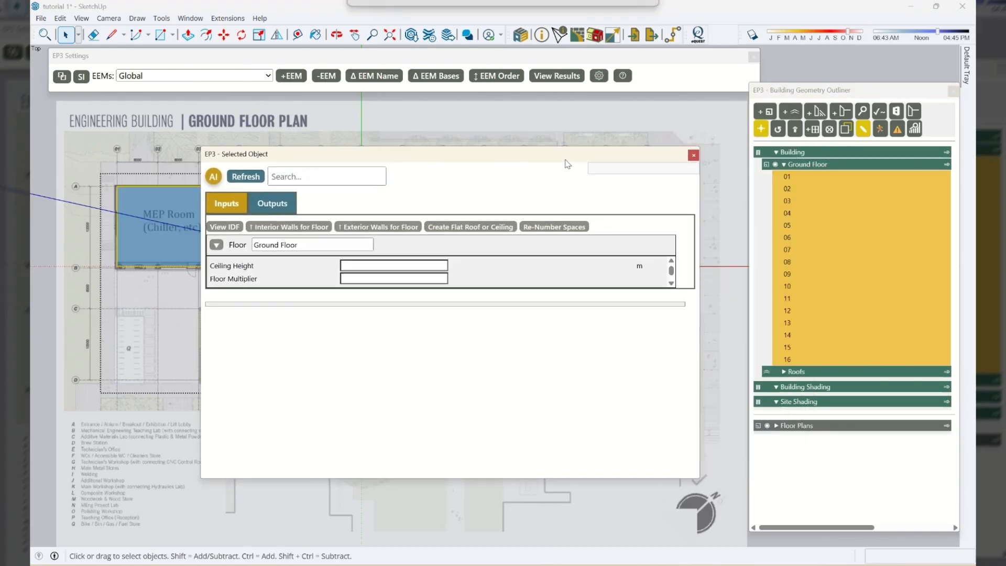
drag(575, 175, 584, 208)
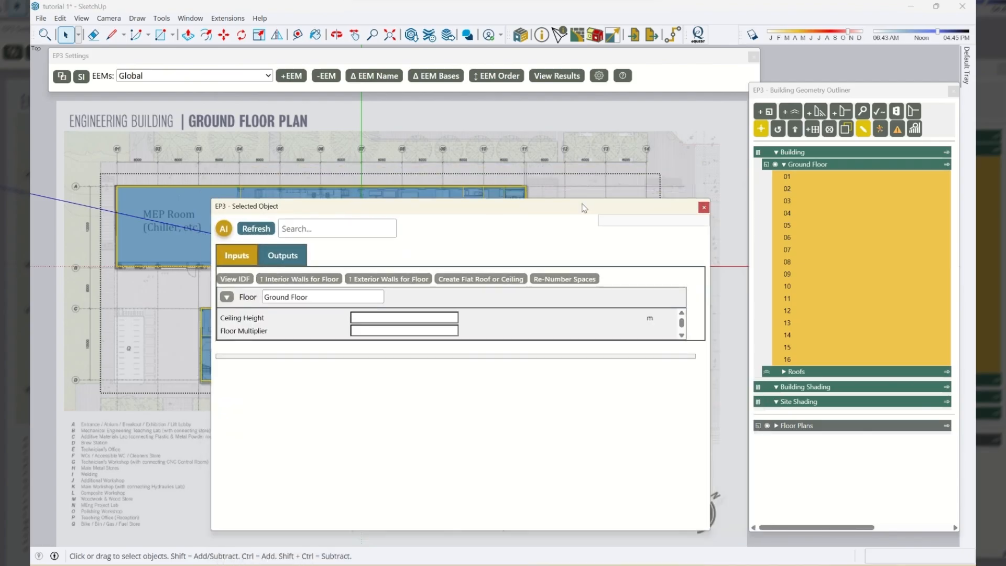
click(704, 208)
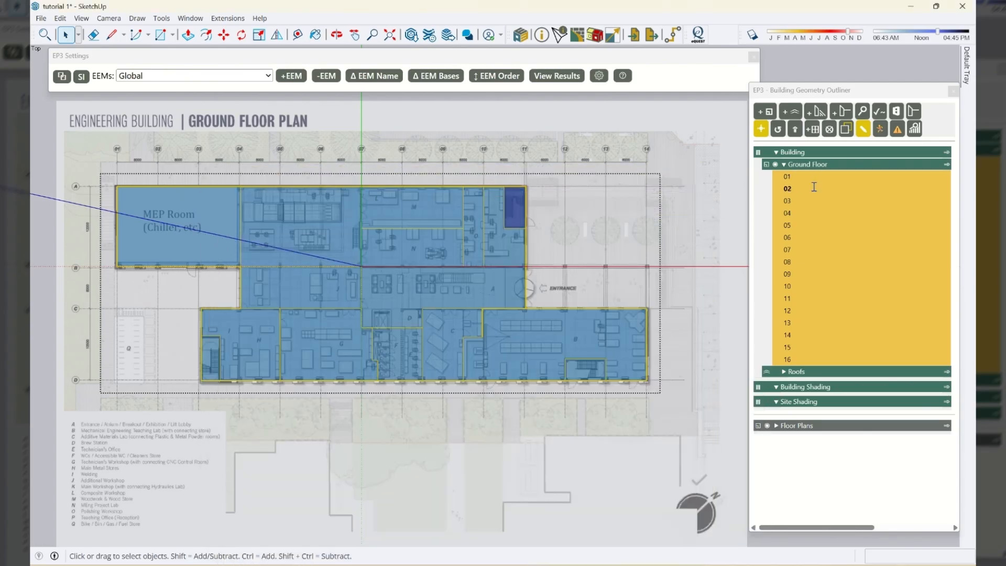
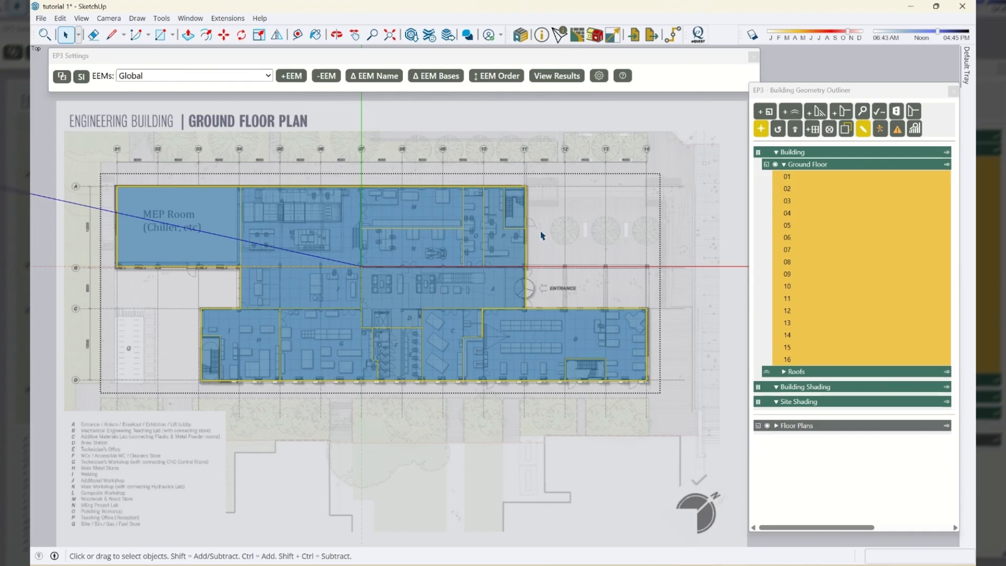
Step: Open the Ground Floor for editing and rename its three staircase spaces together as Stairs
click(520, 217)
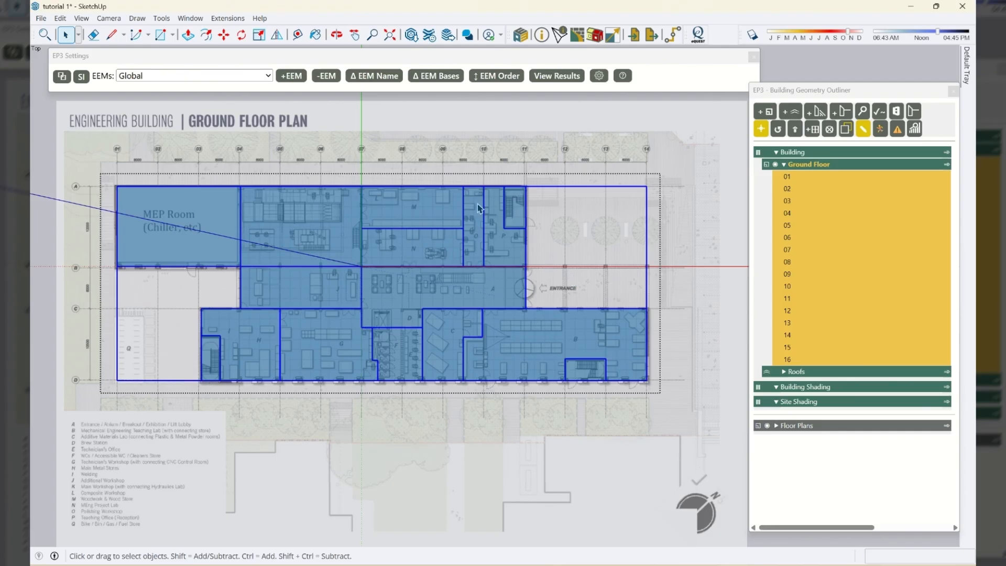
click(947, 165)
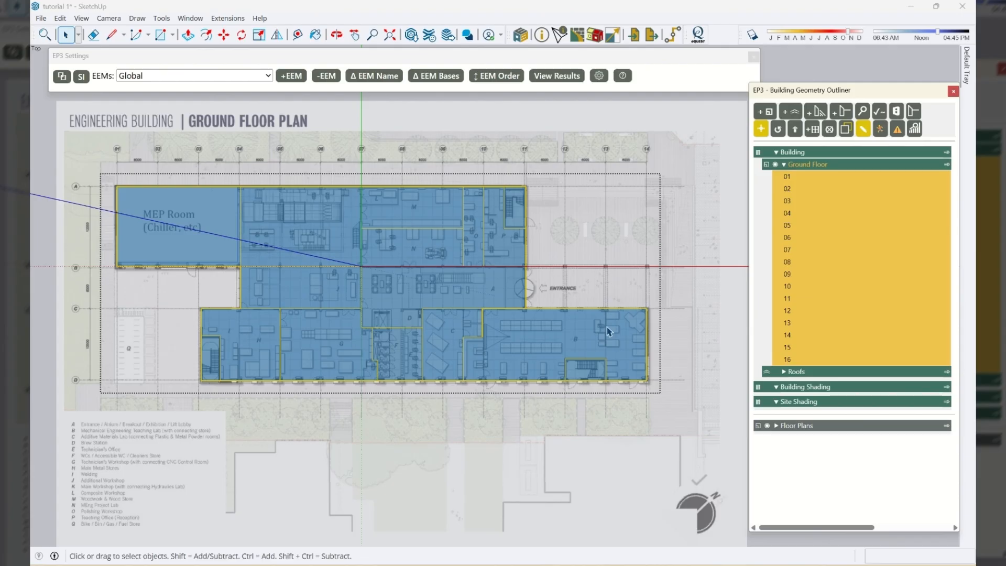
click(515, 210)
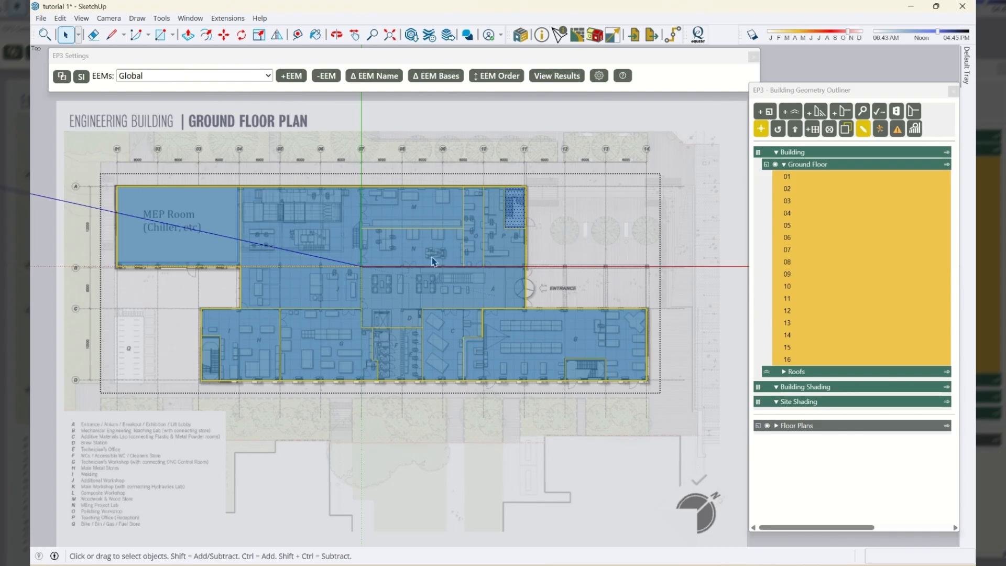
click(211, 361)
click(512, 223)
ctrl+click(213, 361)
ctrl+click(577, 370)
right_click(586, 374)
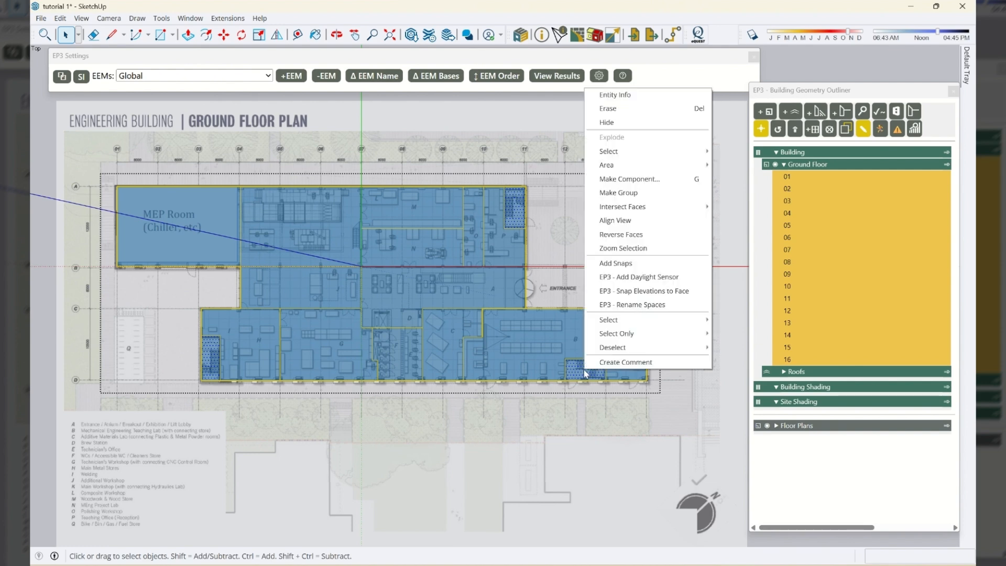
click(617, 305)
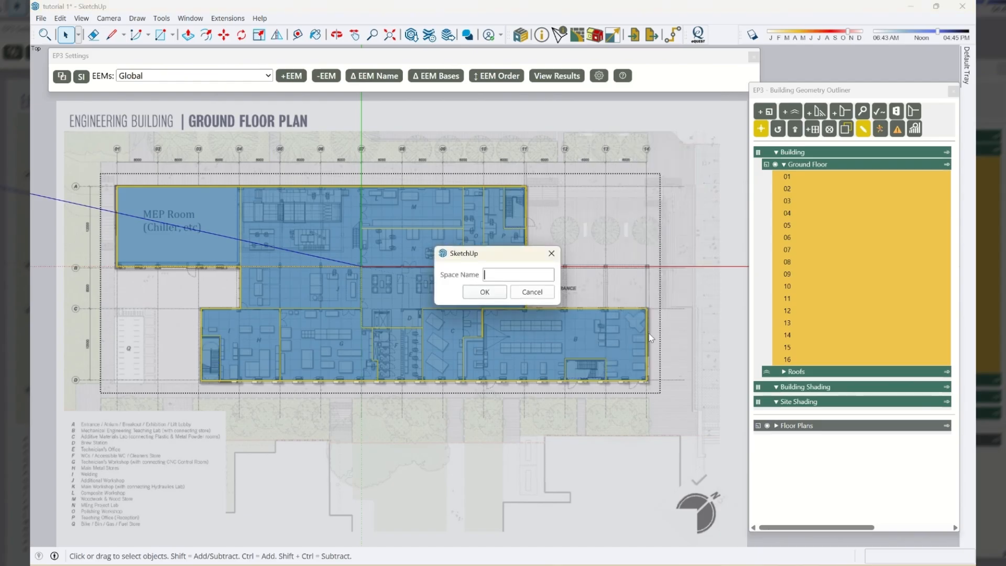
text(Stairs)
key(Return)
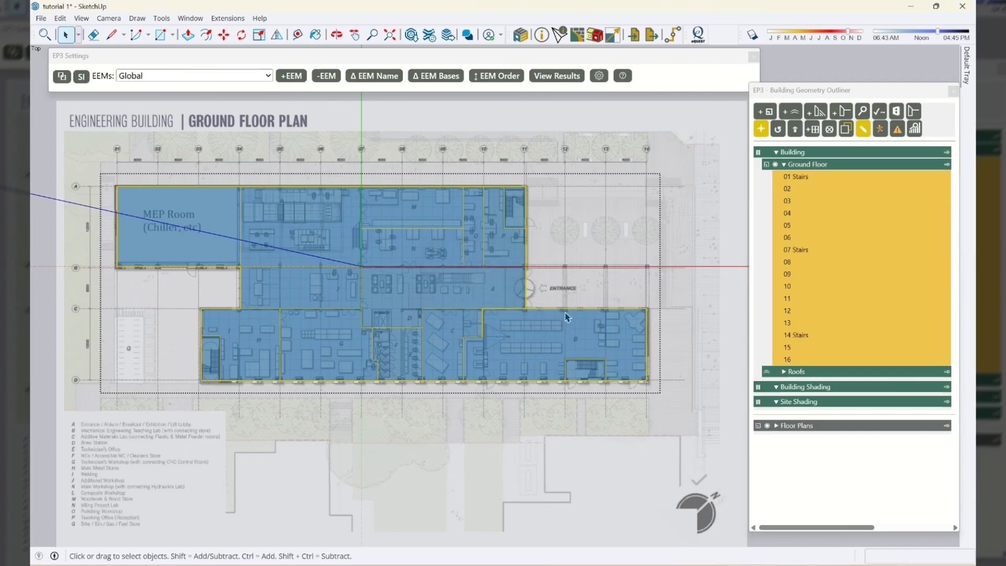
Step: Rename space A beside the entrance as Entry Lobby
click(455, 307)
right_click(456, 293)
click(517, 246)
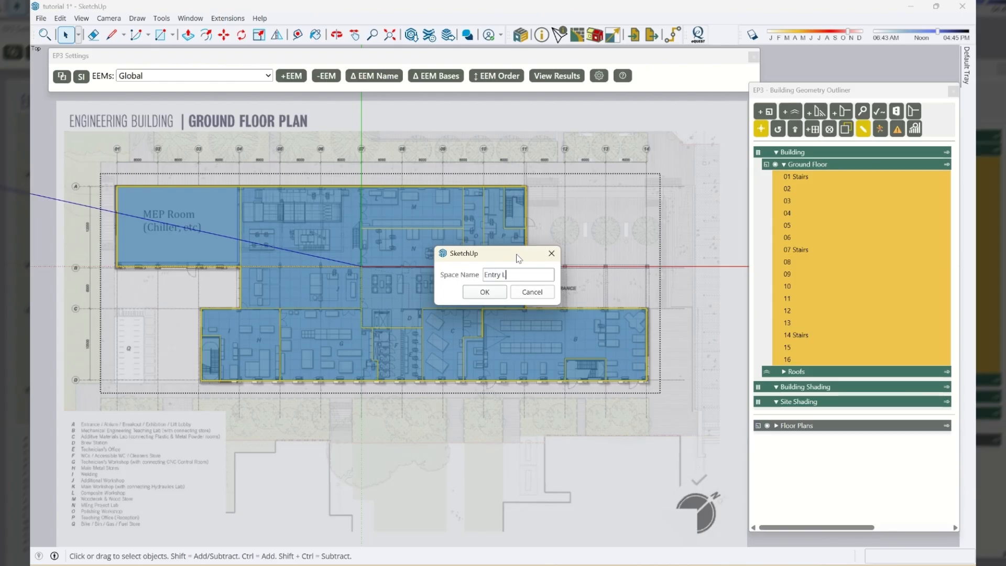
key(Return)
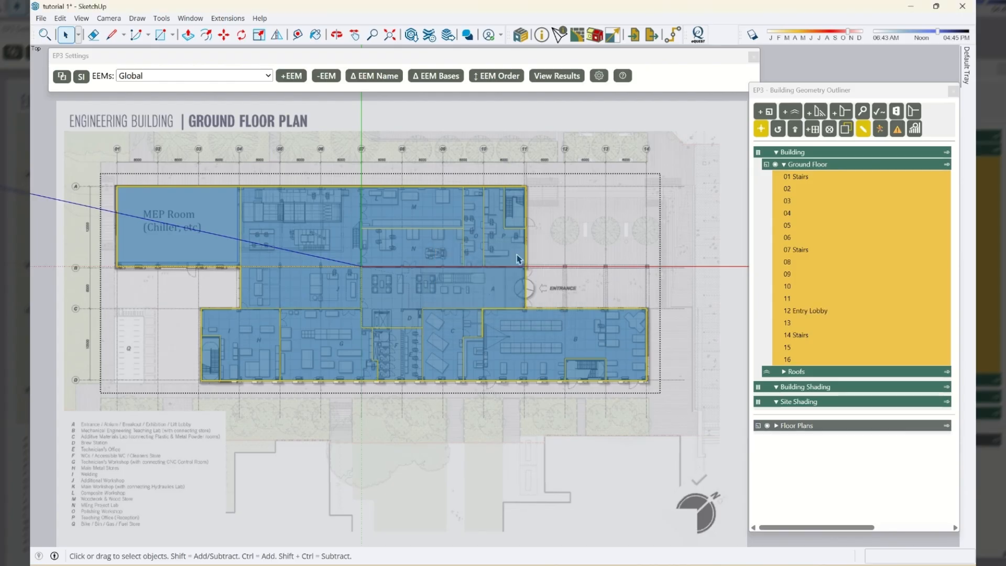
Step: Rename the MEP room space between grid lines A and B as MEP
click(159, 230)
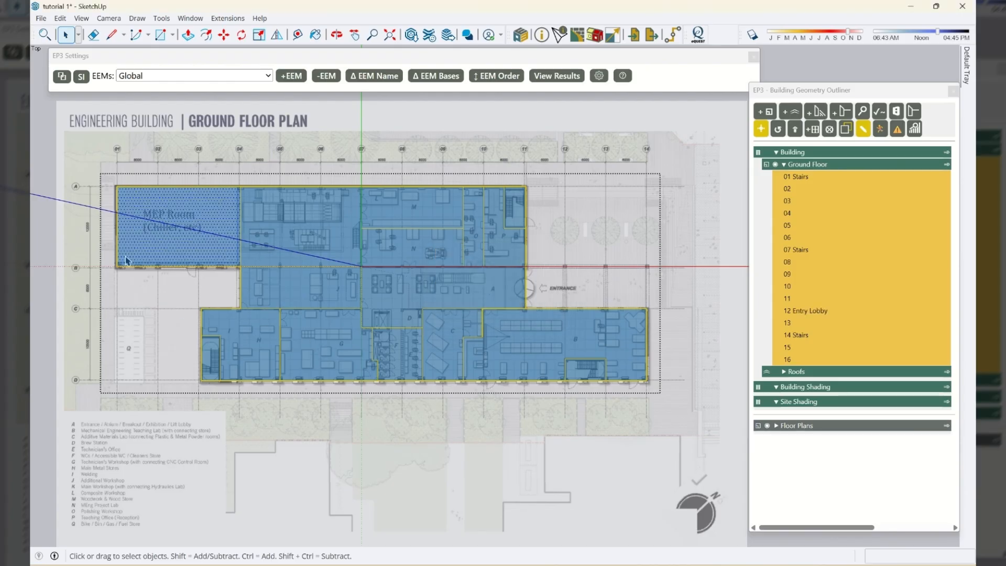
right_click(173, 223)
click(225, 465)
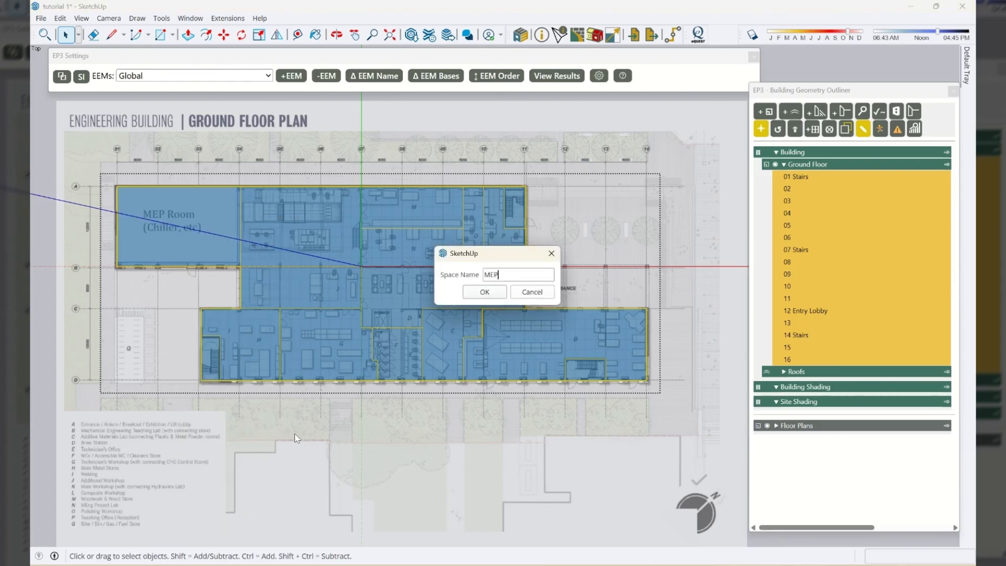
key(Return)
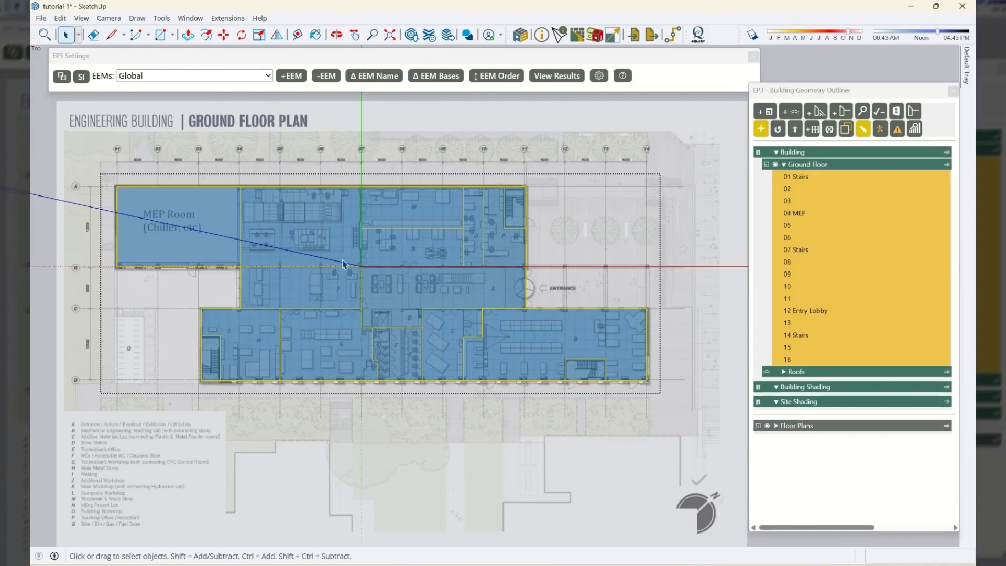
Step: Examine the plan's room legend and match its letters to the rooms on the ground floor
scroll(429, 210, down, 2)
scroll(147, 429, up, 5)
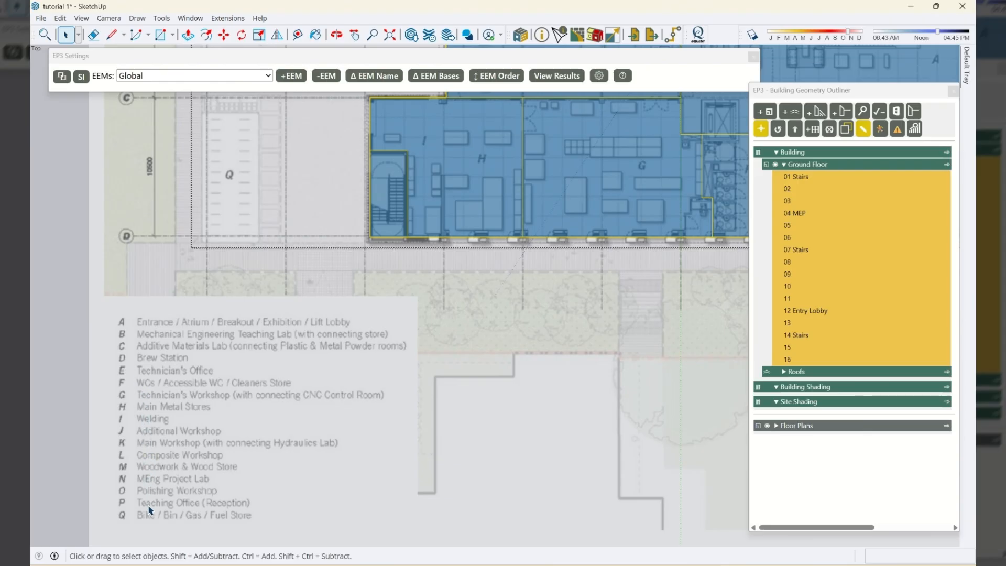
scroll(117, 515, down, 6)
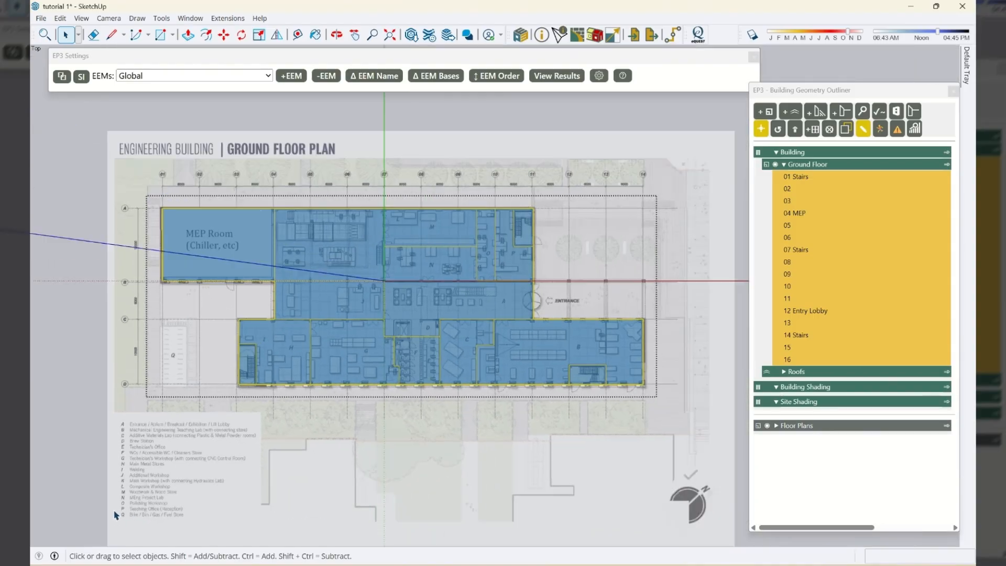
scroll(341, 290, up, 5)
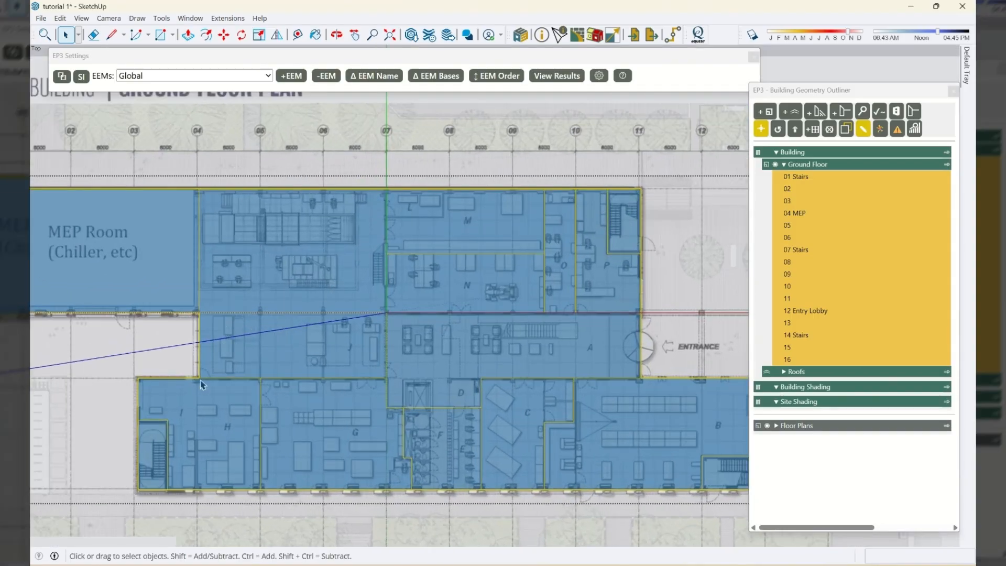
scroll(200, 387, down, 1)
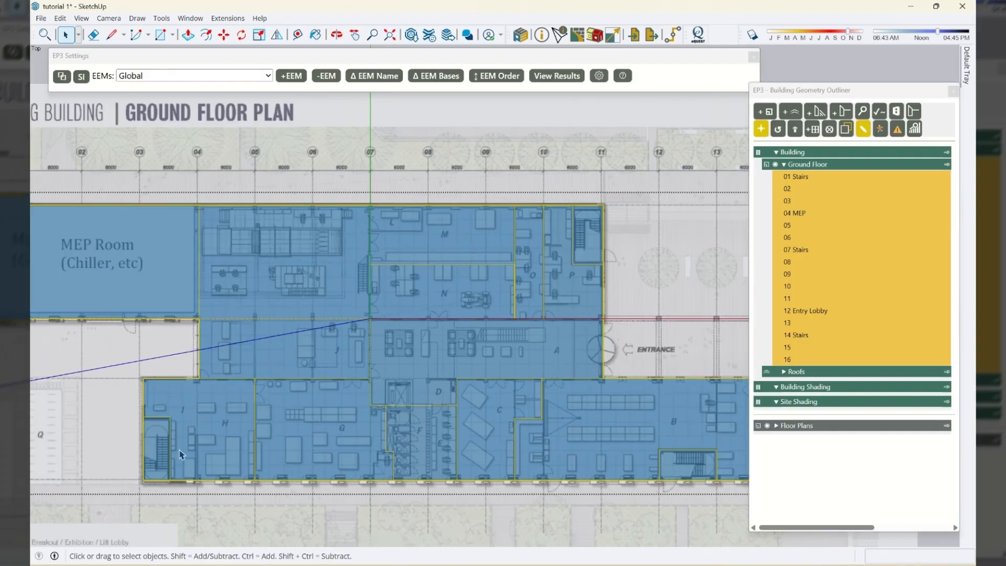
scroll(135, 380, down, 1)
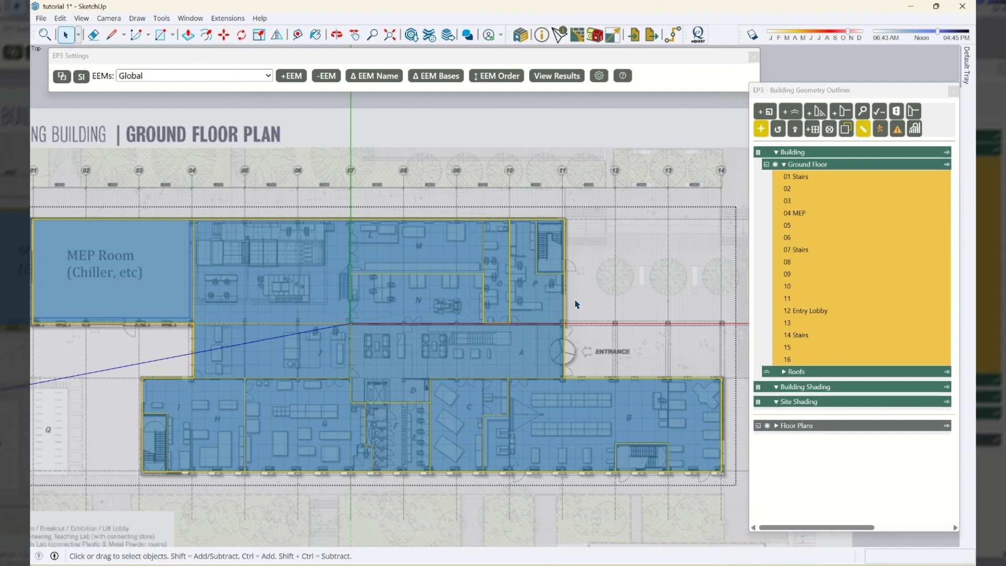
Step: Rename teaching office space P, next to the staircase above the entrance, as Office
click(545, 305)
scroll(350, 460, up, 2)
scroll(351, 460, up, 3)
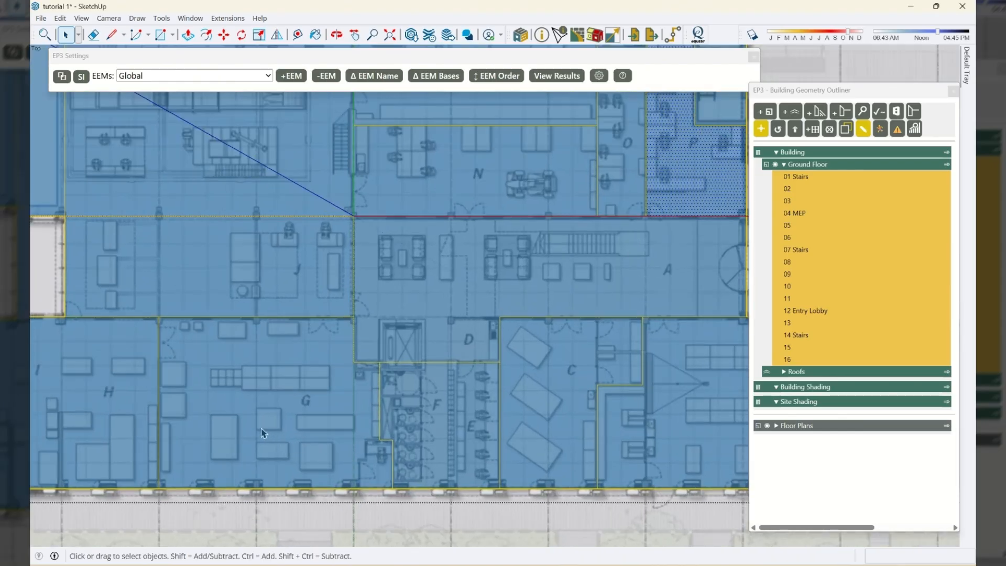
scroll(259, 416, down, 3)
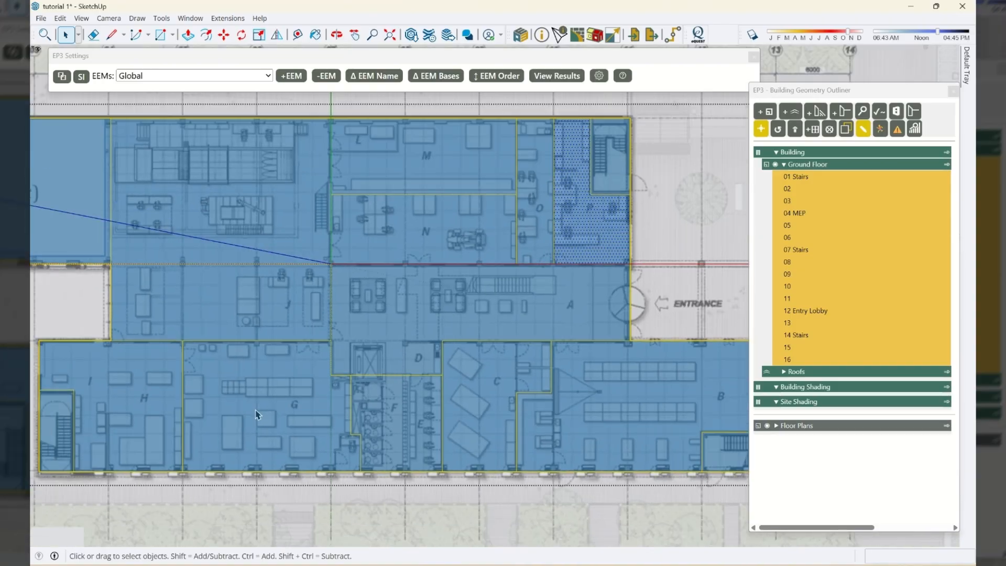
scroll(404, 397, down, 2)
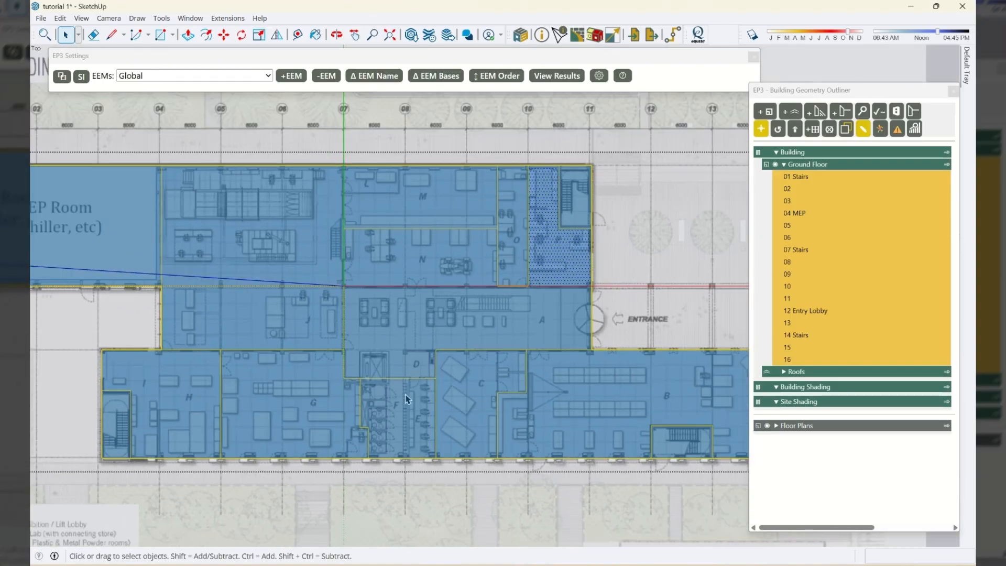
scroll(235, 388, down, 2)
scroll(548, 409, up, 3)
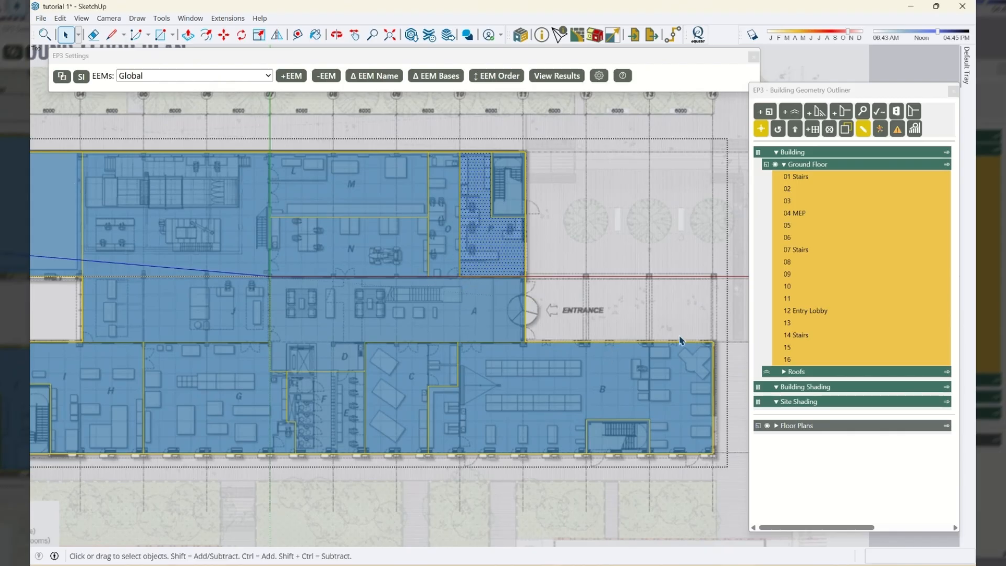
scroll(680, 340, down, 1)
right_click(498, 240)
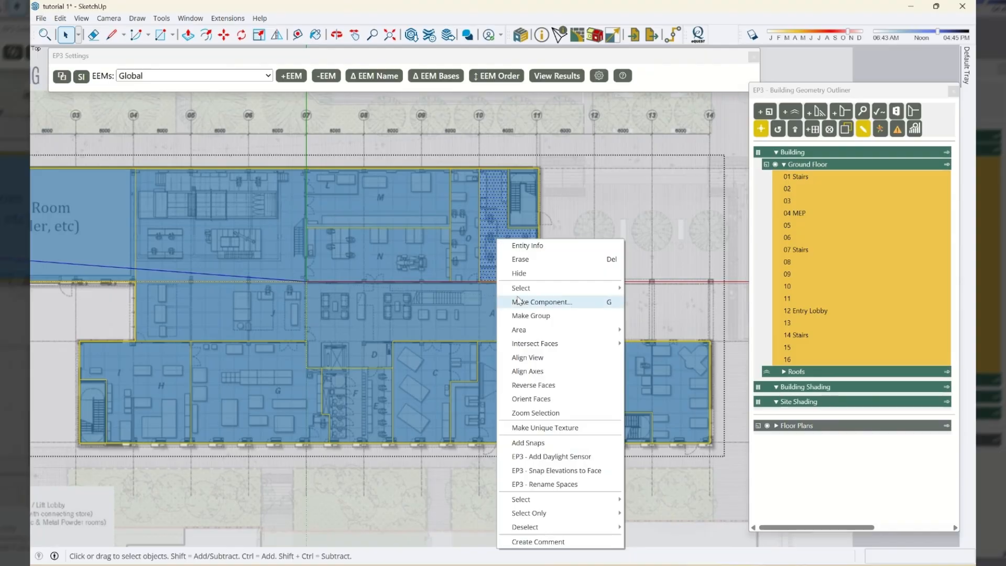
click(560, 486)
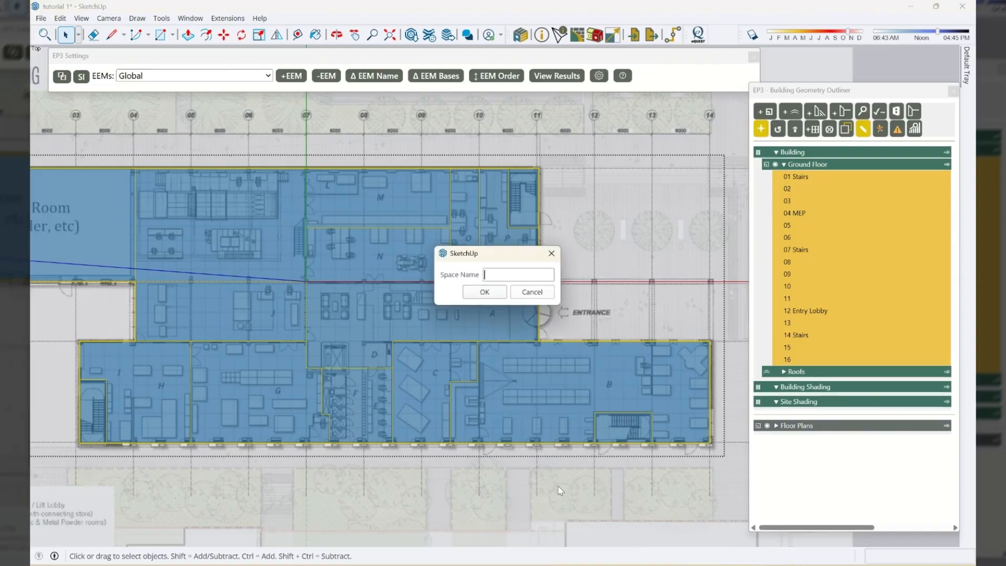
key(Return)
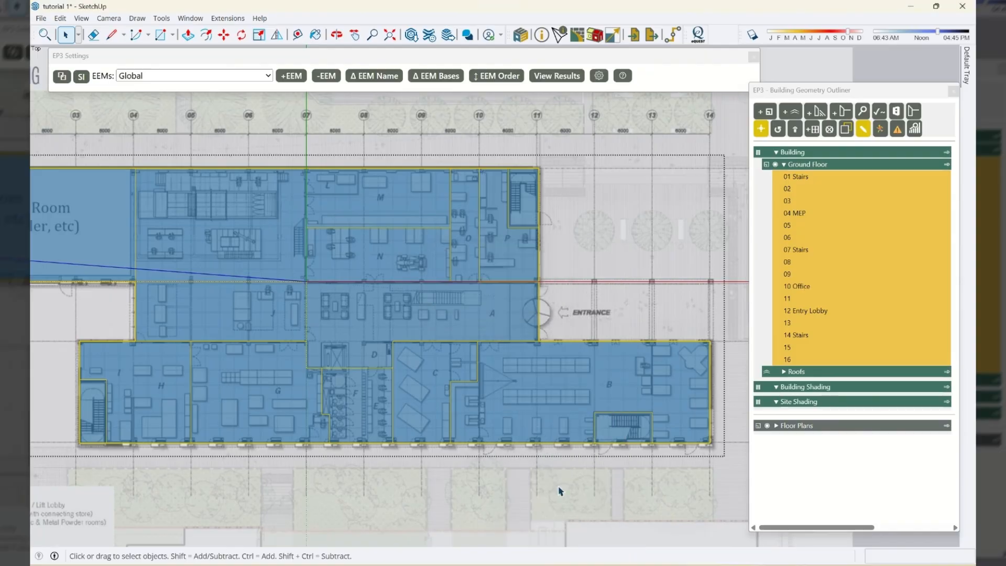
Step: Rename spaces B, C, G, H, J, M, N, O and the large workshop beside the MEP room together as Lab
click(534, 398)
shift+click(424, 371)
shift+click(256, 402)
ctrl+click(167, 374)
ctrl+click(224, 309)
ctrl+click(237, 236)
ctrl+click(385, 213)
ctrl+click(389, 263)
ctrl+click(469, 262)
right_click(469, 259)
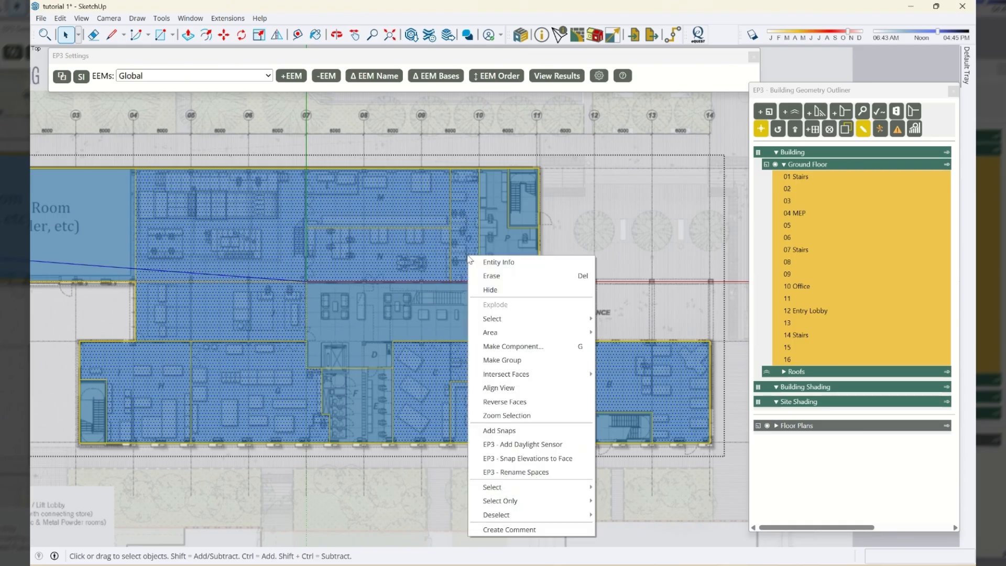
click(524, 460)
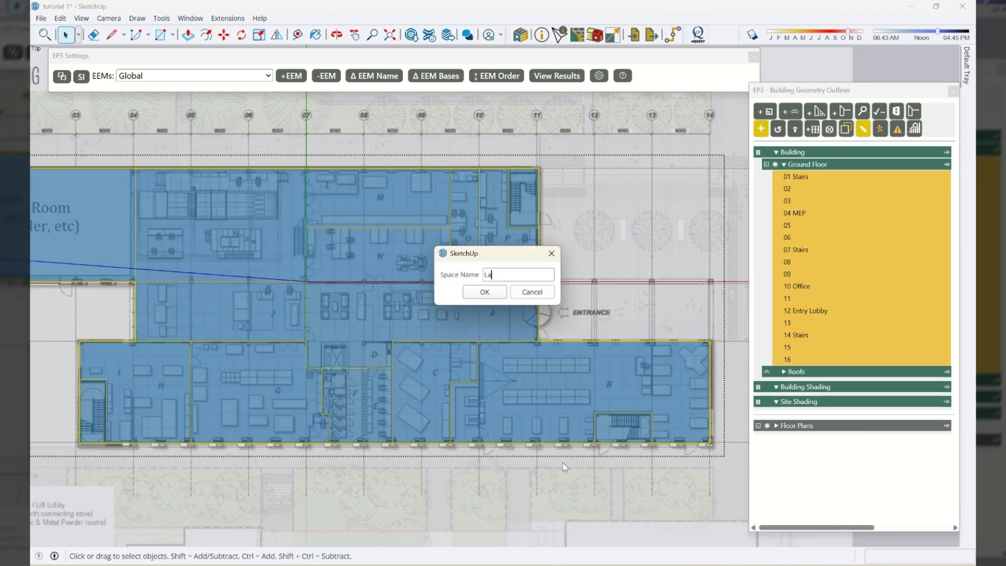
key(Return)
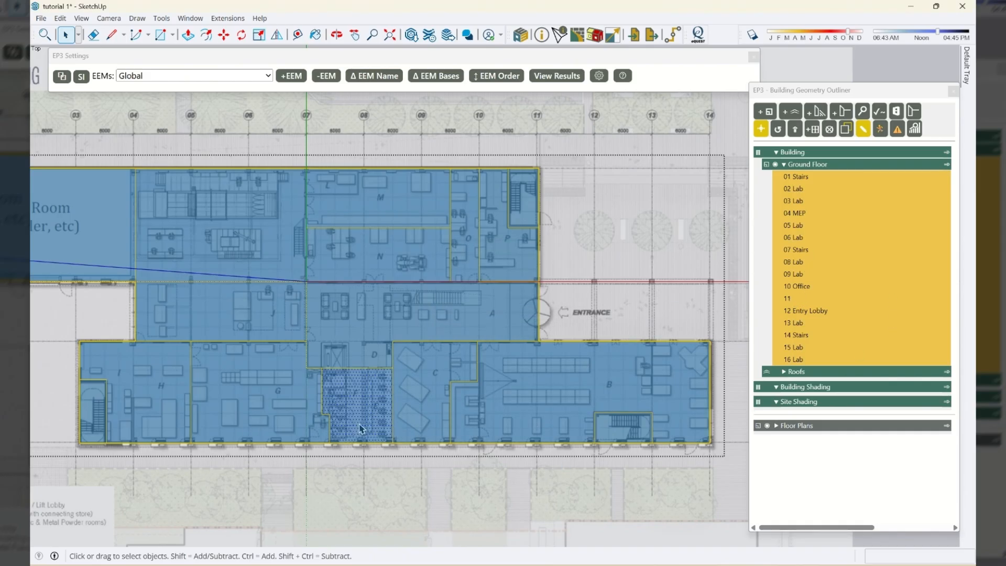
Step: Rename the WC space F, numbered 11 on the Ground Floor, as Lav
double_click(836, 299)
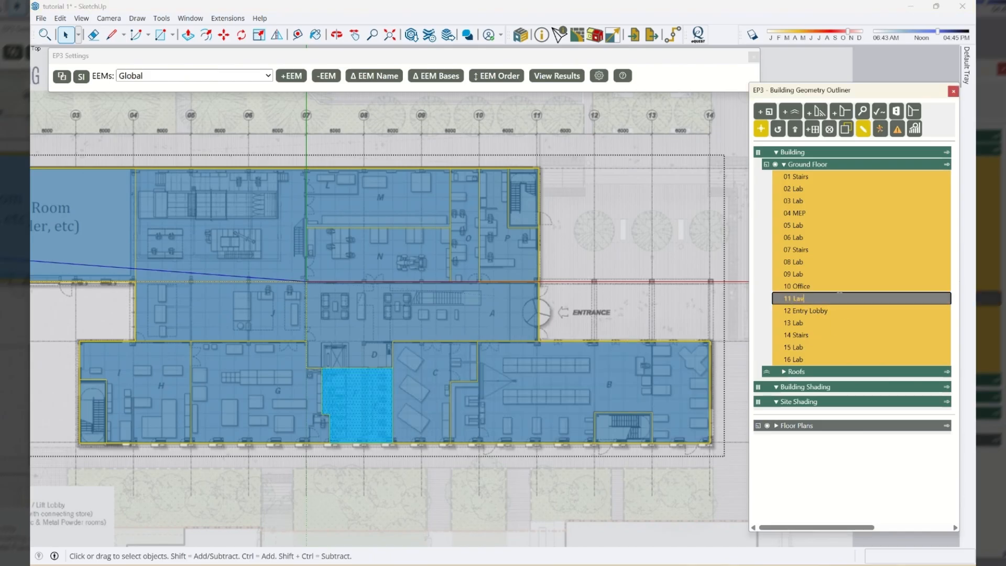
key(Return)
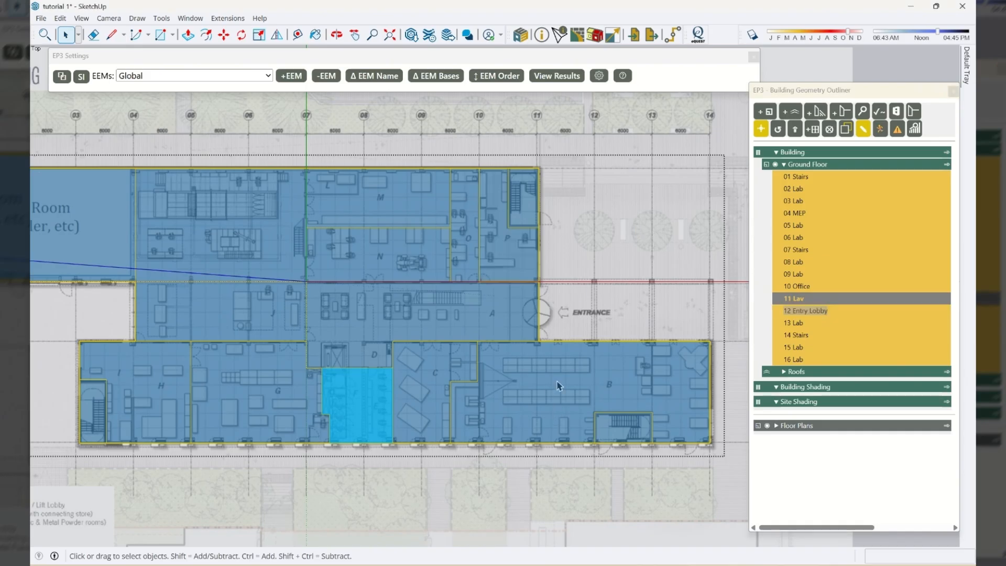
Step: Select the large lab space in the ground floor's east wing and save the model
click(559, 386)
key(ctrl+s)
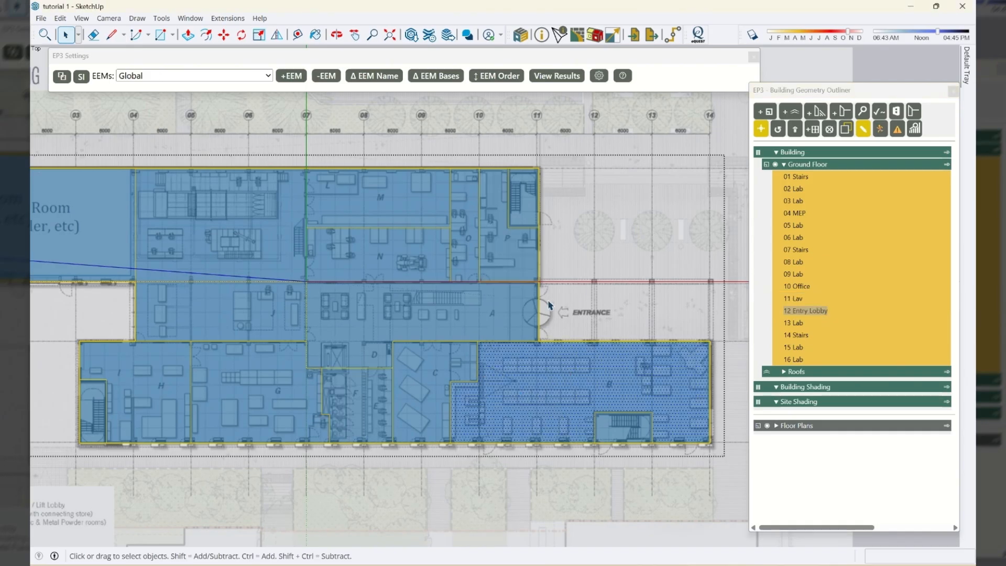
Step: Import S Elevation.png as an image and place it flat on the ground just north of the ground floor plan
scroll(549, 304, down, 2)
drag(483, 178, 646, 304)
key(space)
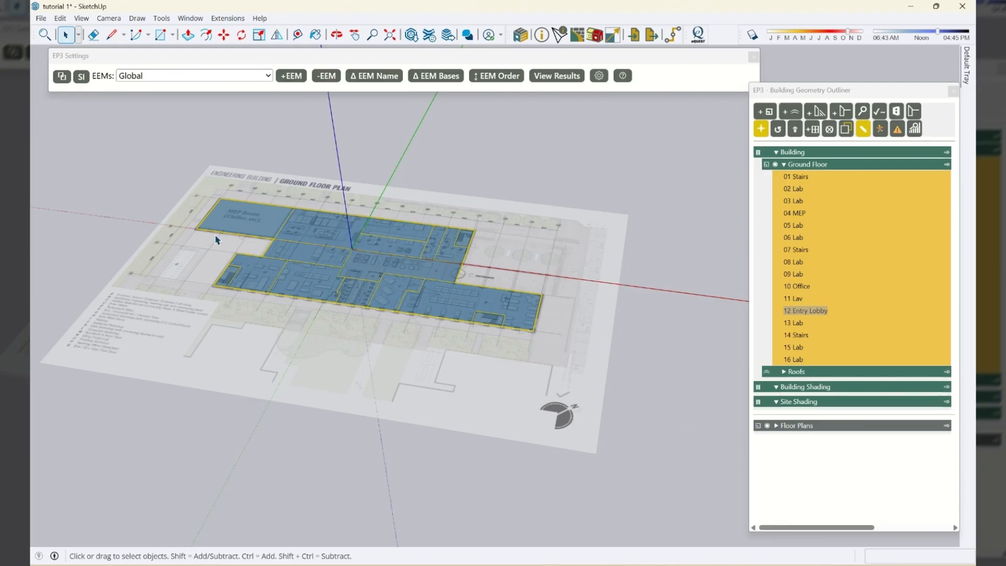
click(544, 435)
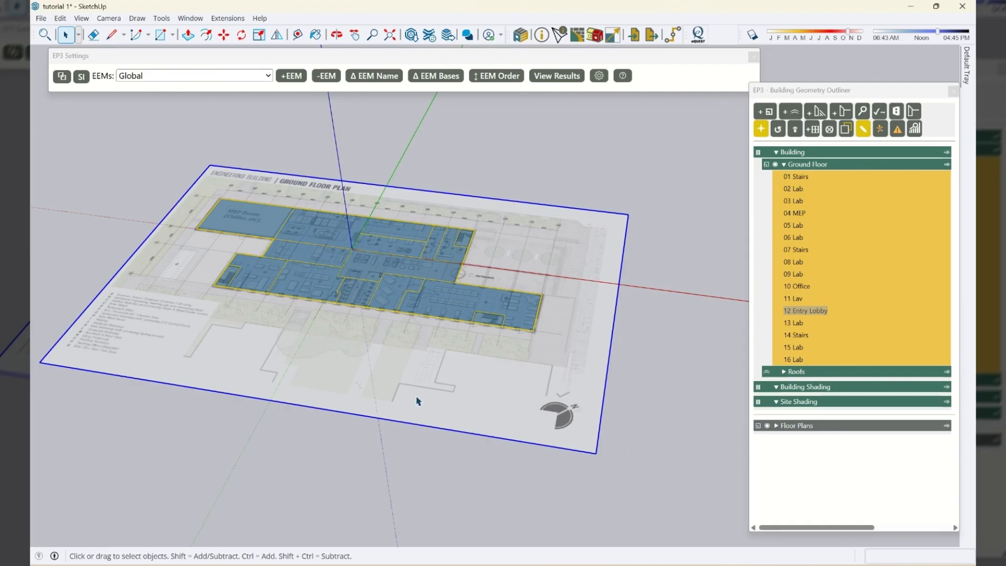
click(40, 19)
click(109, 175)
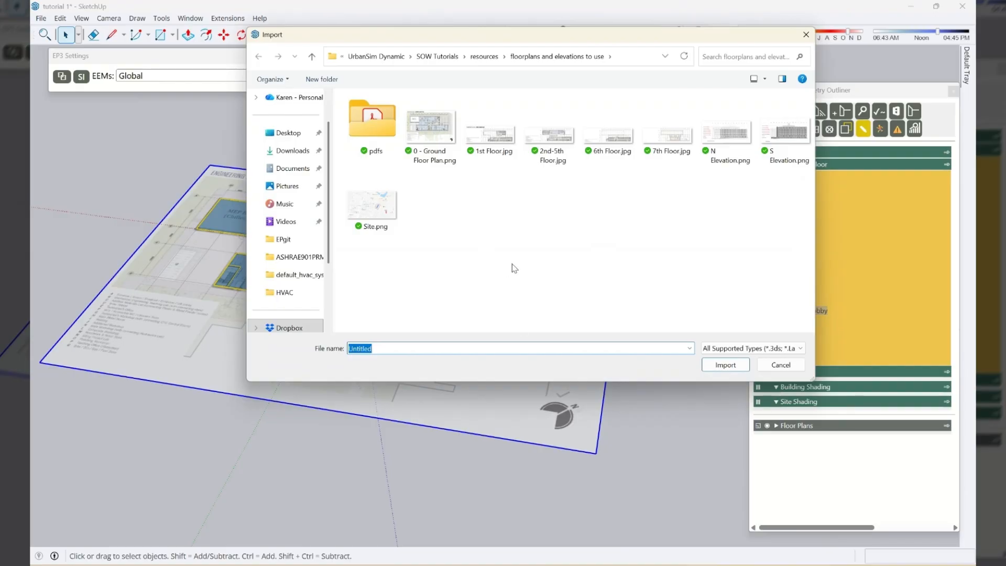
click(800, 128)
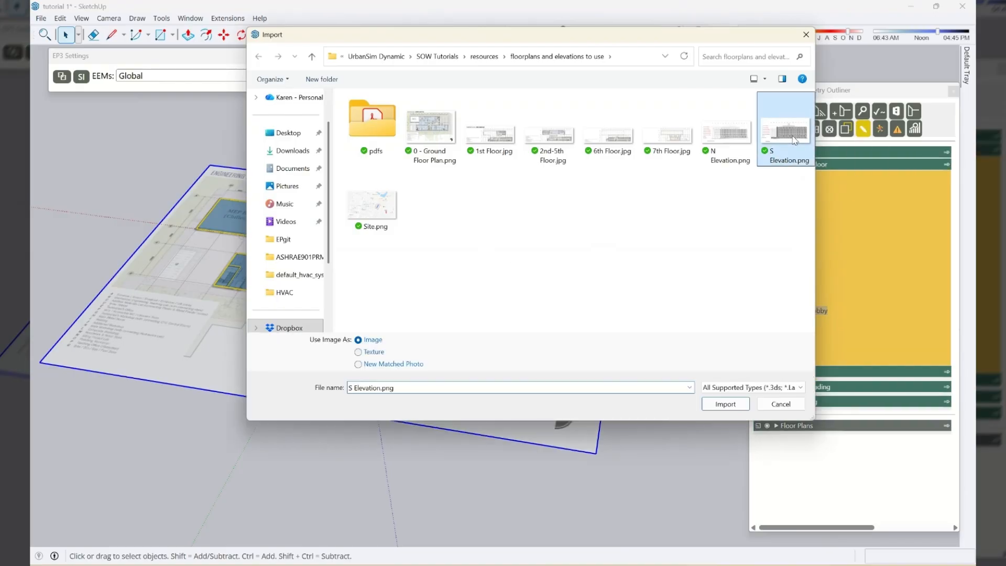
click(726, 404)
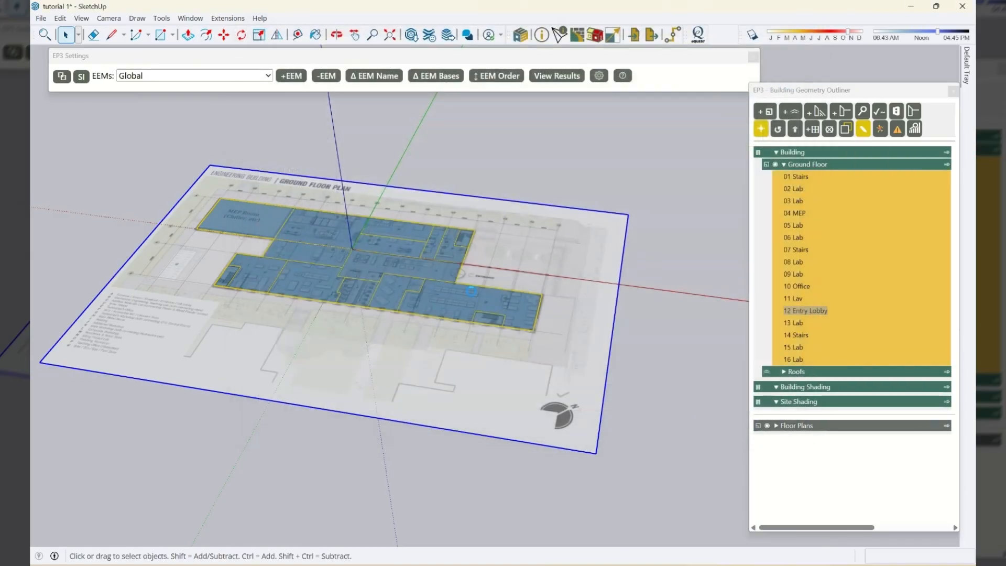
scroll(174, 342, down, 2)
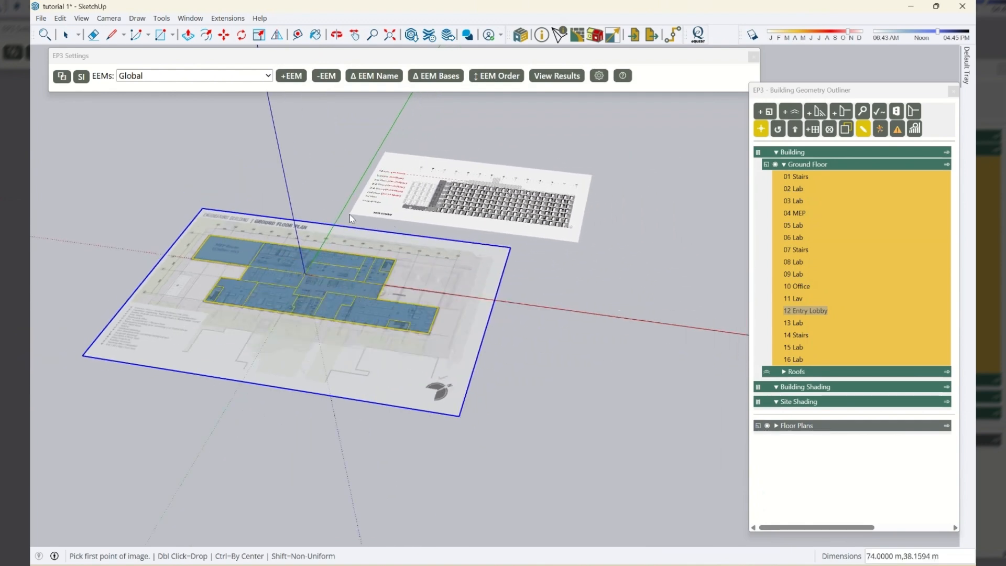
click(352, 212)
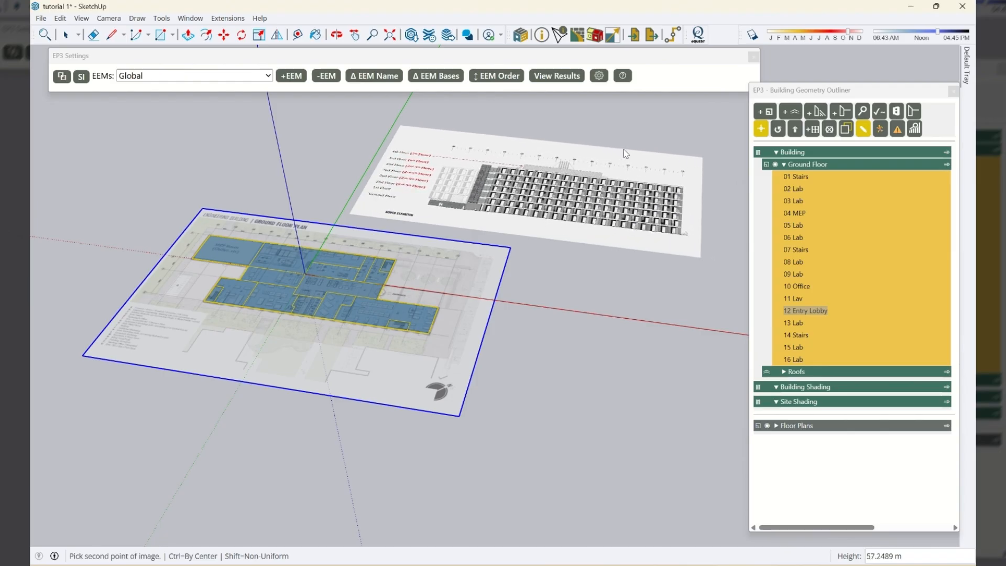
click(580, 152)
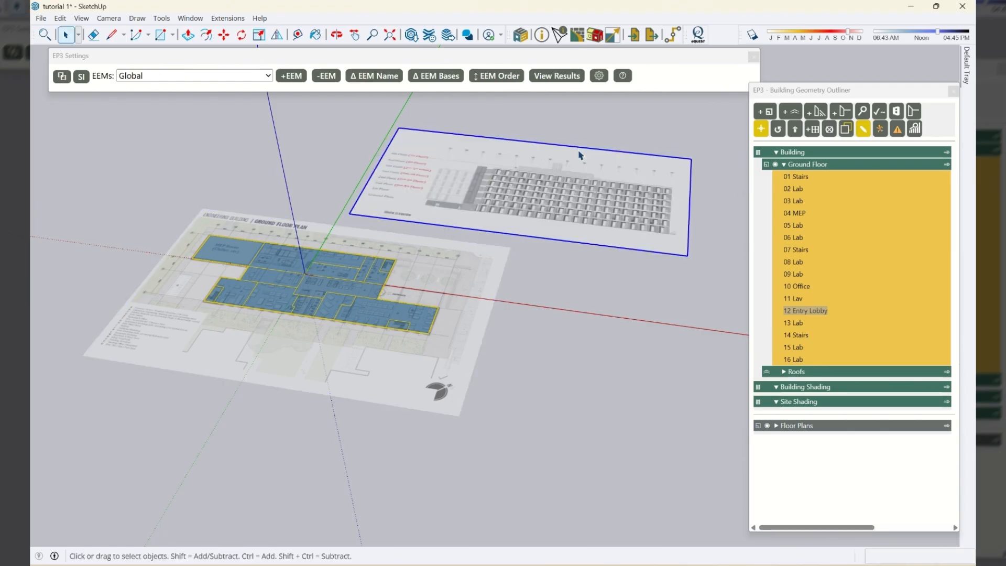
Step: Draw a reference line about 78.5 m long on the south elevation image from gridline 01 to gridline 14
middle_drag(229, 252, 292, 444)
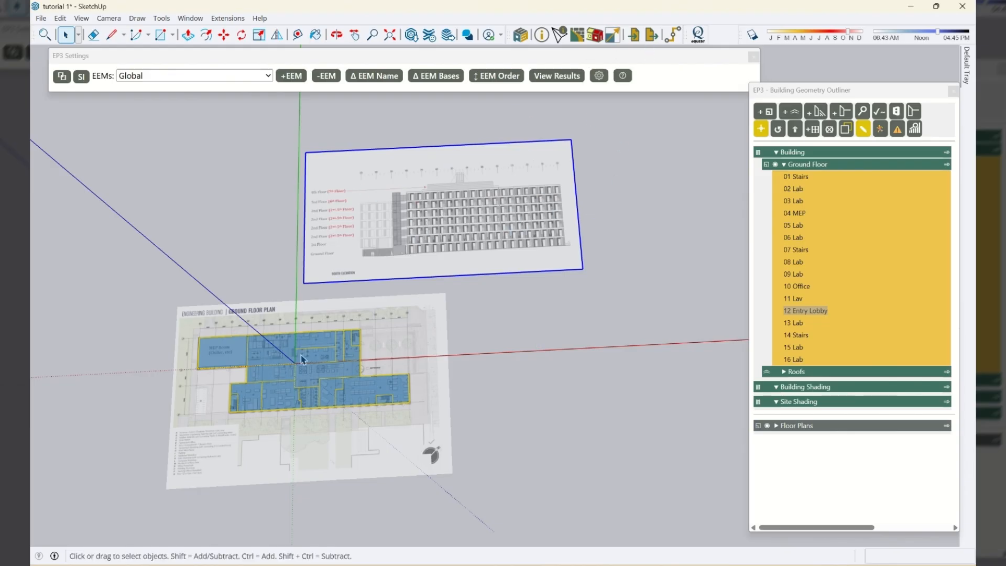
scroll(391, 180, up, 5)
scroll(315, 205, down, 3)
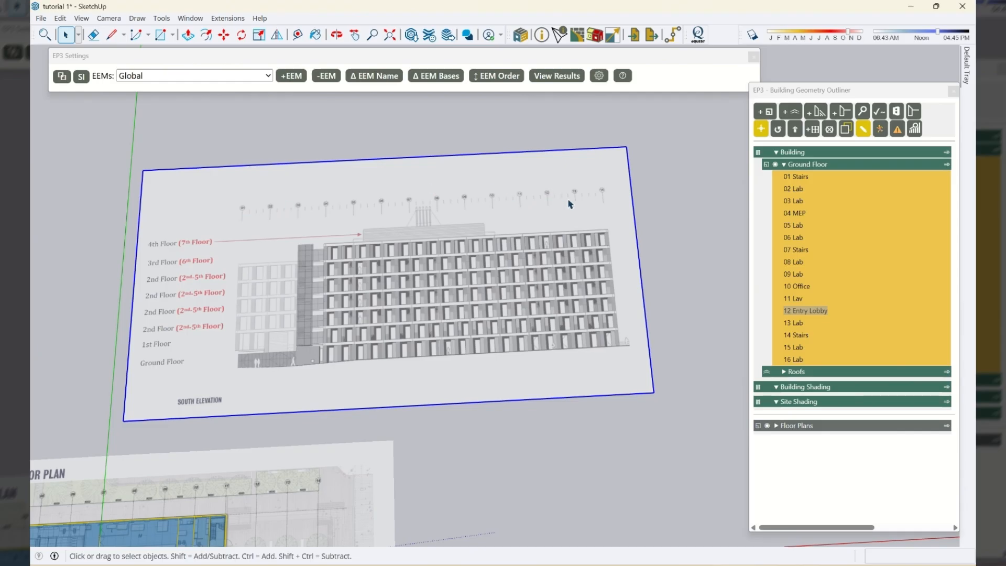
mouse_move(381, 376)
middle_down()
mouse_move(427, 348)
mouse_move(415, 445)
mouse_move(409, 430)
middle_up()
scroll(268, 155, up, 5)
scroll(237, 224, up, 6)
key(l)
scroll(242, 160, up, 2)
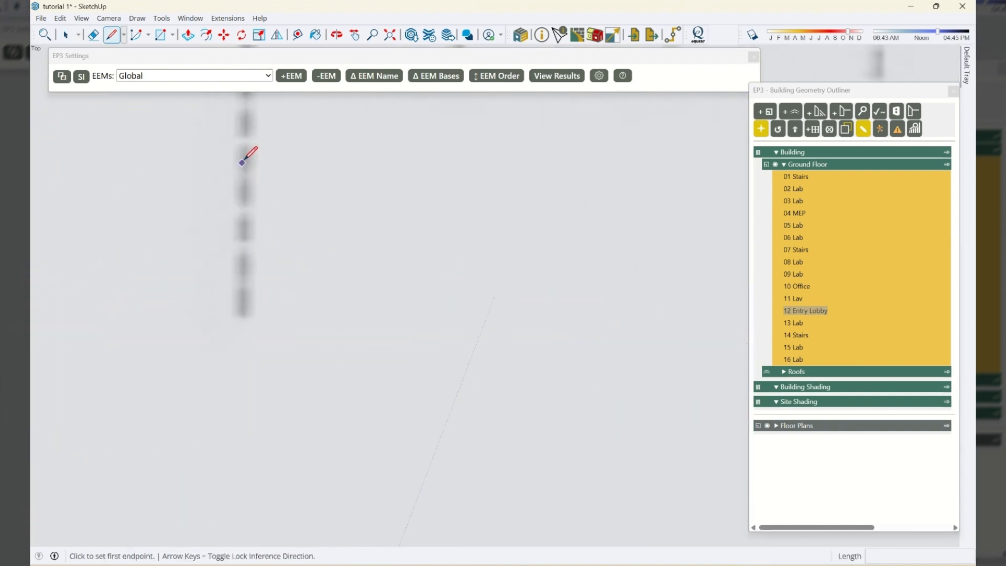
click(243, 158)
scroll(202, 164, down, 5)
scroll(95, 255, down, 8)
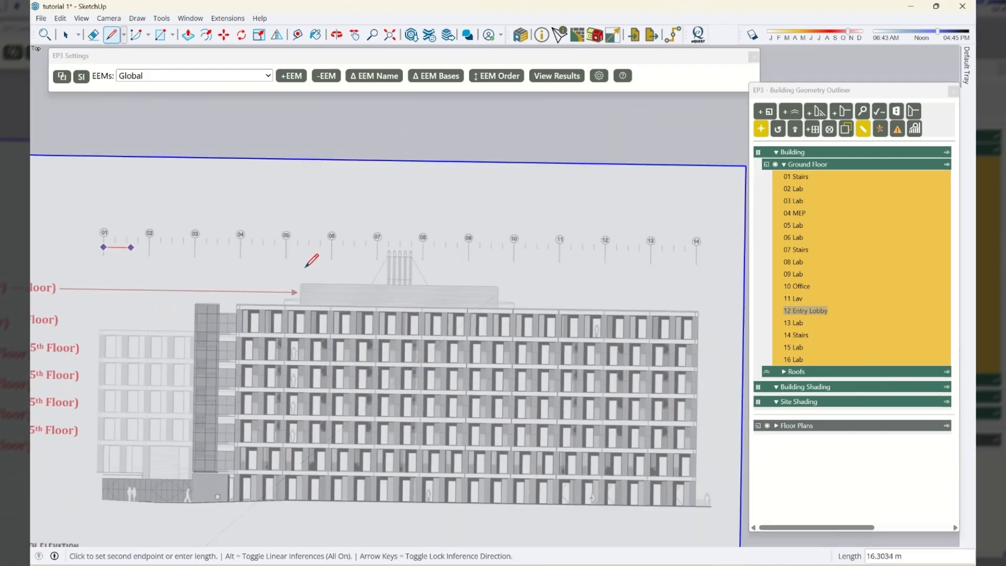
scroll(705, 254, up, 4)
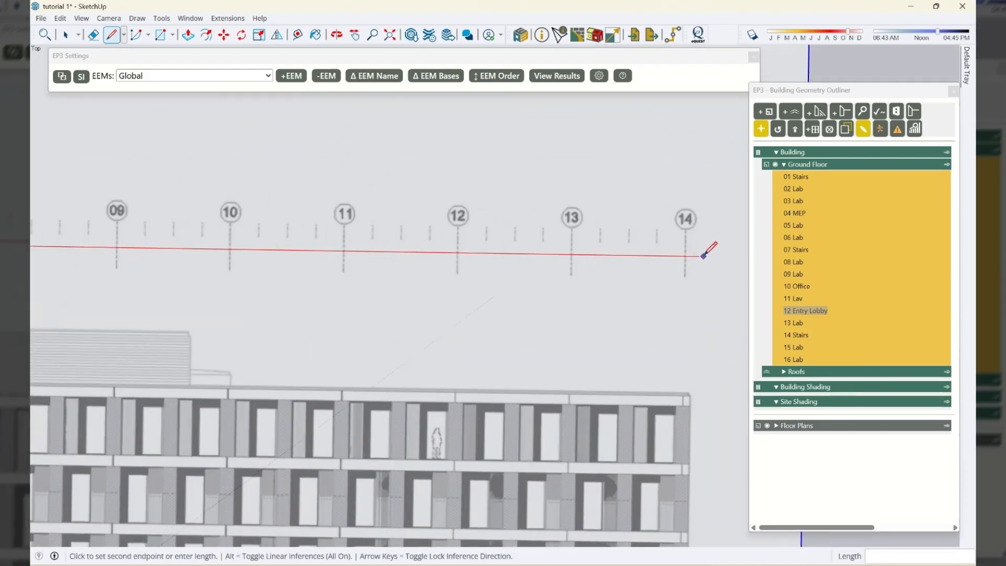
scroll(705, 254, up, 4)
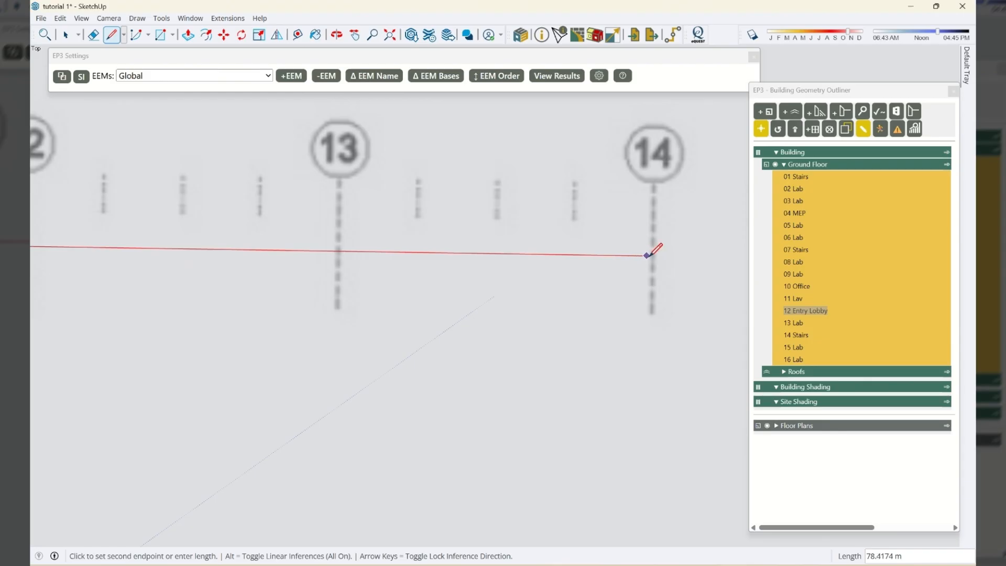
scroll(648, 253, up, 5)
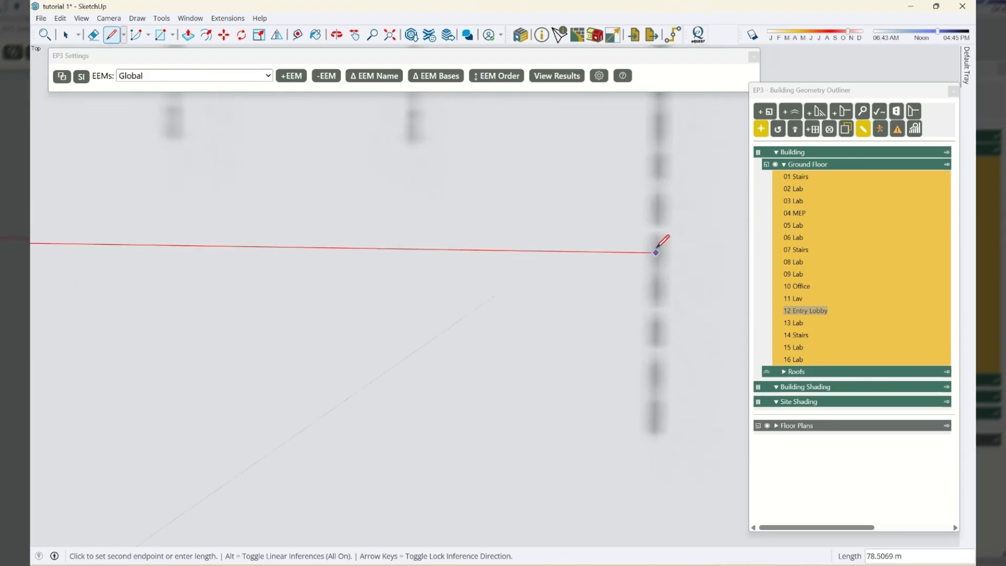
click(656, 253)
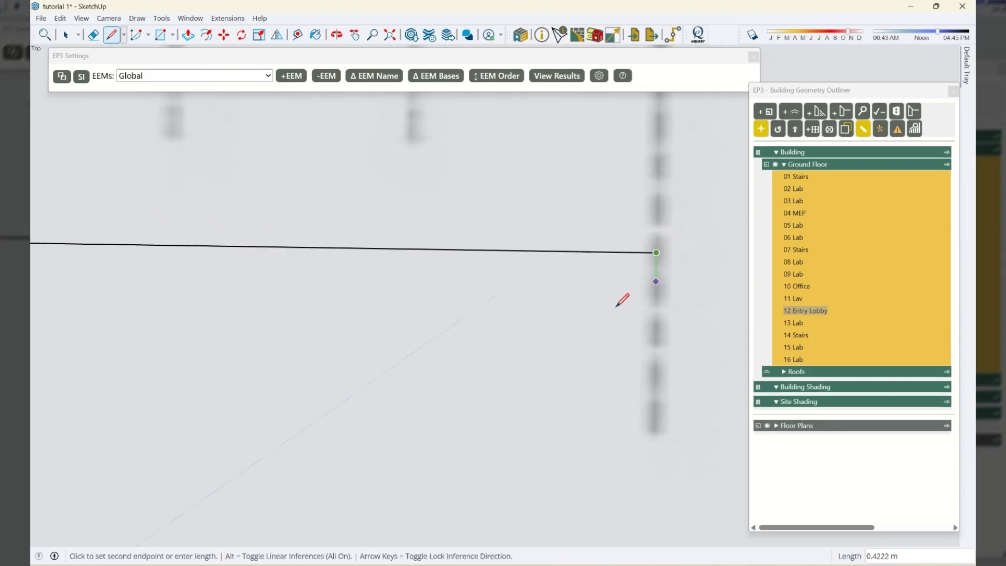
key(space)
Step: Scale the south elevation image by its reference line to a desired length of 78 m
scroll(593, 290, down, 2)
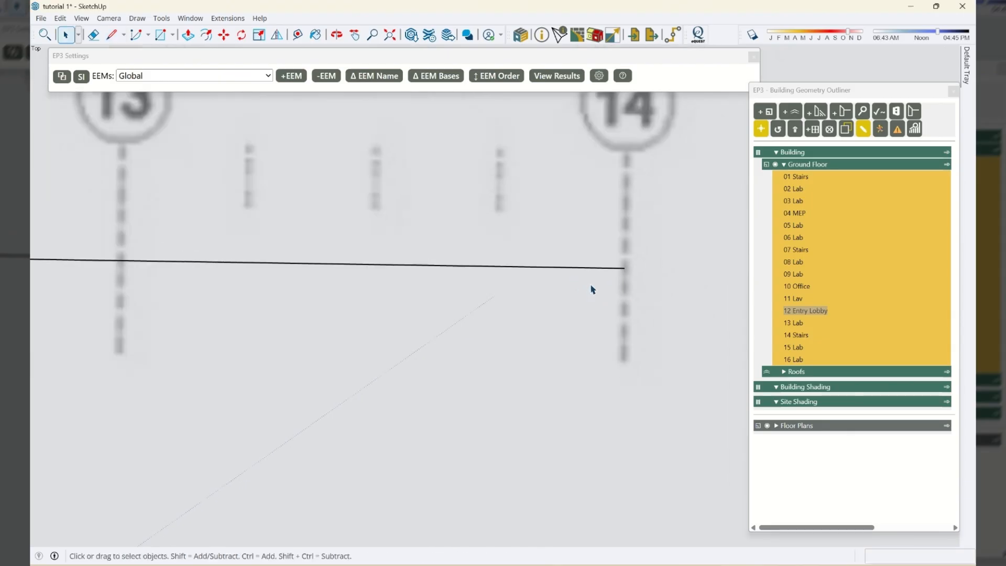
scroll(593, 290, down, 4)
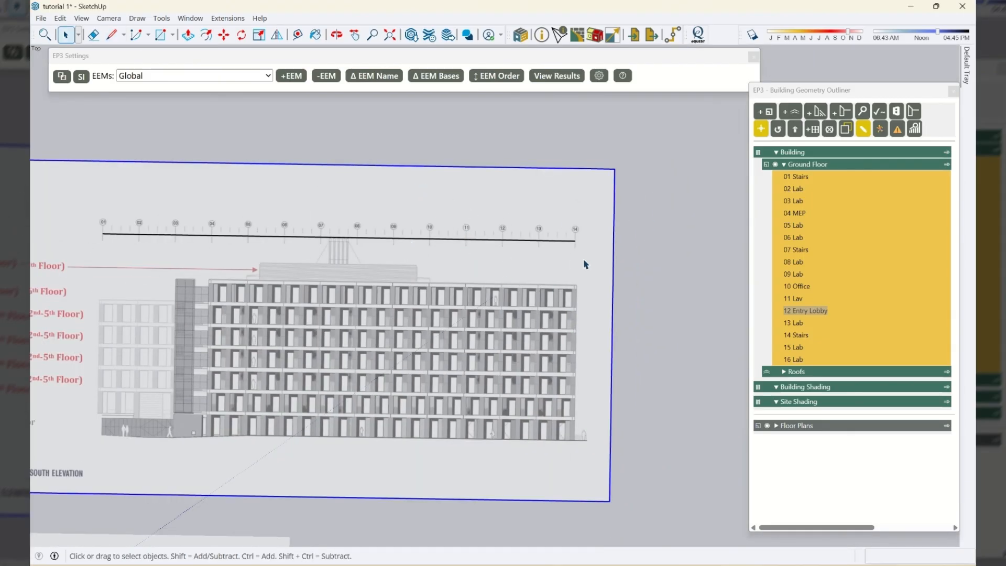
click(563, 242)
click(676, 315)
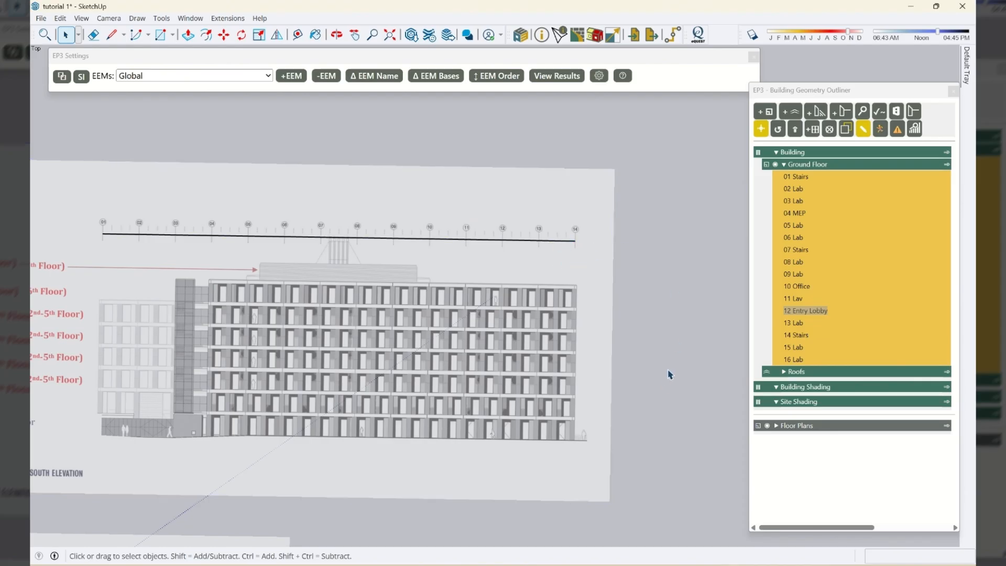
drag(581, 254, 369, 138)
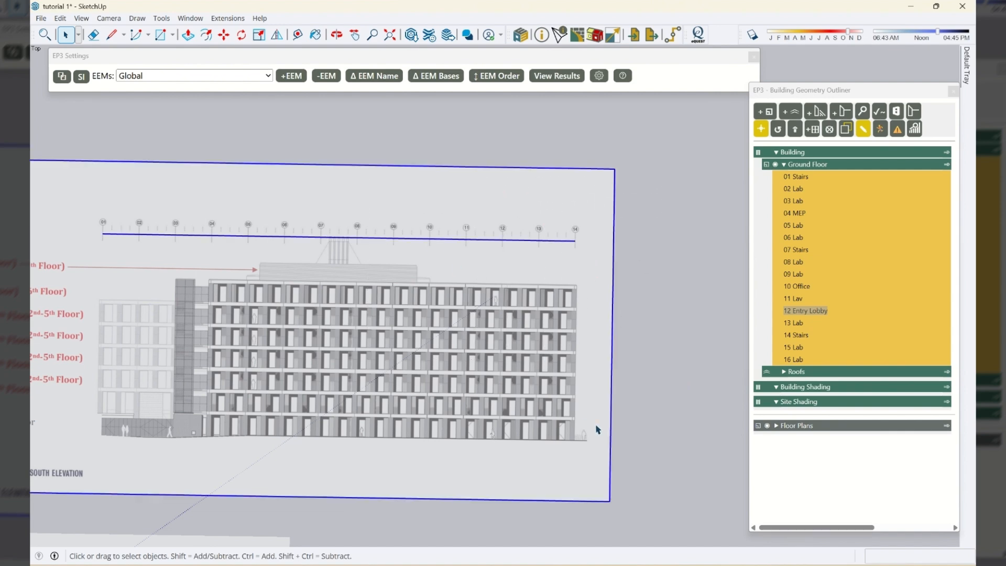
click(613, 35)
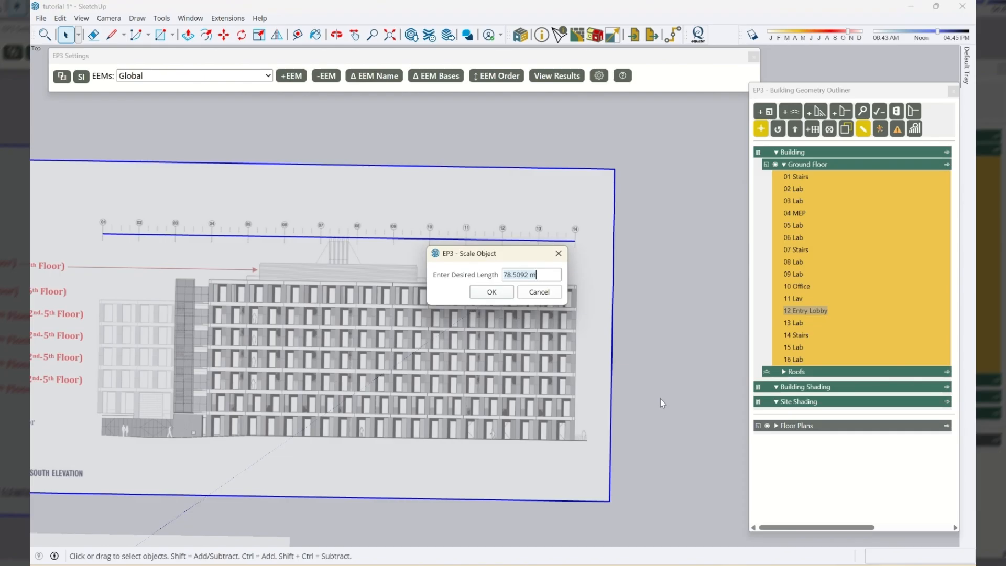
text(78m)
key(Return)
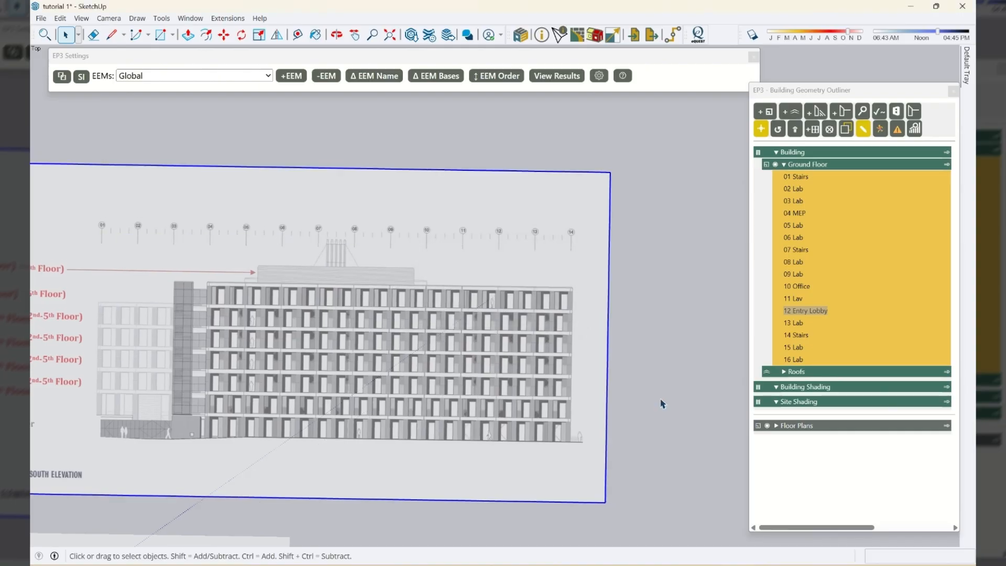
scroll(543, 225, down, 5)
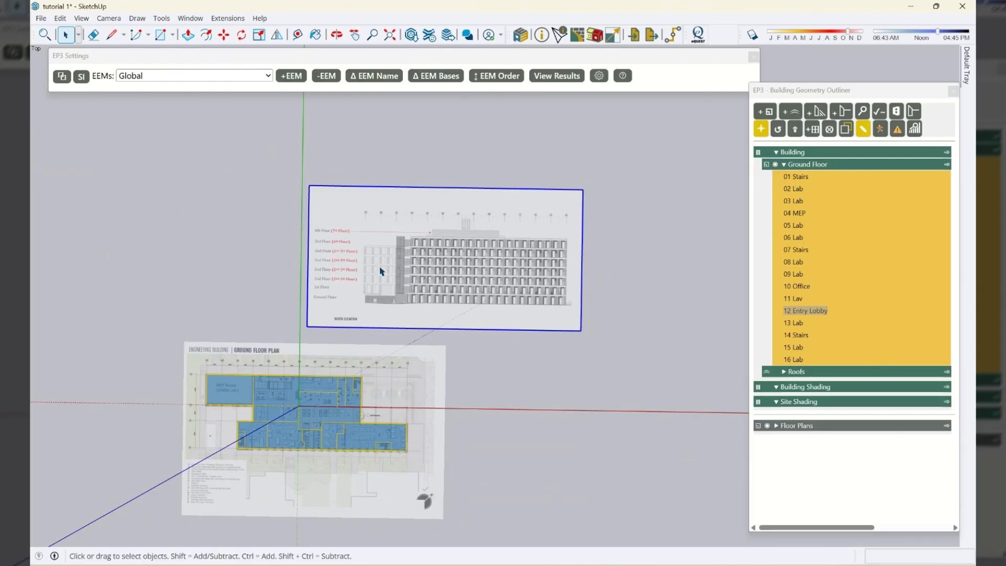
right_click(410, 249)
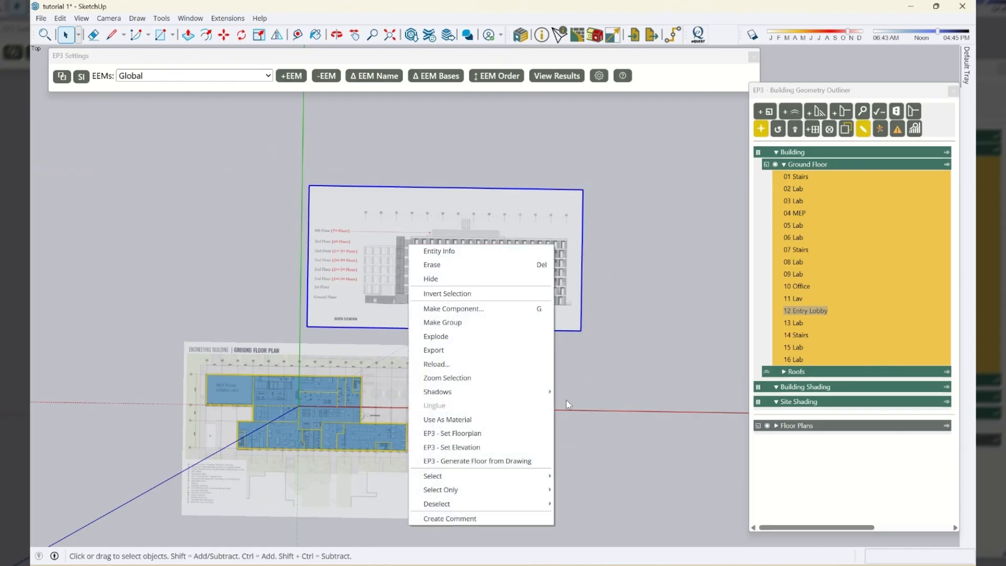
click(459, 448)
click(563, 268)
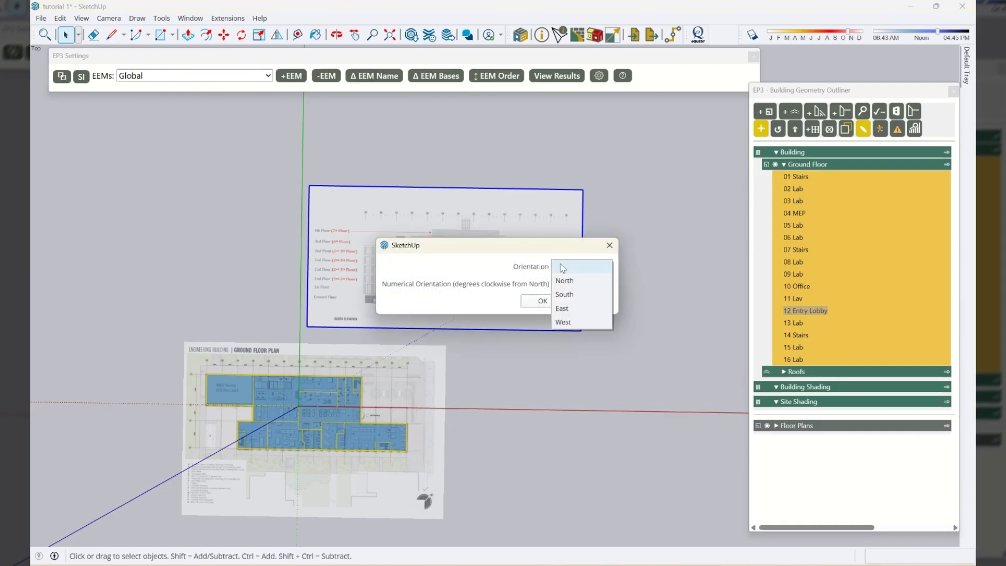
click(500, 264)
drag(449, 253, 476, 265)
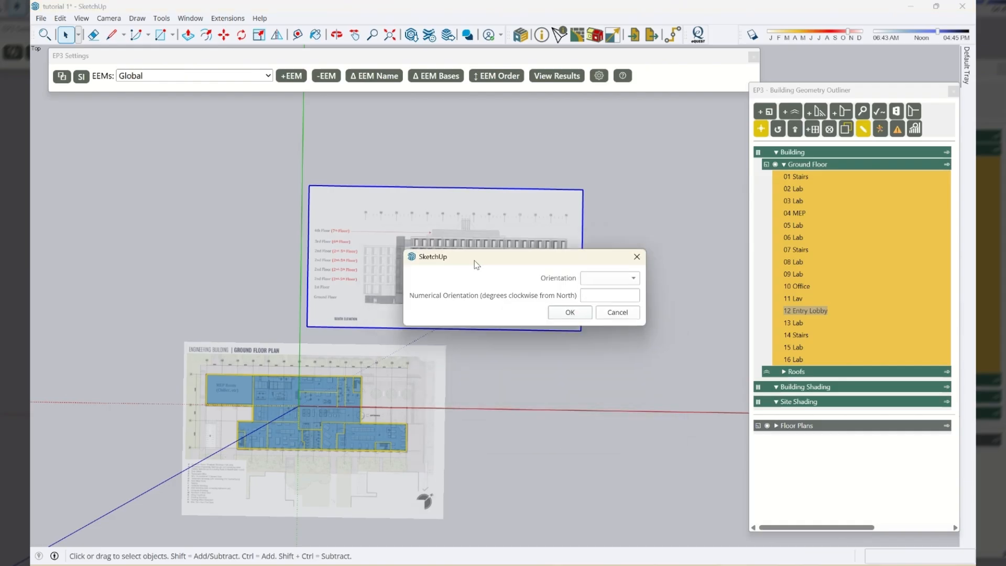
click(616, 313)
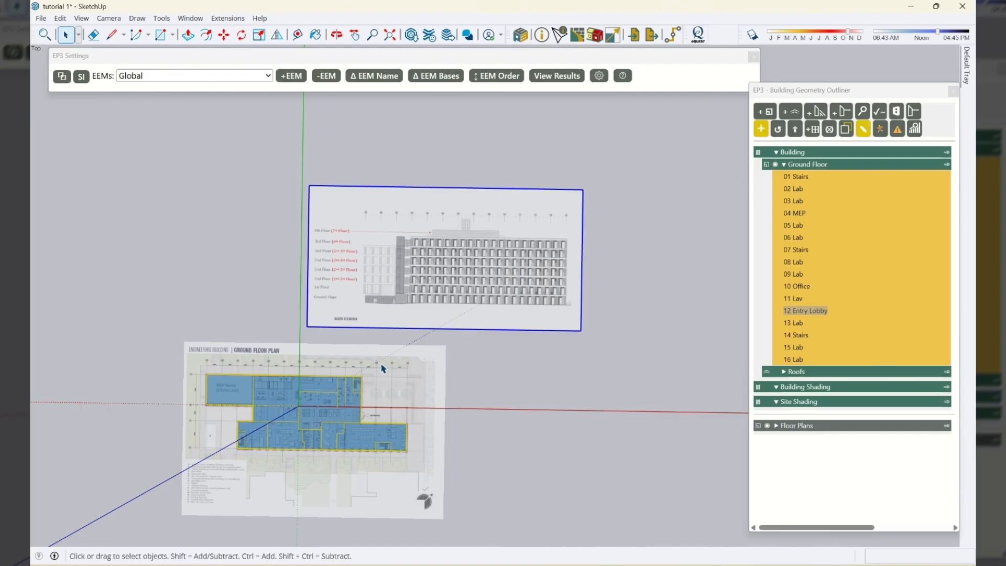
Step: Set the scaled image as an EP3 elevation with South orientation
right_click(534, 249)
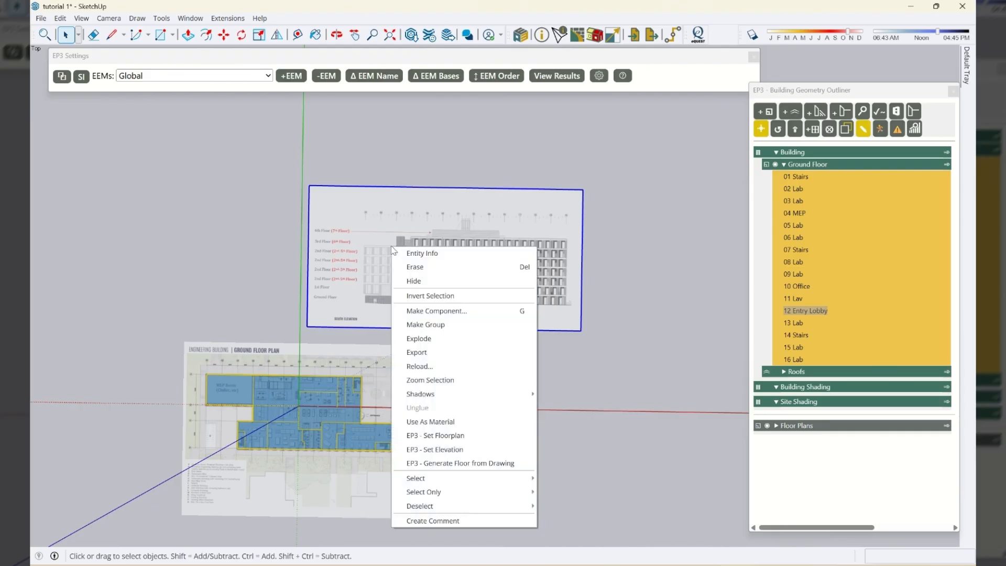
click(472, 451)
click(579, 268)
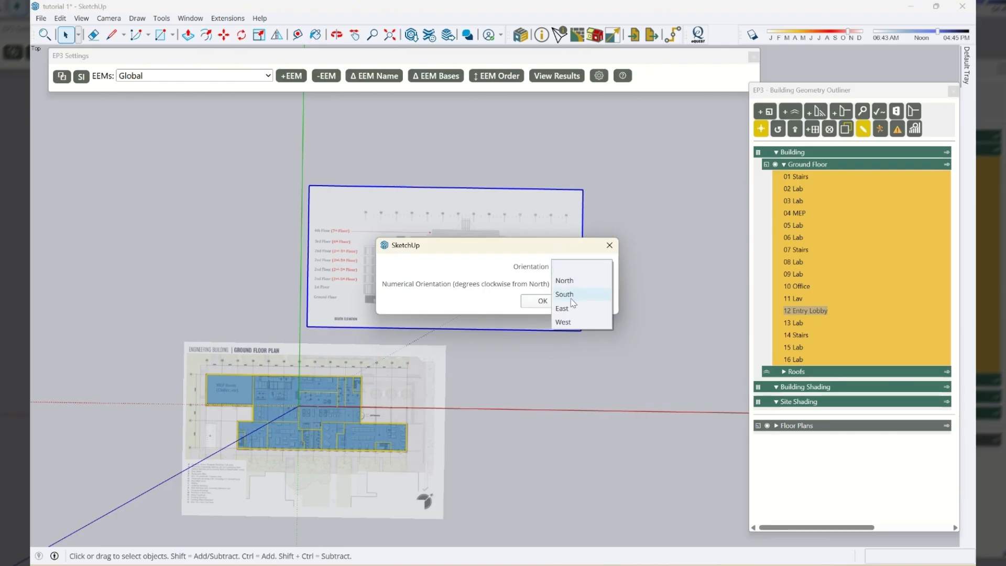
click(579, 295)
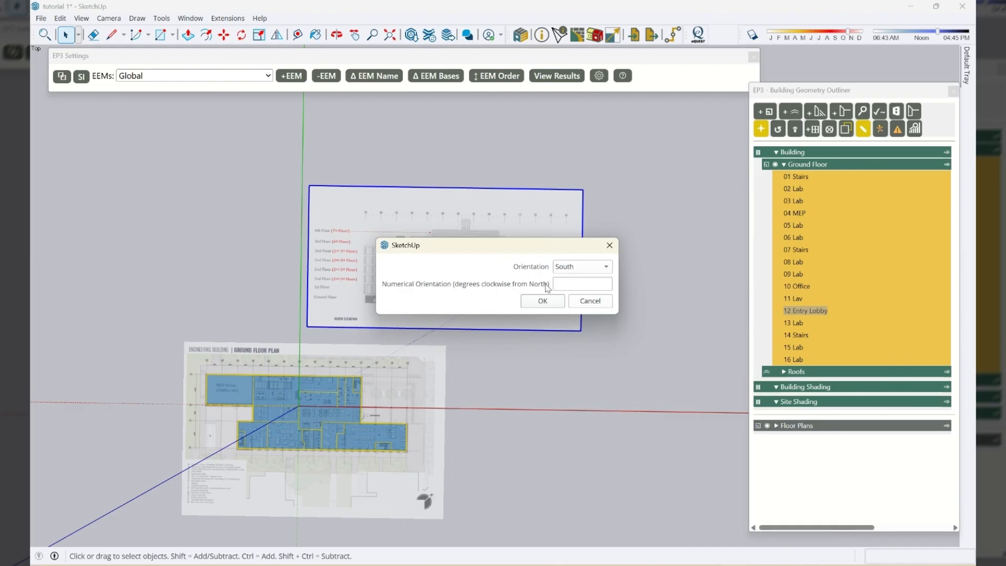
click(543, 301)
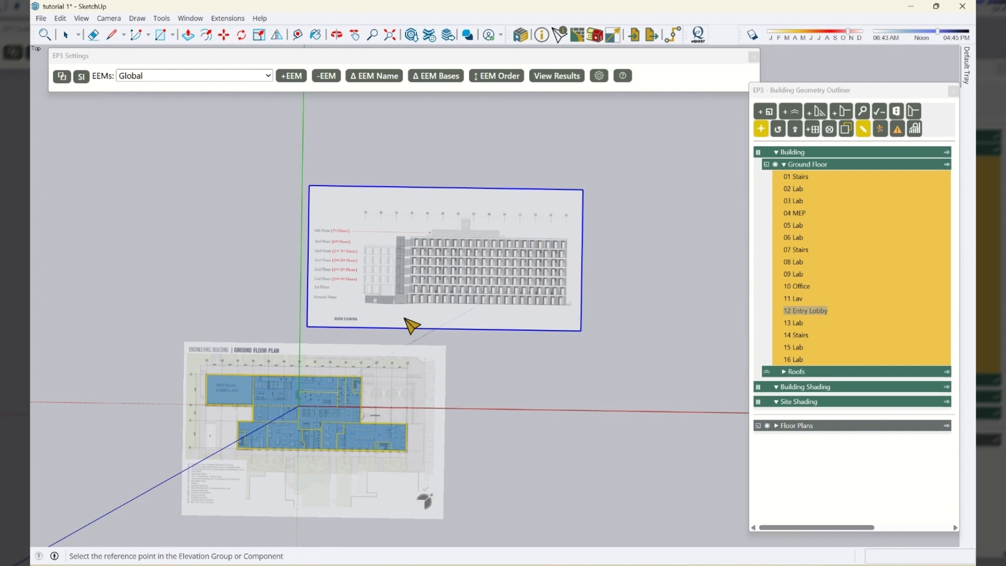
Step: Pick the elevation's reference point at the east end of the building, where the outer wall meets the ground line
scroll(388, 314, up, 2)
scroll(419, 317, up, 3)
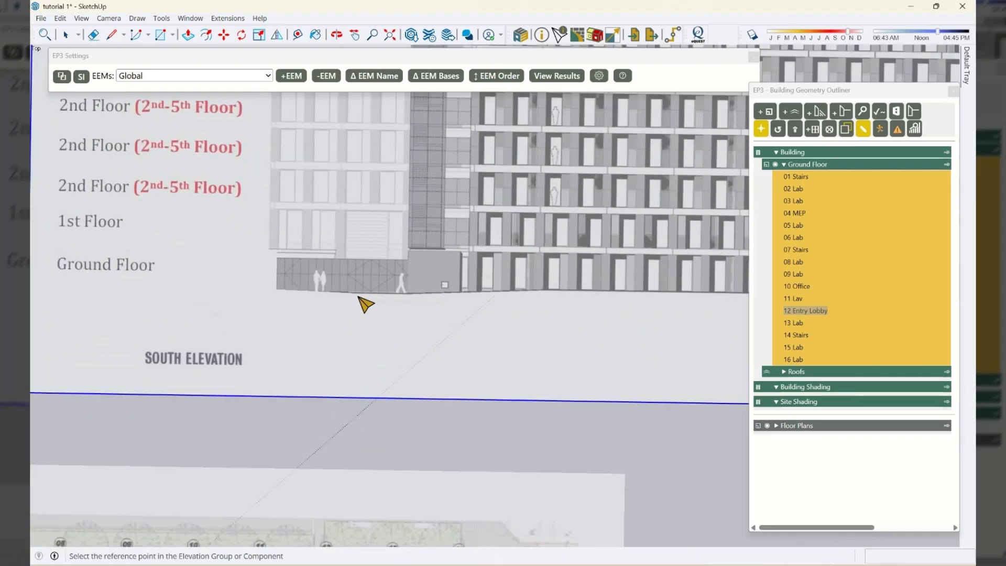
scroll(359, 231, down, 1)
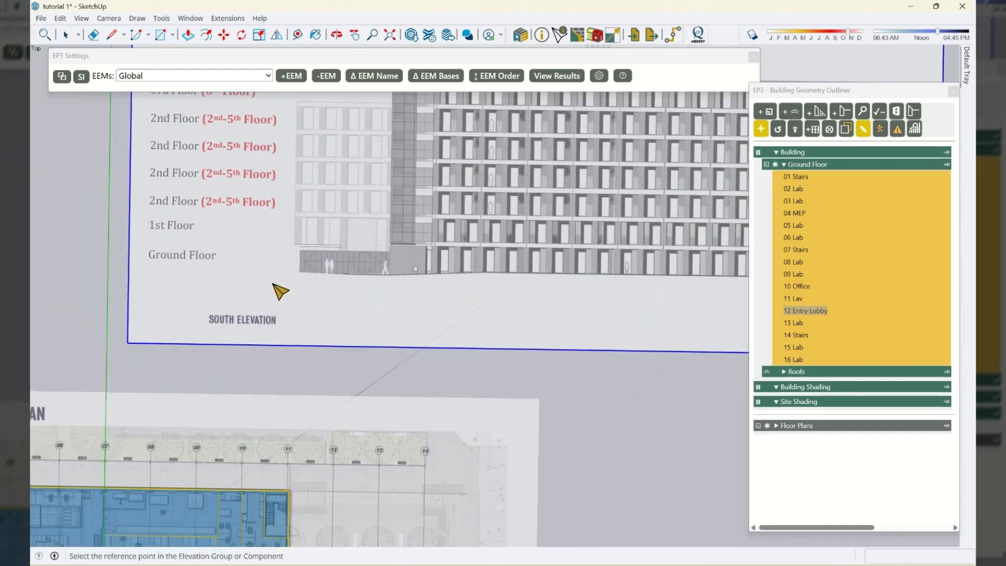
scroll(278, 269, up, 5)
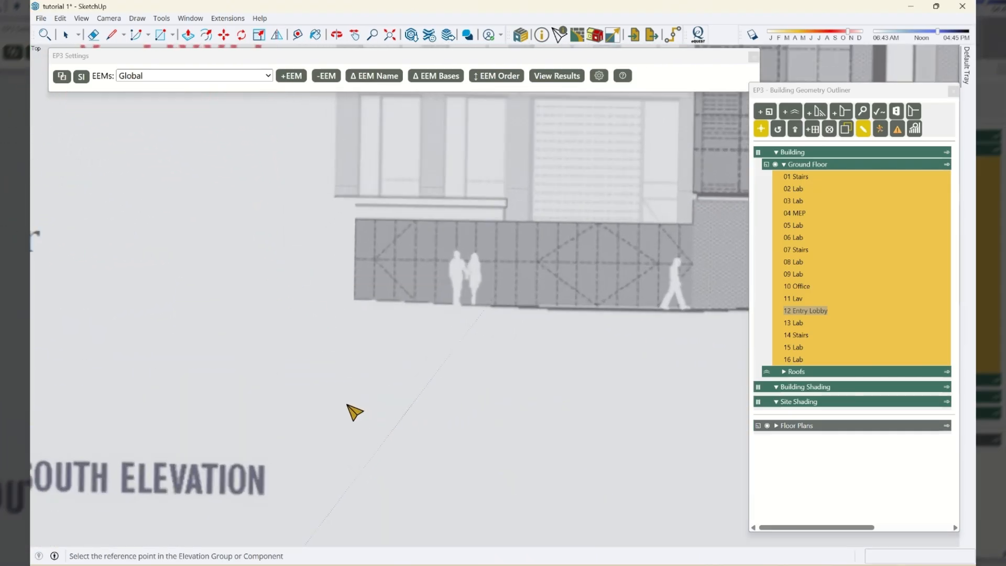
scroll(203, 382, down, 5)
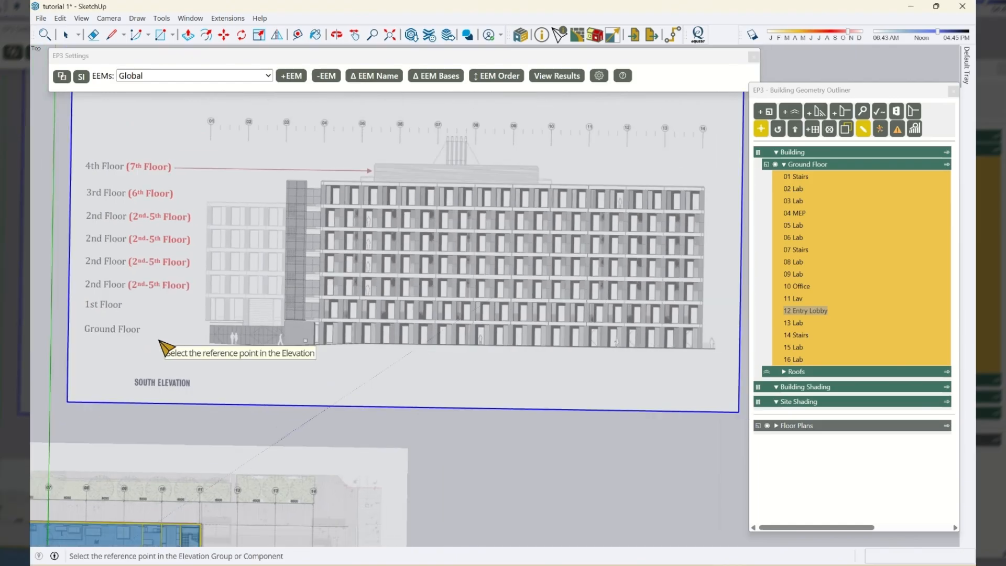
scroll(170, 312, down, 1)
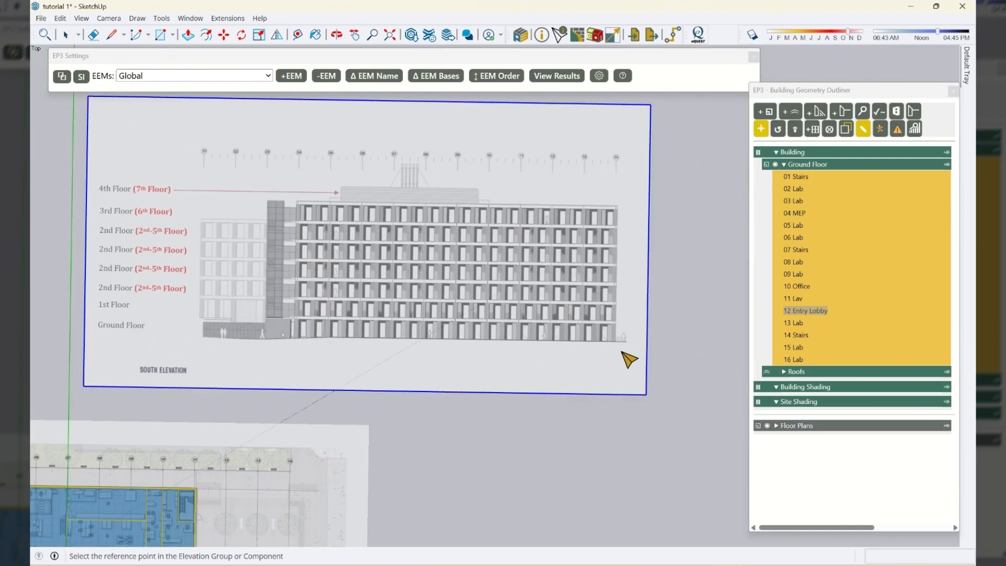
scroll(630, 363, up, 6)
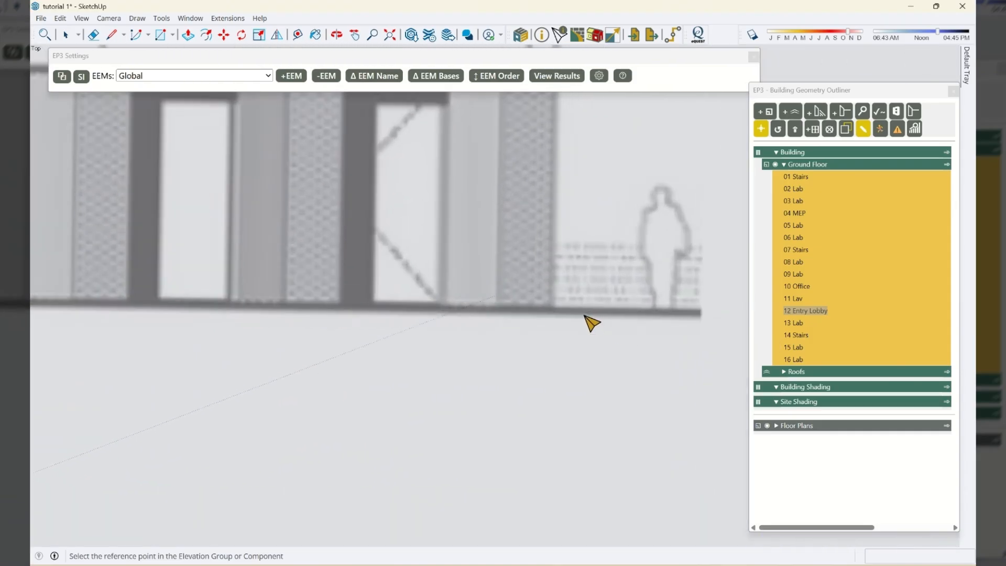
scroll(511, 288, up, 2)
scroll(566, 318, up, 3)
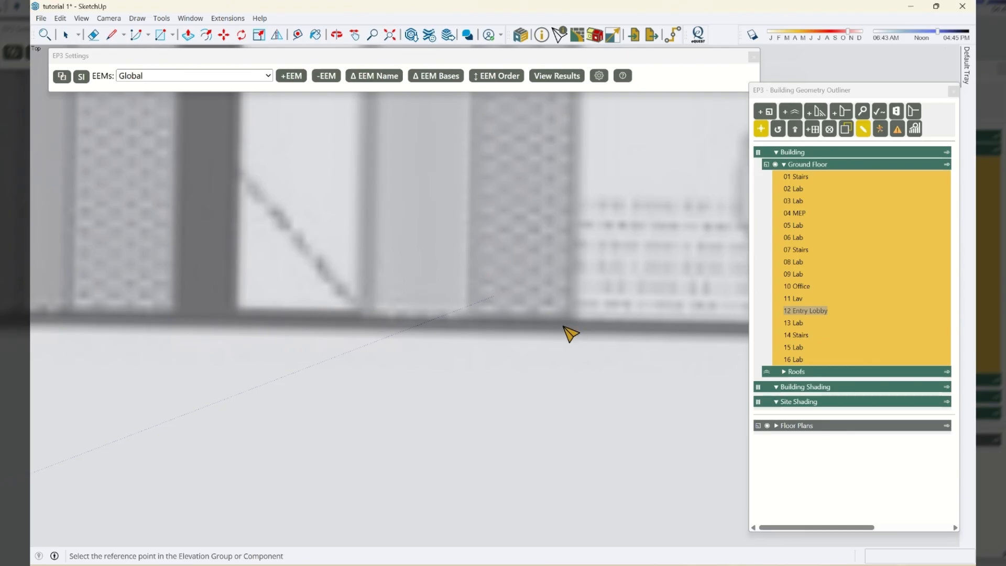
scroll(557, 330, down, 1)
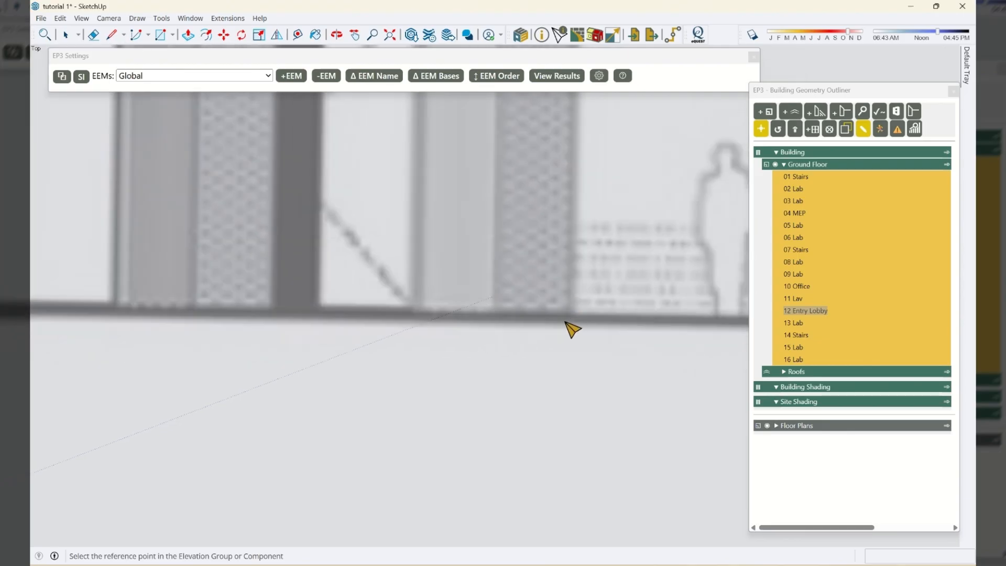
click(567, 321)
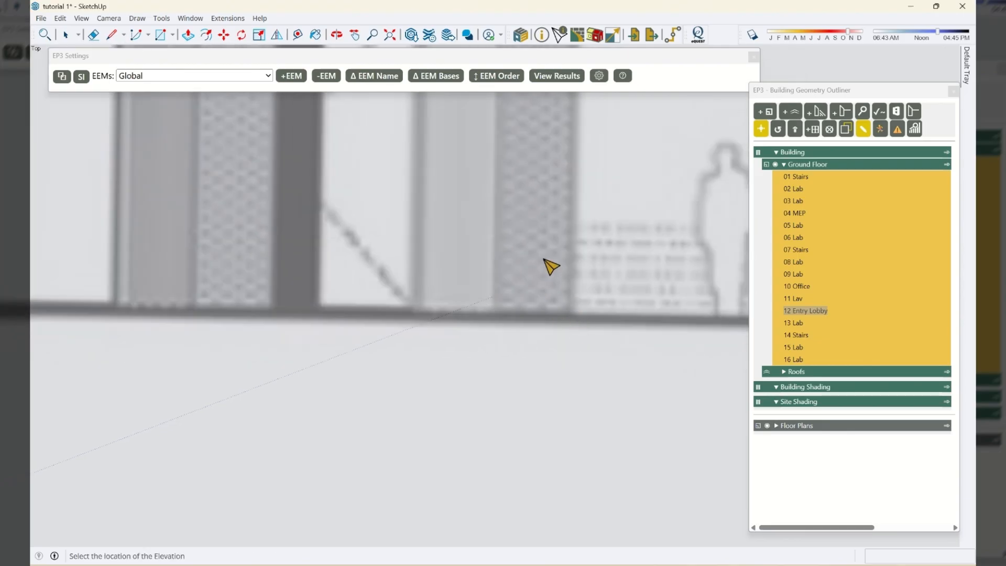
Step: Place the elevation's reference point at the southeast outer wall corner of the ground floor plan
scroll(551, 272, down, 3)
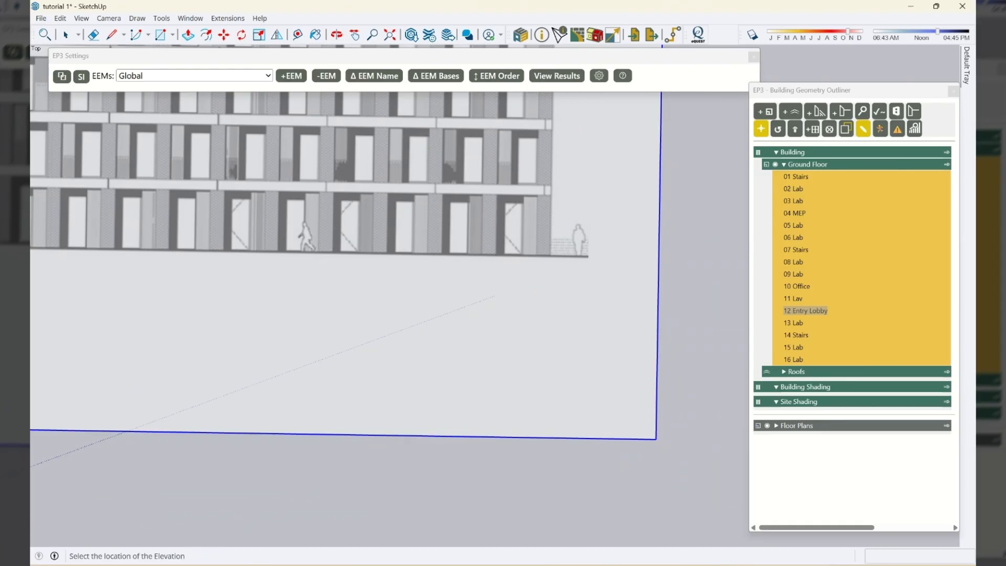
scroll(589, 236, down, 4)
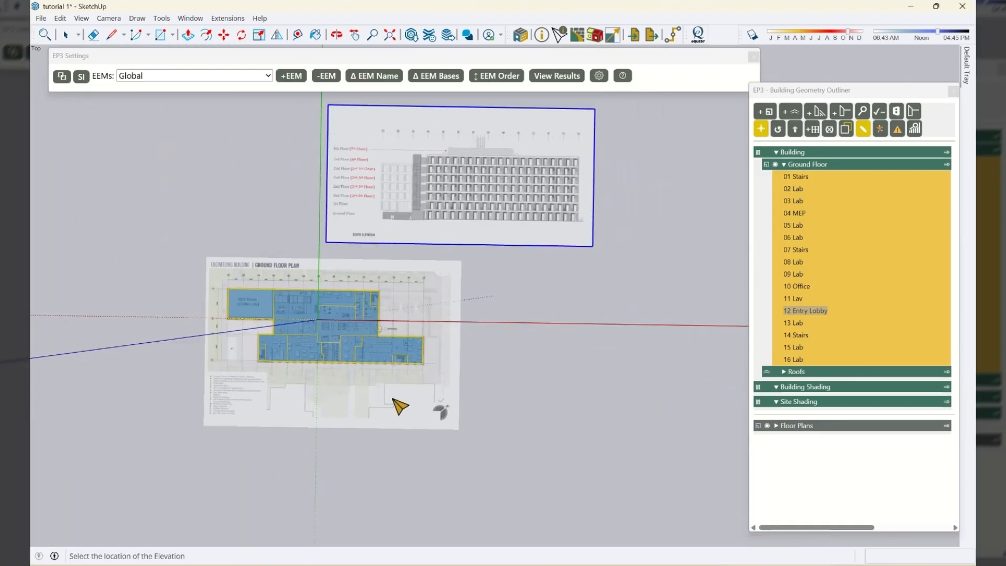
scroll(419, 369, up, 6)
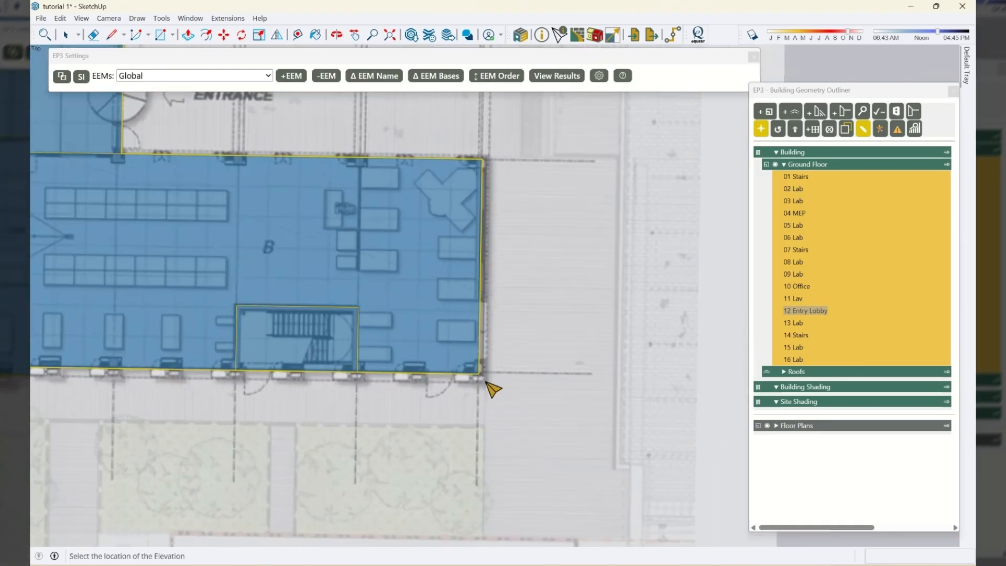
scroll(487, 384, up, 4)
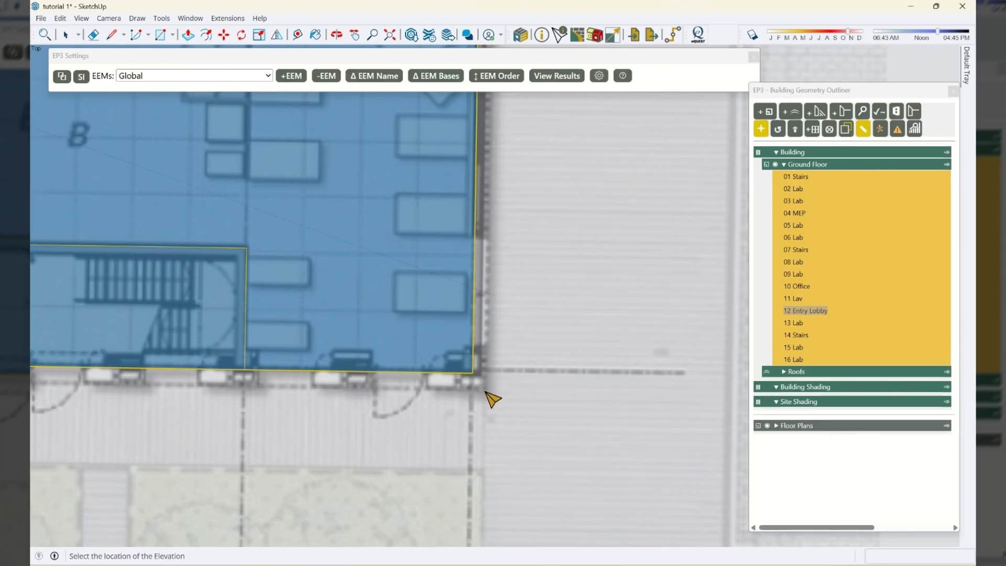
click(487, 394)
scroll(498, 388, down, 5)
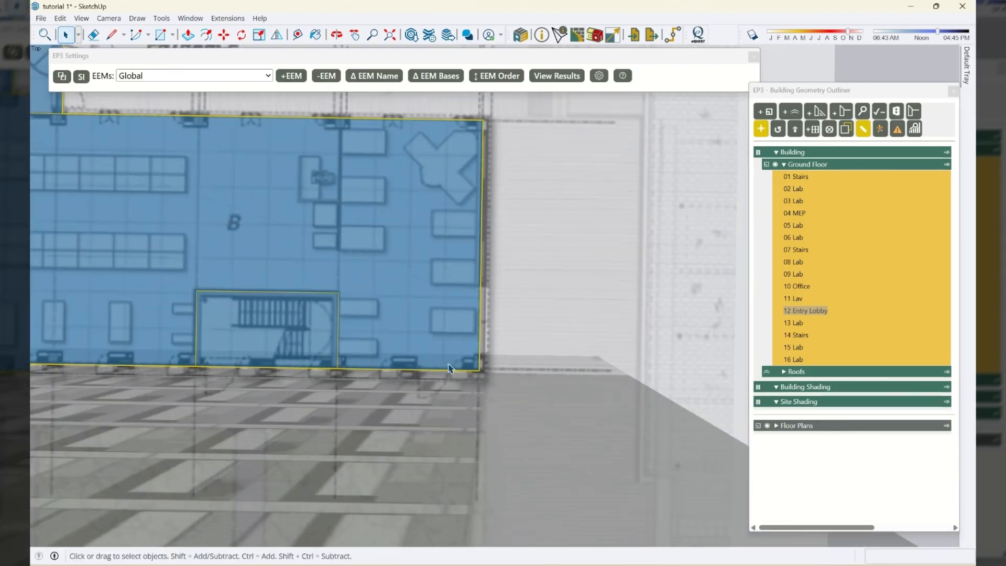
Step: Reload the Building Geometry Outliner to list the Elevations group, and toggle that group's visibility off and back on
scroll(477, 382, down, 5)
middle_drag(477, 382, 461, 157)
middle_drag(446, 421, 461, 367)
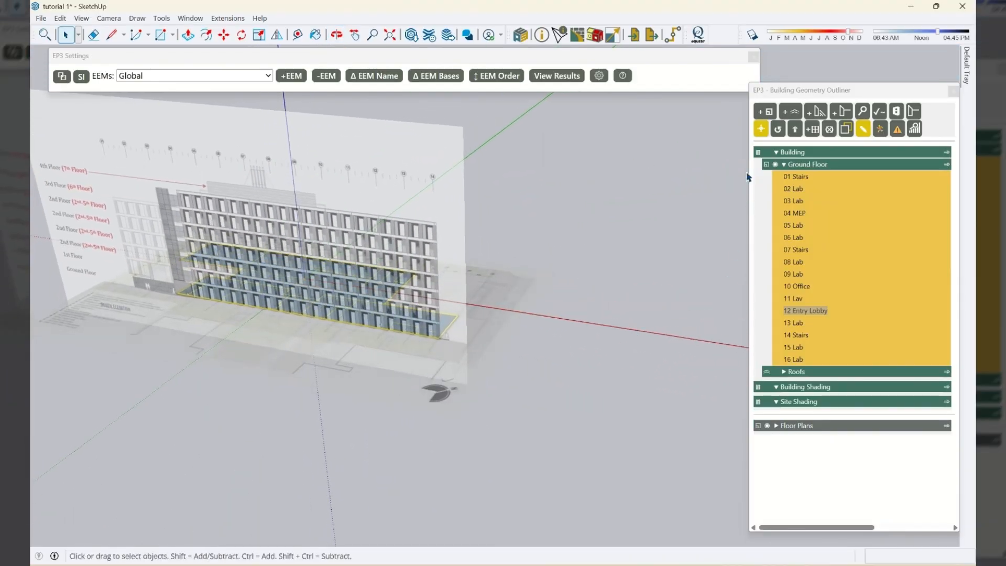
click(597, 41)
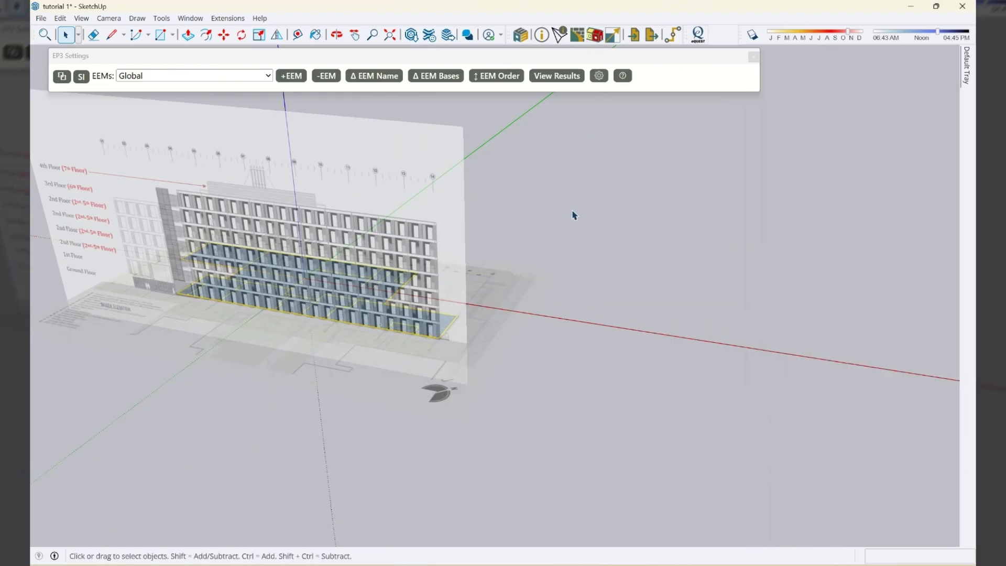
click(596, 40)
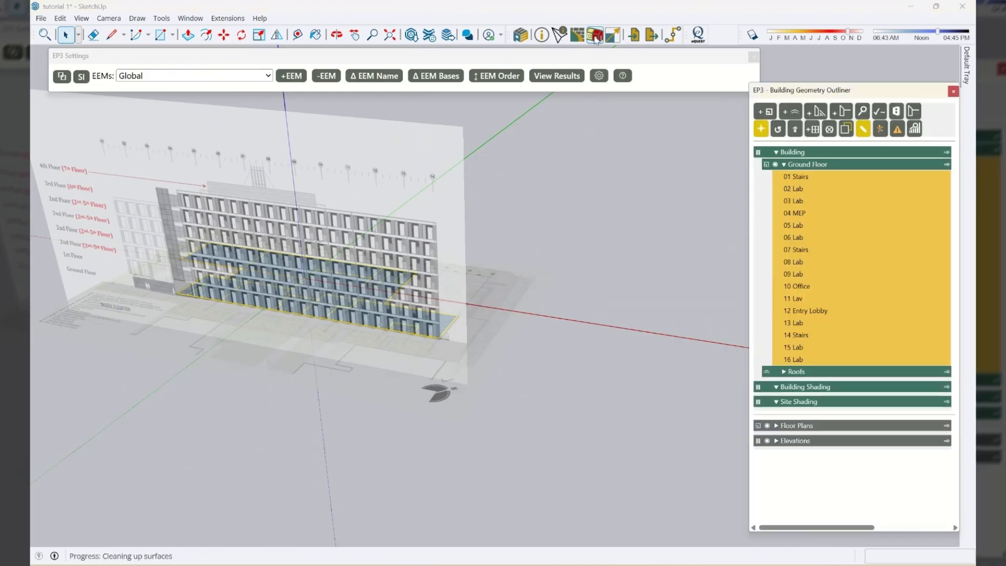
click(768, 442)
click(768, 442)
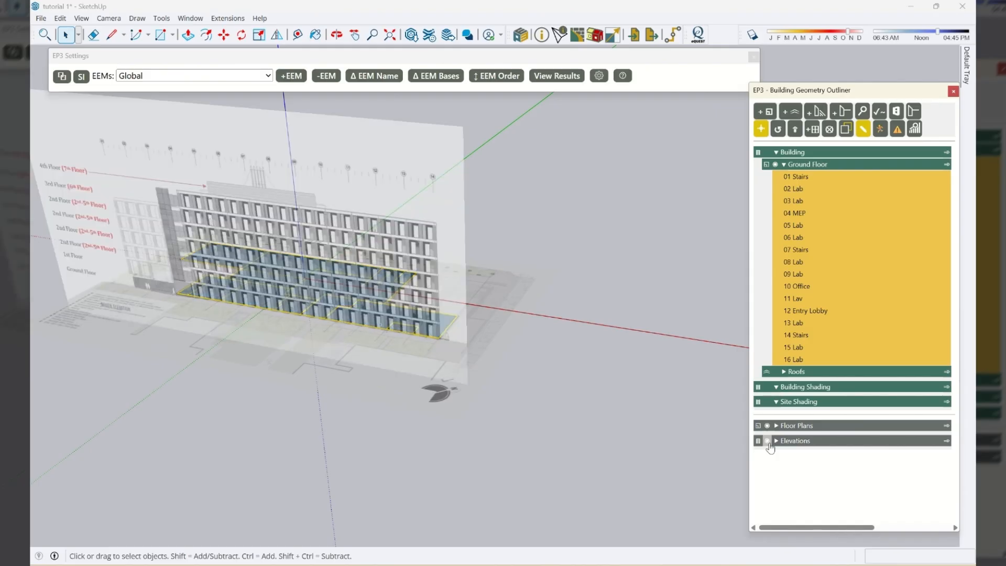
click(768, 442)
click(768, 442)
Step: Examine how the south elevation lines up with the ground floor model at the southeast corner
mouse_move(461, 365)
middle_down()
mouse_move(494, 292)
mouse_move(450, 317)
middle_up()
scroll(454, 297, up, 3)
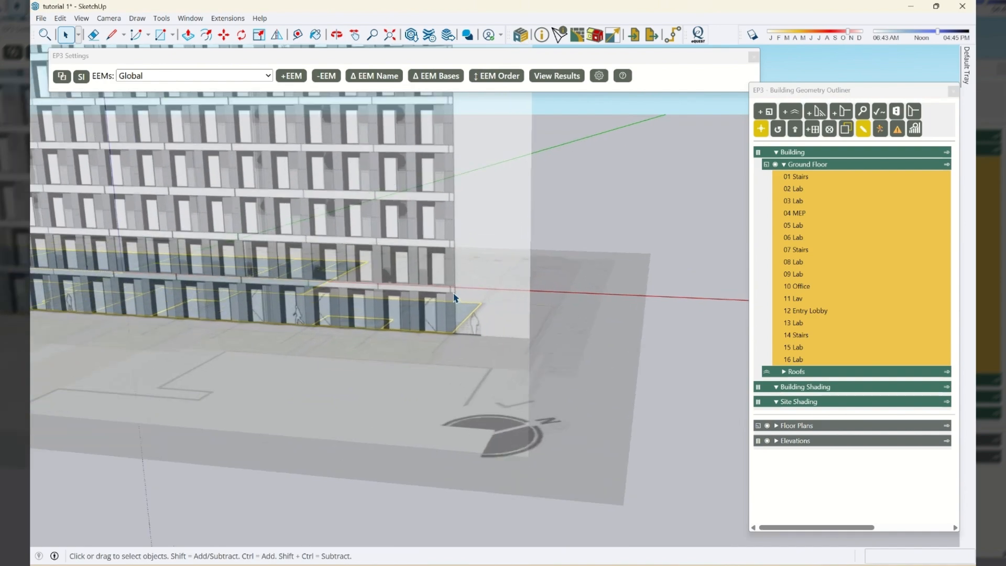
scroll(454, 298, up, 4)
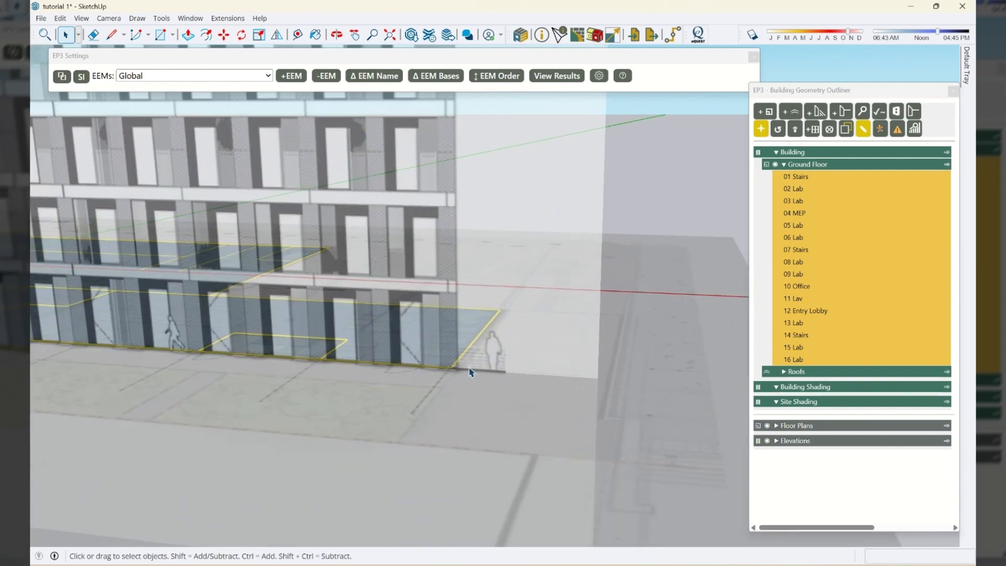
scroll(493, 373, down, 5)
middle_drag(467, 377, 580, 364)
scroll(603, 383, down, 2)
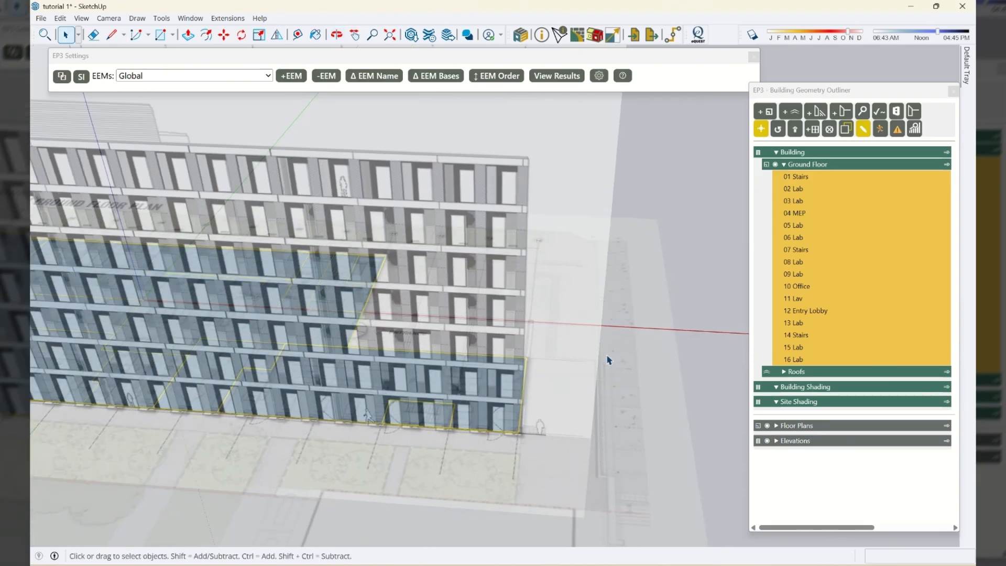
scroll(613, 383, down, 4)
Step: Examine how the elevation's west end and stair tower line up with the southwest corner of the ground floor model
middle_drag(315, 375, 293, 327)
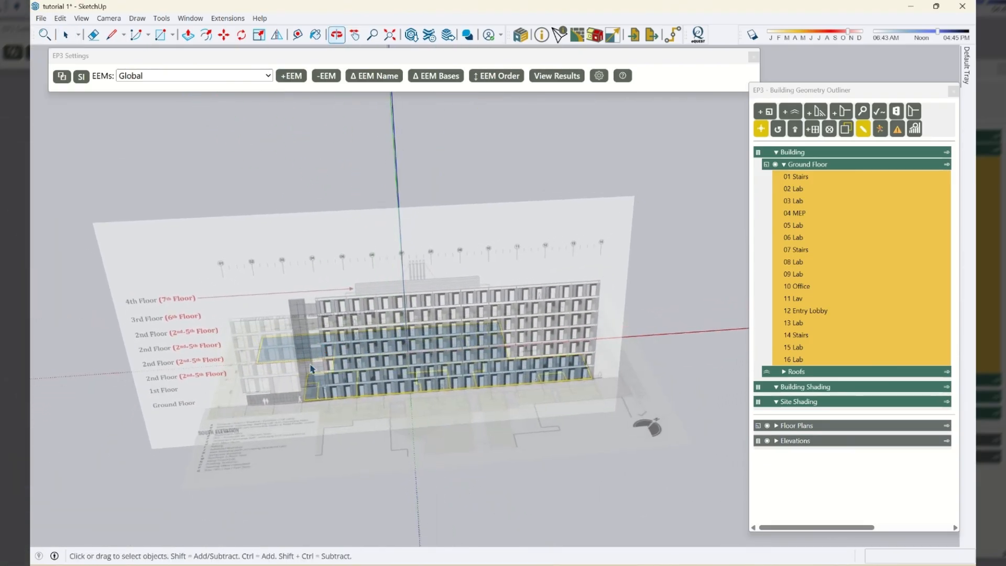
scroll(304, 400, up, 6)
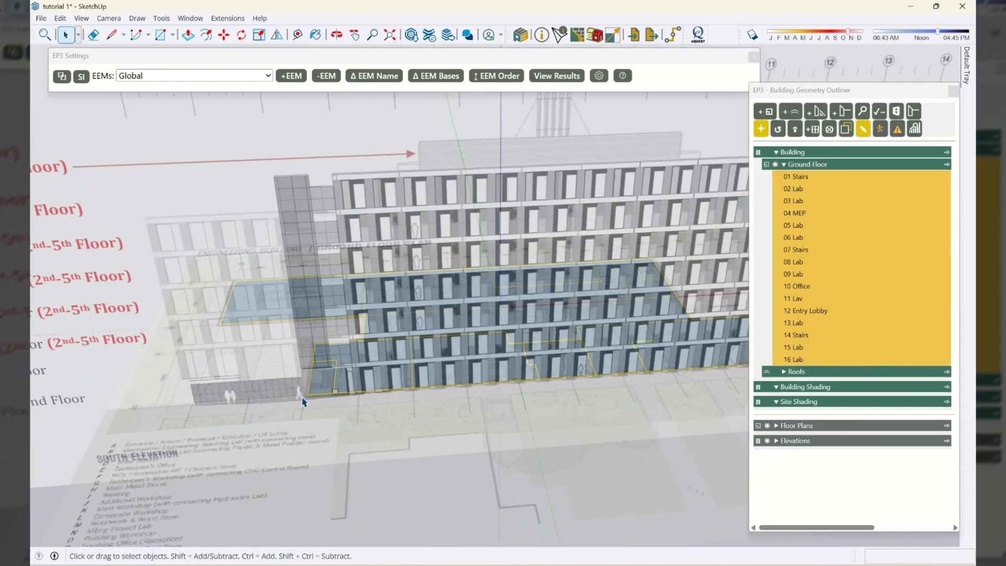
scroll(304, 402, down, 5)
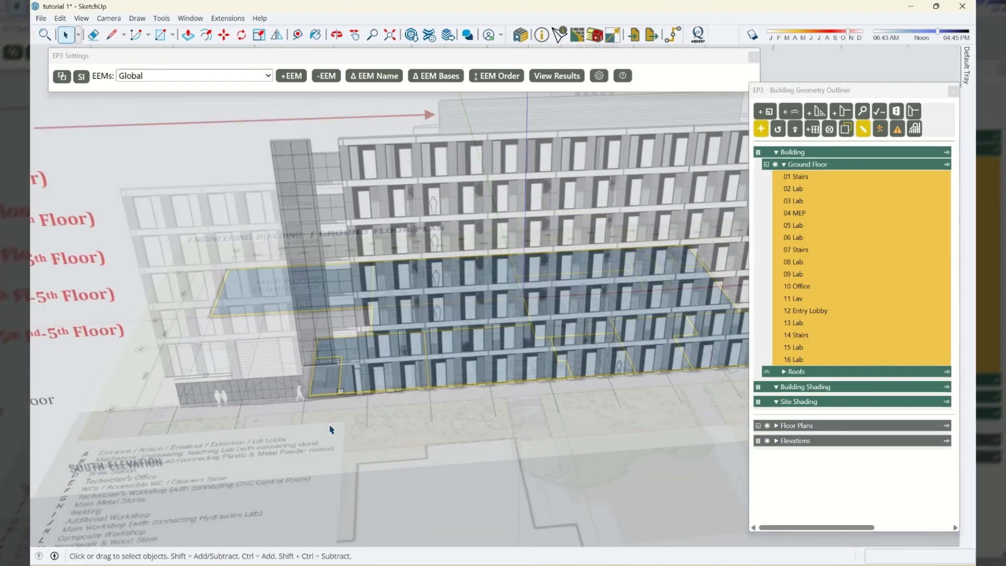
middle_drag(331, 411, 428, 451)
scroll(414, 443, up, 5)
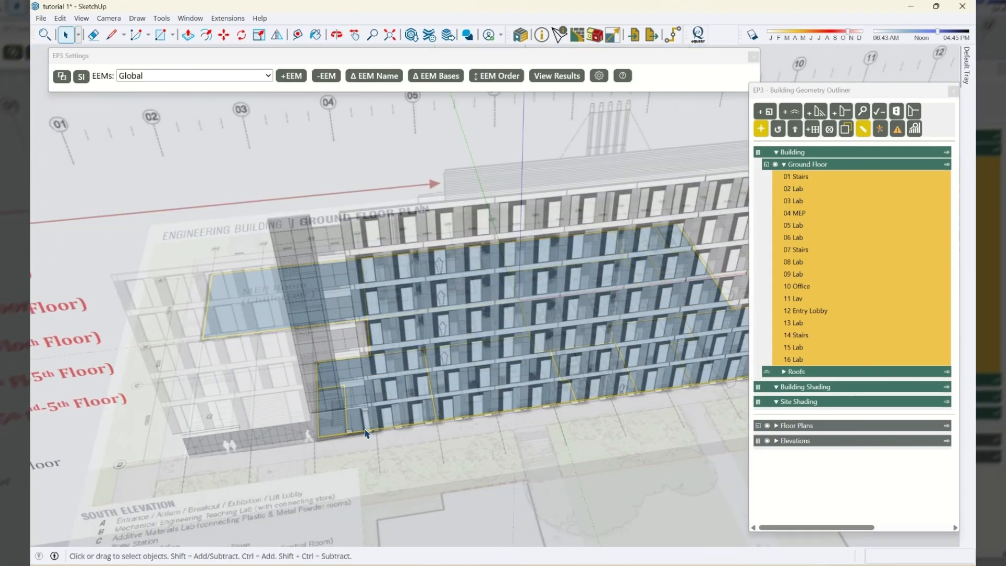
scroll(393, 434, up, 3)
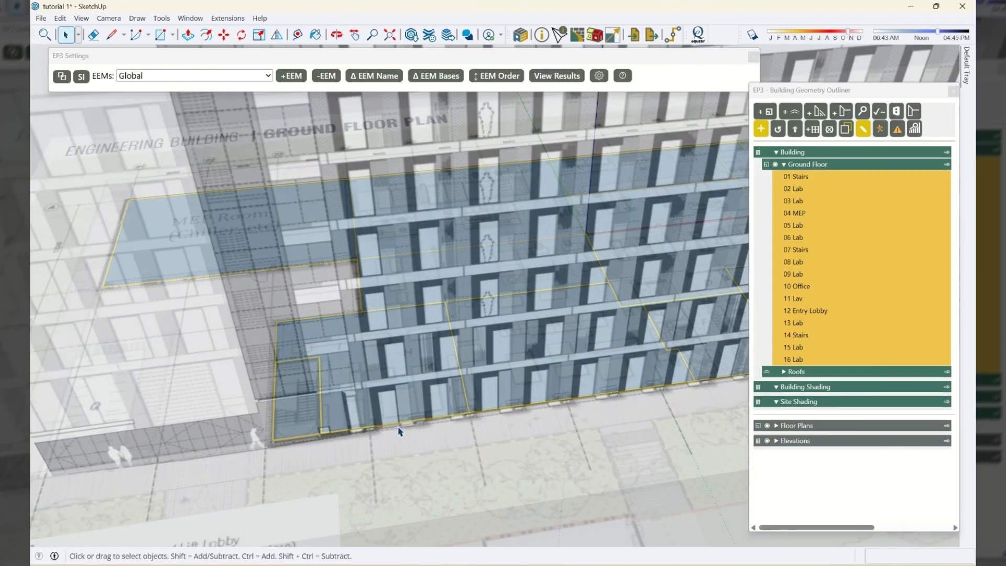
scroll(408, 430, up, 5)
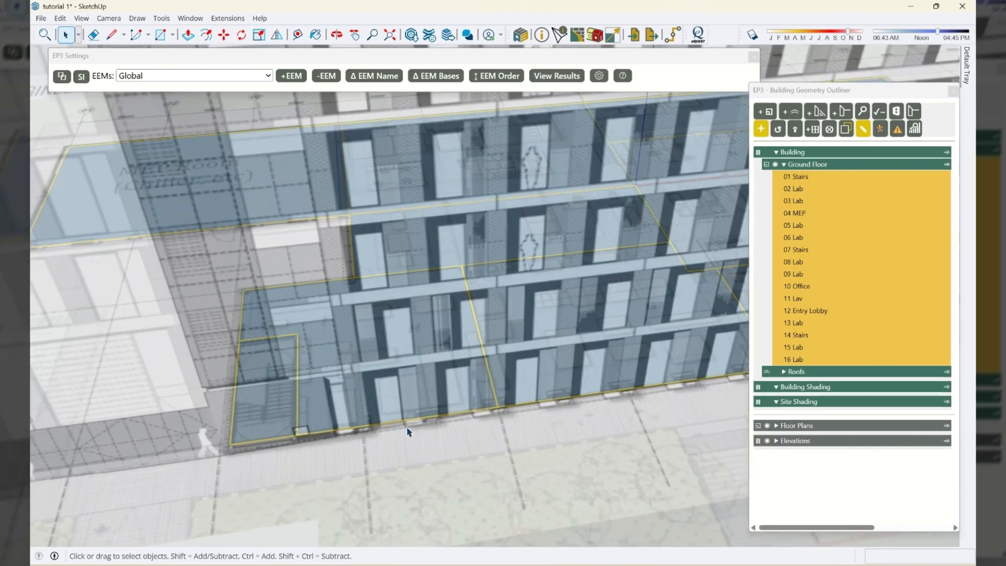
scroll(283, 445, up, 3)
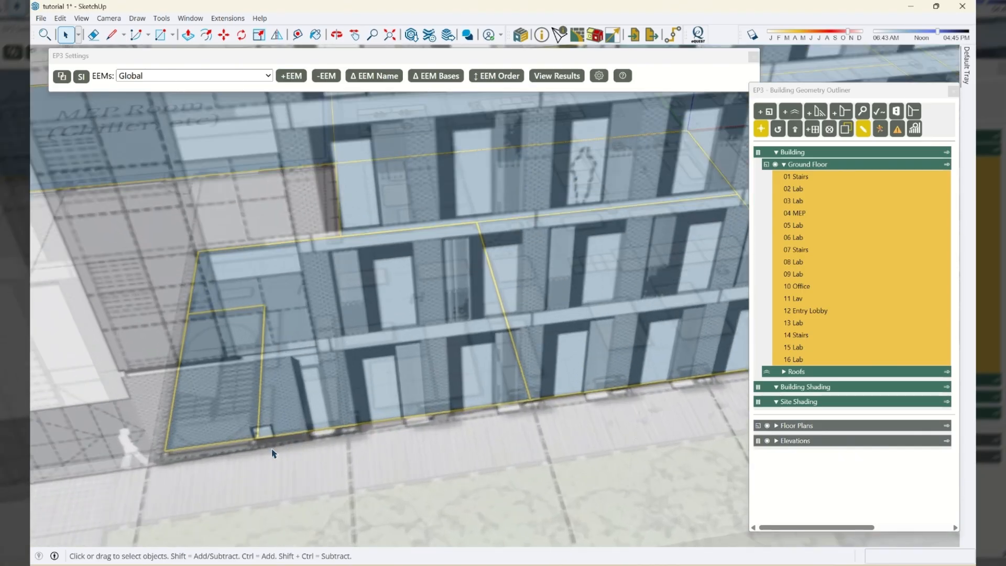
scroll(245, 431, up, 2)
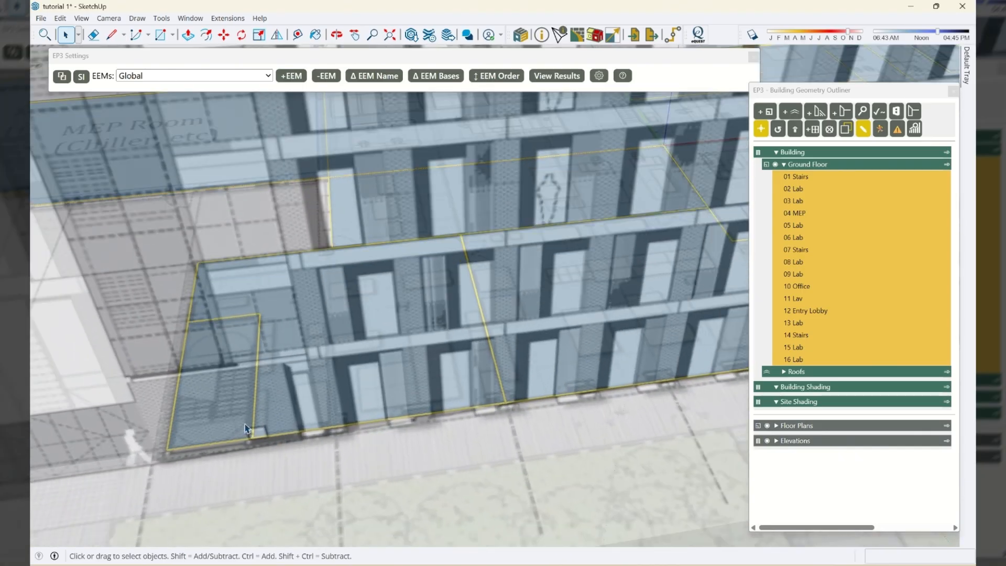
scroll(249, 426, down, 4)
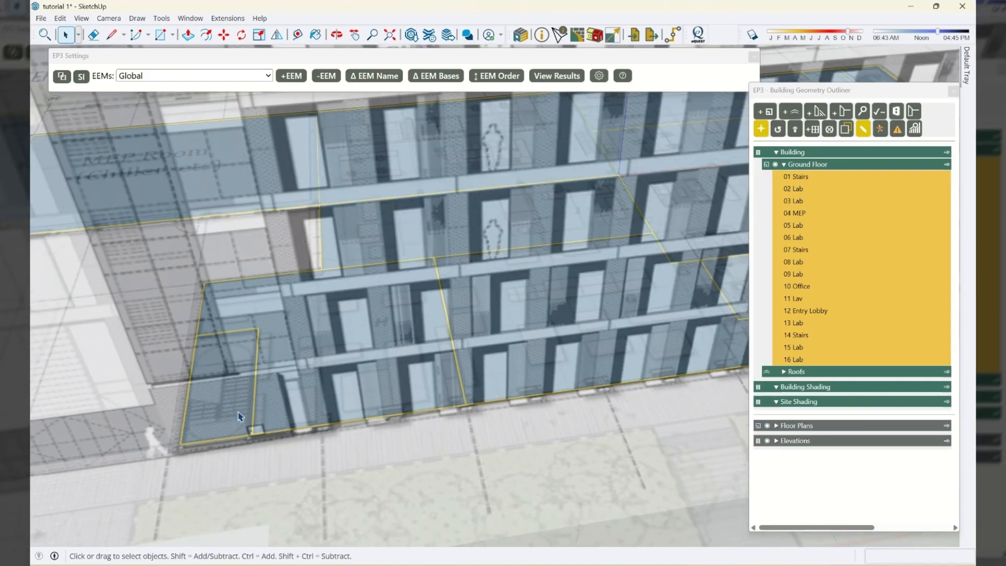
scroll(222, 373, down, 4)
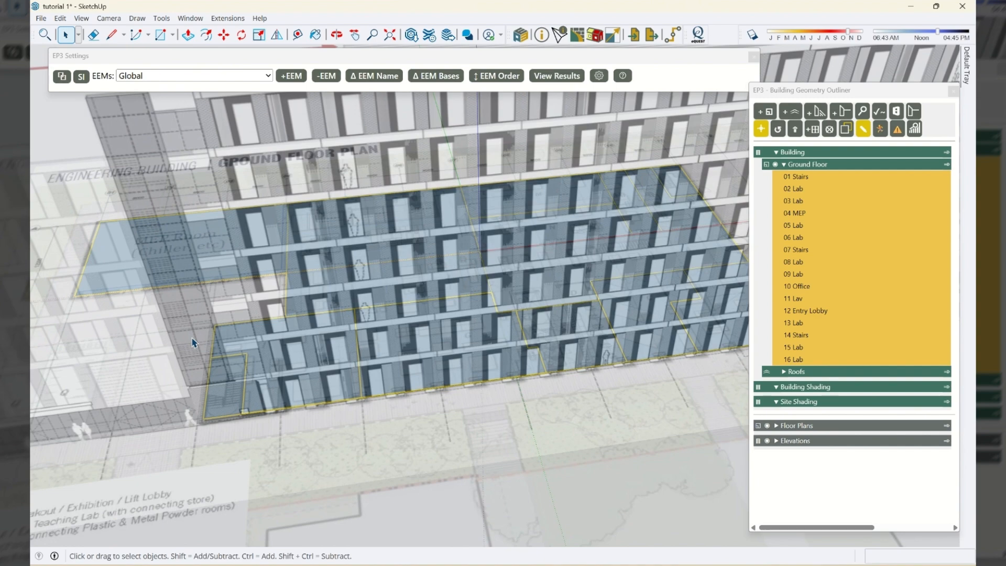
Step: Turn off the X-ray display so the south elevation drawing shows opaque against the ground floor model
scroll(337, 461, down, 2)
middle_drag(337, 460, 411, 383)
key(t)
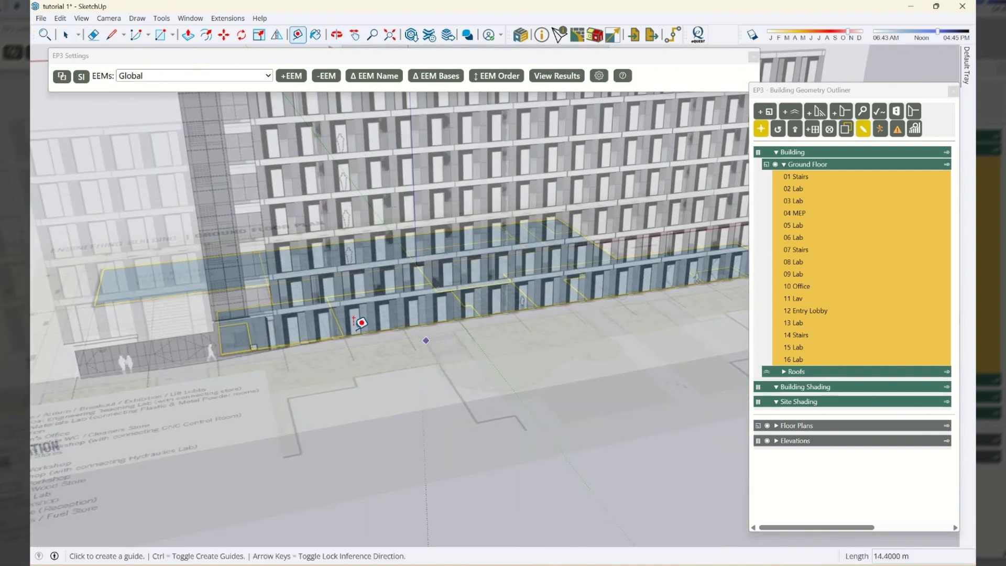
click(344, 336)
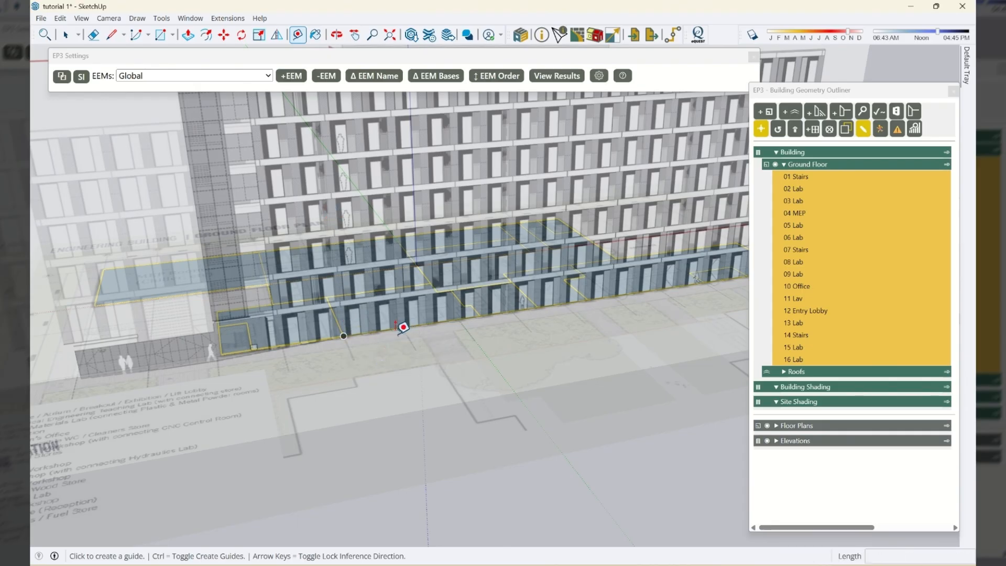
key(x)
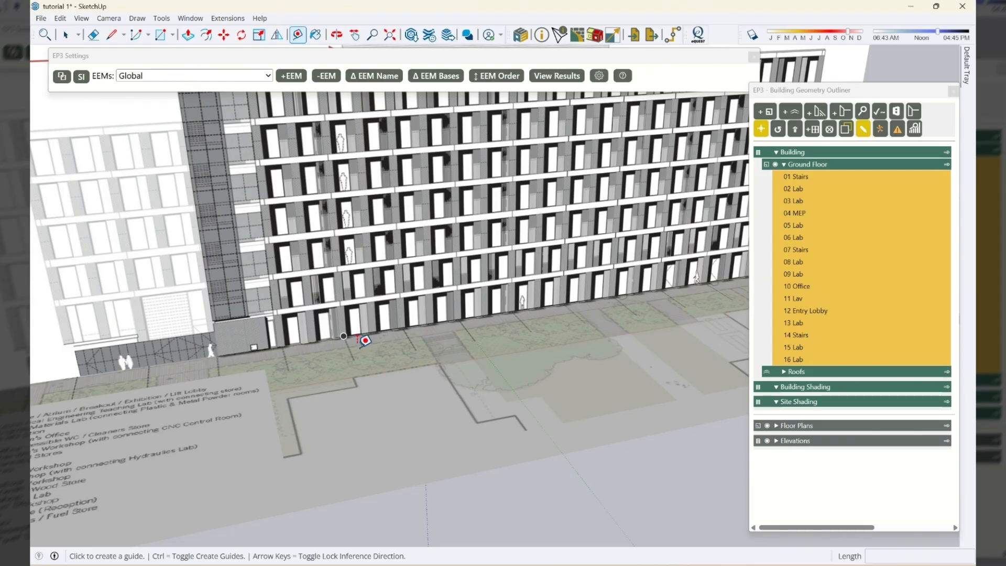
Step: Measure the ground floor's storey height on the south elevation from the base of the facade to the first floor band
middle_drag(387, 414, 488, 501)
scroll(387, 371, up, 5)
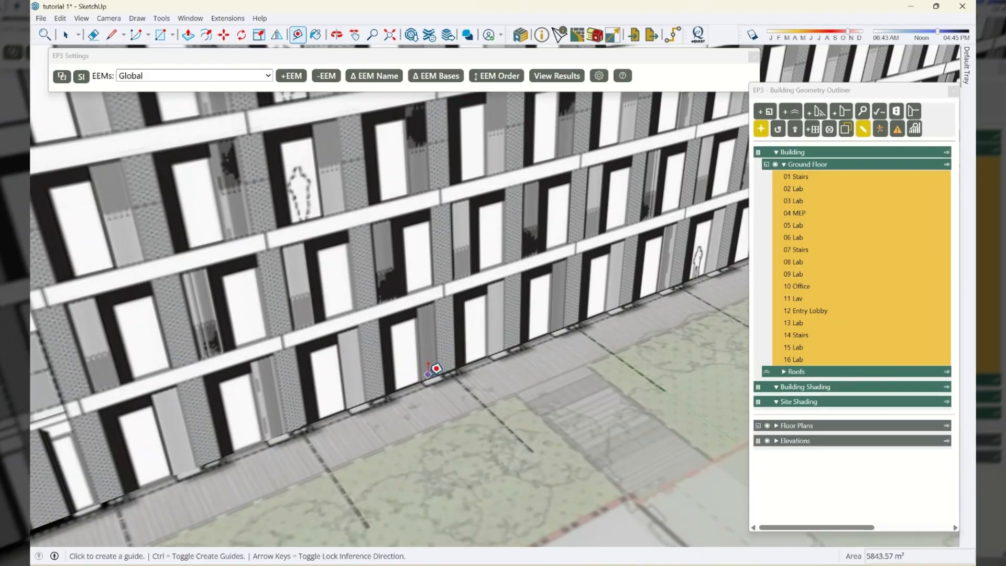
click(298, 426)
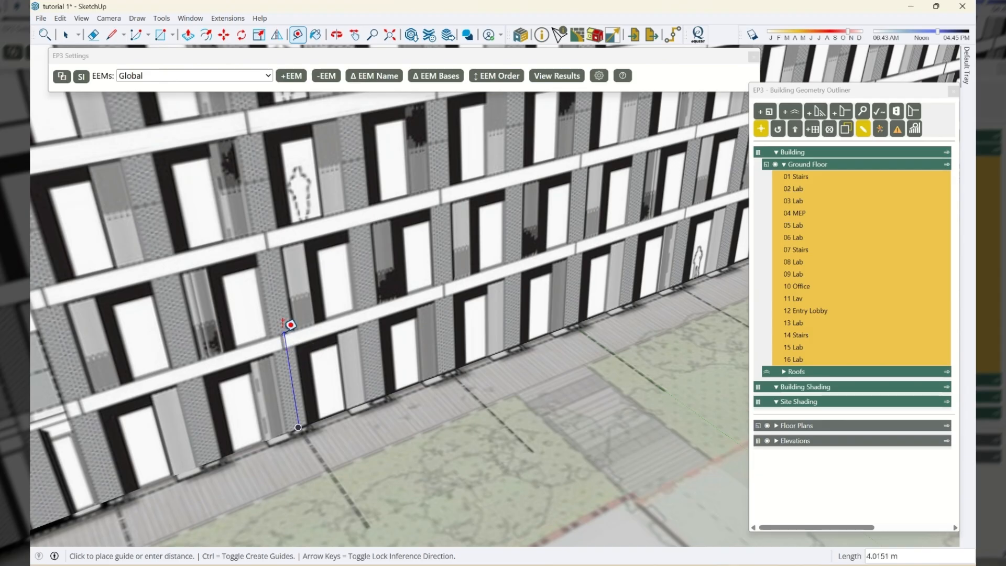
key(space)
scroll(355, 447, down, 6)
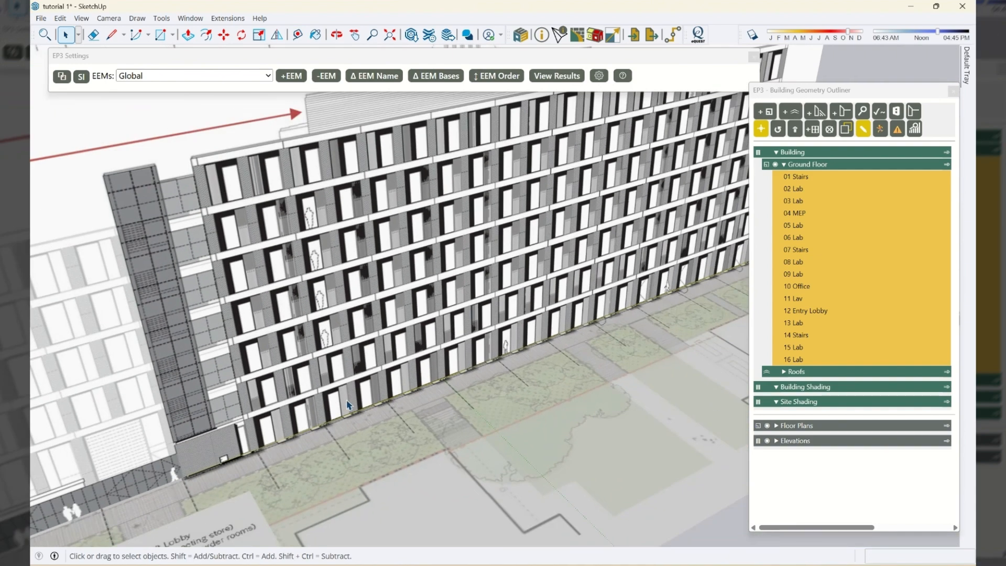
Step: Hide the Elevations group so only the ground floor model and its plan remain in view
scroll(349, 406, down, 8)
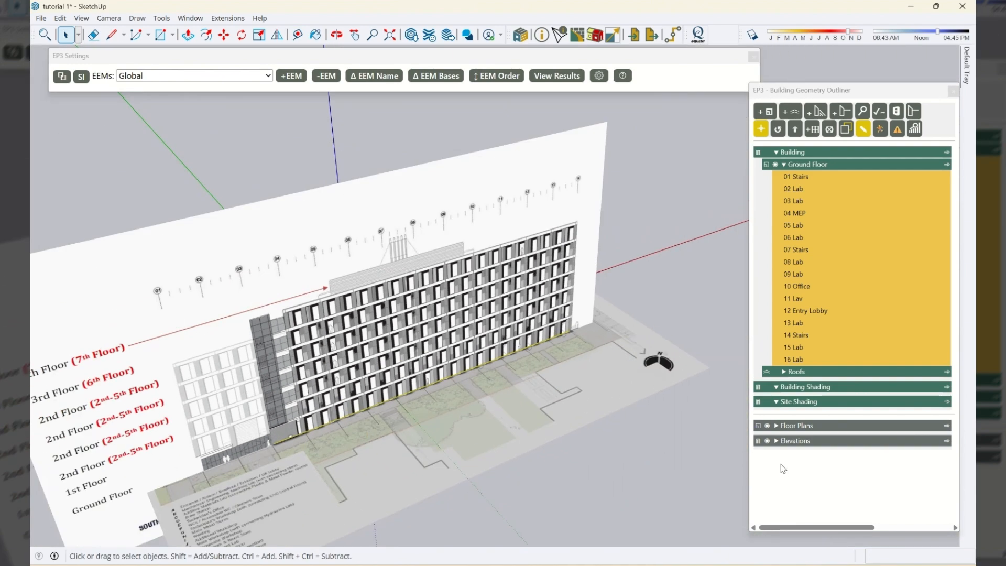
click(767, 442)
middle_drag(569, 412, 485, 435)
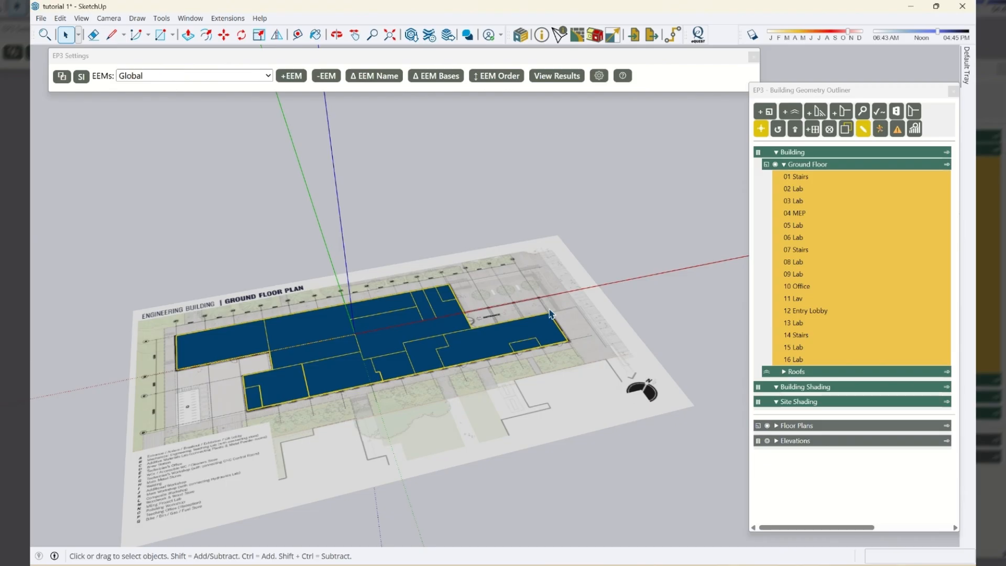
Step: Copy the whole Ground Floor group 4 m straight up along the blue axis to make the next storey
click(834, 164)
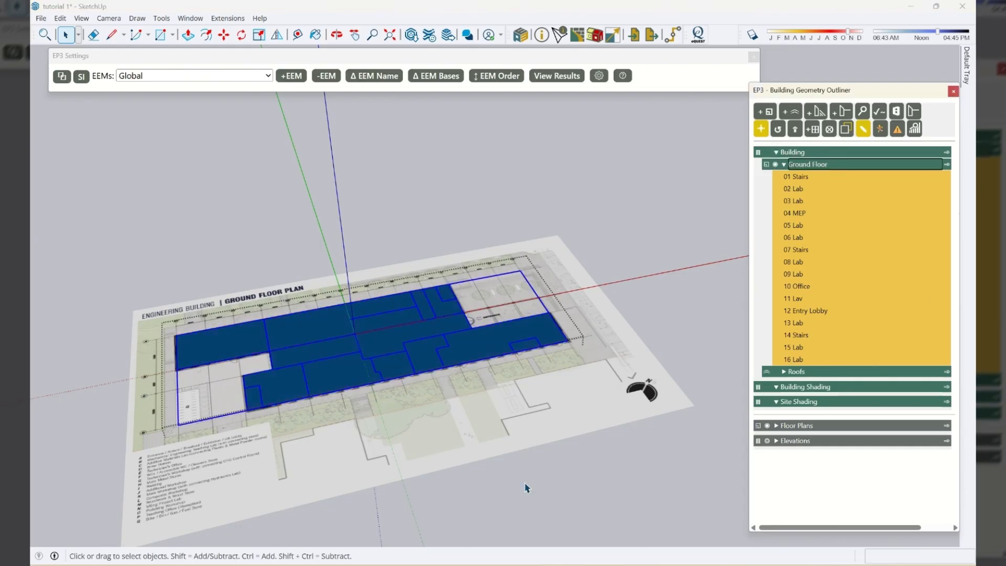
middle_drag(365, 510, 343, 428)
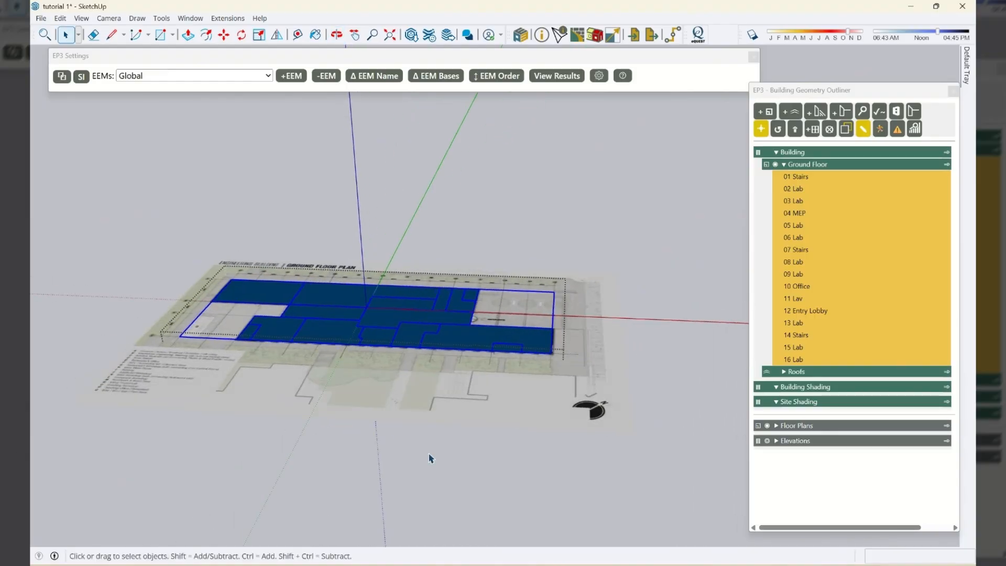
key(m)
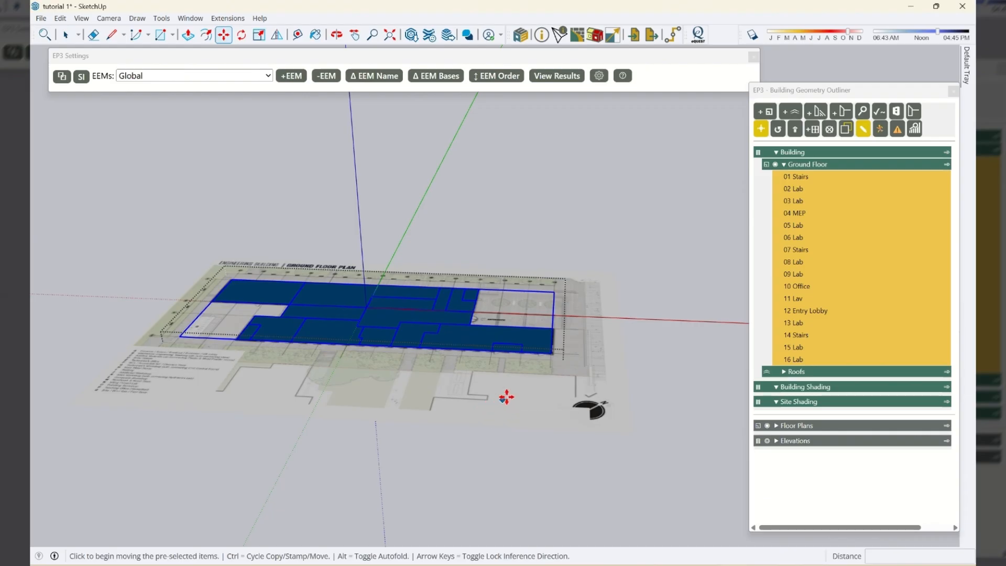
click(478, 288)
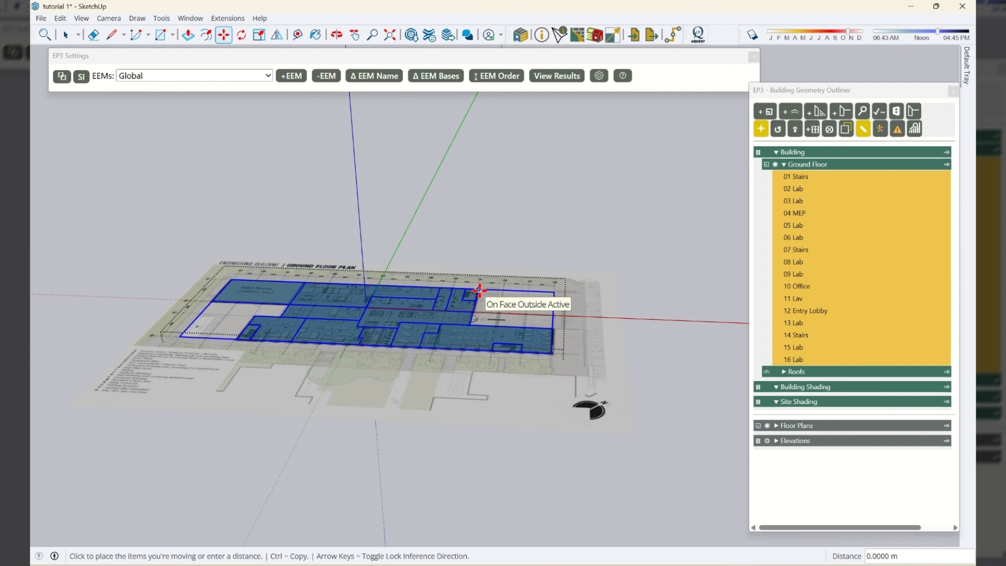
key(ctrl)
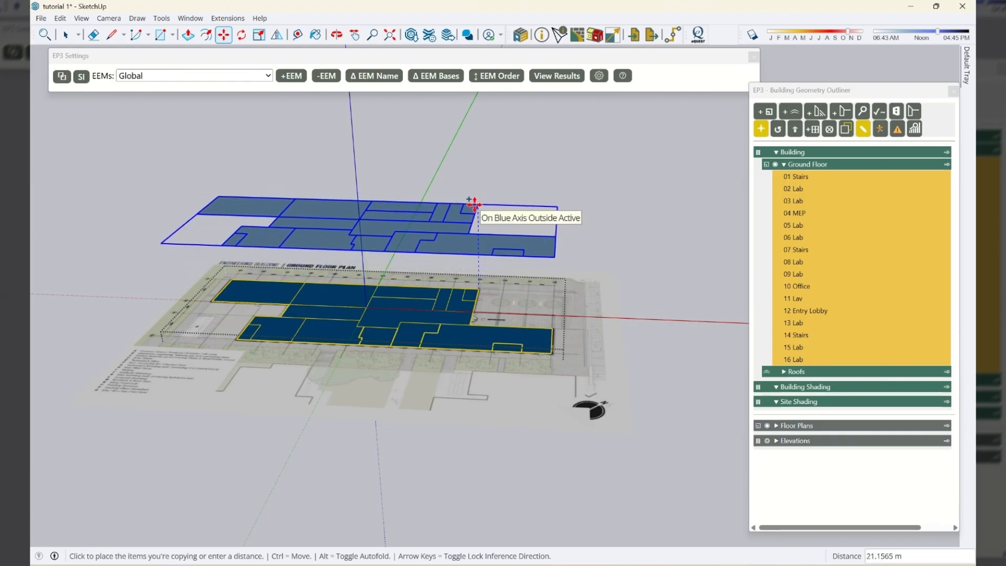
text(4)
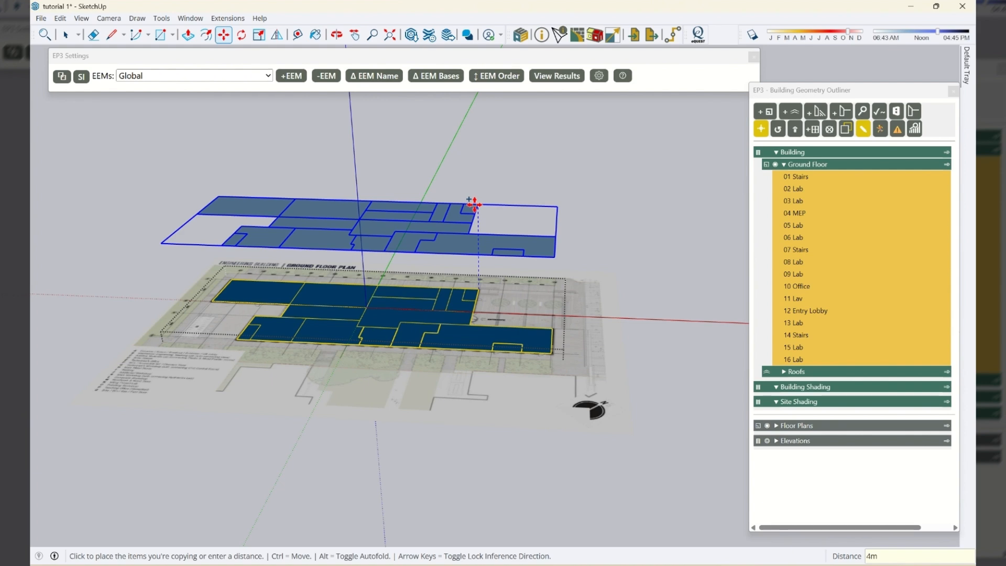
text(m)
key(Return)
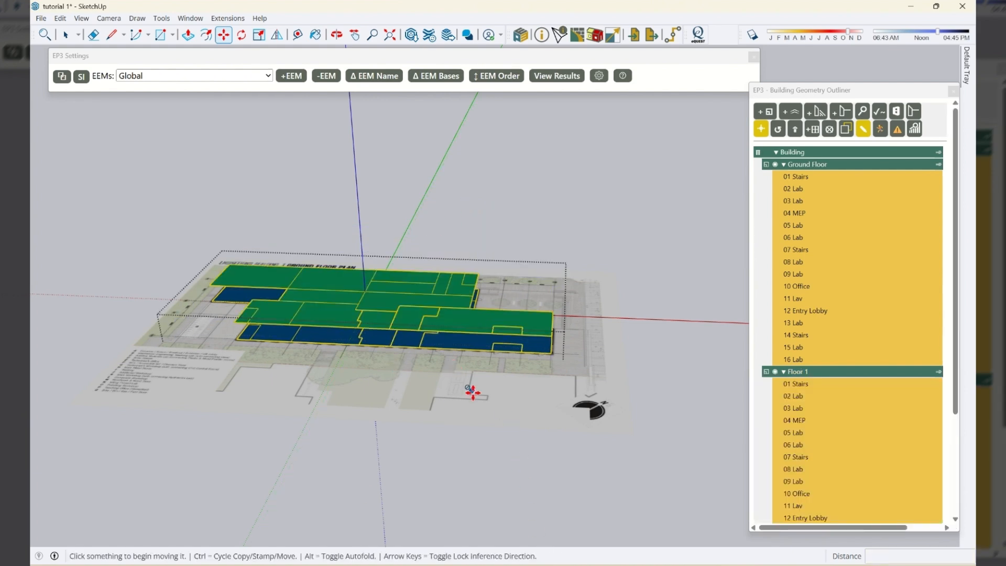
key(space)
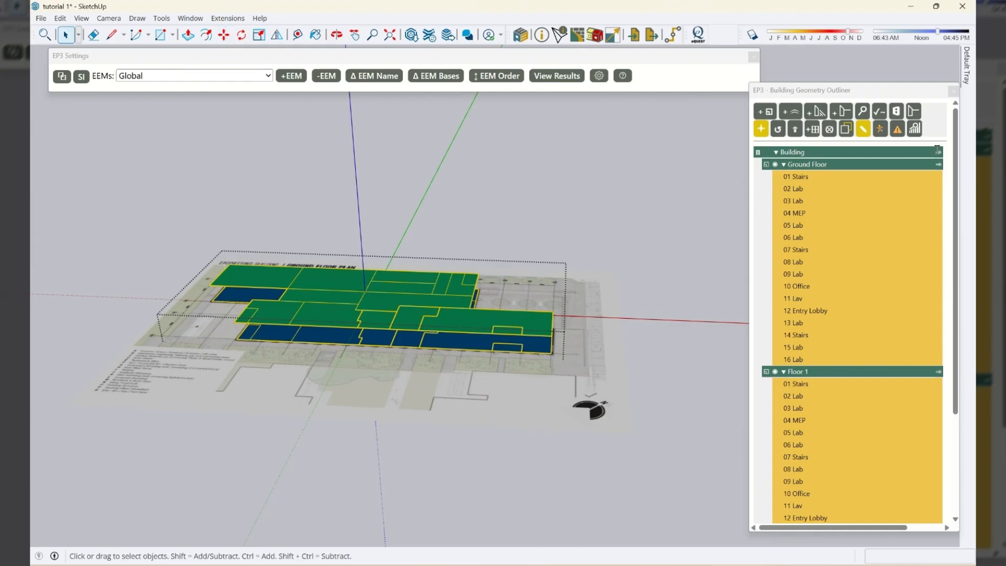
Step: Check the copied Floor 1 group and its spaces in the Building Geometry Outliner, and save the model
double_click(825, 373)
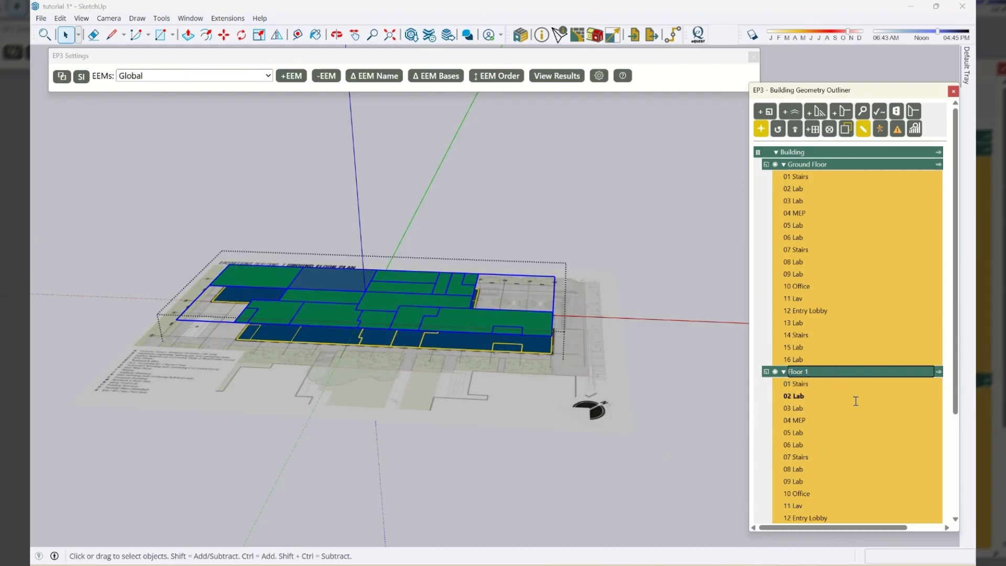
scroll(856, 402, down, 2)
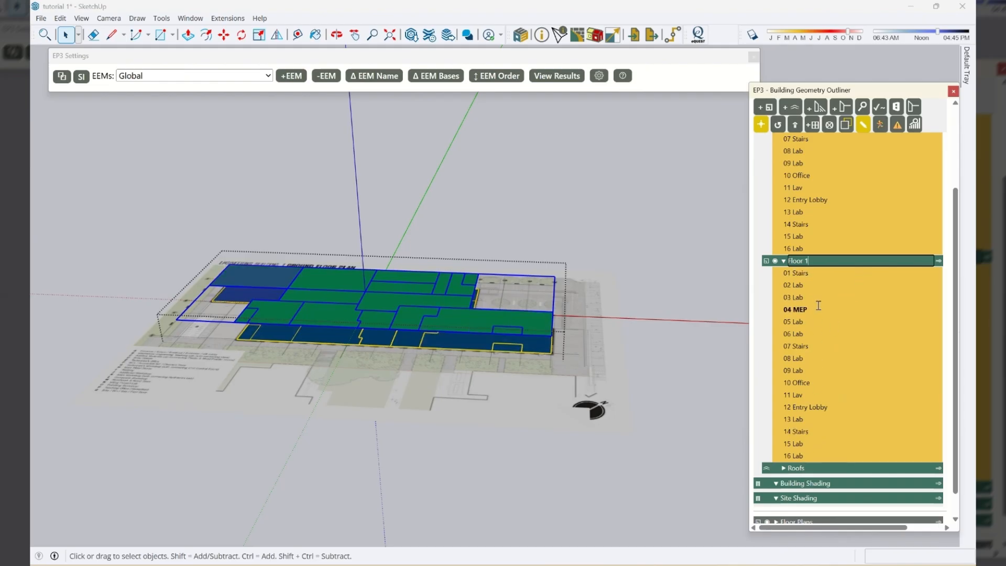
click(670, 359)
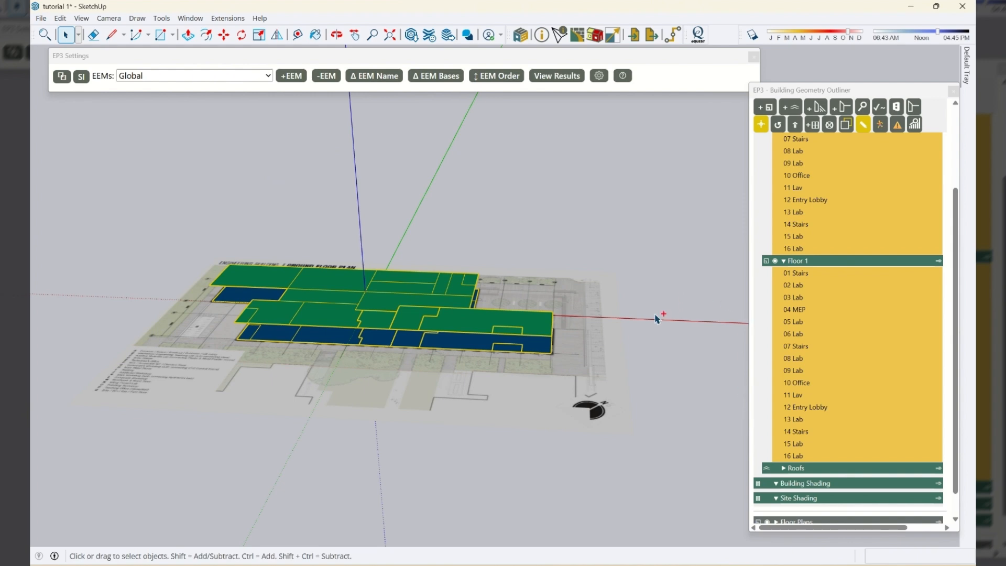
key(ctrl+s)
middle_drag(588, 288, 591, 364)
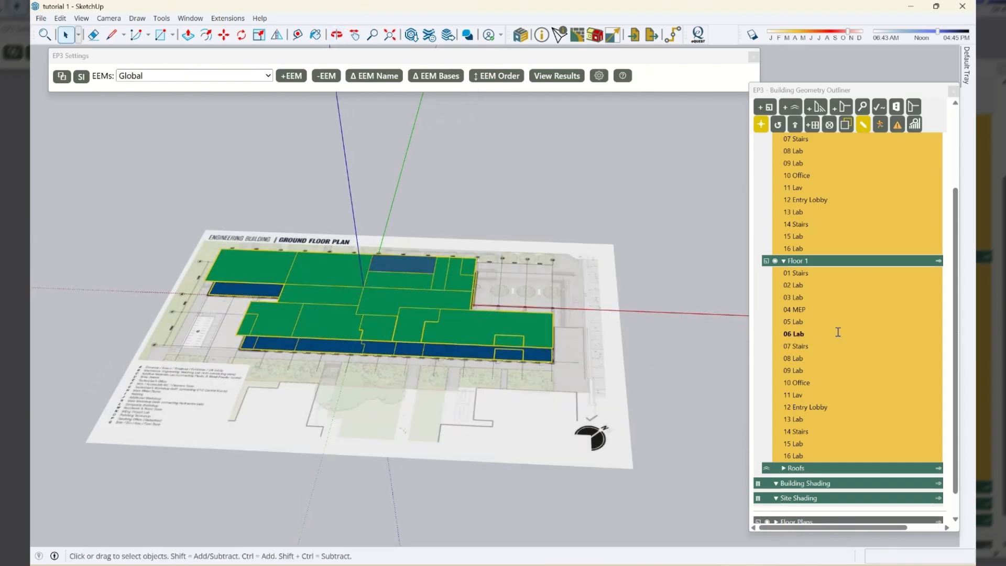
Step: Hide the ground floor model and its floor plan drawing, keeping only Floor 1 visible
scroll(838, 332, up, 3)
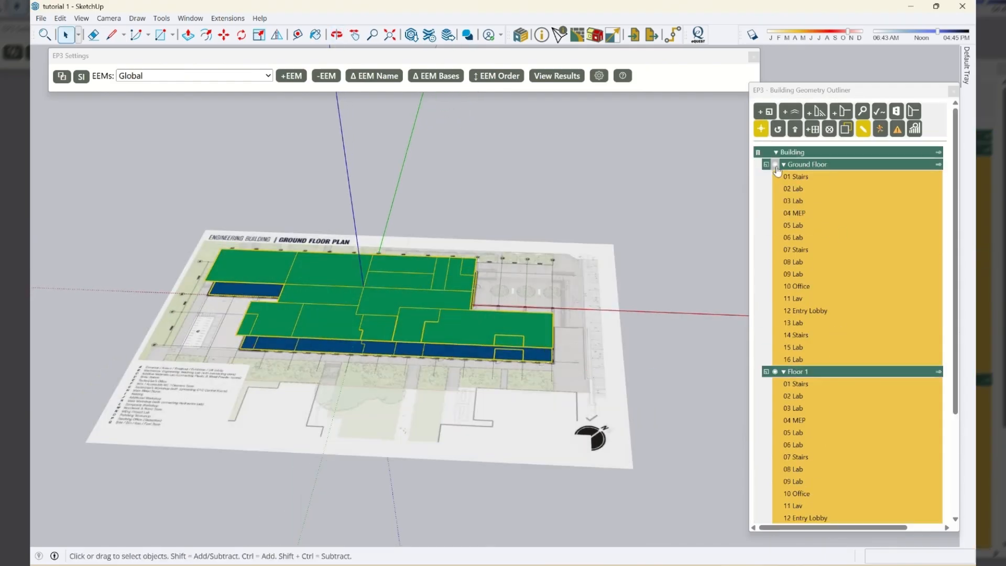
click(776, 165)
middle_drag(243, 512, 308, 472)
Step: Import 1st Floor.jpg as an image and place it flat on the ground north of the Floor 1 model
click(40, 19)
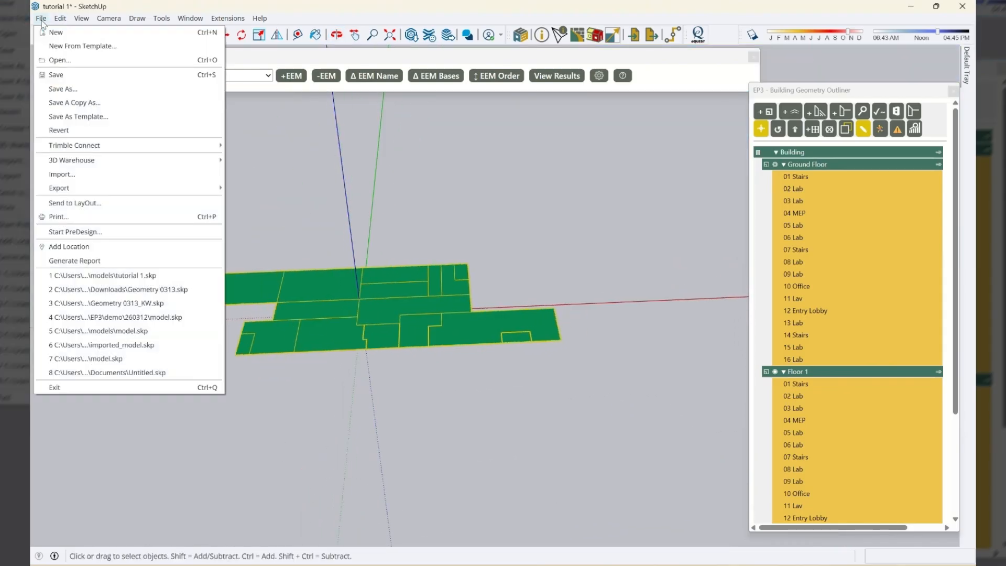
click(139, 174)
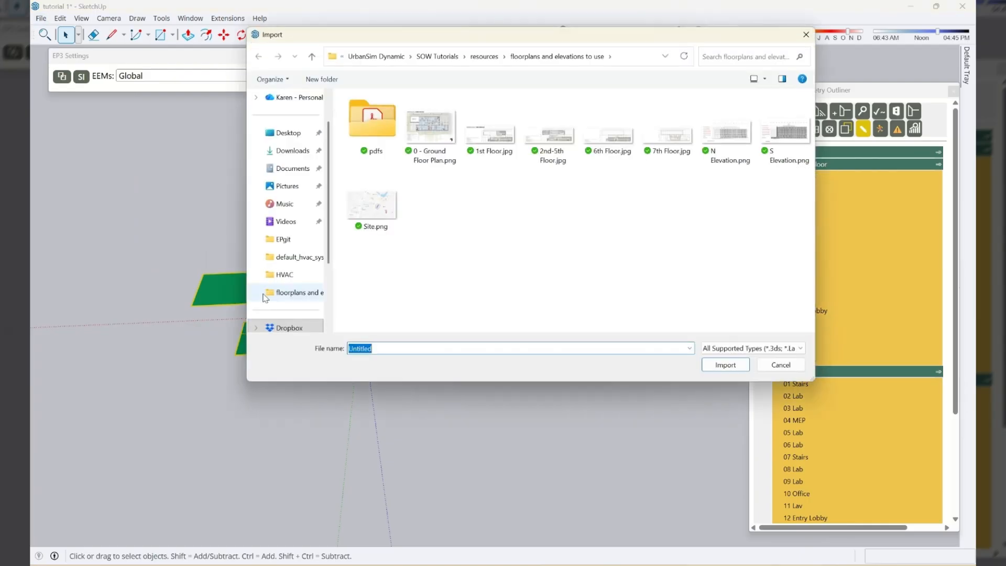
click(493, 138)
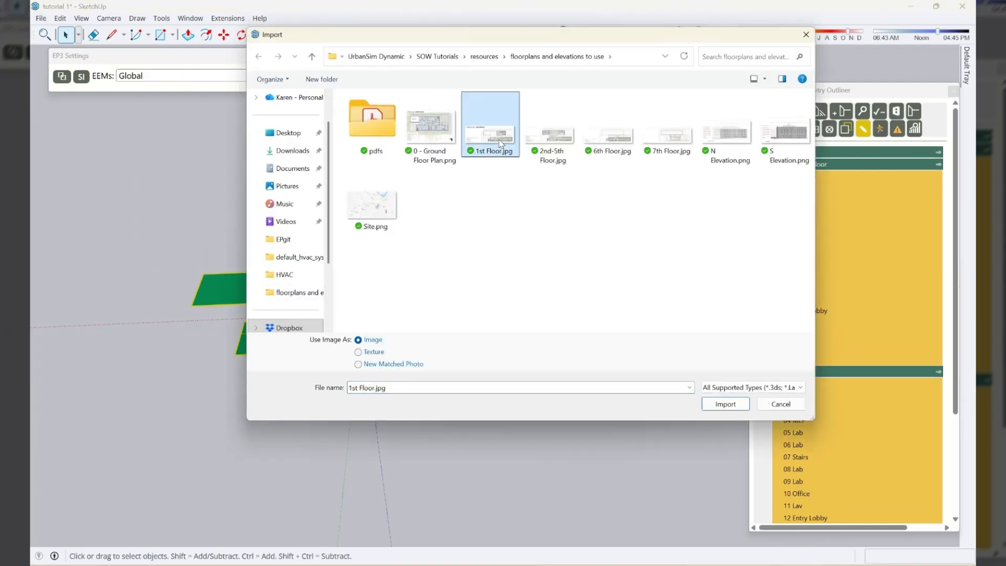
click(734, 406)
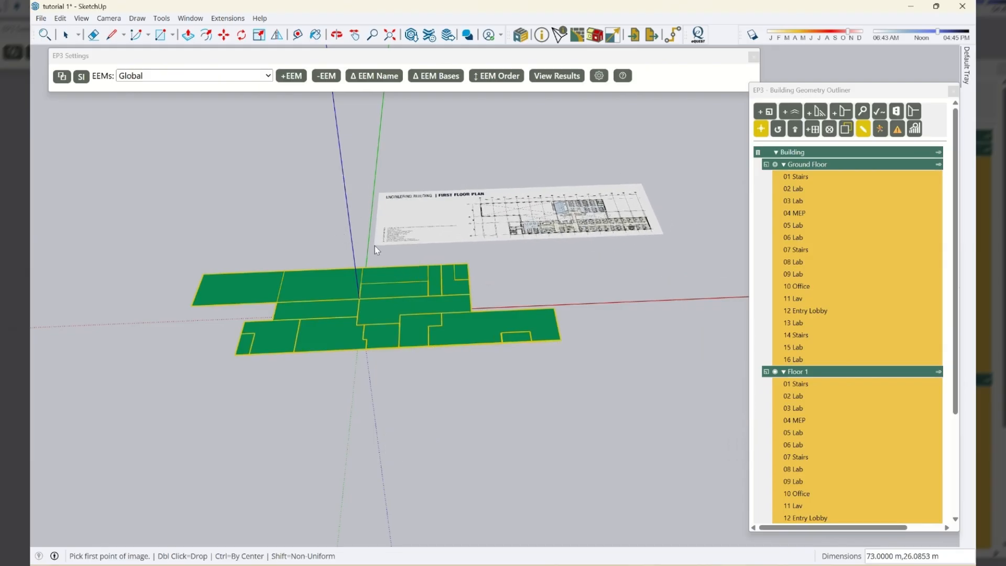
click(372, 247)
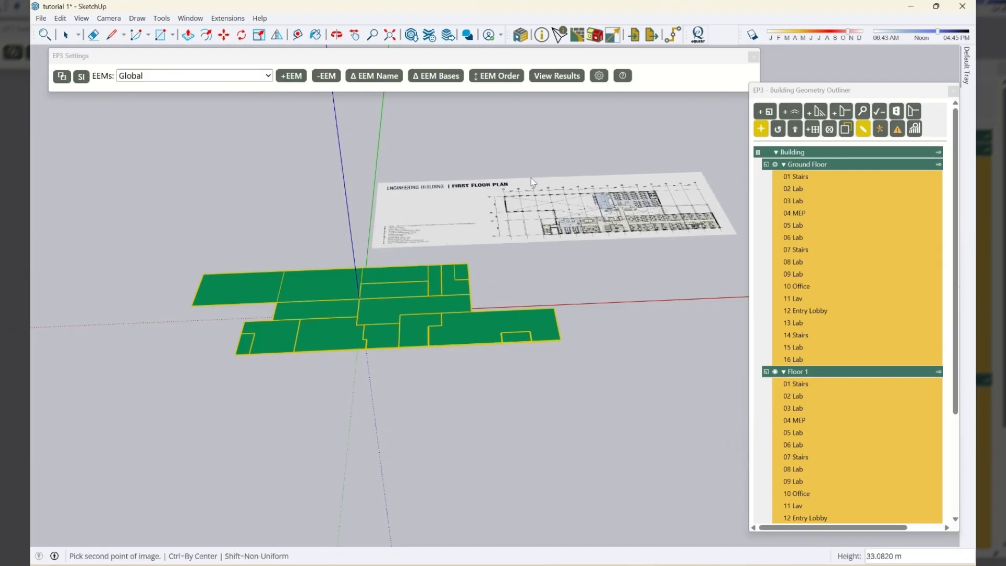
click(584, 173)
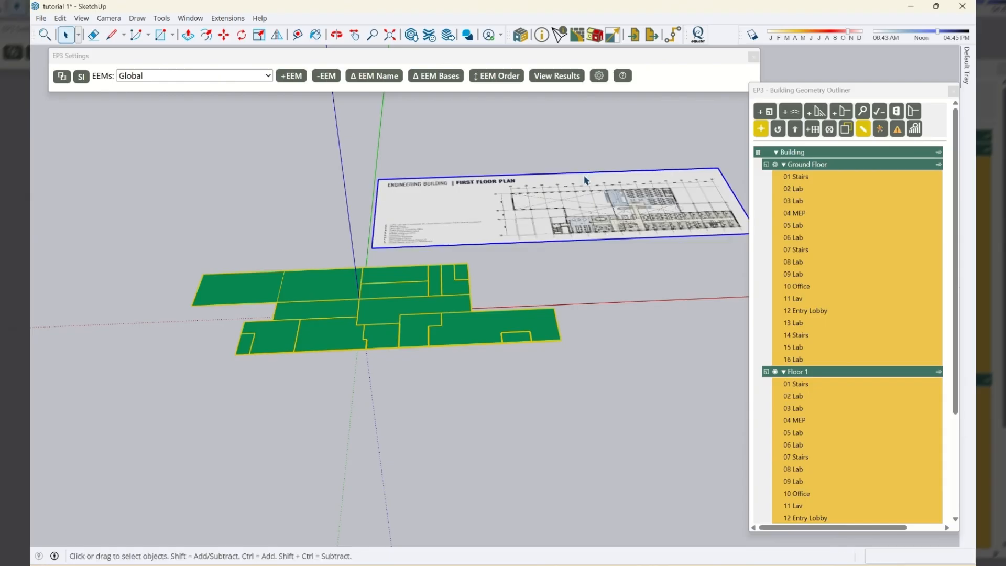
Step: Draw a reference line about 57 m long along the red axis from grid line 01 to grid line 14 on the first floor plan
middle_drag(403, 210, 364, 346)
scroll(229, 379, down, 3)
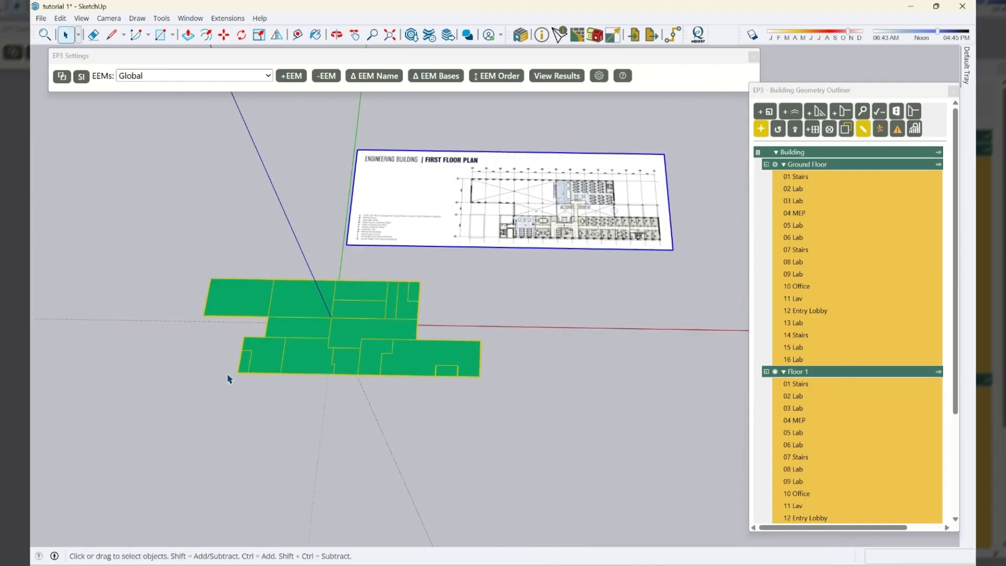
scroll(602, 170, up, 1)
scroll(513, 175, up, 2)
scroll(356, 241, up, 6)
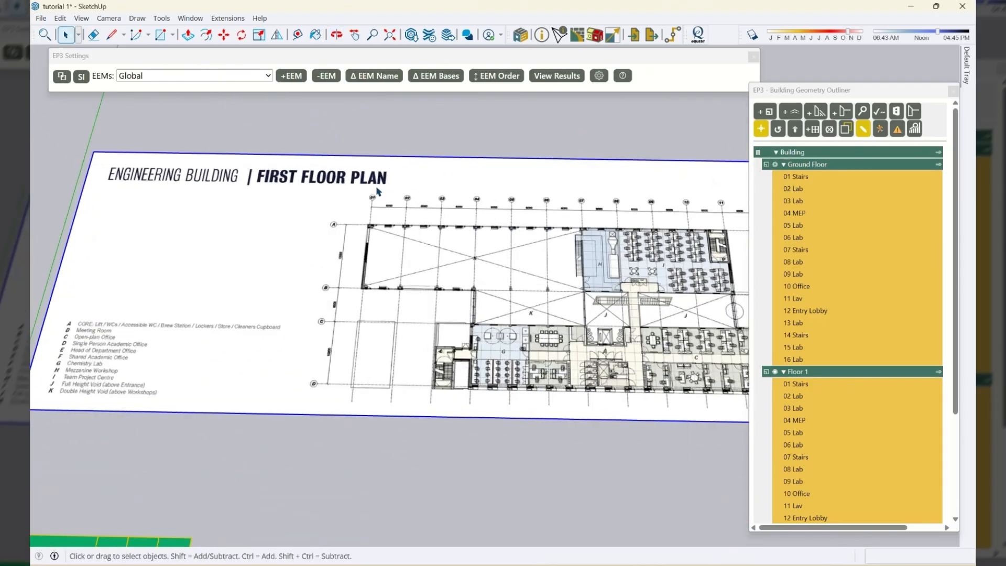
scroll(380, 216, up, 2)
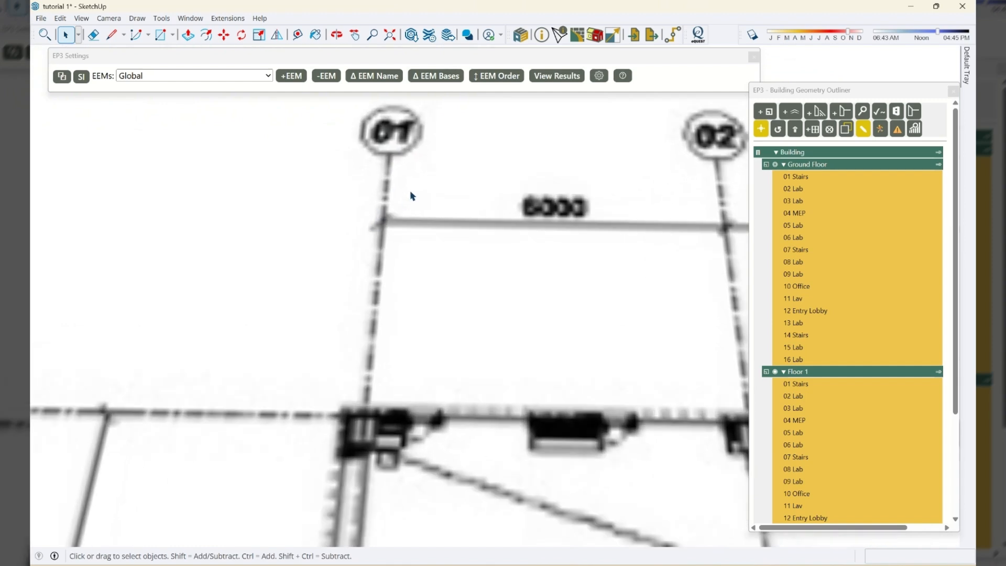
key(l)
scroll(383, 190, up, 1)
scroll(386, 184, up, 2)
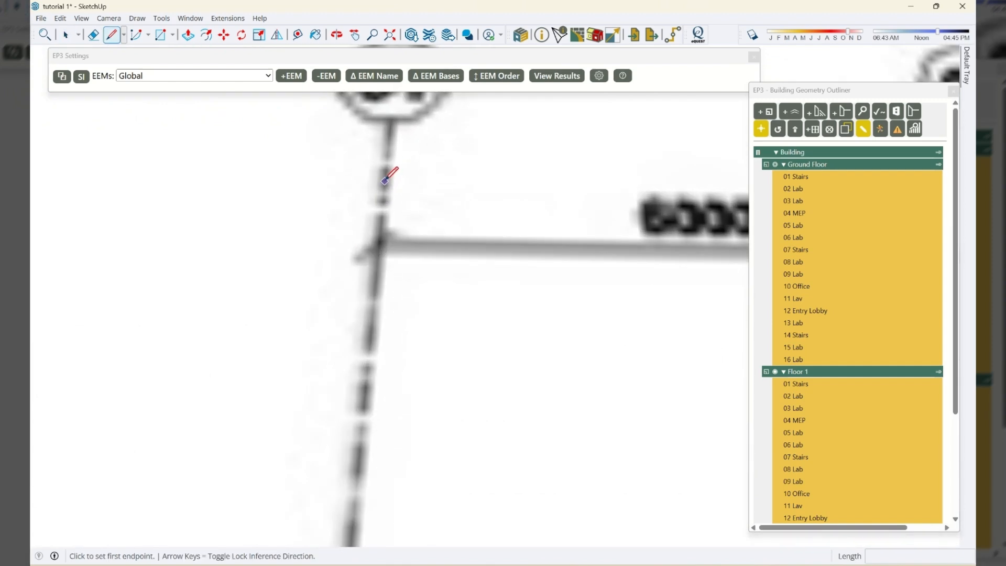
click(387, 175)
scroll(175, 227, down, 5)
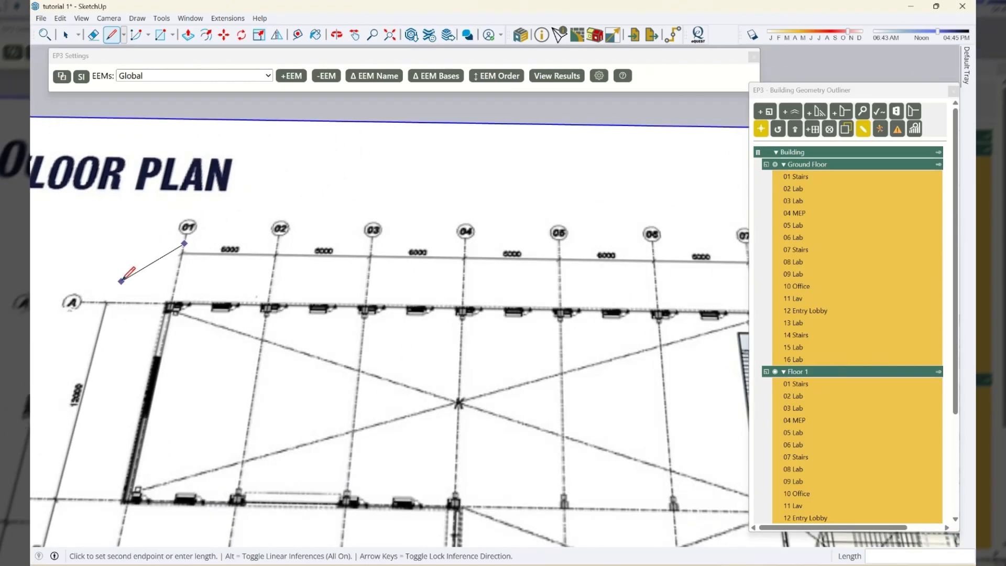
scroll(122, 280, down, 4)
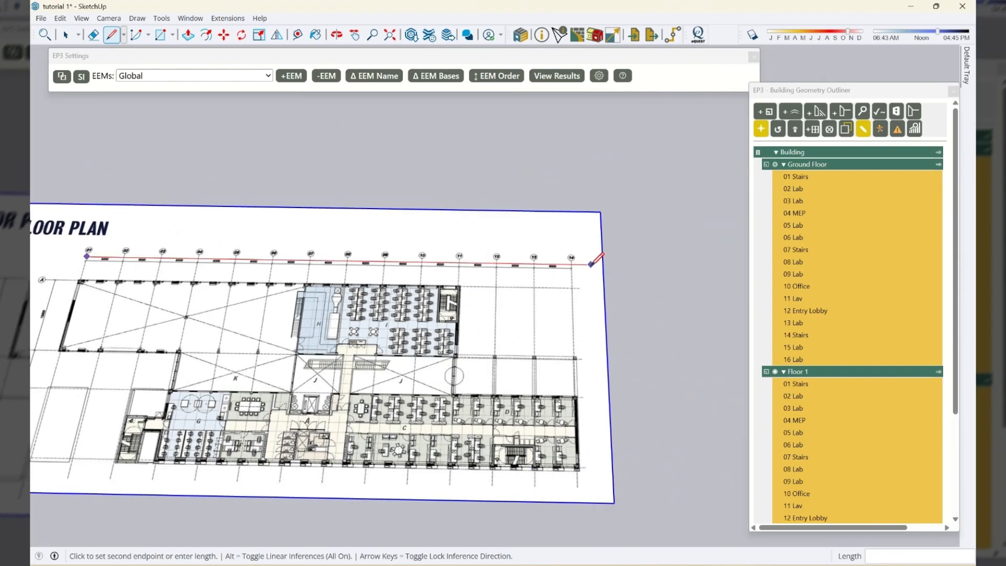
scroll(592, 264, up, 8)
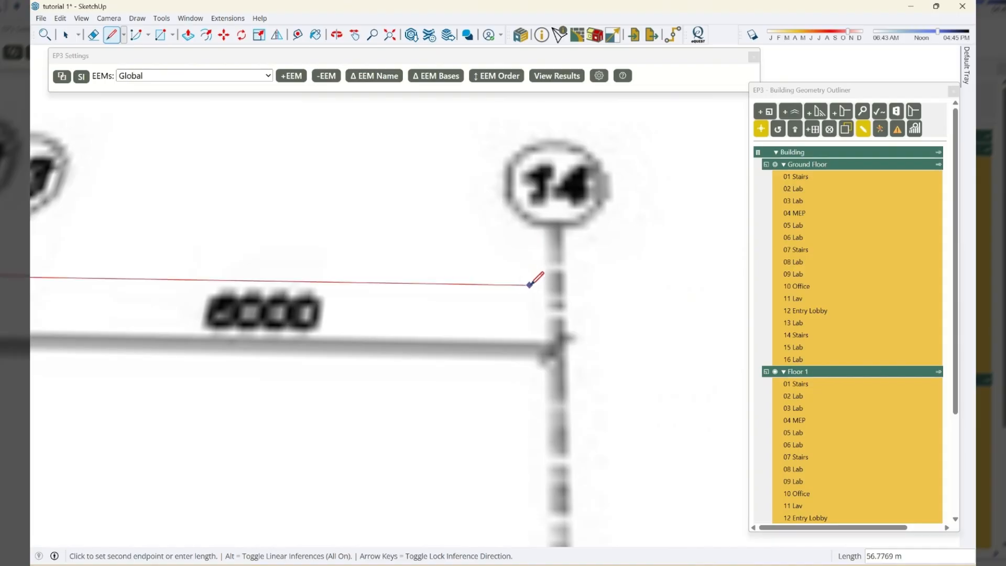
click(560, 286)
key(space)
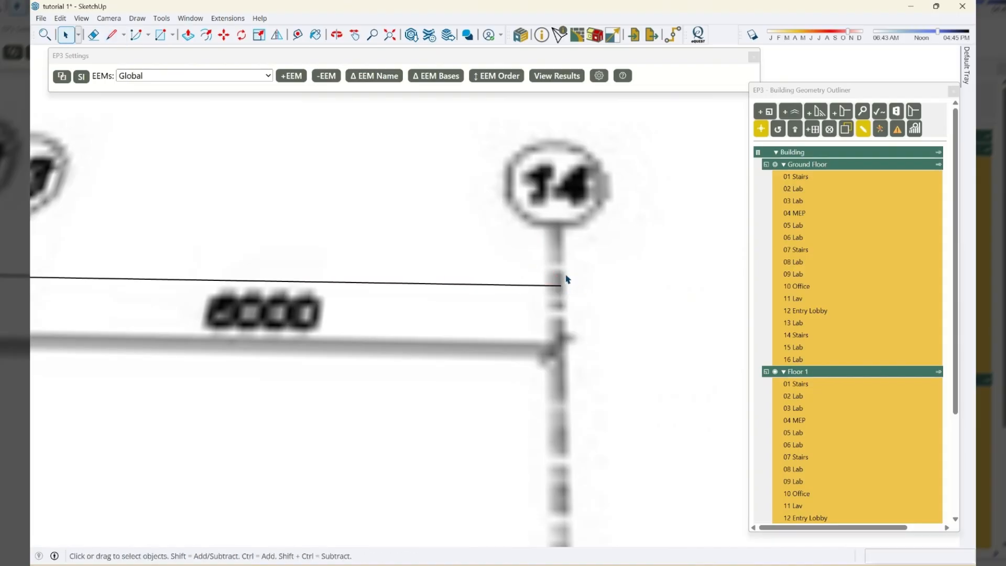
Step: Scale the first floor plan image together with its reference line so that the line is 78 m long
scroll(566, 279, down, 8)
drag(654, 317, 507, 155)
drag(357, 121, 363, 127)
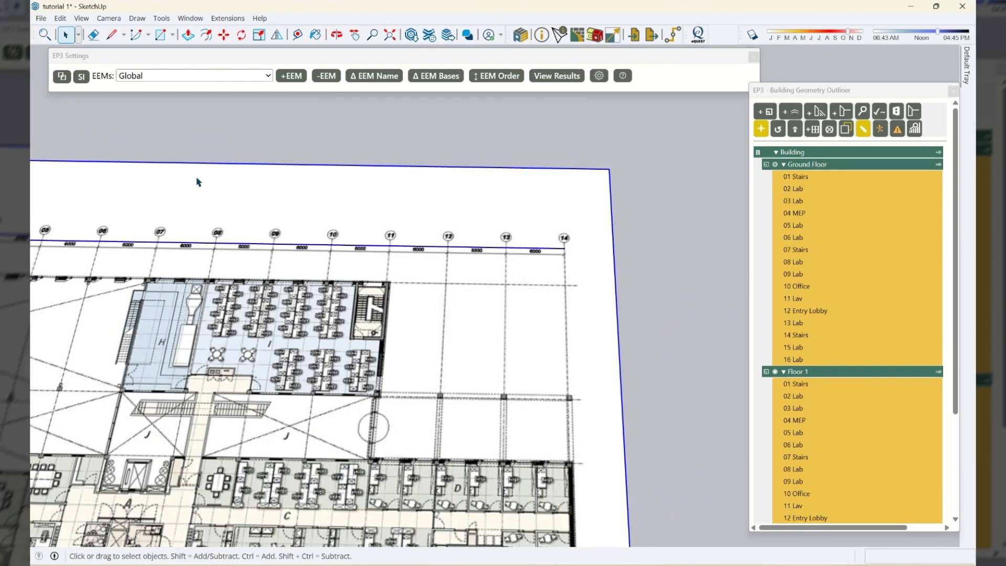
scroll(556, 269, down, 4)
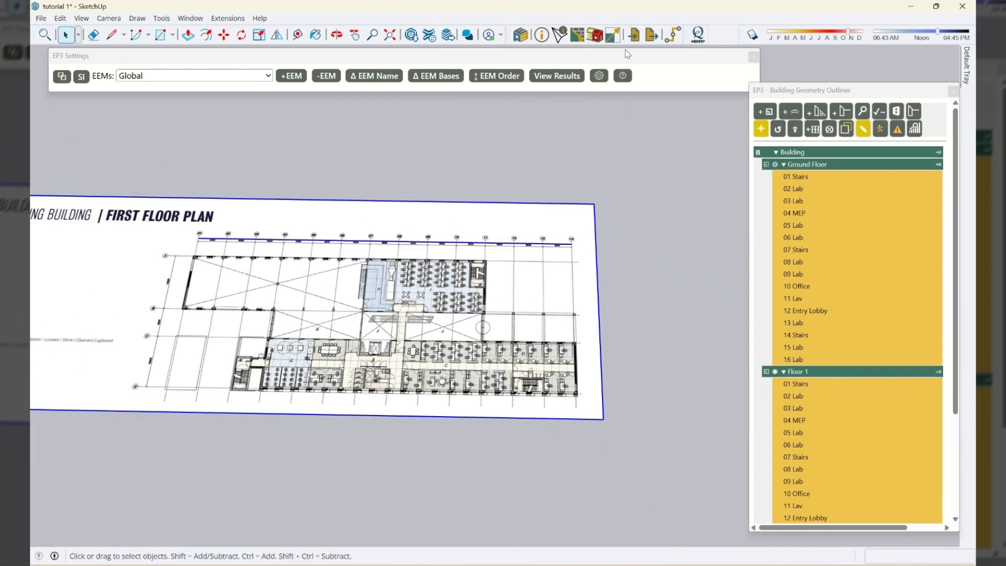
click(616, 38)
text(78)
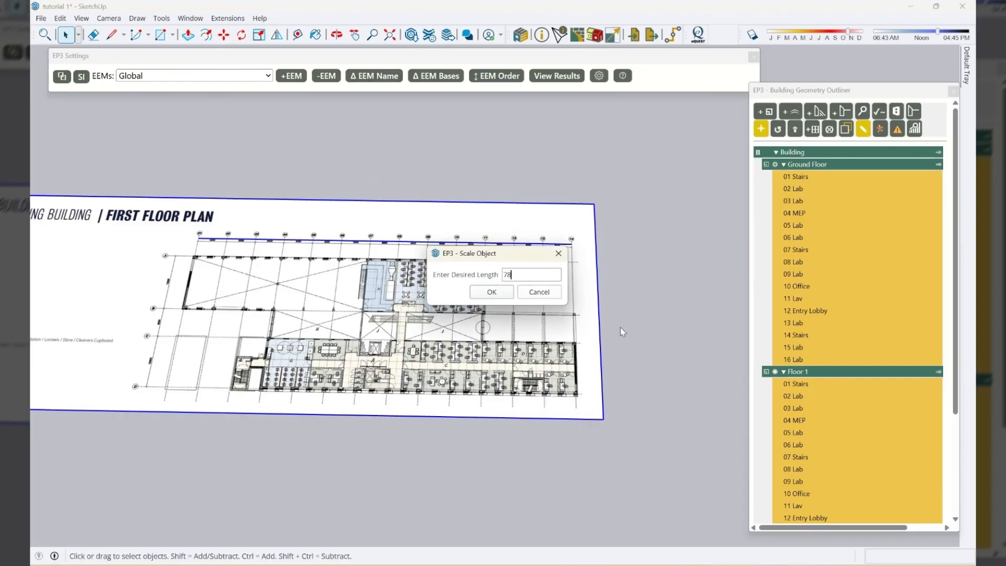
text(m)
key(Return)
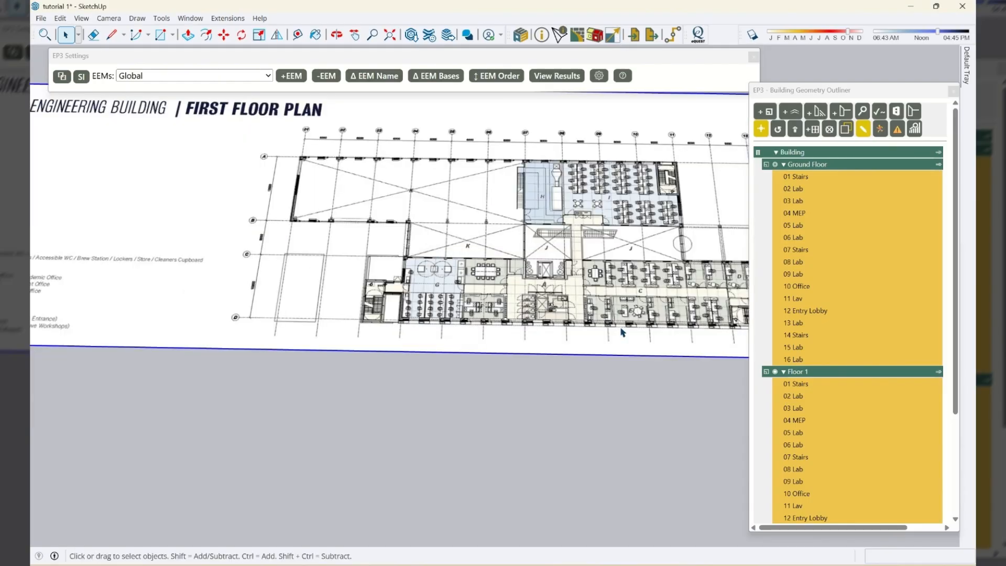
Step: Assign the scaled first floor plan image as the floorplan of the Floor 1 layer
scroll(622, 332, down, 7)
right_click(454, 250)
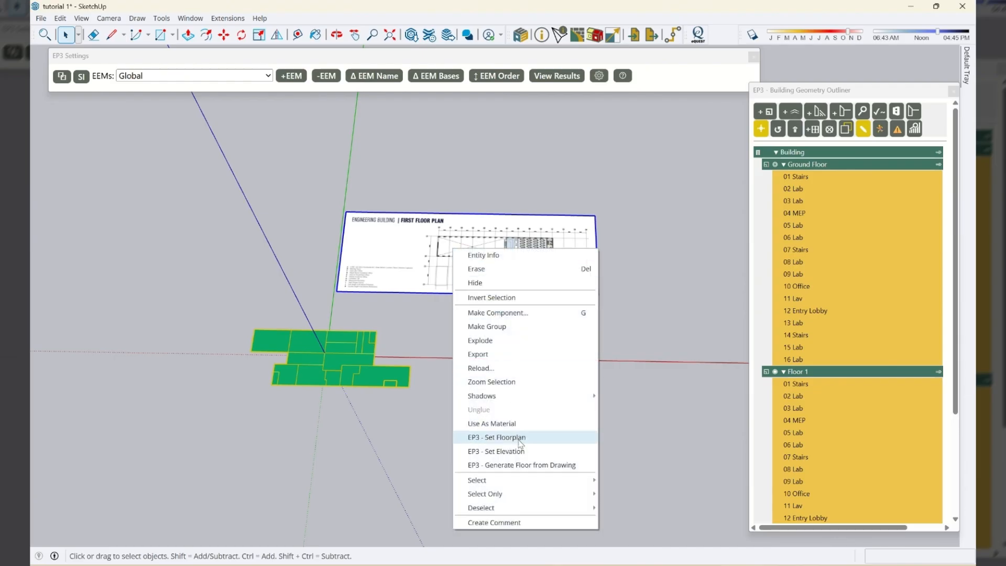
click(544, 443)
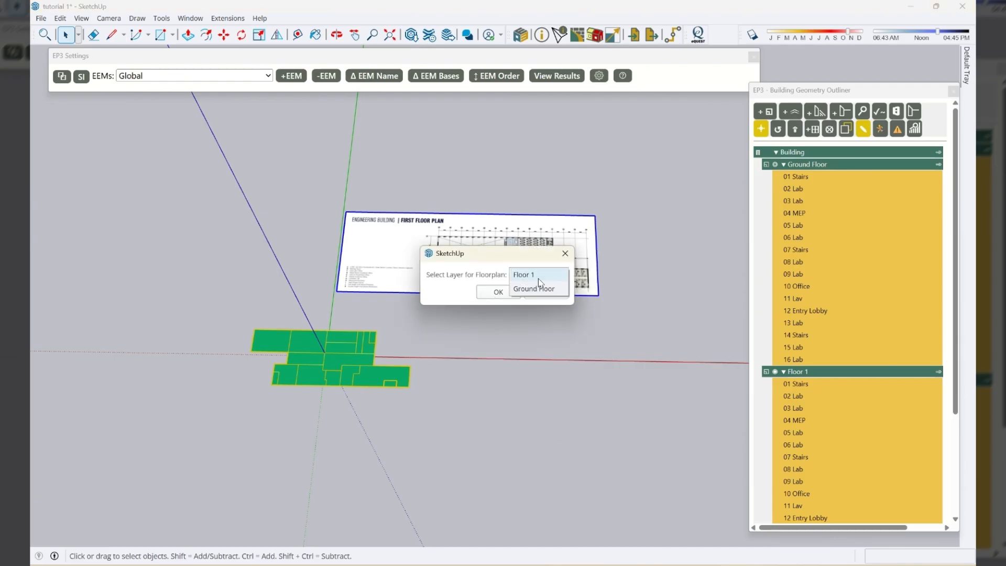
click(526, 277)
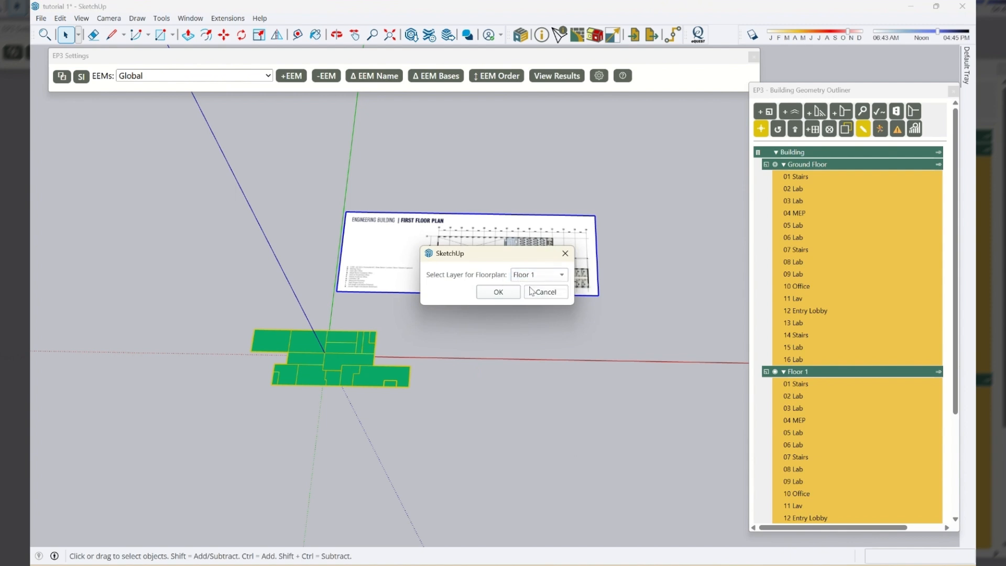
click(496, 292)
Step: Enter the floor plans group through the Ground Floor Plan.png entry in the outliner and select the first floor plan image inside it
mouse_move(557, 377)
middle_down()
mouse_move(463, 227)
mouse_move(344, 71)
mouse_move(384, 288)
mouse_move(499, 292)
middle_up()
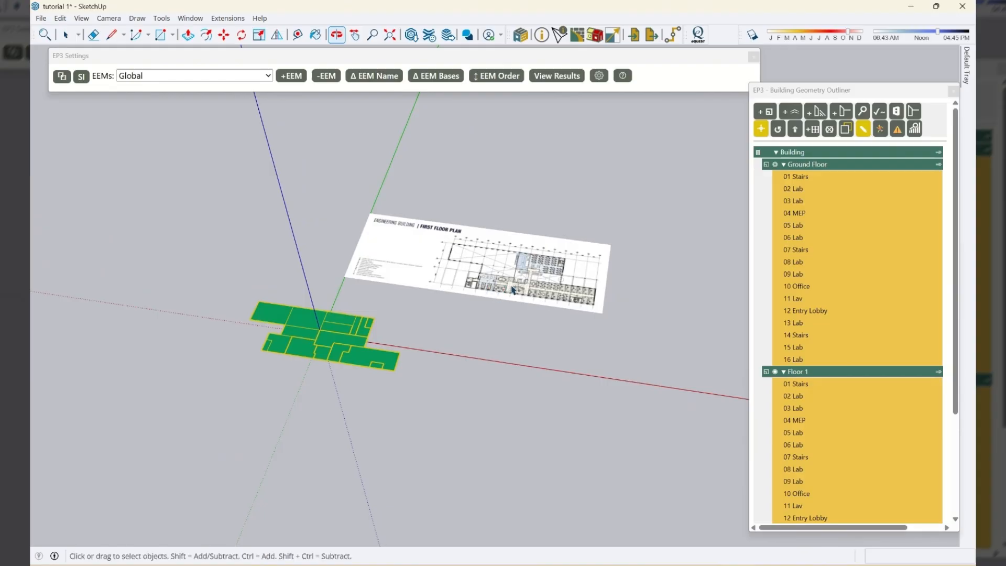
click(503, 294)
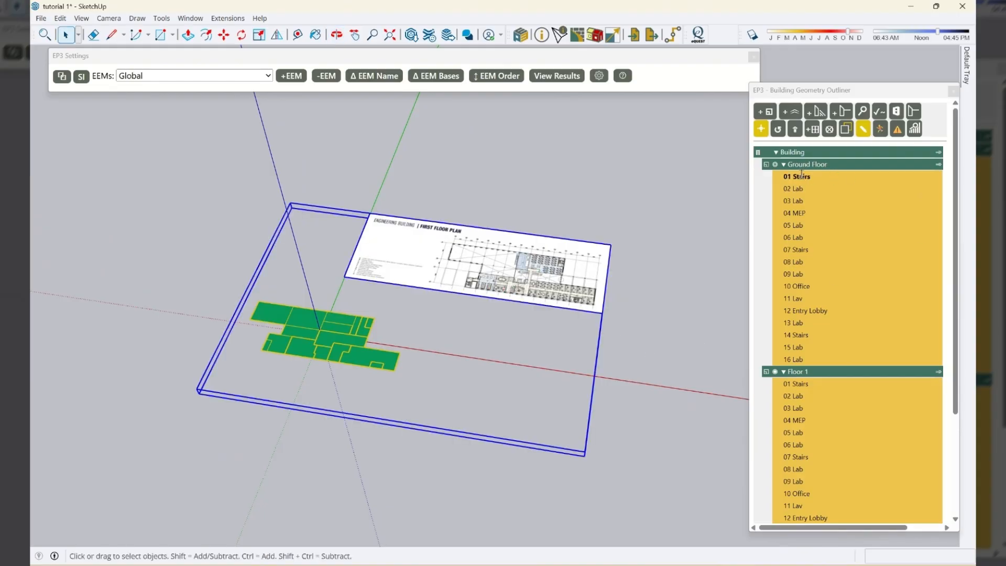
click(776, 152)
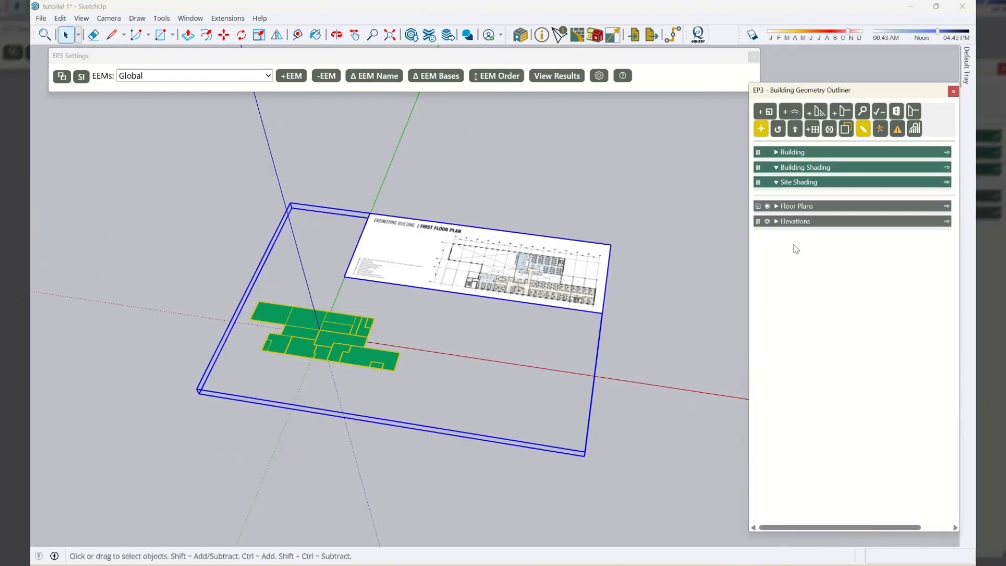
click(776, 206)
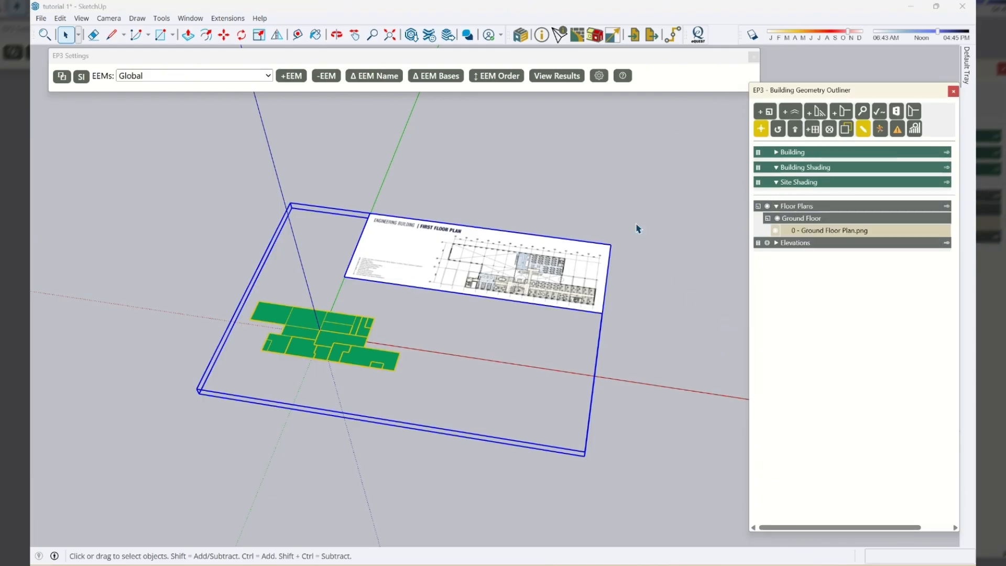
click(875, 232)
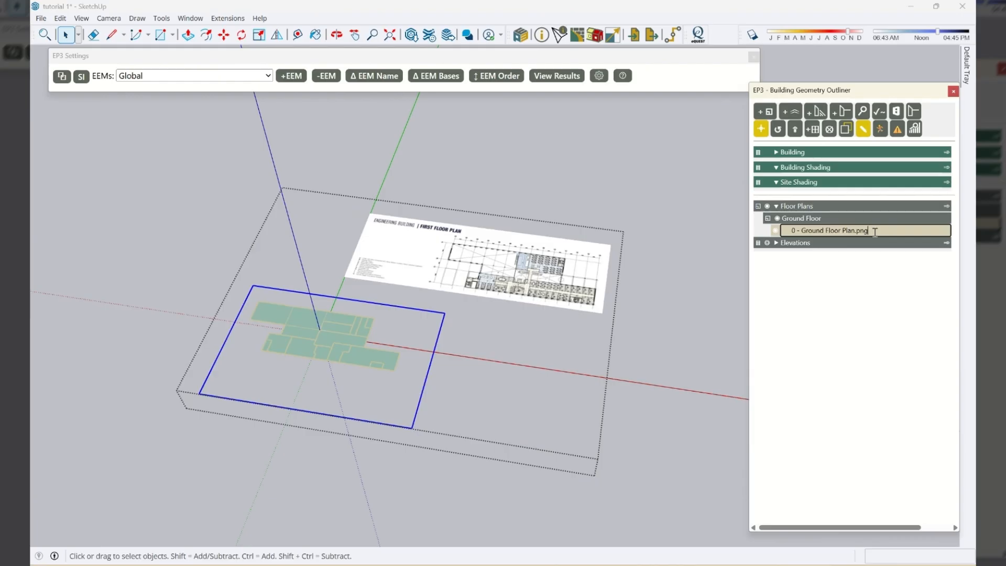
click(468, 269)
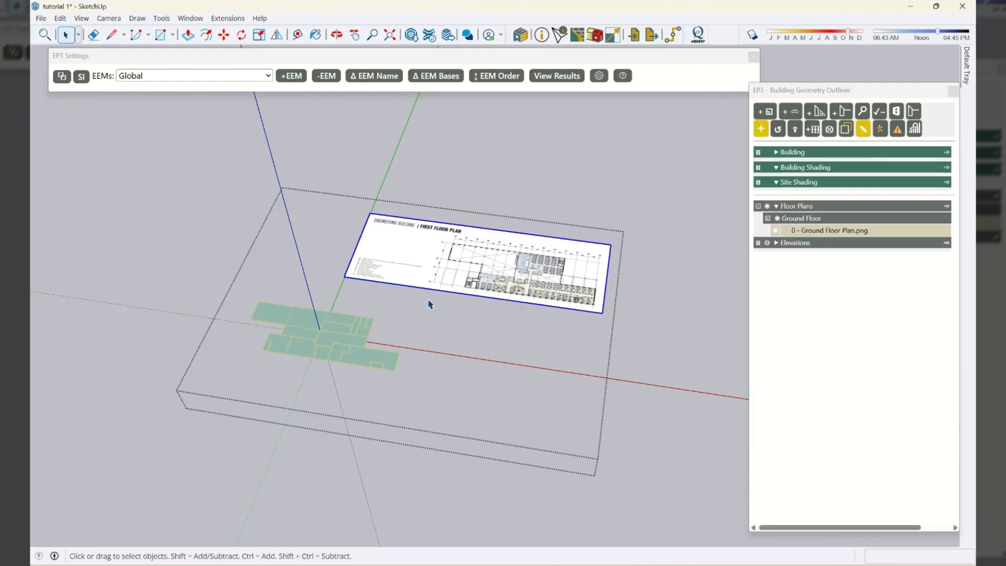
middle_drag(394, 246, 442, 362)
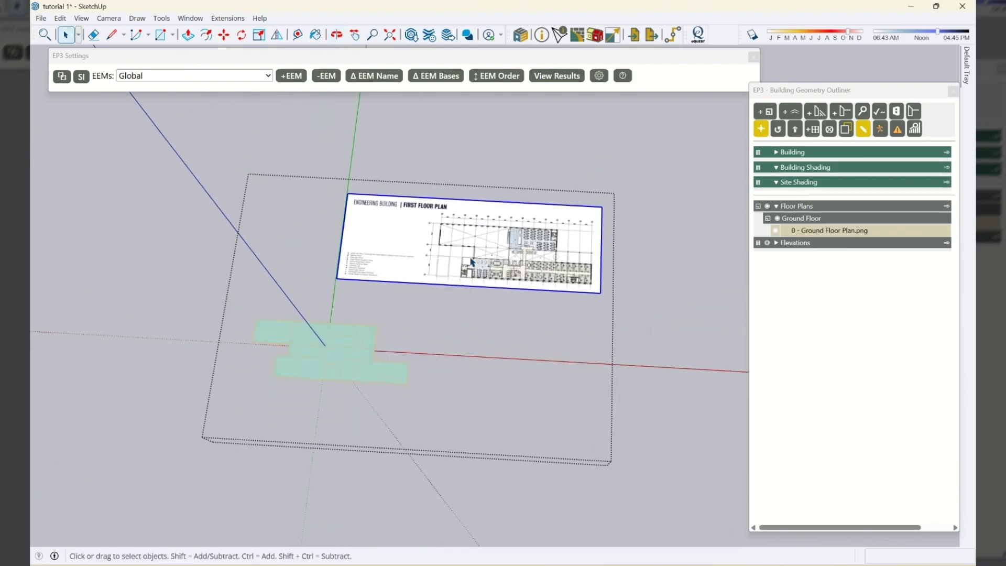
scroll(477, 255, up, 2)
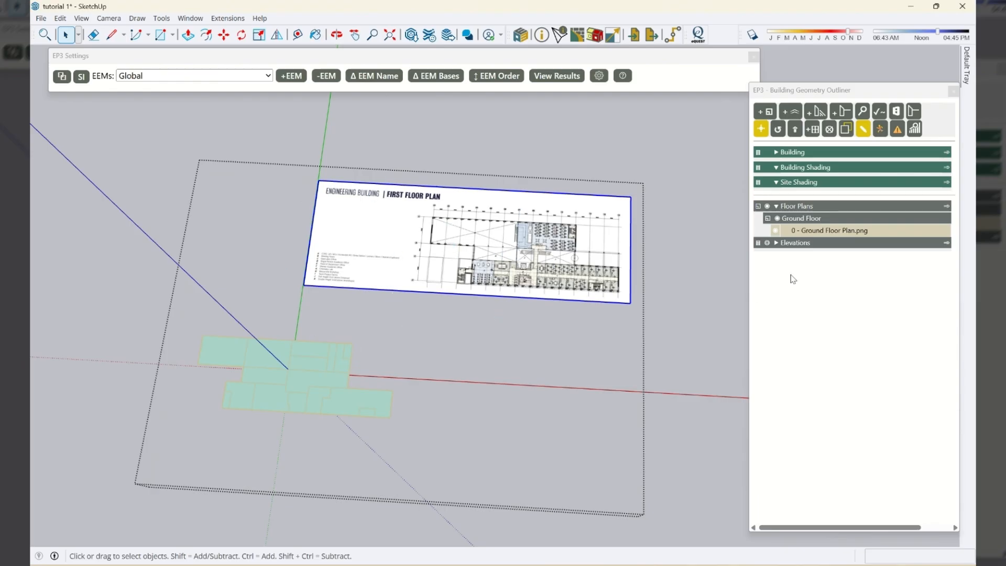
Step: Show the ground floor with its plan for comparison, hide it again, and collapse its list of spaces in the outliner
click(776, 152)
click(777, 165)
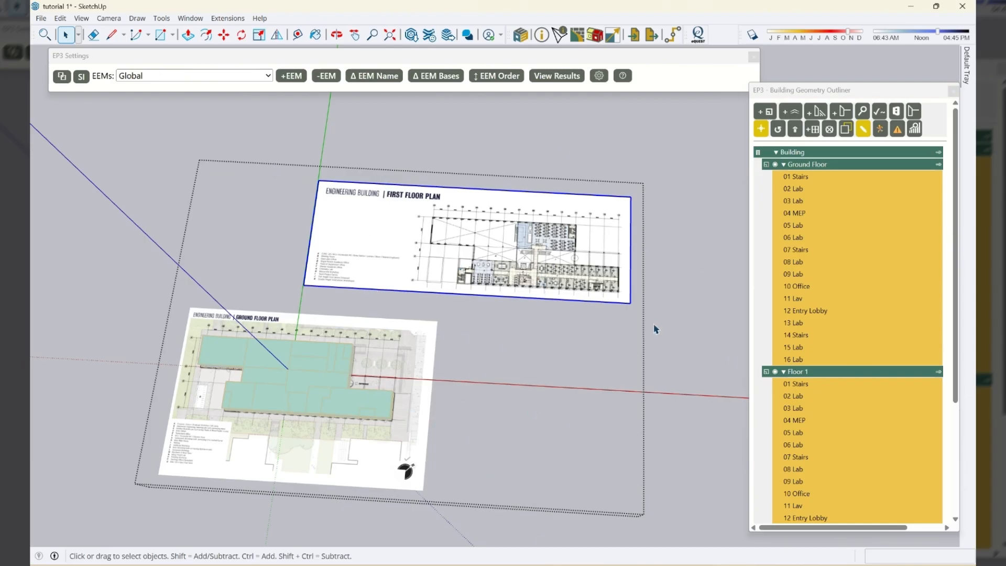
click(775, 165)
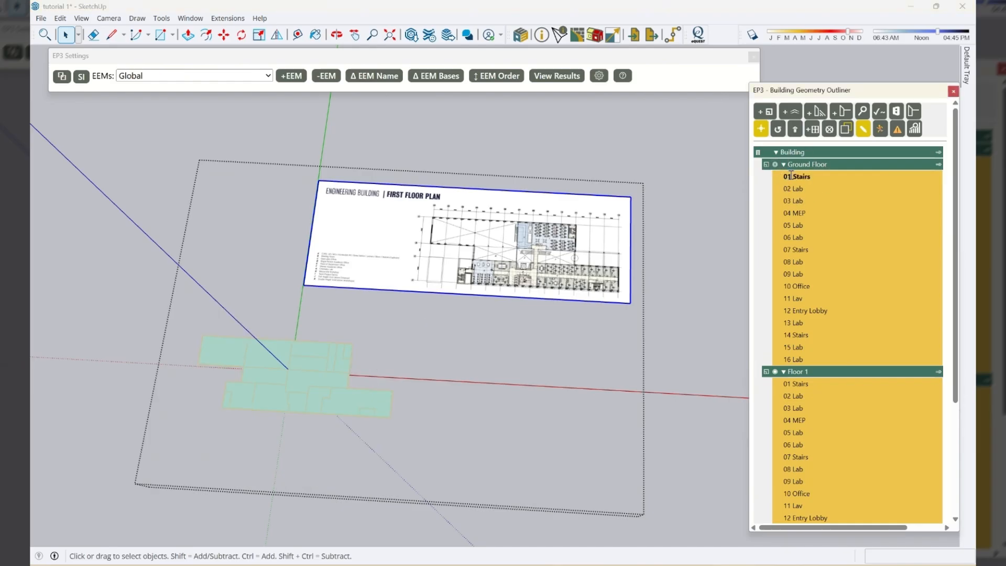
click(784, 164)
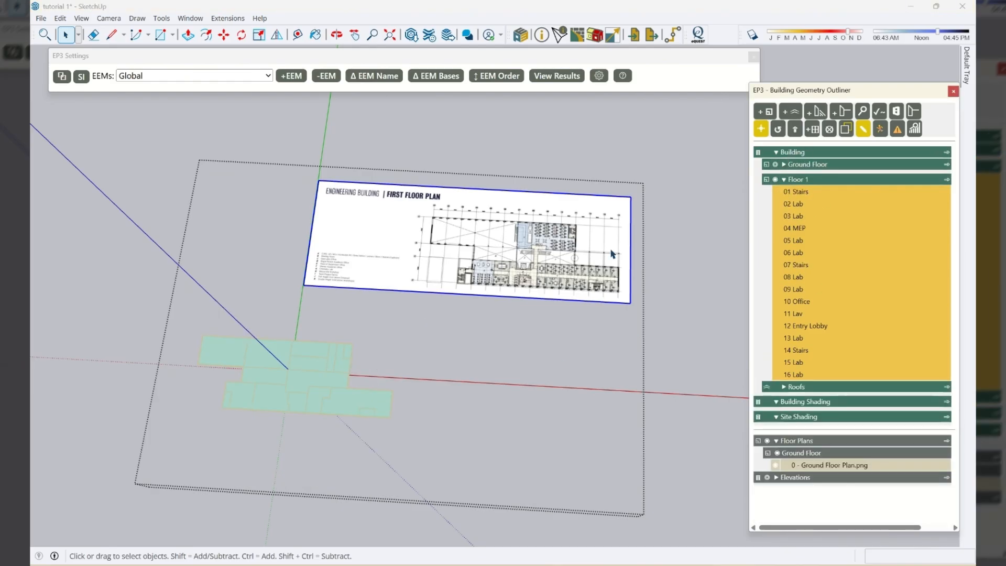
Step: Turn on X-ray and move the first floor plan image by its inner corner at grid lines B and 04 onto the matching Floor 1 corner
middle_drag(427, 242, 404, 267)
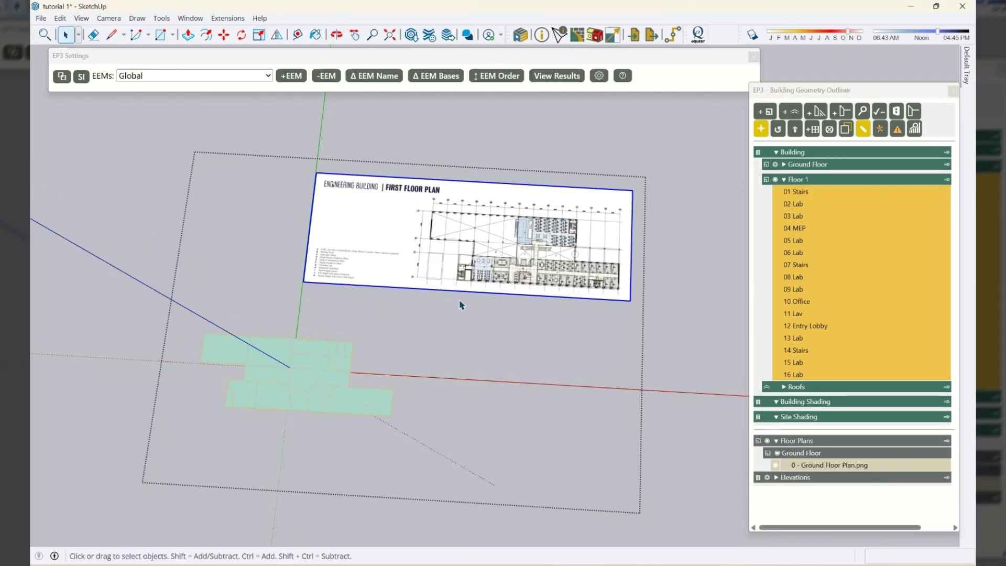
key(x)
scroll(468, 249, up, 15)
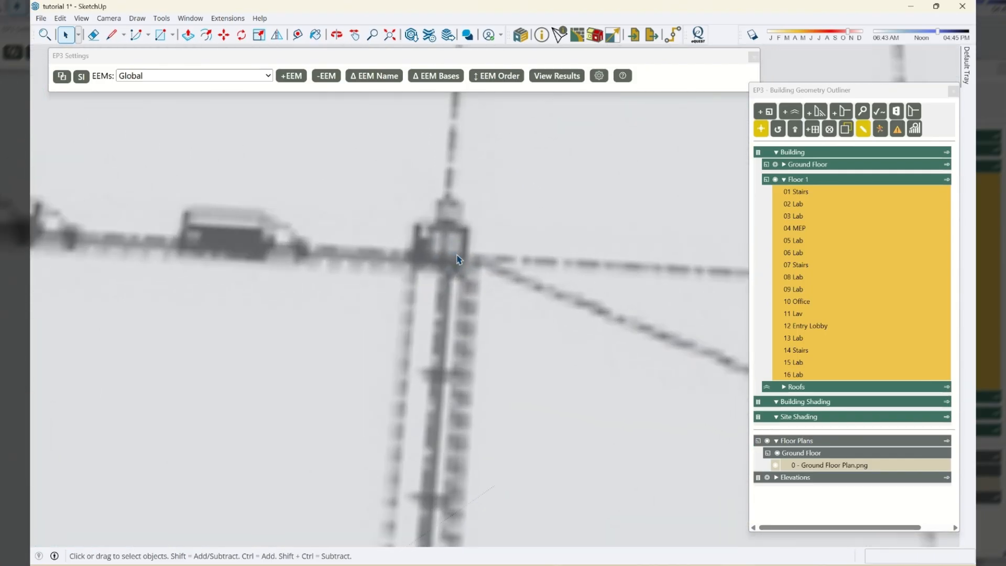
scroll(457, 259, up, 2)
key(m)
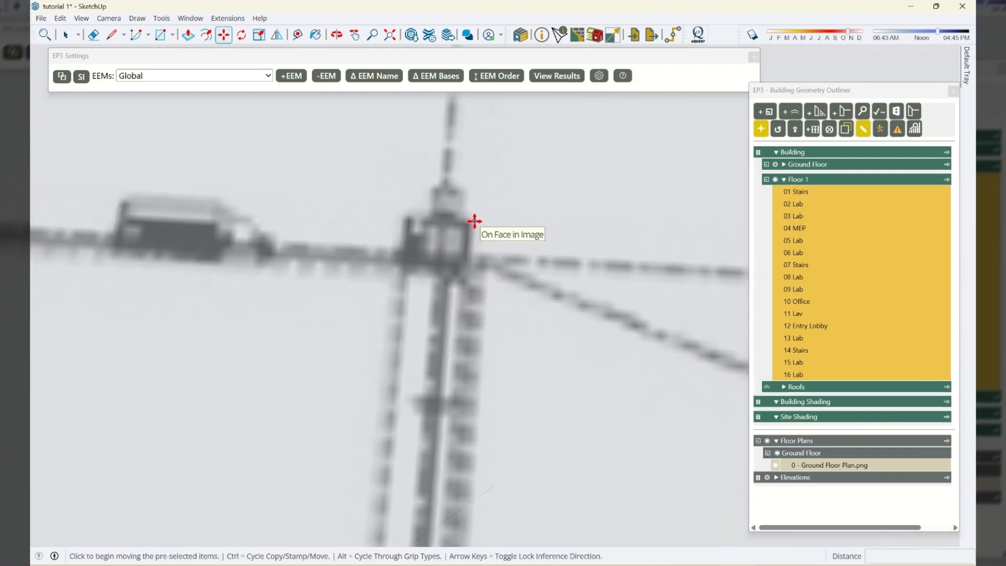
click(475, 221)
scroll(532, 279, down, 10)
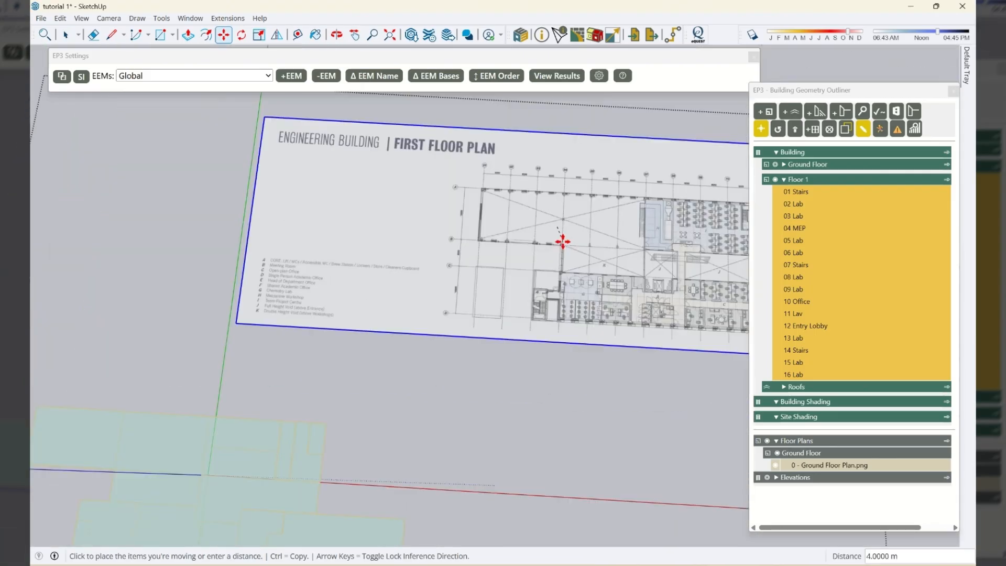
scroll(562, 242, down, 6)
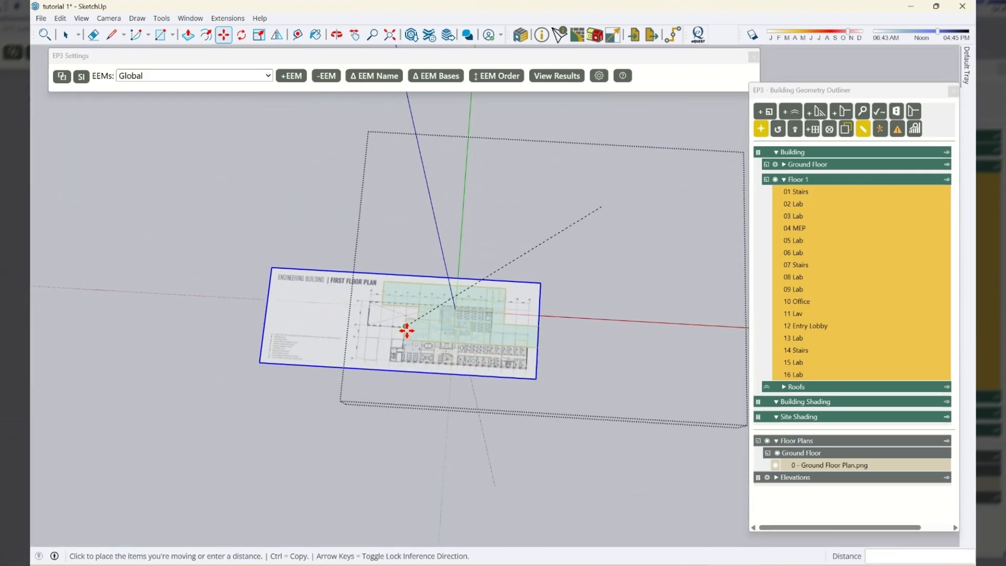
scroll(406, 331, up, 10)
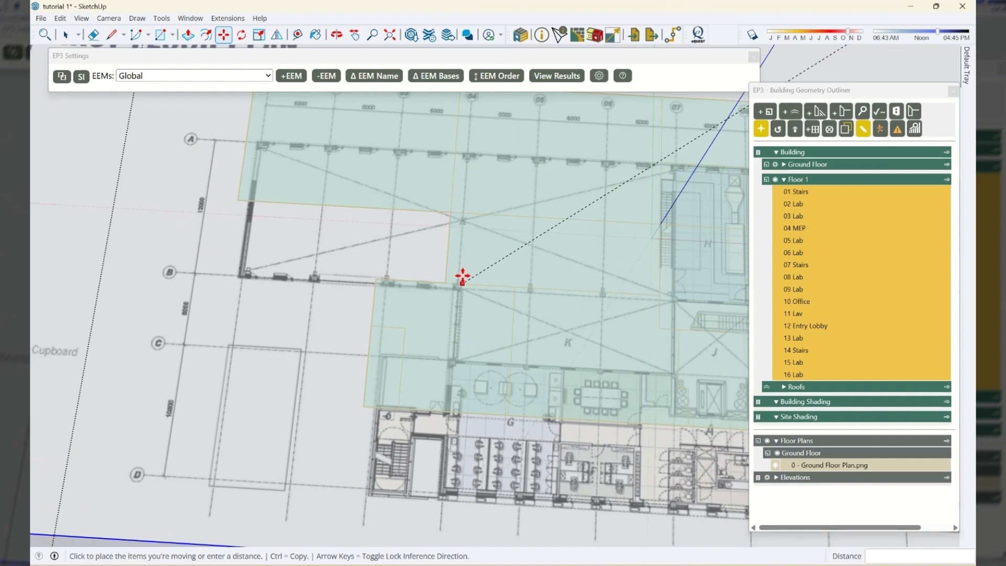
scroll(464, 222, down, 3)
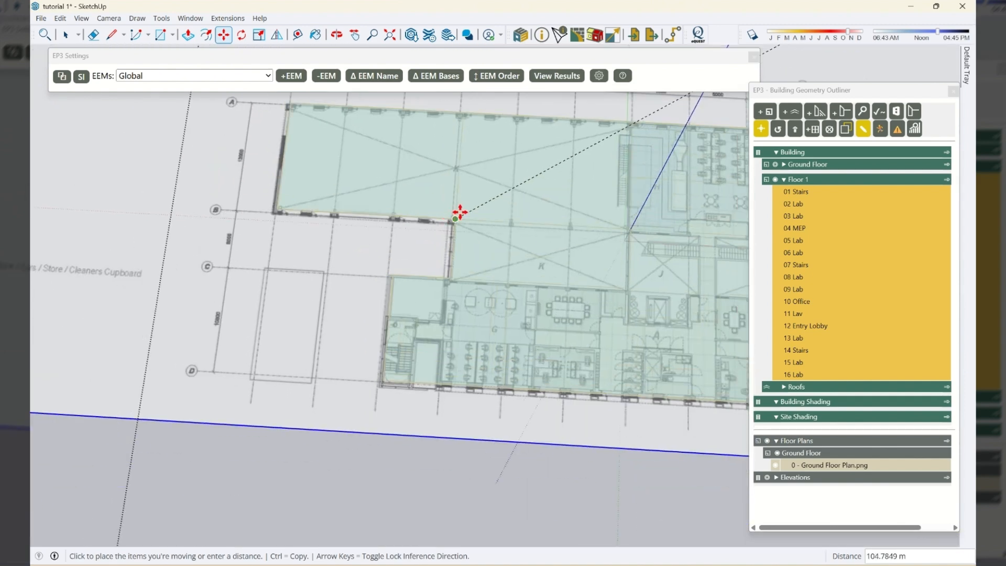
click(452, 216)
Step: Nudge the first floor plan image by a fraction of a metre to line up its walls with the Floor 1 inner corner
middle_drag(403, 370, 380, 265)
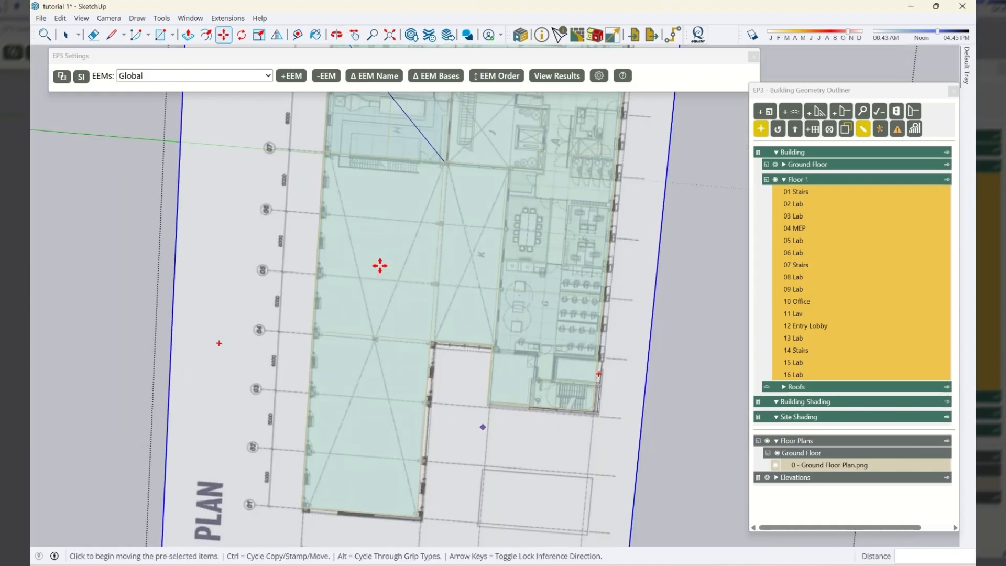
middle_drag(477, 359, 351, 342)
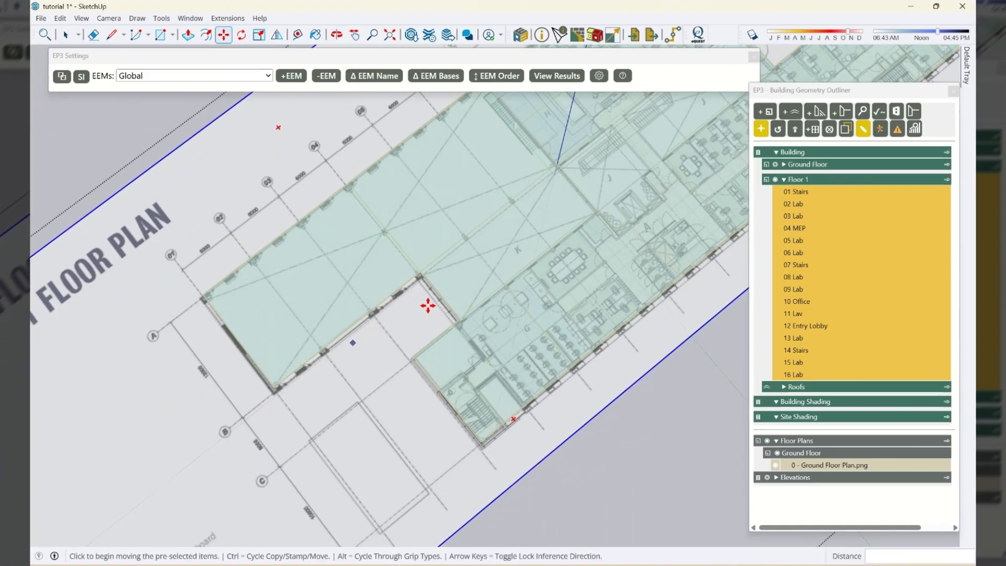
scroll(428, 302, up, 6)
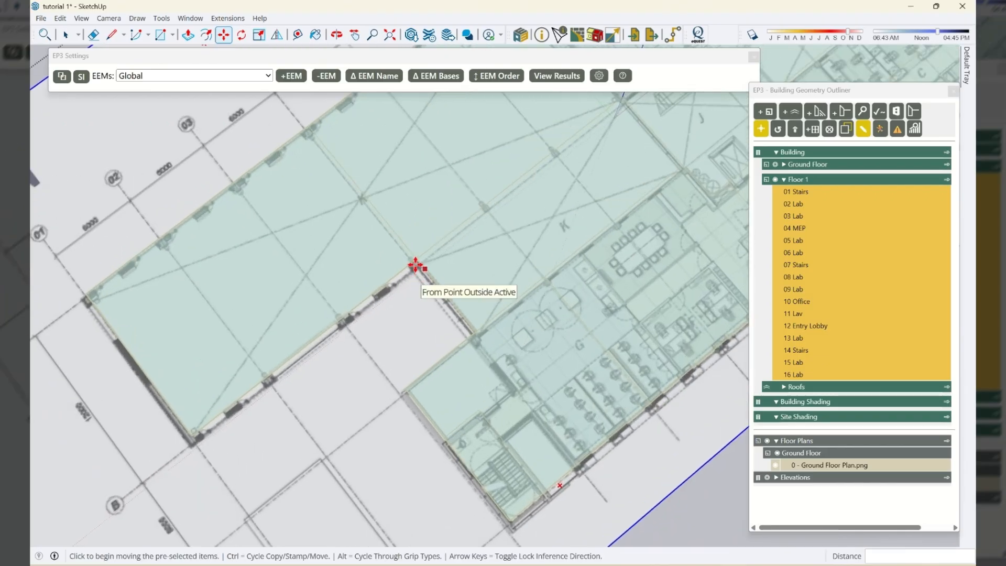
scroll(409, 258, up, 1)
scroll(410, 256, up, 3)
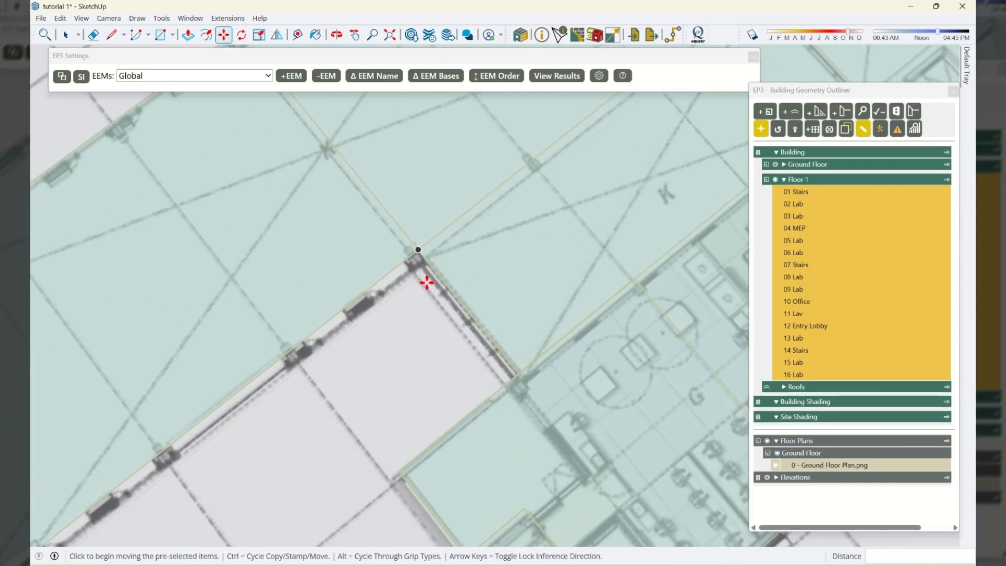
click(442, 297)
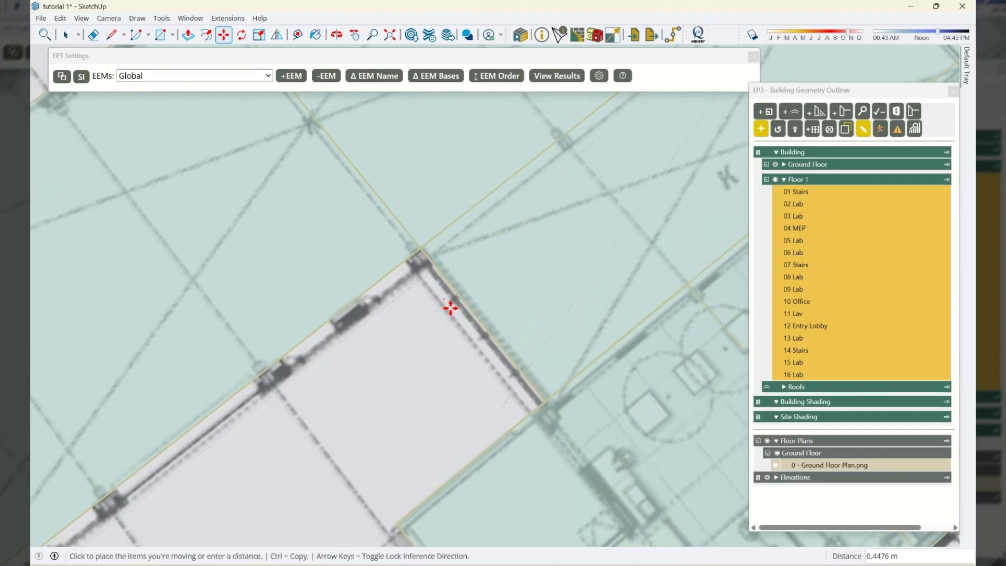
click(430, 284)
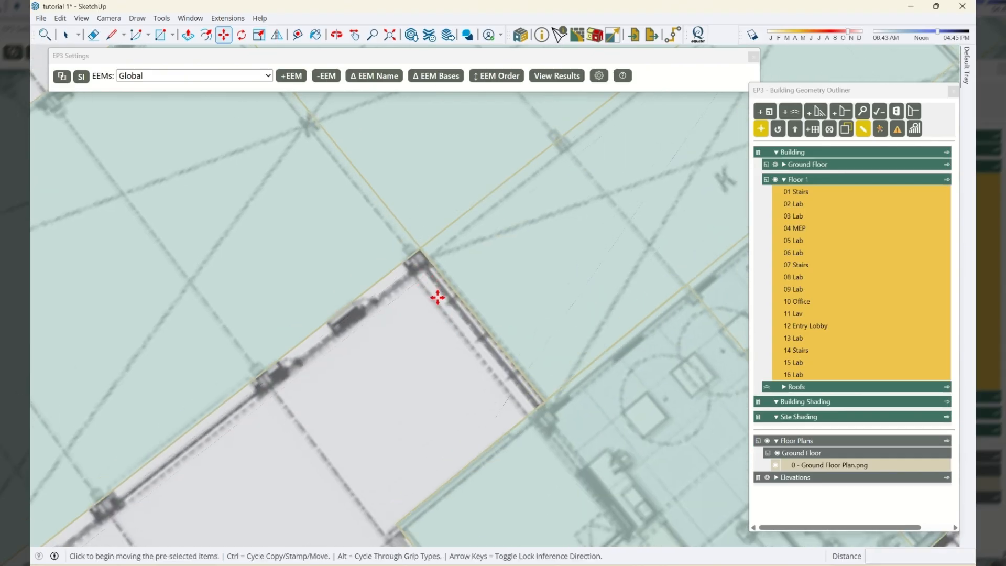
Step: Move the first floor plan image by about 0.23 m to bring its wall corner onto the Floor 1 inner corner, and save the model
key(space)
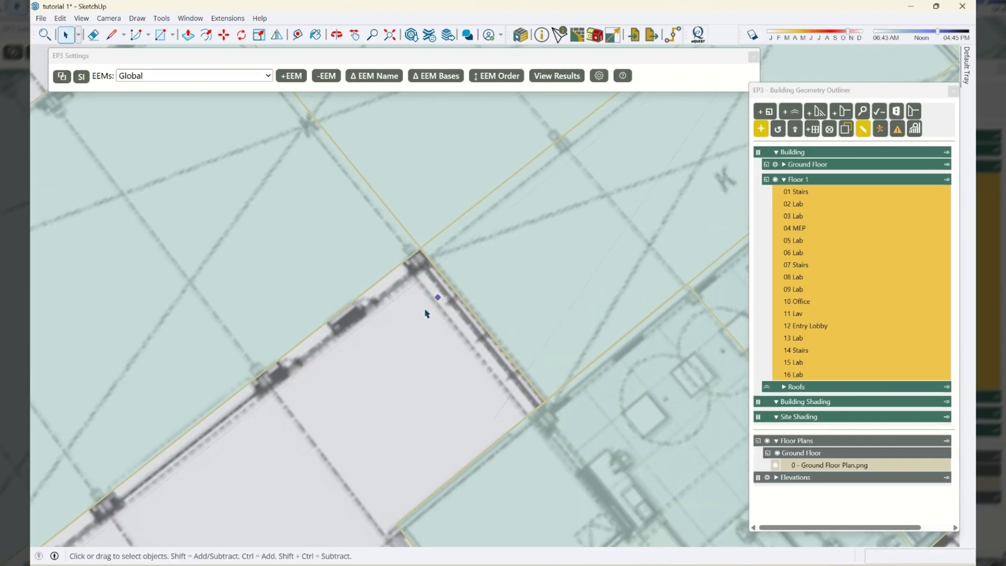
key(m)
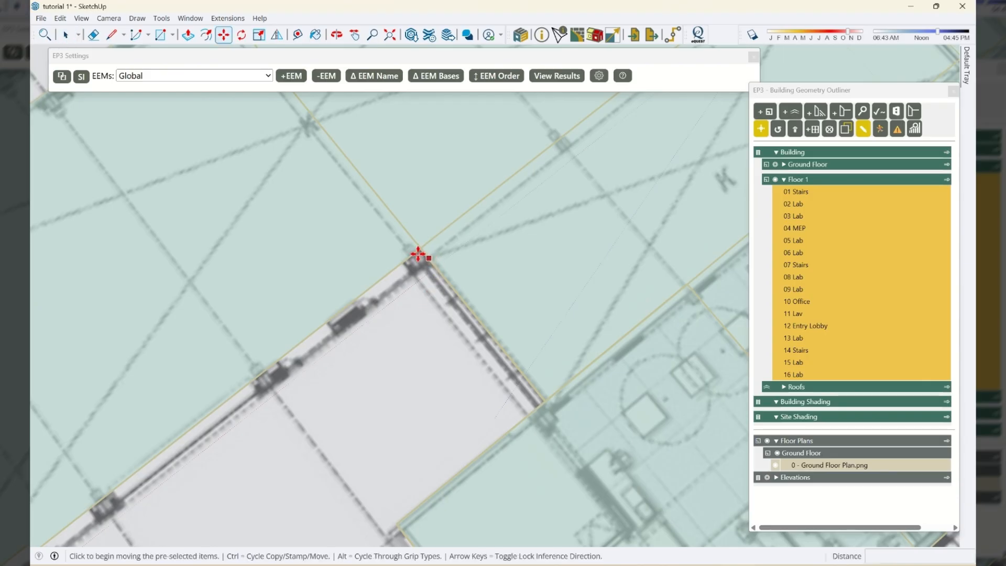
scroll(426, 254, up, 2)
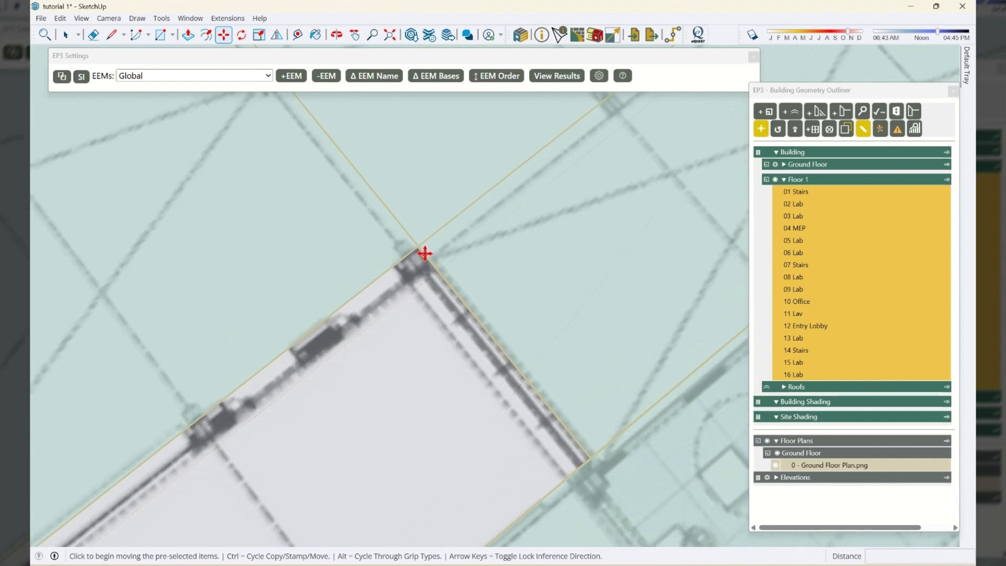
click(419, 248)
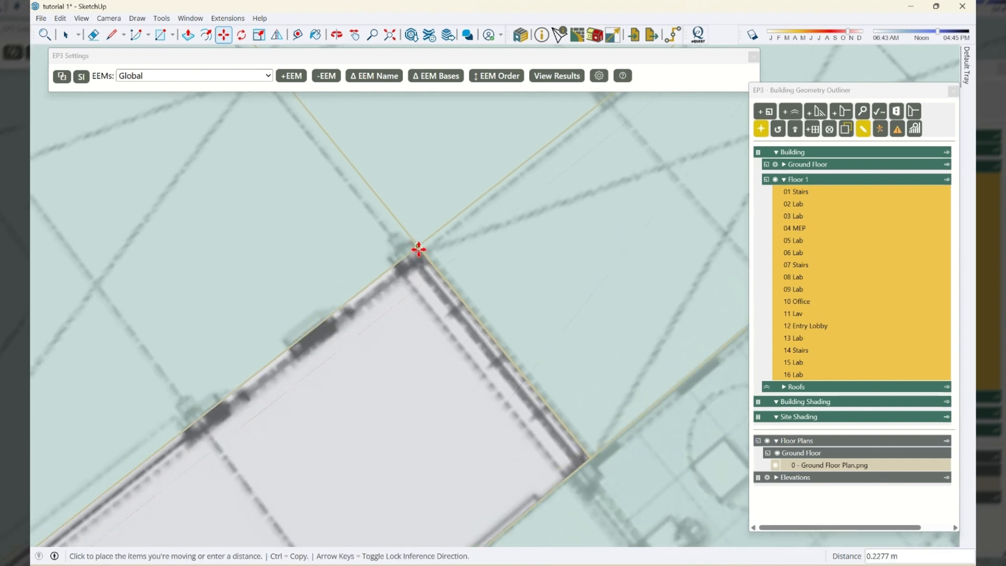
click(418, 249)
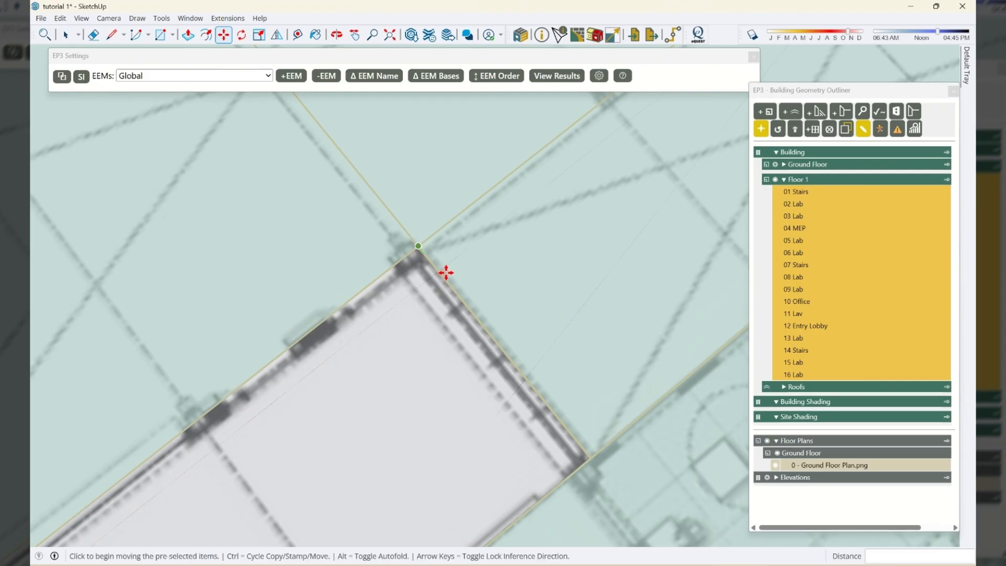
scroll(440, 294, down, 2)
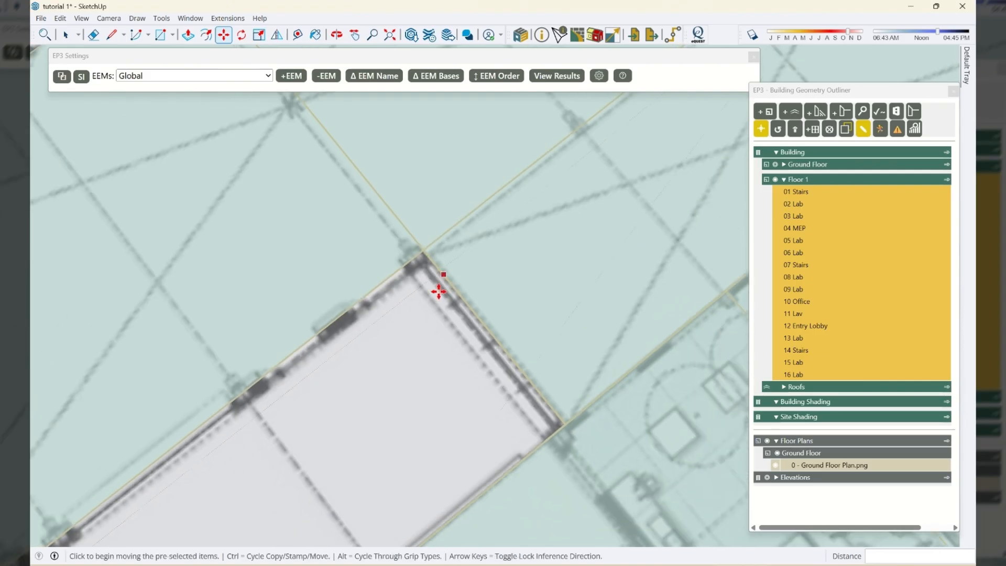
scroll(439, 291, down, 1)
scroll(430, 292, down, 3)
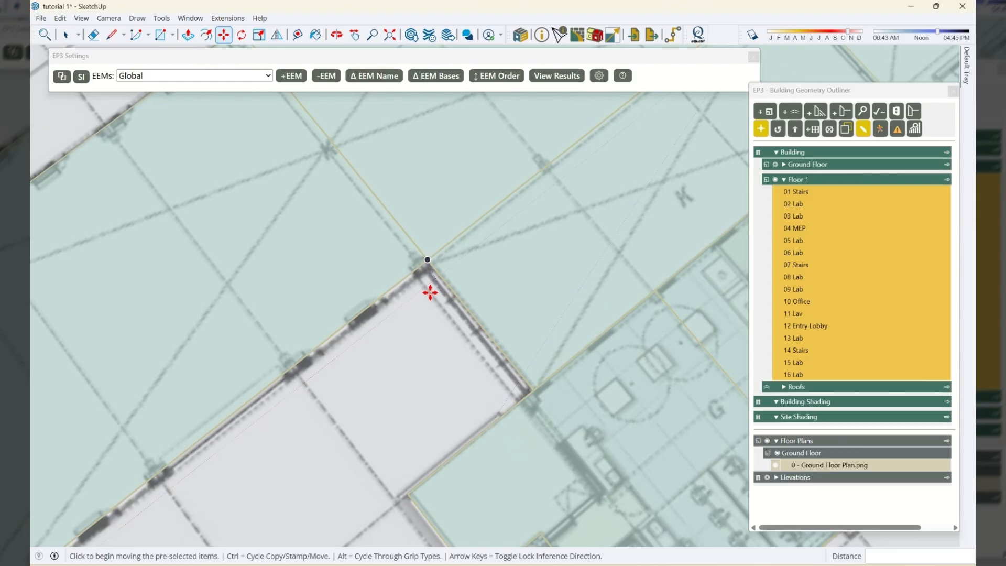
scroll(431, 299, down, 2)
scroll(440, 335, down, 3)
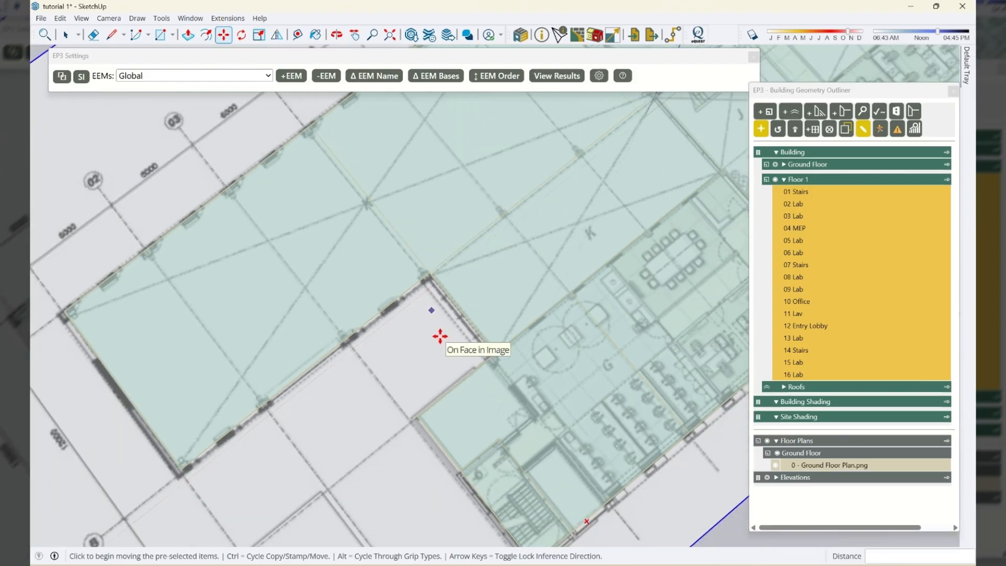
scroll(440, 336, down, 2)
key(space)
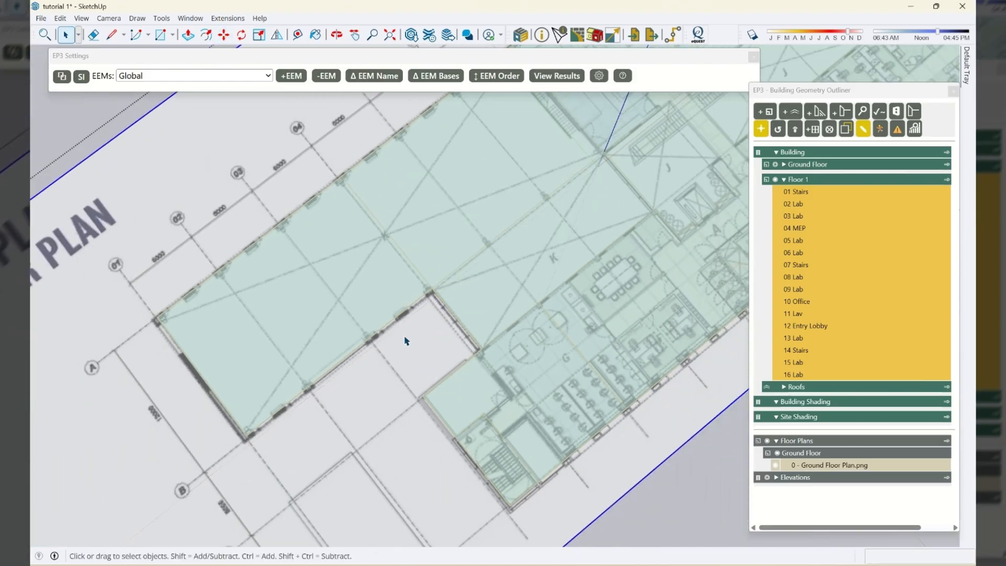
key(ctrl+s)
Step: Open Floor 1 for editing and switch to the standard Top view over the whole first floor plan
click(954, 180)
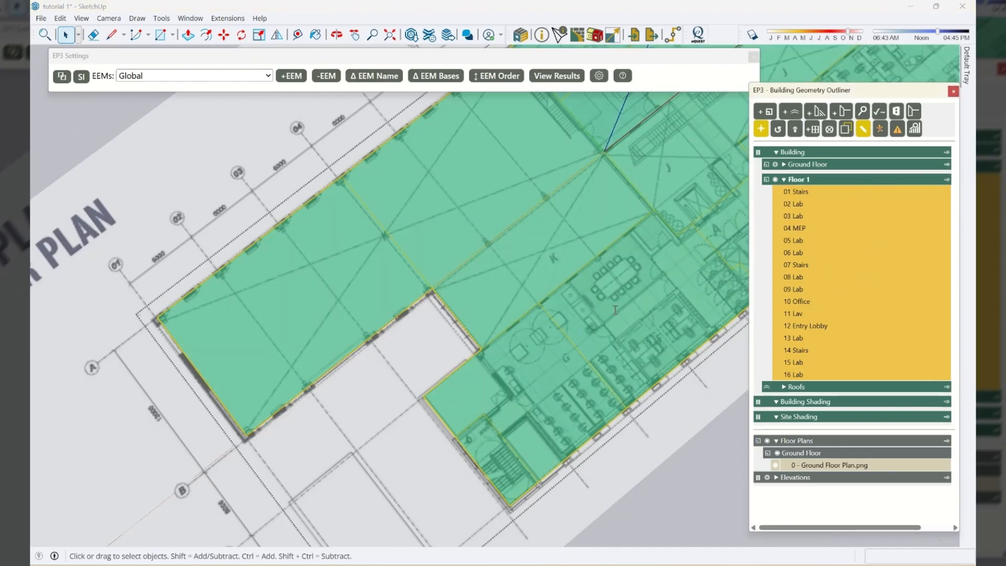
click(109, 18)
mouse_move(177, 63)
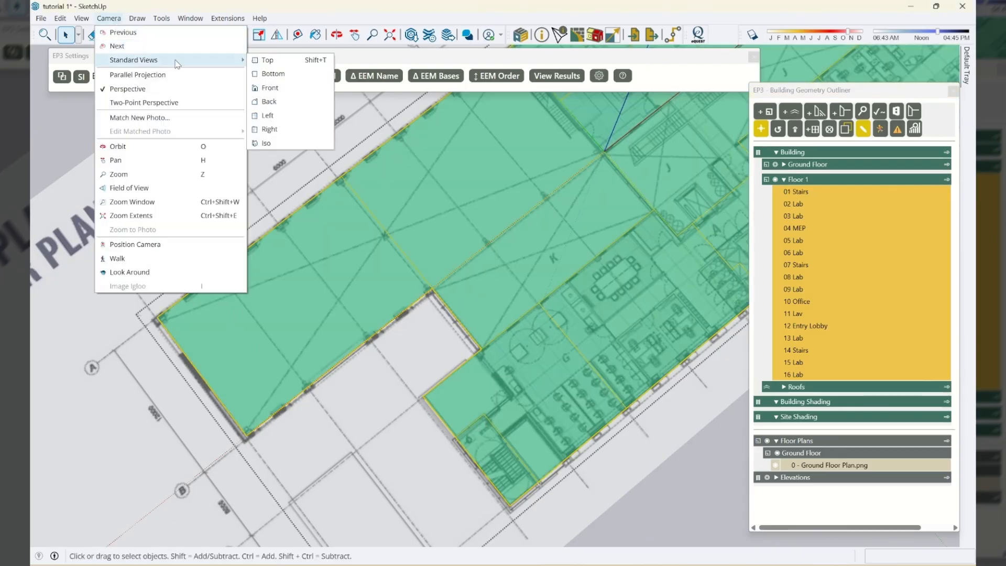
click(268, 60)
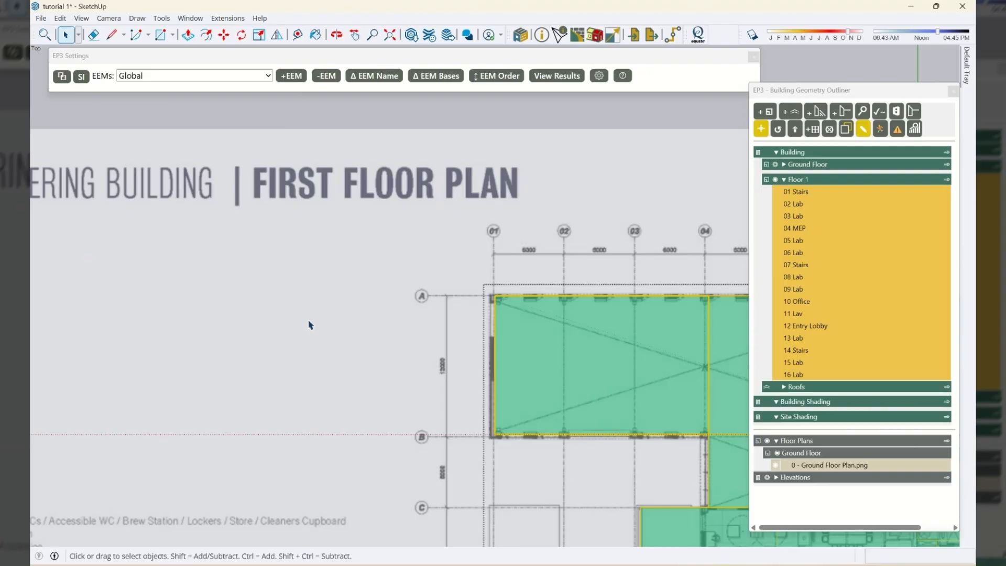
scroll(218, 283, down, 5)
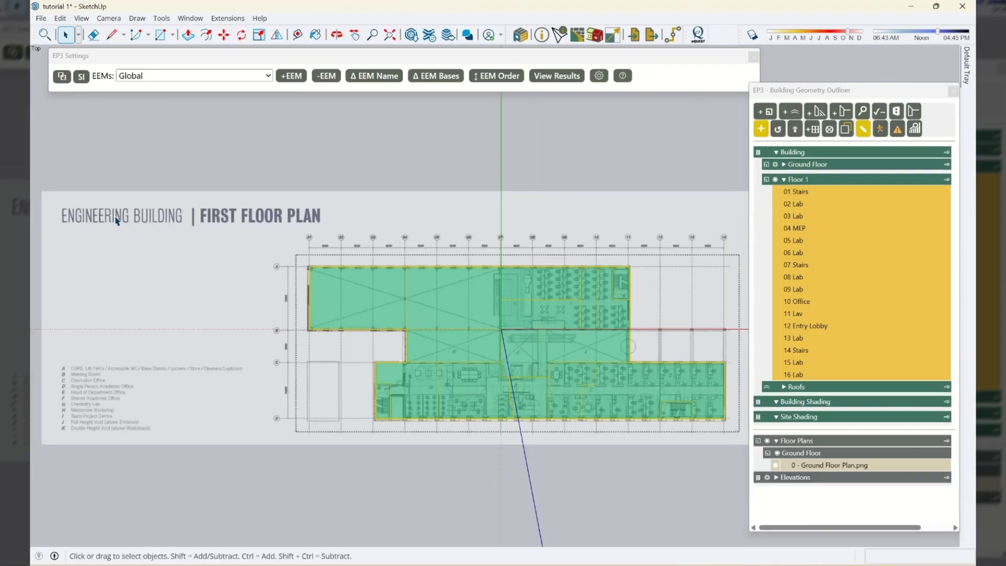
scroll(655, 384, up, 2)
scroll(660, 378, up, 1)
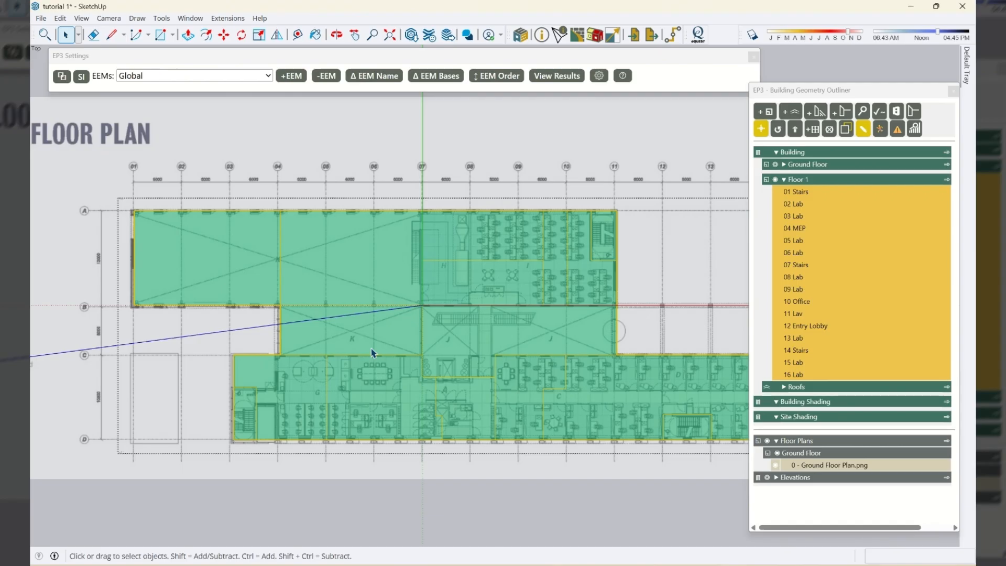
Step: Erase the Floor 1 lab spaces over the double-height void K between grid lines A–B and 01–07
click(321, 266)
key(e)
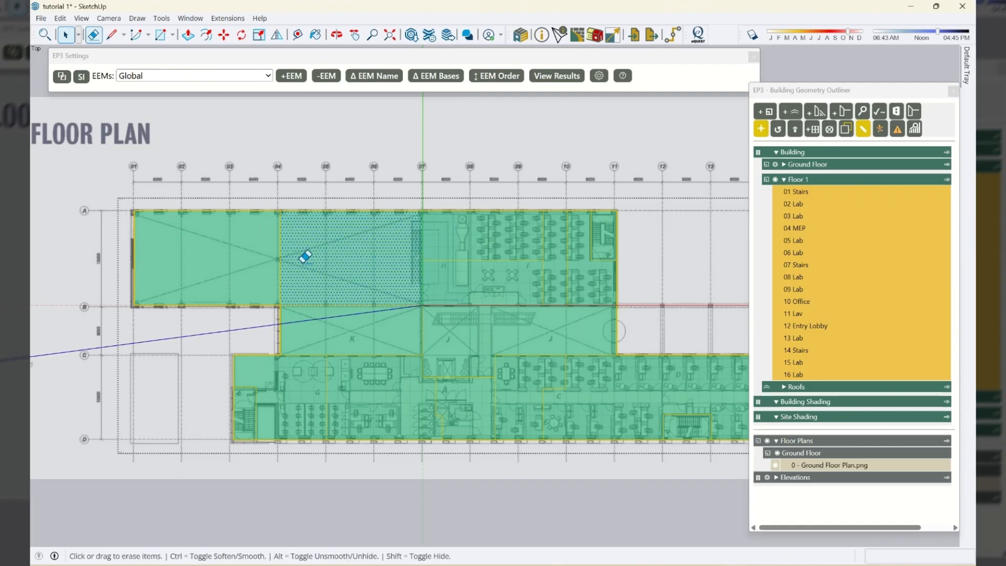
drag(282, 254, 283, 251)
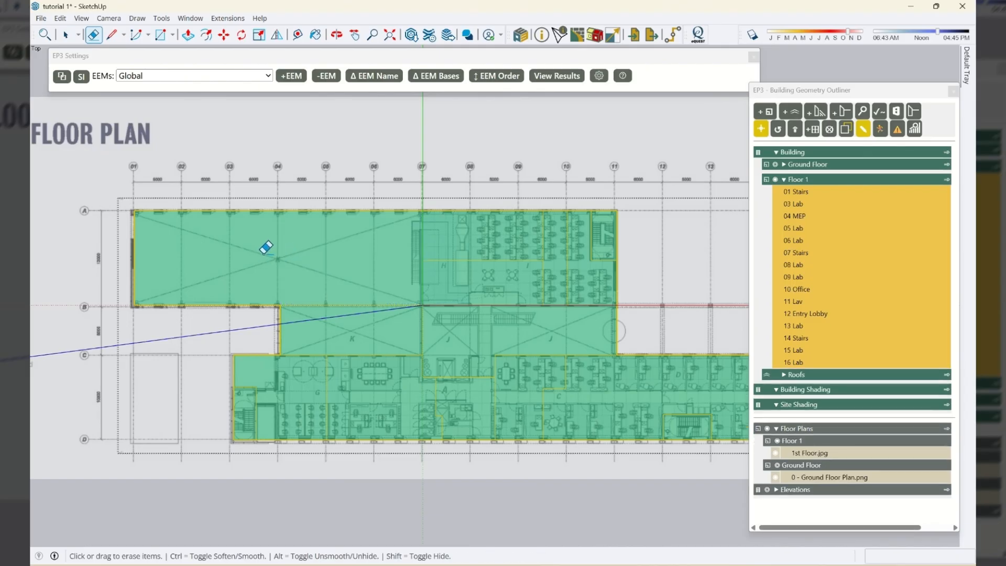
mouse_move(139, 225)
mouse_down()
mouse_move(142, 215)
mouse_move(135, 220)
mouse_move(269, 307)
mouse_up()
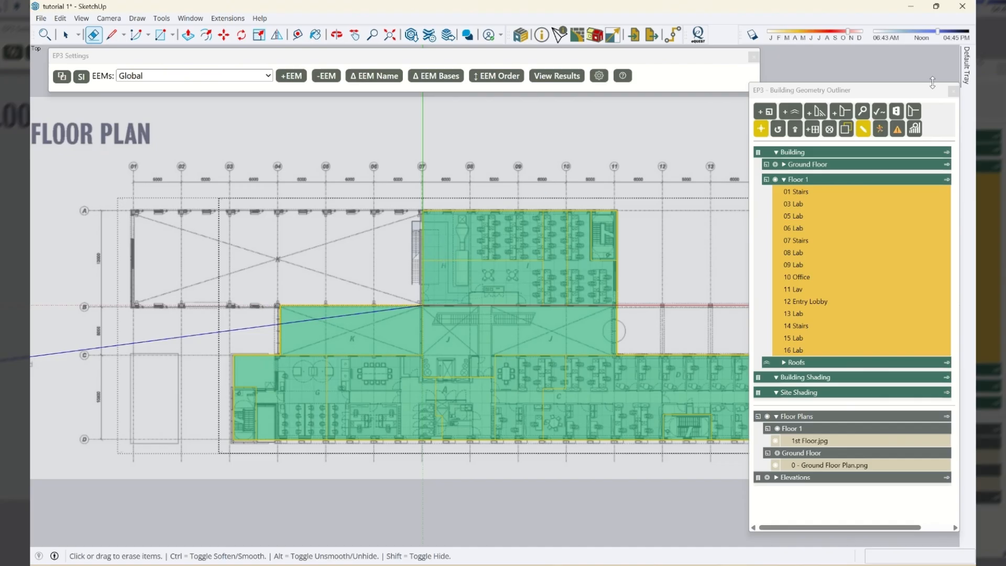
Step: Enable the outliner's running-figure option and erase the Floor 1 spaces over voids K and J between grid lines B and C
click(883, 135)
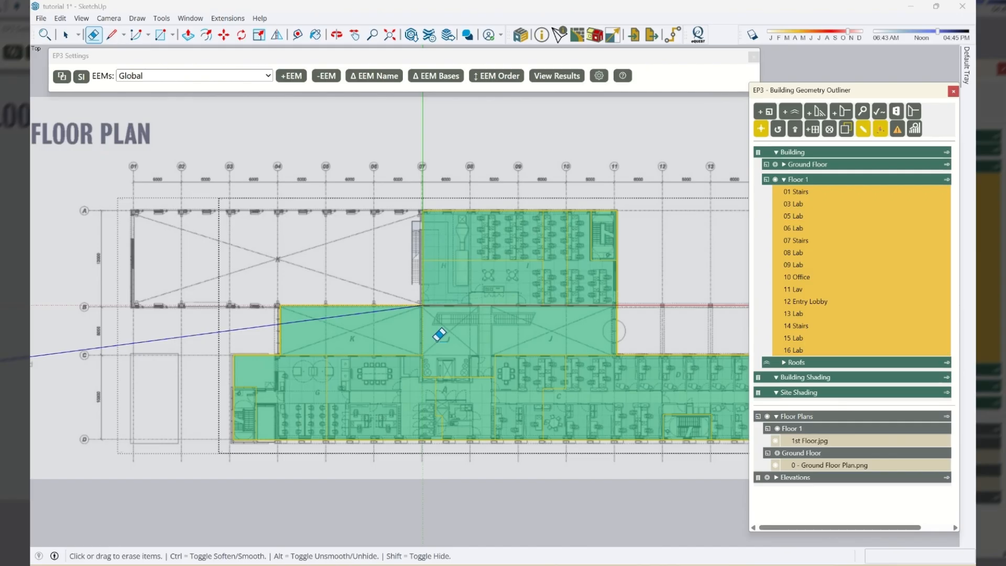
mouse_move(286, 301)
mouse_down()
mouse_move(277, 310)
mouse_move(308, 299)
mouse_up()
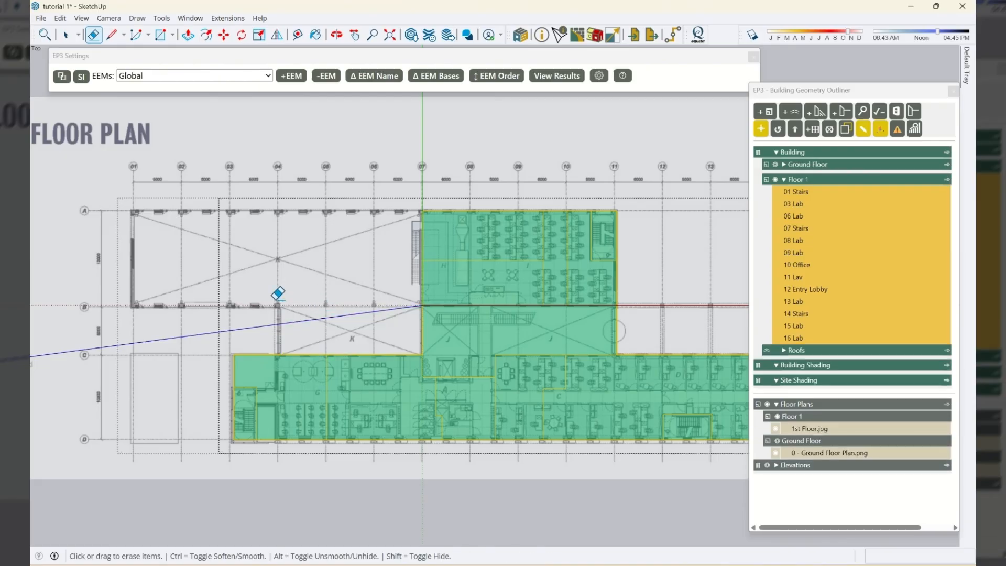
scroll(217, 274, down, 1)
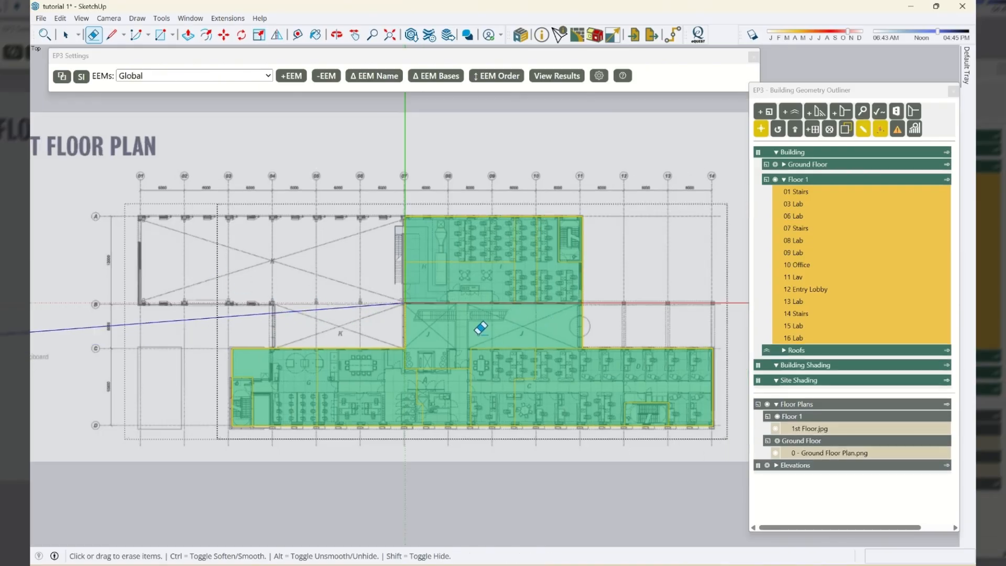
scroll(478, 329, up, 2)
scroll(483, 328, up, 1)
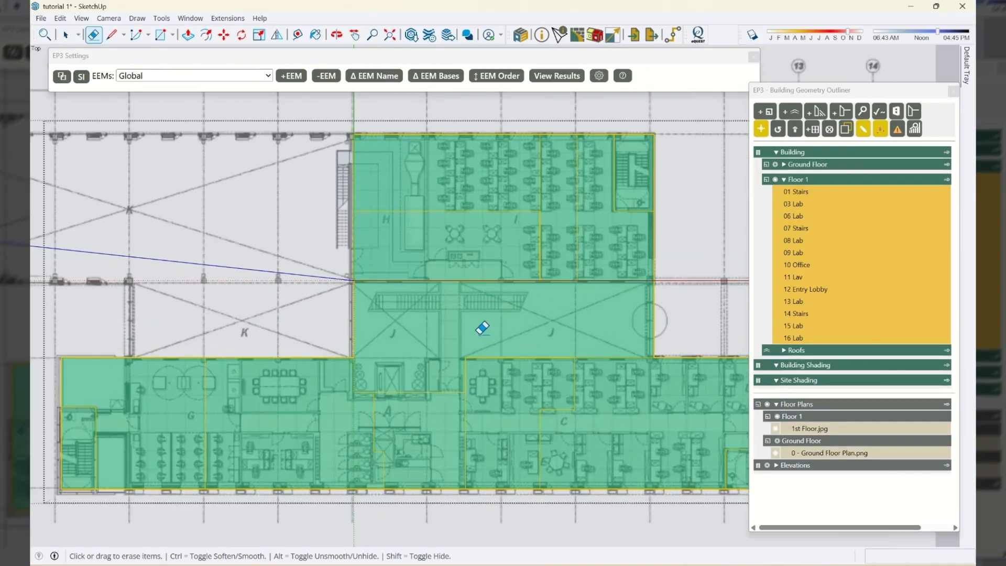
click(352, 304)
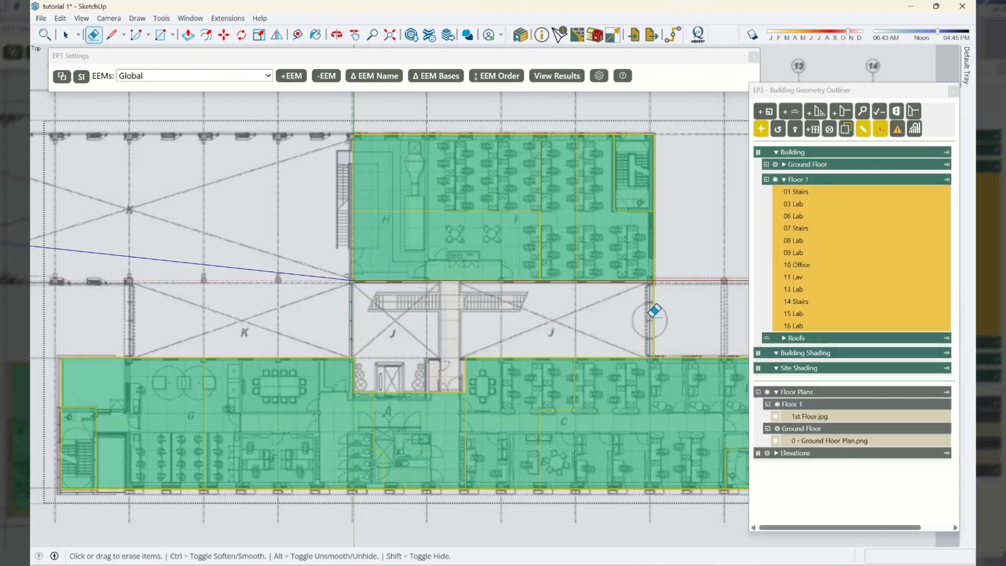
Step: Draw a rectangular space for the link corridor across void J, from the lab block at grid line B to the lower block
key(r)
click(466, 392)
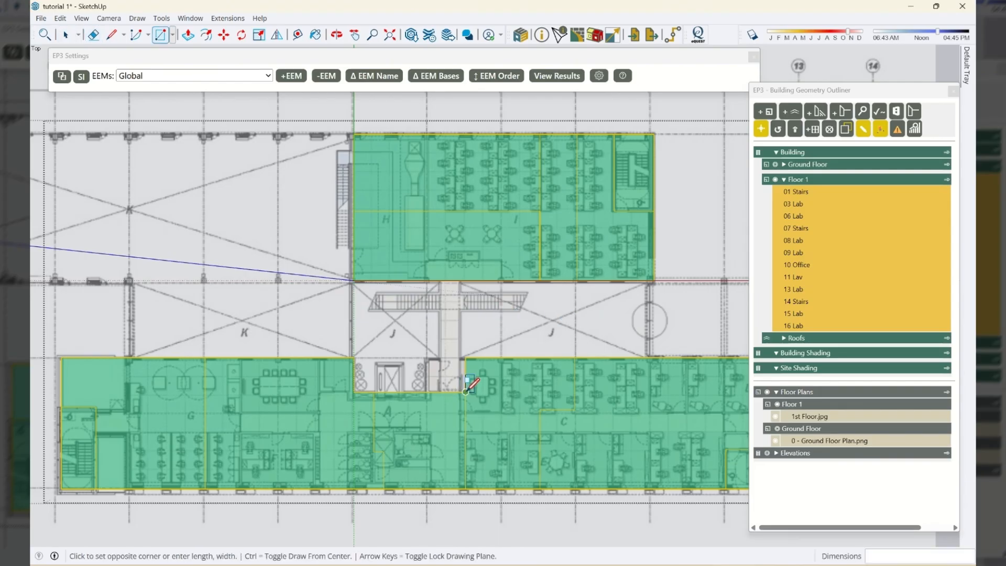
click(439, 280)
key(space)
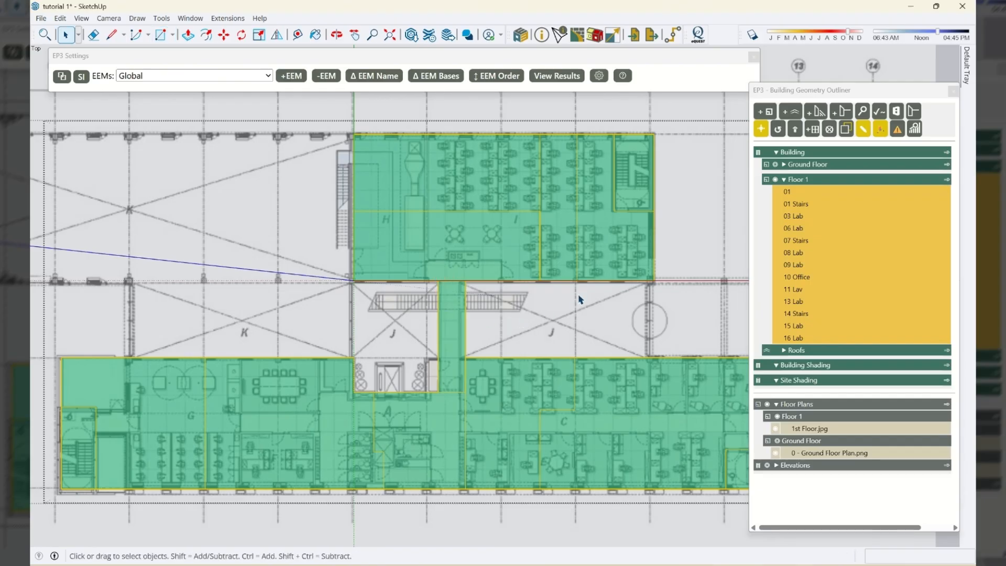
Step: Draw a 4 m deep rectangle in the block corner above the stairs up to grid line 04 and erase it from the floor
scroll(579, 300, down, 2)
scroll(189, 389, up, 5)
key(r)
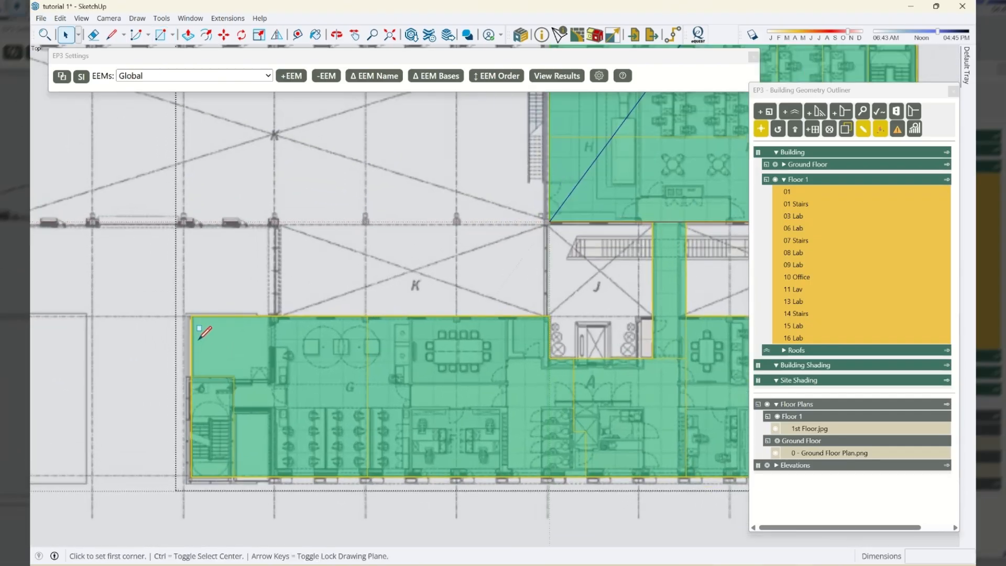
scroll(198, 345, up, 1)
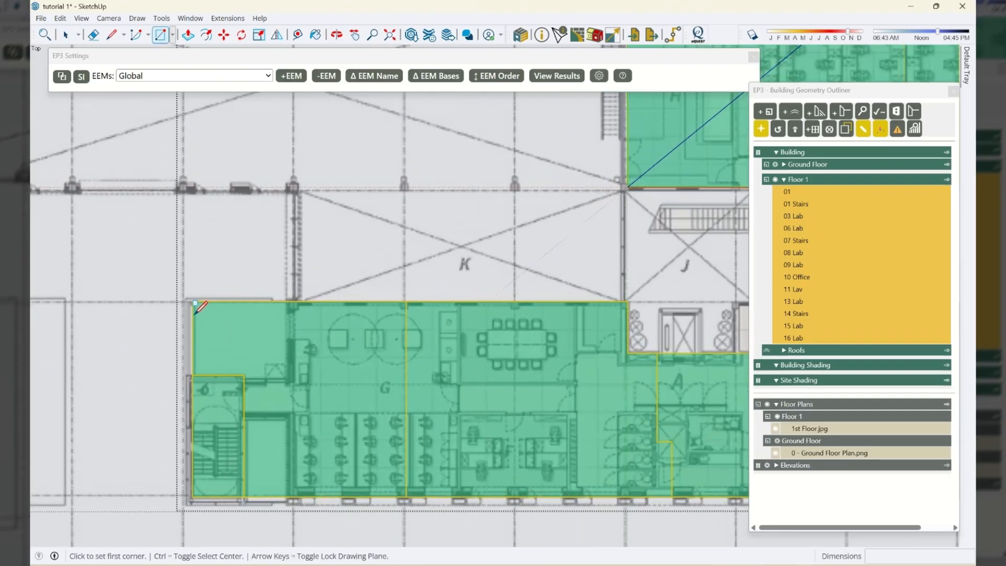
click(192, 375)
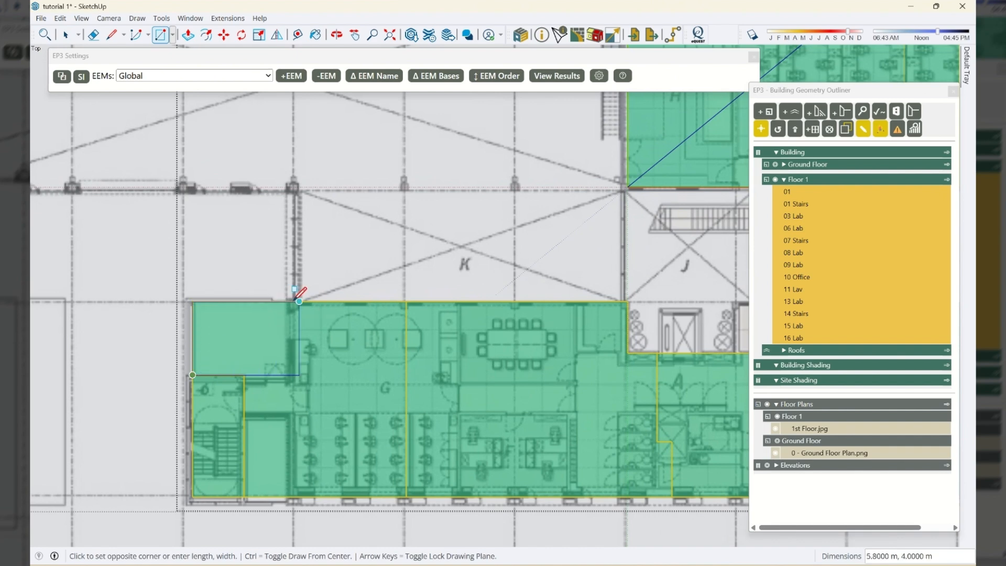
click(292, 302)
key(e)
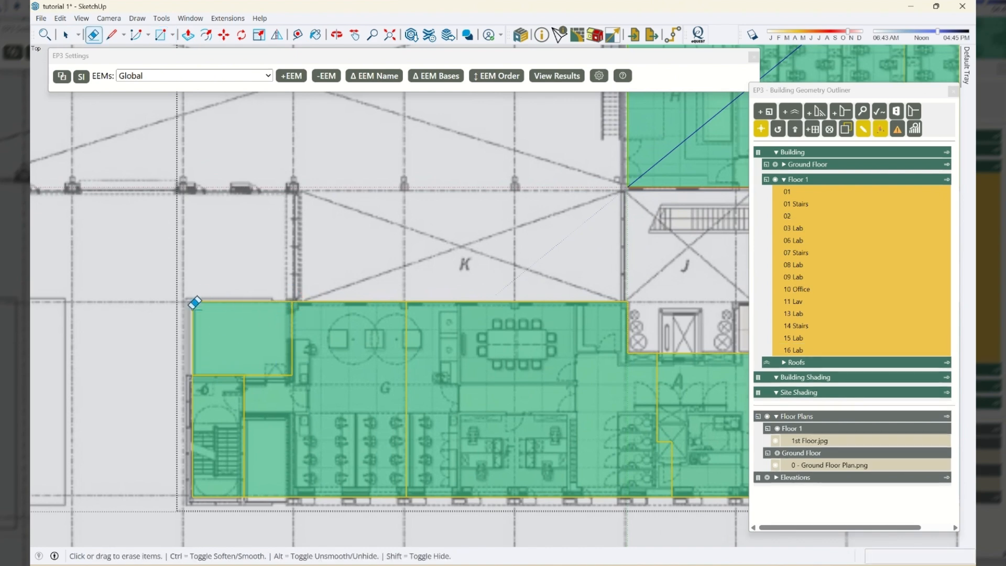
click(194, 303)
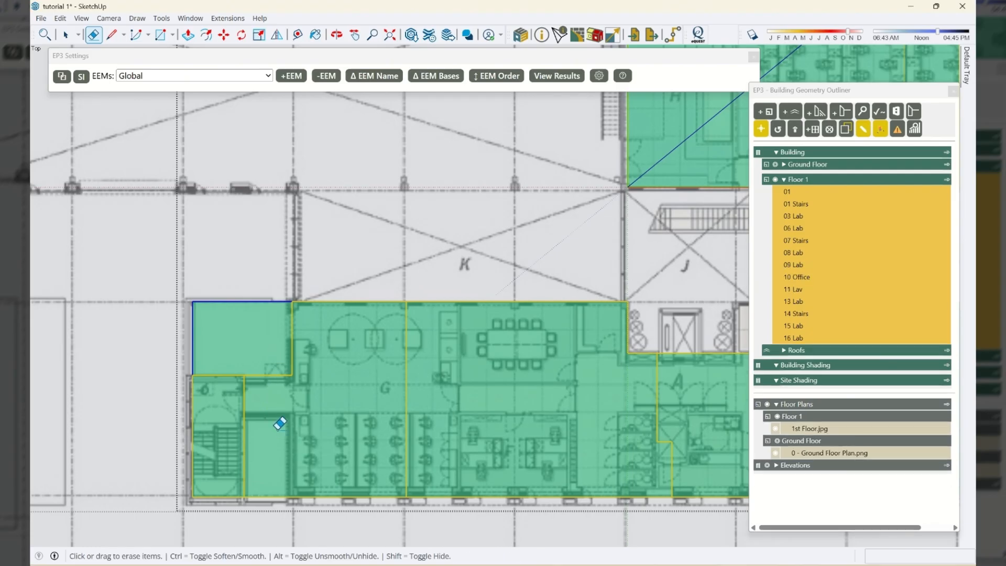
drag(277, 405, 278, 420)
Step: Draw a rectangle over the empty bay between the stairs and grid line 04 and erase it from the floor
key(r)
click(244, 497)
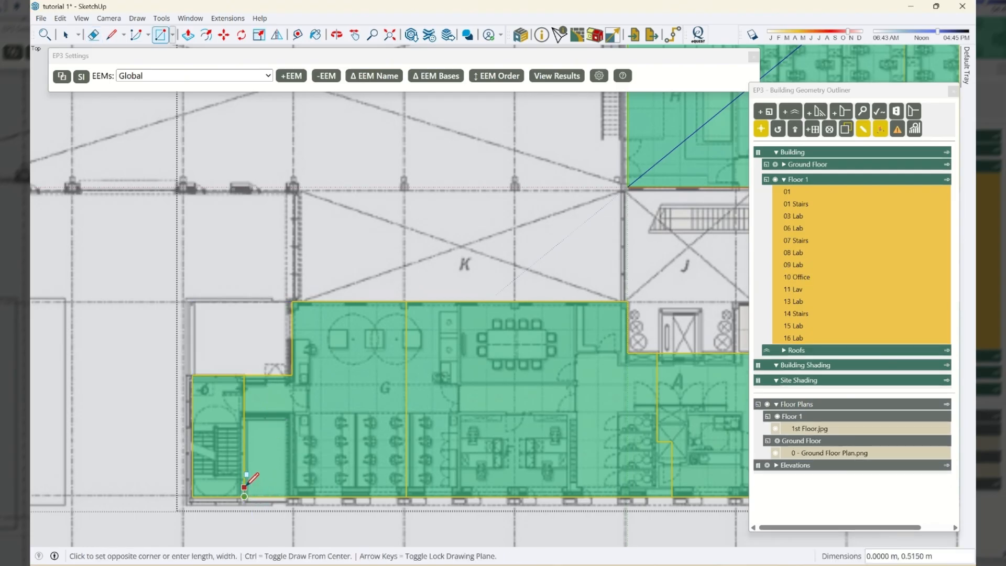
click(295, 416)
key(space)
key(e)
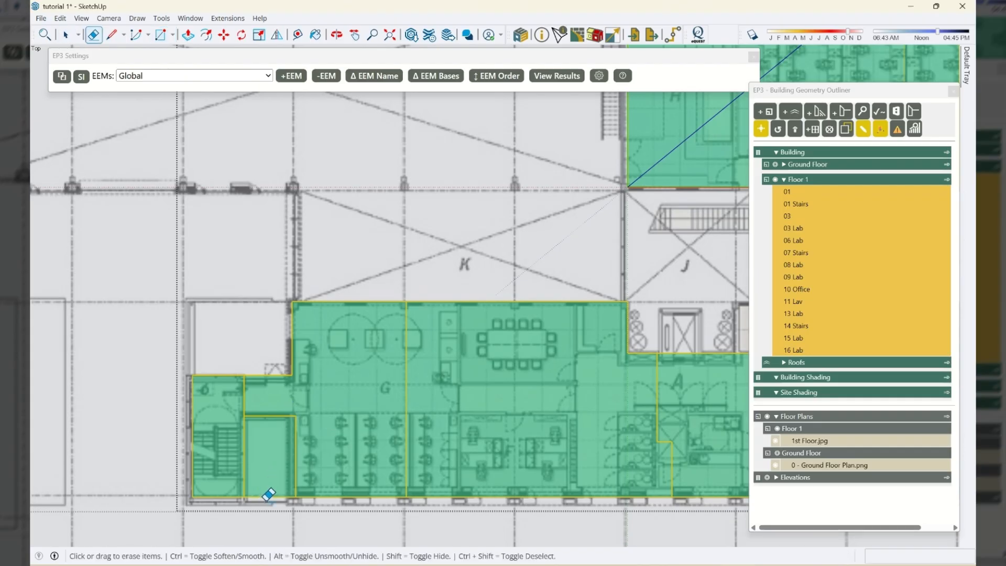
click(267, 496)
key(space)
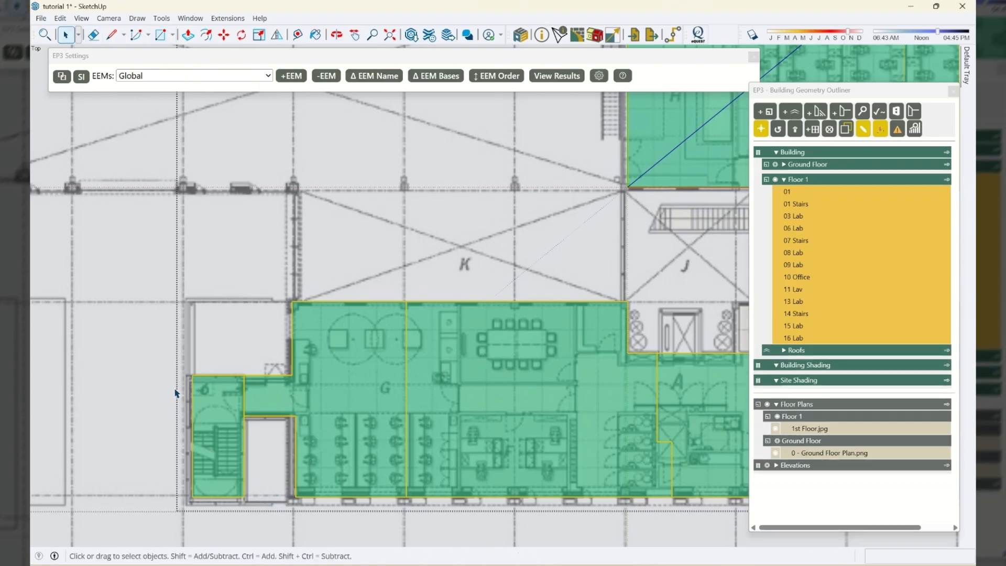
Step: Draw a rectangular lobby in the lab block above the link corridor and erase their shared edge to merge the two
scroll(175, 393, down, 2)
scroll(175, 393, down, 5)
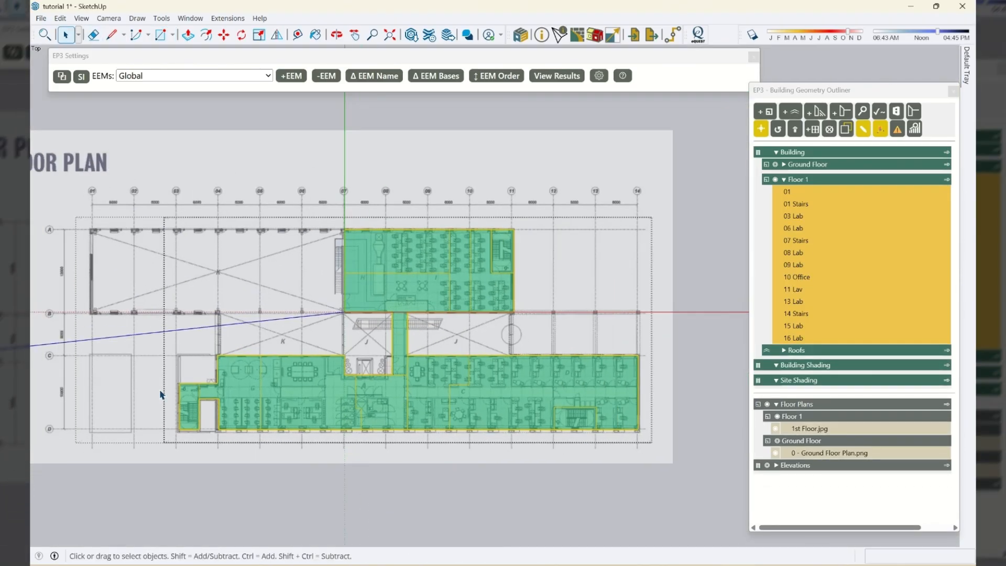
scroll(380, 263, up, 5)
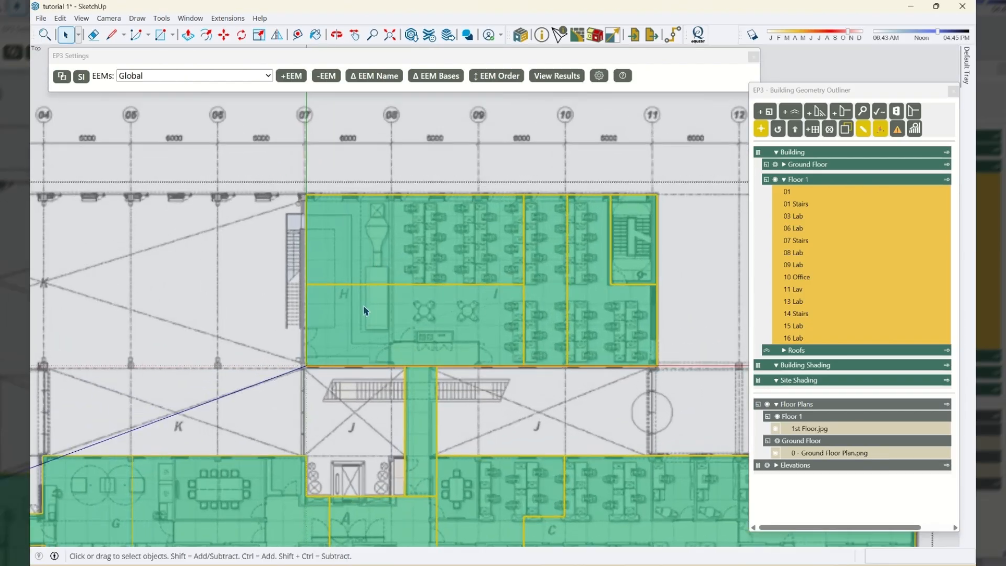
scroll(372, 328, down, 2)
click(454, 377)
key(r)
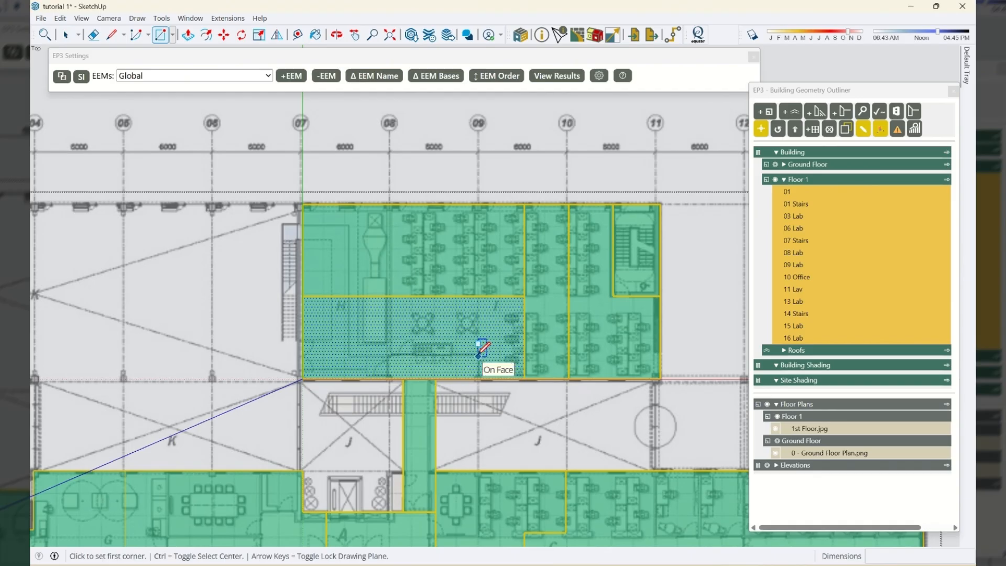
scroll(477, 357, up, 3)
scroll(478, 357, up, 3)
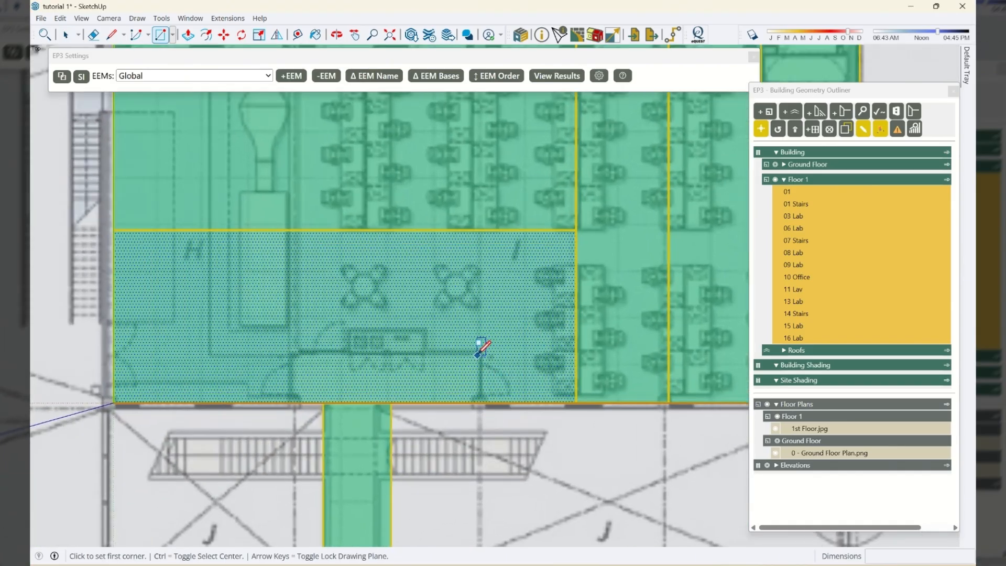
click(483, 353)
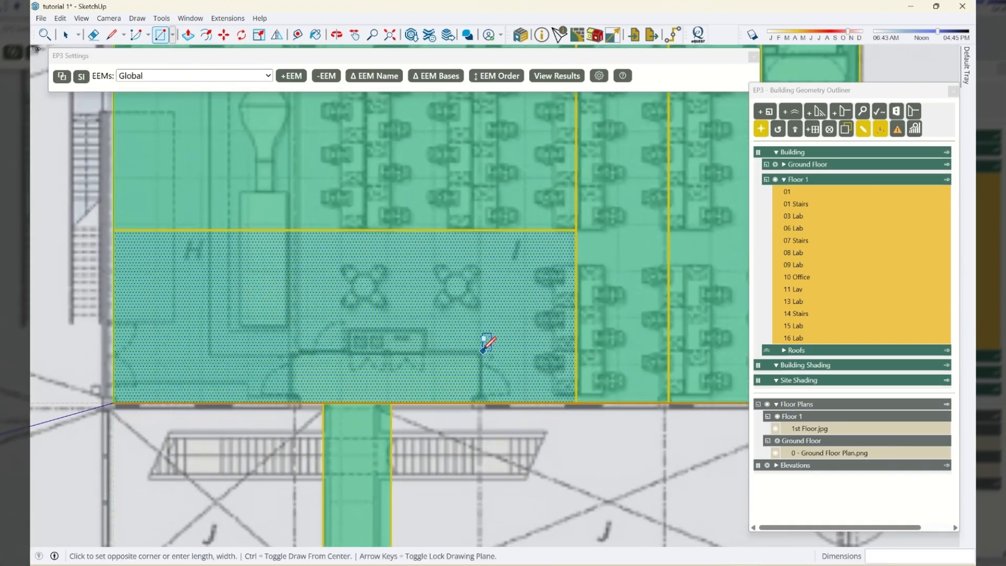
click(292, 403)
key(e)
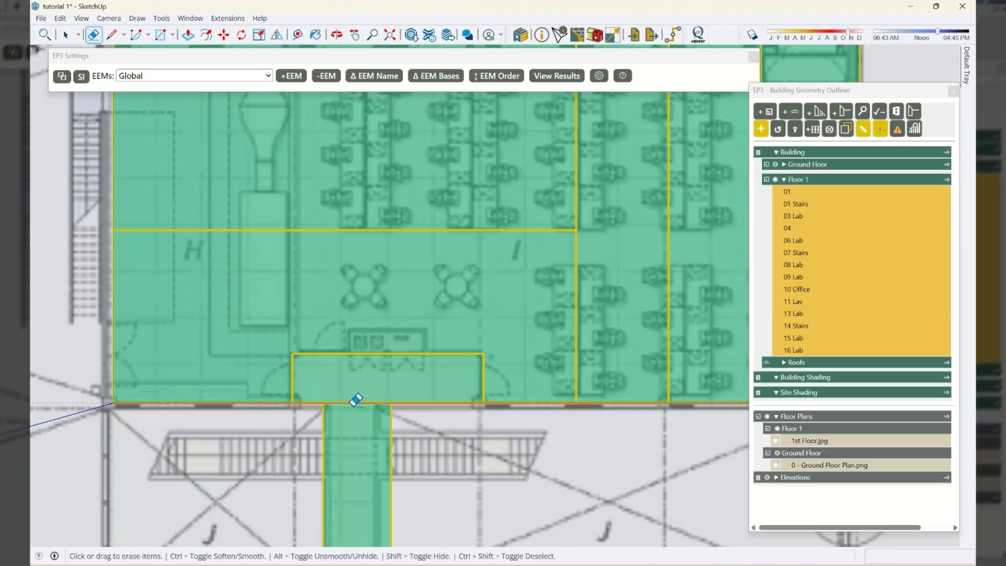
click(354, 402)
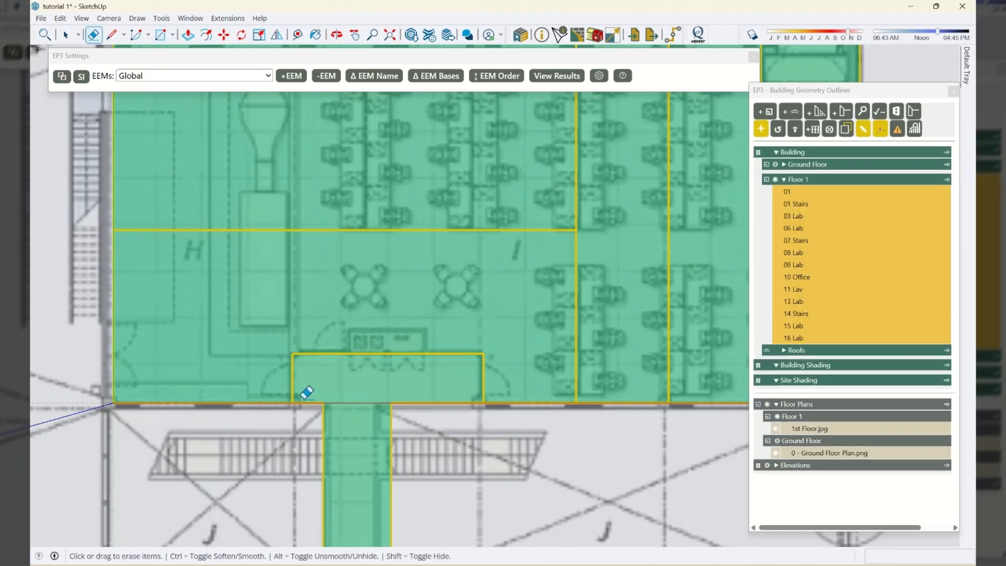
Step: Draw a full-depth rectangle for room H between grid lines 07 and 08 and erase the old divider inside it
key(r)
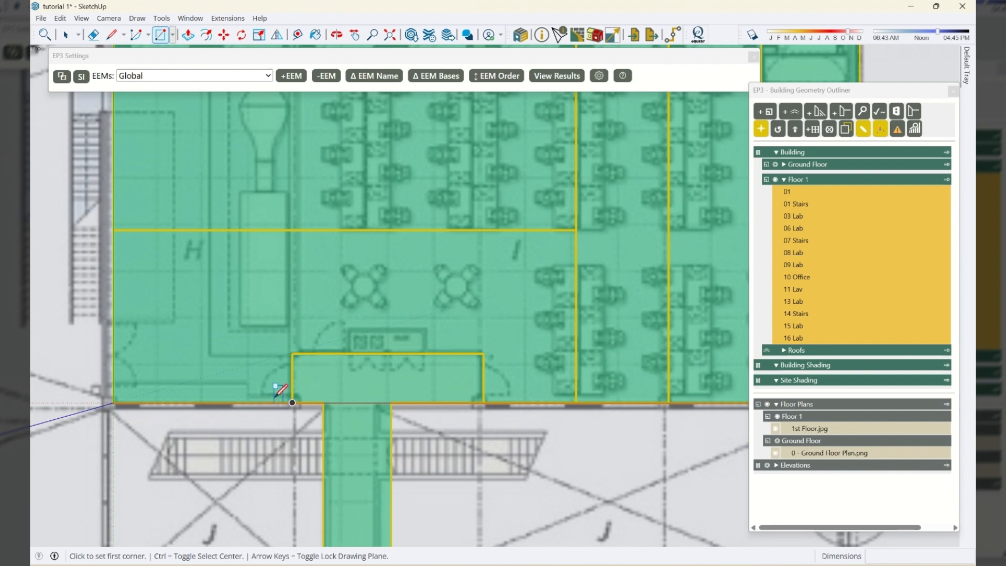
click(292, 402)
scroll(413, 482, down, 3)
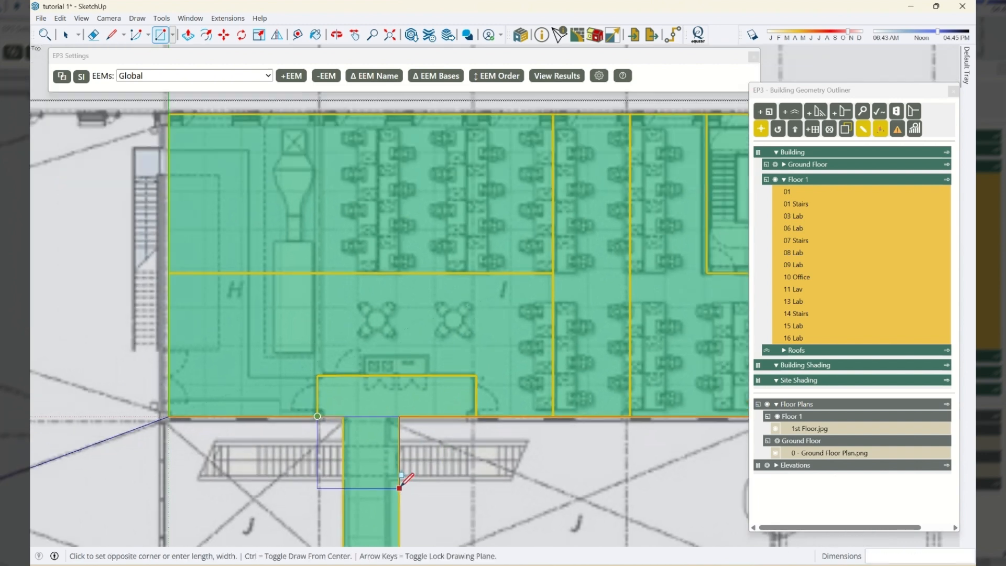
click(225, 211)
key(e)
click(286, 325)
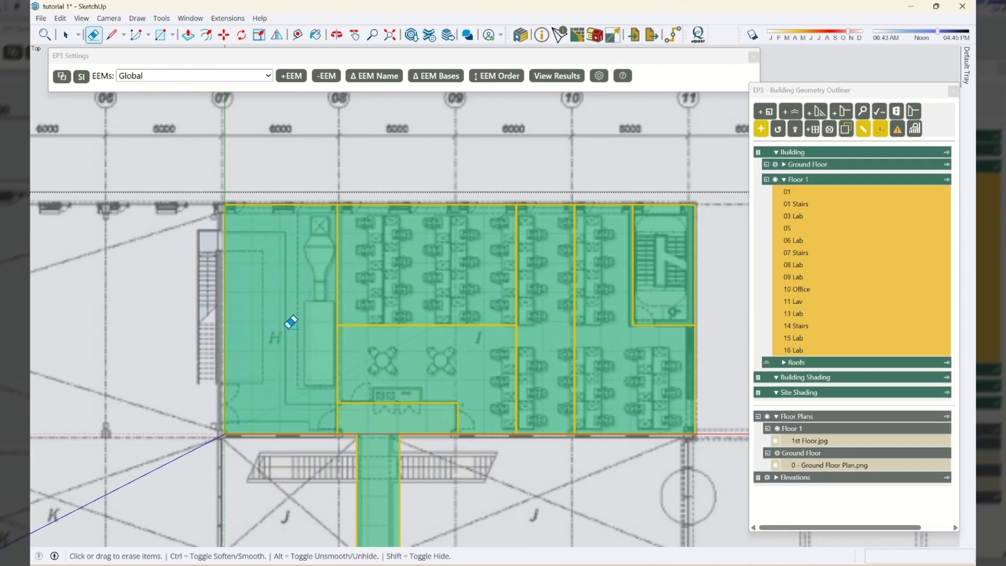
Step: Erase the horizontal and the vertical dividing lines between grid lines 08 and 11 to merge lab I into one space
scroll(237, 281, down, 1)
scroll(239, 280, down, 1)
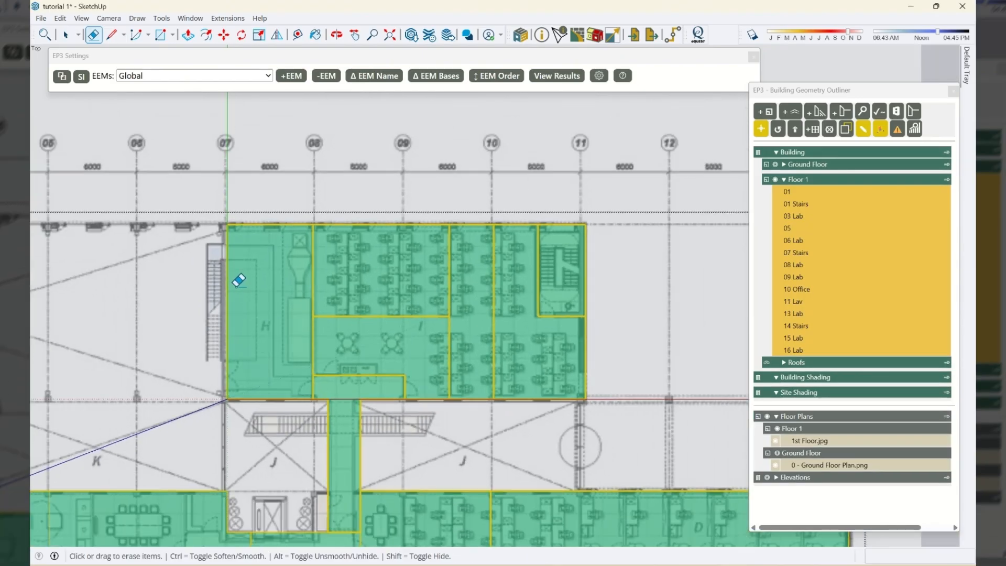
key(space)
click(431, 341)
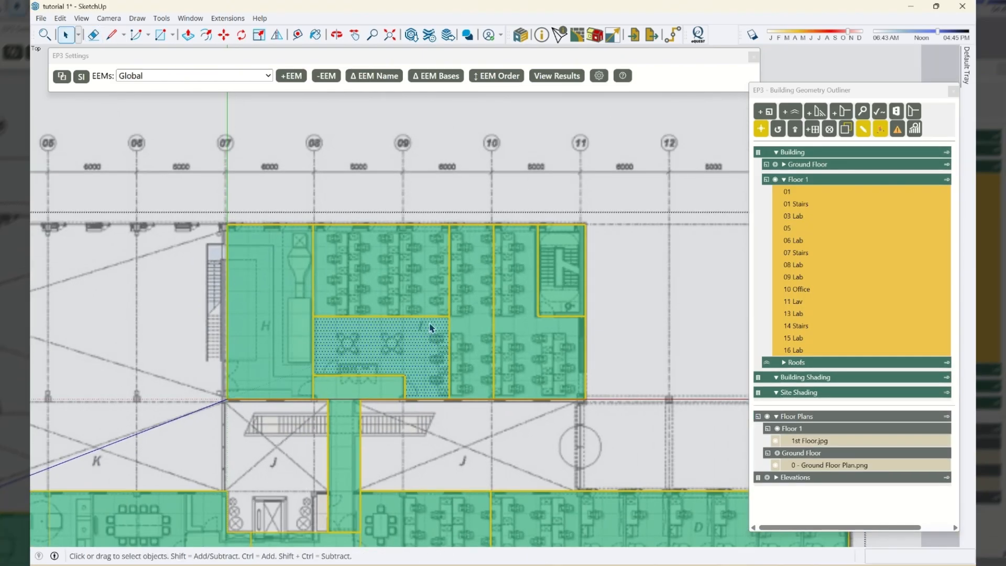
click(434, 318)
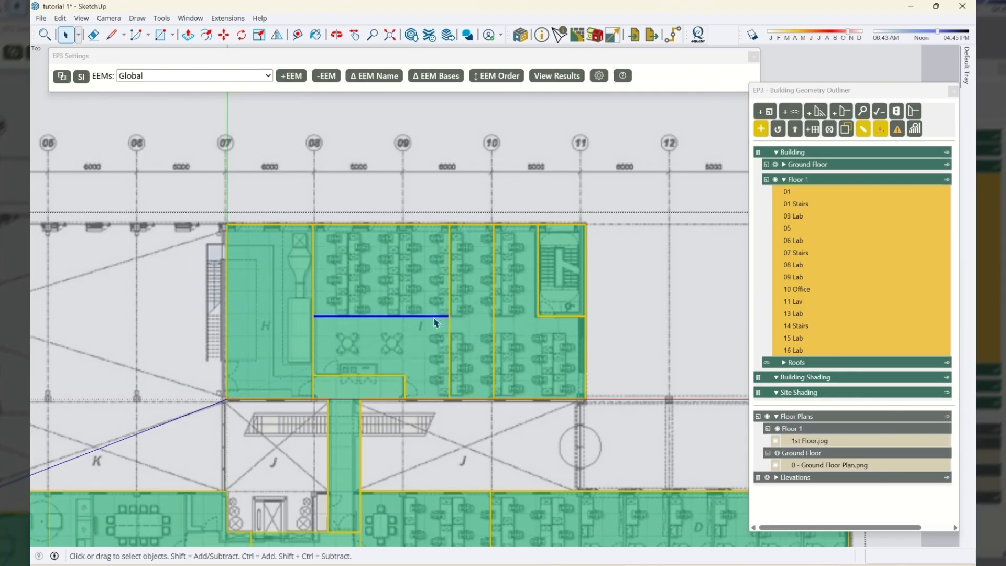
key(e)
drag(424, 312, 423, 339)
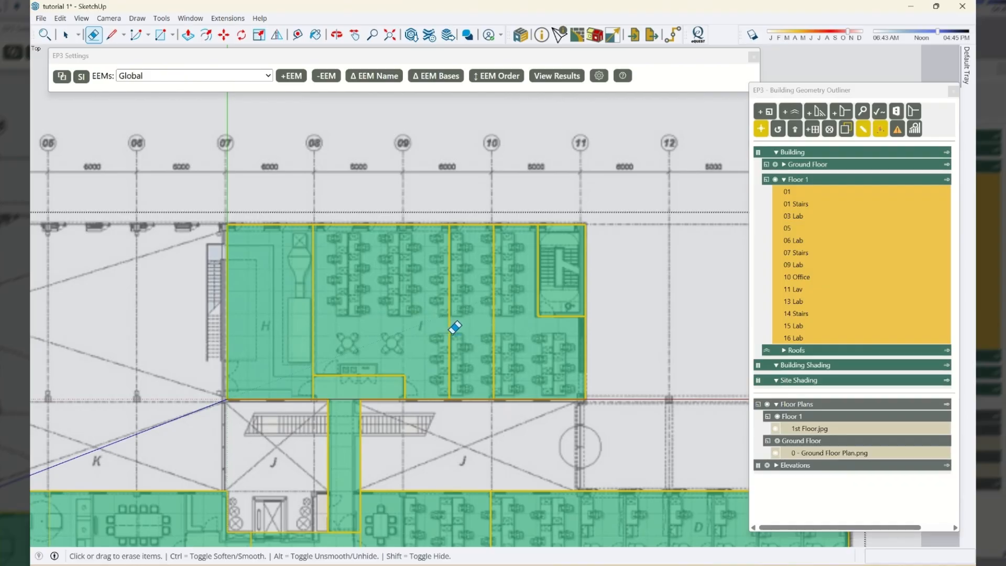
click(448, 331)
drag(493, 328, 495, 333)
key(space)
Step: Erase the stepped dividing edges across area C of the lower block to merge its spaces
scroll(472, 319, down, 5)
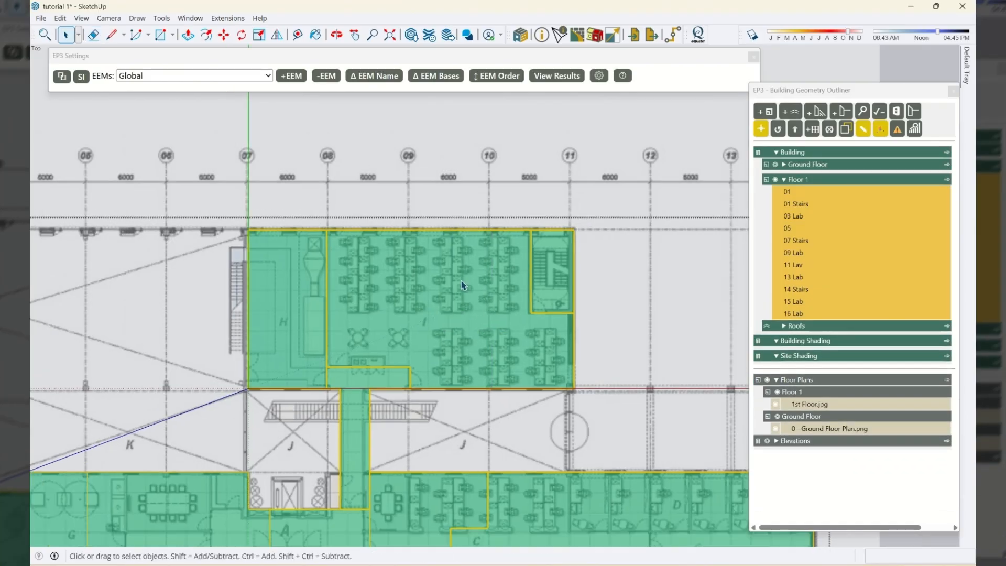
scroll(600, 450, up, 2)
scroll(600, 449, up, 3)
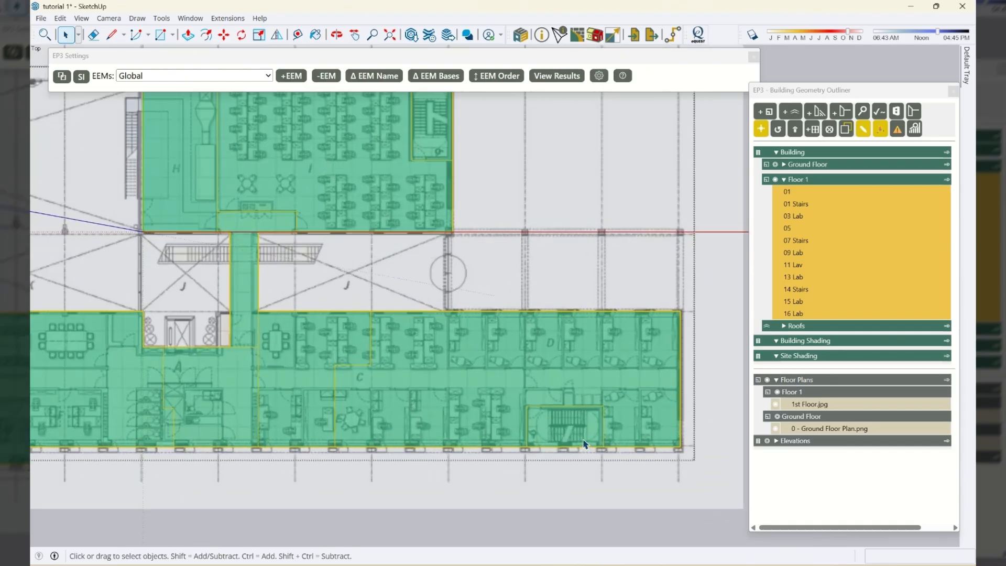
scroll(623, 434, down, 3)
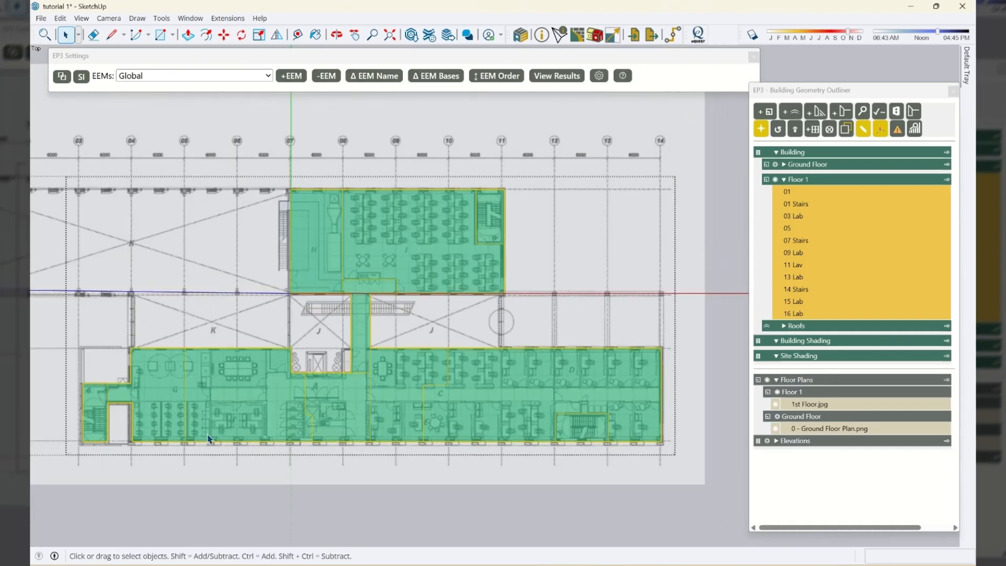
click(623, 393)
click(455, 243)
scroll(553, 415, up, 5)
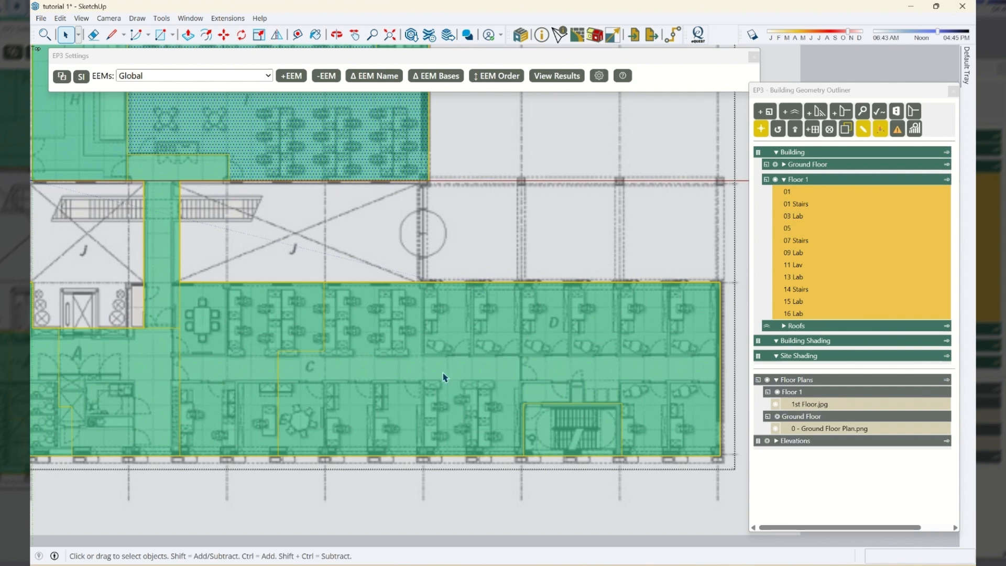
key(Escape)
key(e)
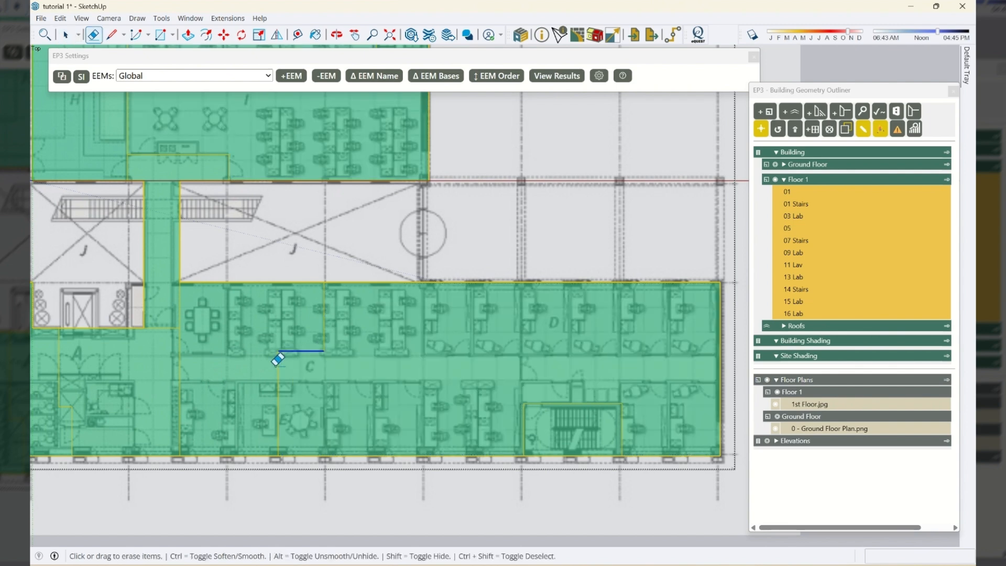
click(279, 354)
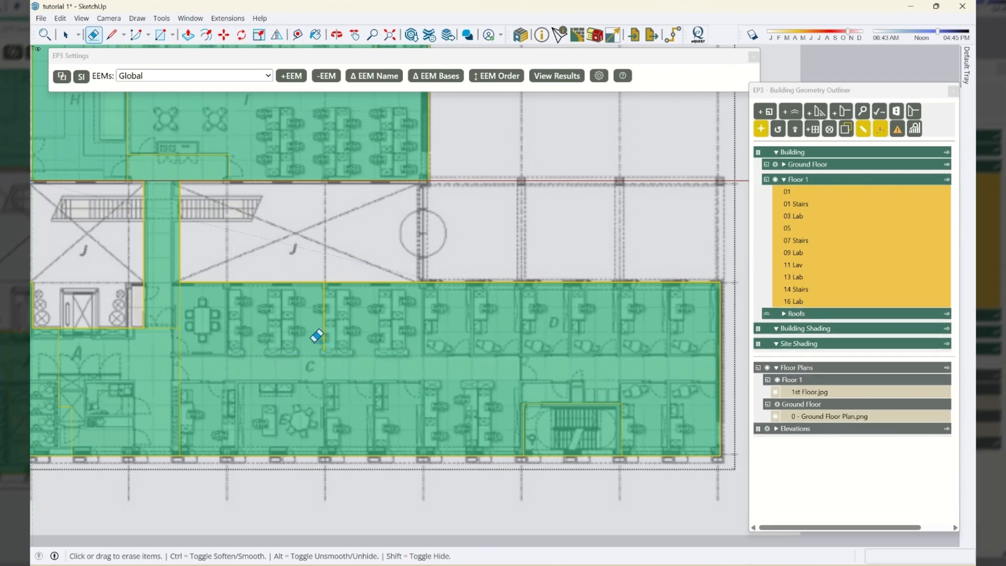
click(323, 338)
Step: Move the link corridor's right wall edge and its continuation through the lower block about 0.5 m toward grid line 08
key(space)
click(180, 281)
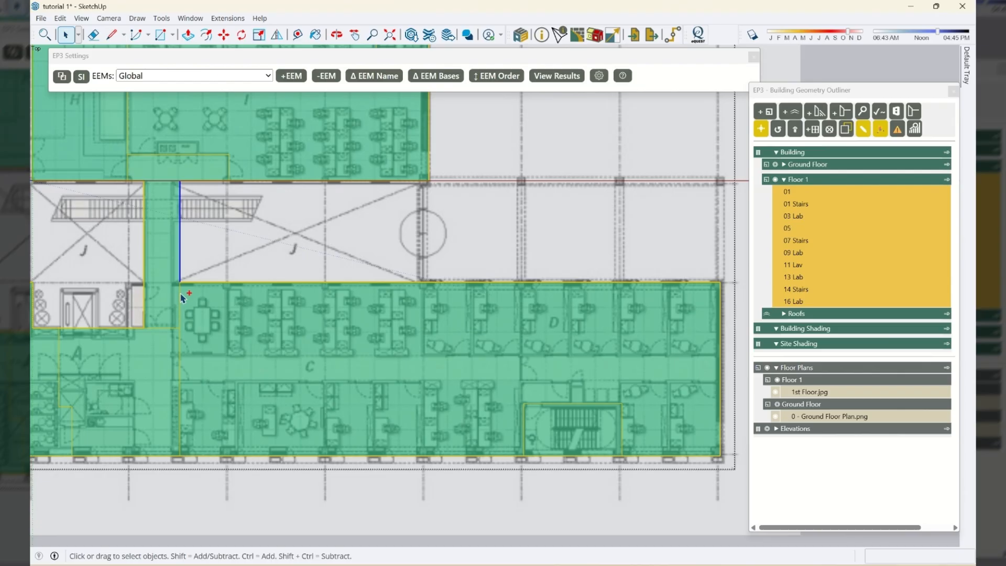
shift+click(180, 365)
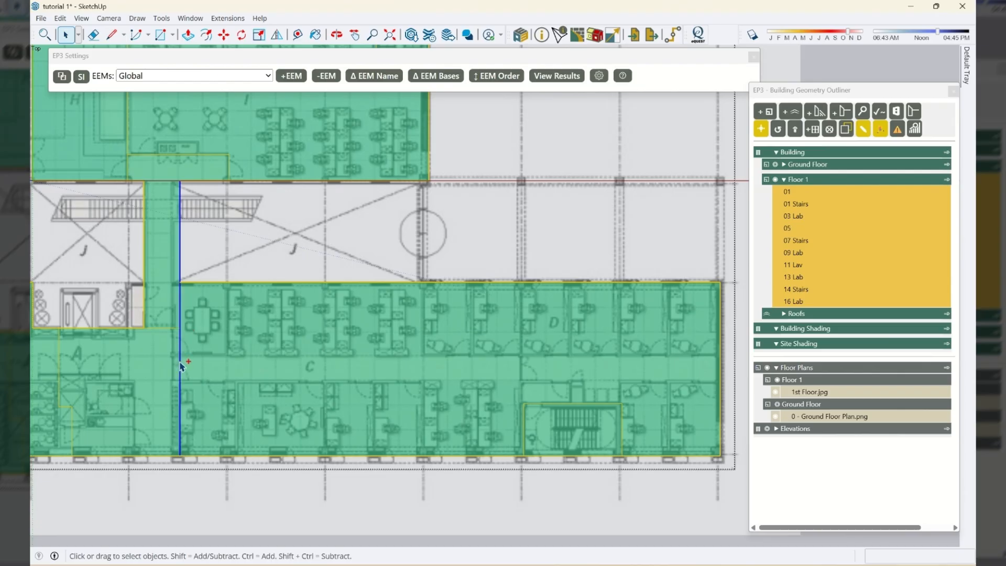
key(m)
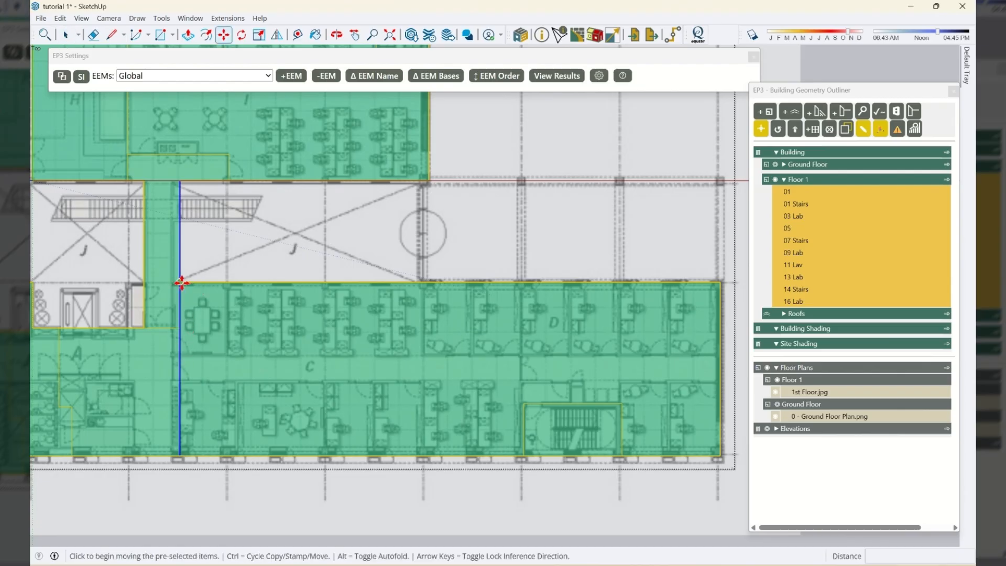
click(182, 283)
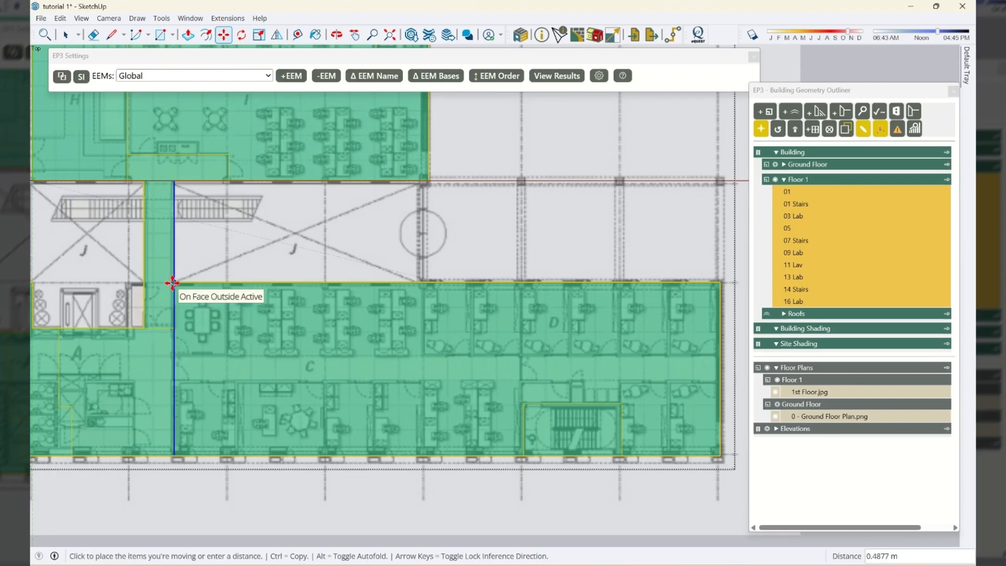
click(210, 312)
Step: Draw rectangles for the meeting room beside the corridor and the room row from there to grid line 14, about 4.4 m deep
key(r)
click(173, 282)
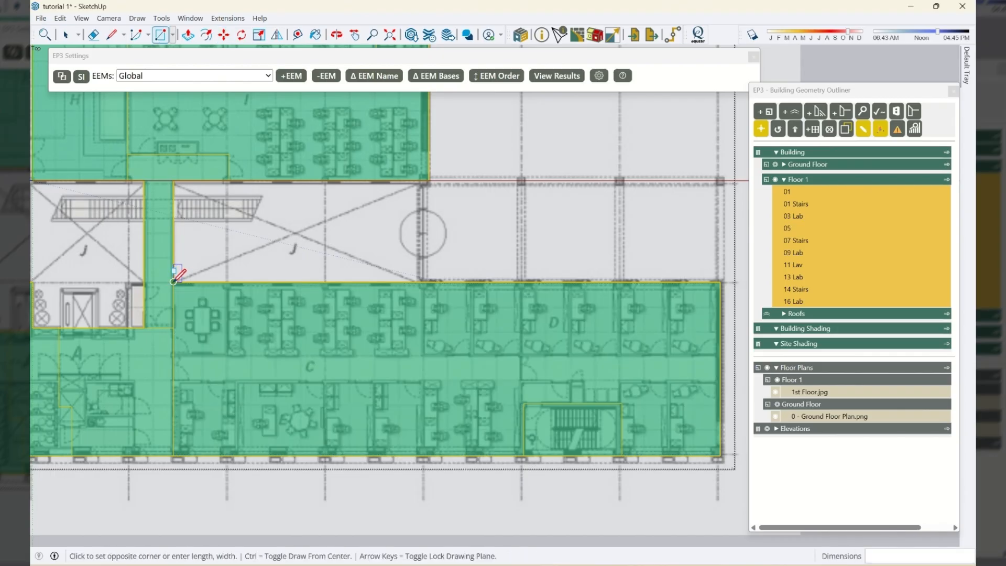
click(229, 354)
click(229, 355)
scroll(147, 358, down, 2)
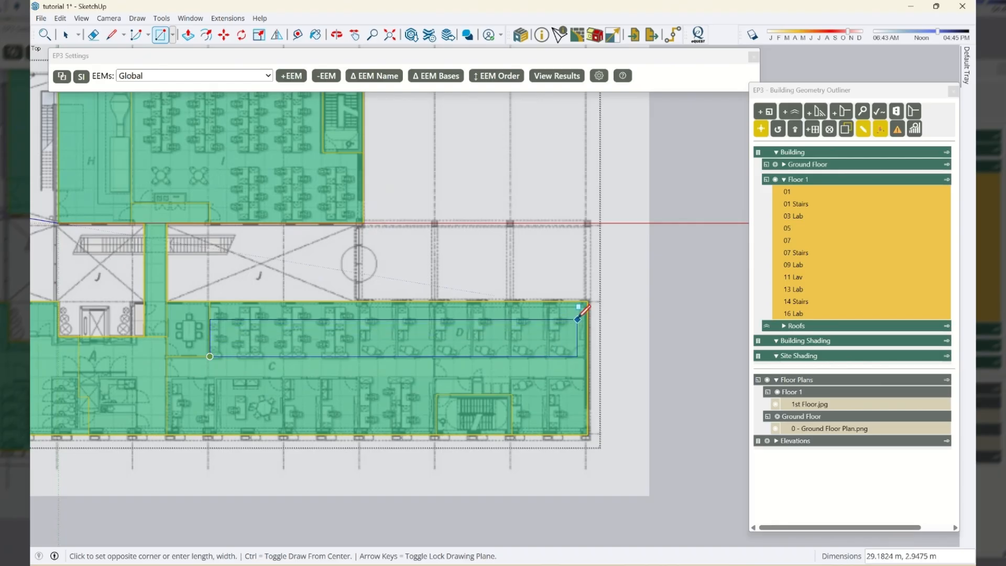
click(587, 302)
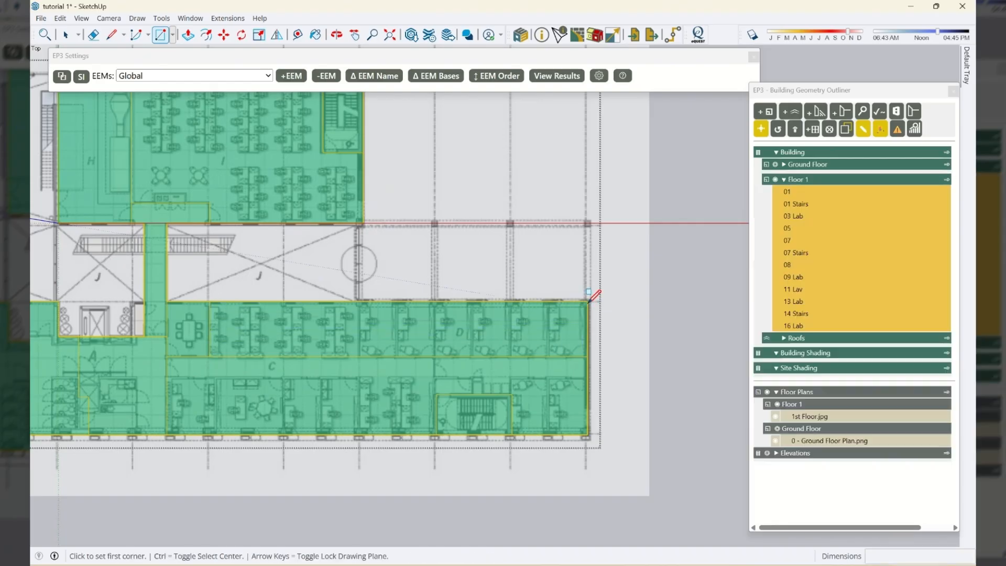
Step: Draw a rectangle about 4.6 m deep for the rooms along grid line D, from grid line 14 back to the moved corridor wall
click(588, 434)
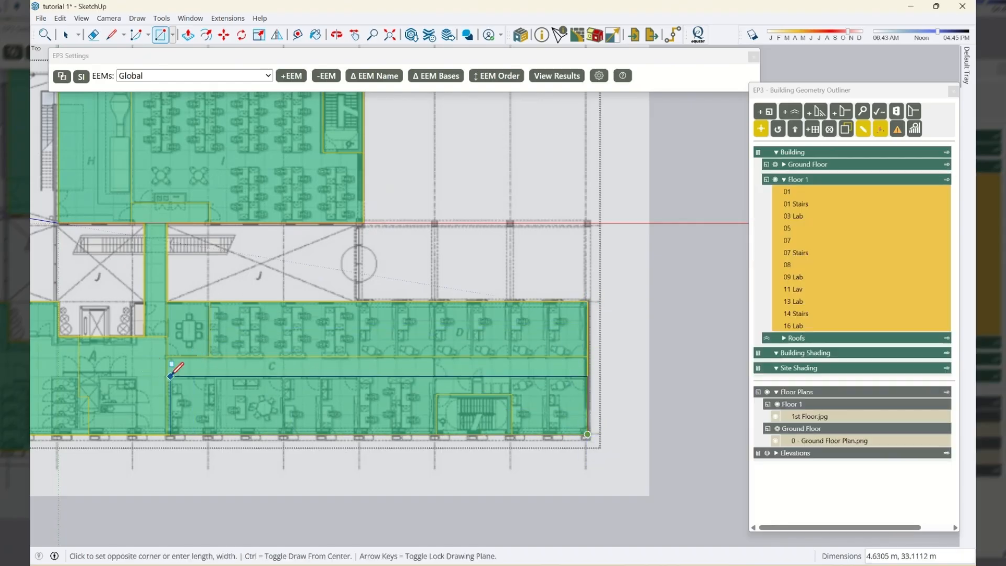
click(167, 361)
key(space)
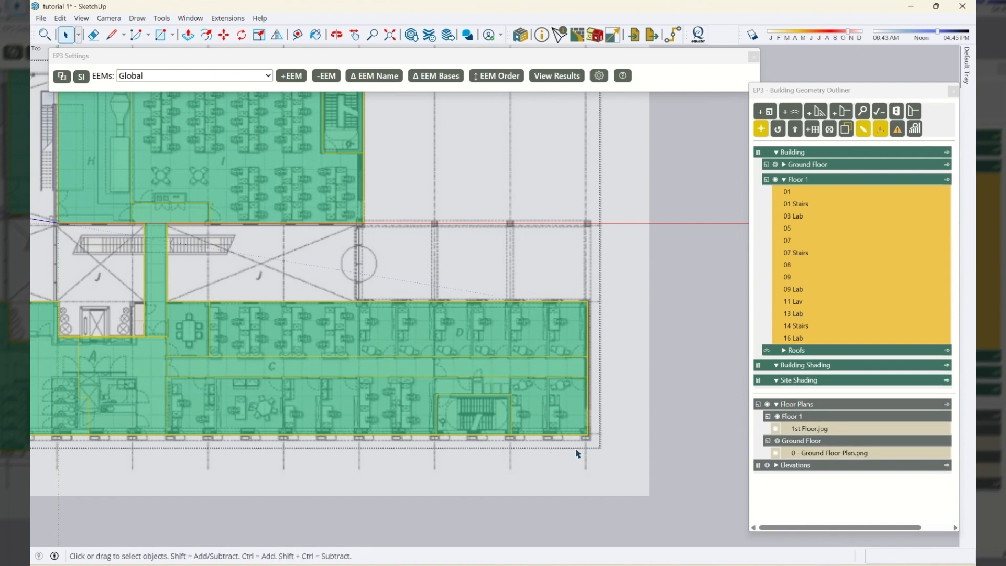
click(562, 415)
Step: Draw end rooms at grid line 14, about 3 by 4.6 m in the row along D and 3.1 by 4.4 m in the row along C
key(r)
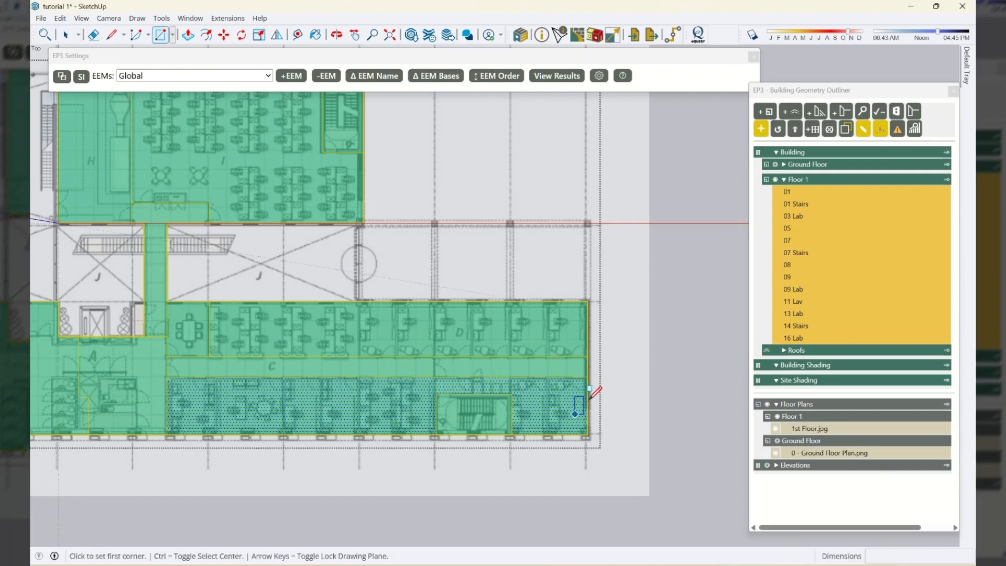
click(587, 377)
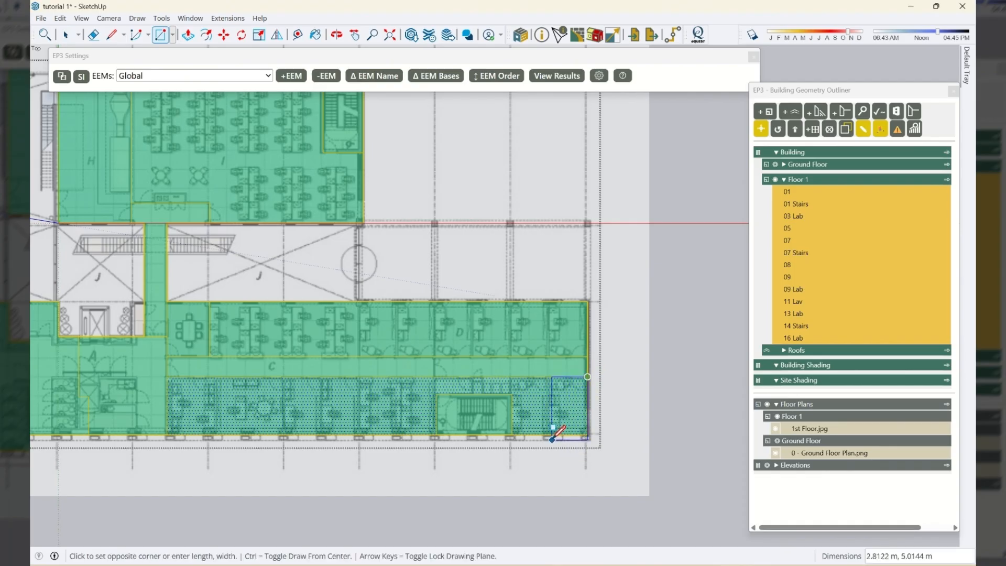
scroll(551, 439, up, 2)
scroll(551, 429, up, 1)
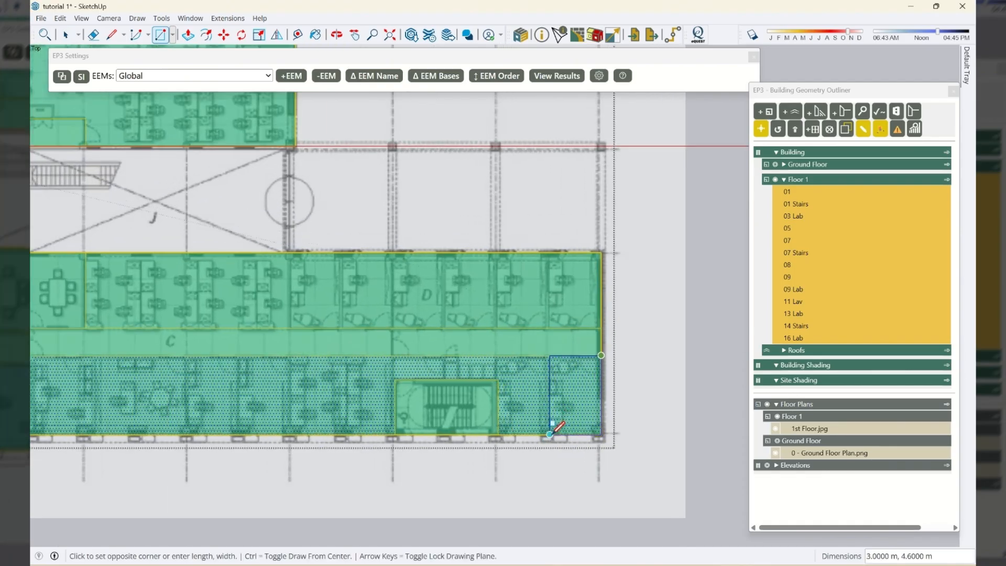
click(551, 430)
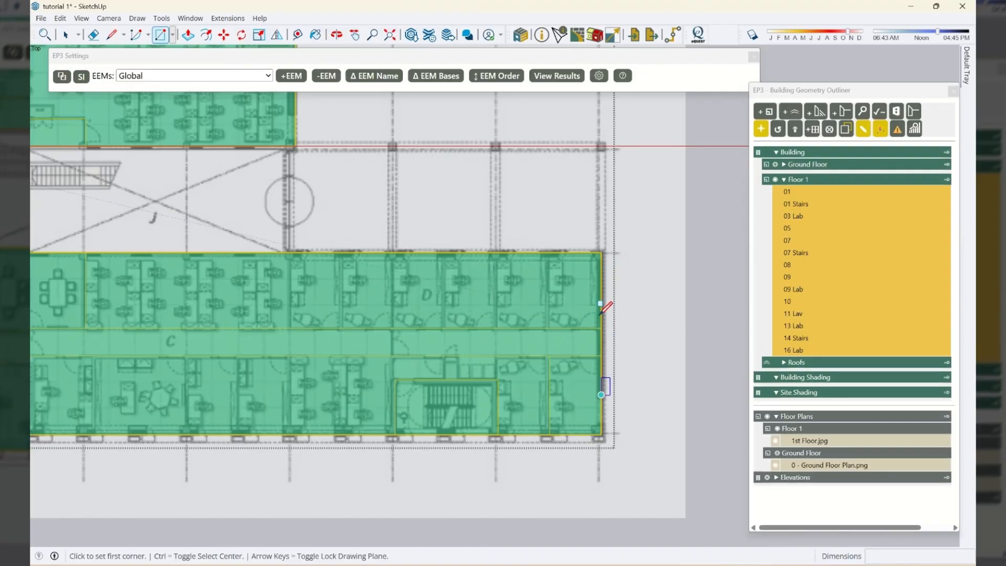
click(601, 327)
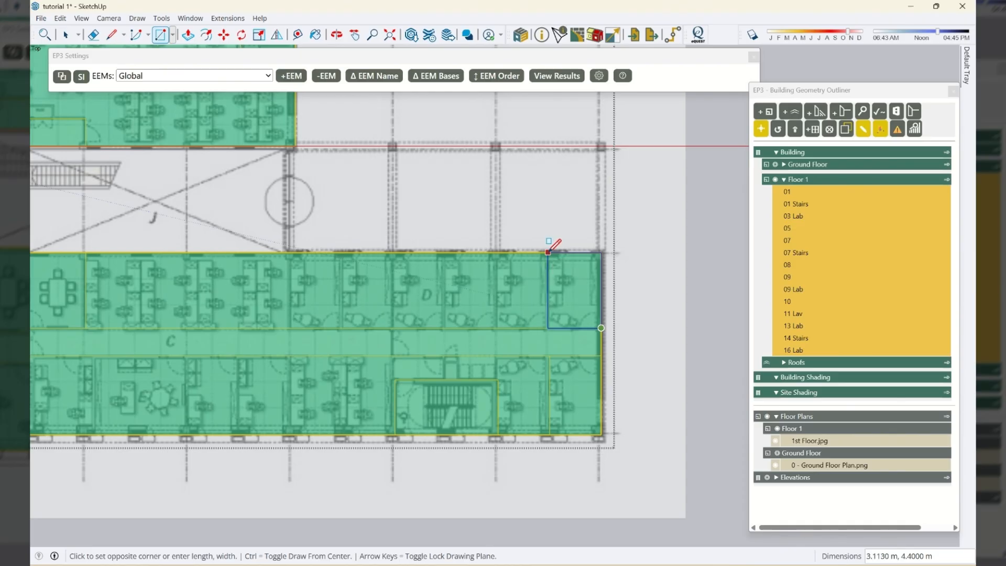
click(547, 253)
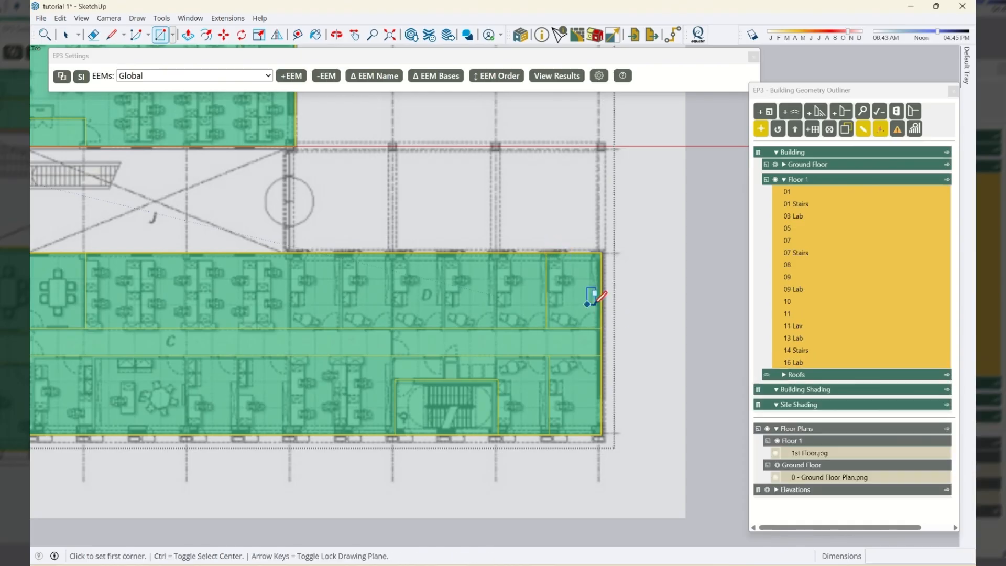
Step: Erase the leftover vertical wall line running through the chemistry lab marked G
scroll(591, 298, down, 3)
scroll(648, 326, down, 2)
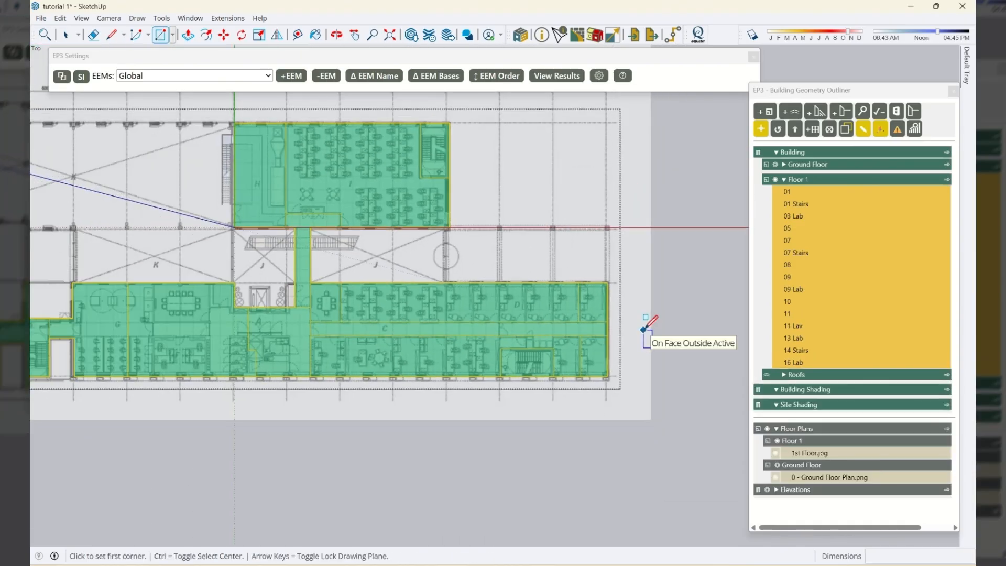
scroll(656, 332, down, 2)
scroll(157, 336, up, 2)
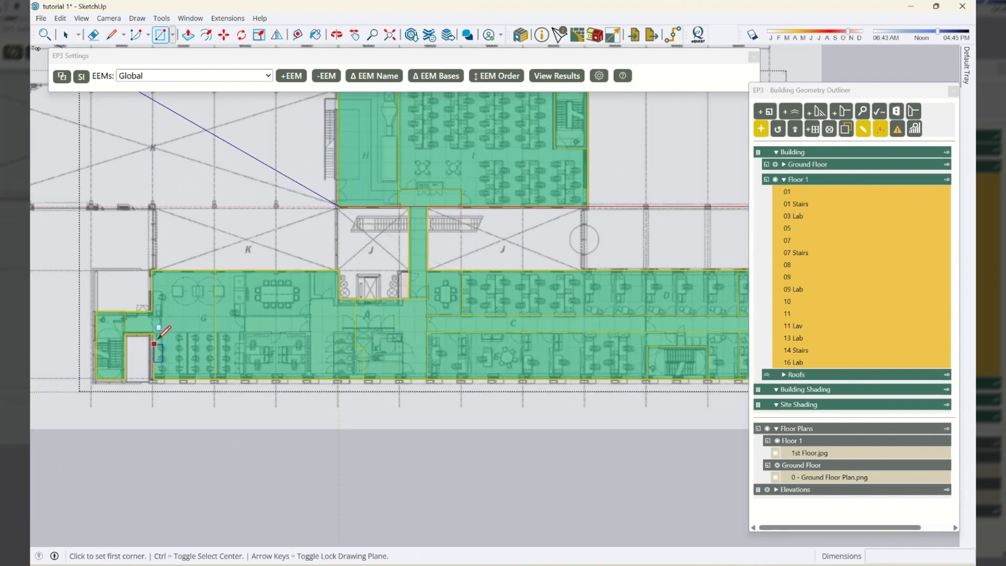
scroll(162, 331, up, 2)
key(e)
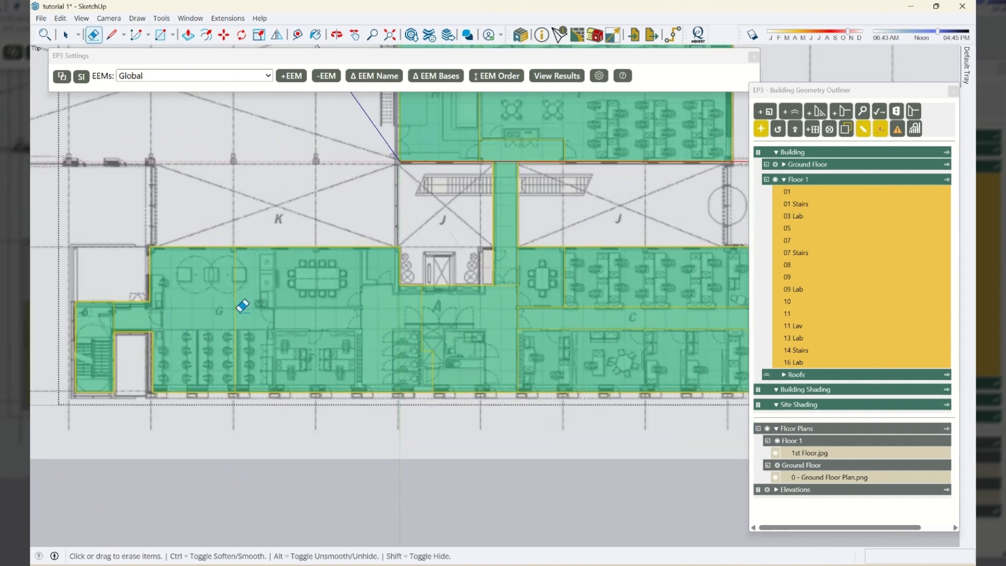
drag(237, 309, 247, 315)
Step: Draw a rectangle for the meeting room between lab G and the core, about 6.2 by 4.6 m
key(r)
click(276, 309)
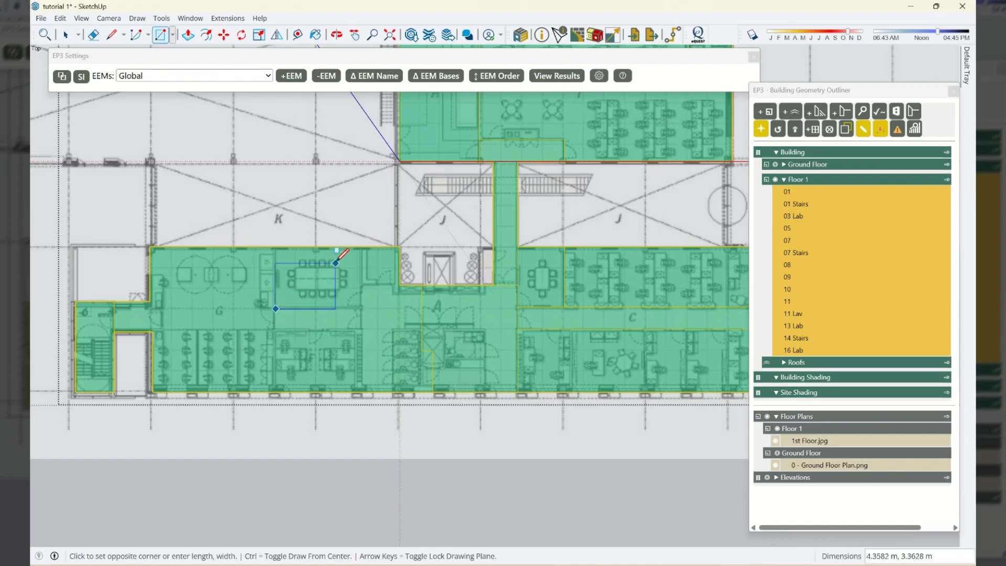
click(361, 246)
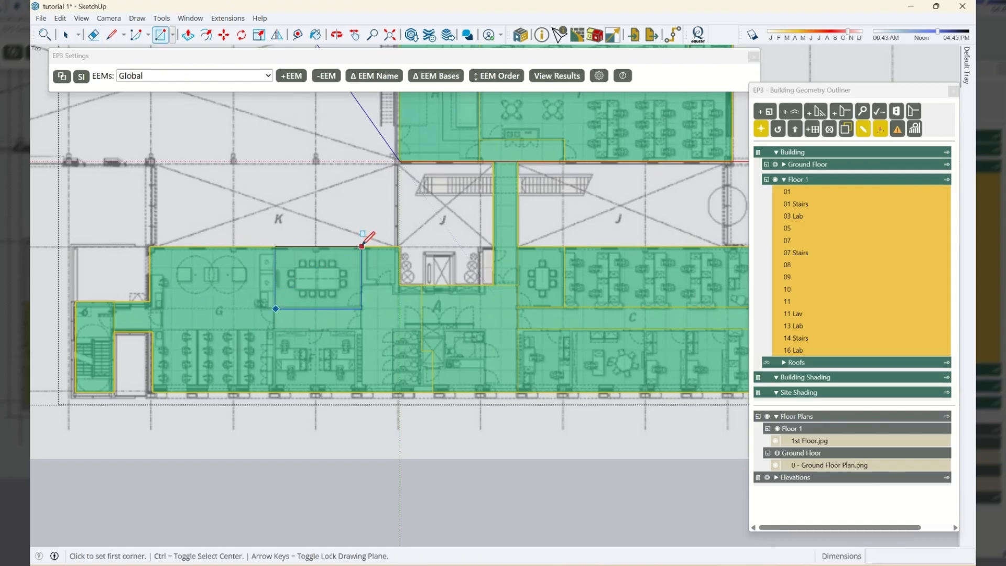
Step: Erase the leftover ground floor partition lines inside the WC block of core A
key(space)
key(e)
mouse_move(422, 336)
mouse_down()
mouse_move(429, 350)
mouse_move(461, 351)
mouse_up()
Step: Draw the shared academic office F, about 6 by 4.5 m, and separate lab G from the corridor beside it with a wall line
key(r)
click(358, 331)
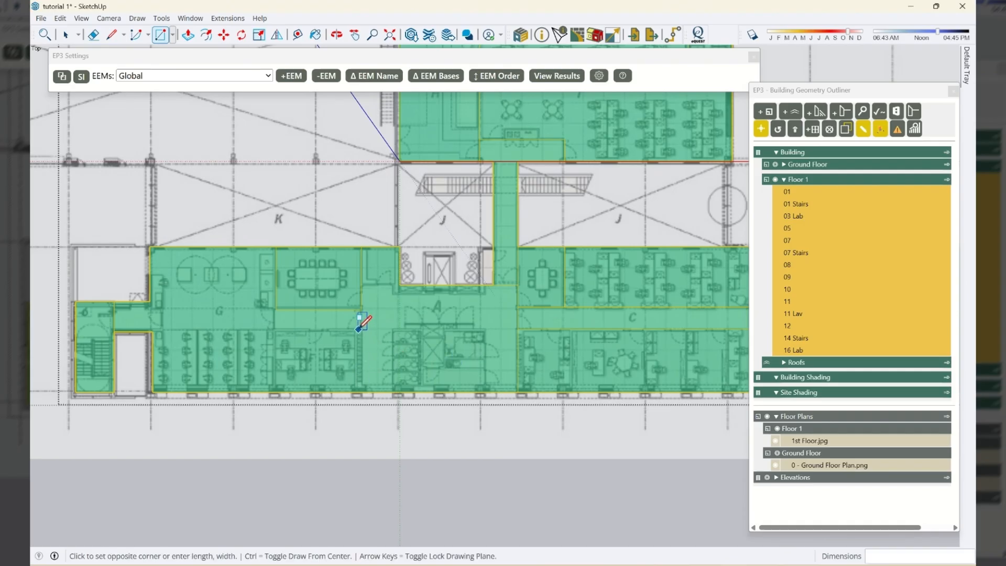
click(275, 393)
key(space)
key(l)
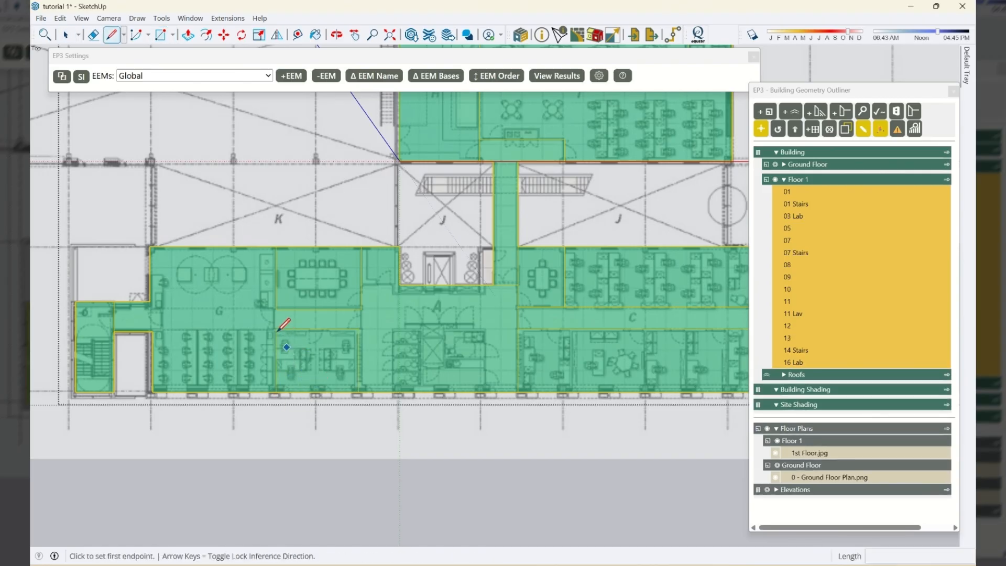
click(276, 329)
click(278, 309)
key(space)
Step: Draw a rectangle around the WC and store block in core A down to the outer wall, about 6.8 by 4.7 m
key(r)
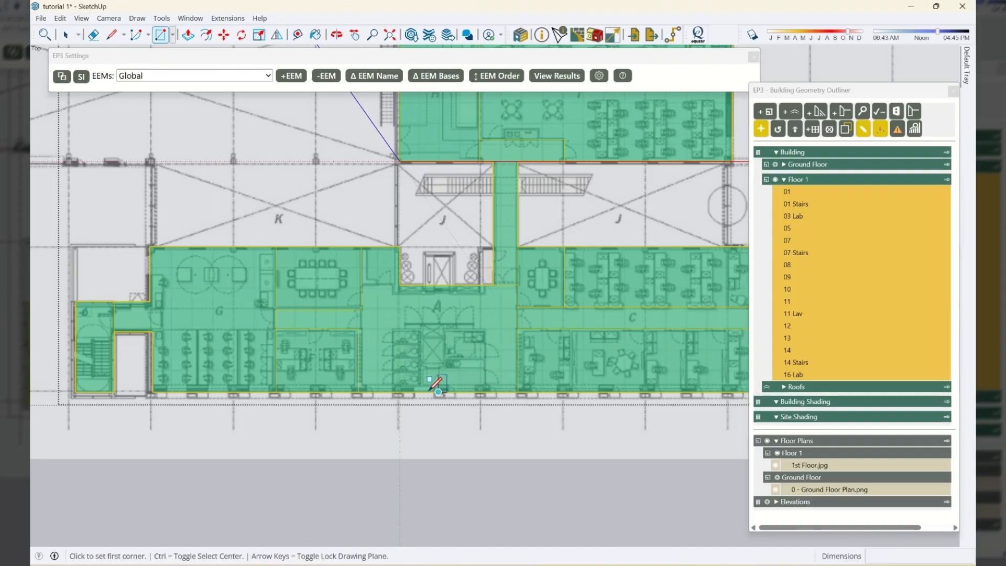
scroll(449, 380, up, 3)
scroll(469, 379, up, 3)
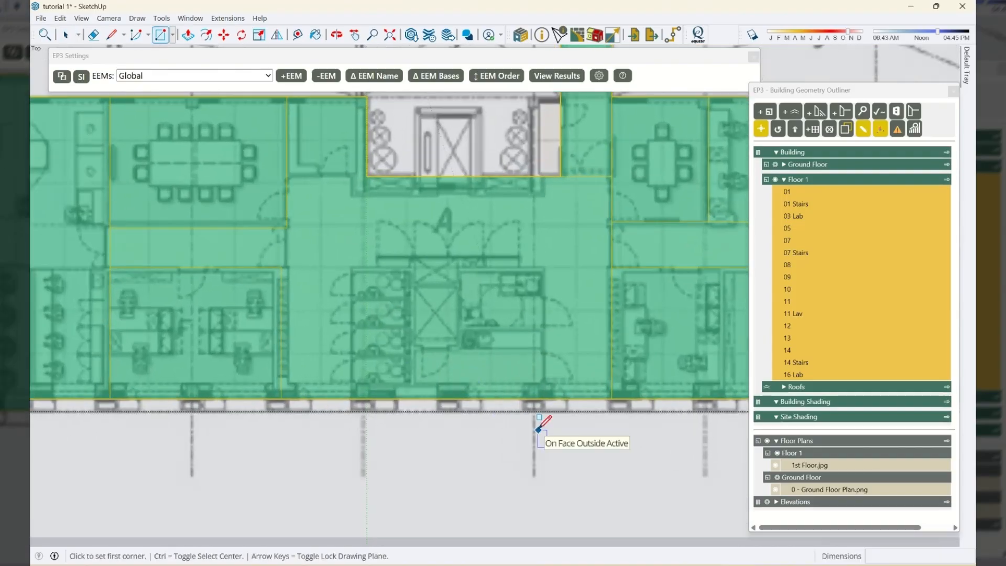
click(349, 263)
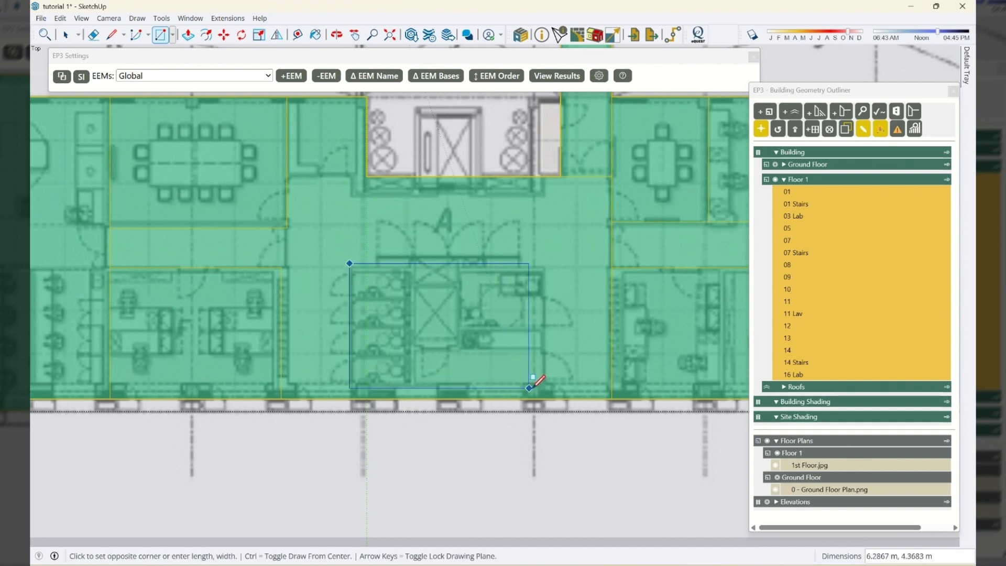
click(543, 398)
key(space)
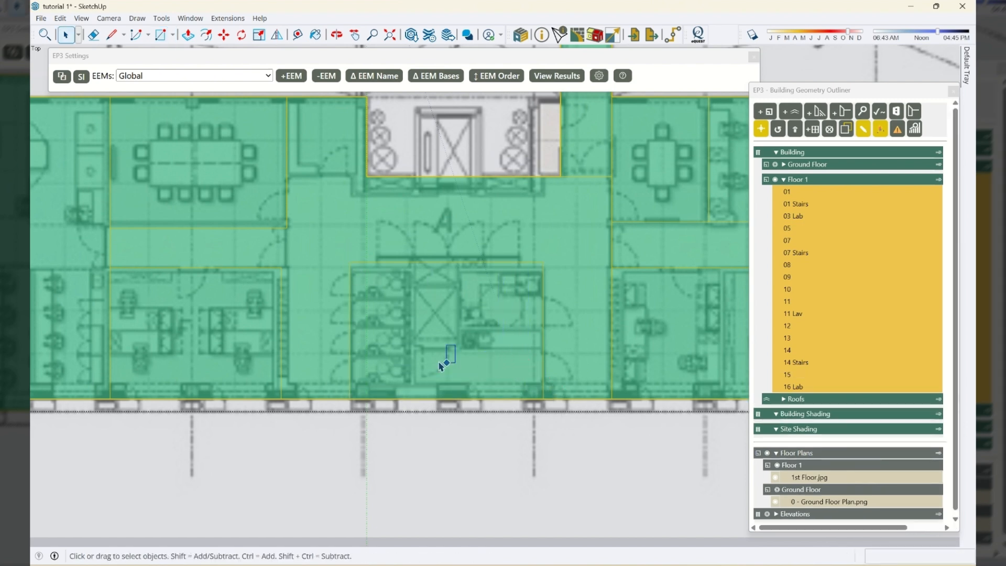
Step: Draw a rectangle for the small room between the meeting room and the lift lobby, about 2.8 by 2.8 m
scroll(341, 382, down, 5)
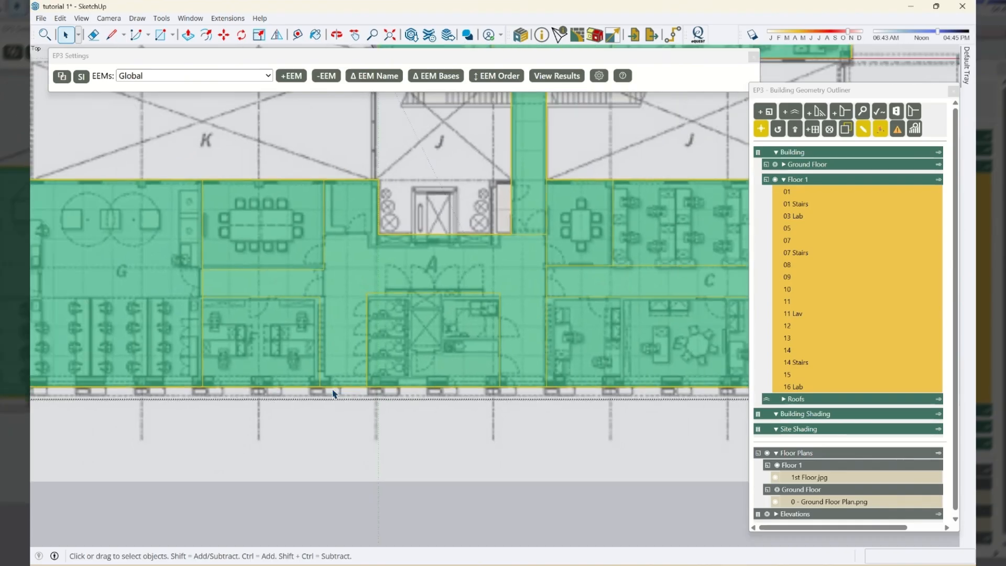
click(348, 285)
key(r)
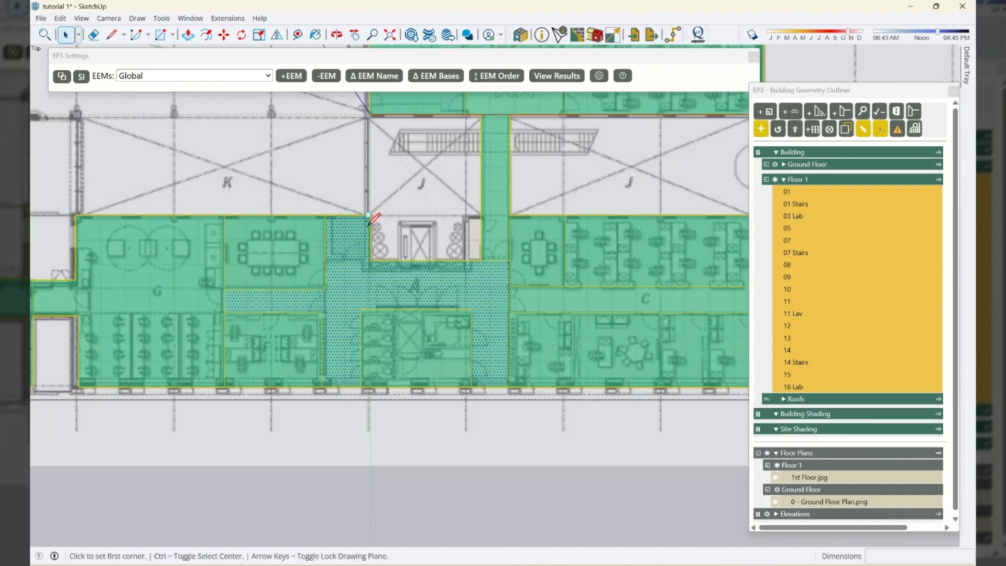
click(370, 214)
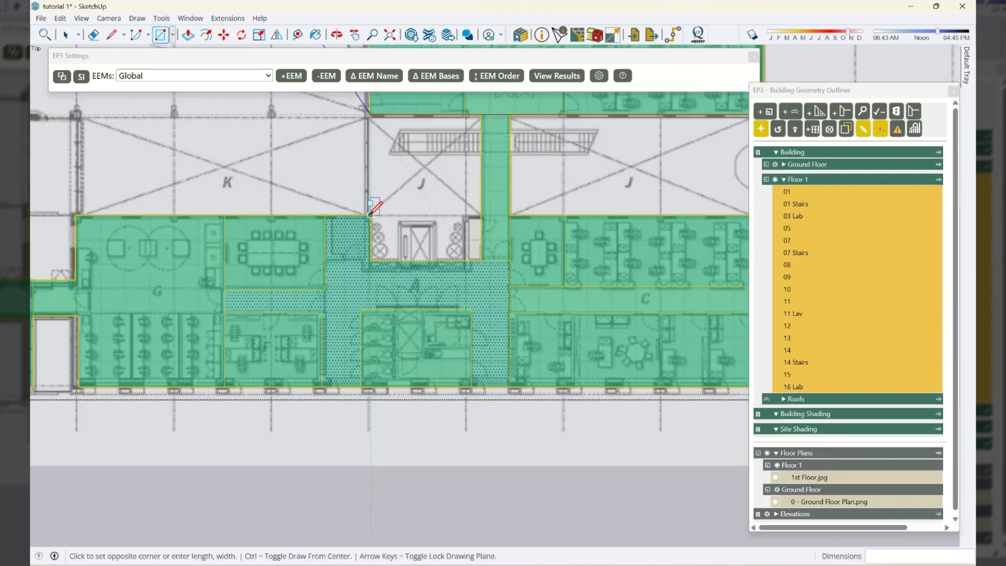
click(325, 259)
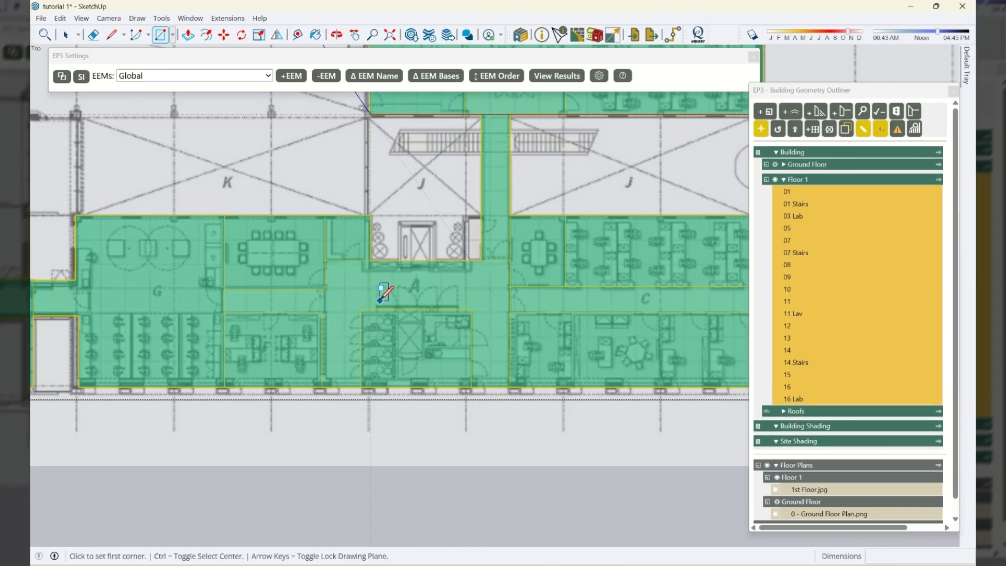
key(space)
Step: Re-number the spaces of Floor 1 from its selected object properties
scroll(314, 334, down, 5)
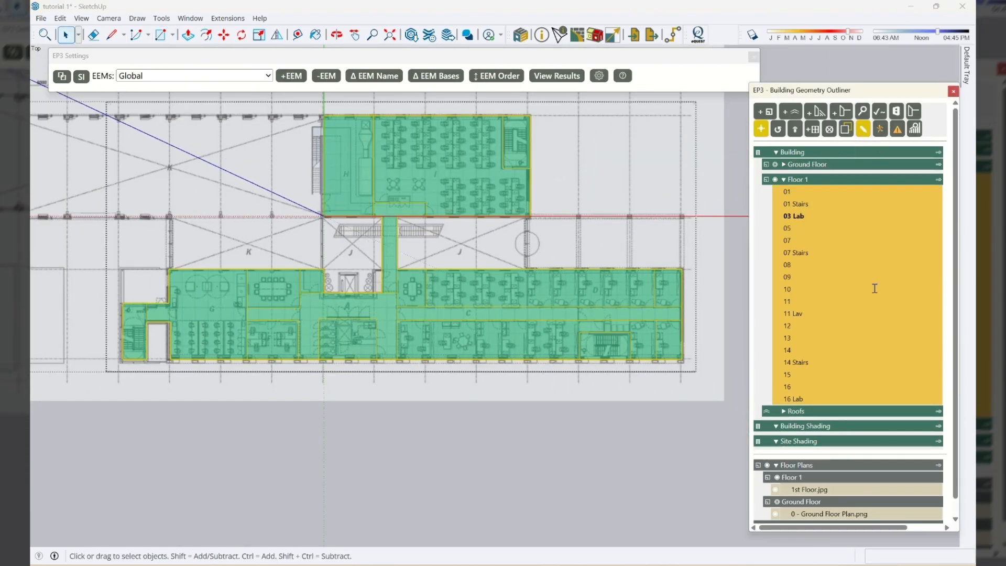
scroll(391, 350, down, 2)
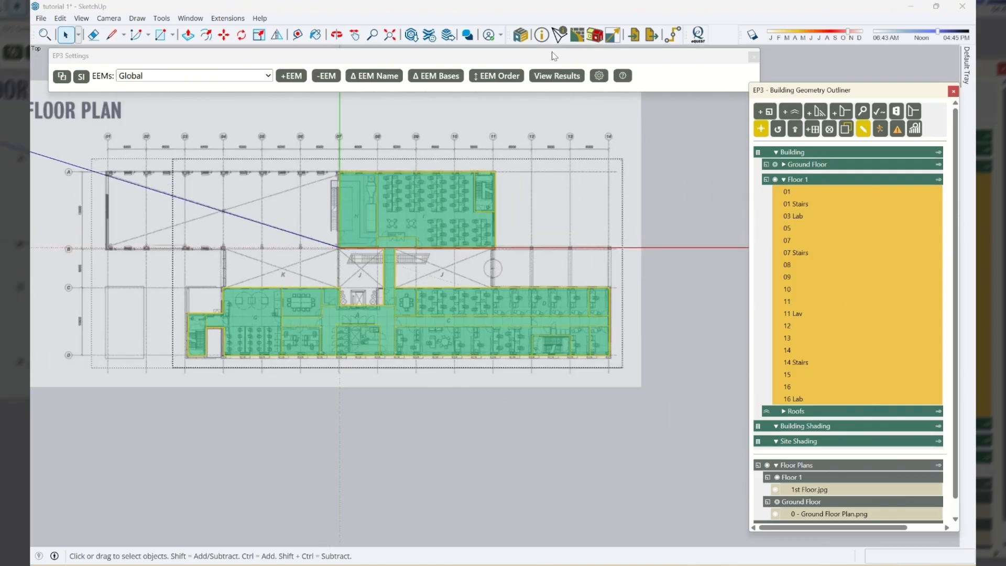
click(562, 37)
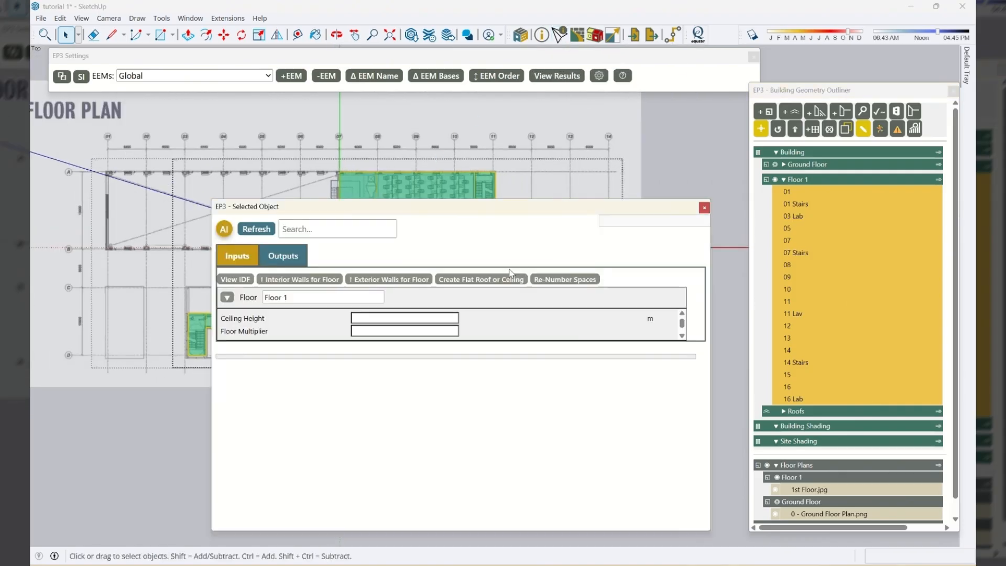
drag(375, 214, 571, 280)
double_click(798, 179)
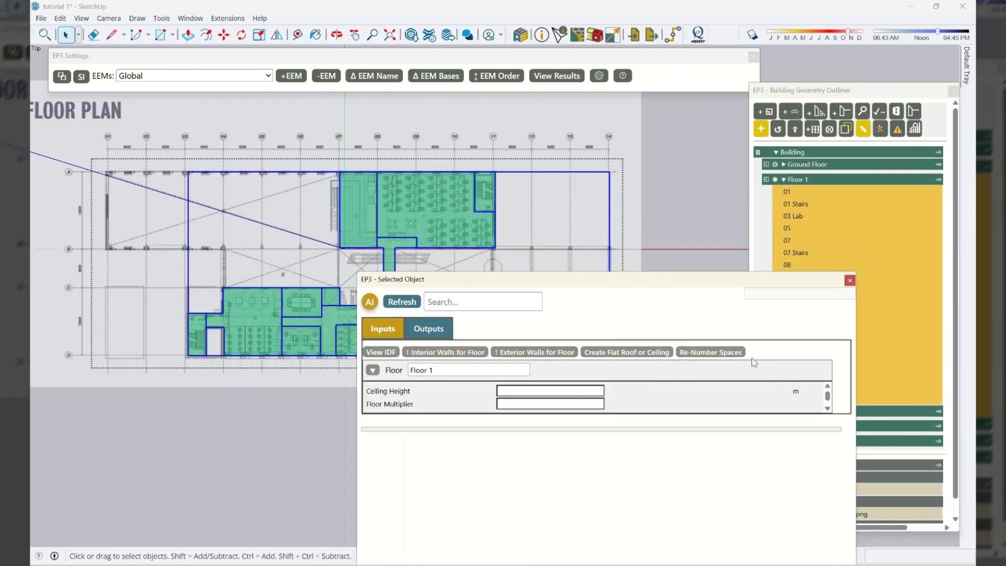
click(714, 353)
drag(666, 281, 582, 273)
click(768, 274)
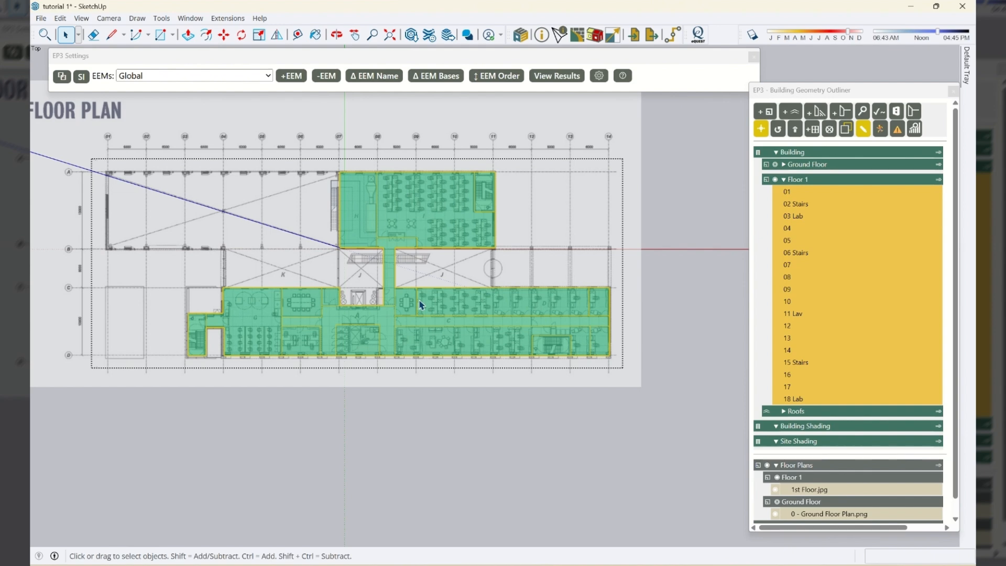
Step: Examine the room letters on the first floor plan against the room type legend for A to K
click(245, 332)
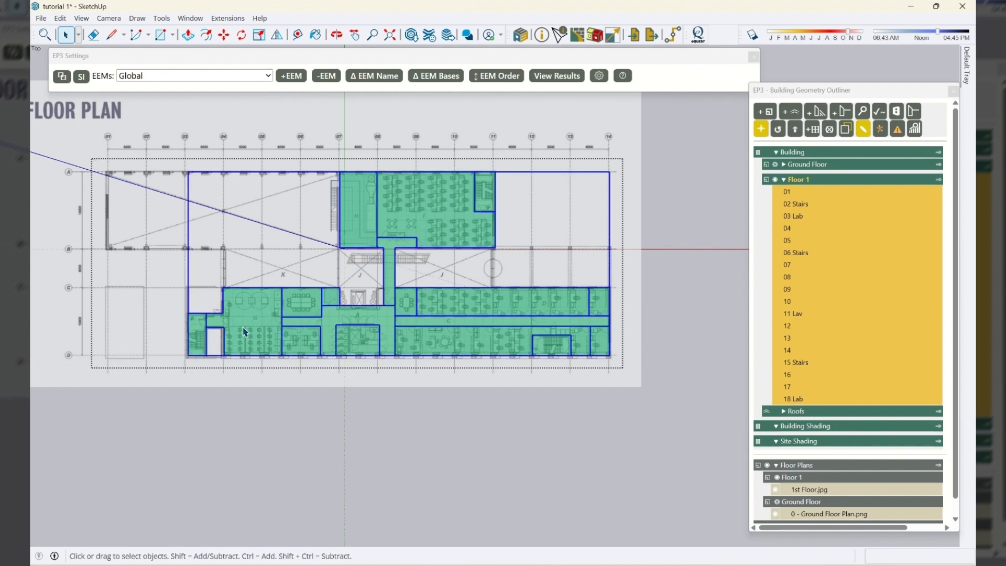
scroll(249, 354, up, 8)
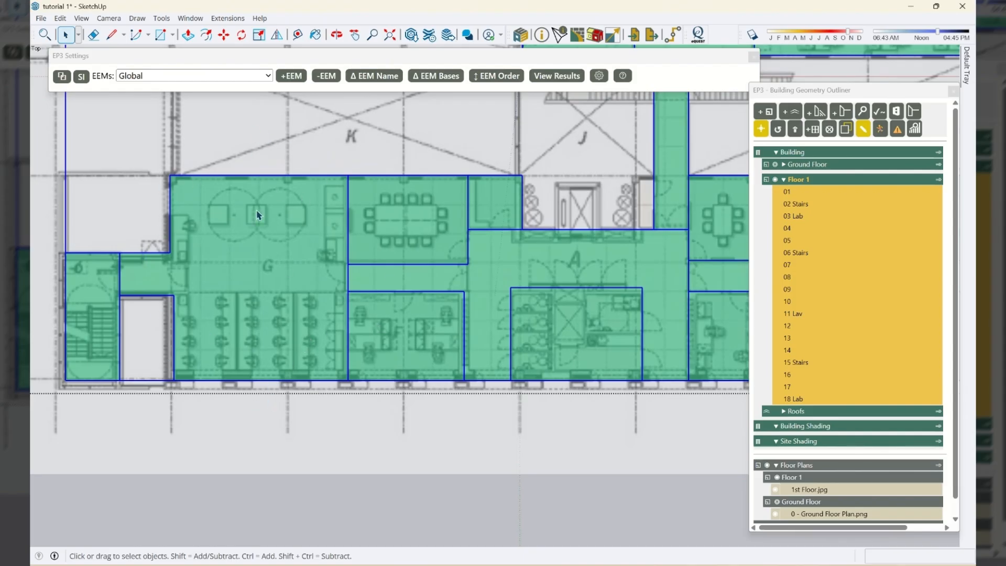
scroll(249, 321, down, 2)
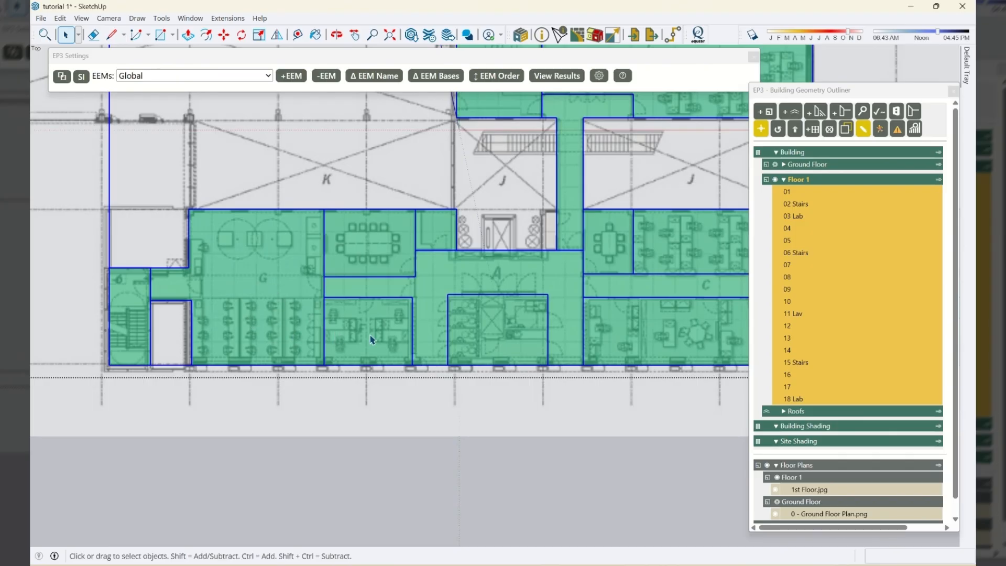
scroll(414, 249, down, 4)
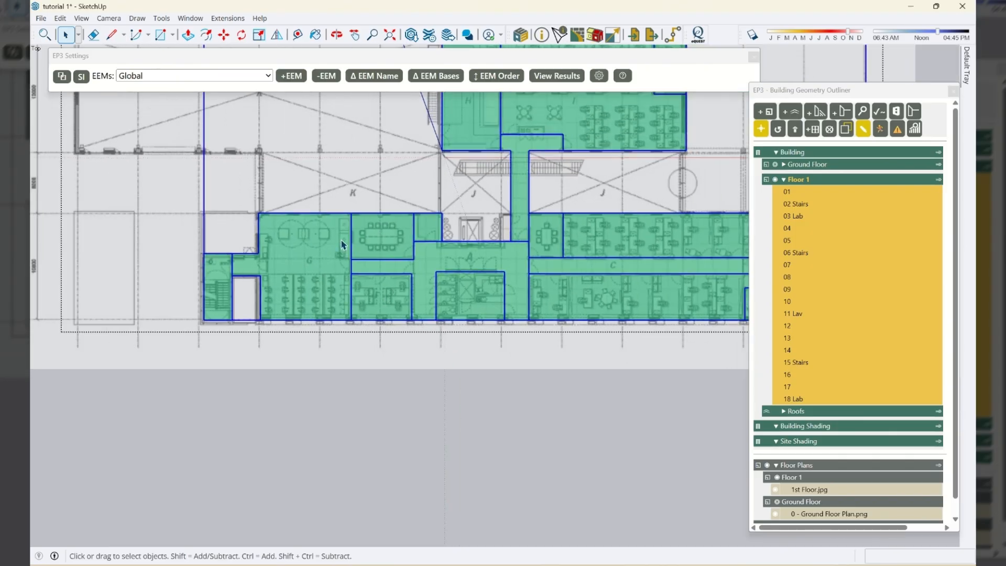
scroll(444, 240, down, 2)
scroll(506, 330, down, 2)
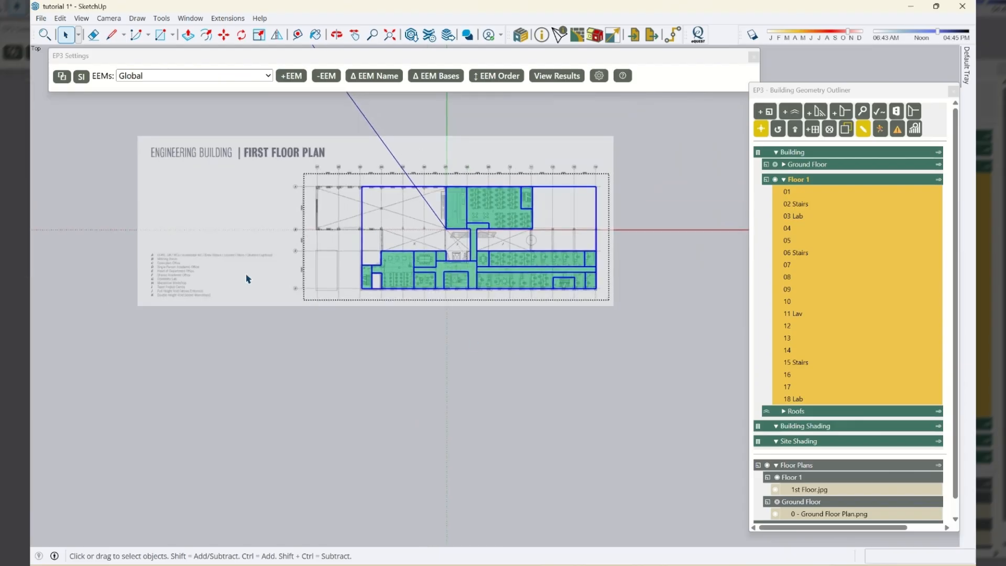
scroll(171, 265, up, 4)
scroll(128, 274, up, 2)
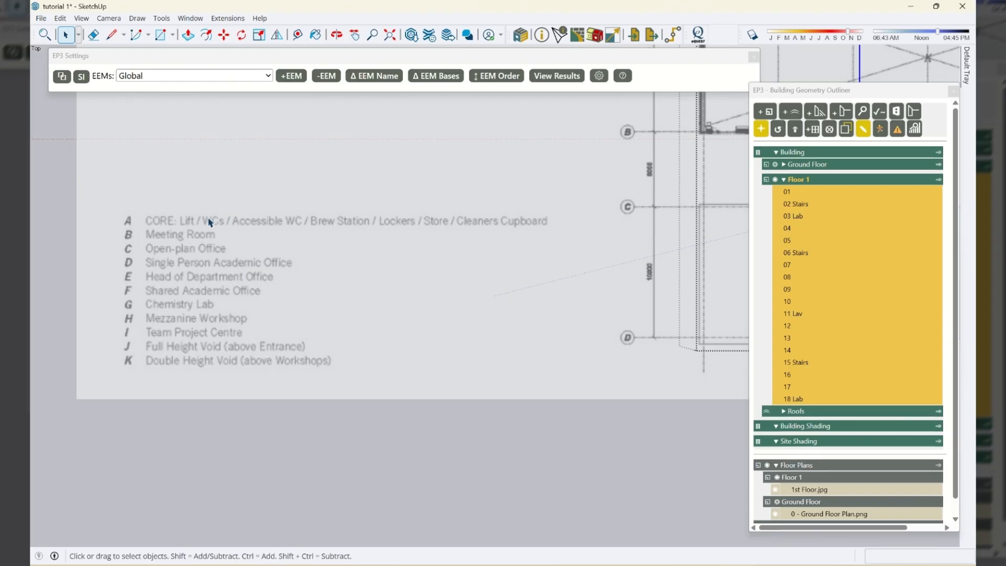
scroll(160, 245, down, 4)
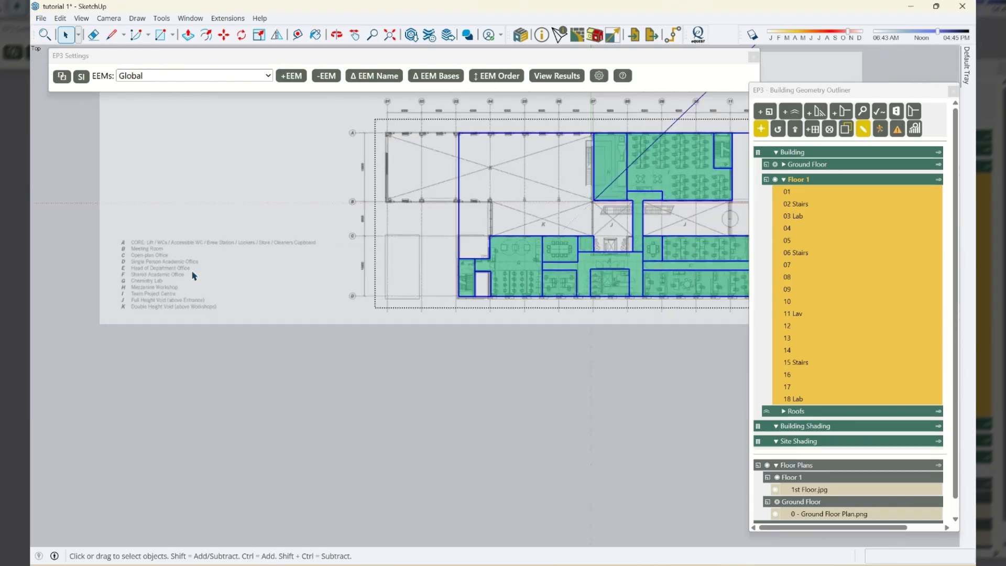
scroll(210, 259, down, 1)
scroll(525, 258, up, 4)
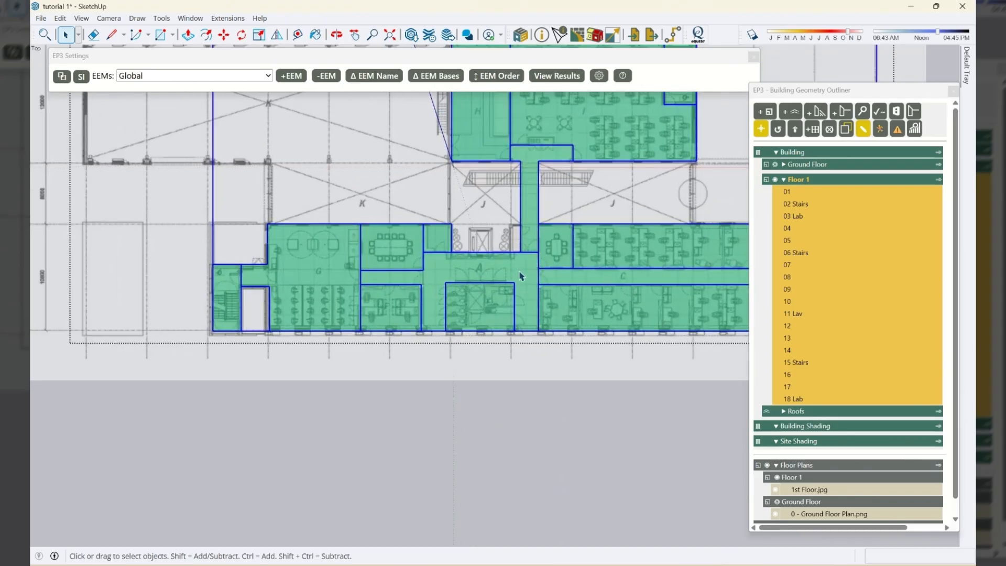
Step: Rename the core circulation space A, the long passage C and the link to the upper block as Corridor
key(Escape)
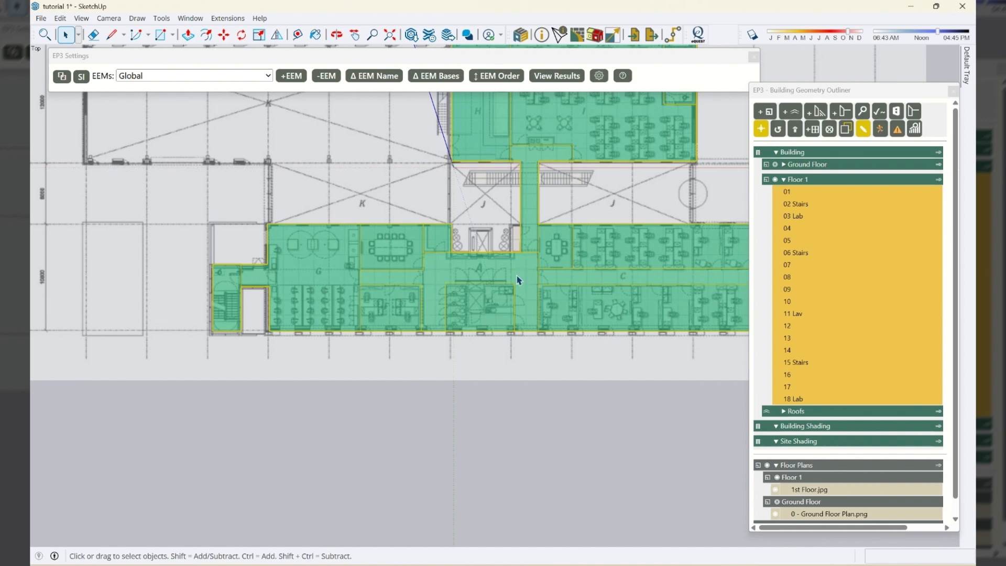
click(500, 301)
click(939, 179)
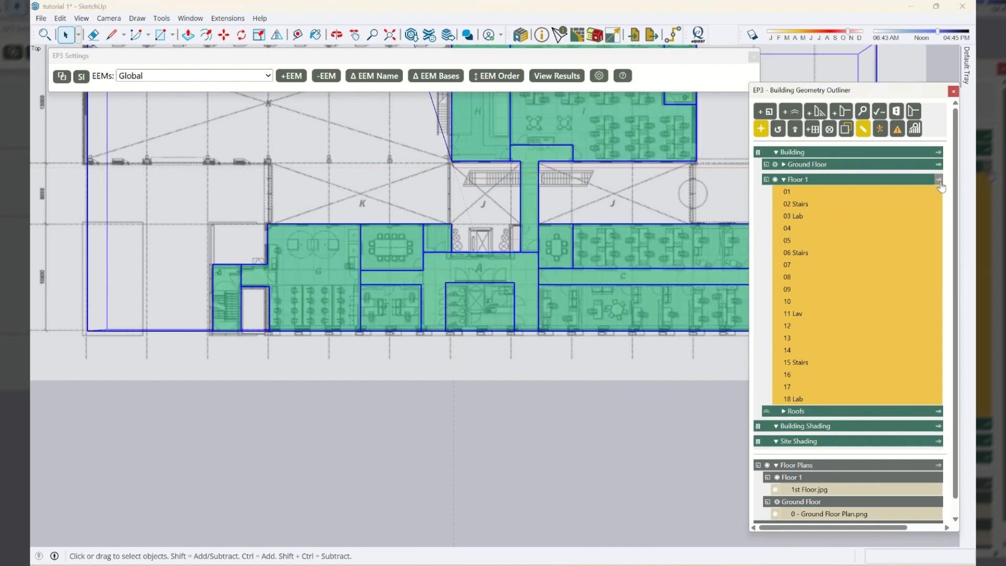
click(594, 277)
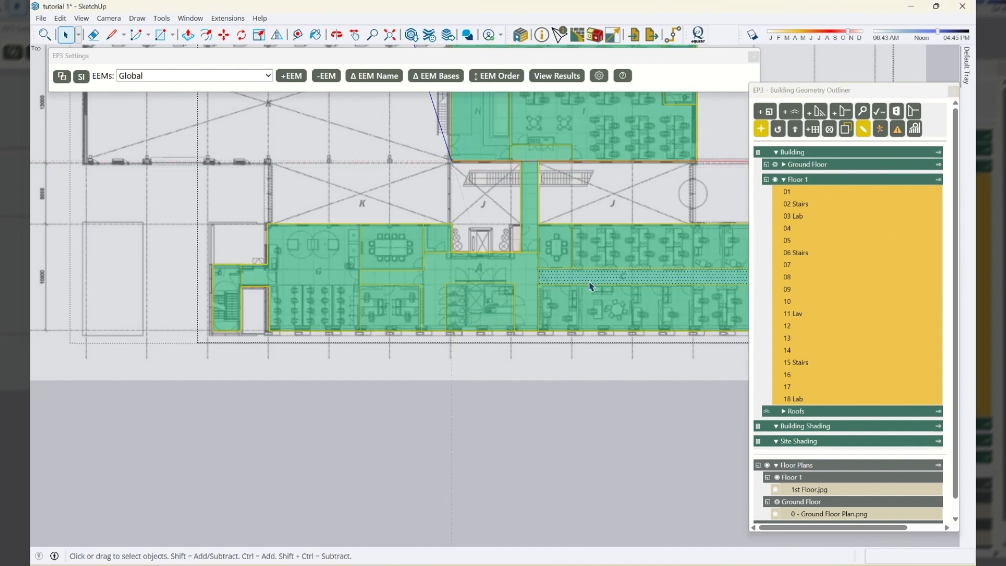
ctrl+click(521, 273)
ctrl+click(530, 232)
click(574, 283)
ctrl+click(529, 256)
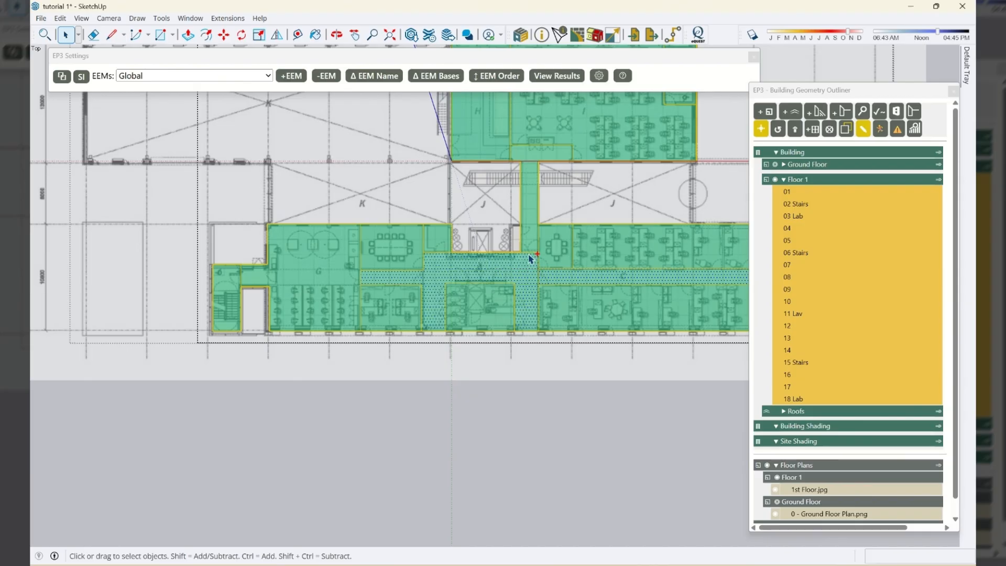
ctrl+click(531, 204)
scroll(422, 352, down, 2)
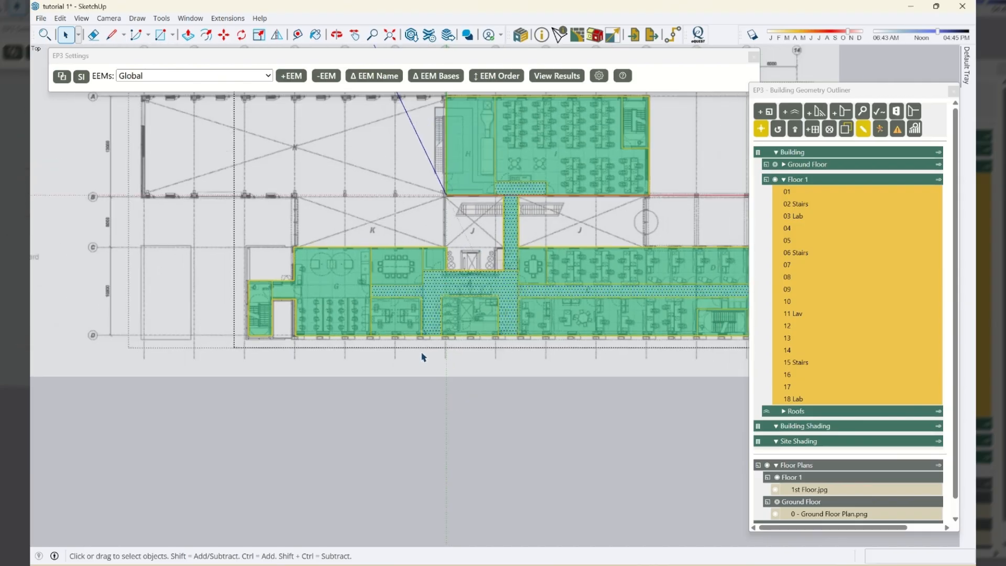
right_click(500, 292)
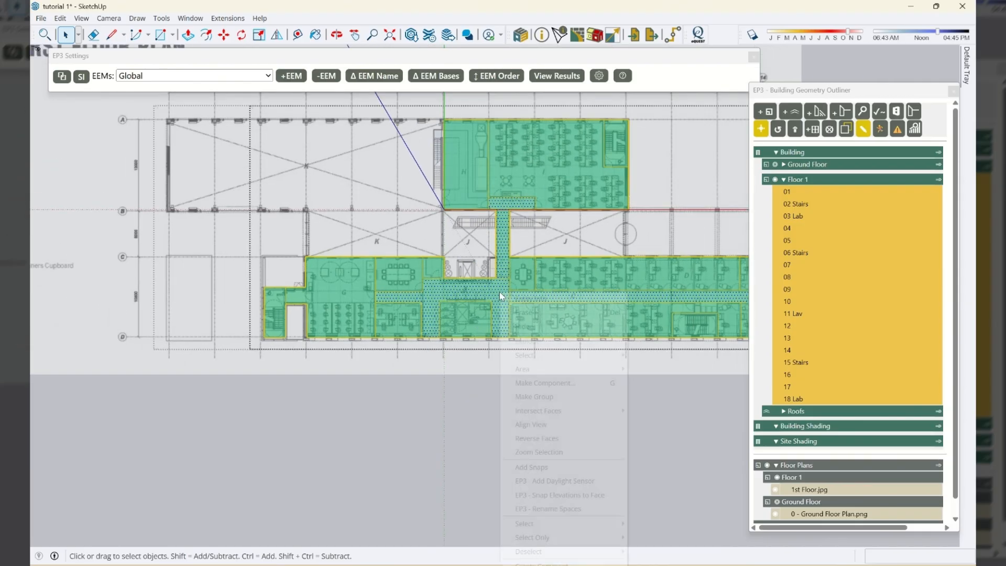
click(563, 509)
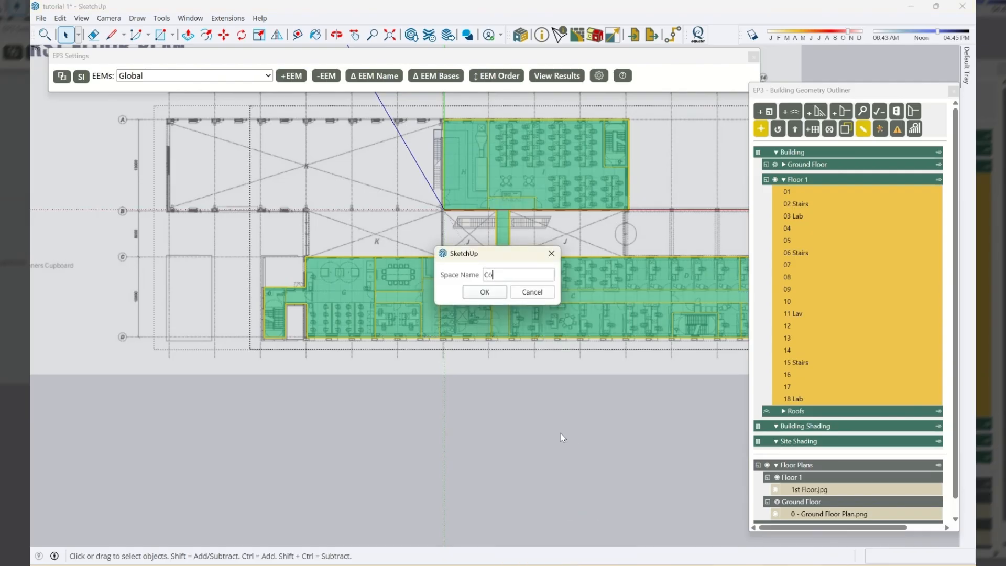
key(Return)
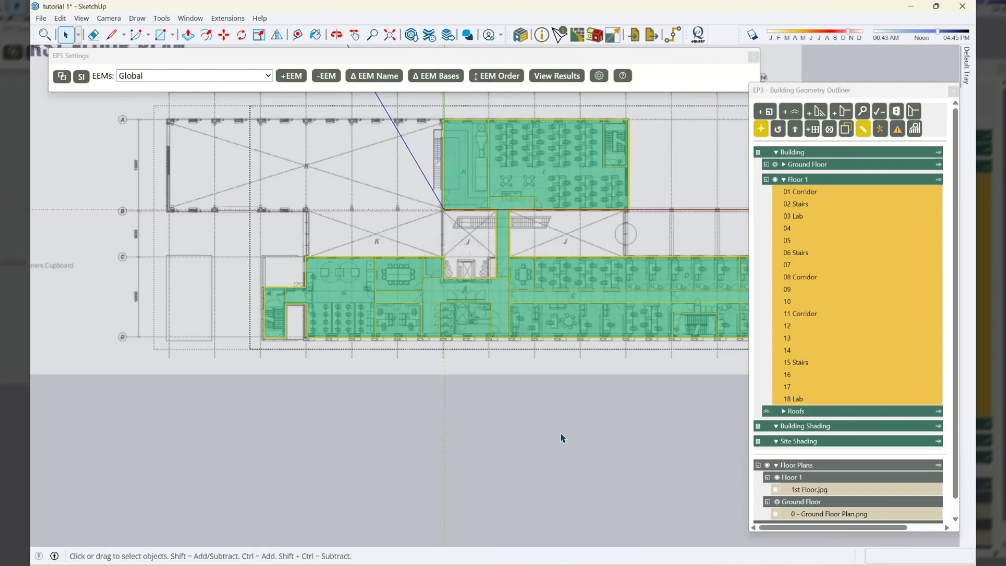
Step: Rename the two meeting rooms on either side of the lift core as Conference Room
click(400, 277)
ctrl+click(526, 285)
right_click(526, 285)
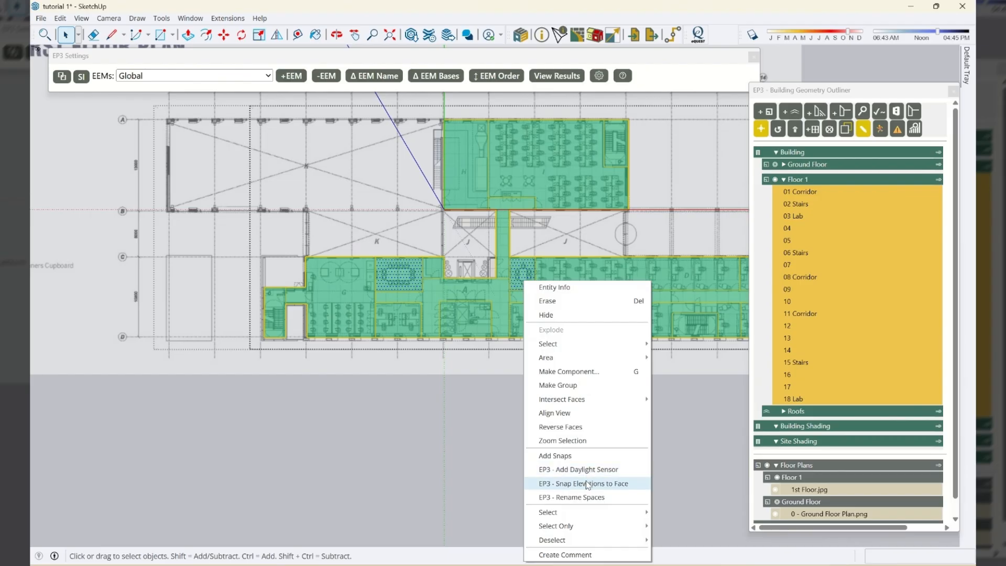
click(581, 498)
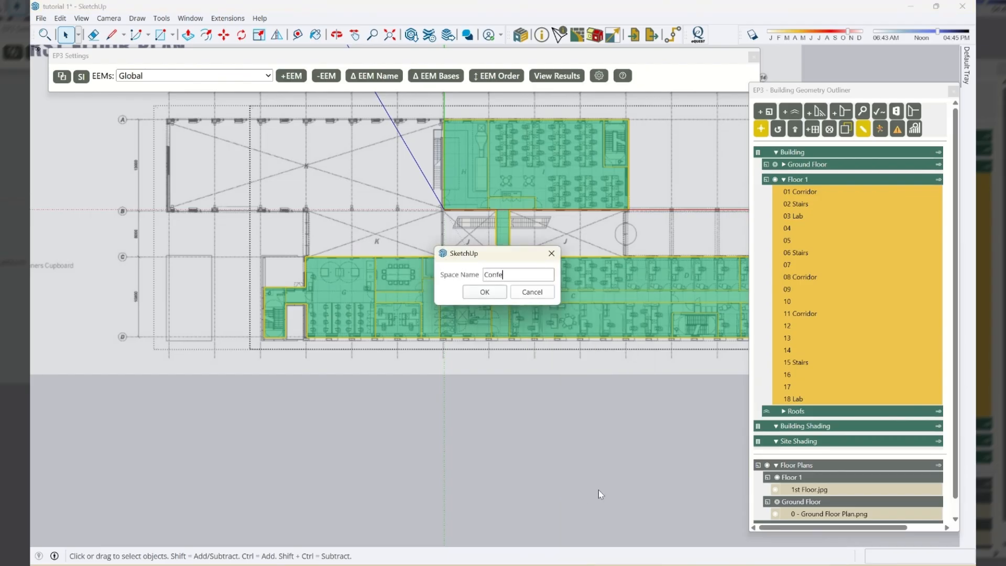
key(Return)
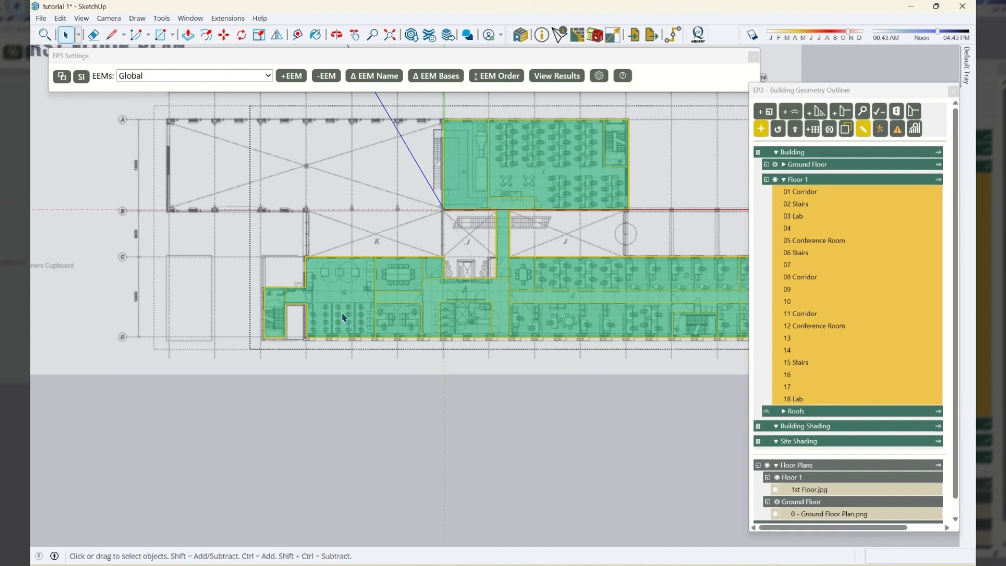
Step: Check room letters H and I against the plan legend, and rename the mezzanine workshop space H as MEP
scroll(690, 313, down, 2)
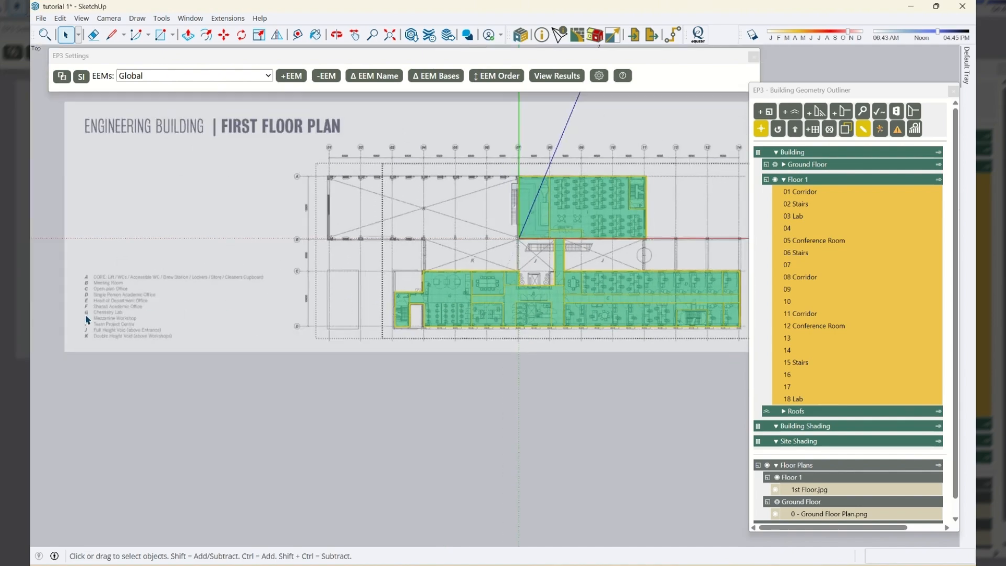
scroll(88, 319, up, 3)
scroll(79, 336, down, 3)
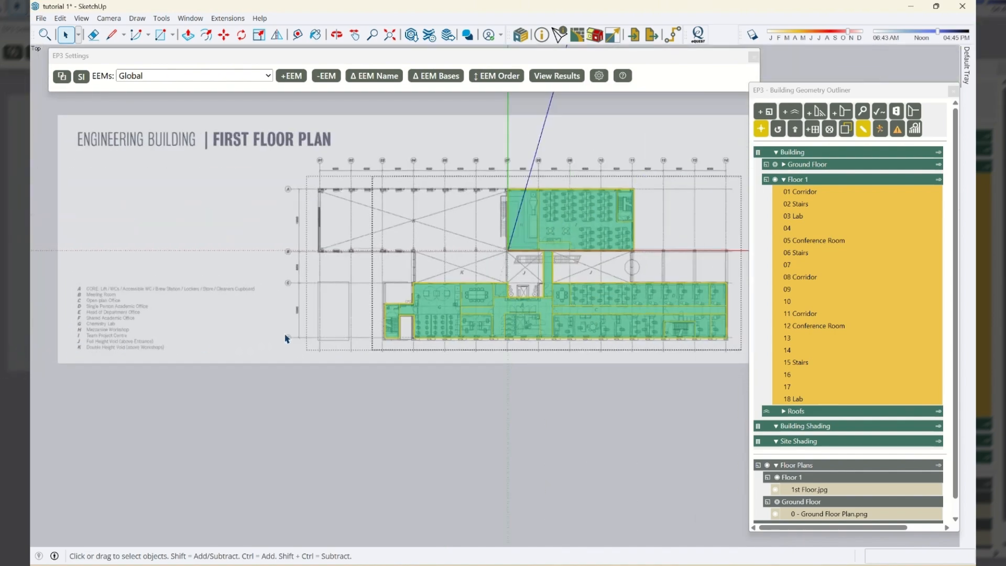
scroll(585, 218, up, 3)
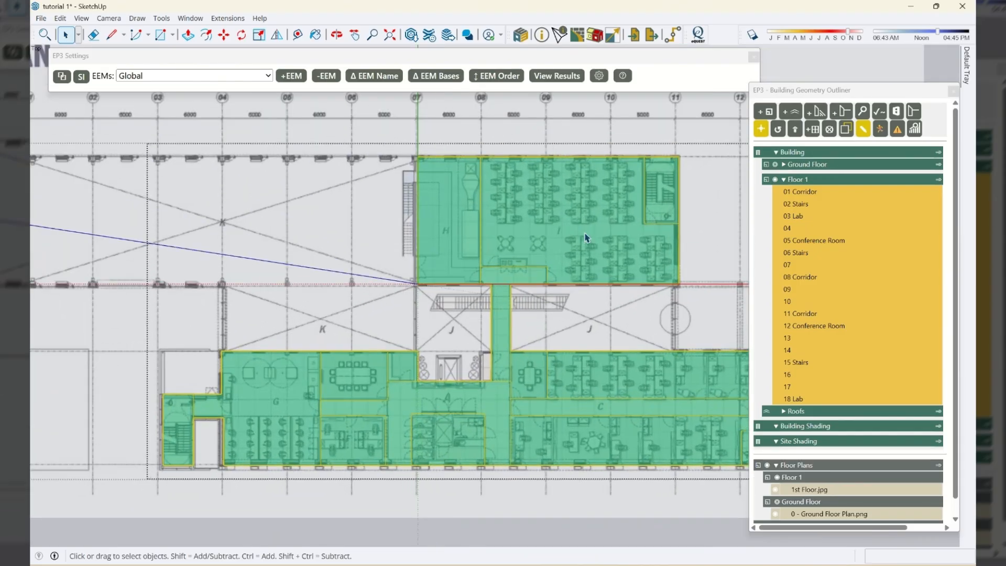
scroll(676, 256, down, 3)
scroll(134, 361, up, 4)
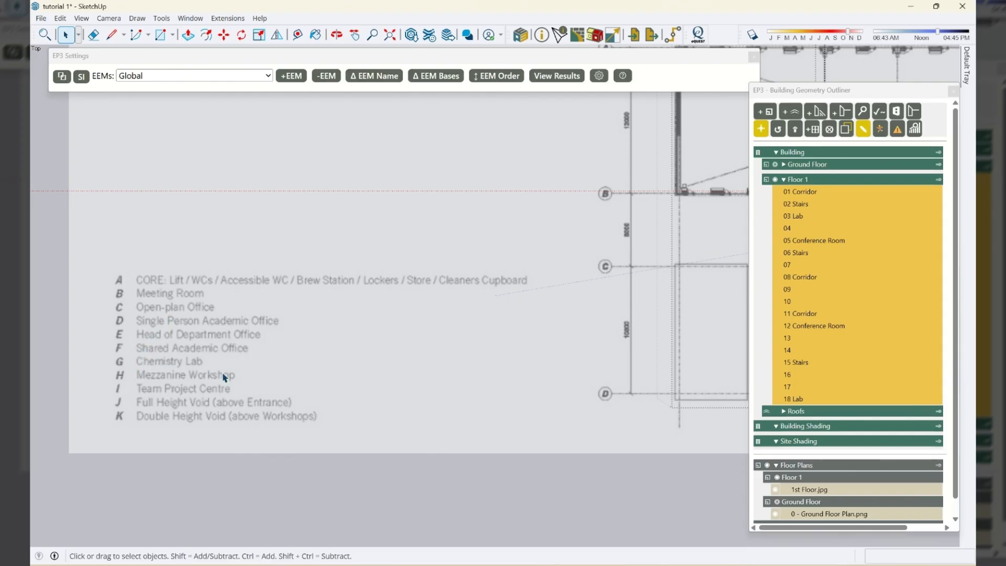
scroll(97, 388, down, 3)
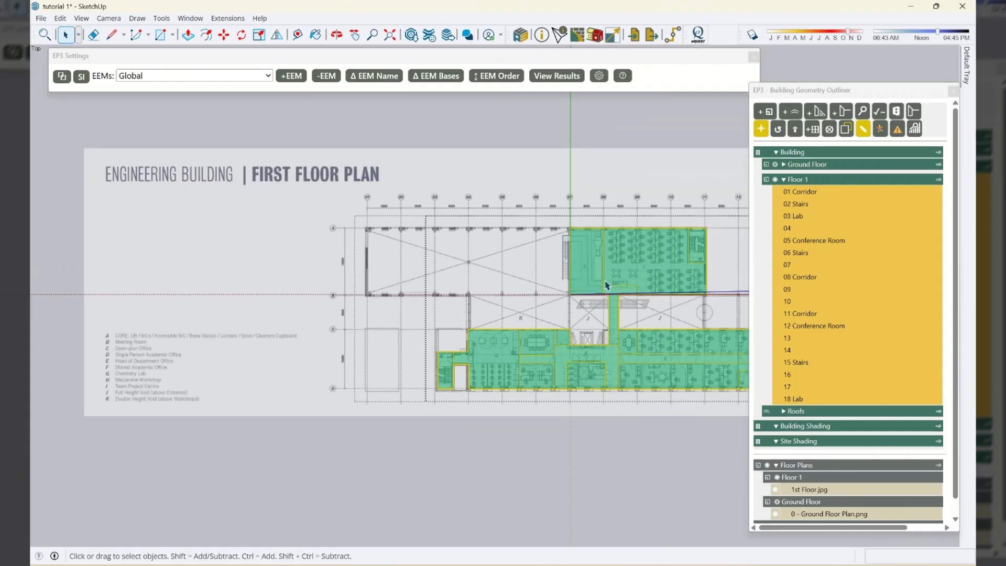
right_click(590, 261)
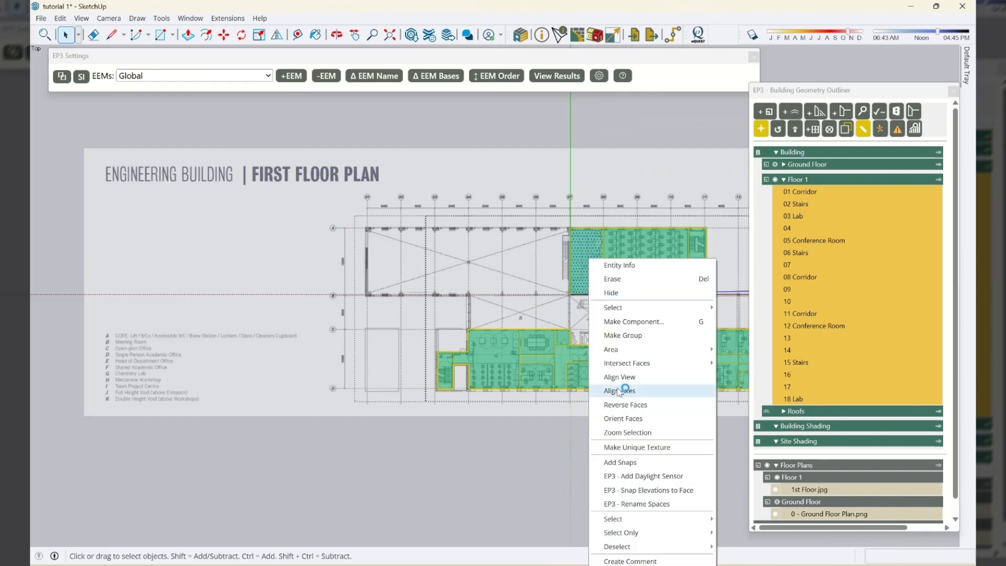
click(641, 503)
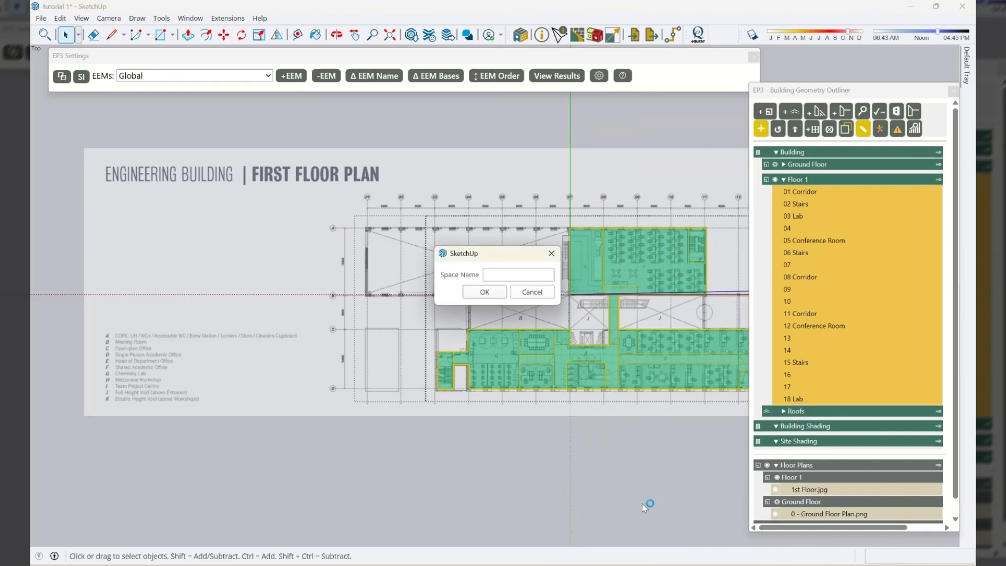
text(MEP)
key(Return)
Step: Rename the chemistry lab space G of Floor 1 as Lab
click(494, 367)
right_click(494, 367)
click(558, 300)
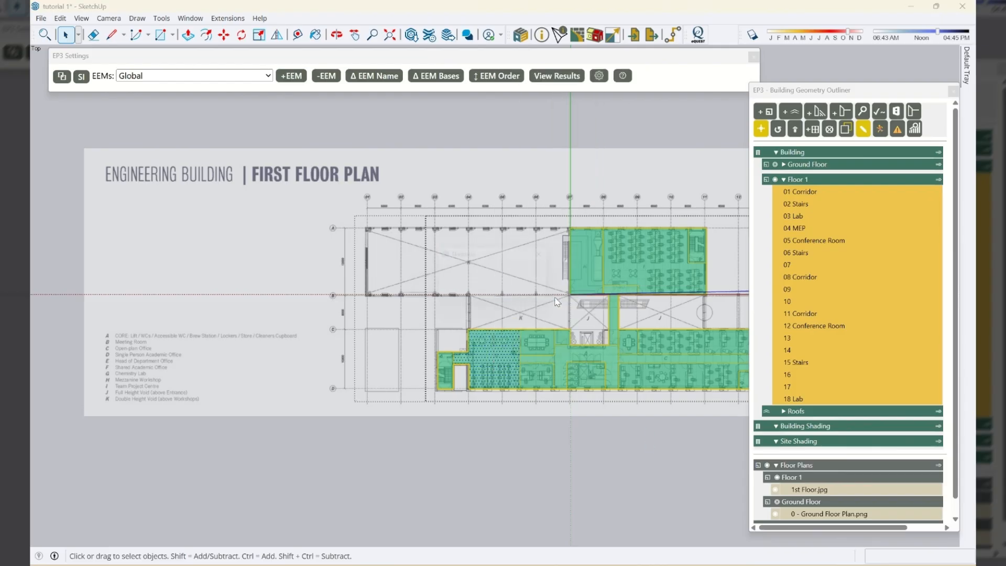
key(Return)
Step: Rename the WC and store block in core A as Lav
click(593, 382)
right_click(585, 383)
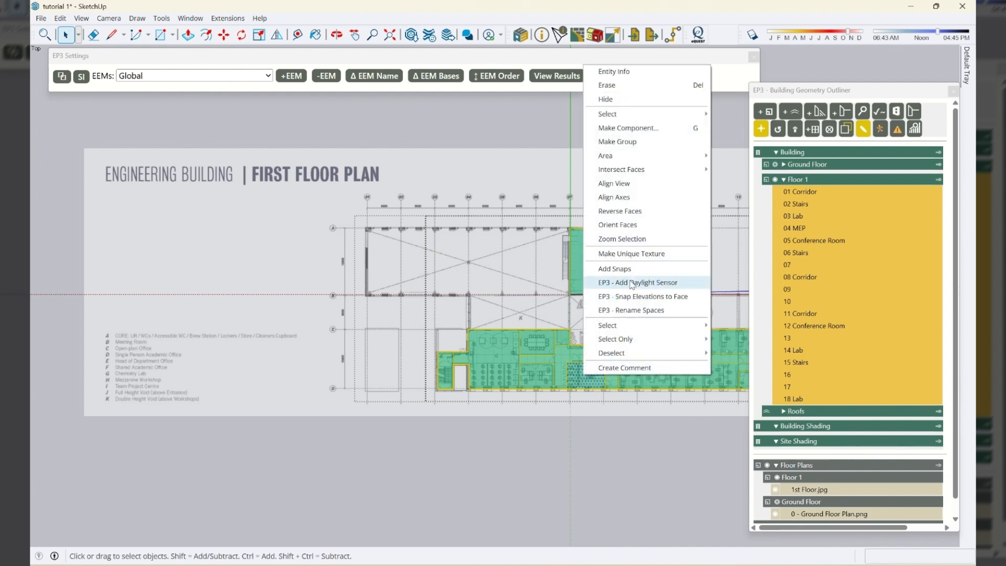
click(617, 315)
text(Lav)
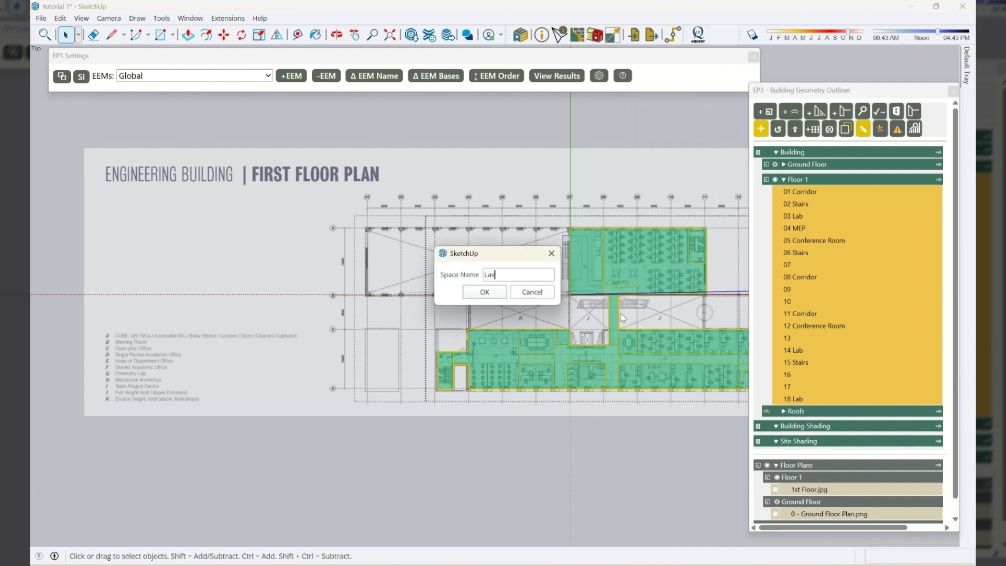
key(Return)
Step: Rename the team project centre, the open-plan offices, their end rooms and the small office beside the core as Office
scroll(288, 321, down, 1)
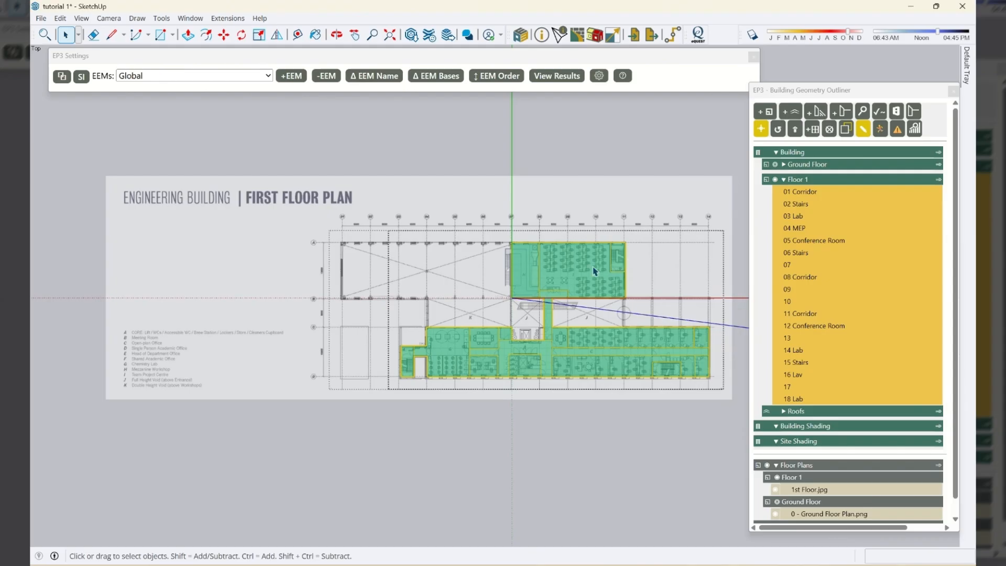
click(586, 289)
ctrl+click(627, 343)
ctrl+click(623, 374)
ctrl+click(703, 367)
ctrl+click(702, 344)
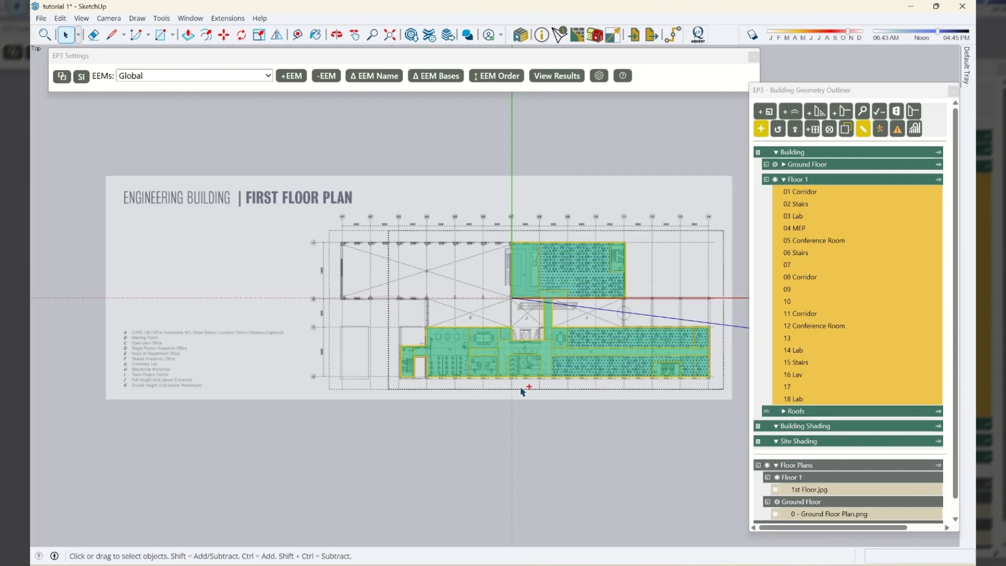
right_click(483, 363)
click(544, 304)
text(Office)
key(Return)
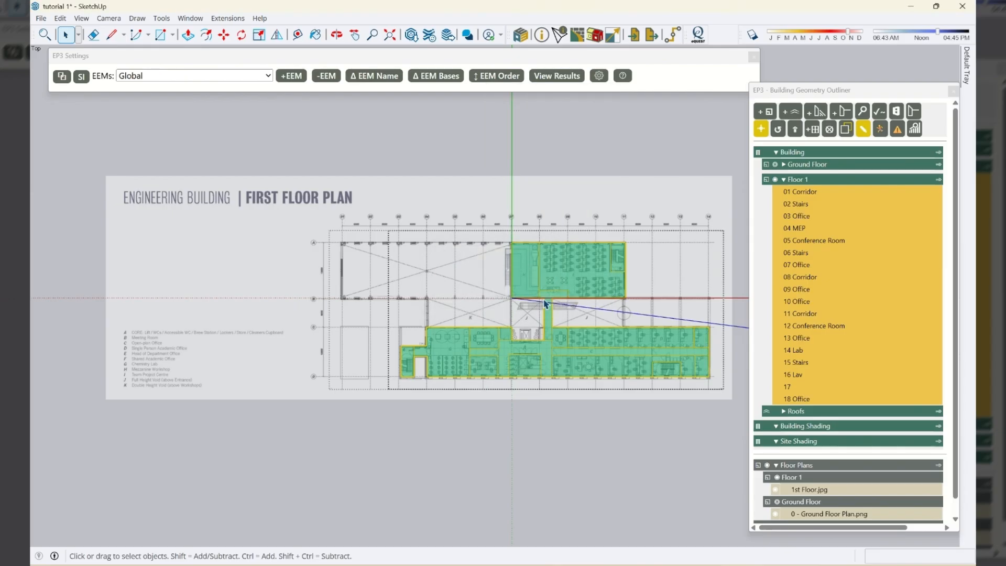
Step: Rename the unnamed space 17 between the conference room and the lift lobby as Office, and save the model
double_click(832, 389)
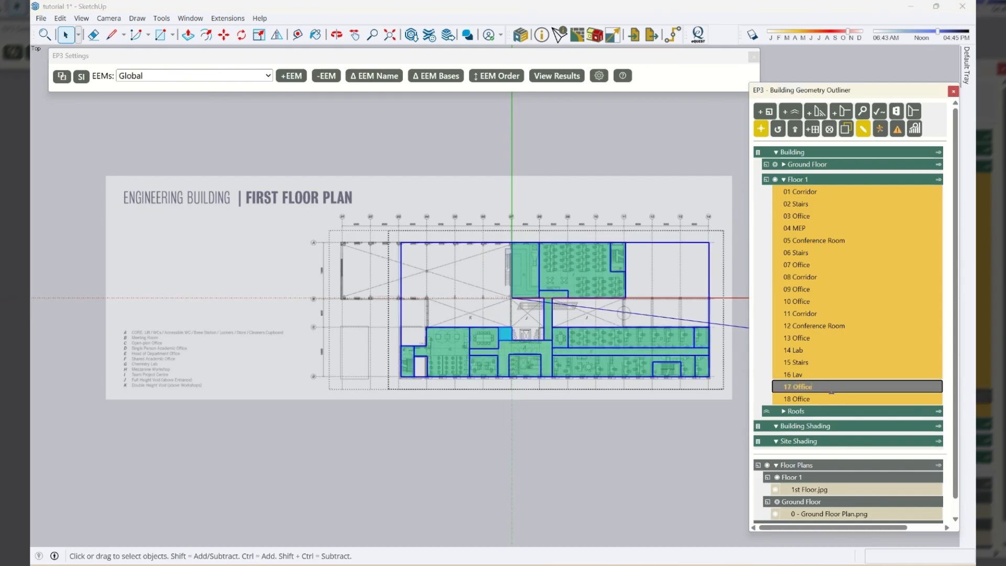
key(Tab)
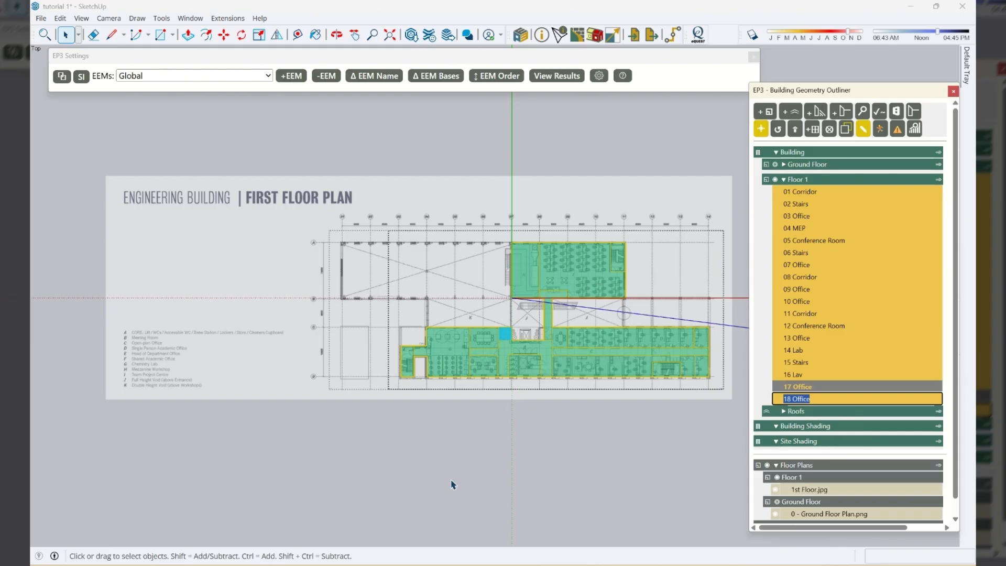
click(585, 461)
middle_drag(538, 319, 395, 285)
key(ctrl+s)
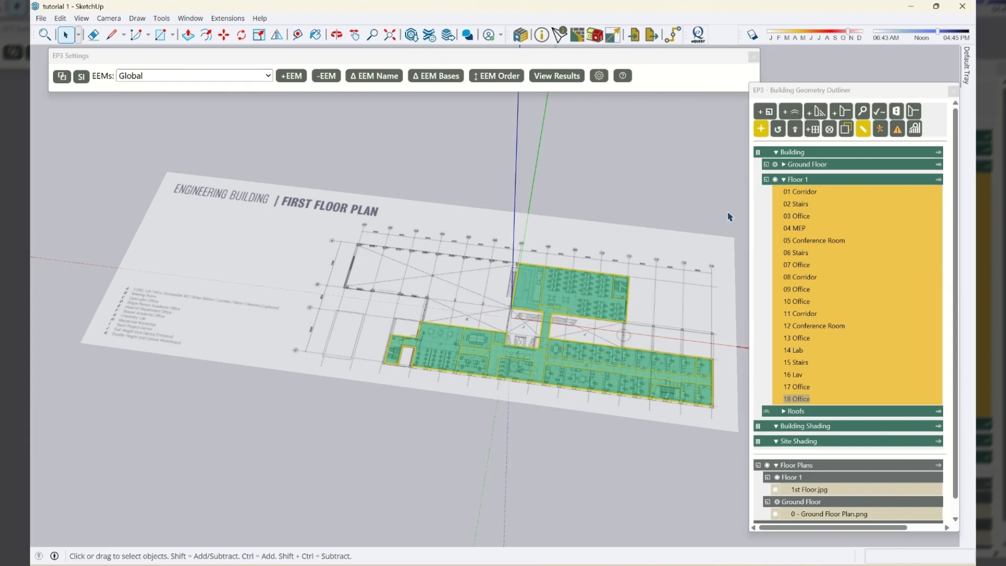
Step: Show the elevations, measure the first floor's storey height on the south elevation with the Tape Measure, and hide the elevations
scroll(797, 387, down, 1)
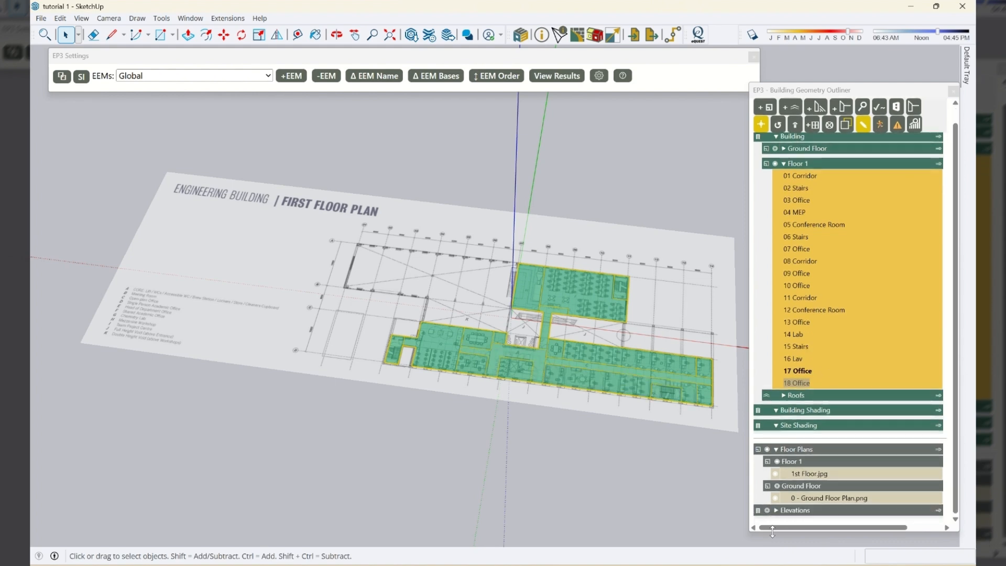
click(768, 510)
middle_drag(500, 361, 713, 233)
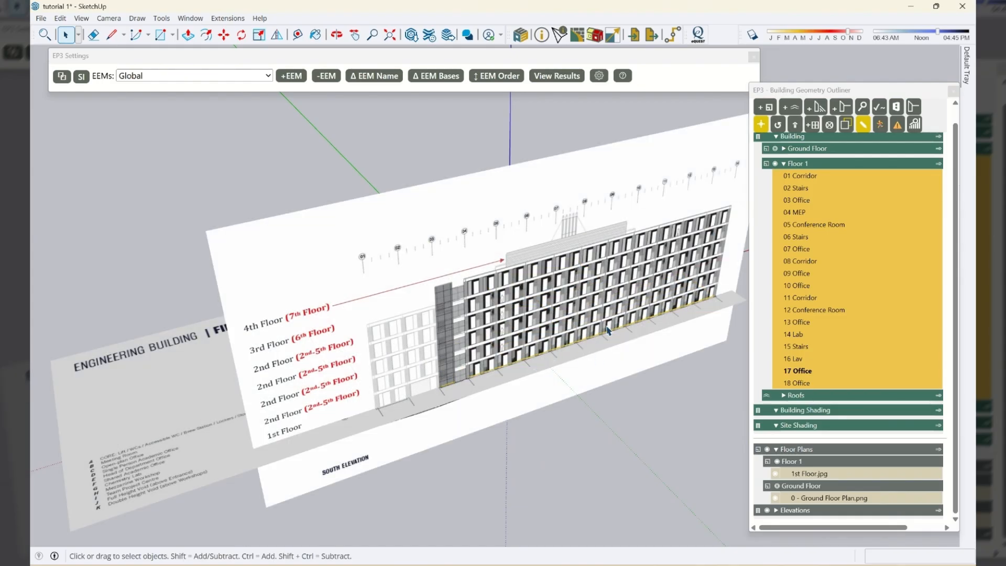
scroll(608, 331, up, 10)
key(t)
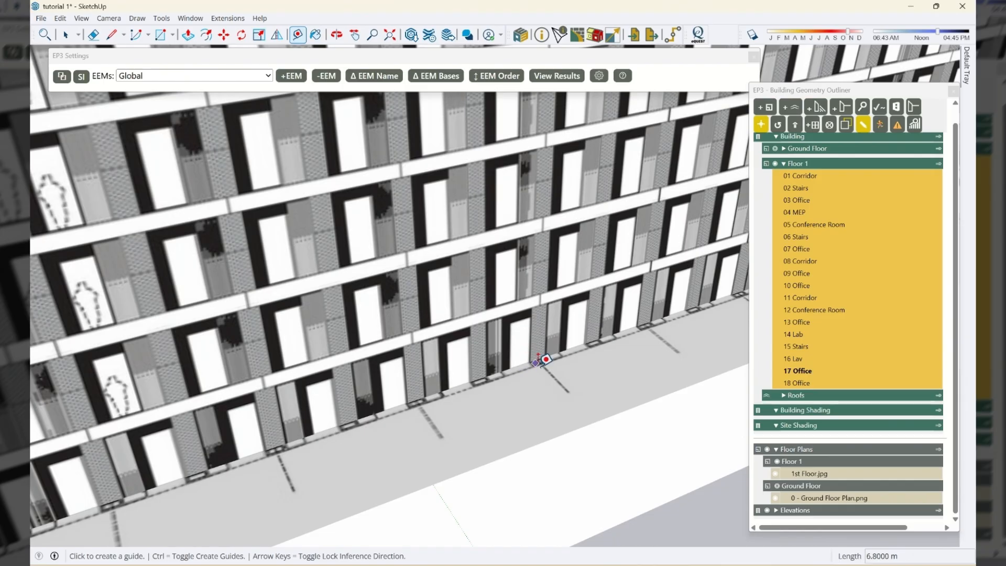
key(x)
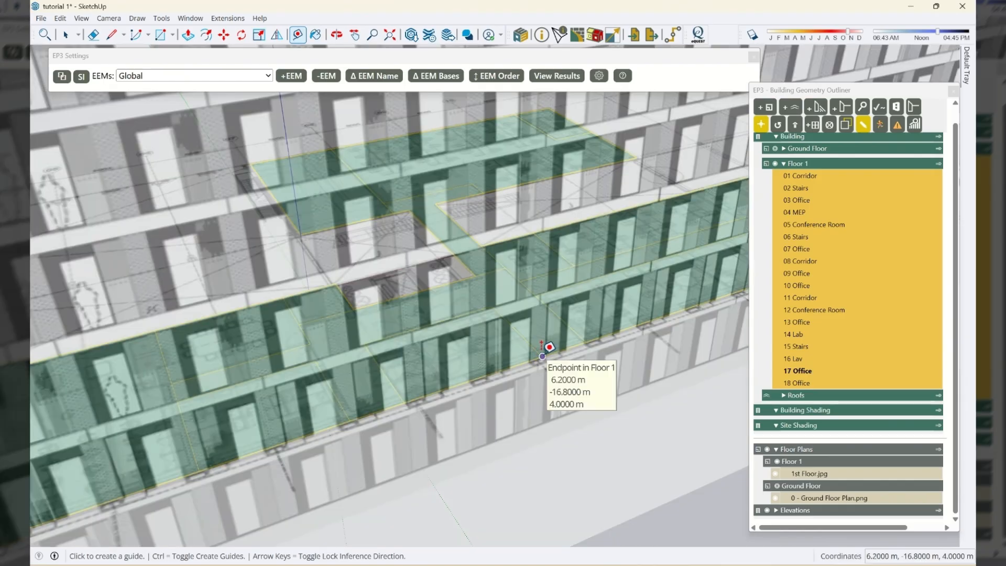
click(543, 357)
key(x)
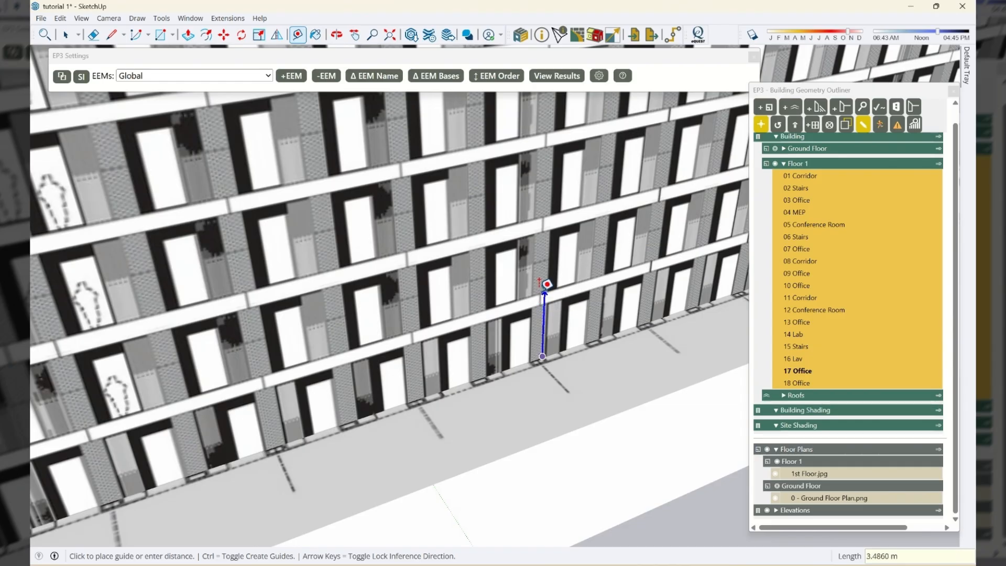
key(Escape)
key(space)
scroll(561, 386, down, 10)
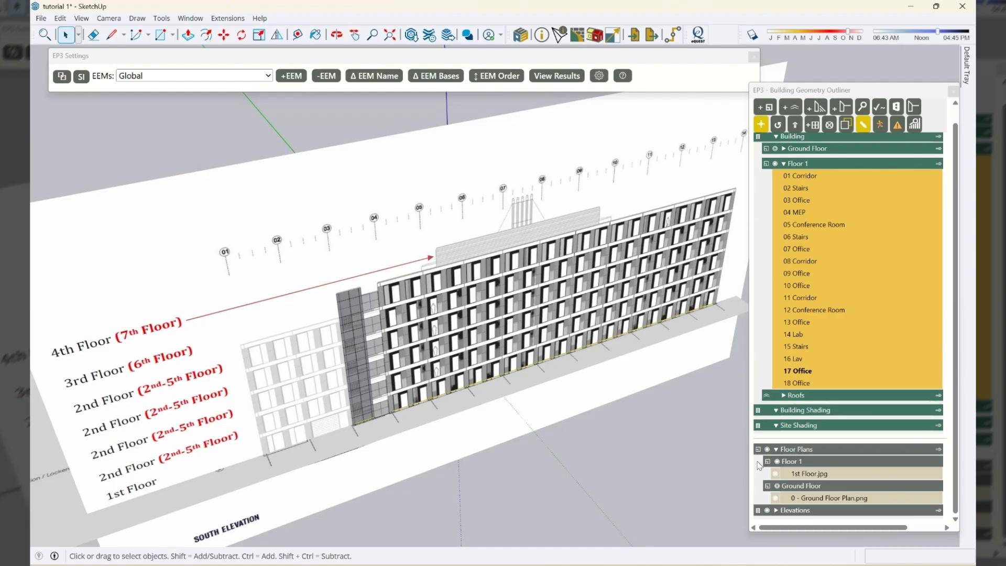
click(767, 511)
Step: Copy all the Floor 1 spaces straight up along the blue axis by 3.5 m to make the second floor
middle_drag(574, 343, 364, 395)
click(840, 165)
middle_drag(456, 371, 463, 320)
key(m)
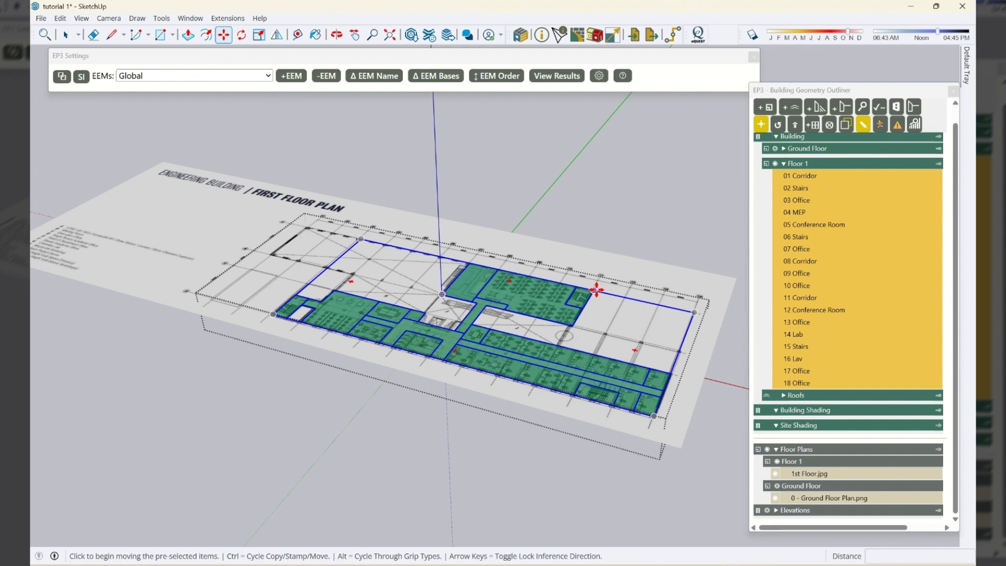
key(ctrl)
click(597, 290)
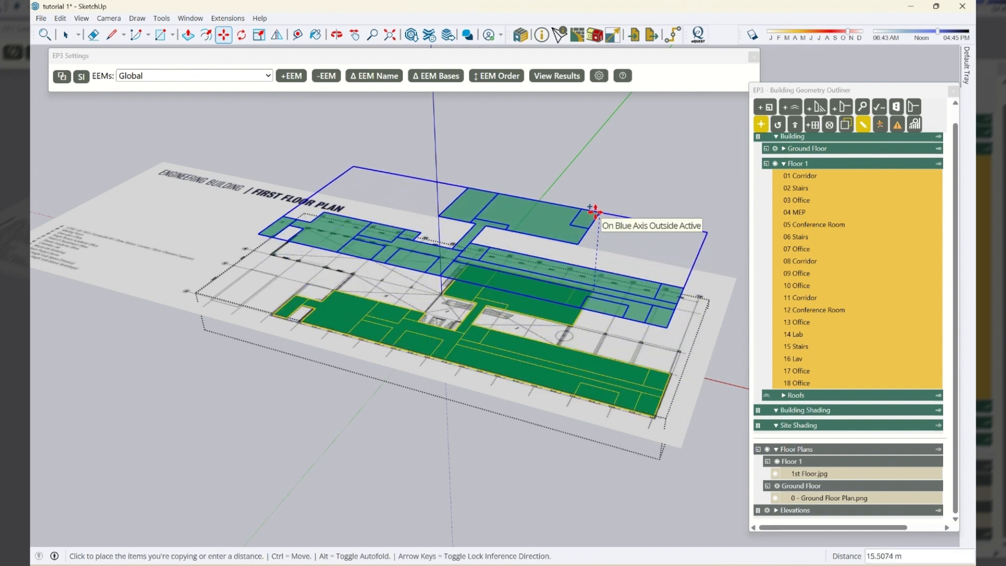
text(3.5m)
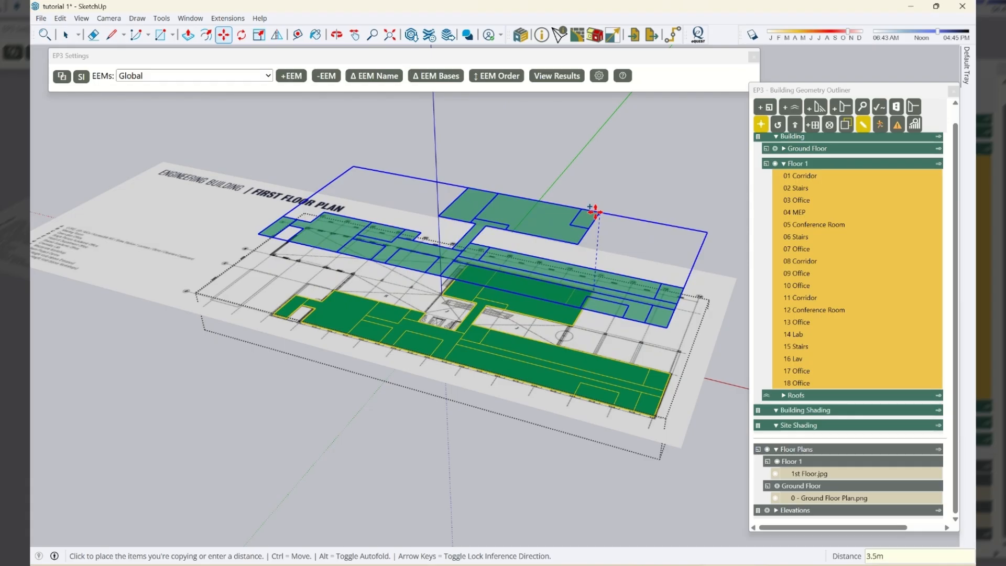
key(Return)
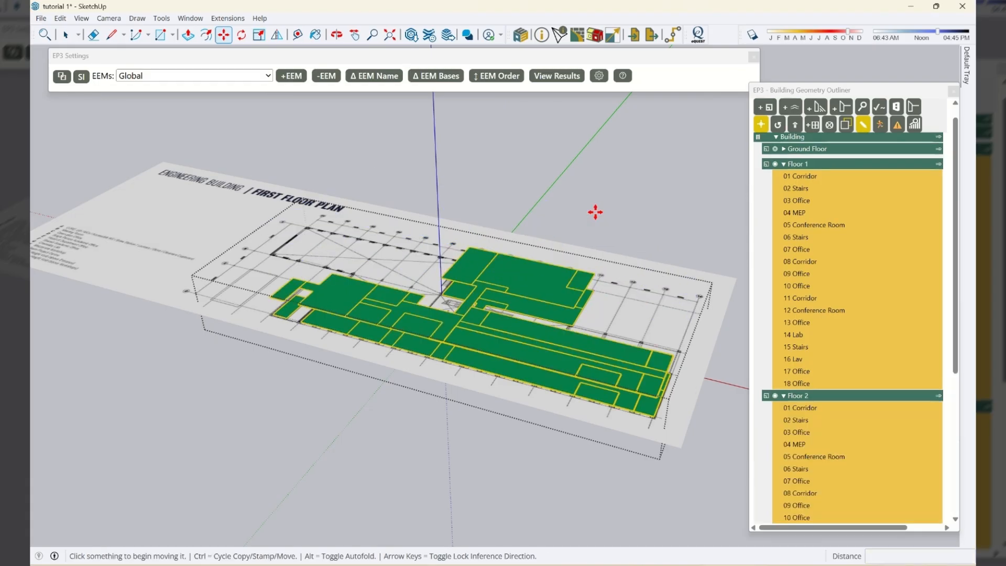
key(space)
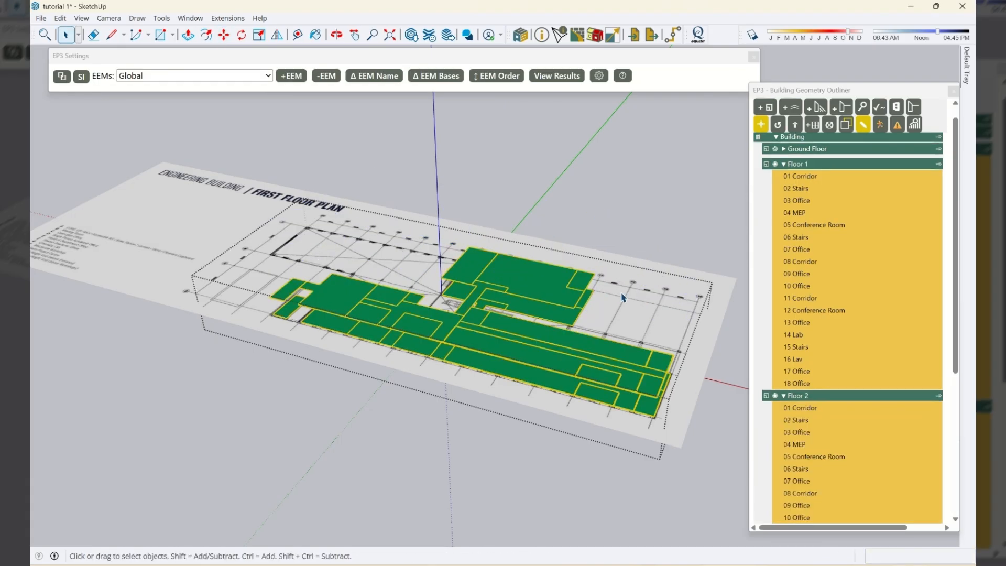
Step: Hide Floor 1 together with its floor plan and clear the selection, leaving only the copied Floor 2 spaces
middle_drag(314, 266, 466, 334)
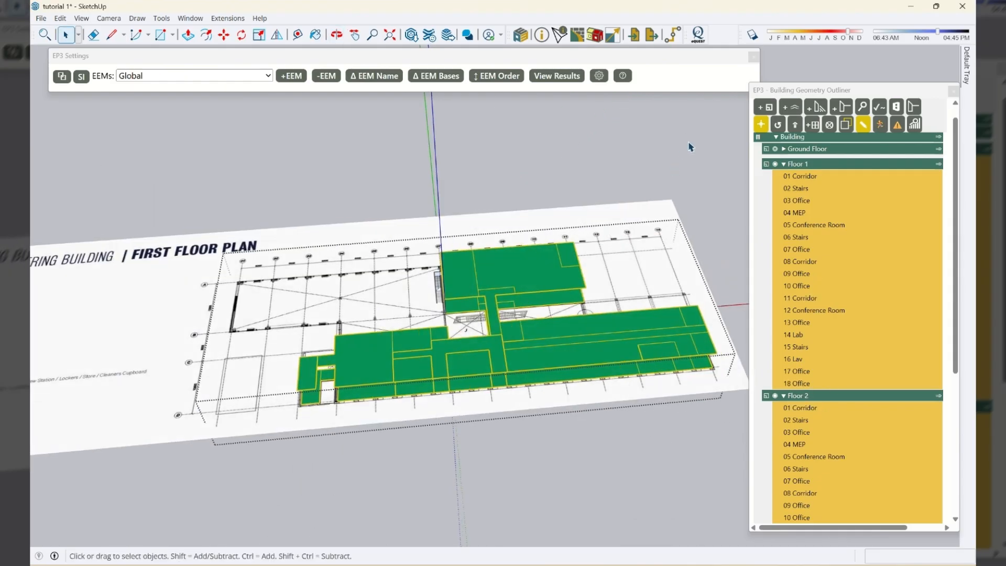
click(776, 164)
middle_drag(503, 375, 192, 262)
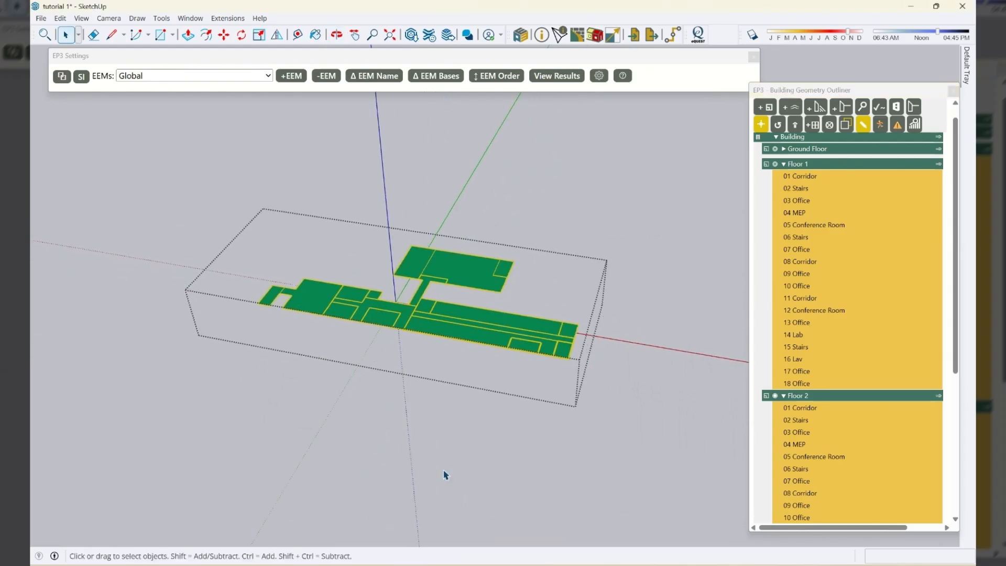
click(658, 481)
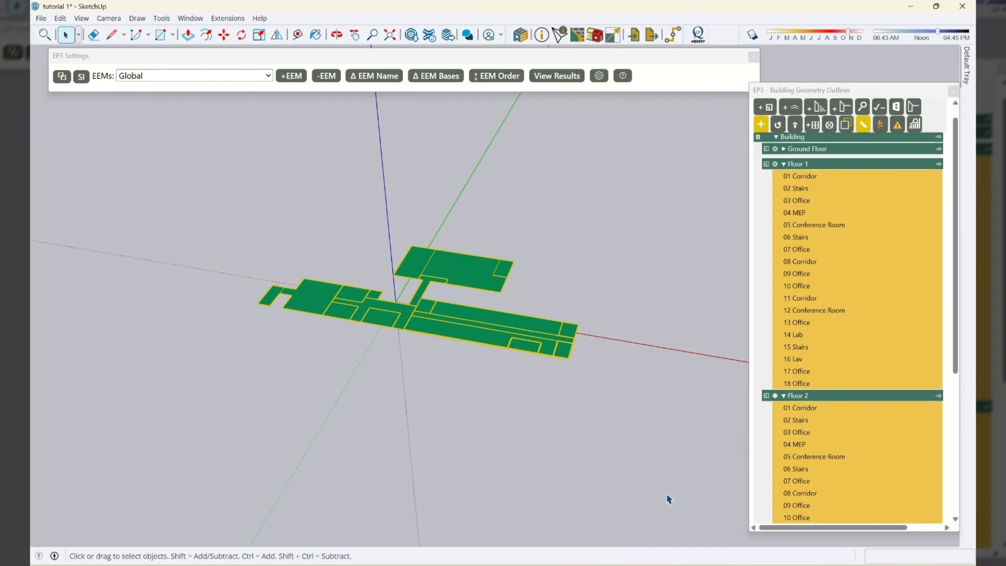
Step: Import 2nd-5th Floor.jpg as an image and place it on the empty ground in front of the Floor 2 spaces
click(41, 18)
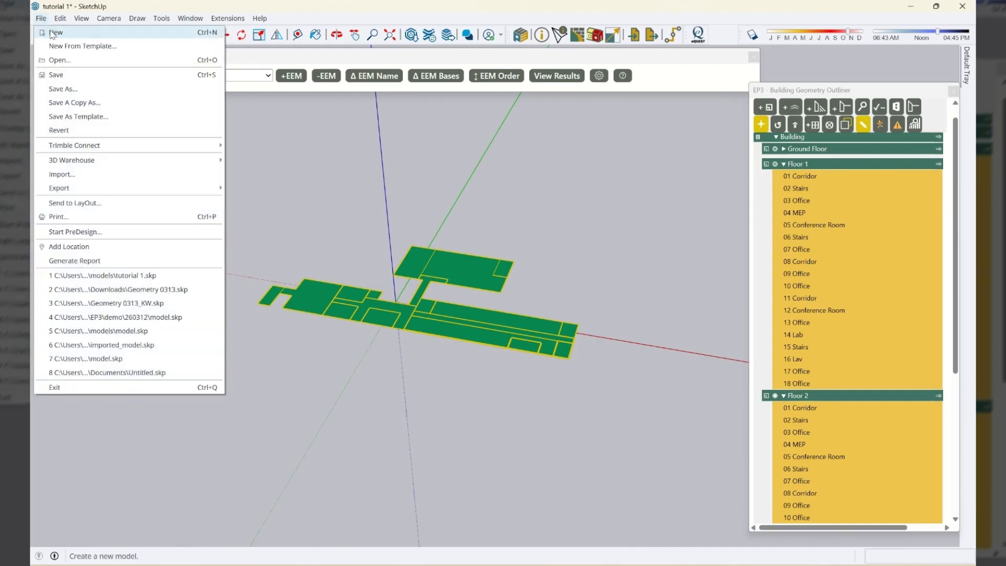
click(92, 176)
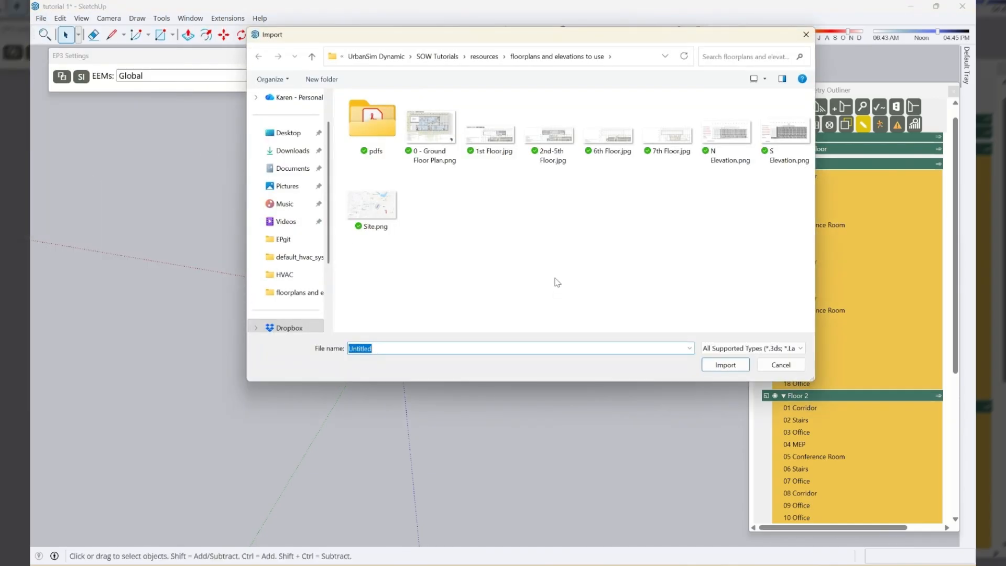
click(552, 137)
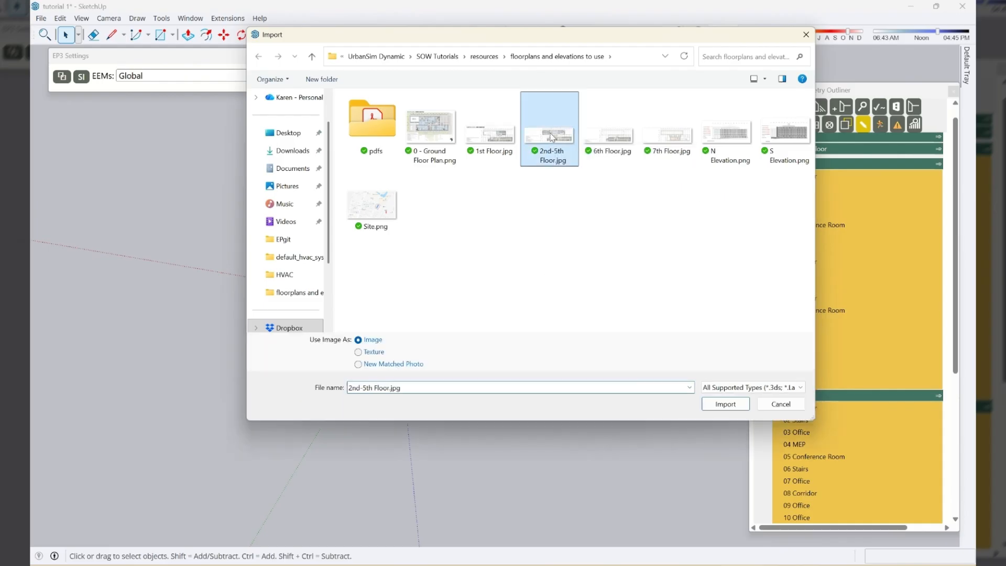
click(725, 404)
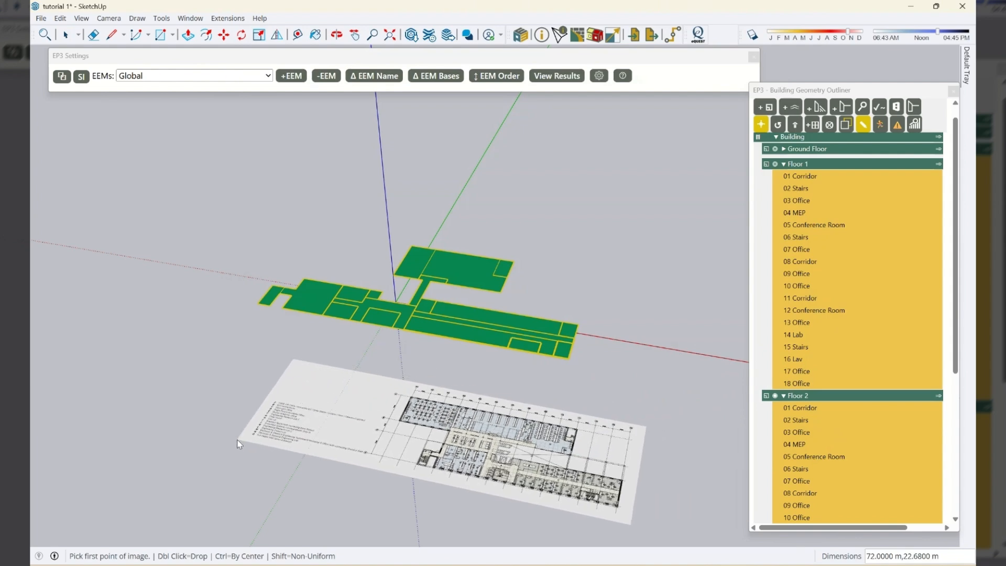
click(550, 395)
Step: Draw a reference line along the imported plan's upper dimension string, from gridline 01 to gridline 14
middle_drag(348, 368, 449, 445)
scroll(439, 394, up, 6)
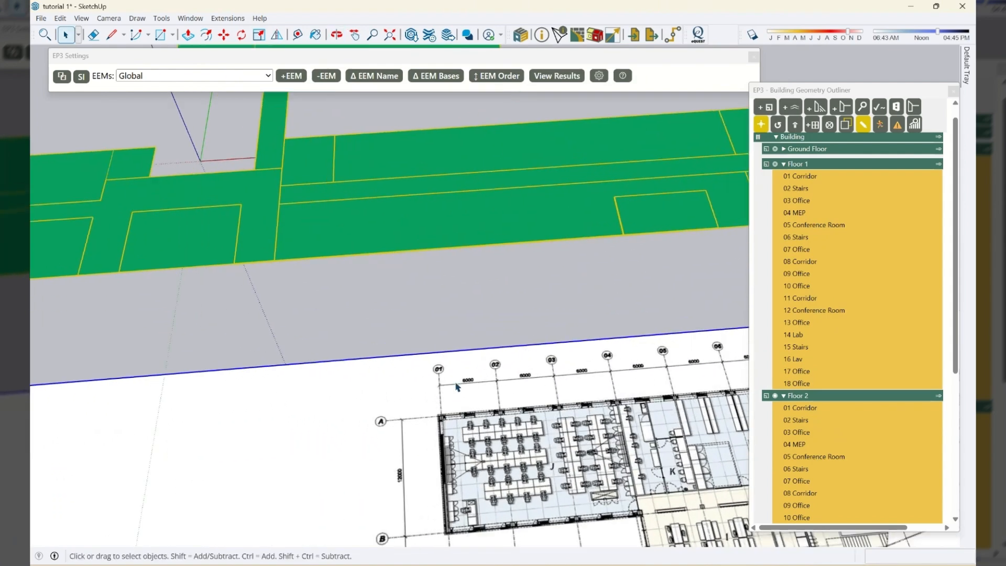
scroll(431, 386, up, 4)
key(l)
scroll(406, 341, up, 3)
scroll(406, 346, up, 2)
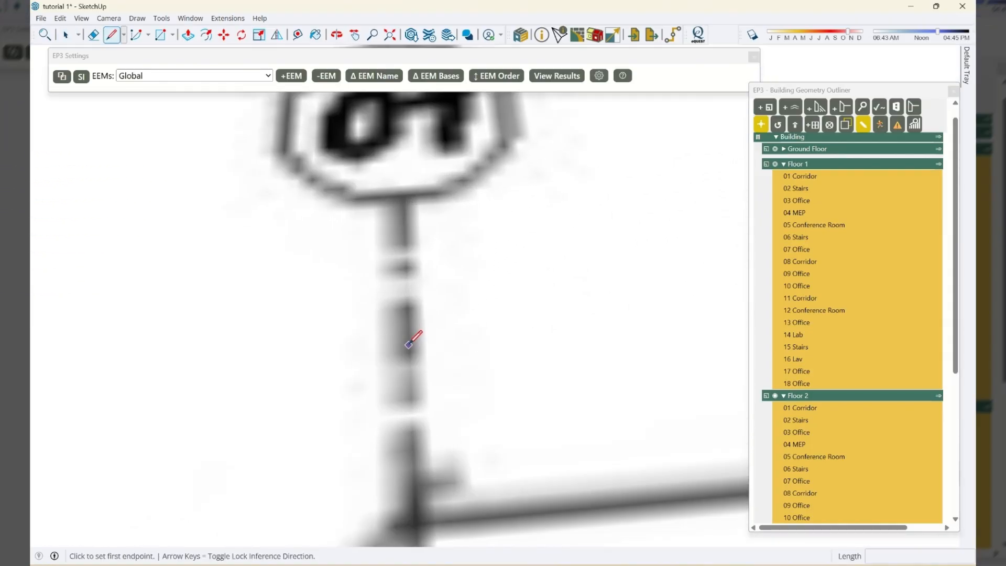
click(411, 345)
scroll(199, 411, down, 8)
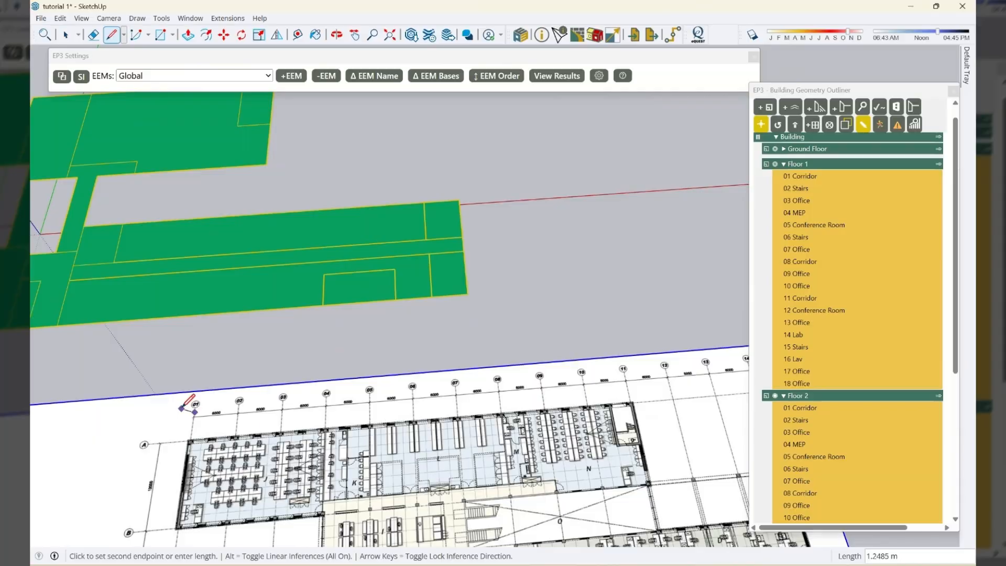
scroll(598, 370, up, 6)
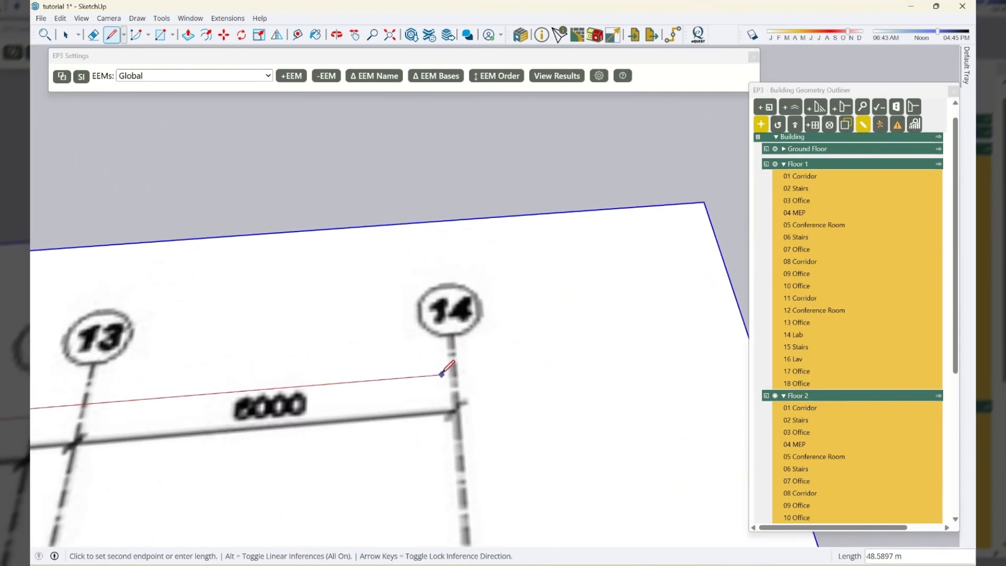
scroll(448, 374, up, 3)
scroll(448, 374, up, 2)
click(488, 371)
key(space)
scroll(529, 325, down, 5)
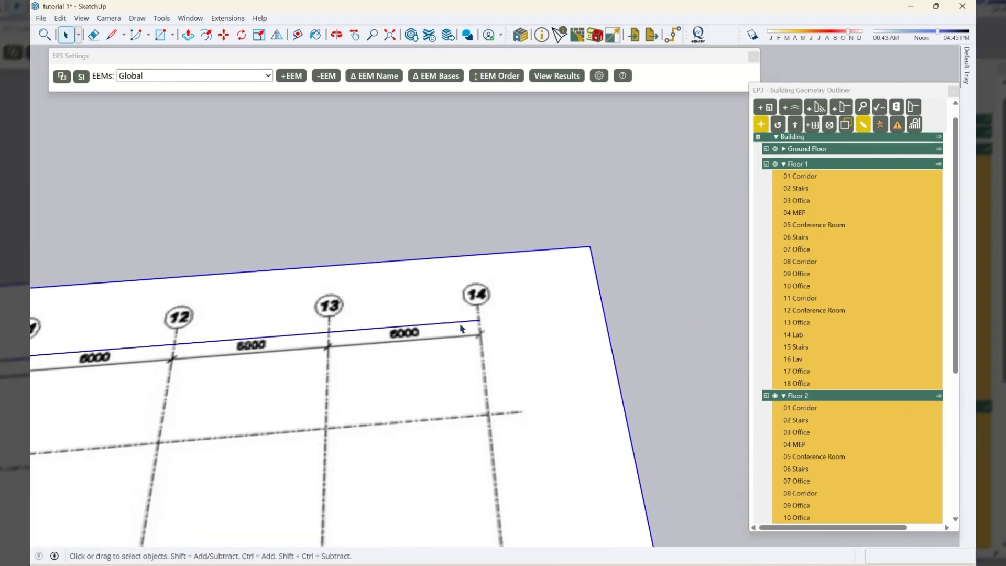
Step: Scale the imported plan so that the reference line between gridlines 01 and 14 measures 78 m
click(613, 35)
text(78m)
key(Return)
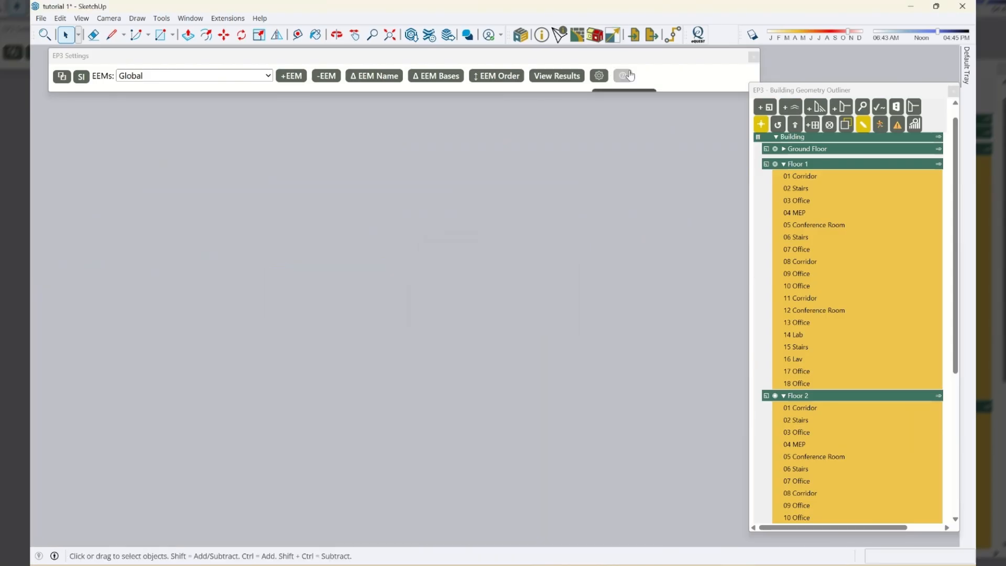
scroll(539, 395, down, 10)
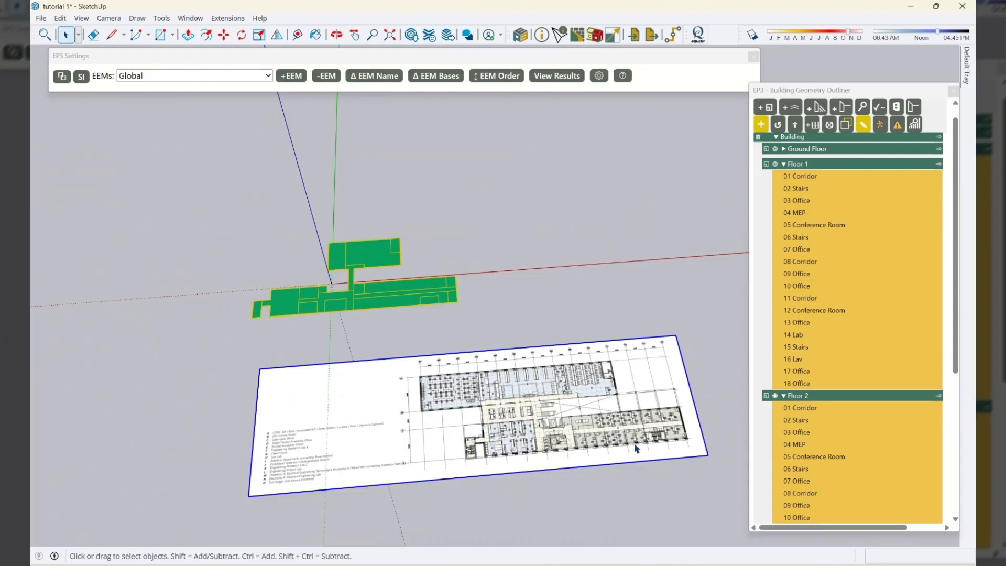
scroll(455, 408, up, 10)
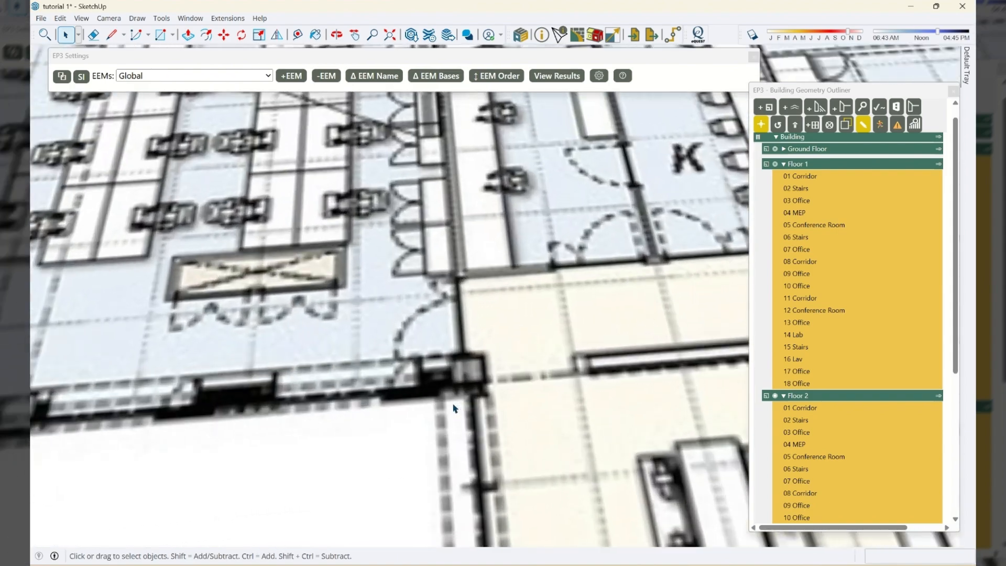
key(m)
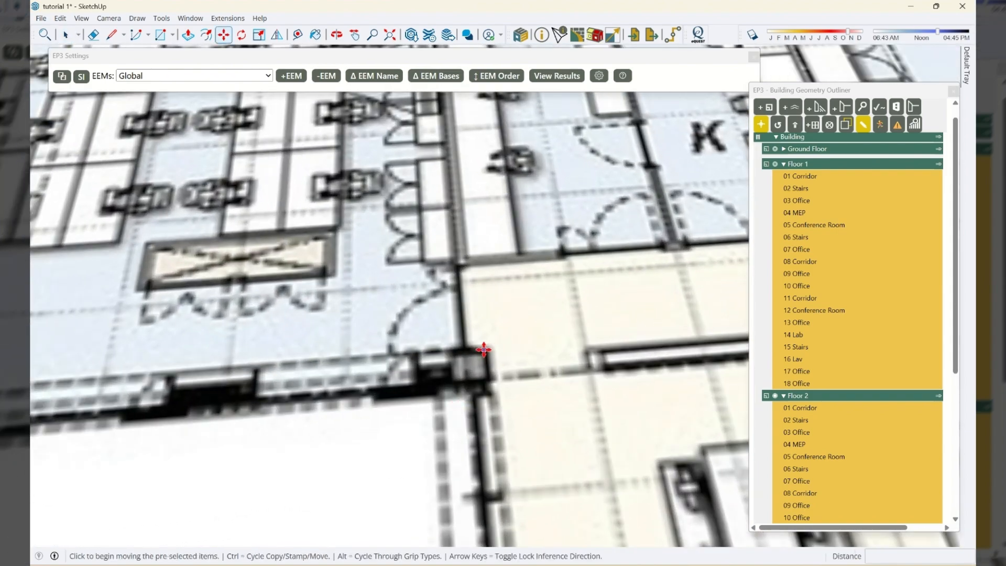
click(486, 352)
scroll(498, 456, down, 10)
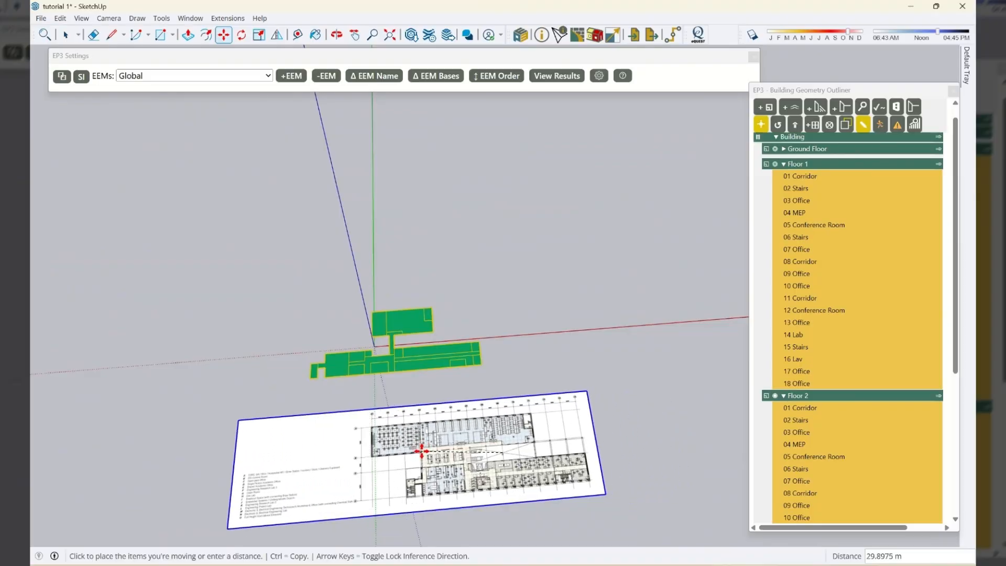
click(432, 444)
Step: Move the imported plan by the outer corner of its end staircase onto the matching corner of the Floor 2 spaces
scroll(431, 480, up, 10)
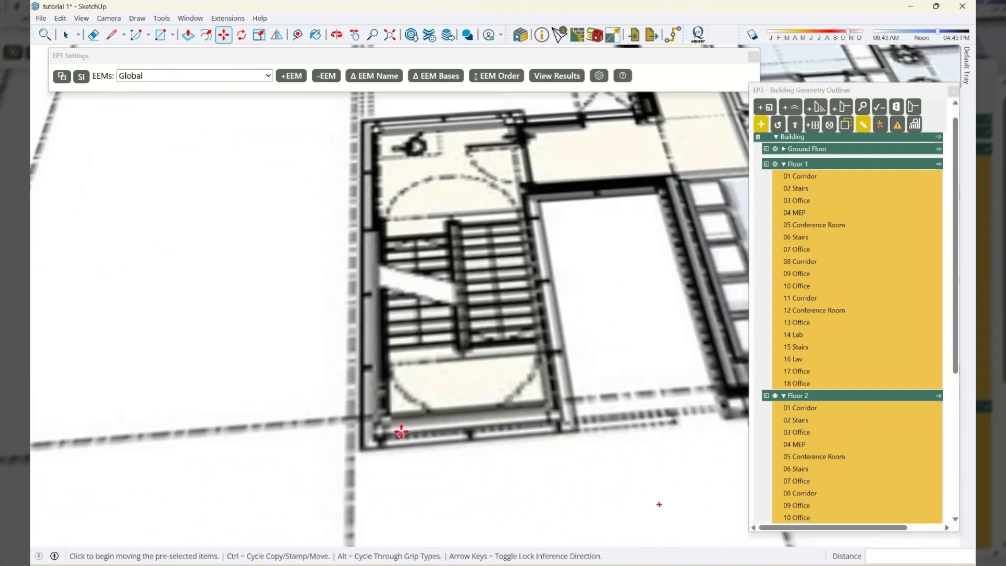
click(387, 417)
scroll(465, 479, down, 10)
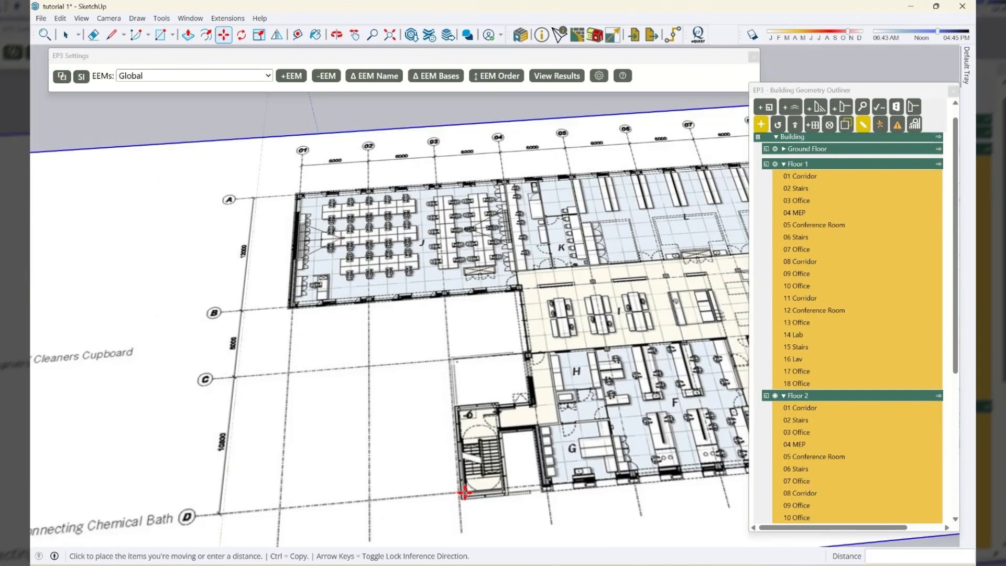
scroll(268, 336, up, 5)
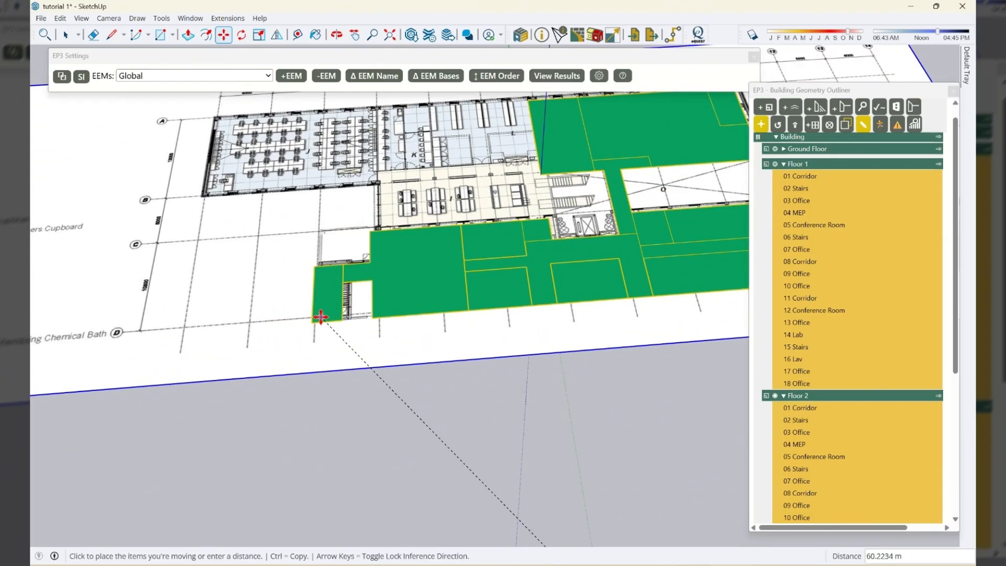
click(312, 321)
Step: Nudge the imported plan in small moves until its stair and outer walls line up with the Floor 2 space edges
scroll(326, 378, up, 8)
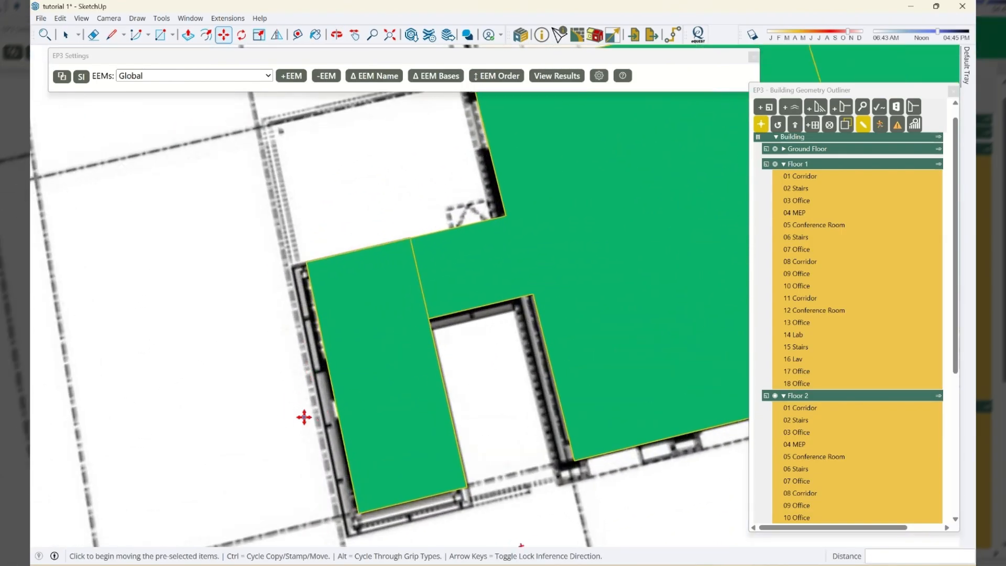
click(321, 421)
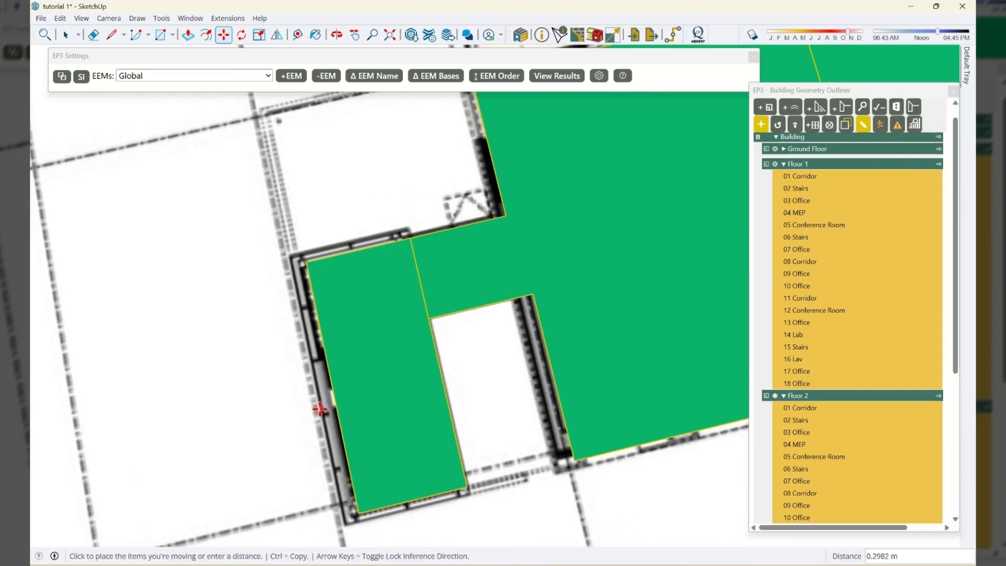
click(320, 414)
scroll(243, 451, down, 8)
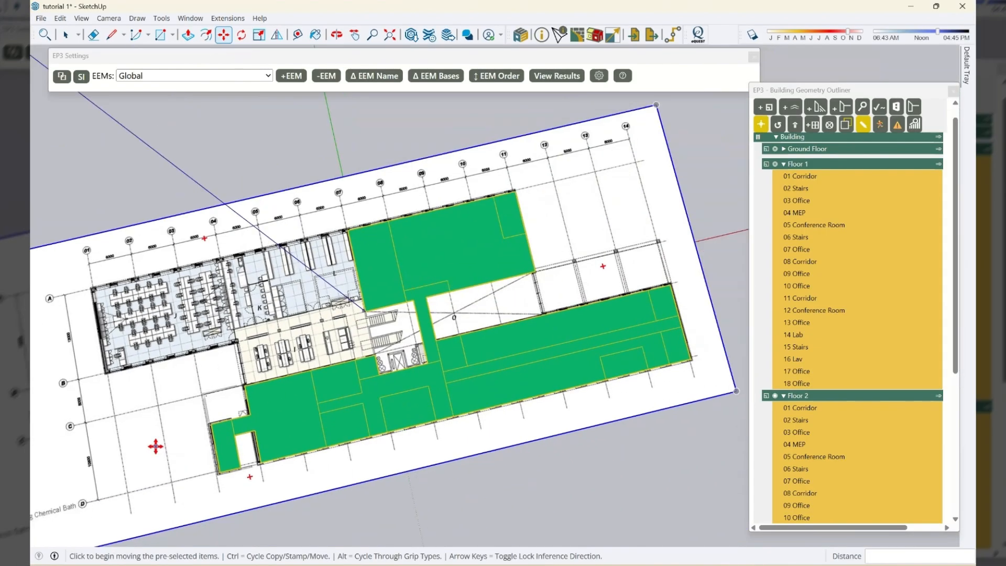
scroll(239, 472, up, 7)
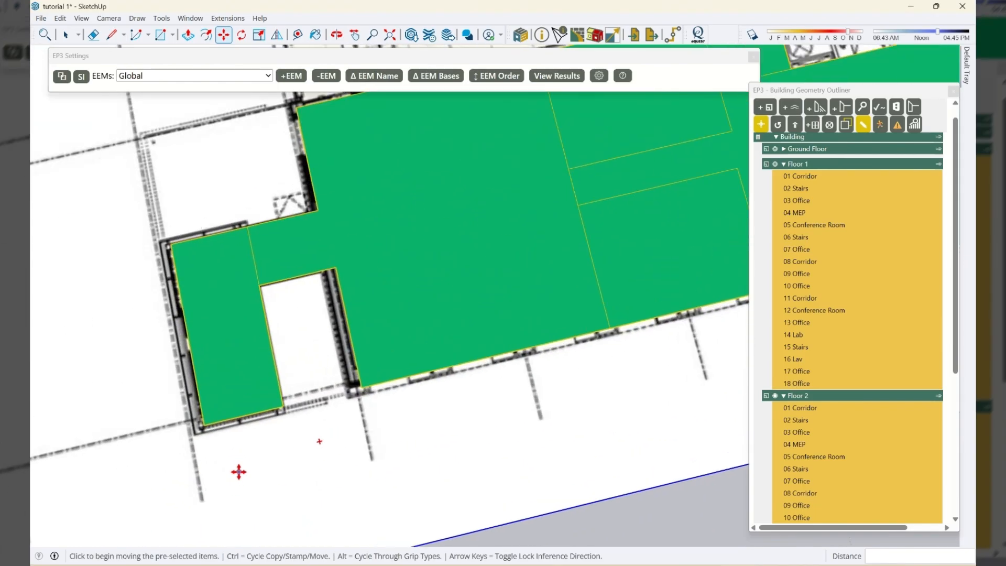
click(239, 472)
click(243, 470)
scroll(310, 478, down, 5)
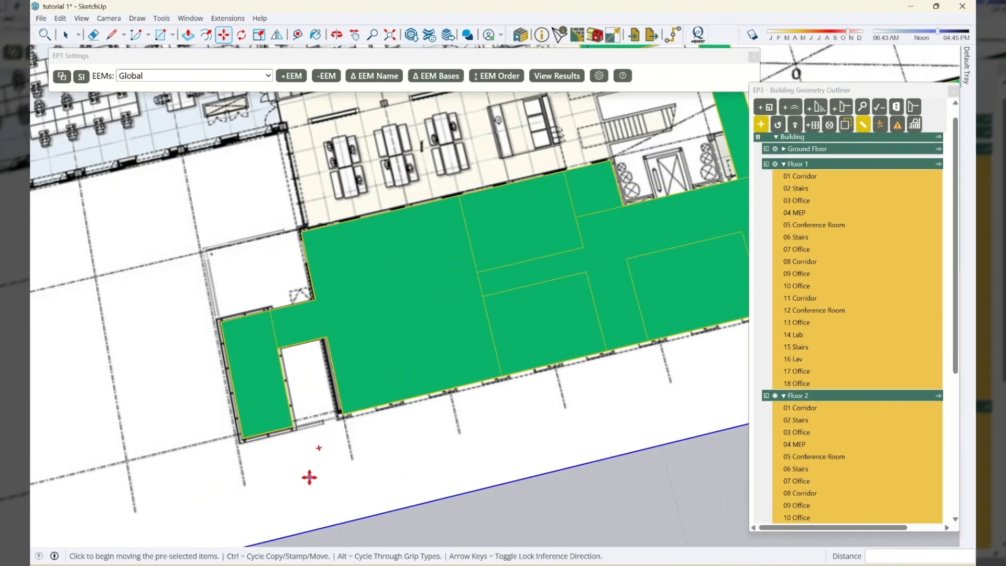
Step: Open the EP3 drawing-assignment options of the imported second-to-fifth floor plan image
key(space)
scroll(369, 334, down, 5)
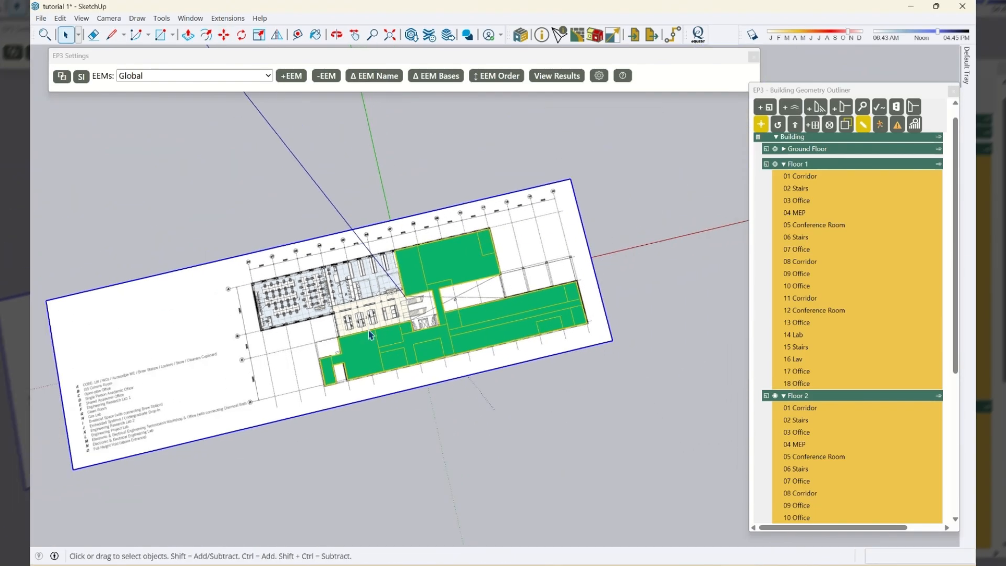
middle_drag(574, 423, 527, 384)
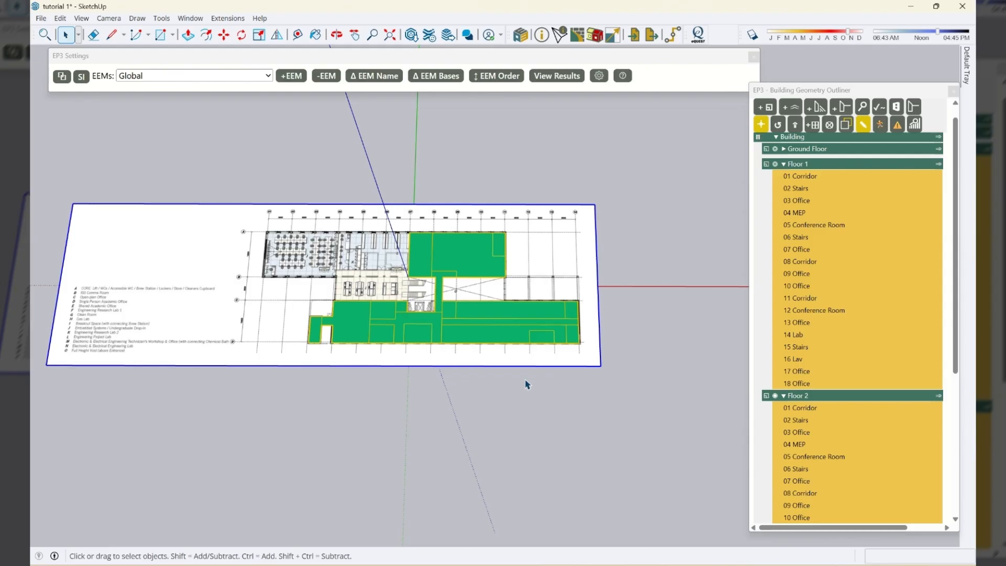
right_click(192, 291)
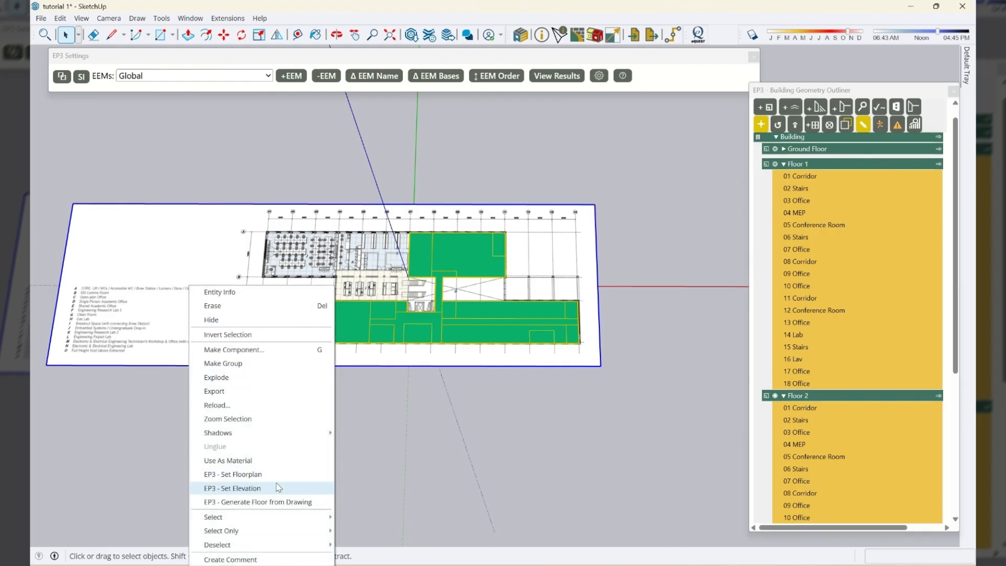
Step: Set the selected plan drawing as the EP3 floorplan for Floor 2
click(246, 474)
click(537, 274)
click(534, 290)
click(506, 293)
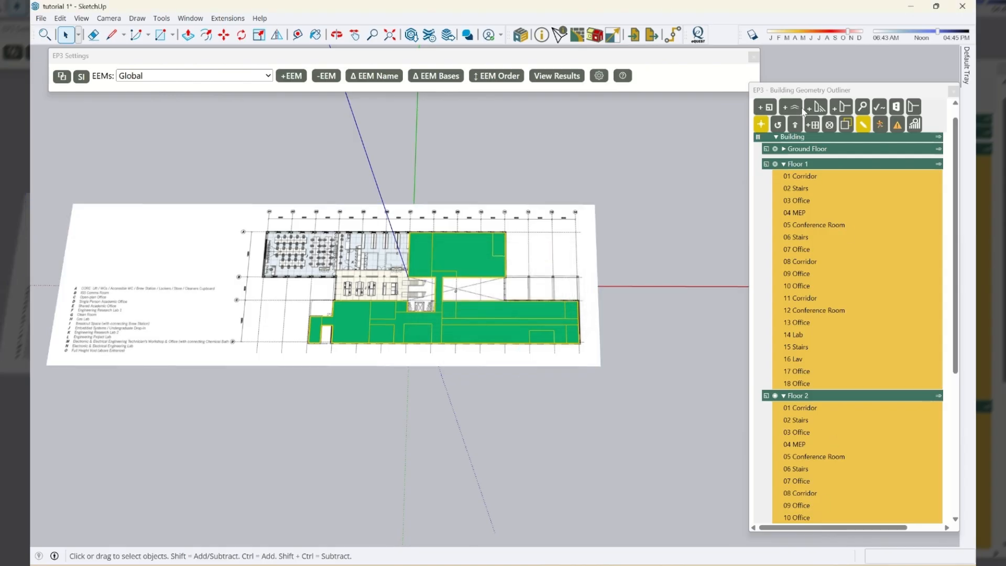
click(595, 36)
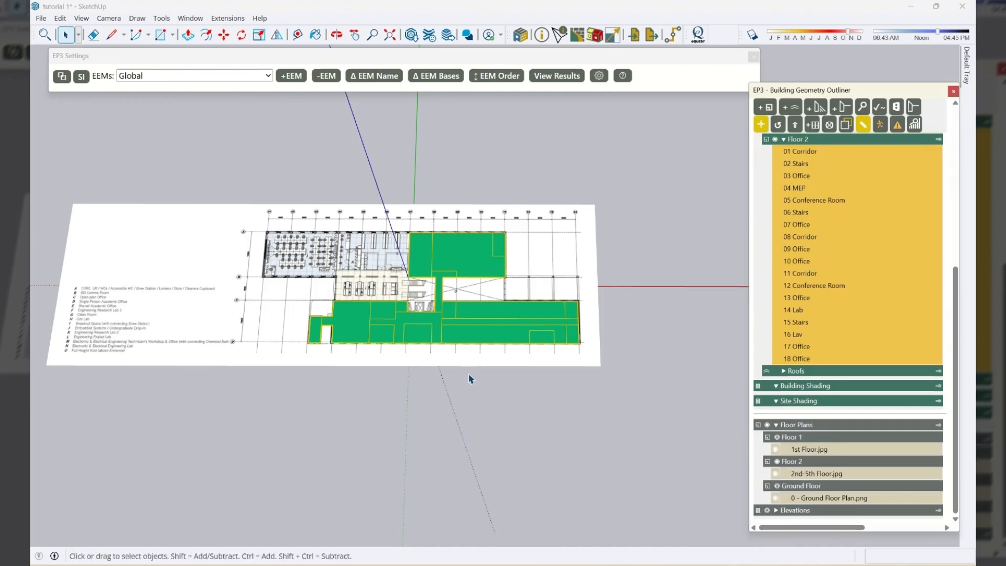
middle_drag(321, 286, 287, 328)
scroll(348, 254, up, 3)
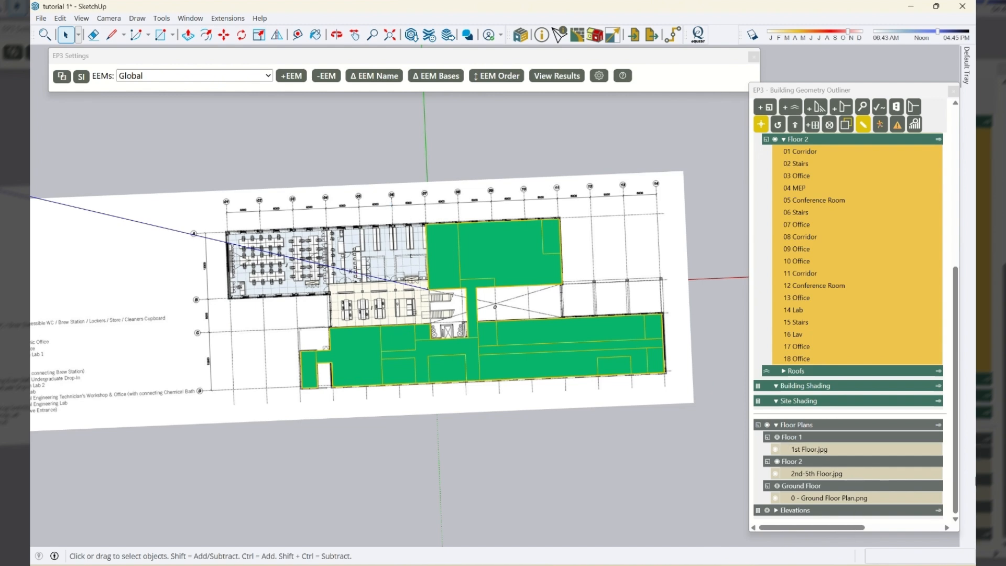
Step: Hide all floor plan images and show the Ground Floor geometry beneath Floor 2
click(768, 425)
scroll(804, 445, up, 8)
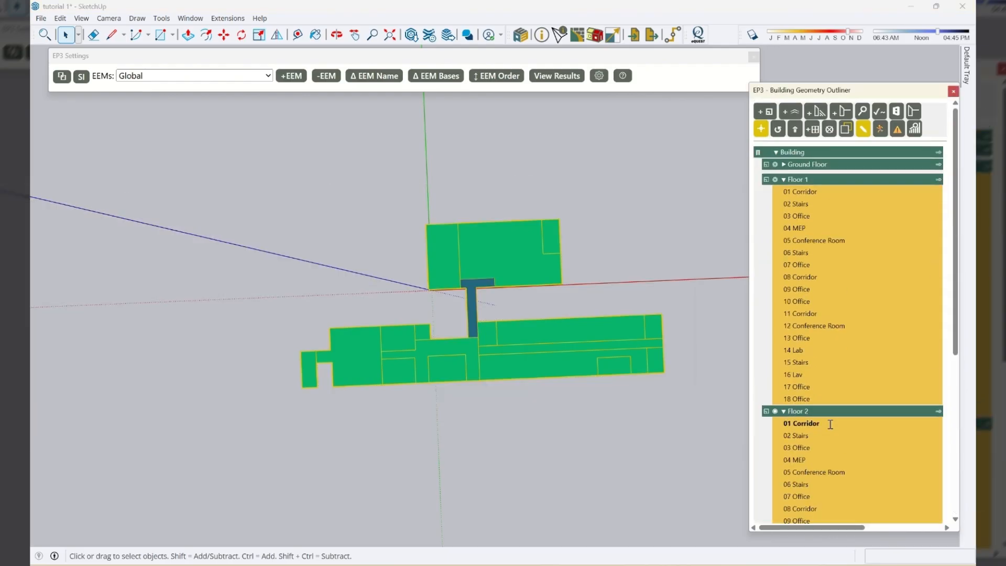
click(776, 165)
middle_drag(415, 496, 424, 367)
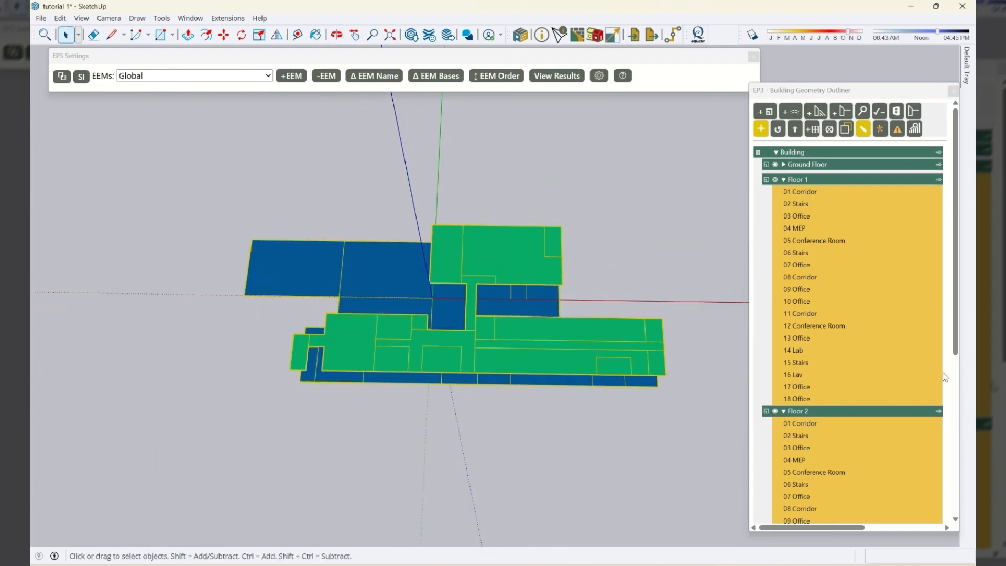
Step: Open Floor 2 for editing and draw a line about 36.8 m long from the northern block's corner to the Ground Floor's far corner, correcting the geometry
click(784, 179)
click(940, 195)
middle_drag(409, 269, 454, 329)
key(l)
click(422, 229)
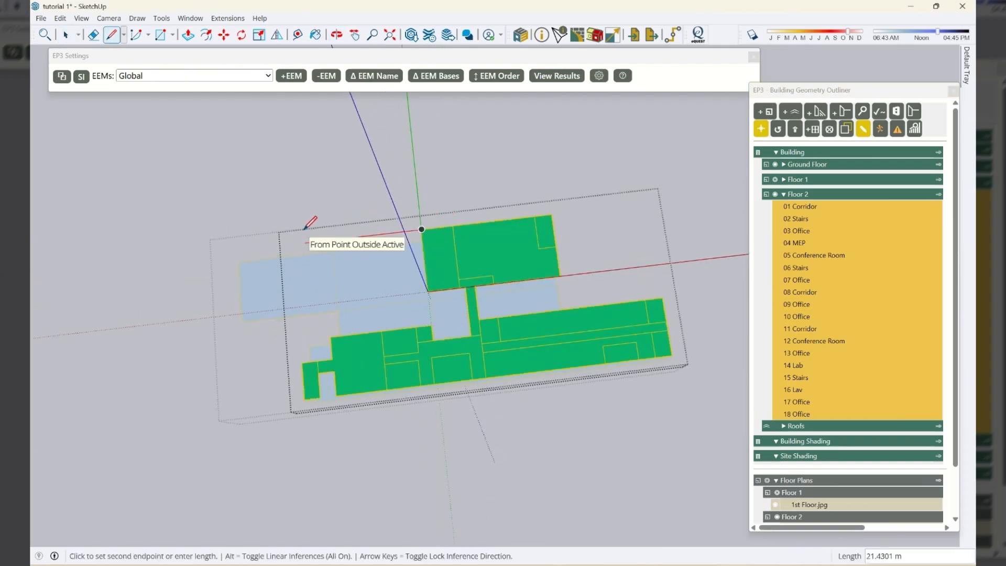
click(239, 262)
mouse_move(356, 261)
mouse_down()
mouse_move(383, 335)
mouse_move(466, 393)
mouse_move(358, 307)
mouse_up()
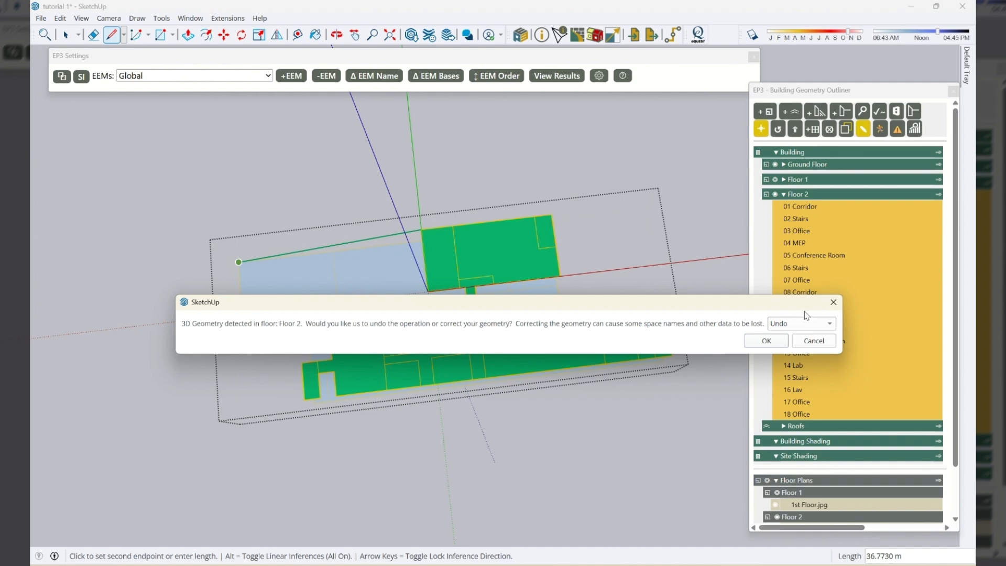
click(790, 327)
click(794, 338)
click(770, 341)
Step: Draw a second Floor 2 edge about 14 m long from the new line's free end to the Ground Floor's lower corner, correcting the geometry
mouse_move(529, 284)
middle_down()
mouse_move(478, 204)
mouse_move(524, 266)
middle_up()
key(space)
click(938, 195)
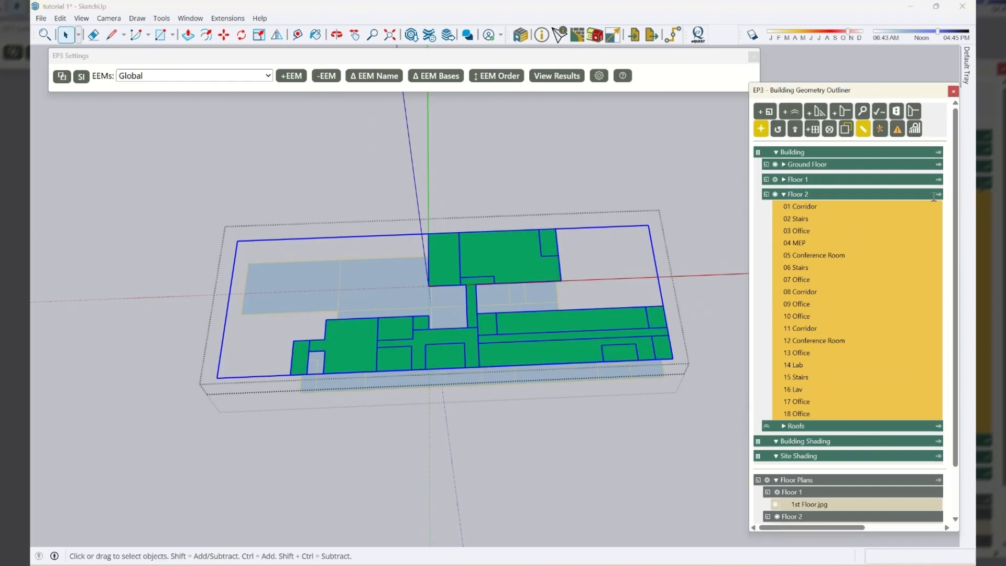
click(495, 262)
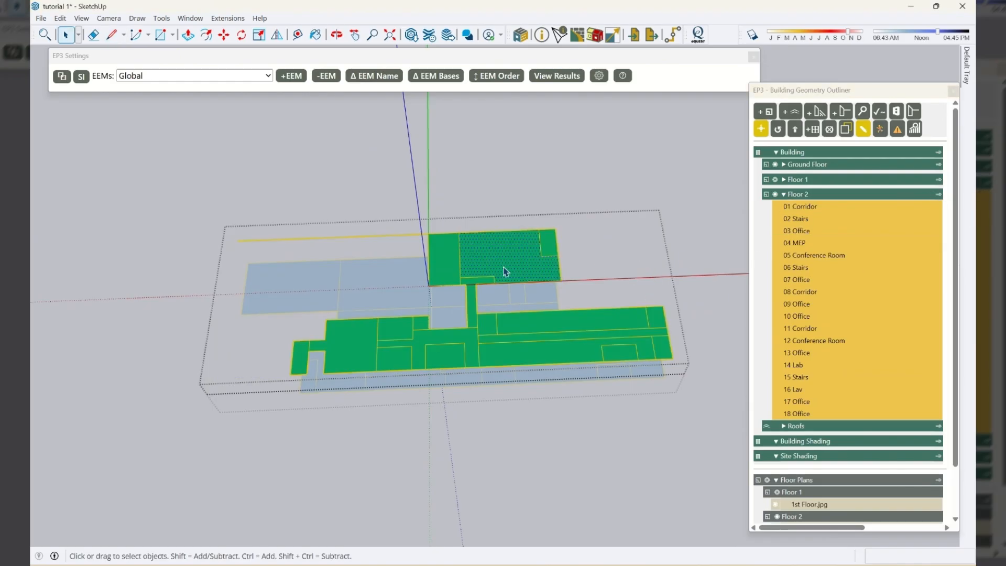
middle_drag(596, 339, 589, 307)
click(435, 258)
key(l)
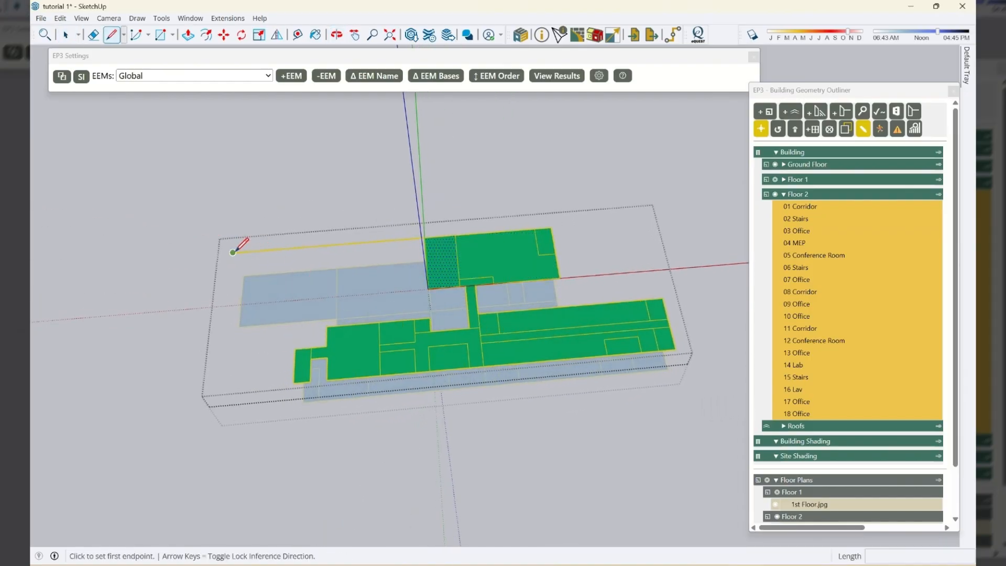
click(233, 253)
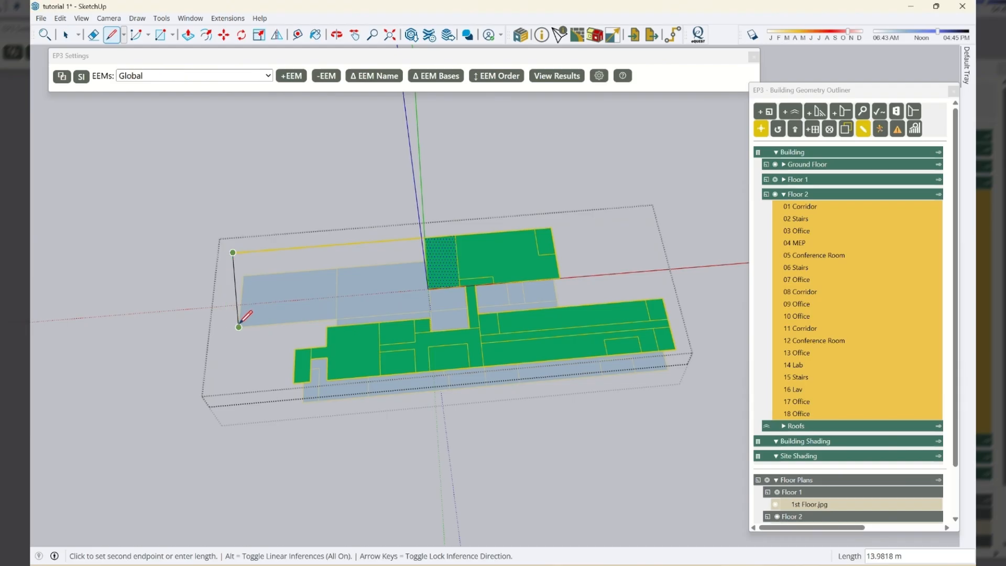
click(239, 327)
click(808, 277)
click(783, 286)
click(751, 294)
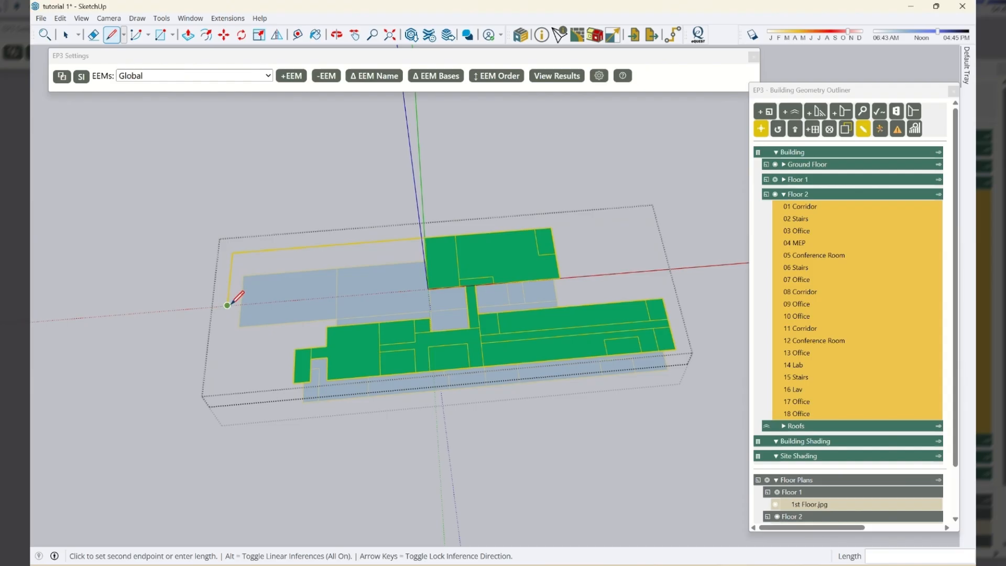
Step: Close the new Floor 2 area with an edge along the red axis and a perpendicular edge meeting the southern block's upper-left corner
middle_drag(342, 296, 408, 423)
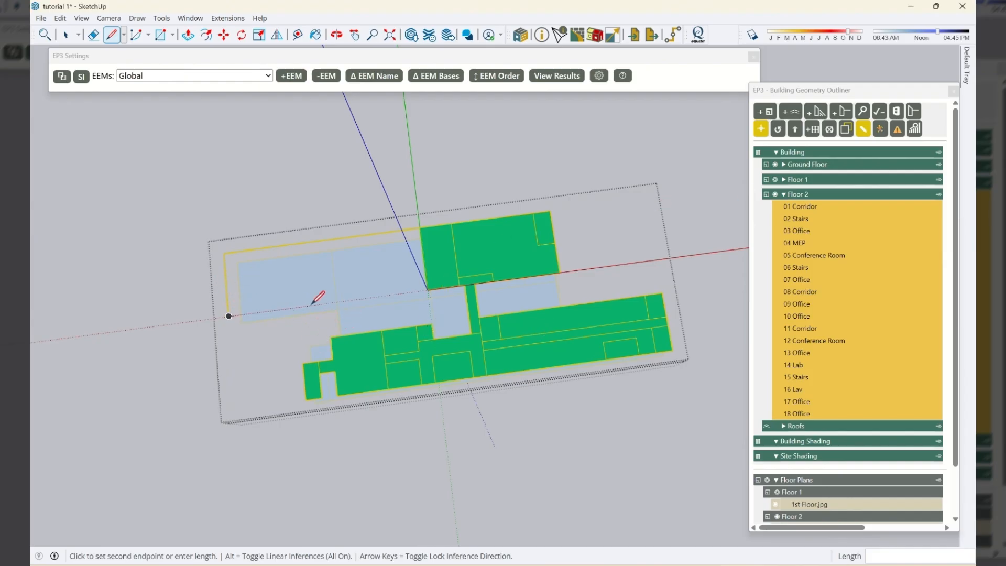
middle_drag(388, 283, 521, 198)
key(space)
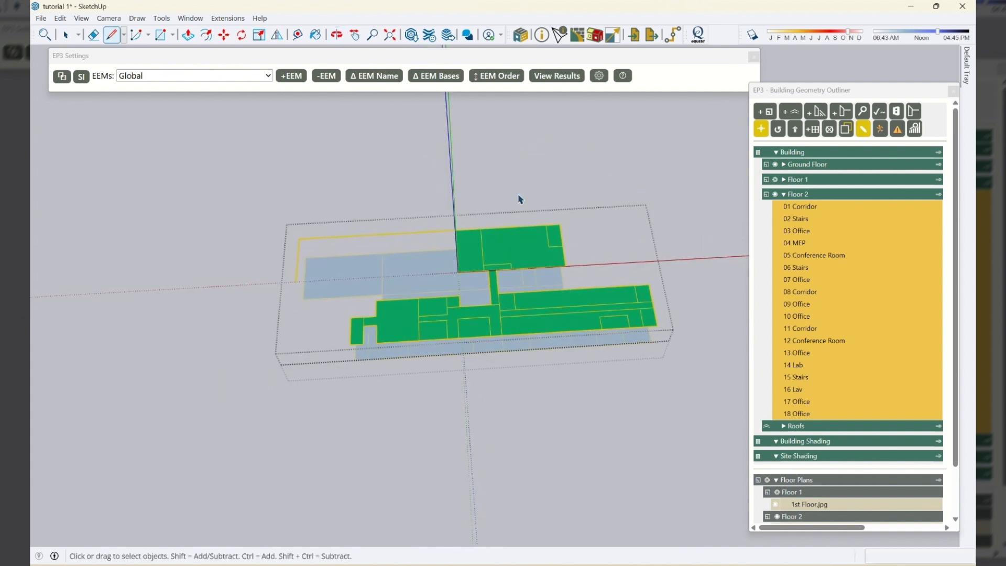
key(l)
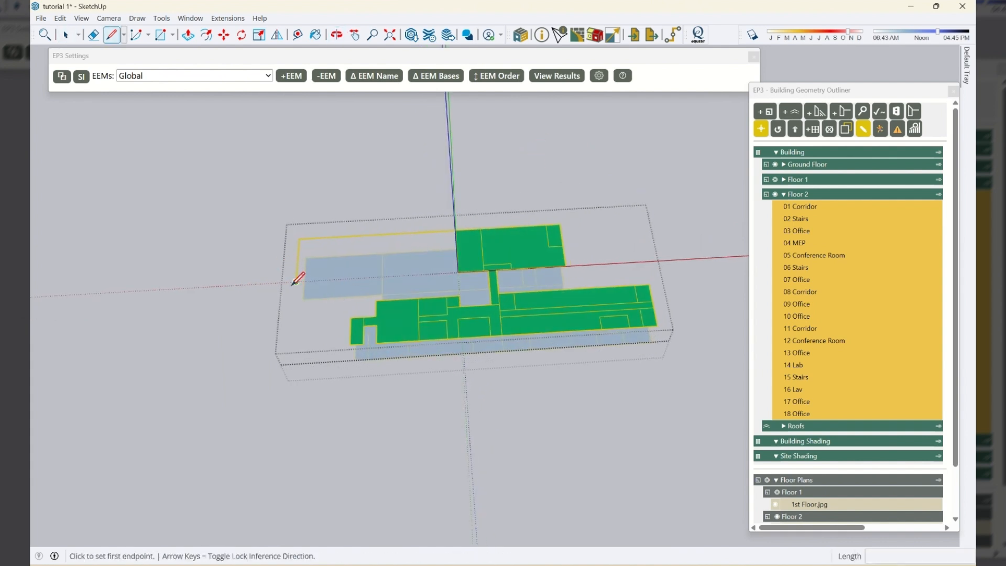
click(296, 282)
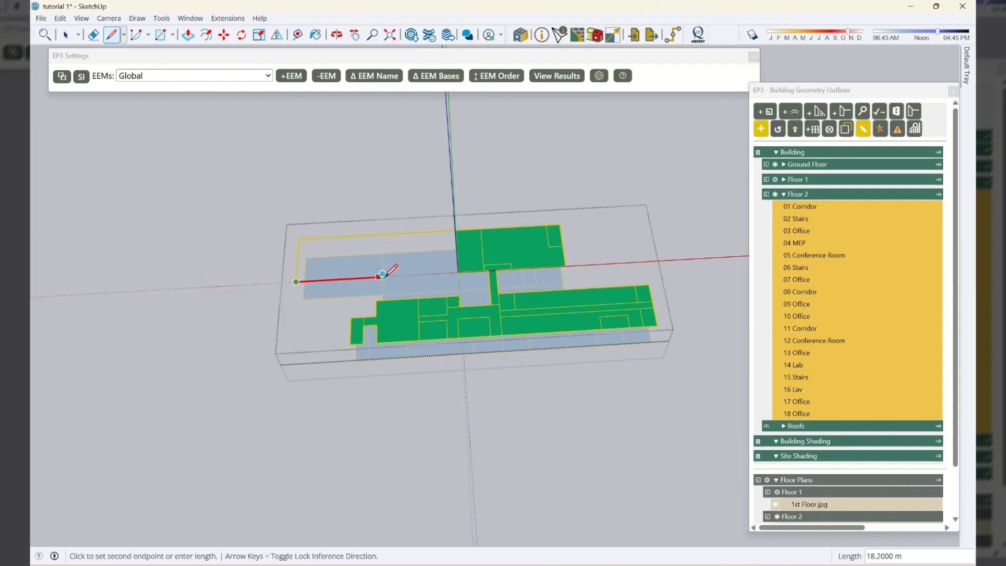
click(376, 300)
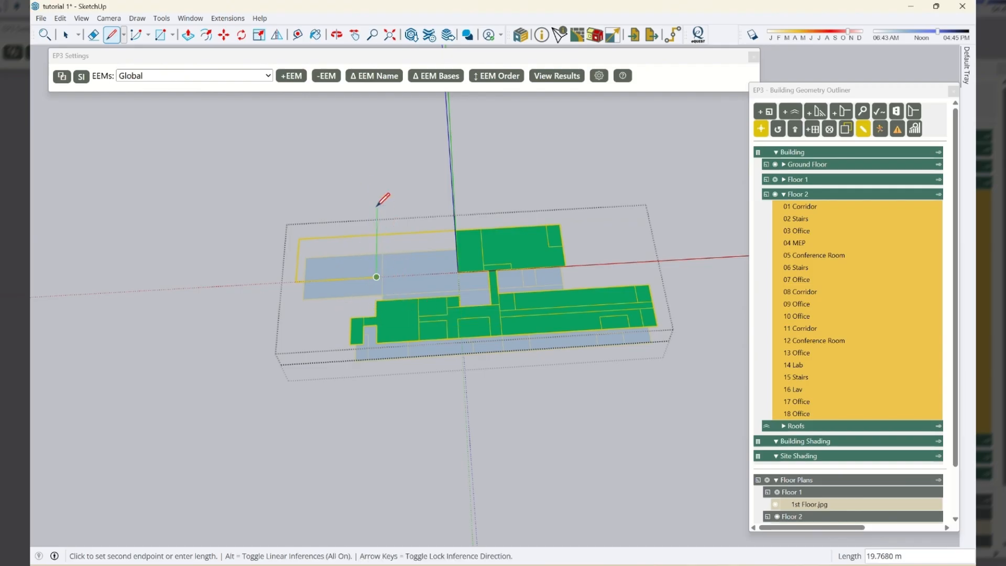
click(378, 300)
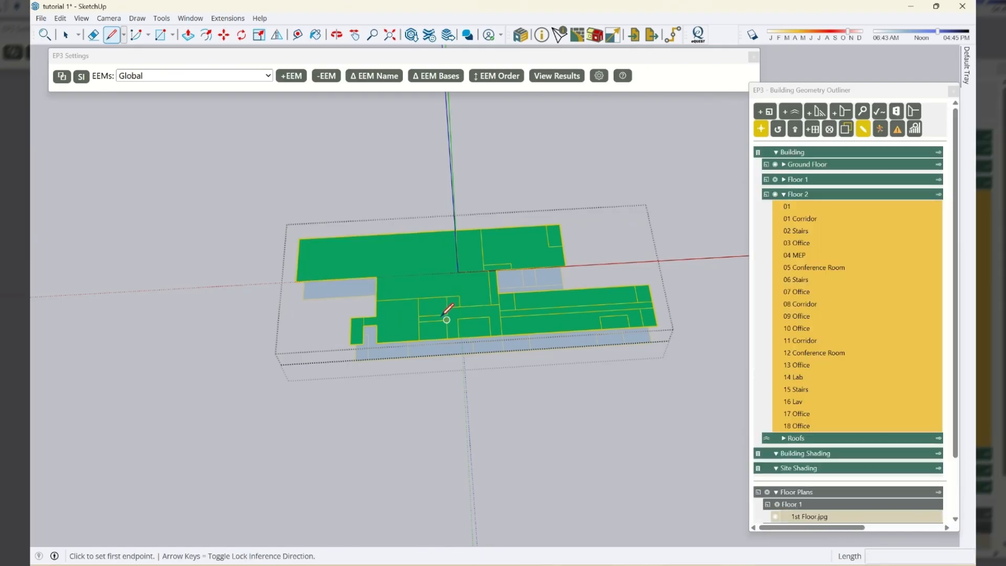
middle_drag(404, 236, 387, 362)
key(space)
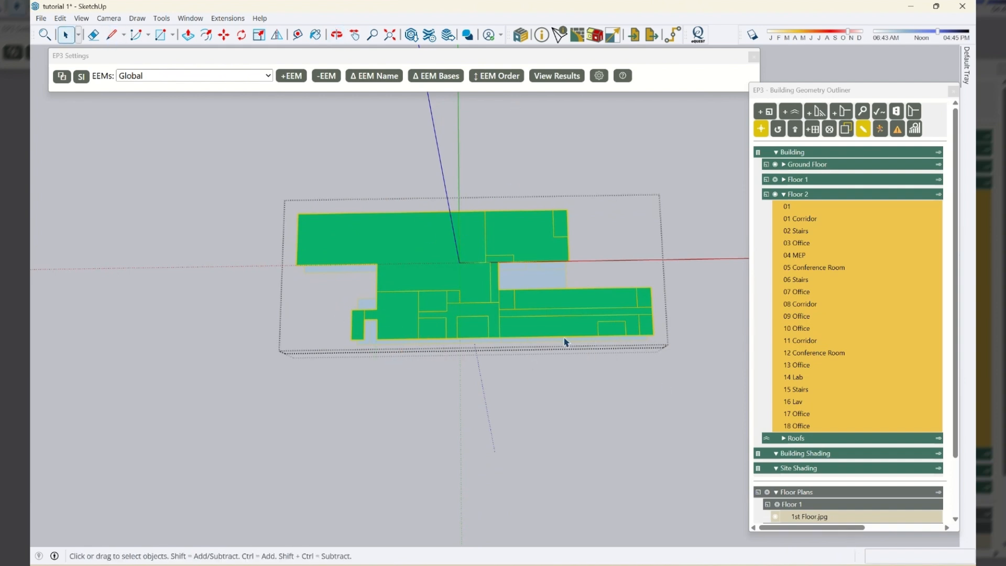
Step: Hide the Ground Floor and display the floor plan images through the Floor 2 faces with X-ray
click(775, 164)
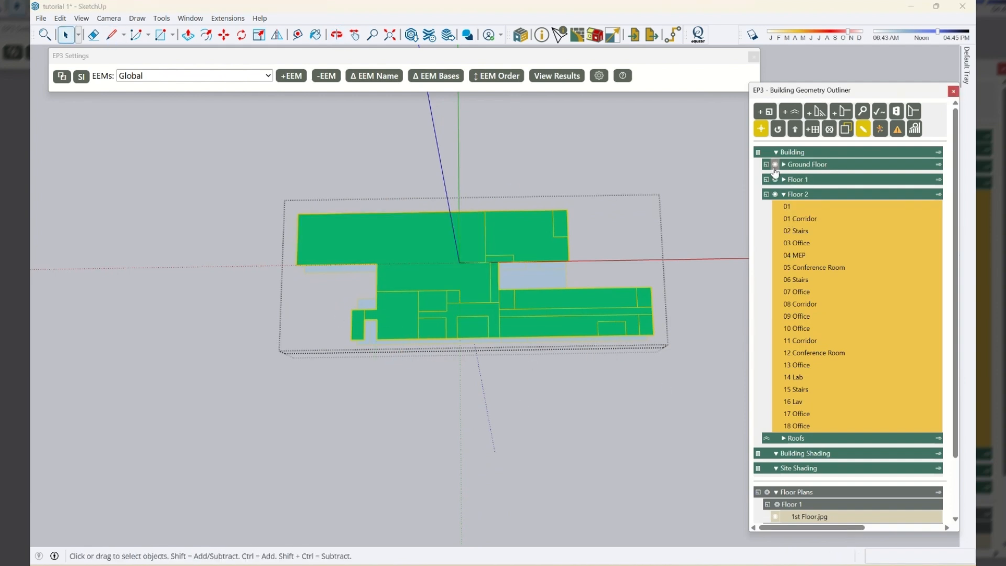
scroll(787, 315, down, 3)
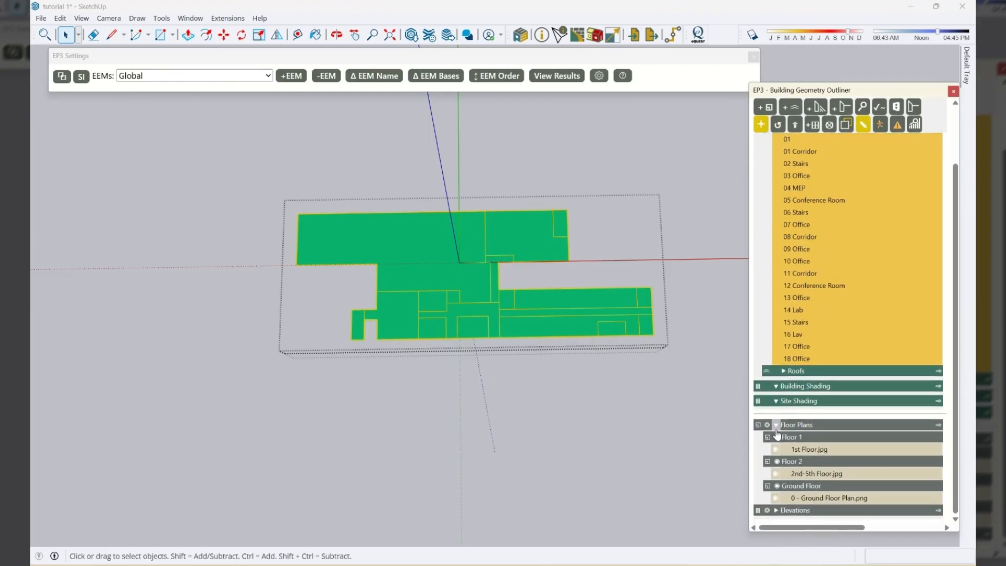
click(765, 426)
click(538, 5)
key(x)
middle_drag(358, 233, 368, 329)
Step: In the Top view, split the northern block along gridline 04 with an 11.8 m line from its lower corner to the upper wall
click(118, 21)
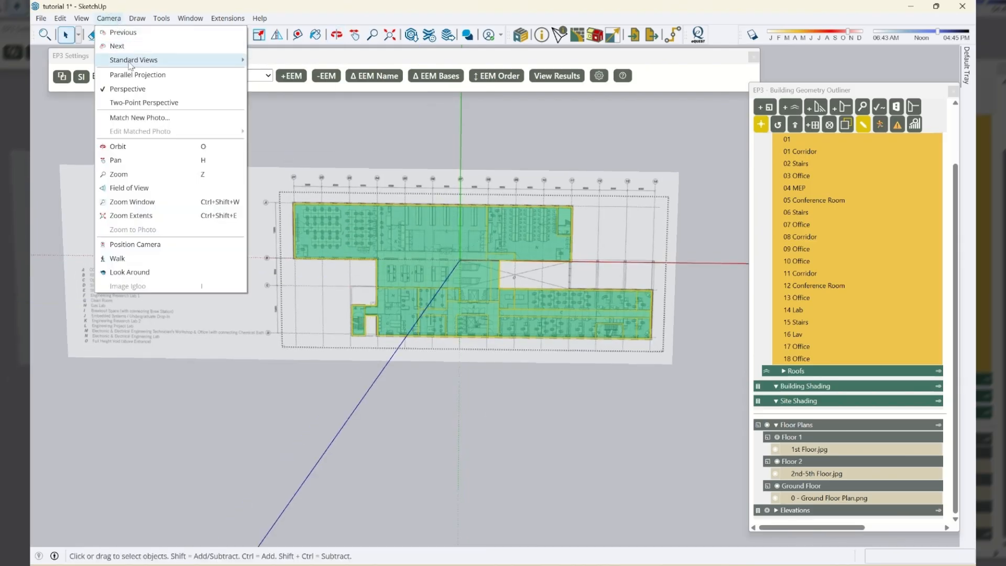
mouse_move(132, 63)
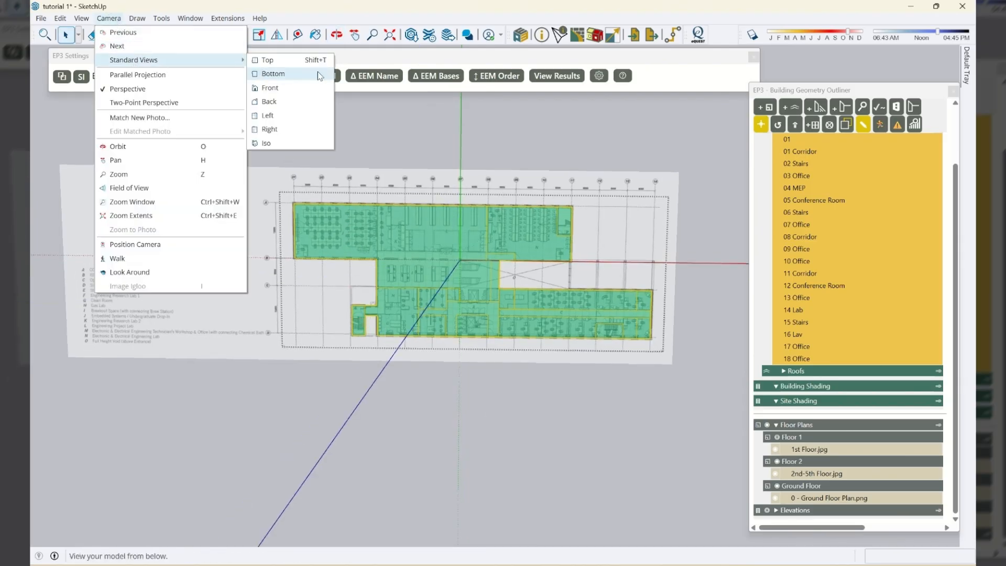
click(274, 64)
scroll(230, 286, up, 5)
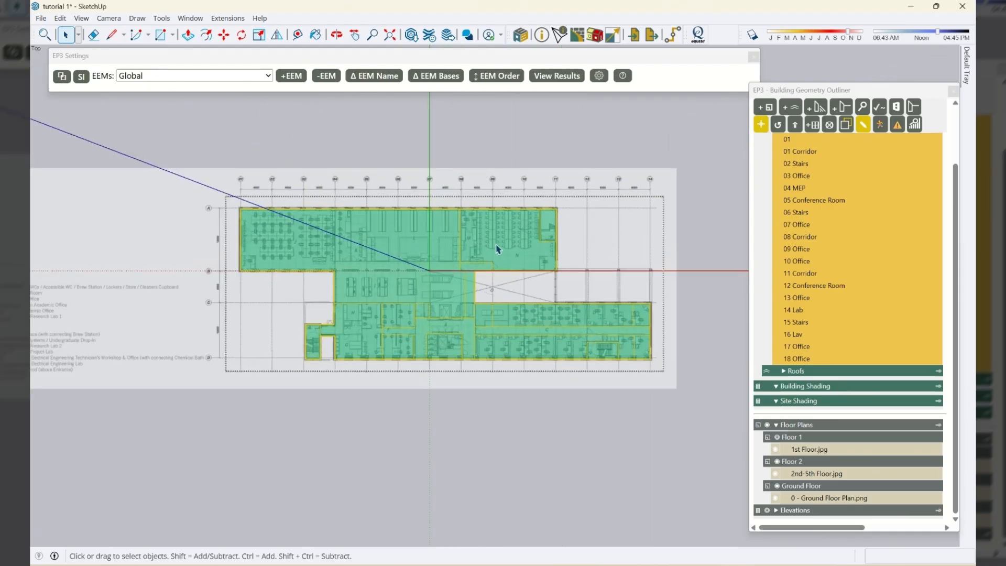
scroll(258, 232, up, 2)
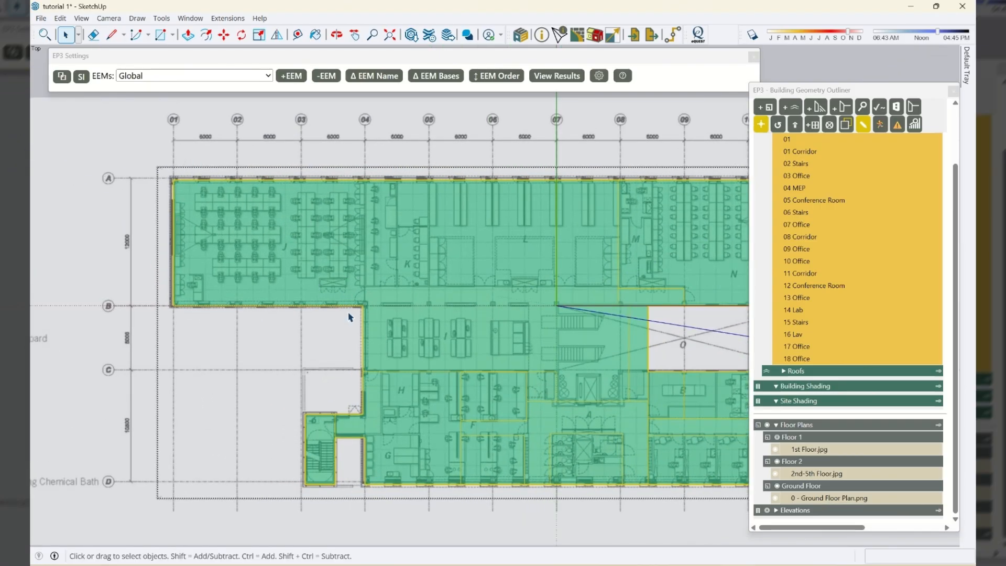
click(312, 287)
key(l)
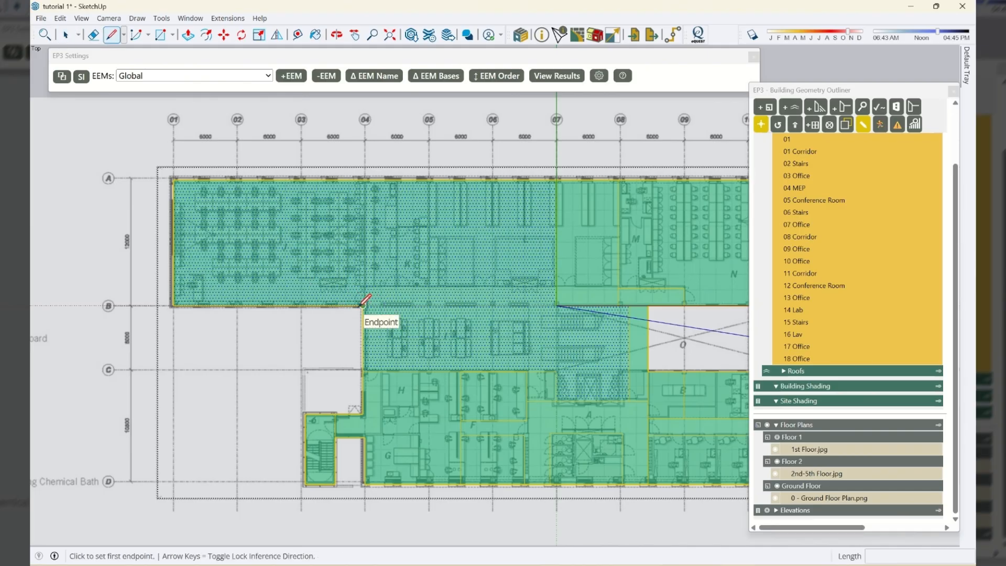
click(364, 304)
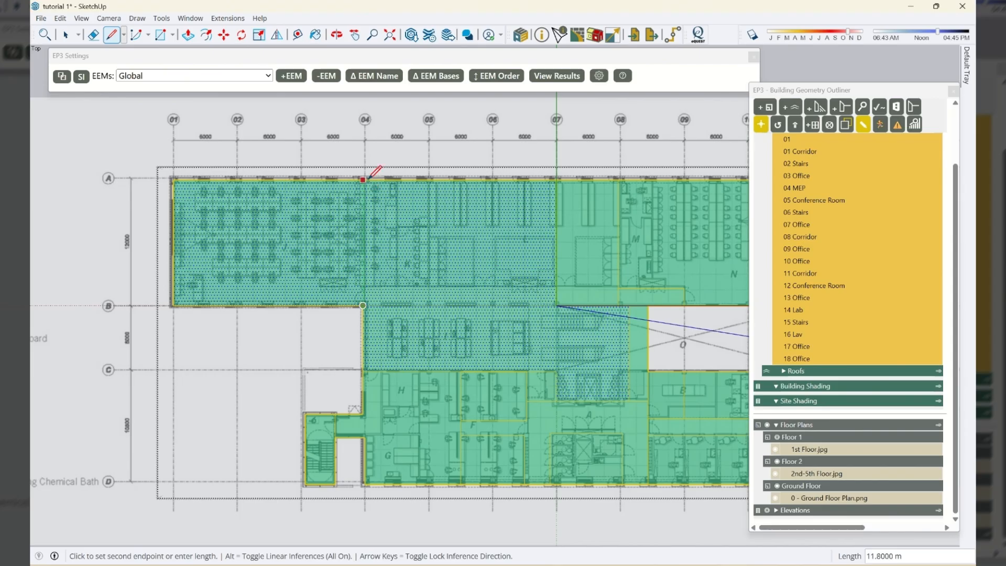
click(363, 180)
Step: Draw the corridor's upper wall line from the existing wall corner at gridline 08 to the partition at gridline 04
click(362, 288)
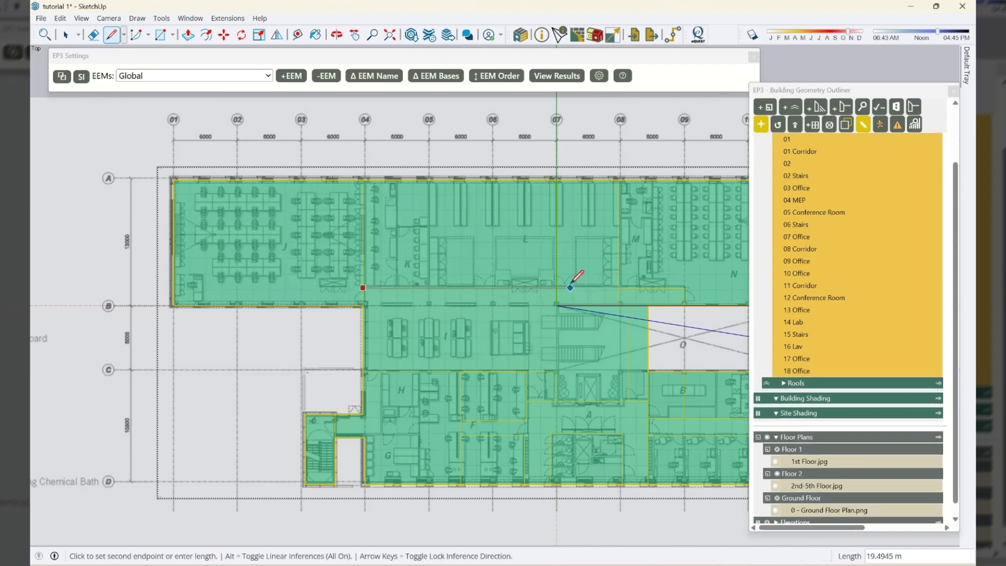
key(space)
key(l)
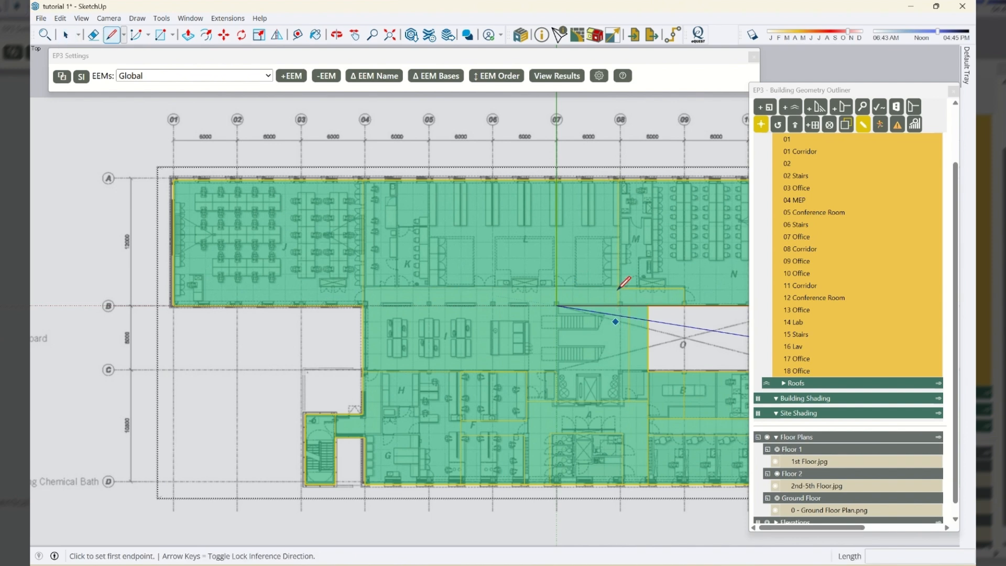
click(620, 287)
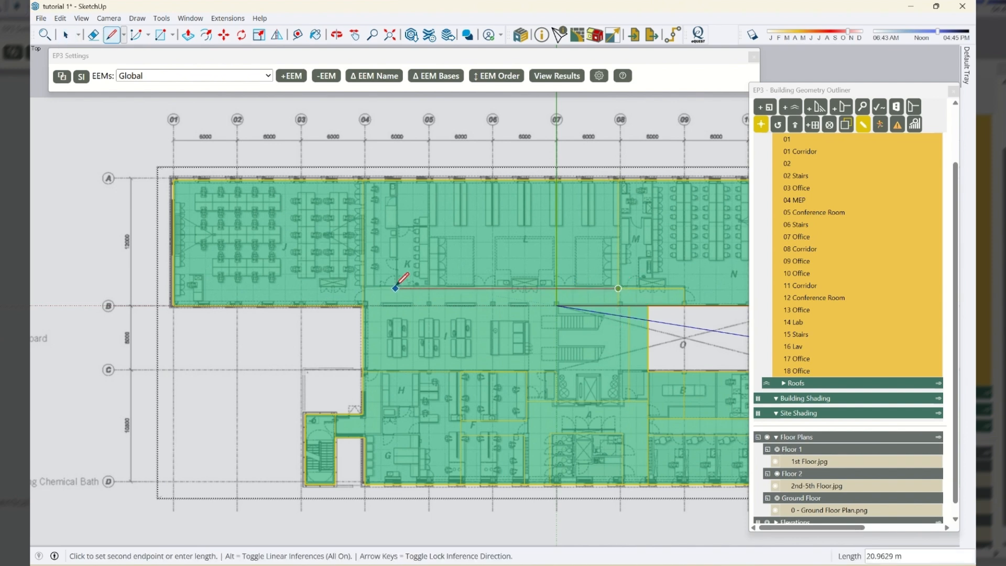
click(364, 288)
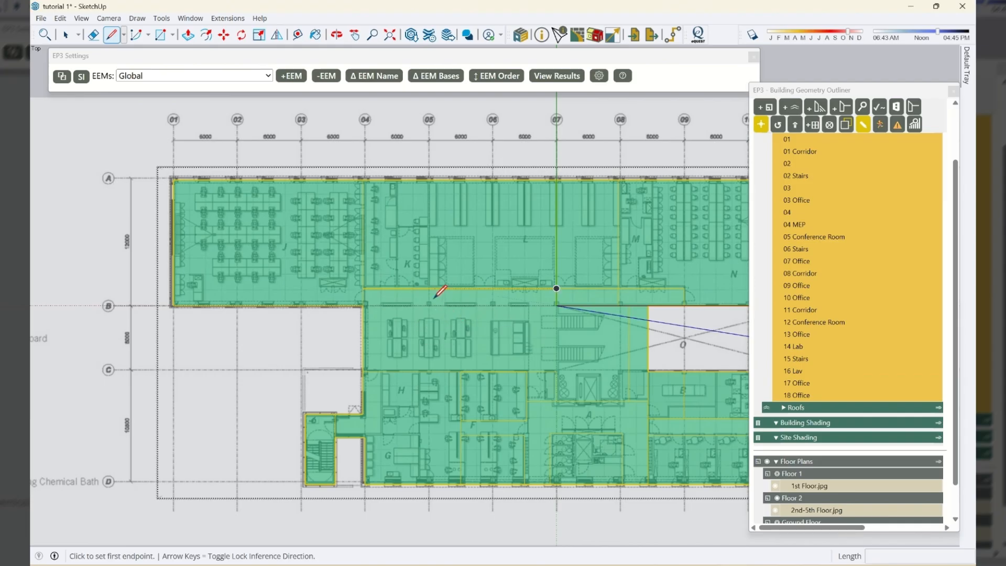
Step: Draw the partition between rooms K and L along gridline 05, and erase the wall line crossing room L at gridline 07
click(429, 179)
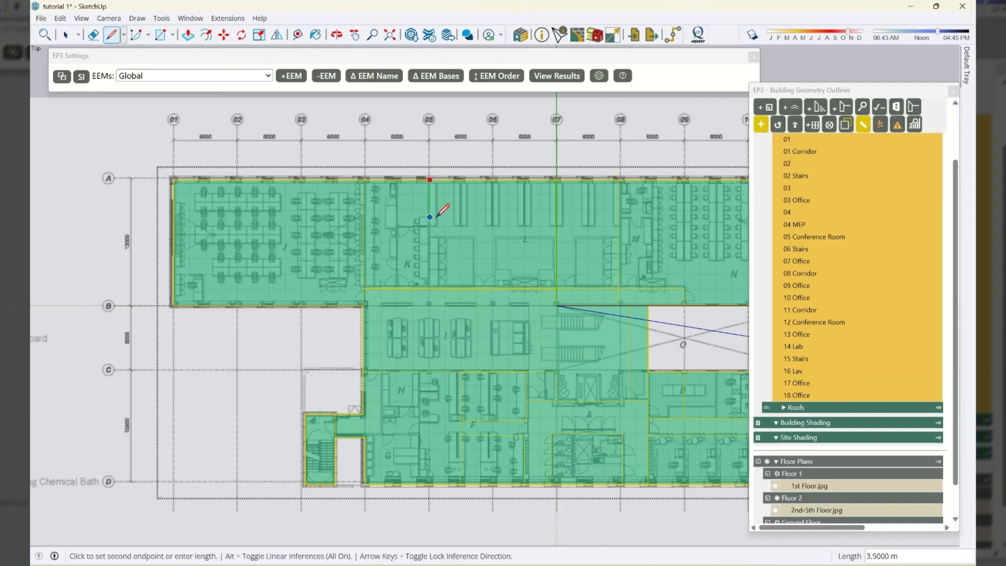
click(430, 288)
key(space)
key(e)
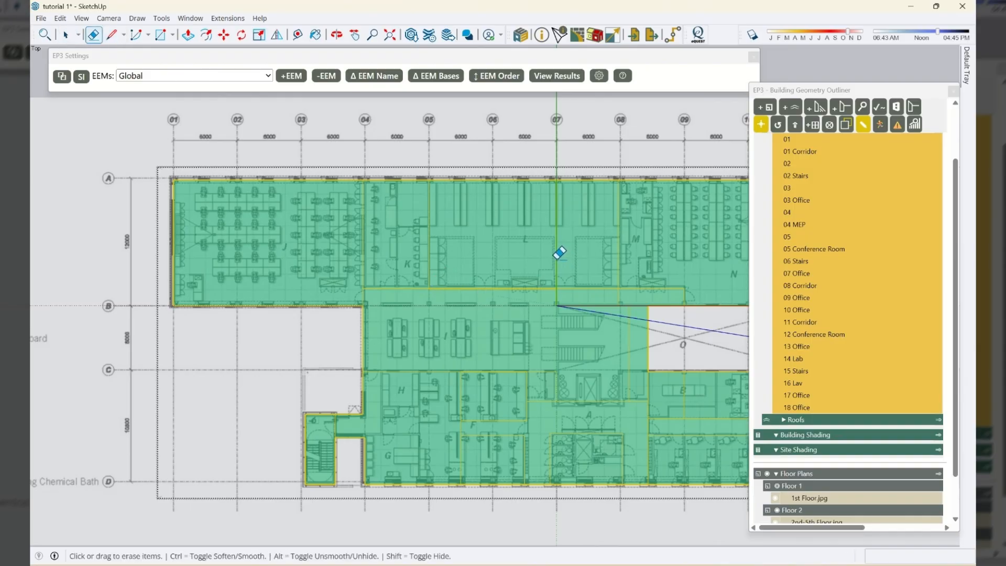
click(551, 262)
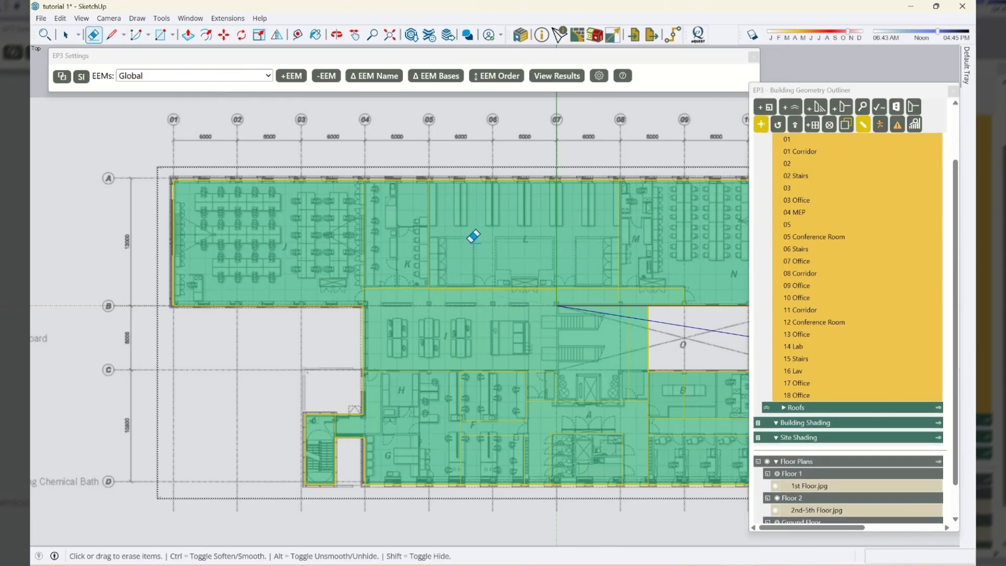
scroll(513, 257, down, 4)
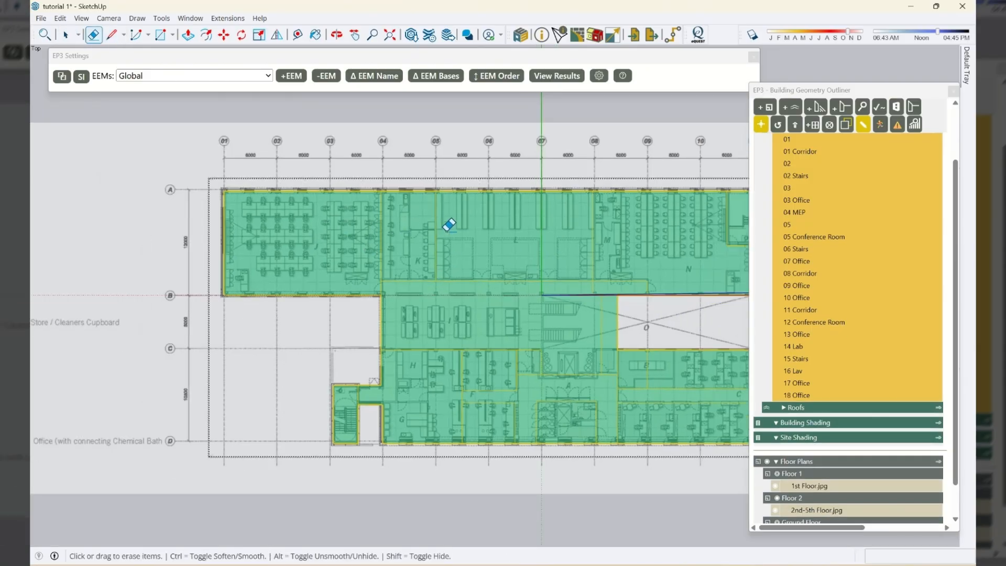
Step: Draw the partition between rooms M and N from the block's upper wall to the corridor's upper wall line
scroll(608, 238, up, 5)
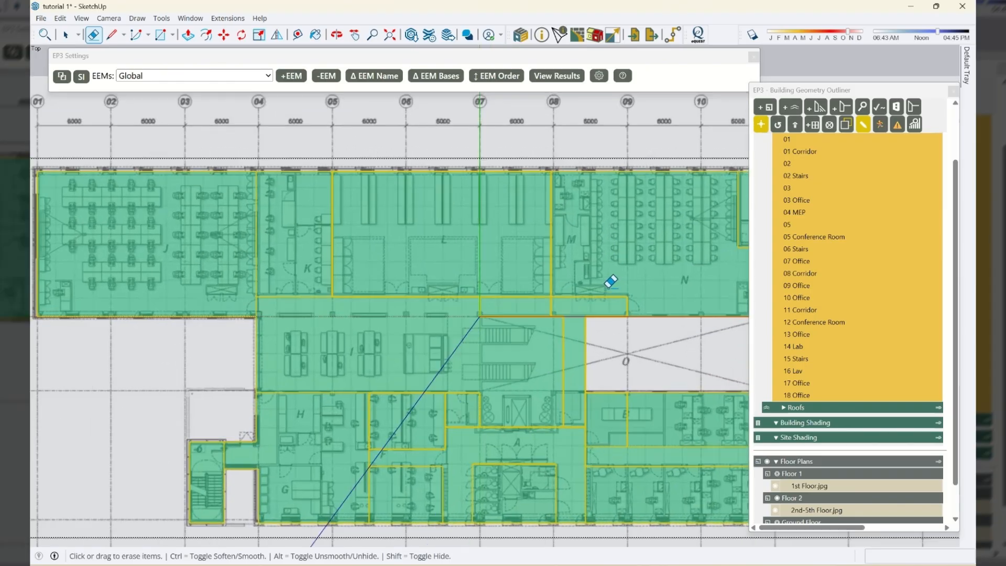
key(space)
key(l)
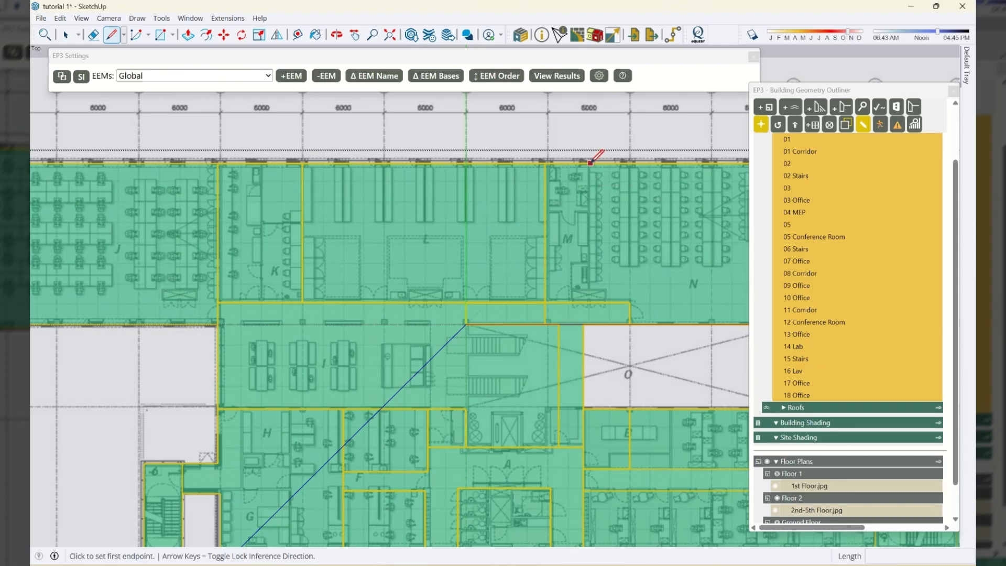
click(589, 163)
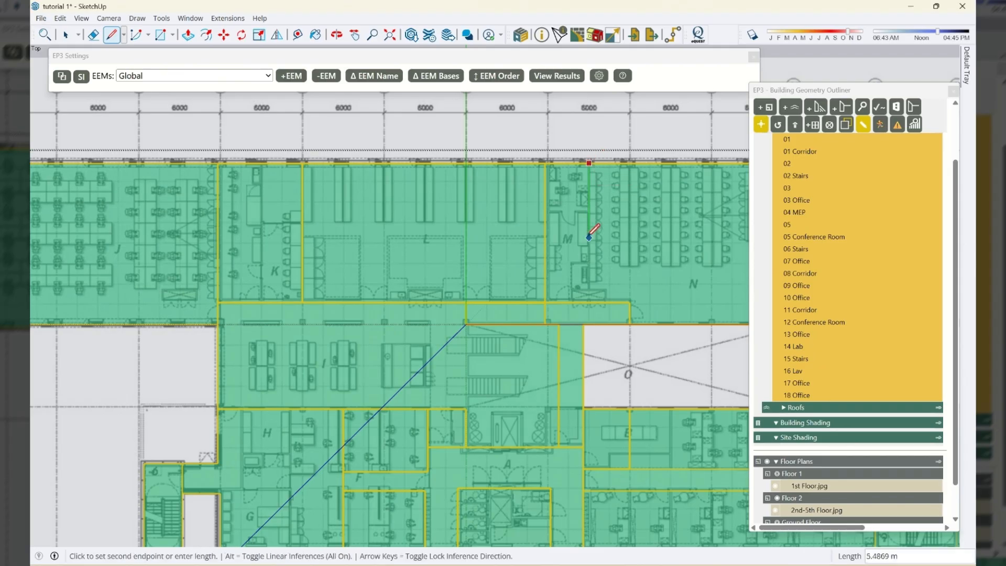
click(589, 302)
key(space)
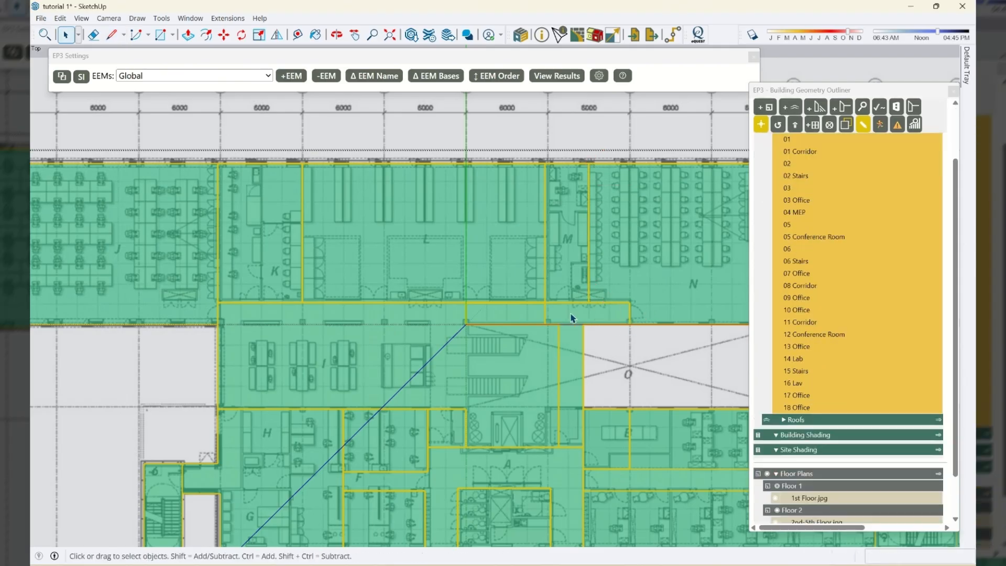
Step: Separate the narrow strip west of void O from the corridor with a line from the void's upper corner to the strip's opposite edge
scroll(266, 281, down, 5)
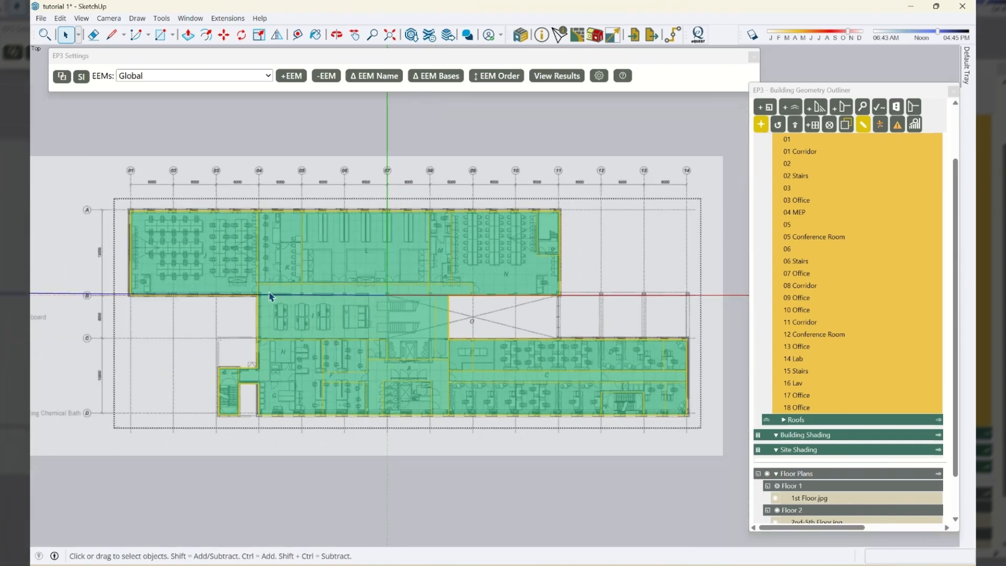
scroll(272, 303, up, 5)
click(388, 341)
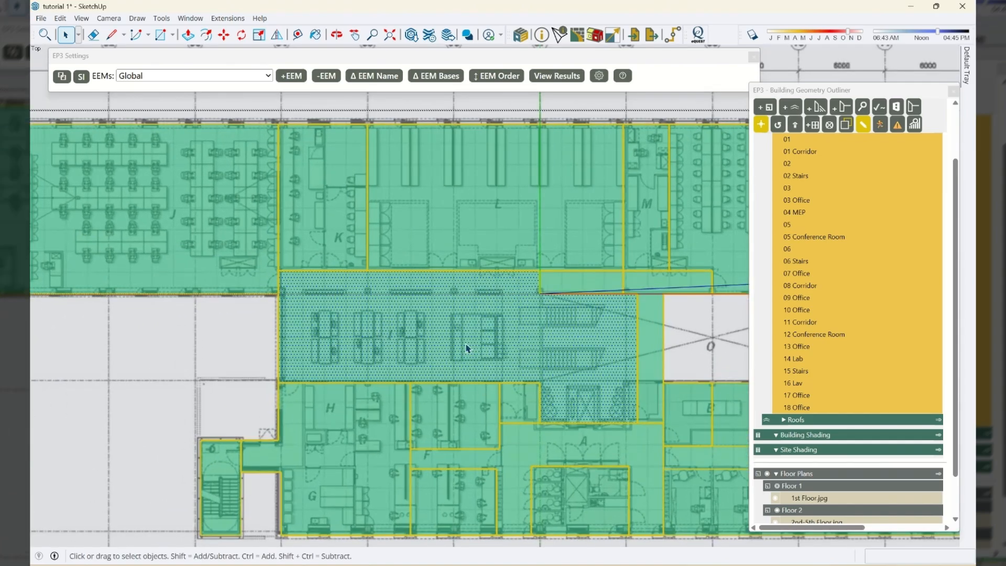
click(654, 378)
scroll(570, 342, down, 2)
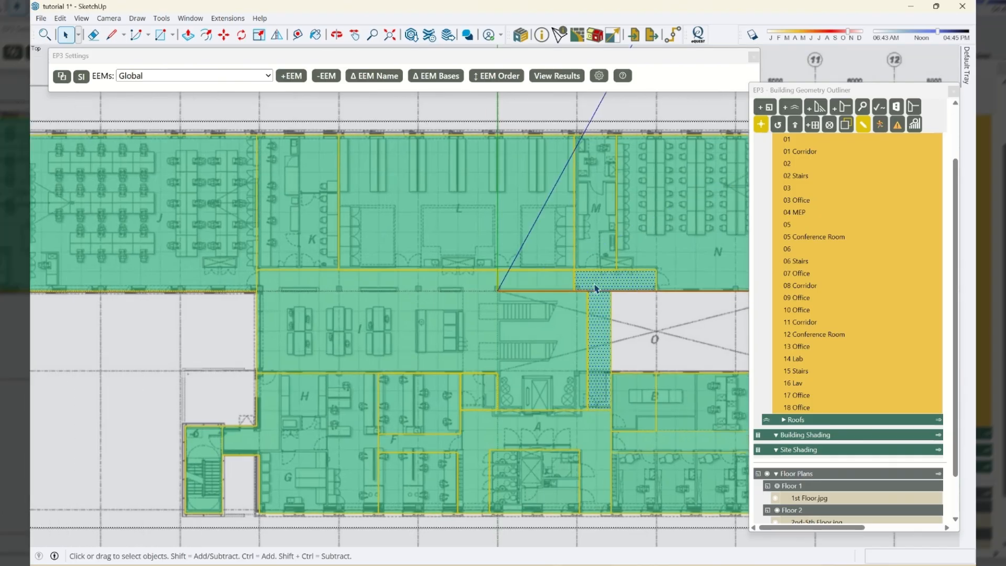
scroll(593, 288, up, 4)
key(l)
scroll(624, 293, up, 1)
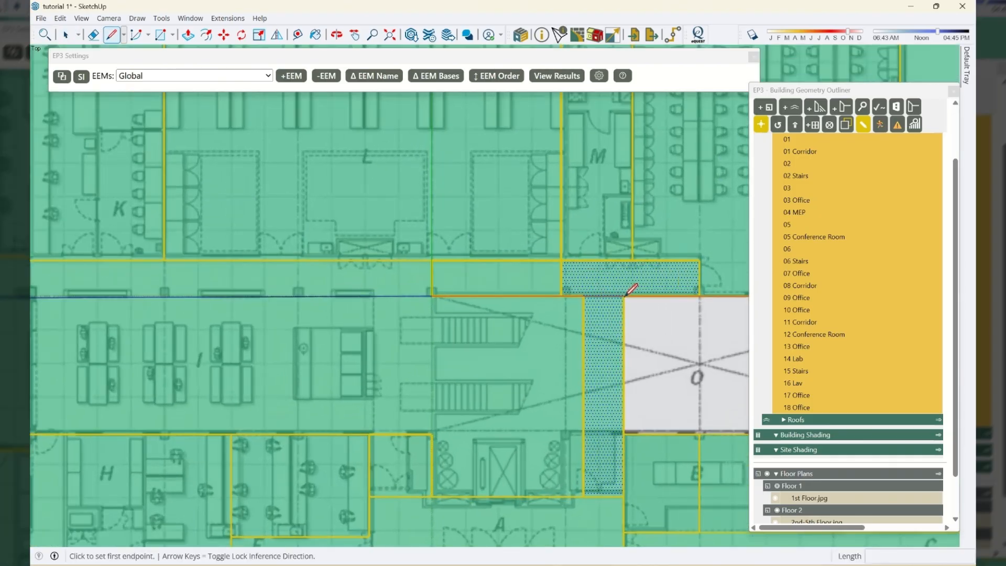
click(624, 295)
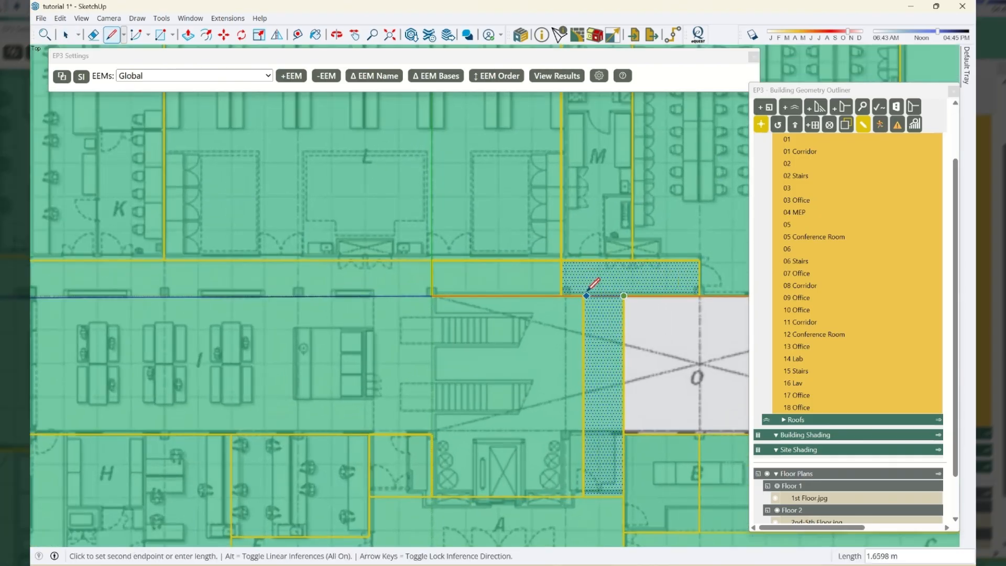
click(583, 296)
key(space)
Step: Draw a rectangle around the small room between the lift lobby and room B, and erase the line crossing it
scroll(650, 371, down, 4)
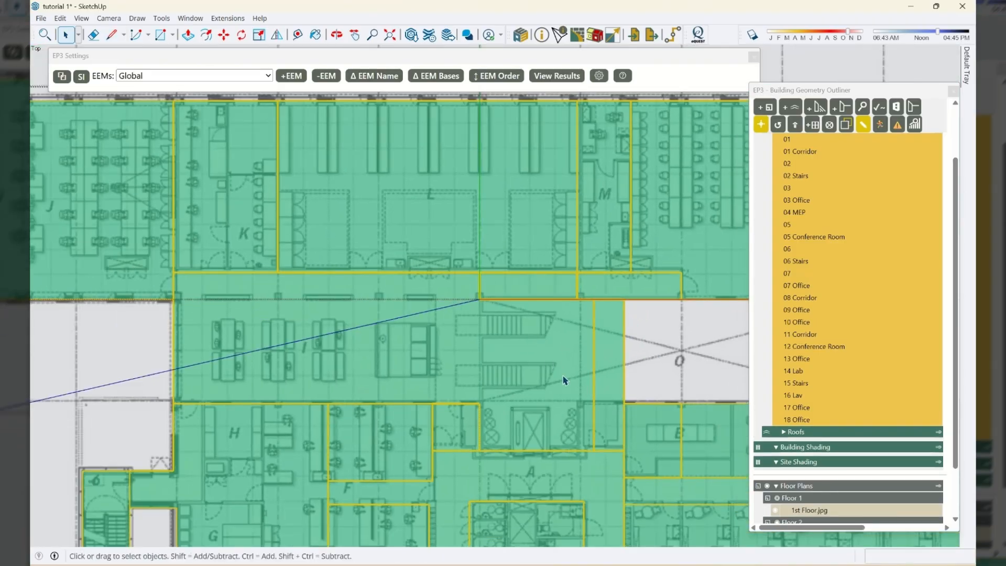
click(575, 428)
scroll(575, 412, up, 5)
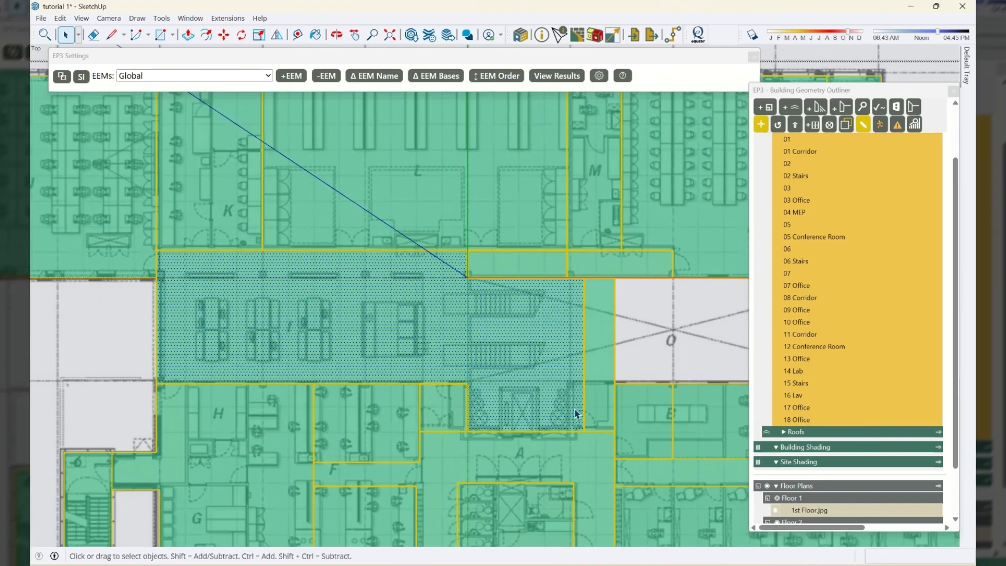
key(r)
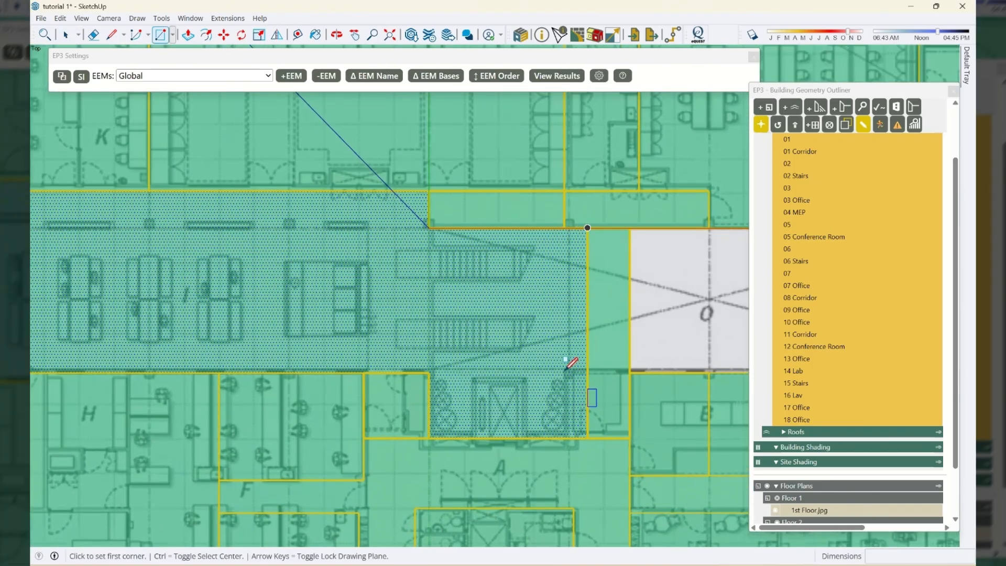
click(568, 369)
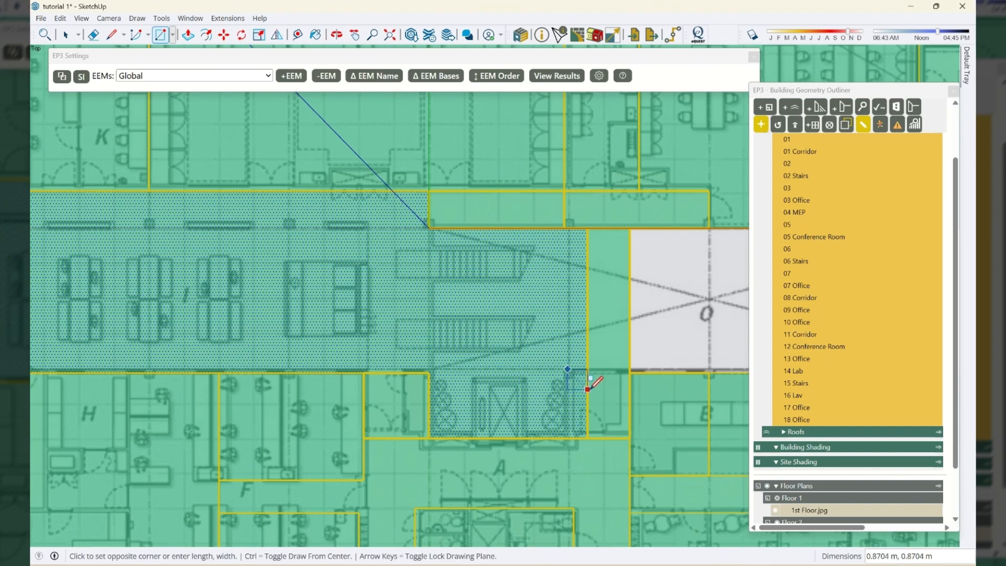
click(629, 438)
key(space)
key(e)
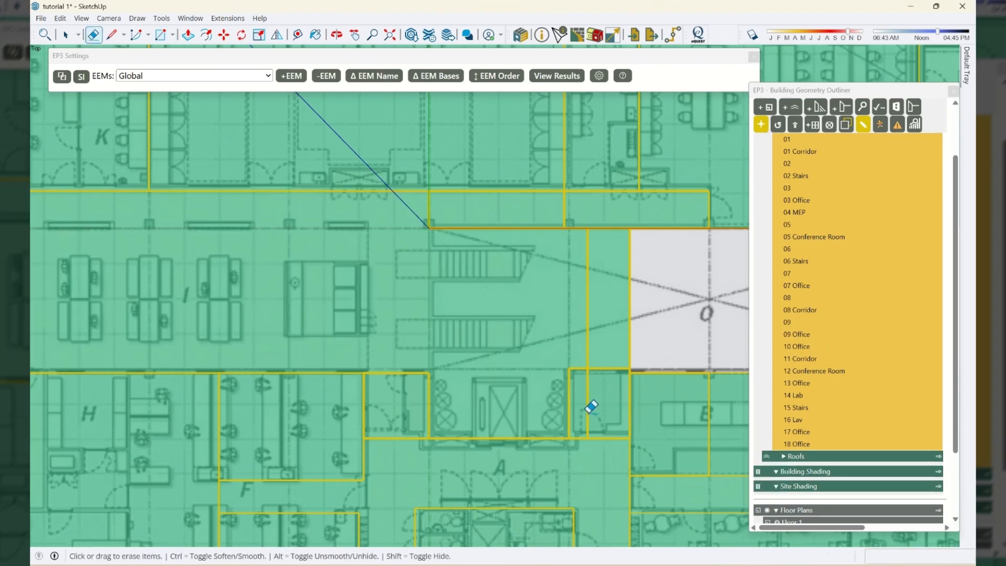
click(588, 406)
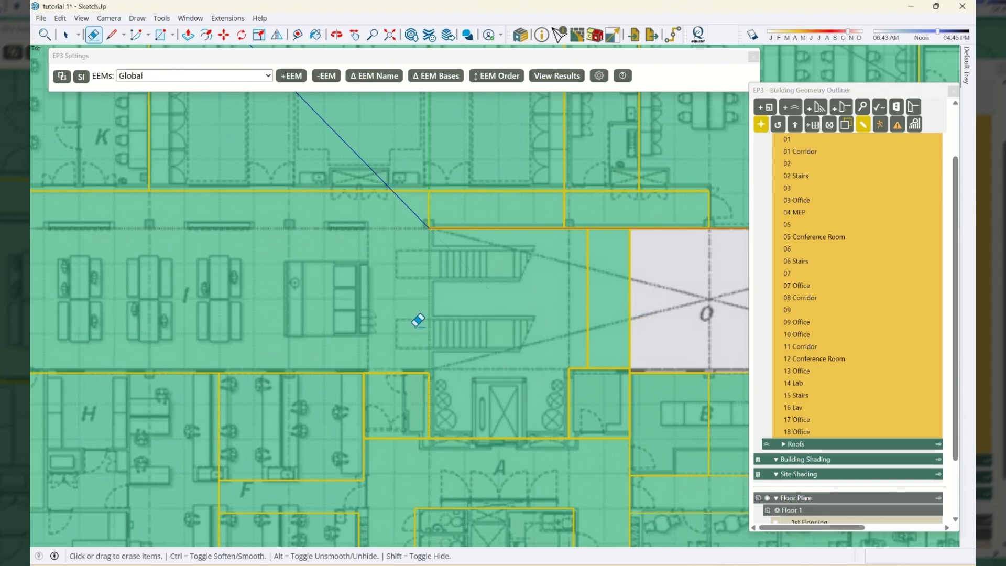
Step: Draw a line along gridline 07 between room I and the stairs, and erase the leftover edges across void O and the corridor
key(l)
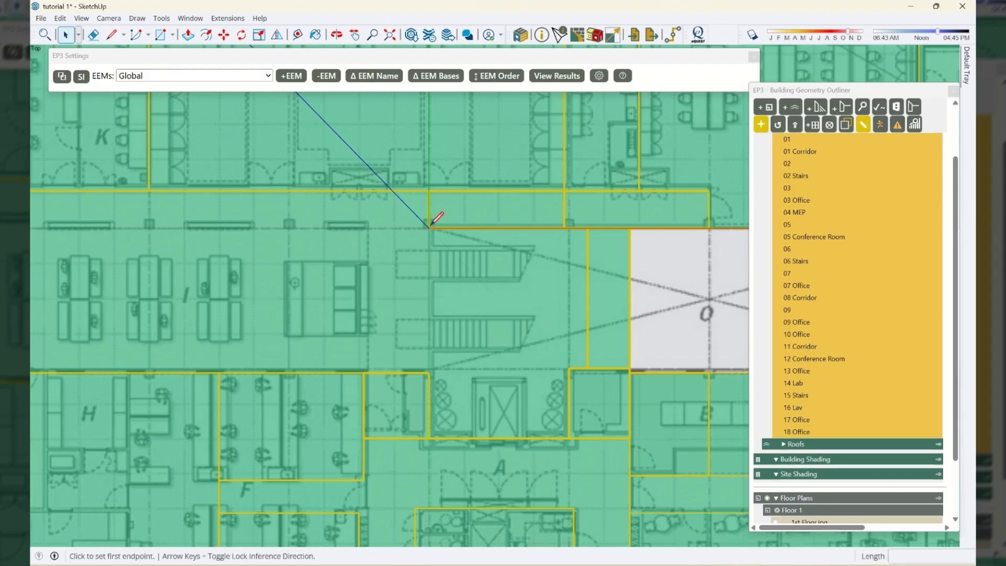
click(429, 228)
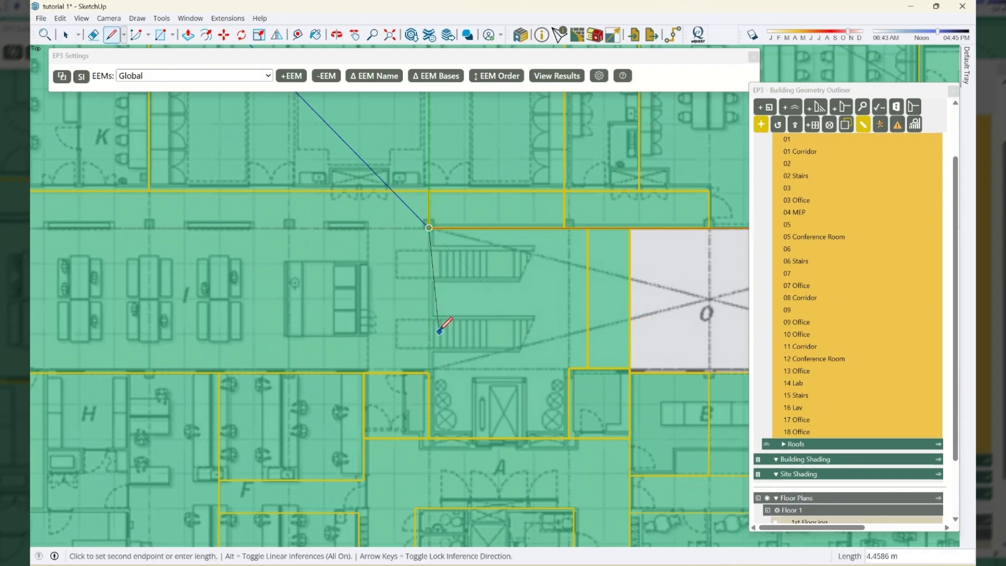
click(430, 372)
key(e)
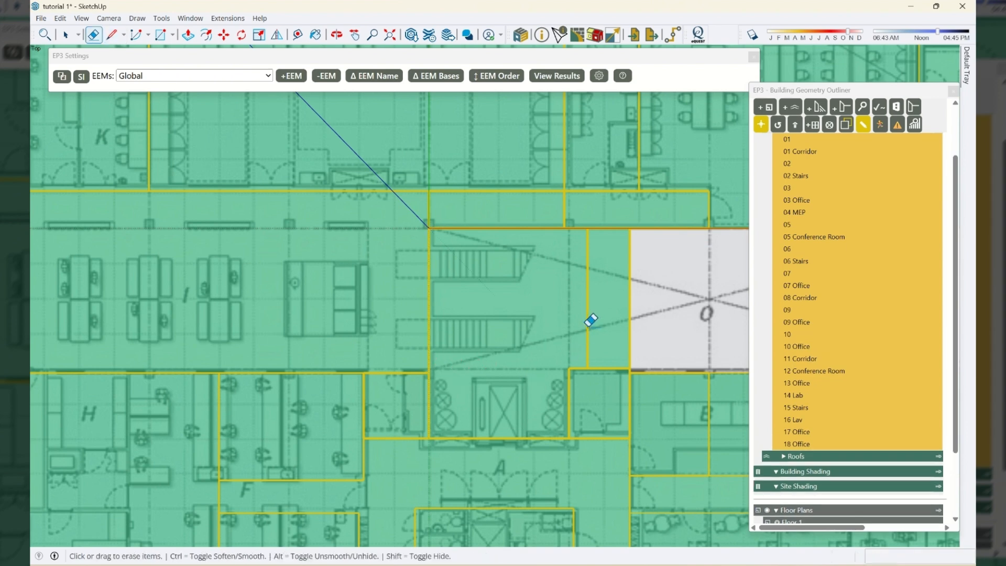
drag(582, 321, 635, 321)
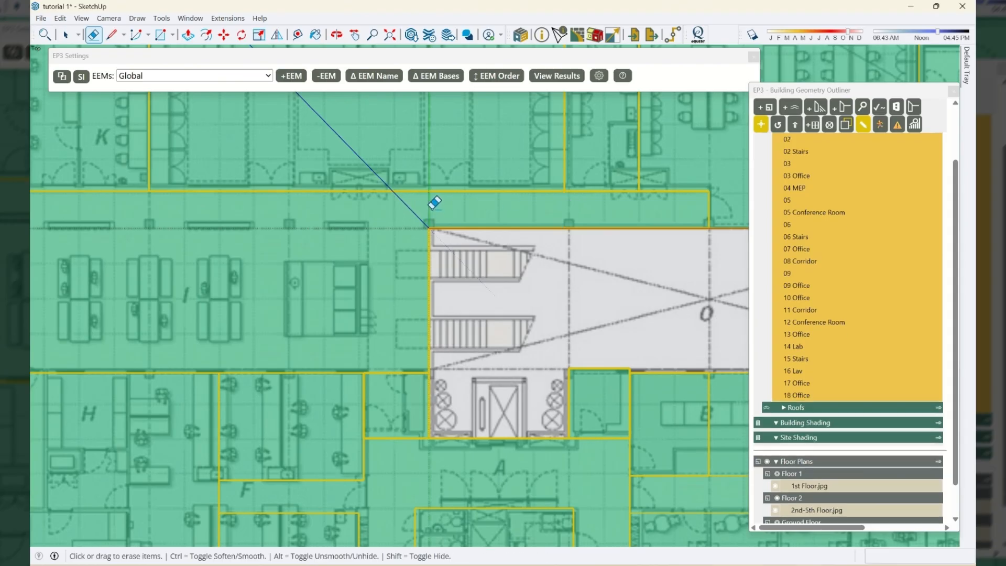
key(space)
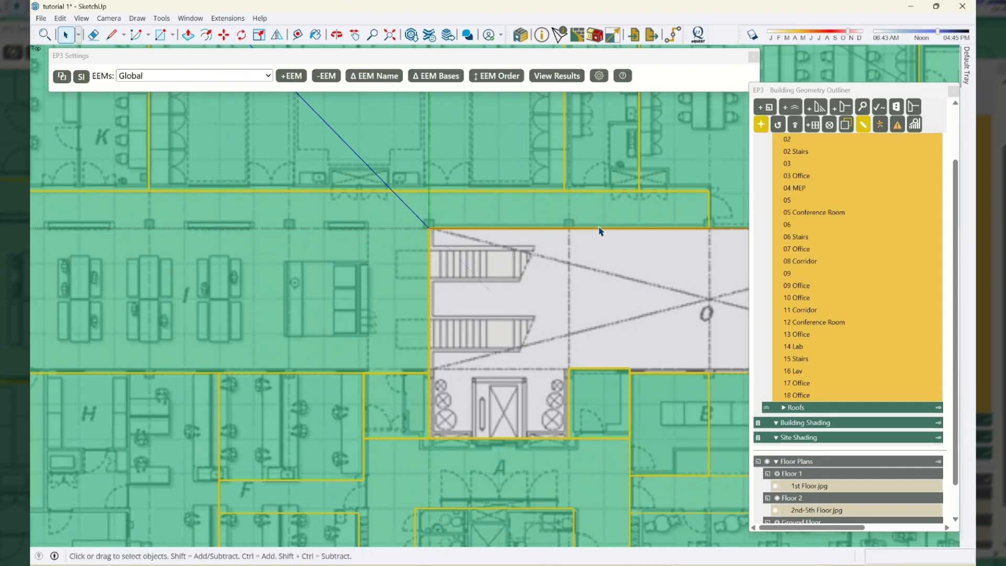
scroll(608, 213, down, 4)
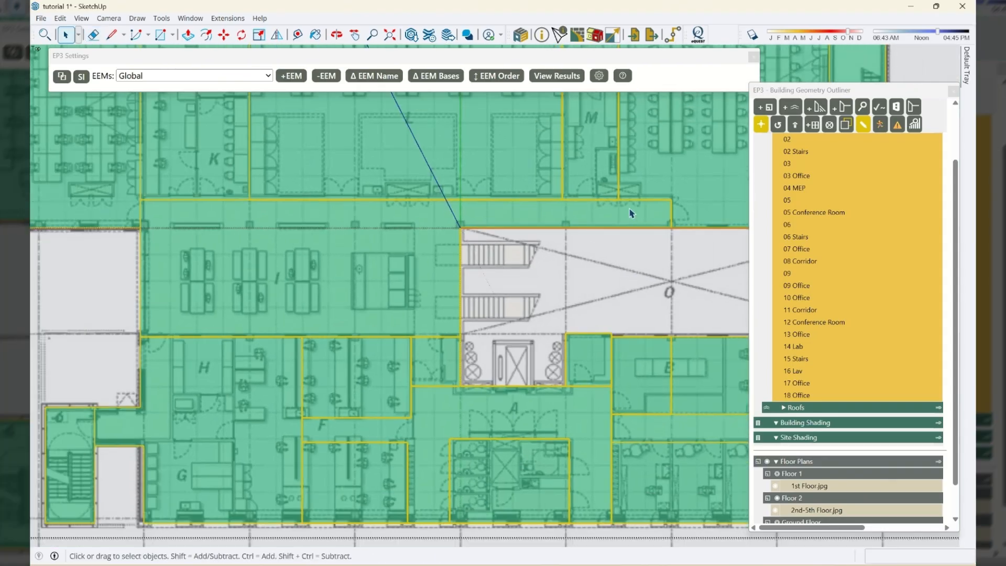
scroll(632, 211, down, 2)
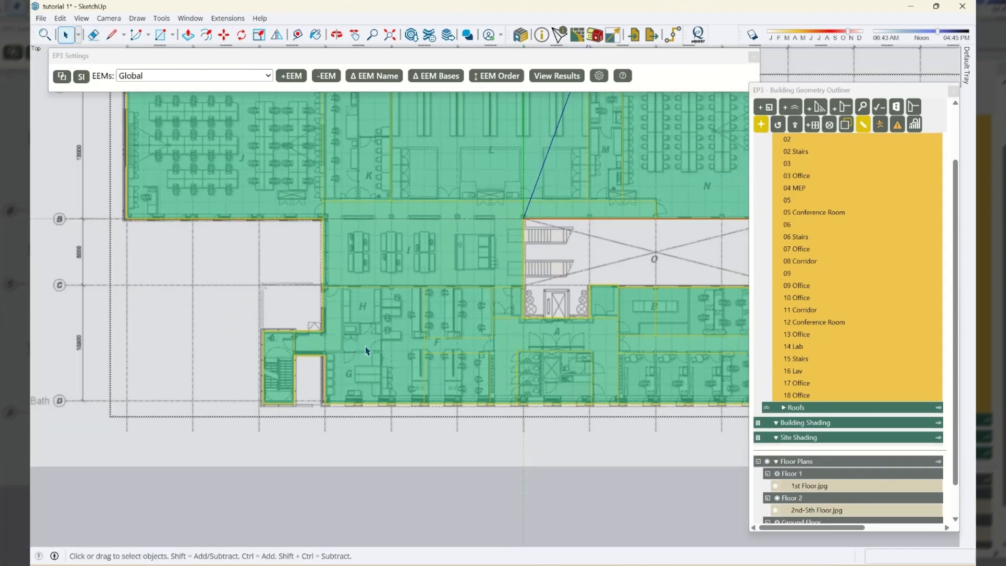
Step: Draw rectangles for room G, about 5.2 by 4.7 m, and for the small room directly above it, about 3.6 by 2.8 m
scroll(366, 350, up, 4)
scroll(349, 409, up, 2)
click(348, 415)
key(r)
click(280, 468)
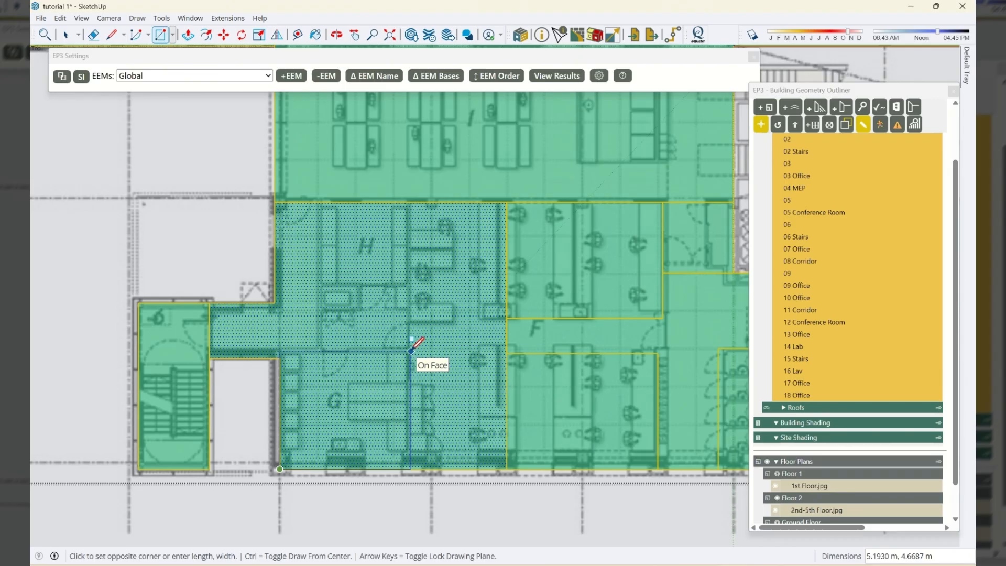
click(411, 353)
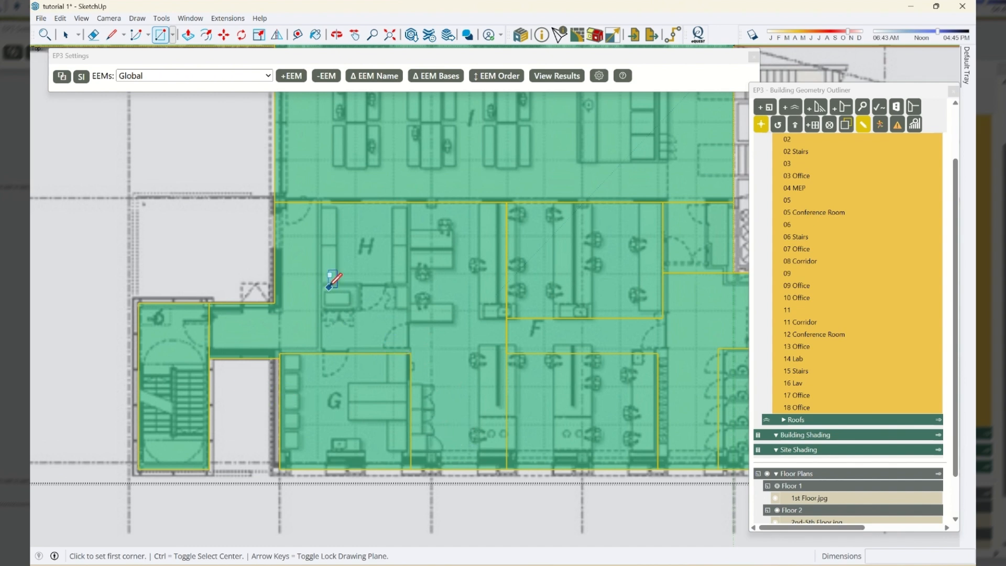
click(411, 353)
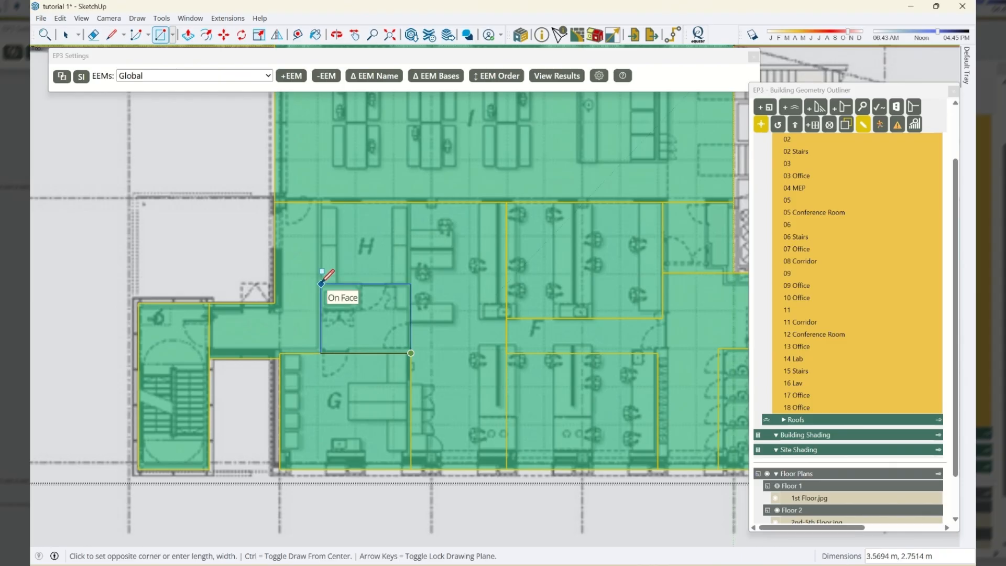
click(321, 284)
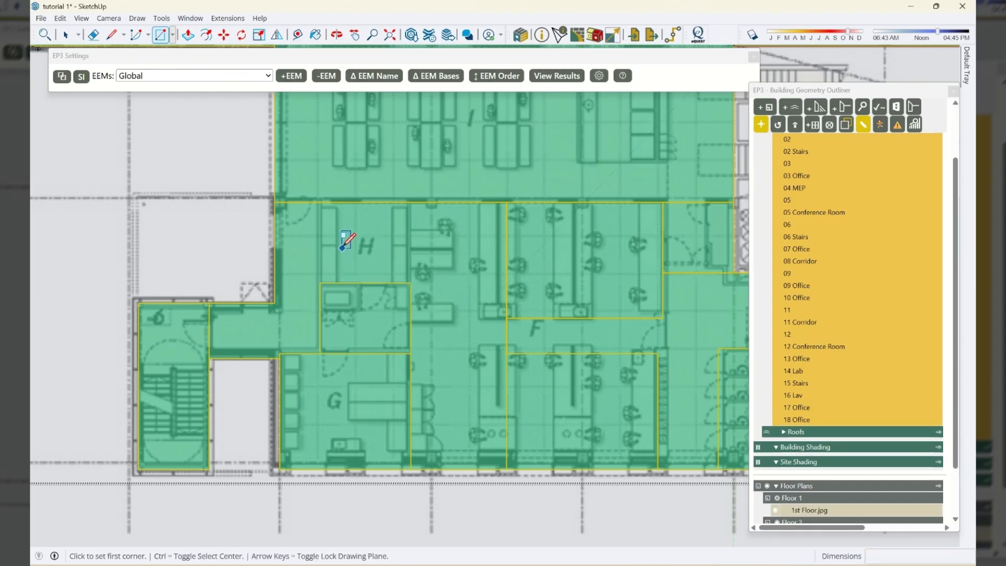
Step: Draw room H's west wall from the small room's upper corner to the upper wall, and start a rectangle at its opposite upper corner
key(l)
click(321, 284)
click(319, 202)
key(r)
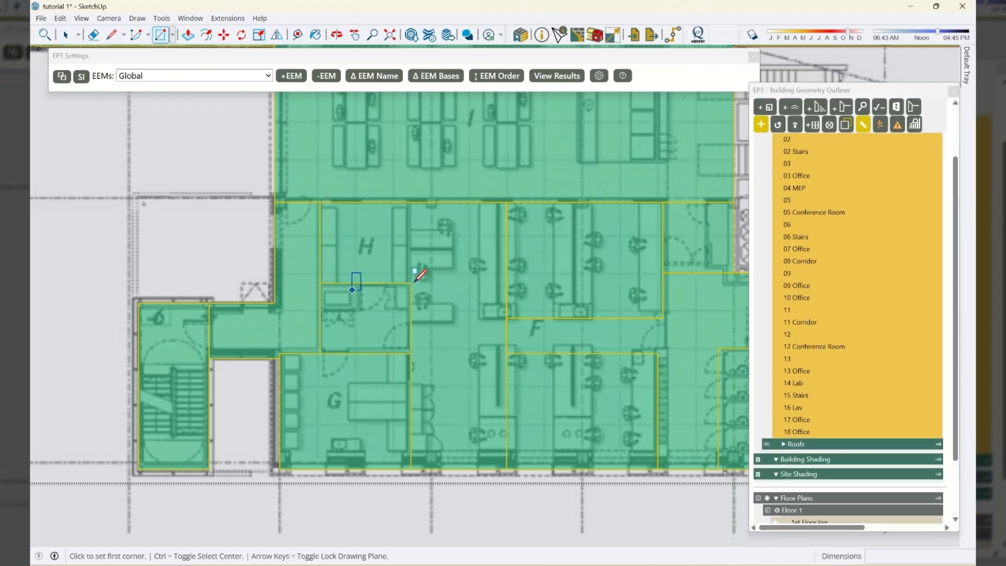
click(411, 283)
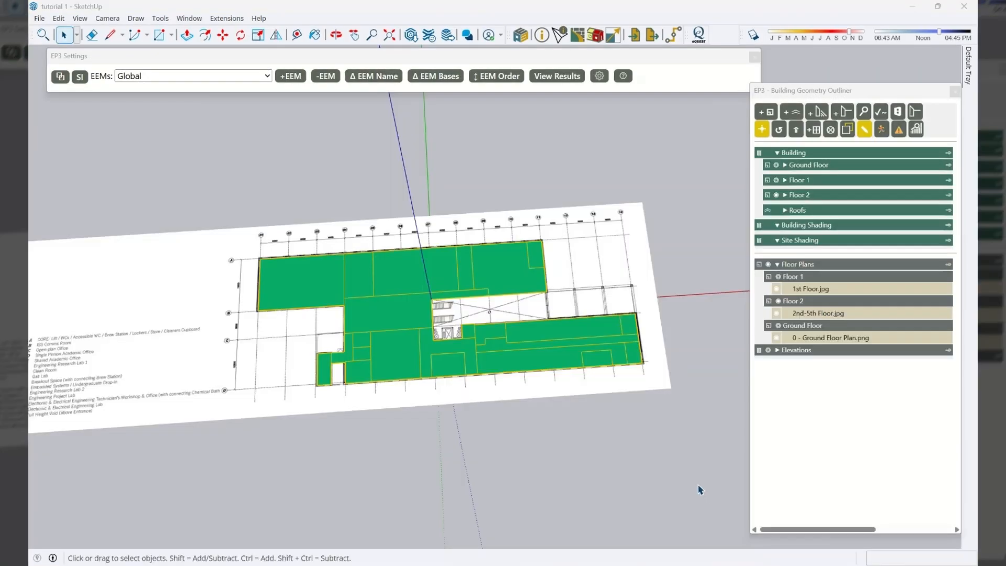
Step: Expand Floor 2 to review its list of named spaces, and collapse the Building branch
middle_drag(390, 276, 705, 235)
click(786, 195)
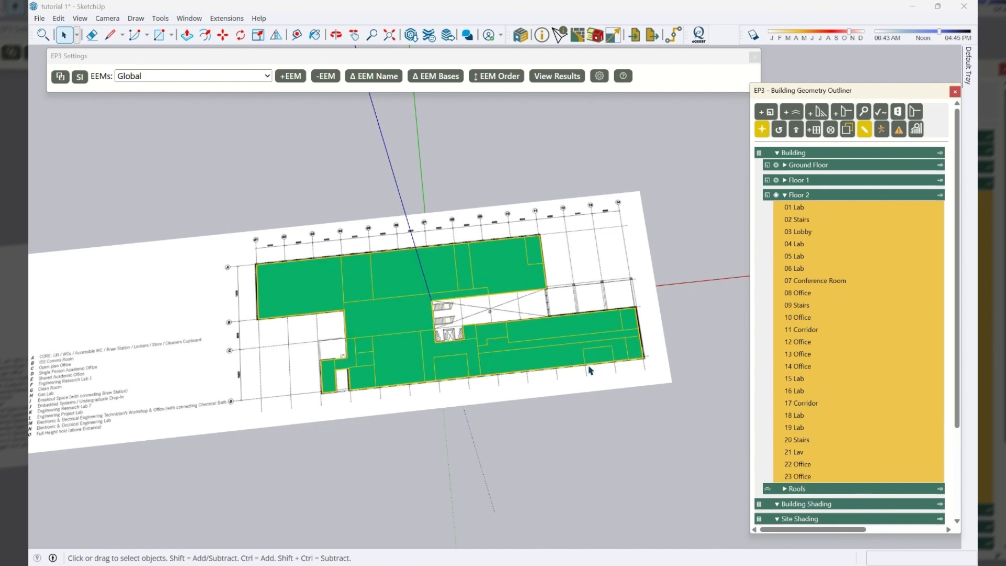
middle_drag(593, 376, 583, 367)
click(778, 153)
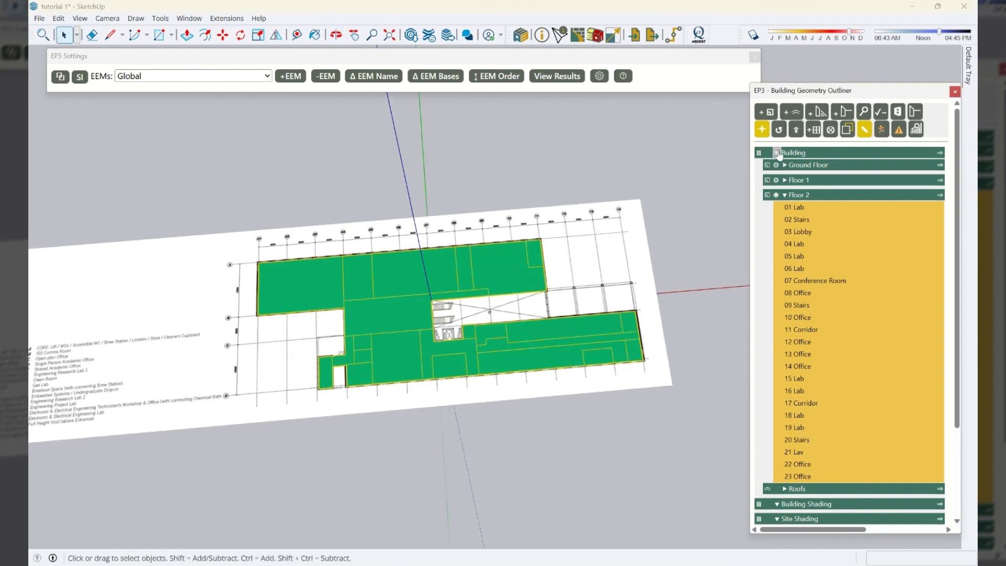
click(778, 153)
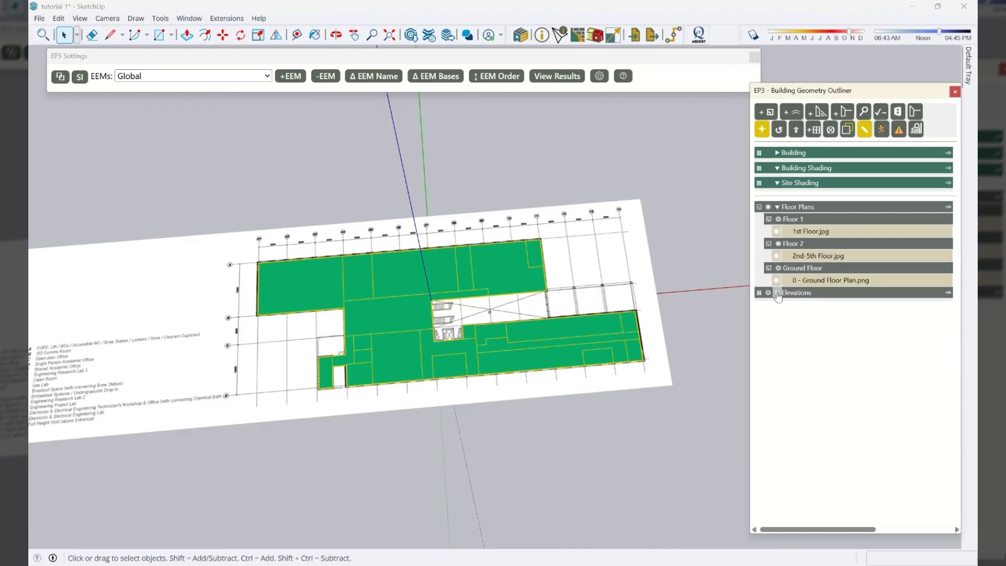
Step: Display the elevations and examine the South Elevation's floor labels in relation to the Floor 2 plan level
middle_drag(506, 459, 489, 246)
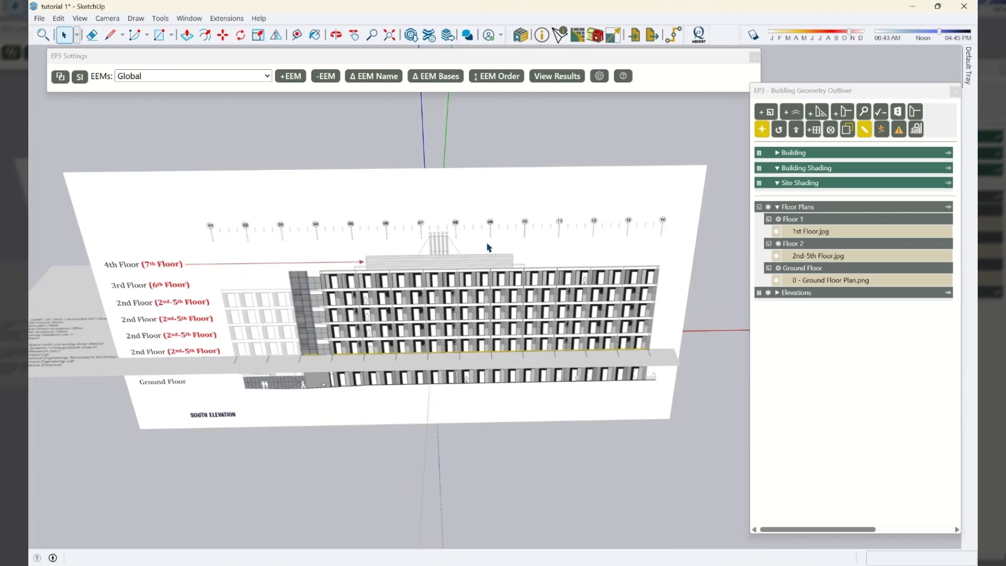
middle_drag(433, 360, 540, 233)
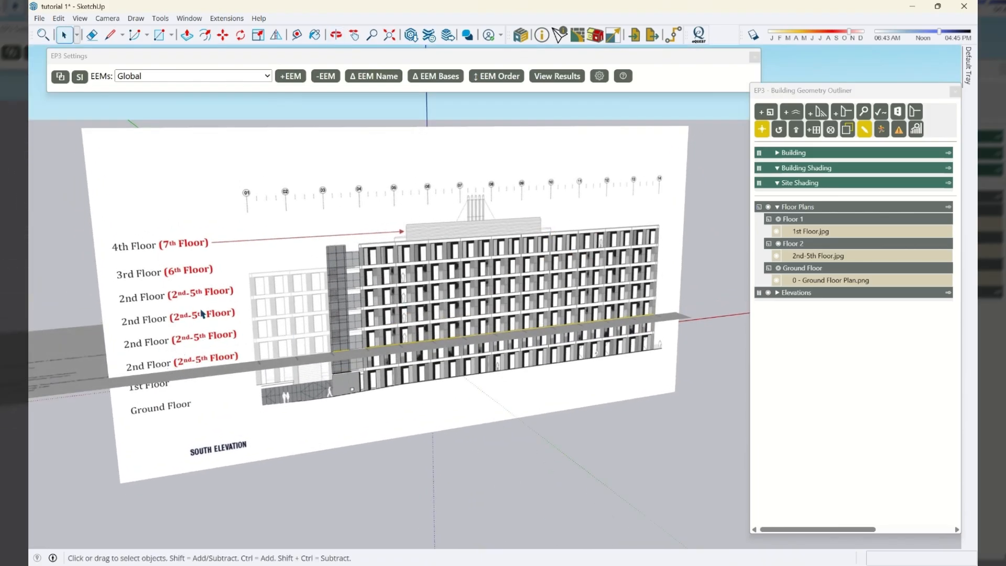
middle_drag(428, 278, 244, 298)
key(space)
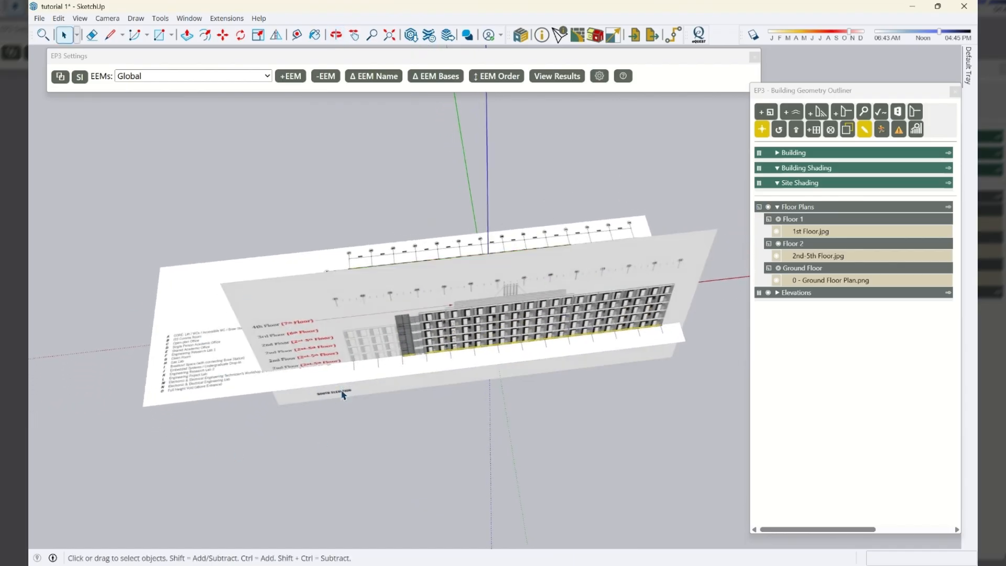
middle_drag(551, 361, 601, 214)
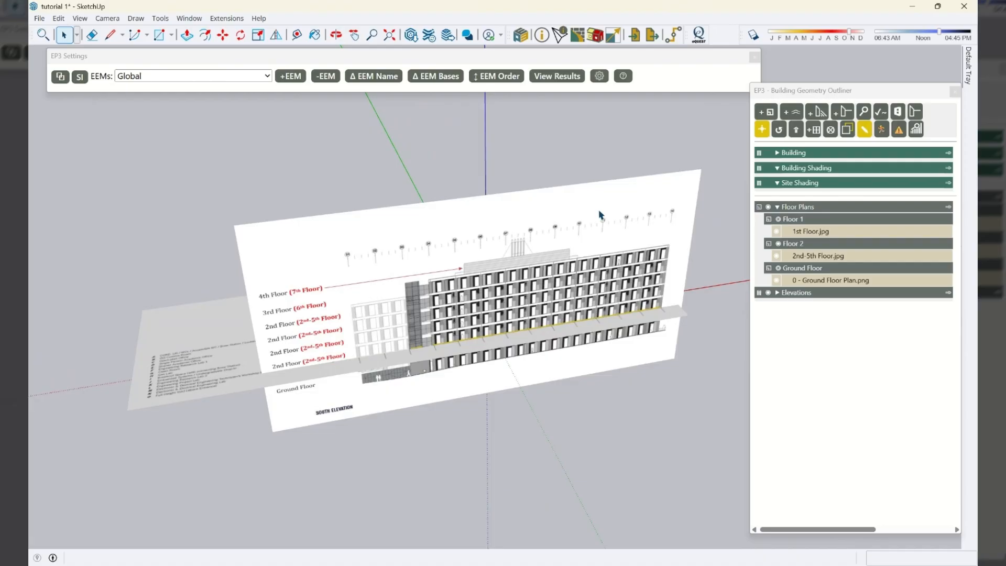
Step: Check the South Elevation's floor labels and measure the height of one storey on its facade above the Floor 2 plan
scroll(360, 356, up, 5)
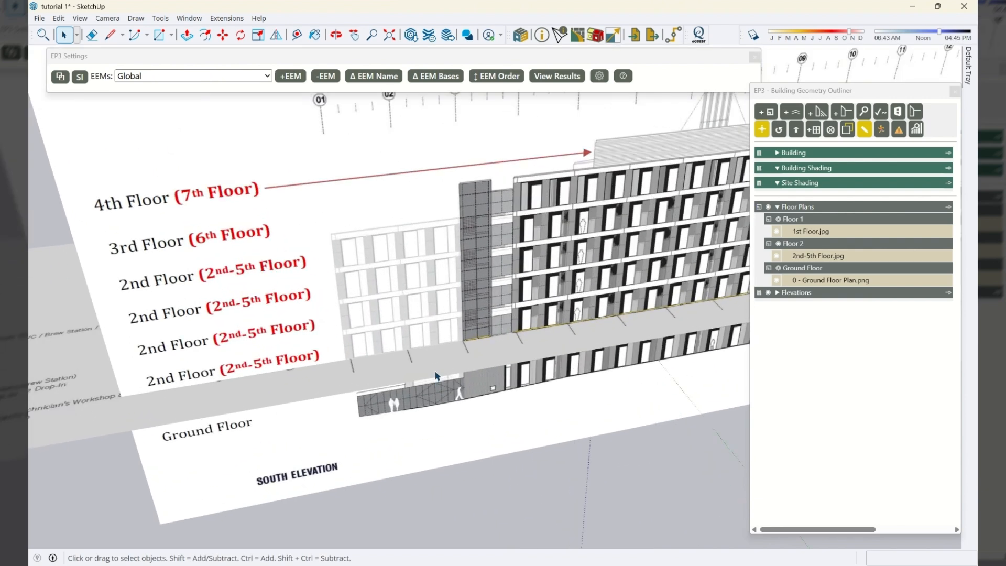
middle_drag(444, 323, 454, 269)
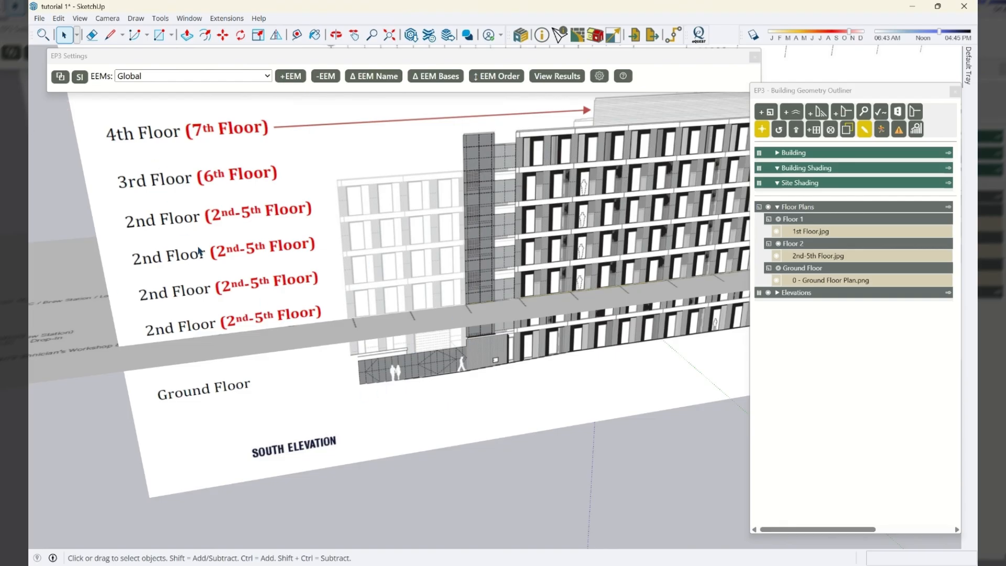
scroll(195, 246, down, 4)
middle_drag(539, 288, 361, 388)
mouse_move(677, 361)
middle_down()
mouse_move(294, 264)
mouse_move(307, 301)
mouse_move(555, 328)
mouse_move(690, 292)
mouse_move(496, 312)
mouse_move(361, 292)
mouse_move(77, 218)
mouse_move(519, 288)
mouse_move(478, 293)
mouse_move(489, 309)
mouse_move(580, 313)
mouse_move(461, 347)
middle_up()
scroll(495, 312, up, 5)
key(t)
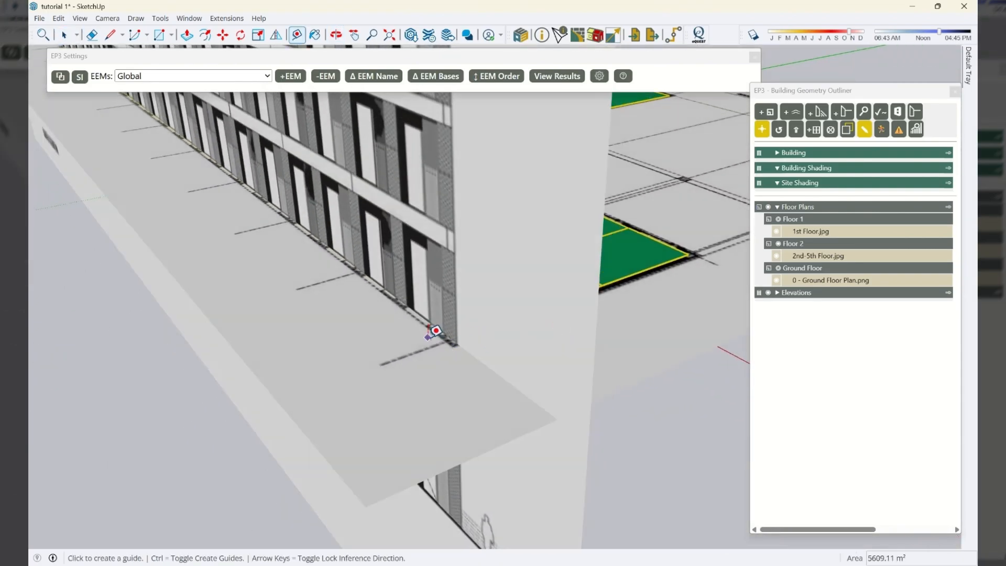
click(421, 327)
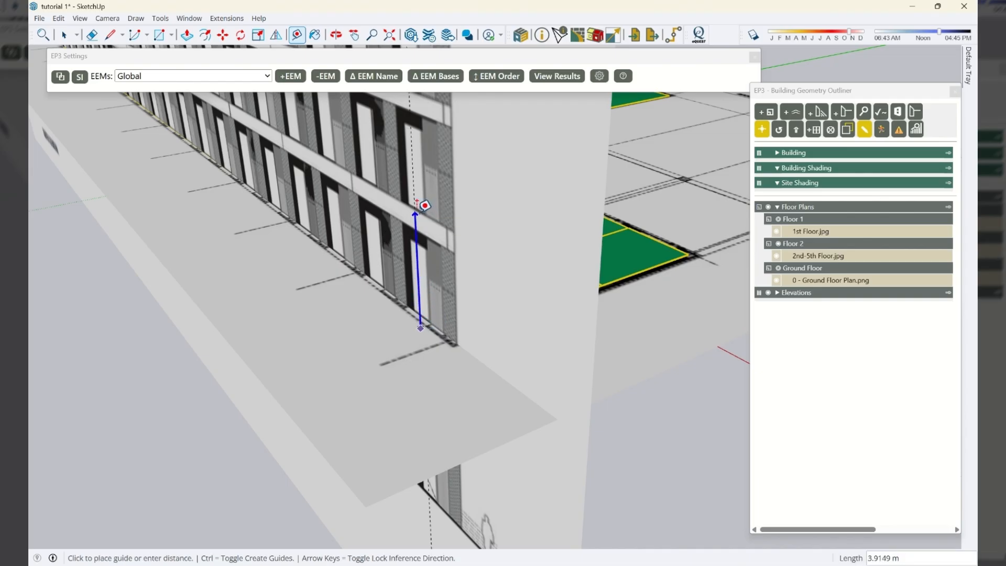
scroll(428, 205, up, 5)
key(space)
scroll(382, 408, down, 3)
key(t)
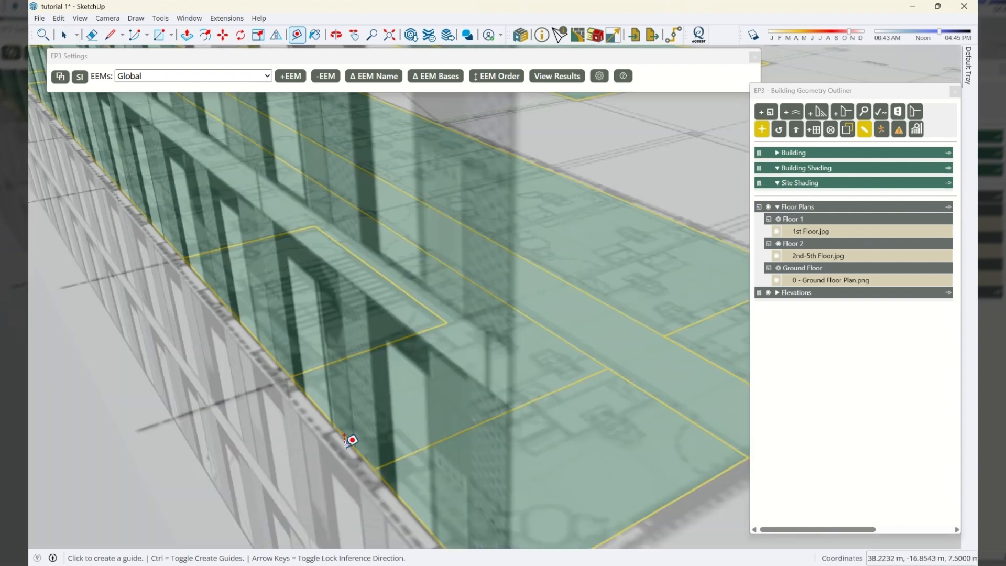
click(374, 469)
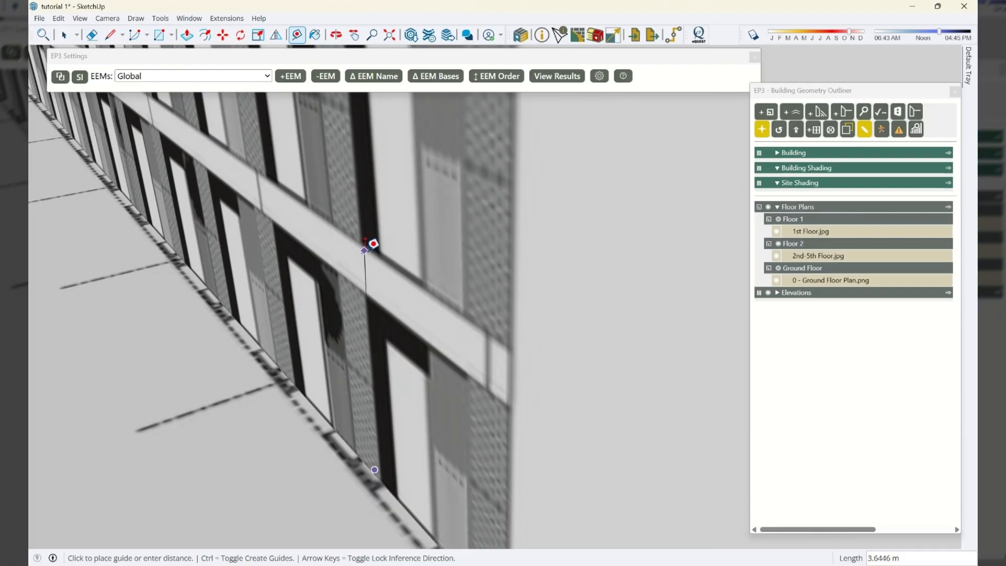
key(space)
Step: Hide the elevations so that the Floor 2 spaces are shown with their floor plan only
scroll(350, 313, down, 5)
middle_drag(502, 342, 562, 401)
click(769, 292)
scroll(487, 458, down, 3)
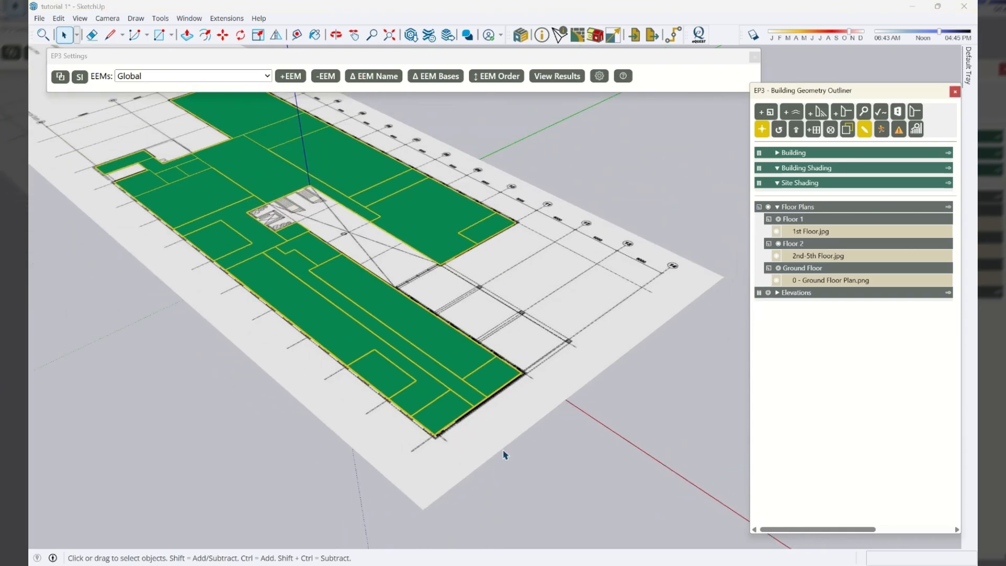
Step: Expand the Building branch, select Floor 2 and copy it 3.7 m straight up along the blue axis
click(777, 153)
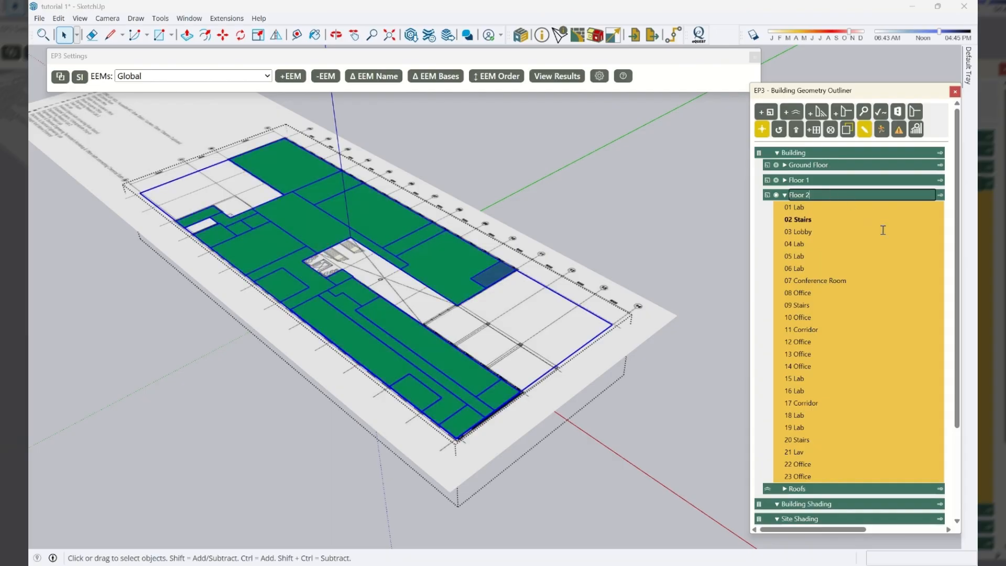
middle_drag(537, 372, 498, 348)
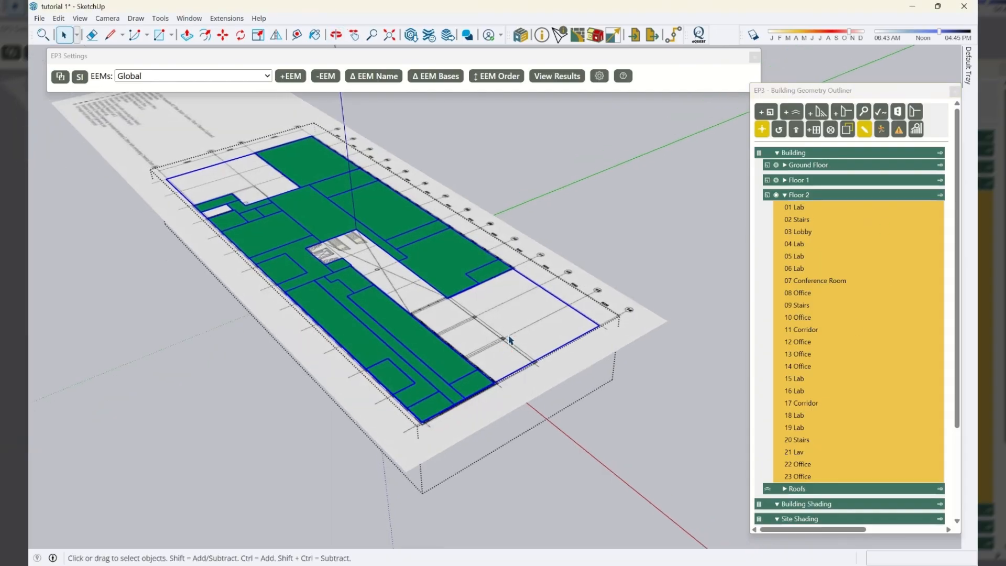
key(m)
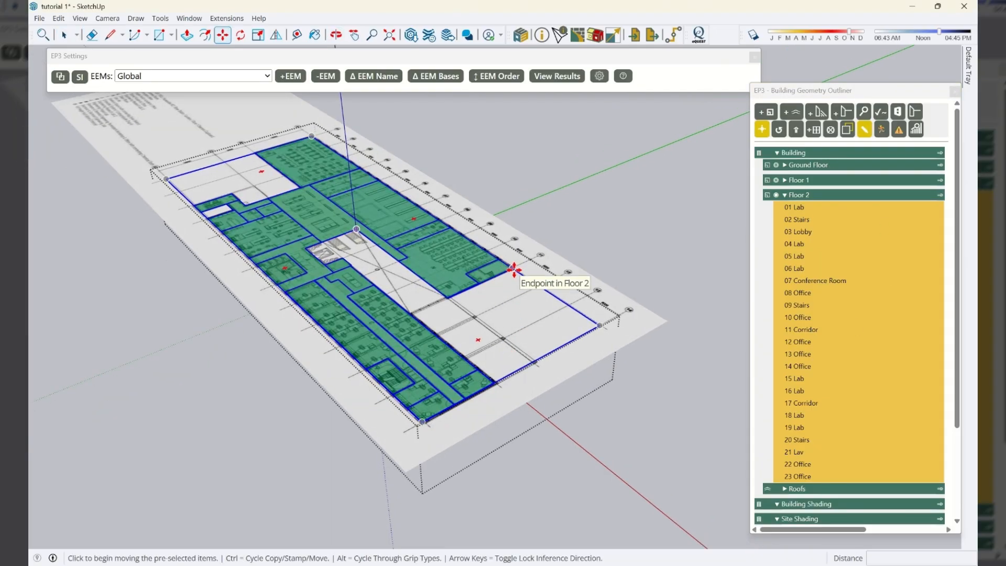
click(508, 268)
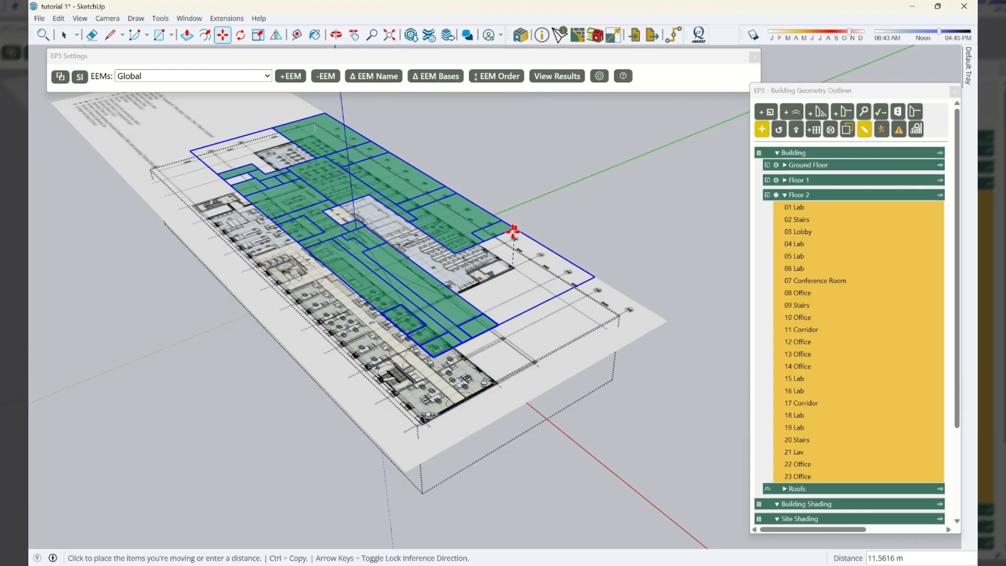
key(ctrl)
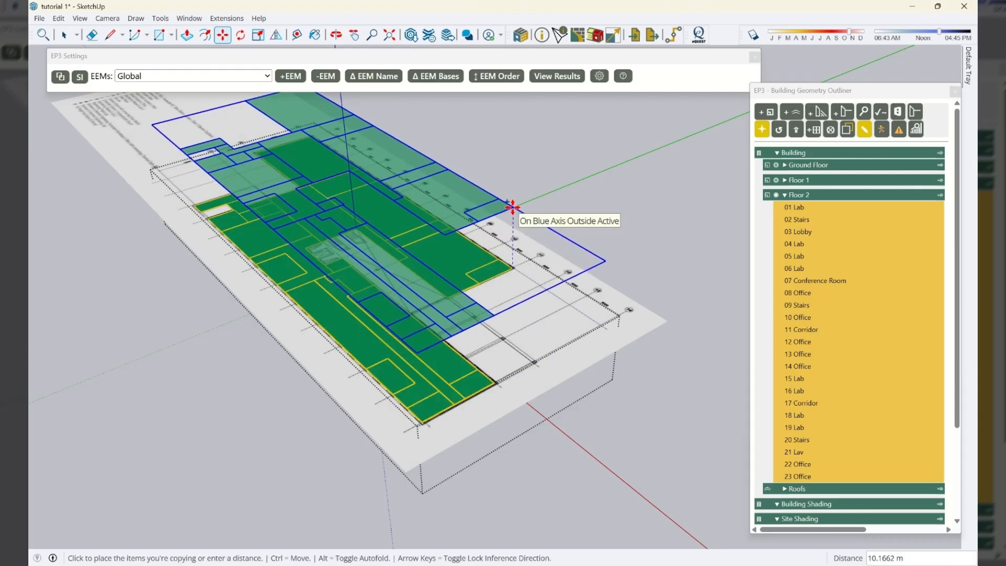
text(3)
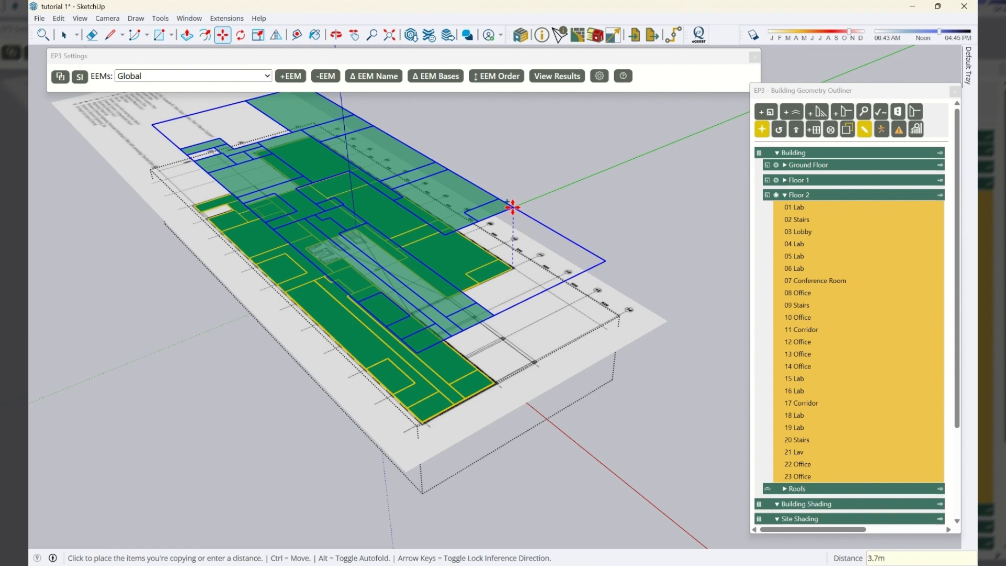
text(.7m)
key(Return)
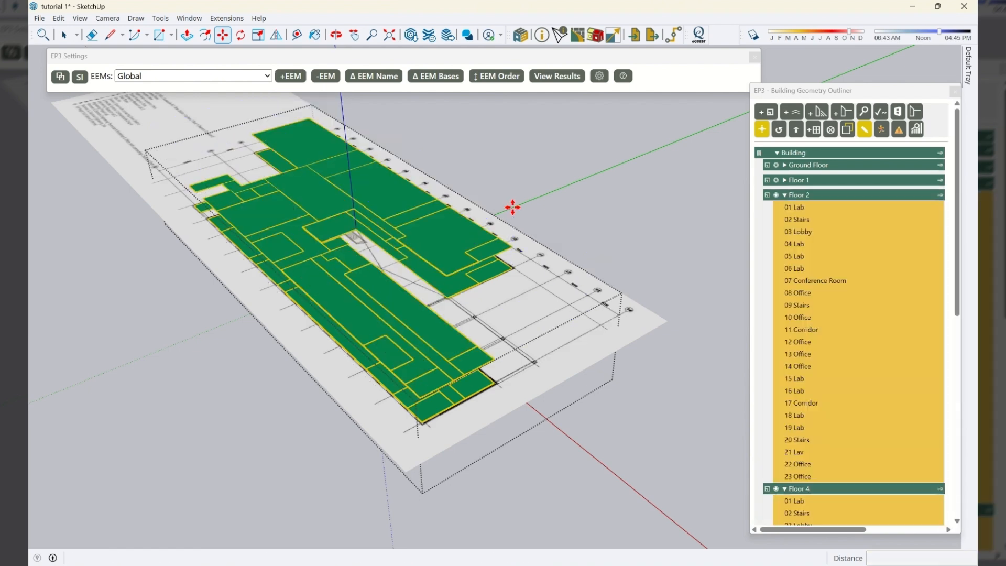
Step: Rename the copied floor above Floor 2 as Floor 3 in the building outline
scroll(833, 283, down, 6)
click(835, 267)
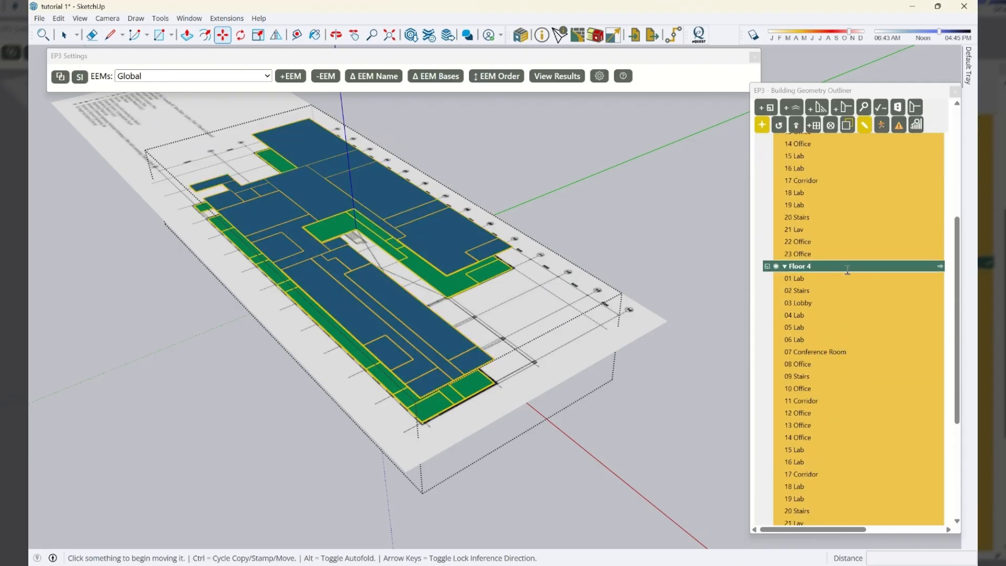
click(827, 267)
scroll(822, 239, up, 6)
click(820, 183)
click(820, 184)
scroll(838, 315, down, 3)
click(839, 377)
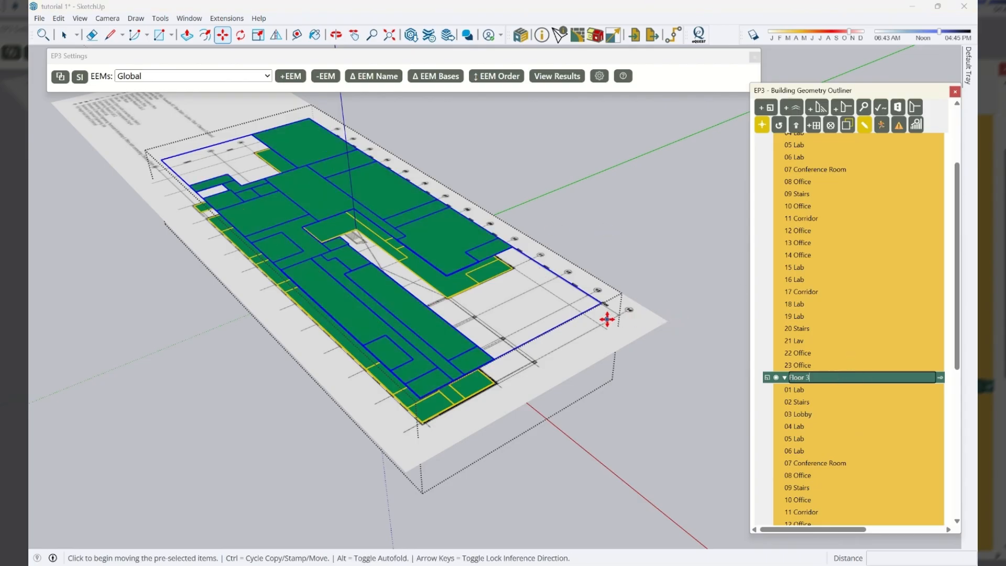
Step: Copy Floor 3 up by one storey of 3.7 m, using the matching corners of Floor 2 and Floor 3 as reference points
key(Escape)
middle_drag(524, 262, 489, 287)
key(space)
click(498, 282)
click(487, 247)
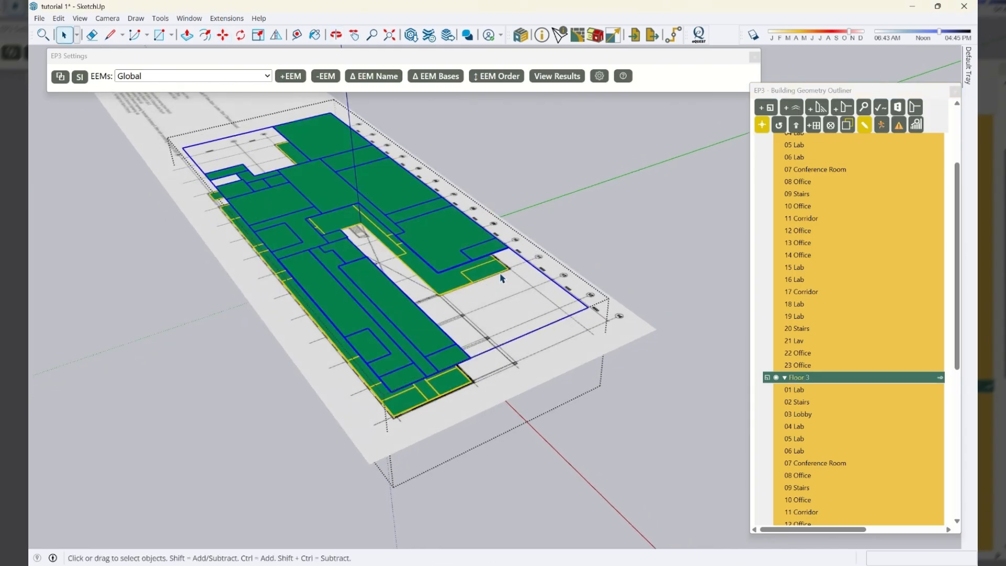
key(m)
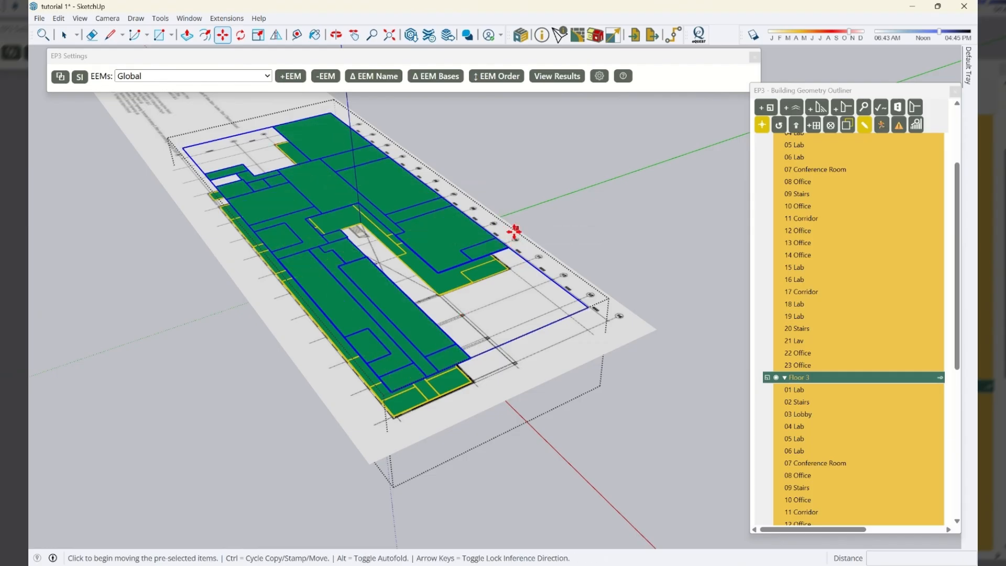
click(518, 260)
key(ctrl)
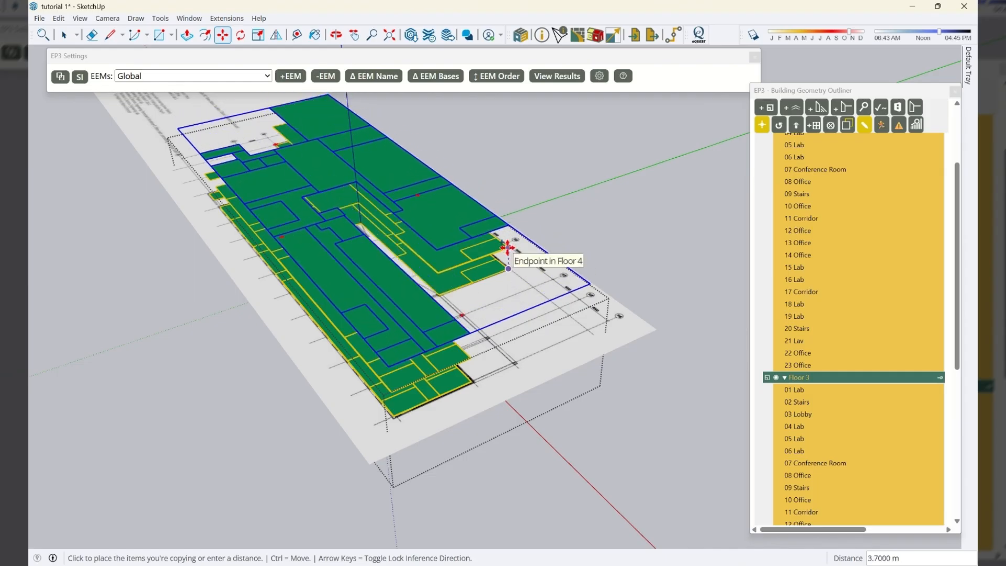
scroll(507, 246, up, 6)
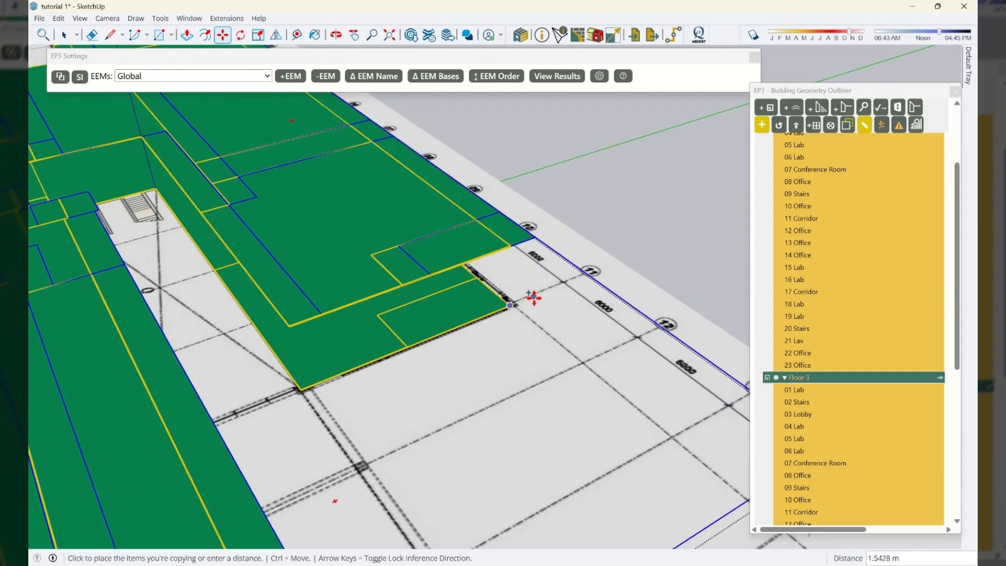
click(510, 246)
scroll(519, 283, down, 5)
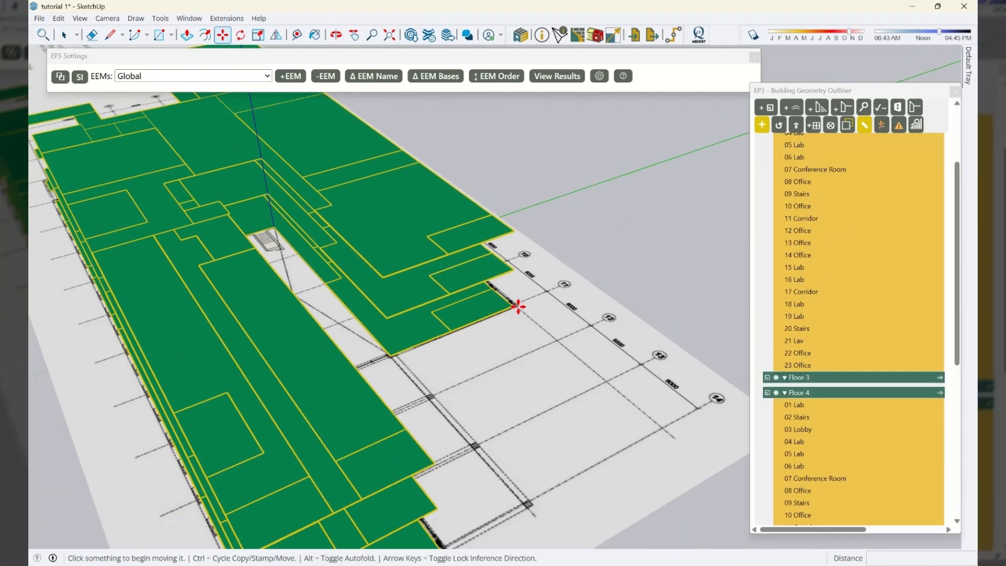
Step: Collapse Floor 2's space list and copy Floor 4 straight up by 3.7 m, snapping between matching floor corners
scroll(849, 388, up, 3)
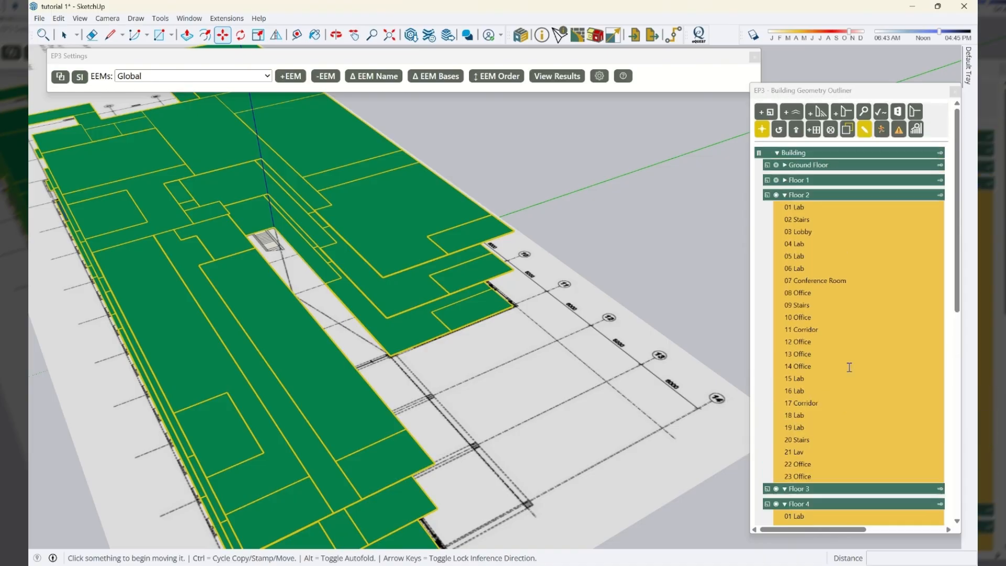
click(784, 195)
click(821, 224)
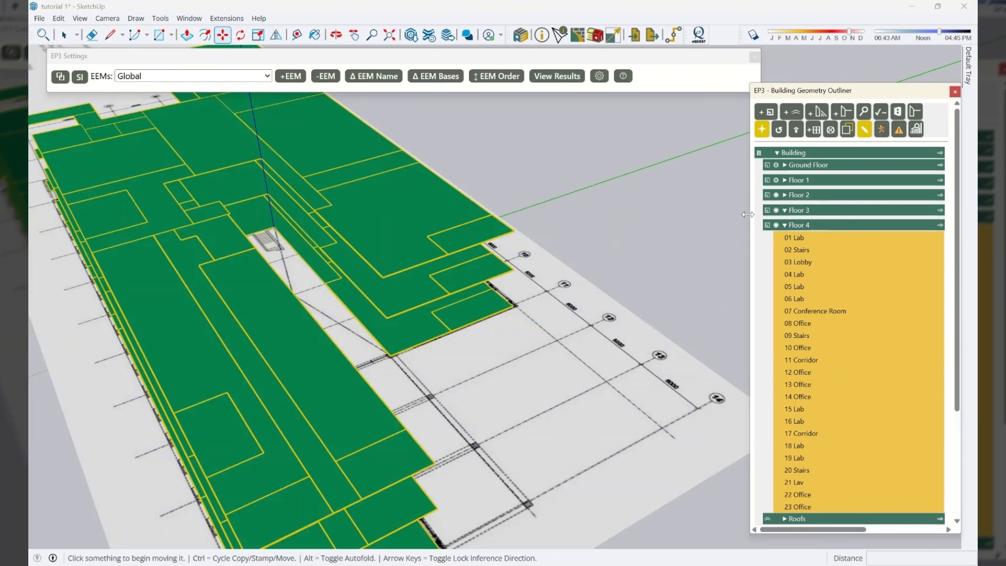
click(842, 227)
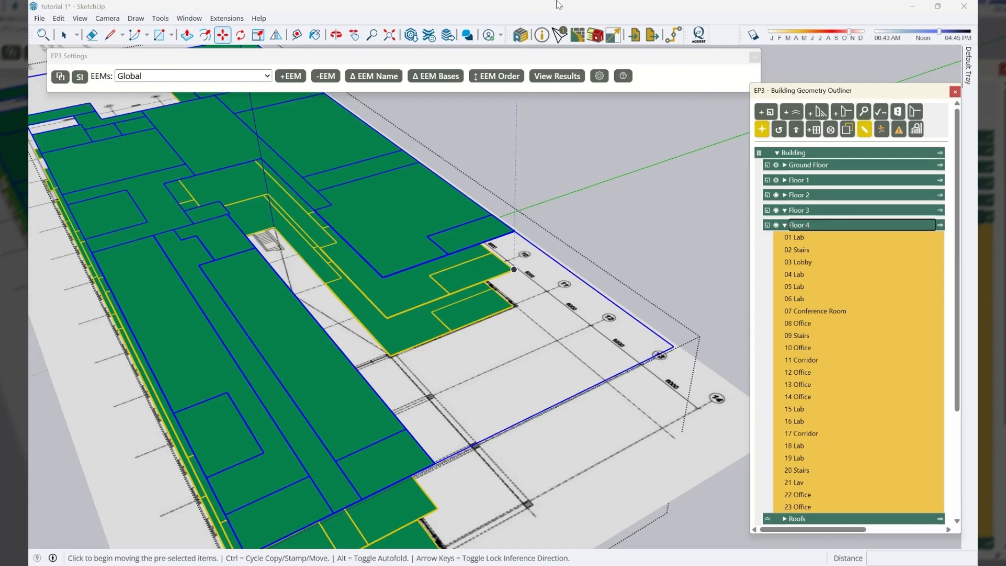
click(514, 270)
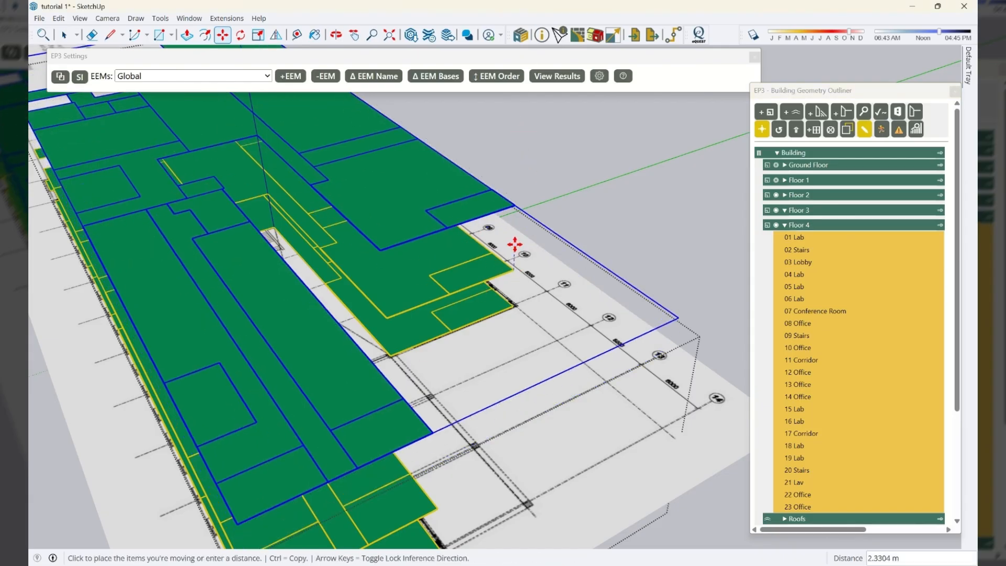
key(ctrl)
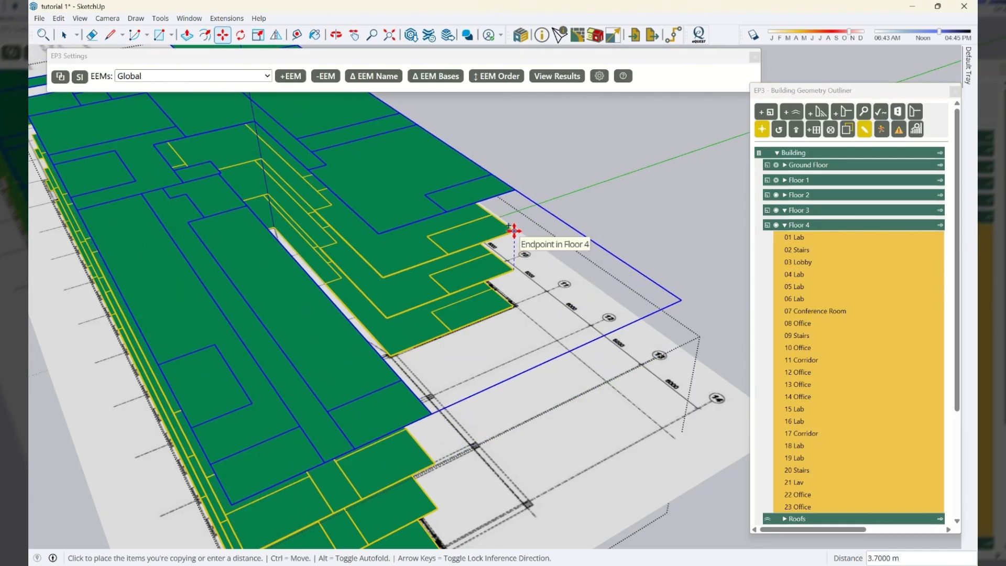
click(513, 231)
Step: Copy Floor 5 straight up by 3.7 m, snapping between the matching corners of the floors below
scroll(856, 319, down, 5)
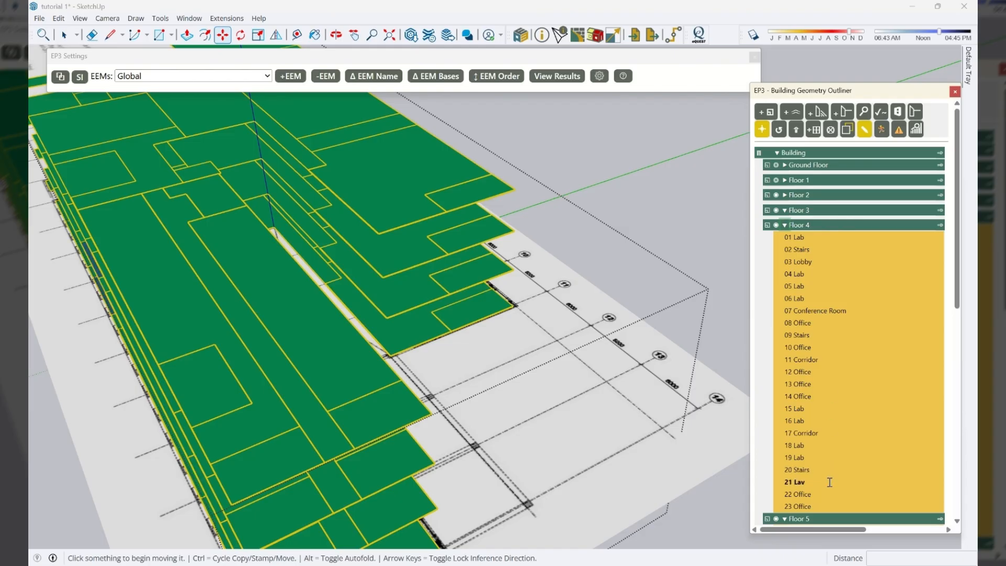
click(828, 518)
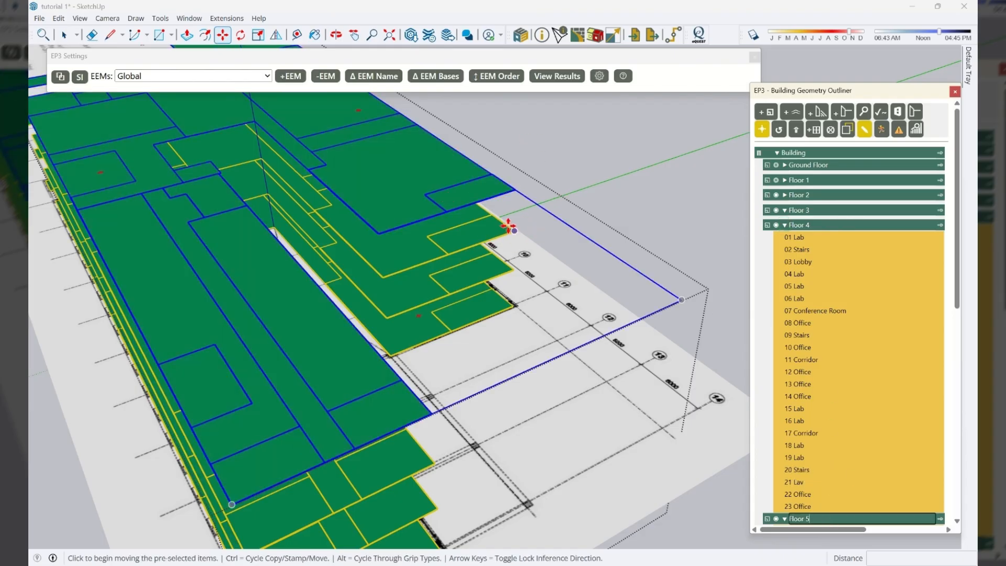
click(513, 228)
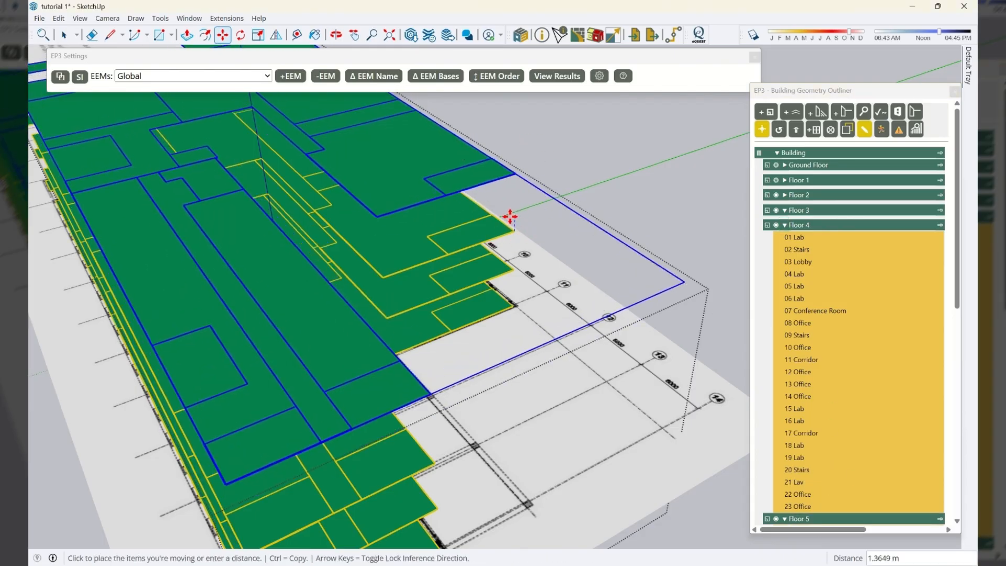
key(ctrl)
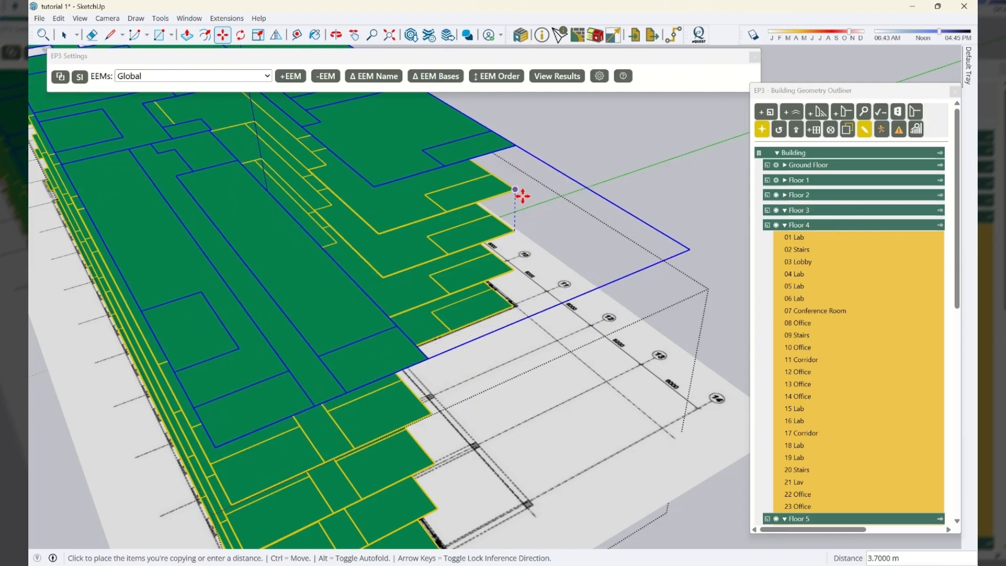
click(516, 193)
Step: Collapse the space lists of Floors 4, 5 and 6, and save the model
click(785, 225)
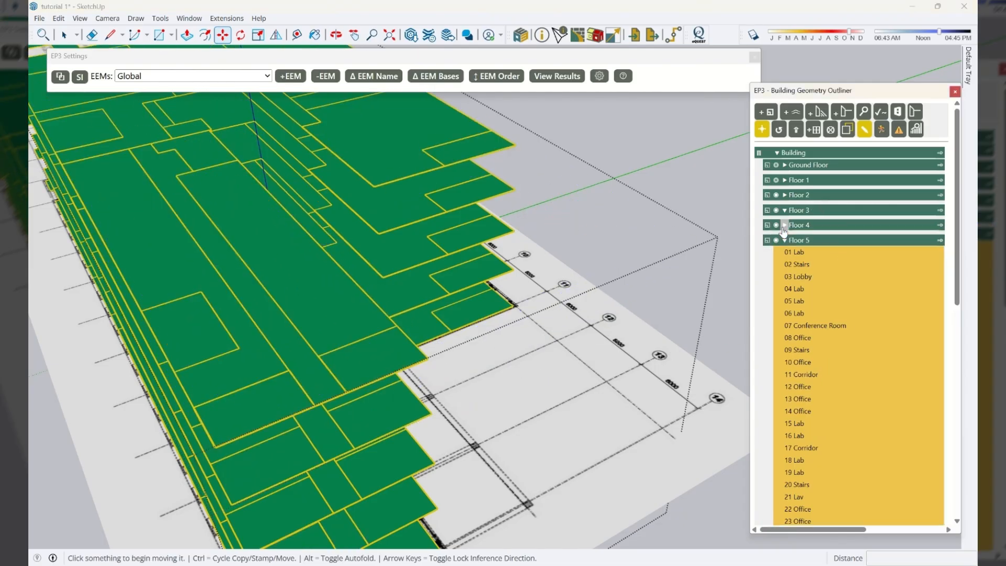
click(785, 240)
click(795, 257)
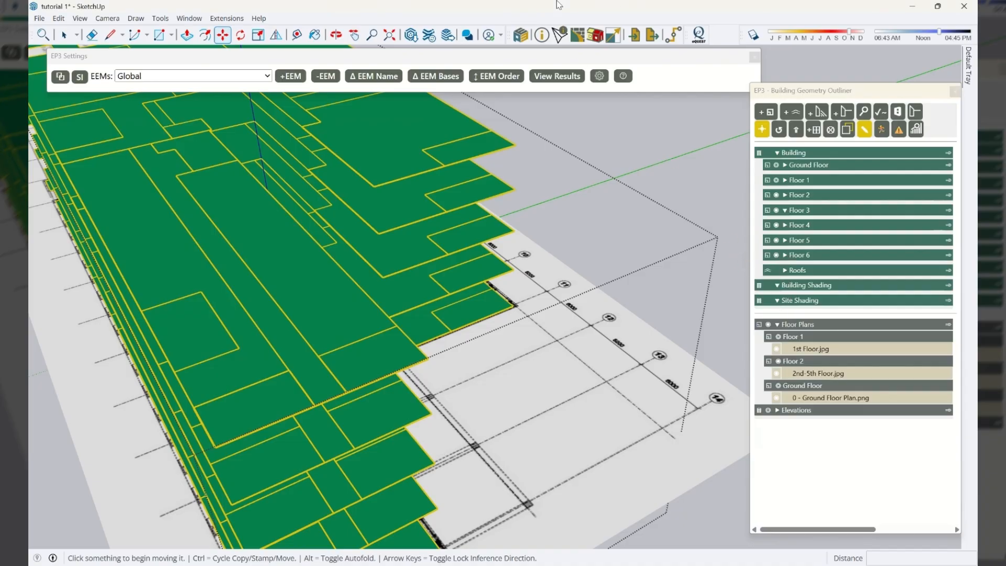
key(space)
scroll(545, 394, down, 2)
scroll(545, 393, down, 3)
key(ctrl+s)
Step: Display the elevations and compare the stacked floor copies with the storey levels on the South Elevation
middle_drag(237, 347, 204, 269)
scroll(205, 269, down, 1)
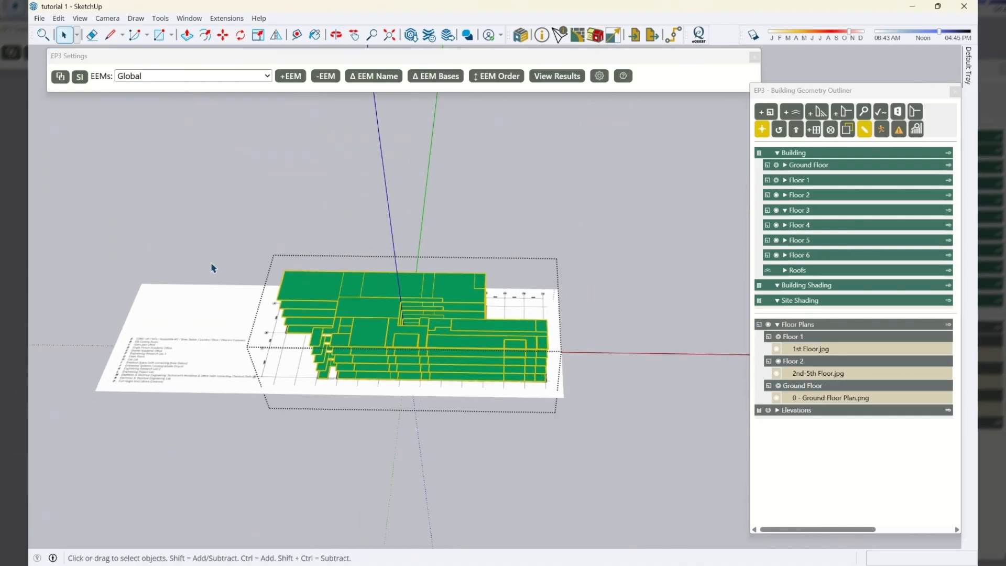
click(769, 409)
middle_drag(427, 362, 336, 324)
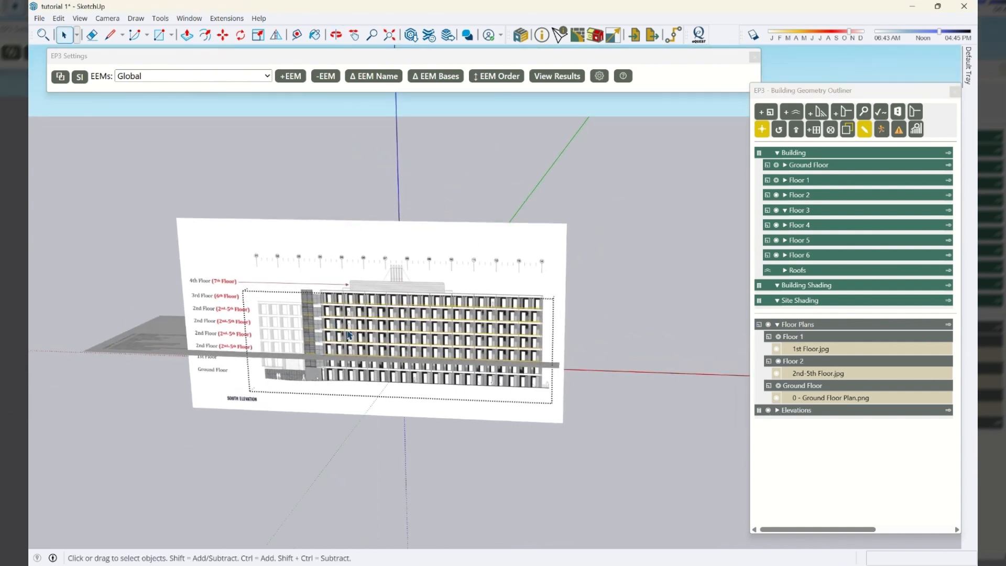
middle_drag(574, 335, 503, 320)
middle_drag(440, 337, 220, 386)
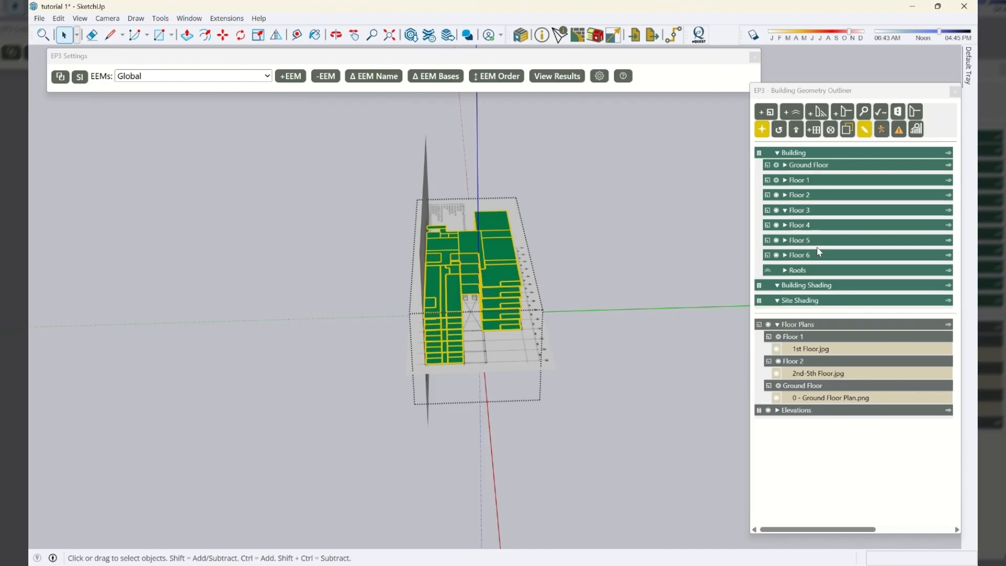
Step: Examine from the front and the side how Floors 4 to 6 line up with the storey lines on the South Elevation
middle_drag(388, 315, 839, 387)
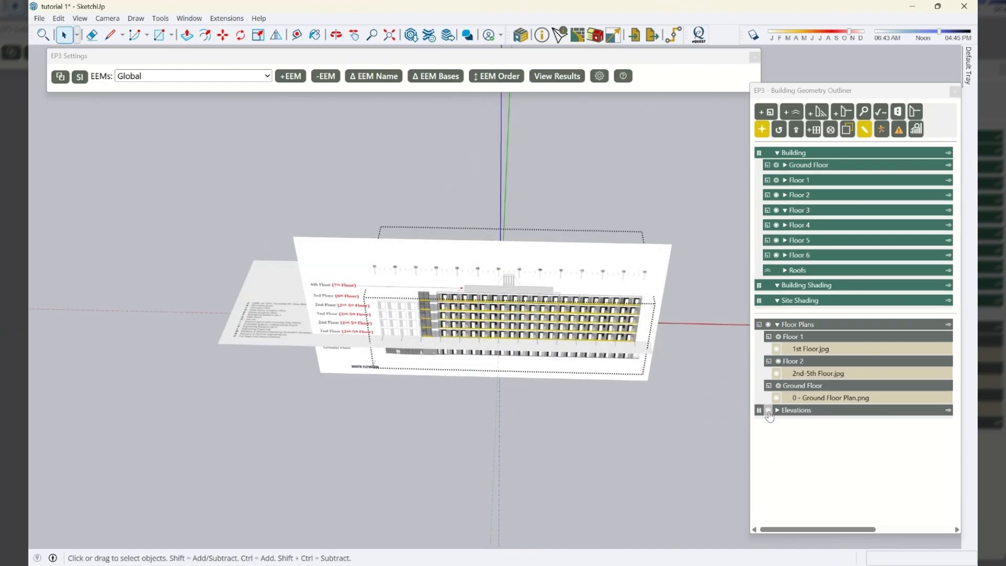
middle_drag(637, 330, 666, 285)
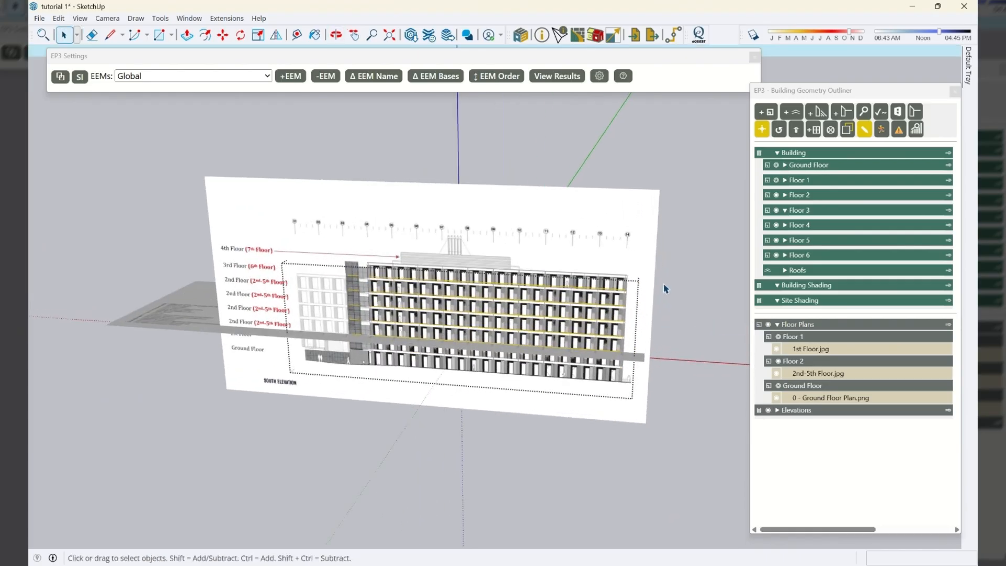
scroll(605, 322, up, 5)
scroll(614, 341, down, 3)
middle_drag(691, 325, 577, 272)
scroll(482, 271, up, 3)
scroll(475, 291, down, 2)
middle_drag(475, 294, 449, 237)
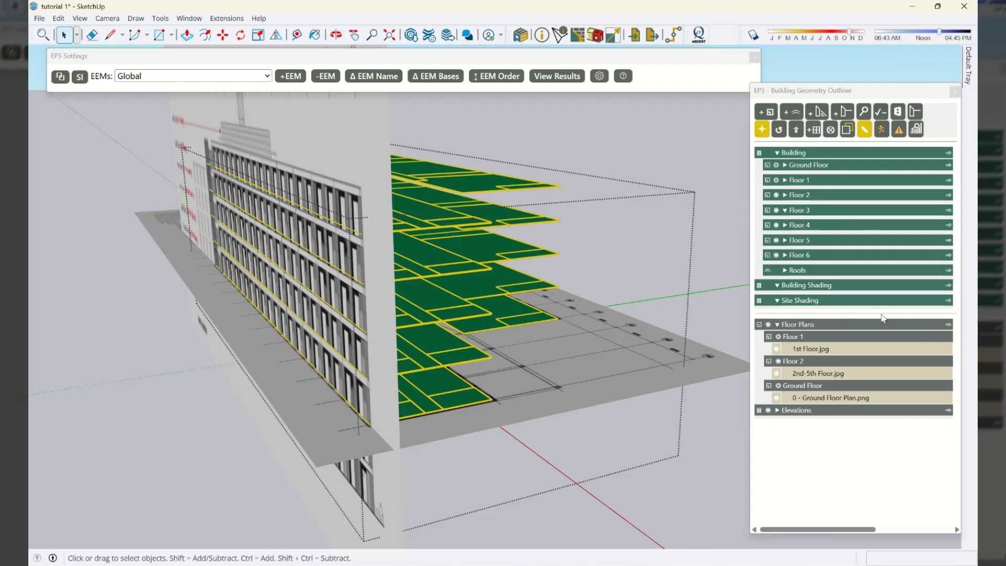
Step: Move Floor 6 straight down by 0.2 m along the blue axis from its outer corner
double_click(800, 256)
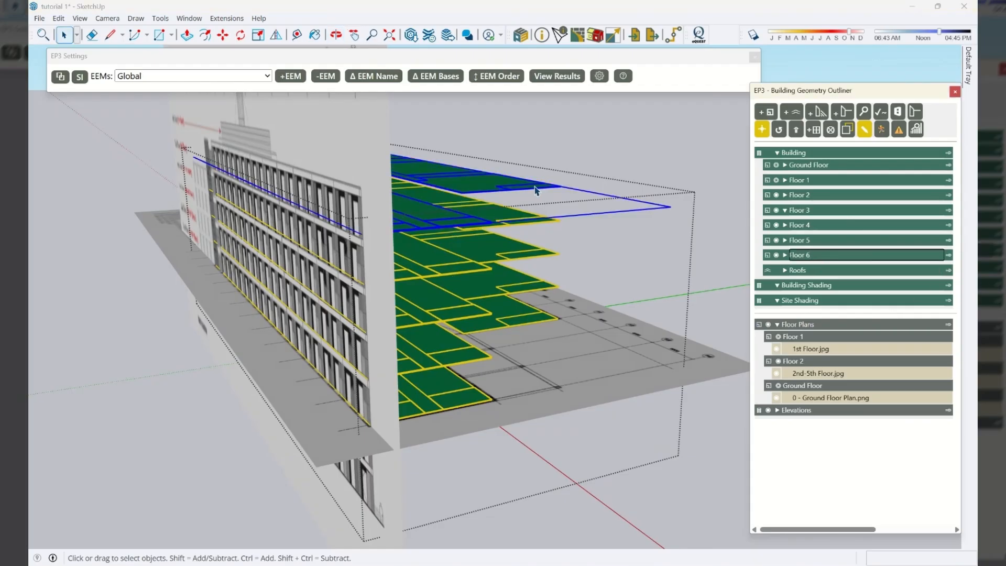
click(557, 195)
key(m)
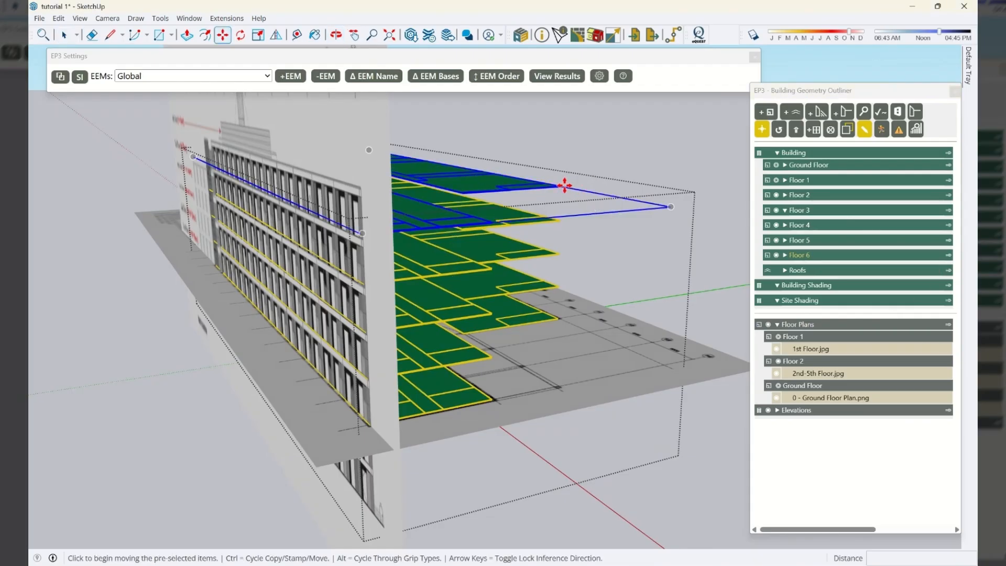
click(557, 190)
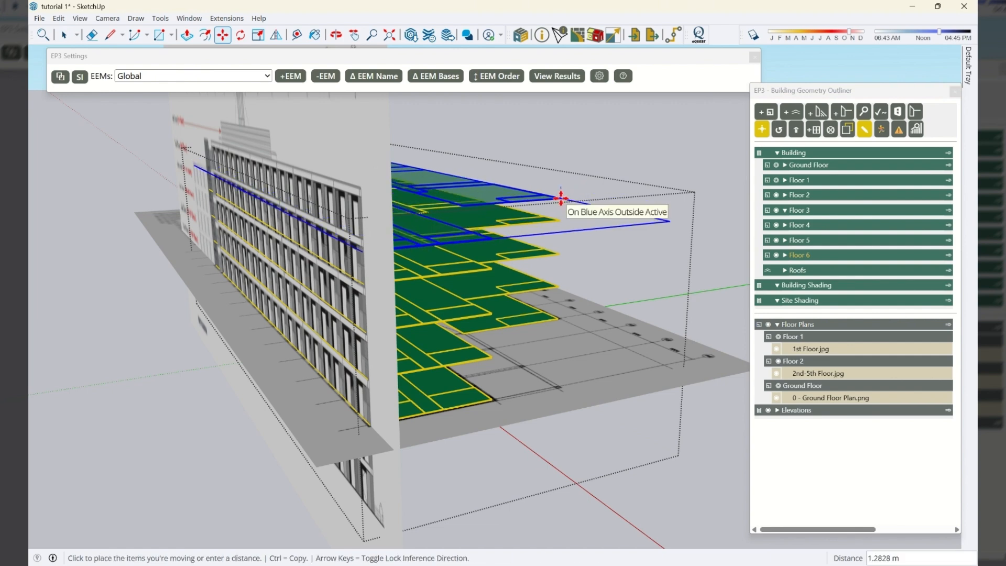
text(0.2)
key(Return)
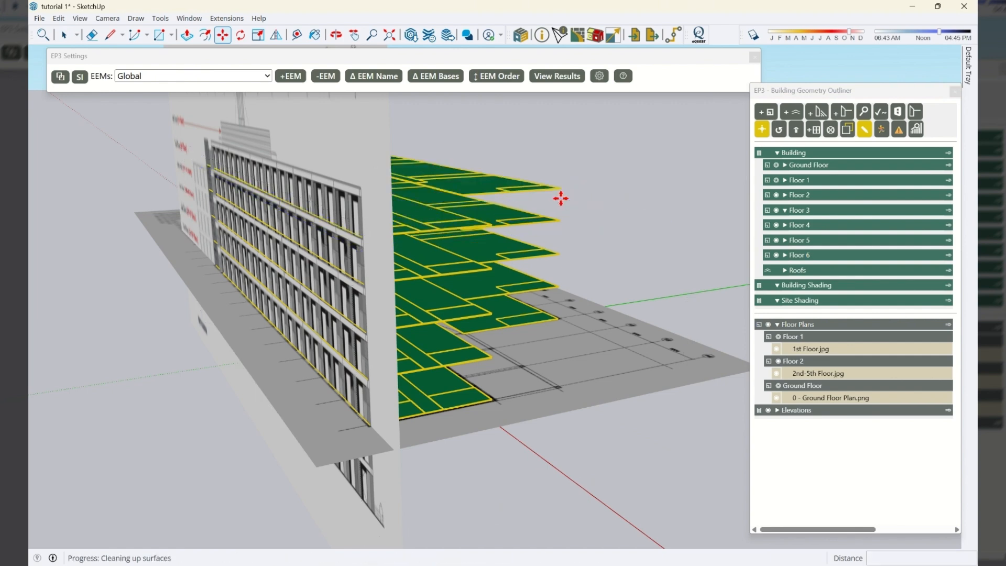
scroll(370, 310, up, 2)
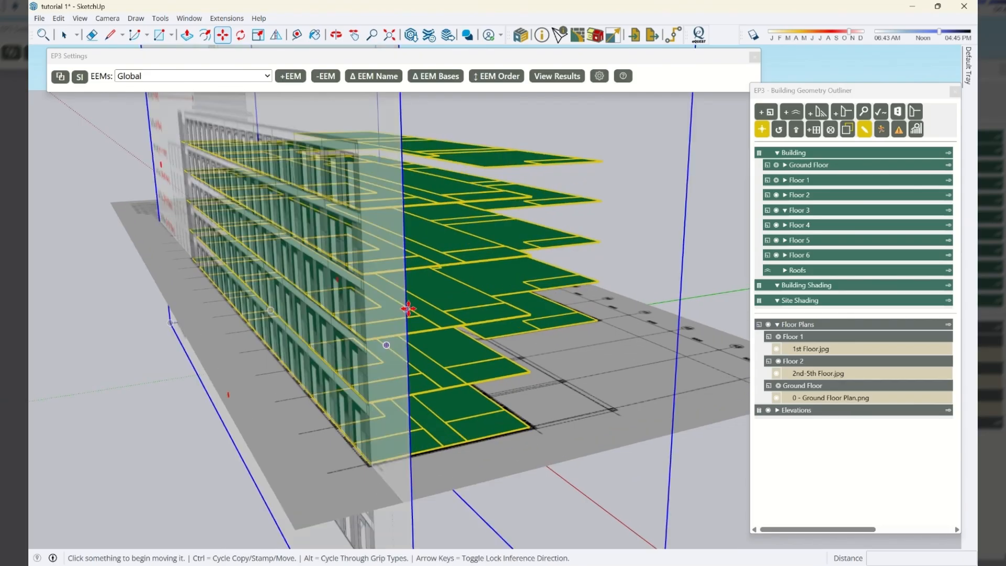
key(space)
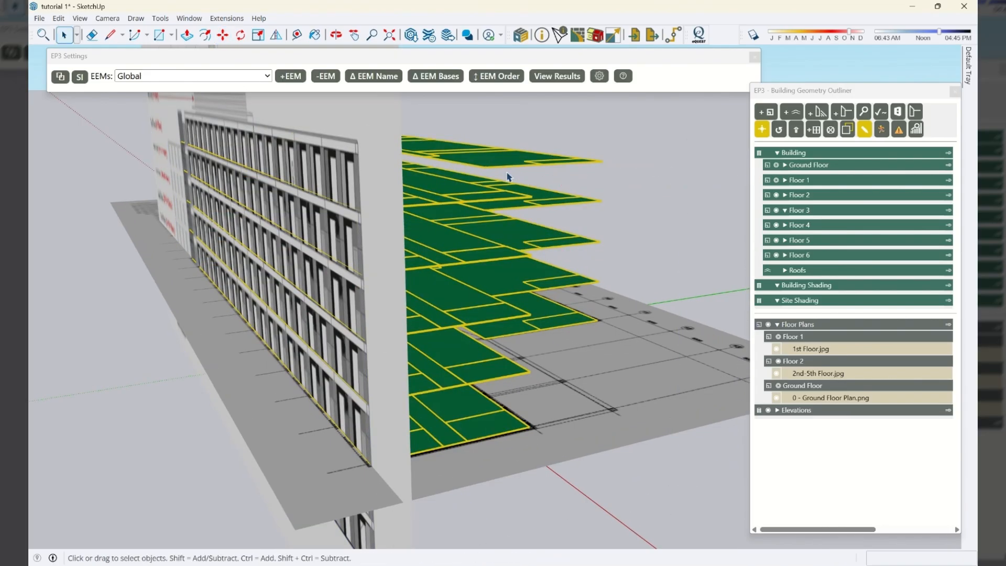
Step: Lower Floor 6 slightly further along the blue axis from the same outer corner
click(515, 169)
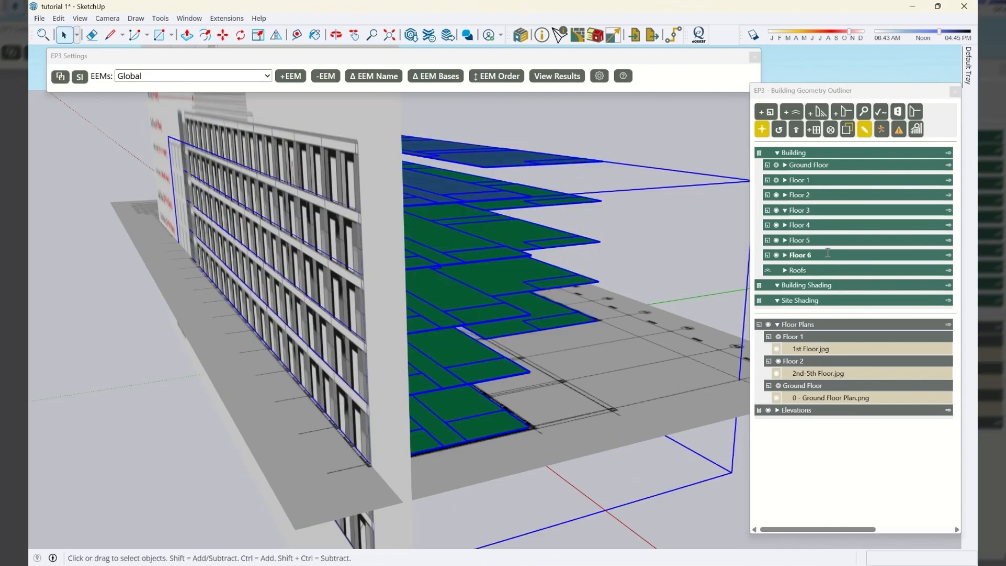
key(m)
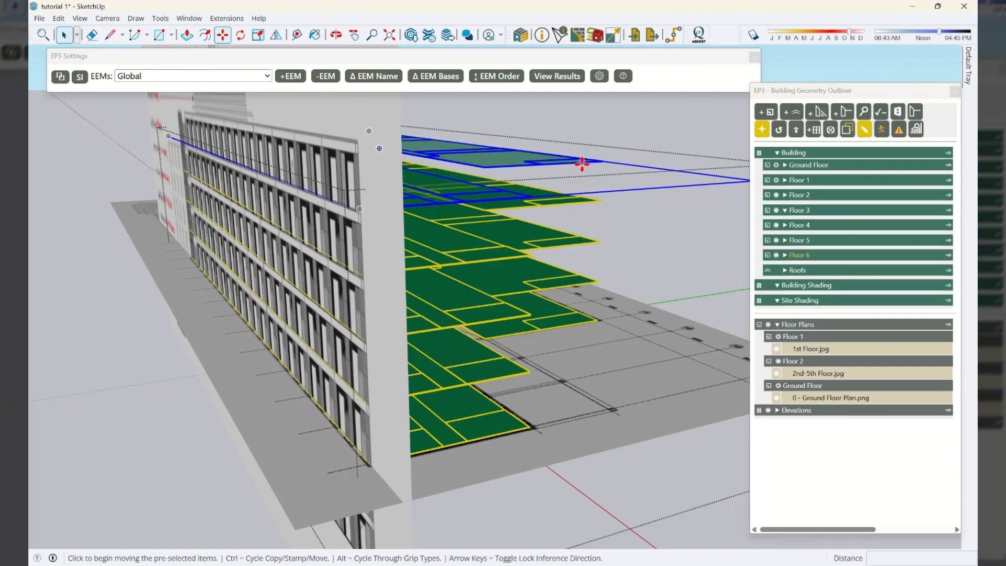
click(600, 161)
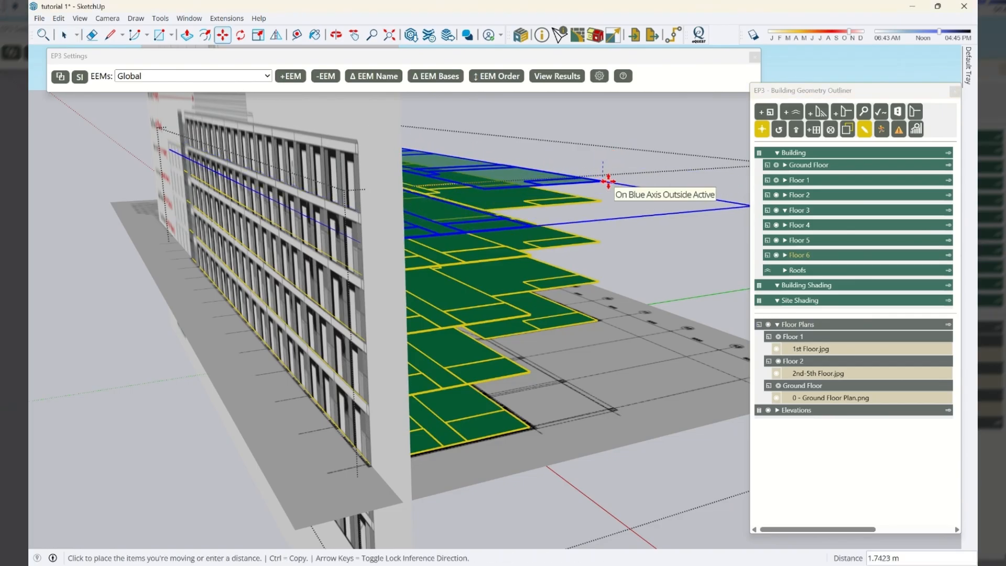
click(608, 181)
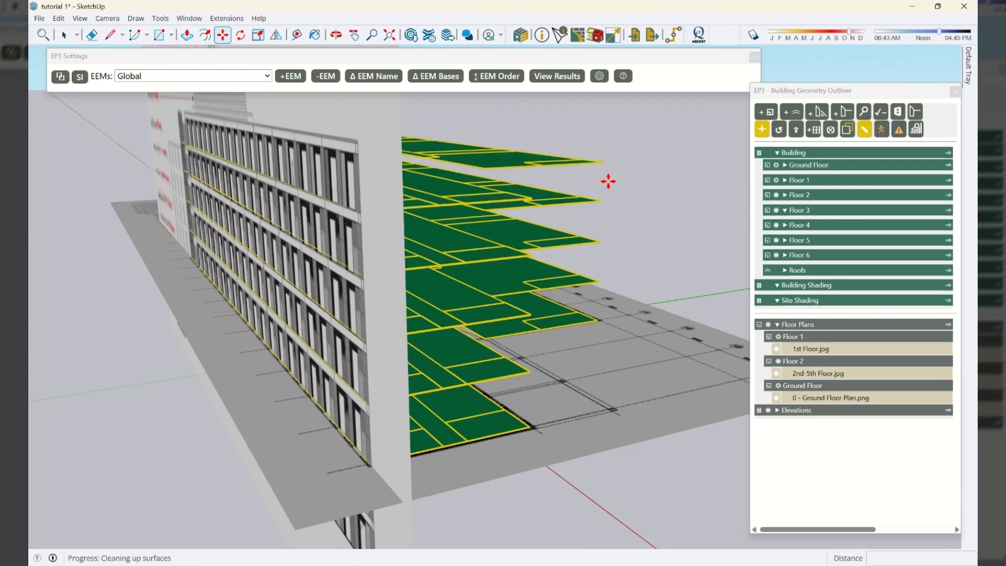
key(space)
Step: Move Floor 5 straight down by 0.3 m along the blue axis from its outer corner
click(557, 207)
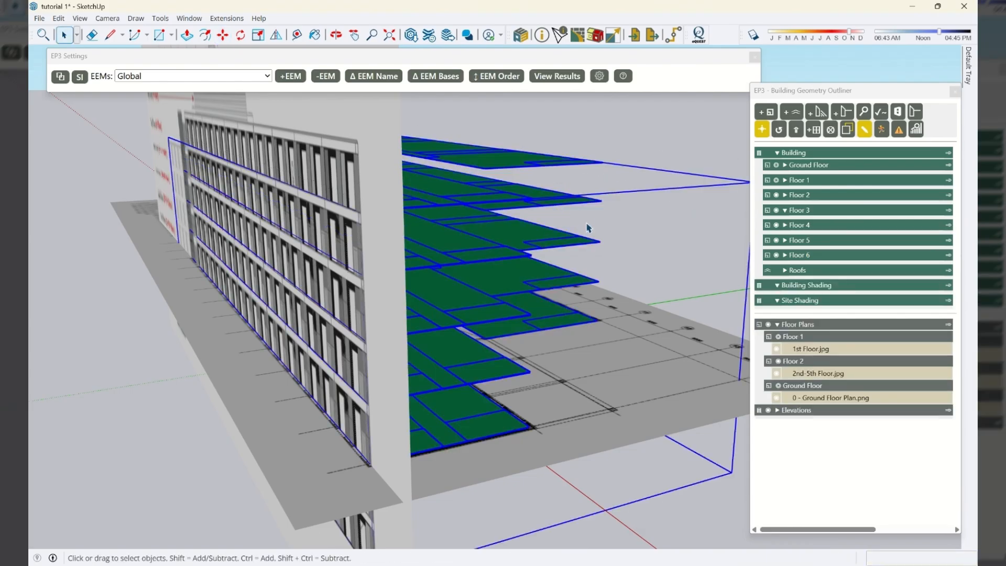
double_click(799, 240)
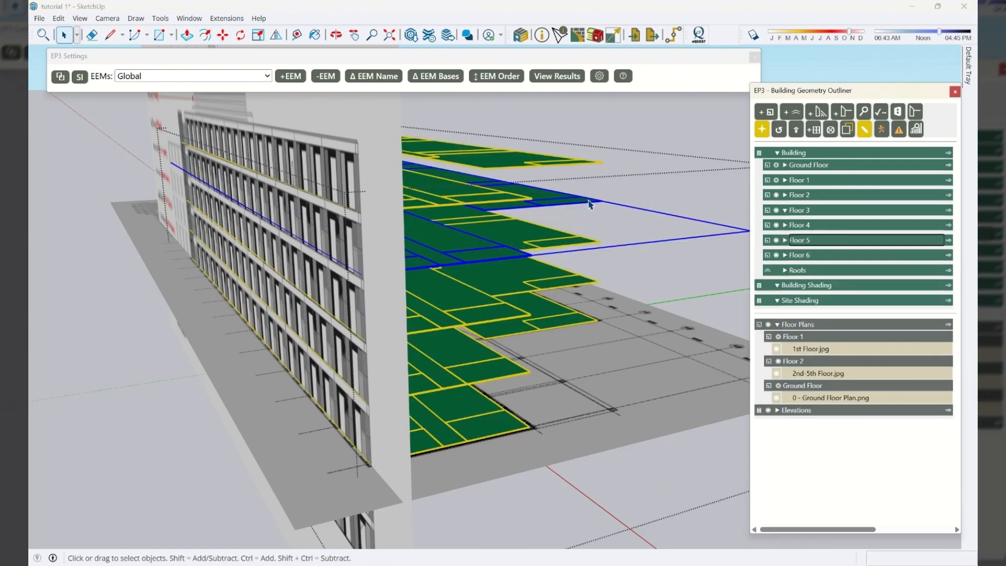
middle_drag(588, 206, 610, 196)
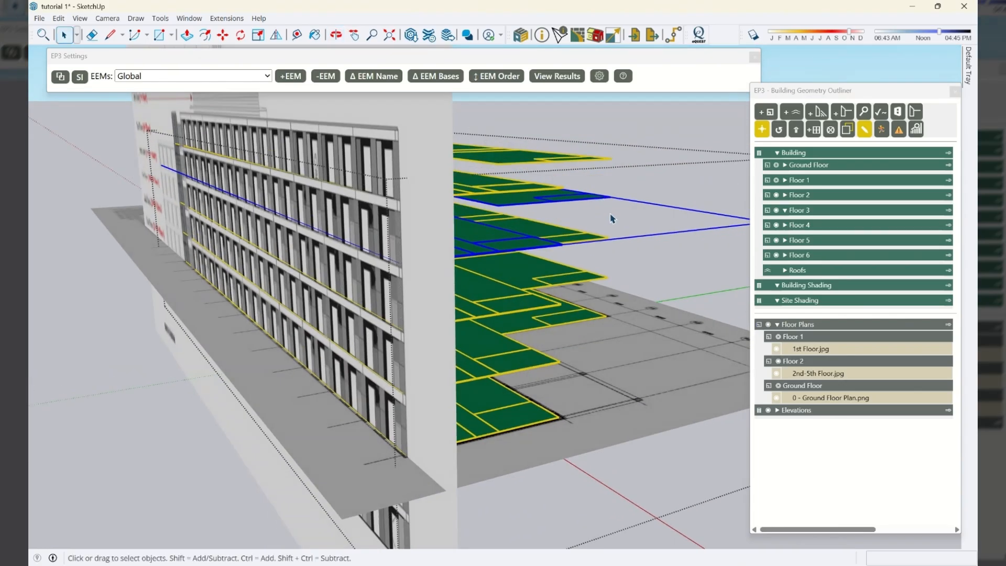
key(m)
click(610, 197)
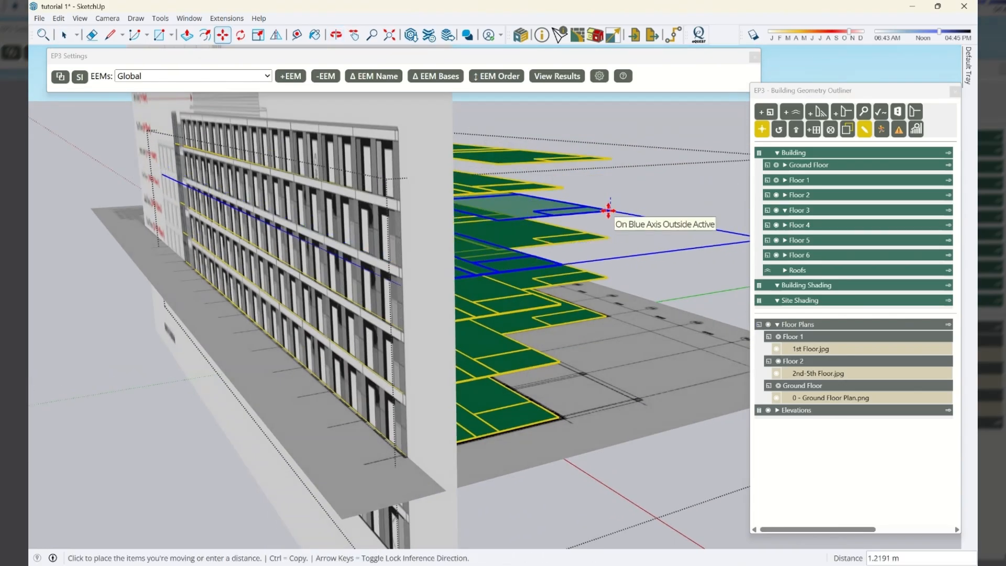
text(0)
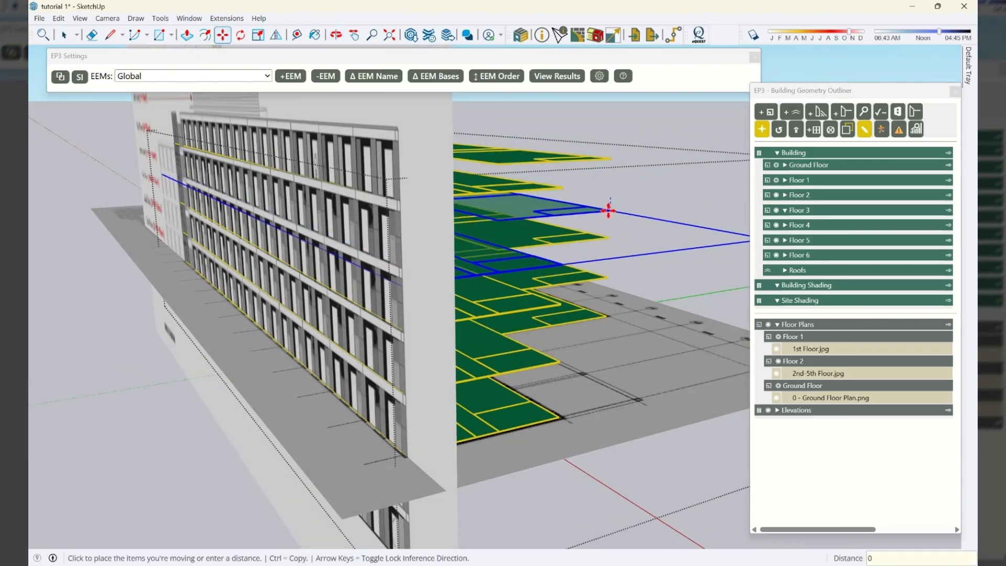
text(.3)
key(Return)
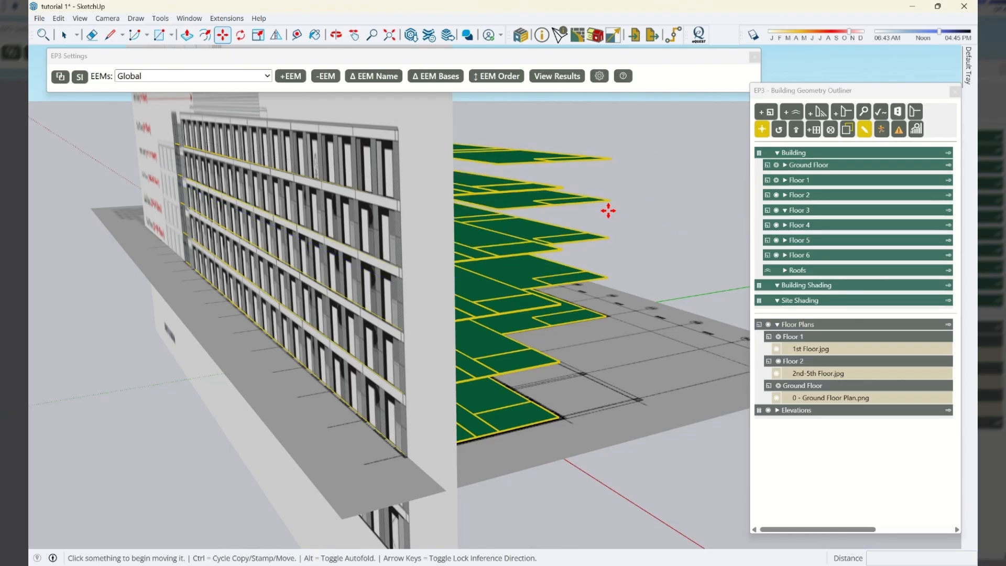
key(space)
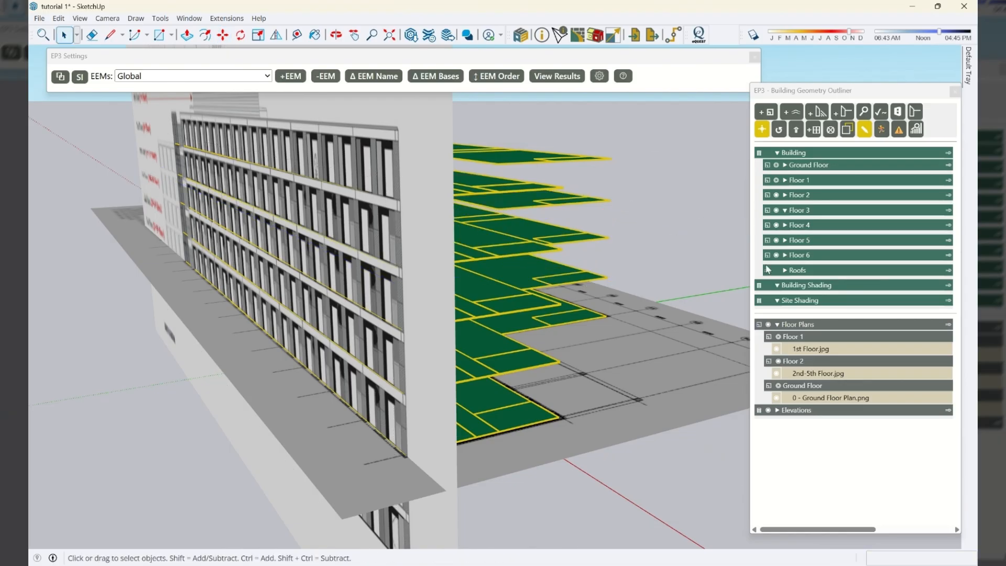
Step: Move Floor 4 straight down by 0.2 m along the blue axis
click(812, 226)
key(m)
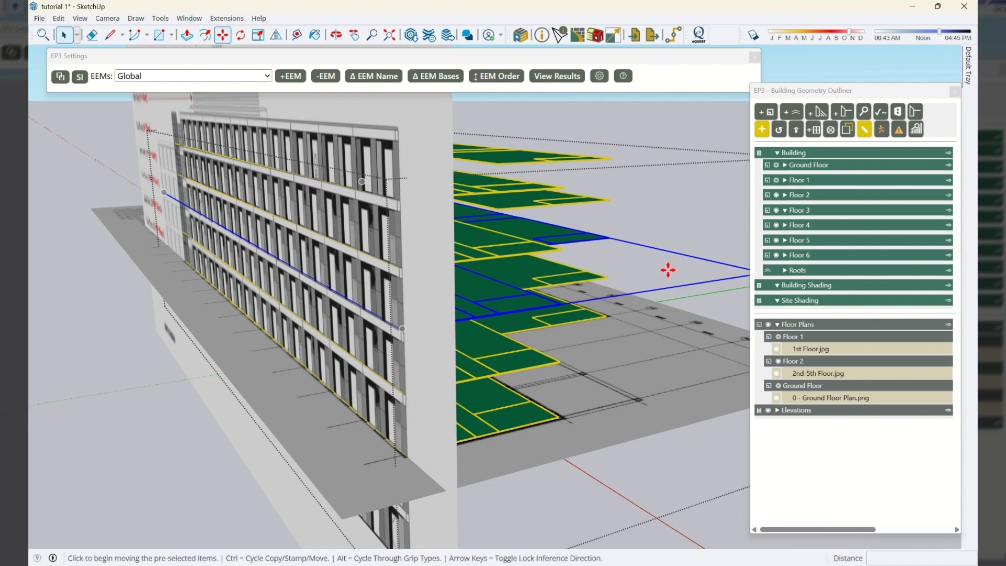
click(611, 253)
text(0.2)
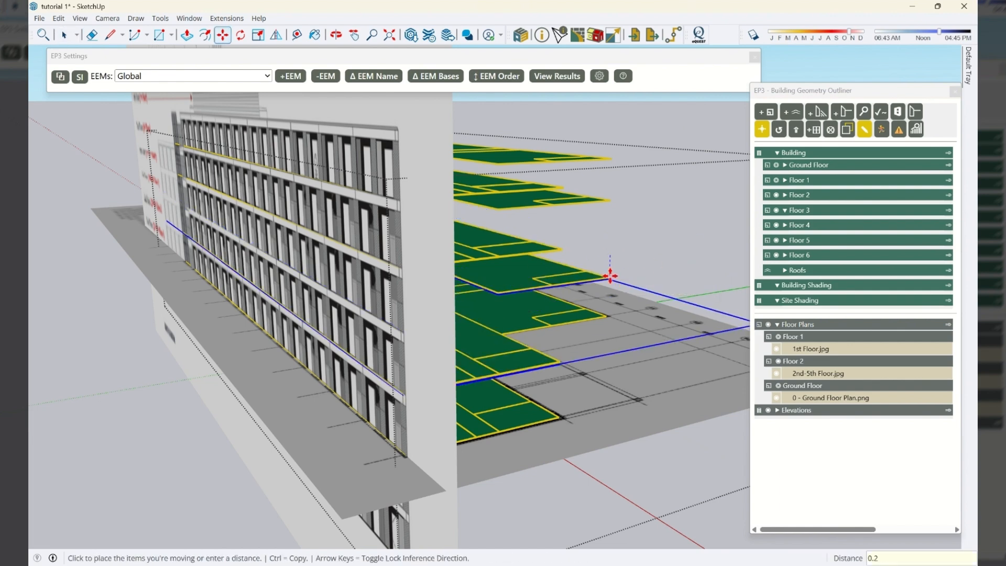
key(Return)
key(space)
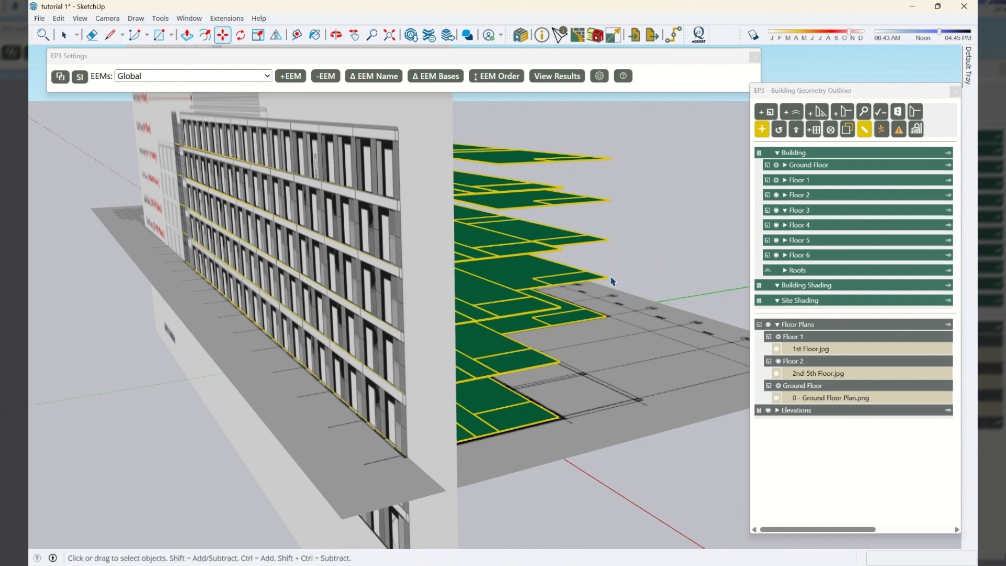
Step: Save the model with the lowered floors
middle_drag(618, 367, 552, 524)
scroll(134, 265, down, 5)
middle_drag(134, 266, 224, 304)
key(ctrl+s)
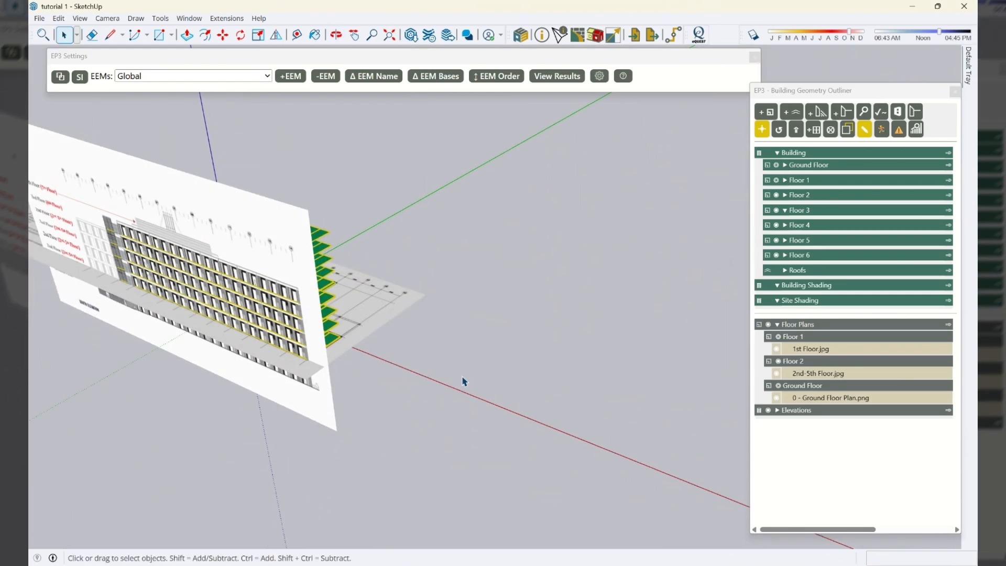
middle_drag(659, 313, 640, 330)
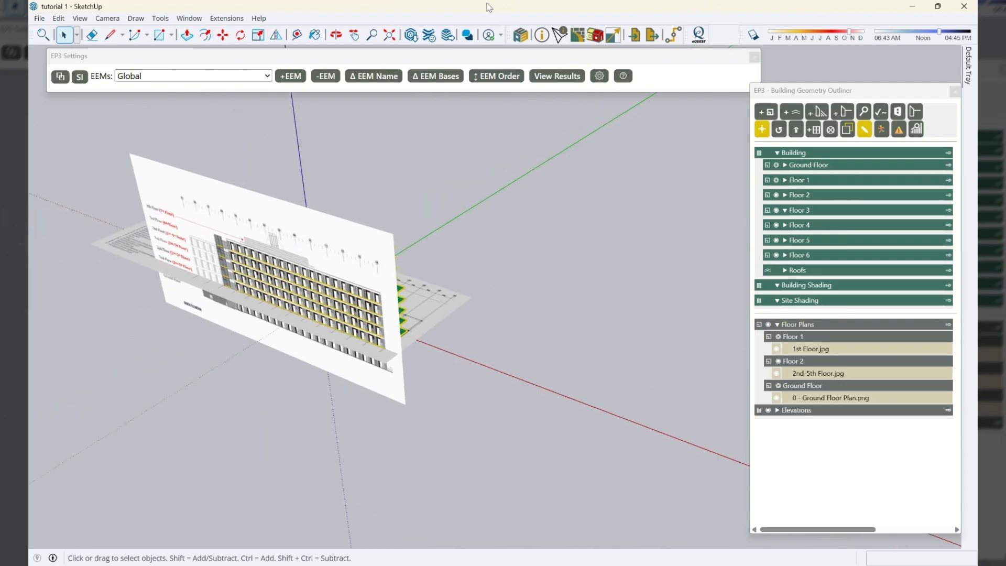
click(810, 90)
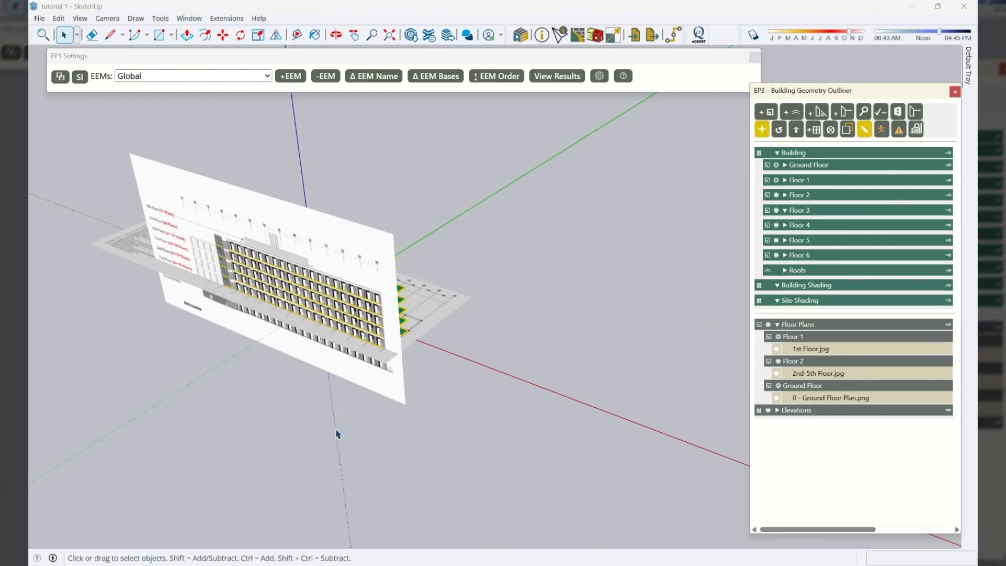
middle_drag(603, 360, 398, 343)
click(841, 96)
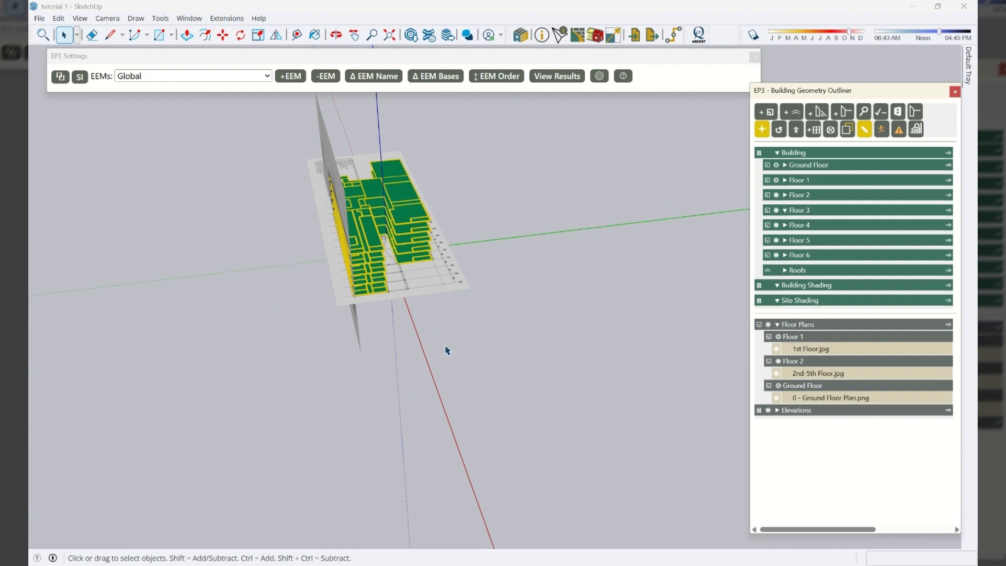
click(410, 220)
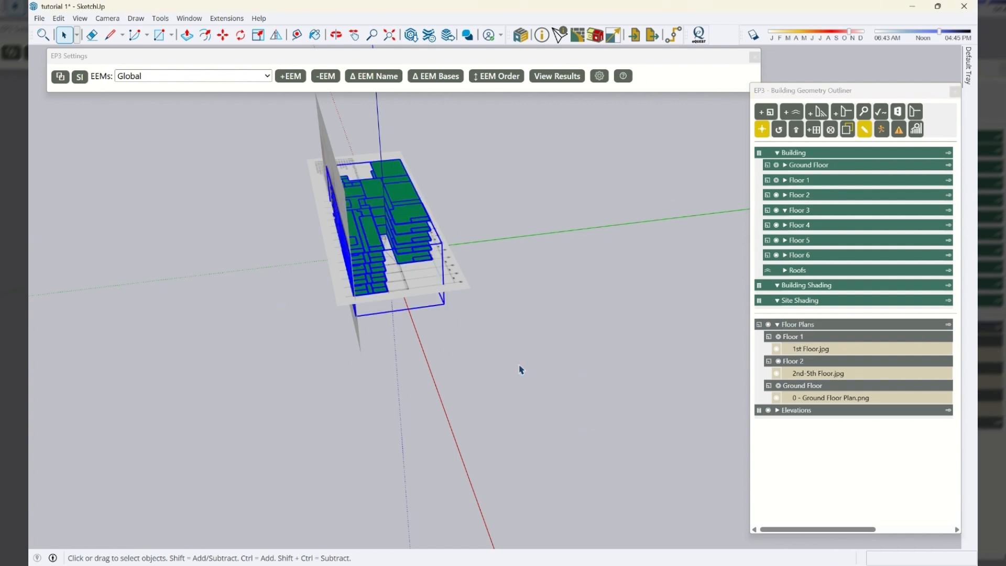
key(l)
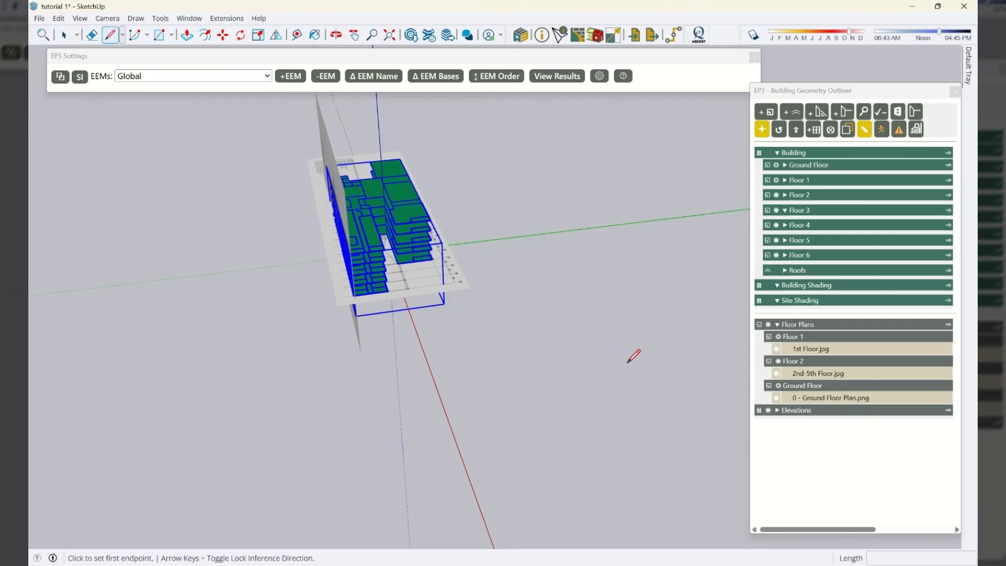
key(space)
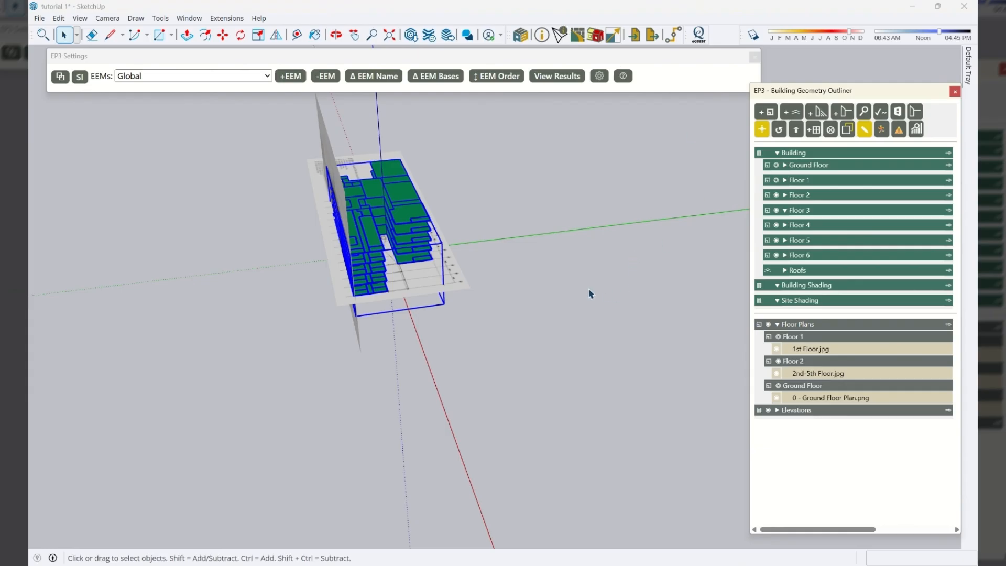
click(500, 10)
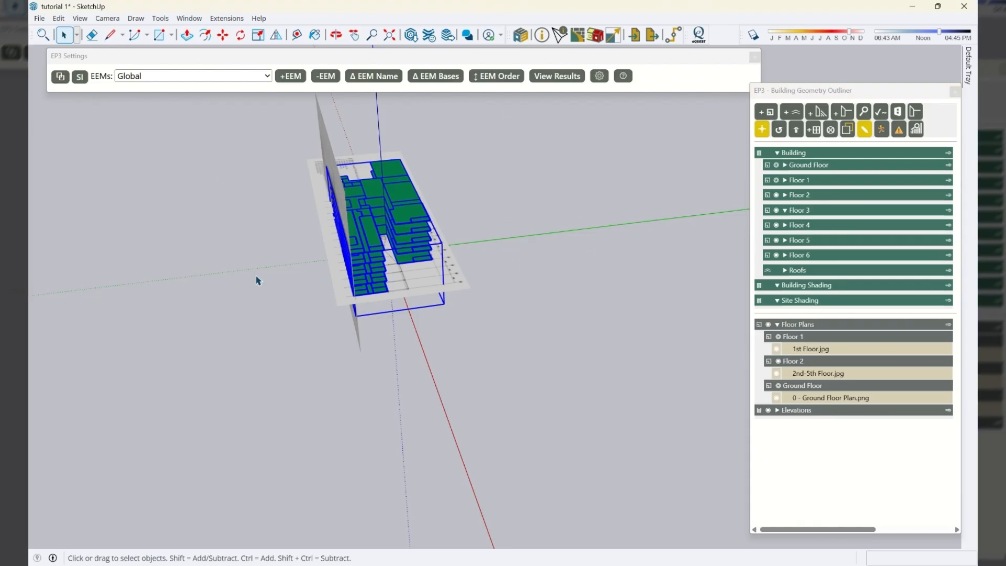
key(l)
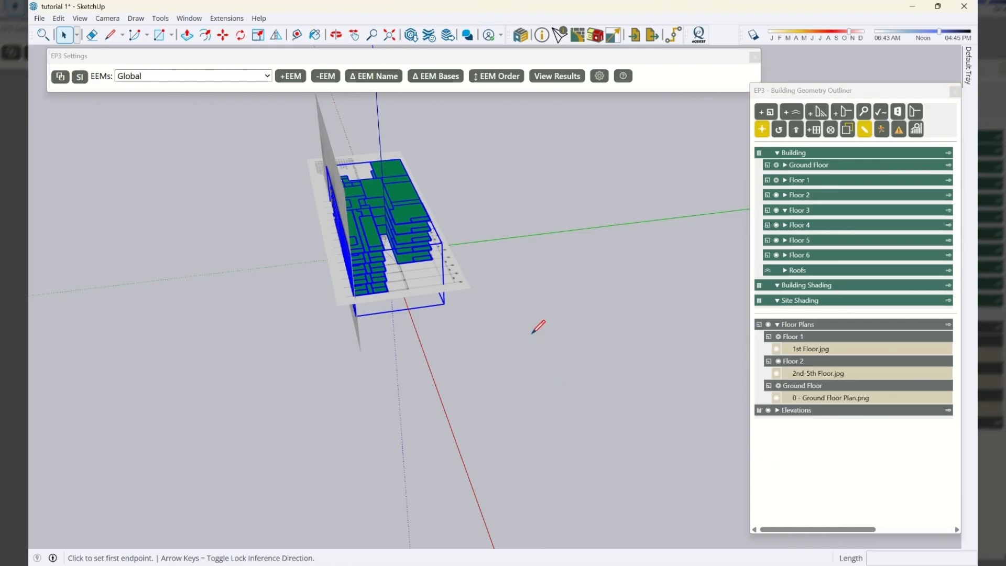
key(space)
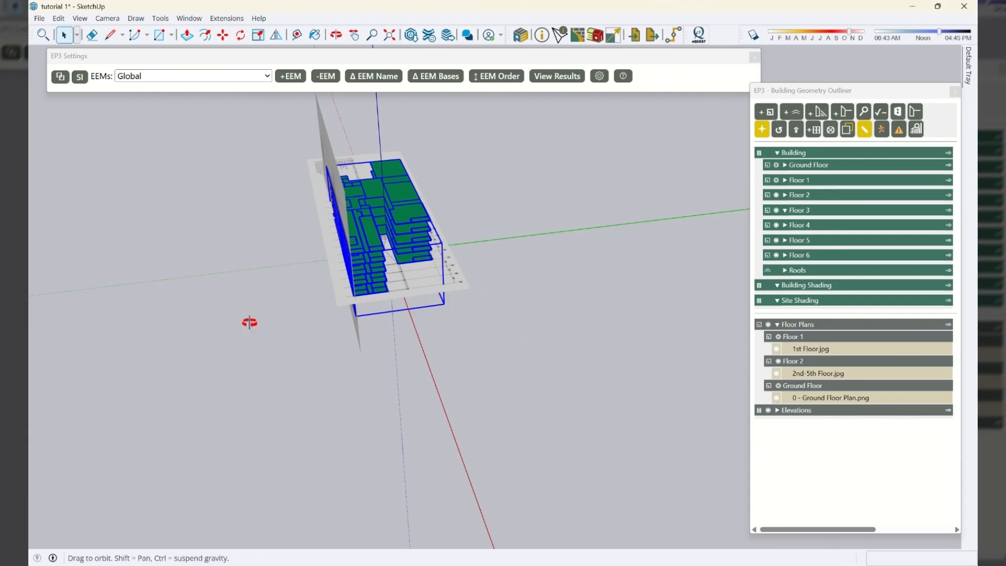
Step: Save the model again and hide the elevation images
key(ctrl+s)
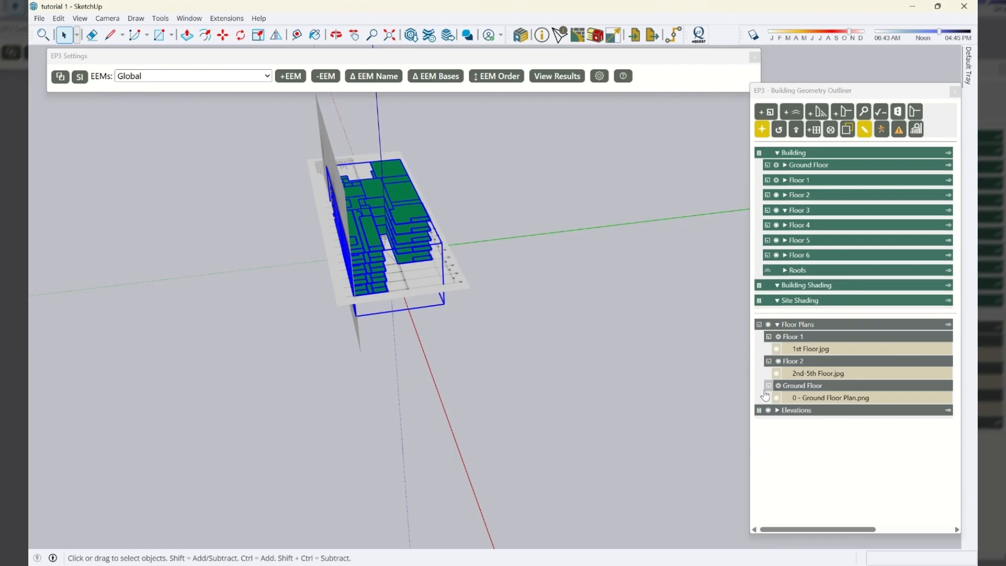
click(768, 410)
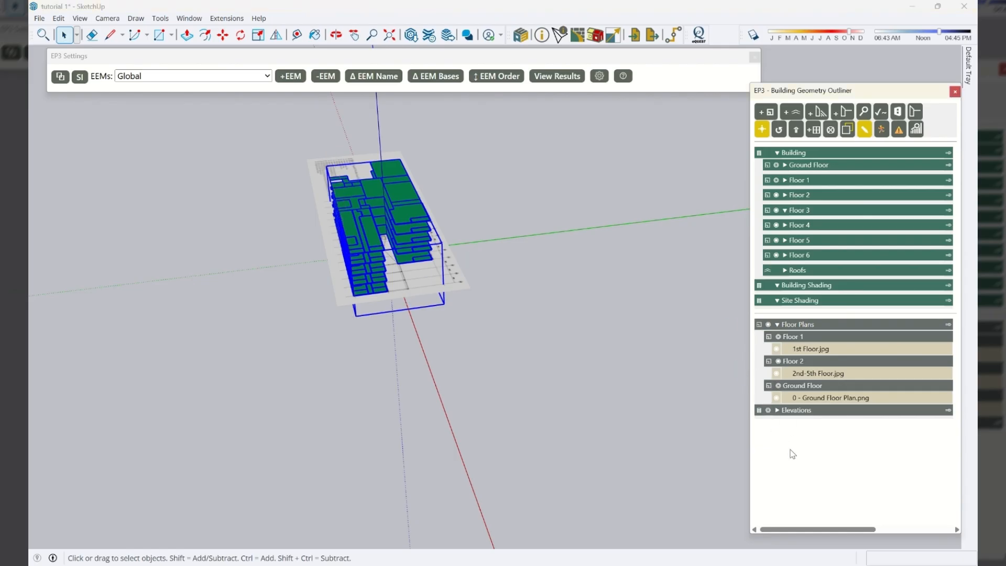
Step: Hide Floor 2, Floor 3, Floor 4 and Floor 5 of the building
click(776, 195)
click(776, 209)
click(776, 225)
click(776, 240)
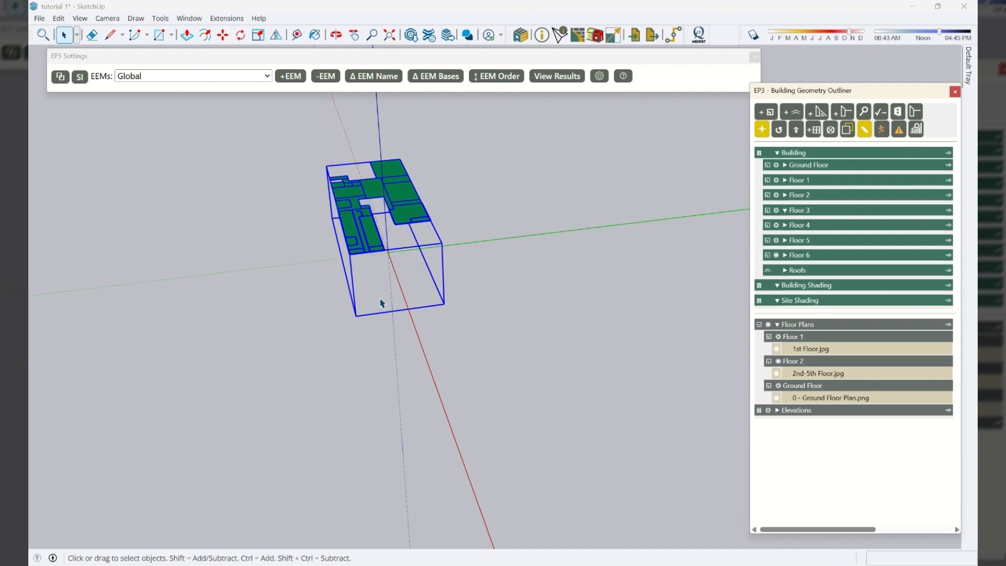
Step: Import the image 6th Floor.jpg and place it flat beside the building
click(39, 19)
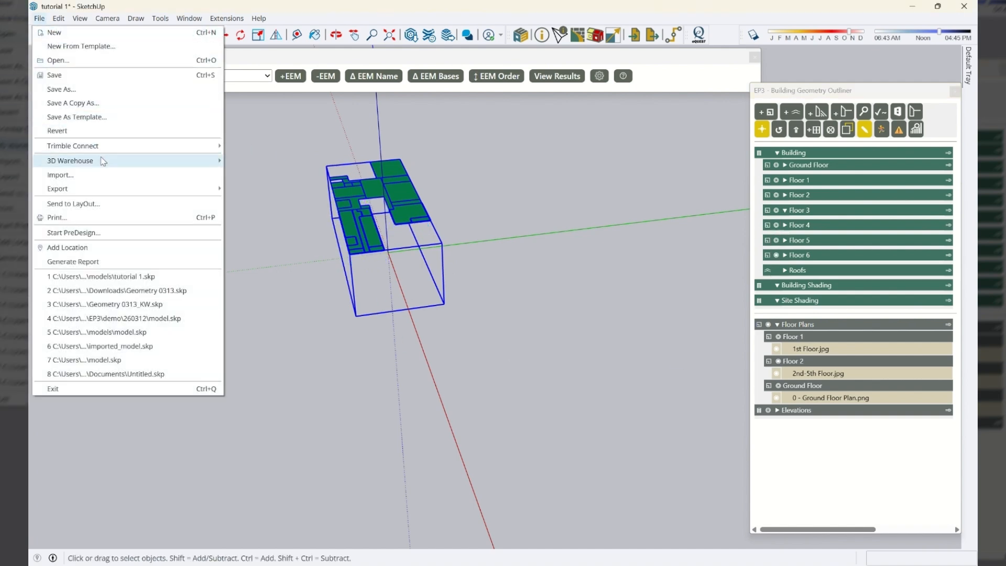
click(85, 175)
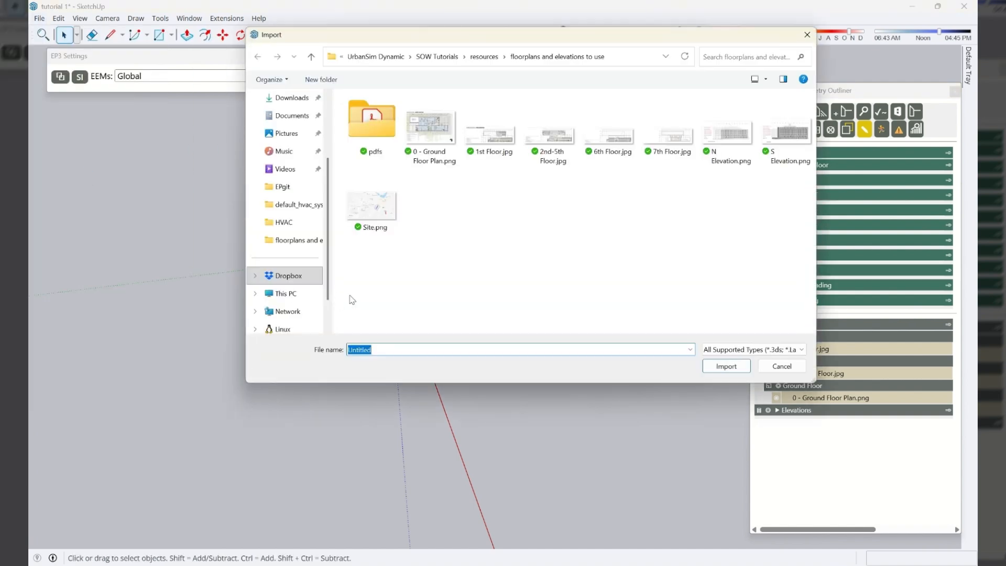
click(608, 151)
click(726, 406)
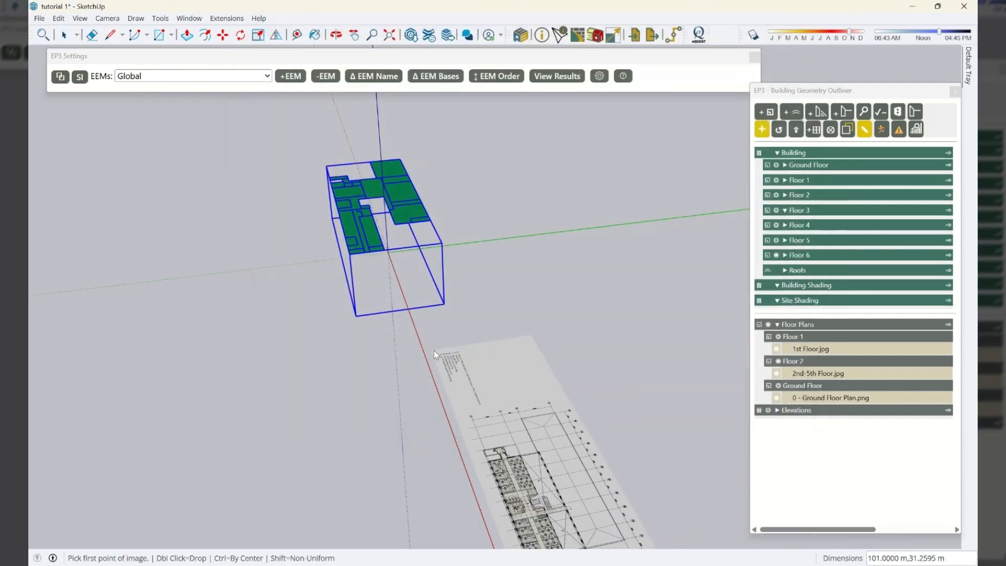
click(468, 254)
click(736, 406)
Step: Draw a reference line across the imported plan from grid line 01 to grid line 14
middle_drag(400, 394, 545, 515)
scroll(373, 236, up, 10)
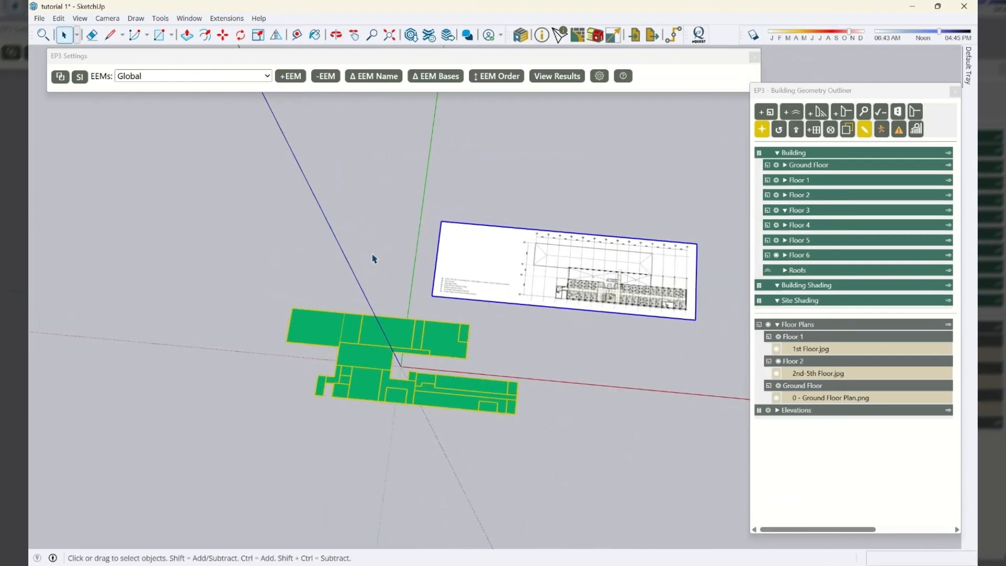
key(l)
scroll(346, 199, up, 4)
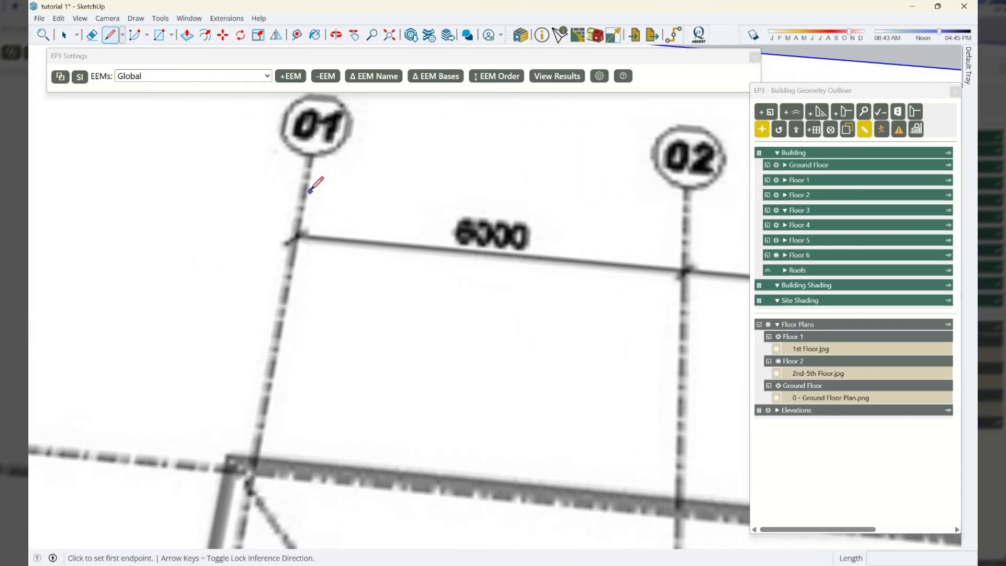
click(309, 192)
scroll(179, 238, down, 3)
scroll(180, 238, down, 5)
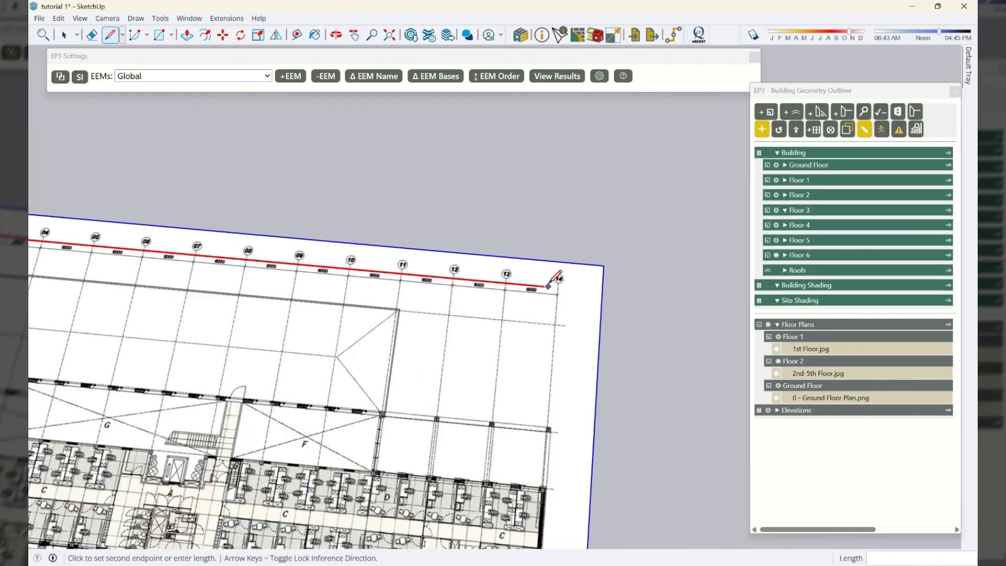
scroll(547, 286, up, 8)
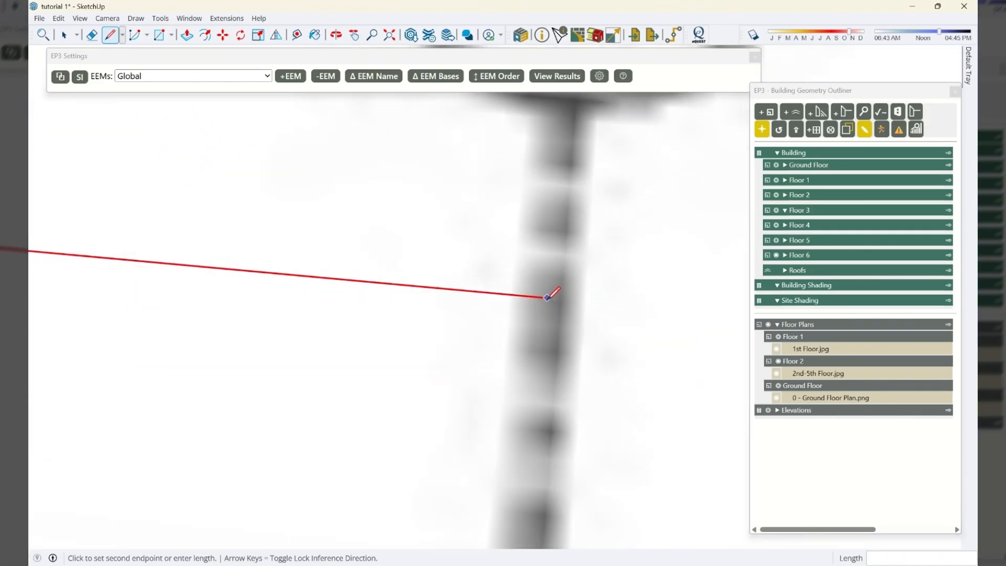
scroll(547, 297, down, 2)
click(556, 294)
key(space)
Step: Scale the 6th-floor plan image so the reference line between grid lines 01 and 14 measures 78 m
scroll(594, 292, up, 5)
scroll(593, 292, down, 6)
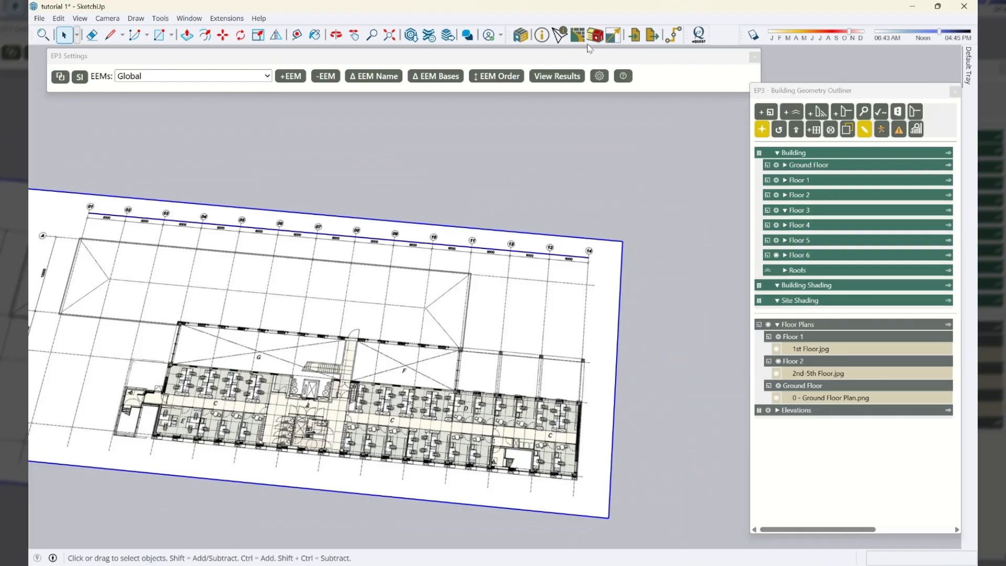
click(614, 36)
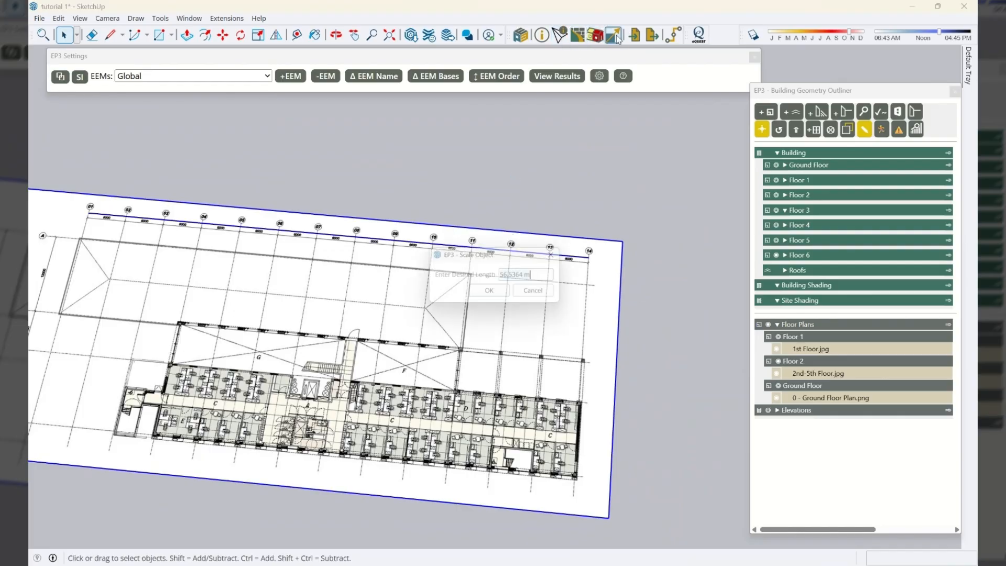
text(78m)
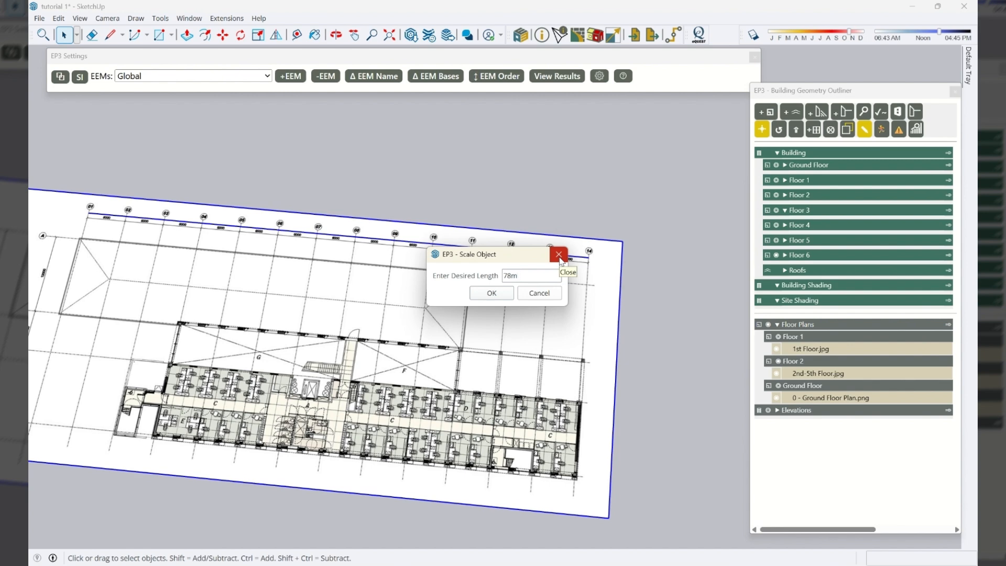
key(Return)
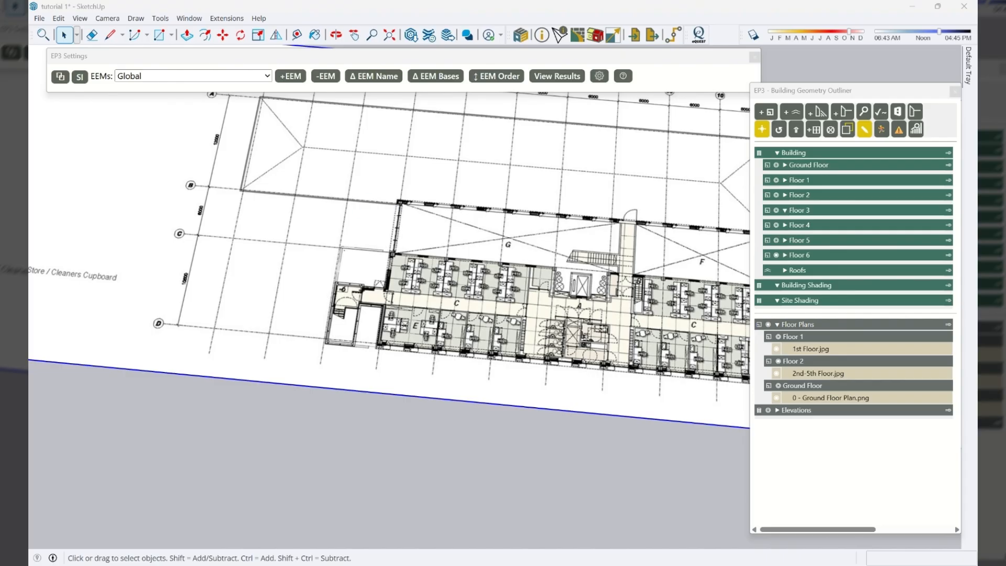
Step: Move the 6th-floor plan image by the outer corner of its projecting stair block onto the matching corner of Floor 6
scroll(493, 328, down, 5)
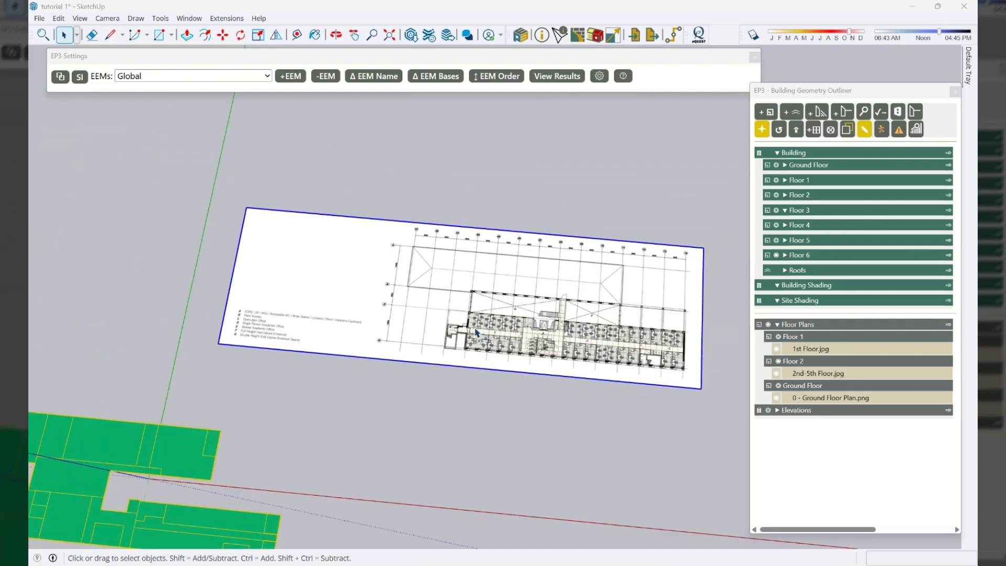
scroll(477, 331, up, 5)
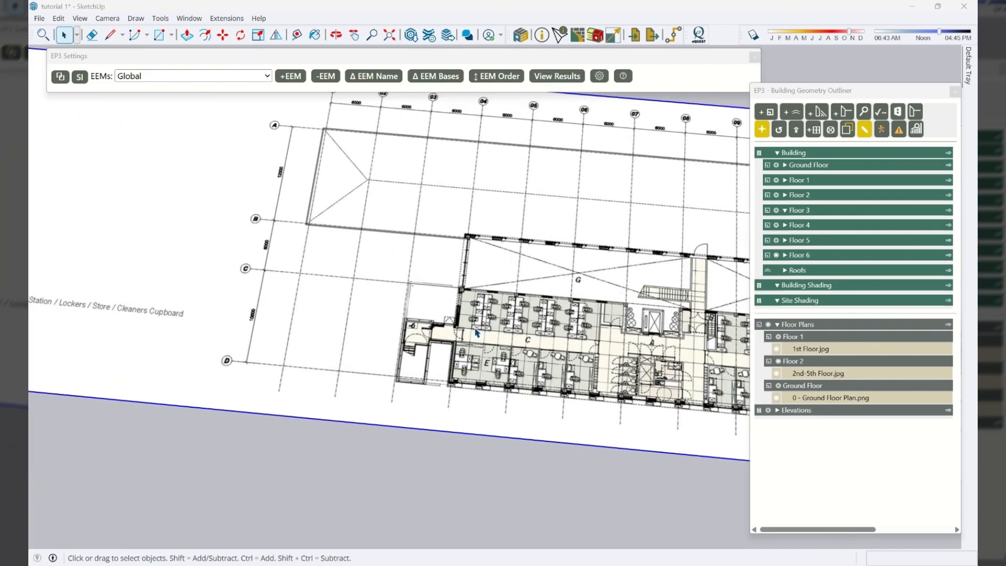
scroll(437, 386, up, 7)
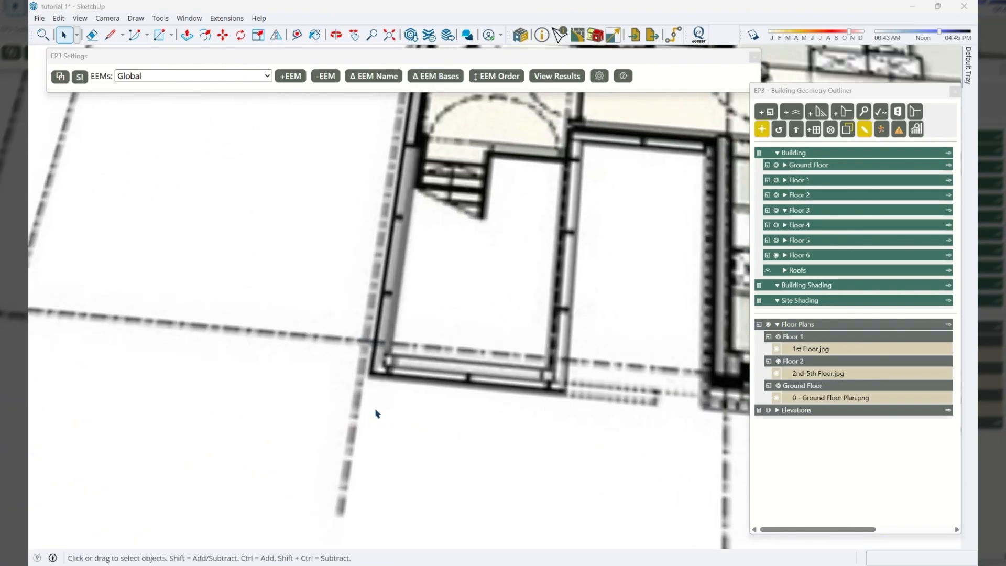
key(m)
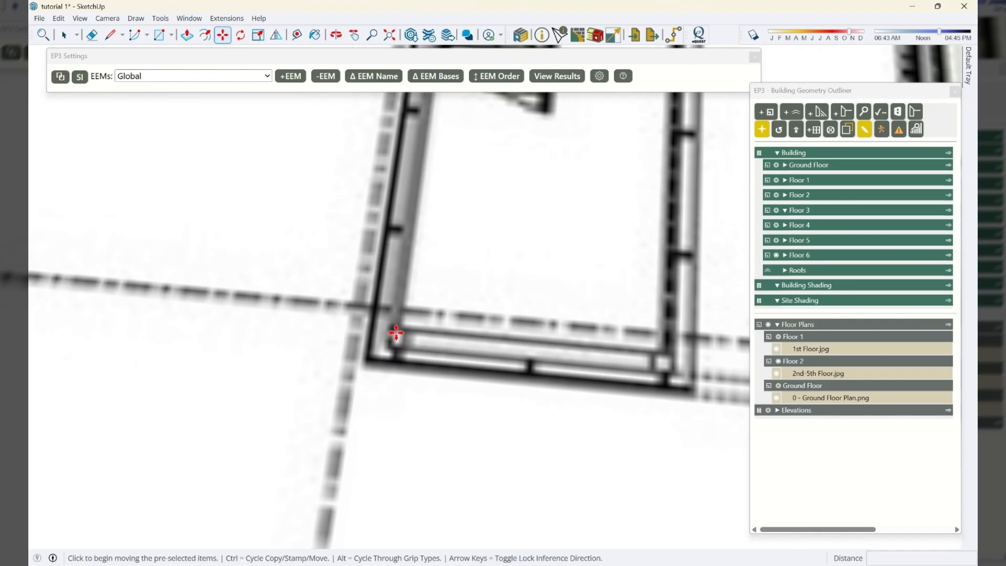
click(395, 334)
scroll(481, 338, down, 6)
scroll(491, 300, down, 7)
scroll(220, 443, up, 6)
scroll(204, 402, up, 2)
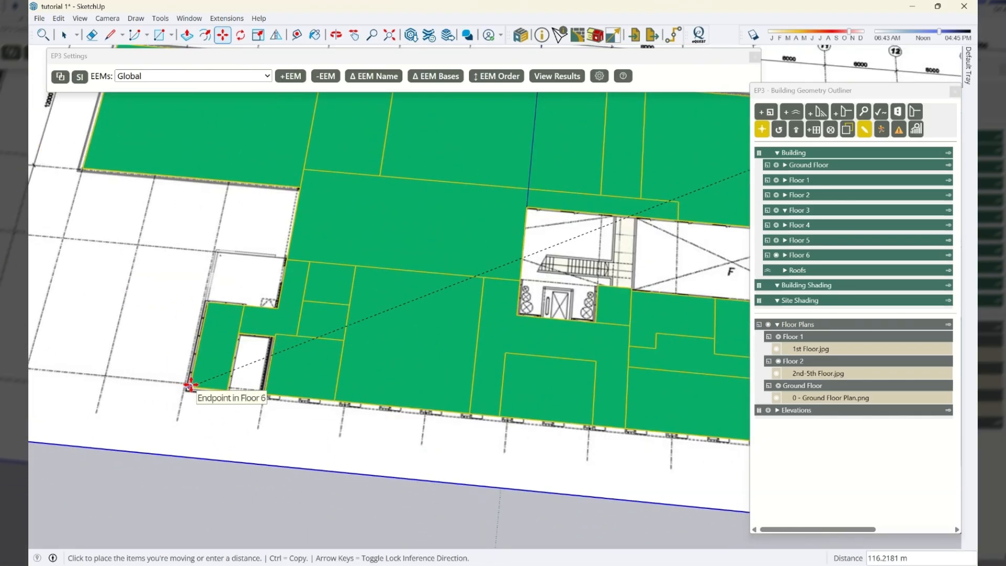
click(190, 386)
scroll(335, 409, down, 6)
scroll(342, 401, up, 1)
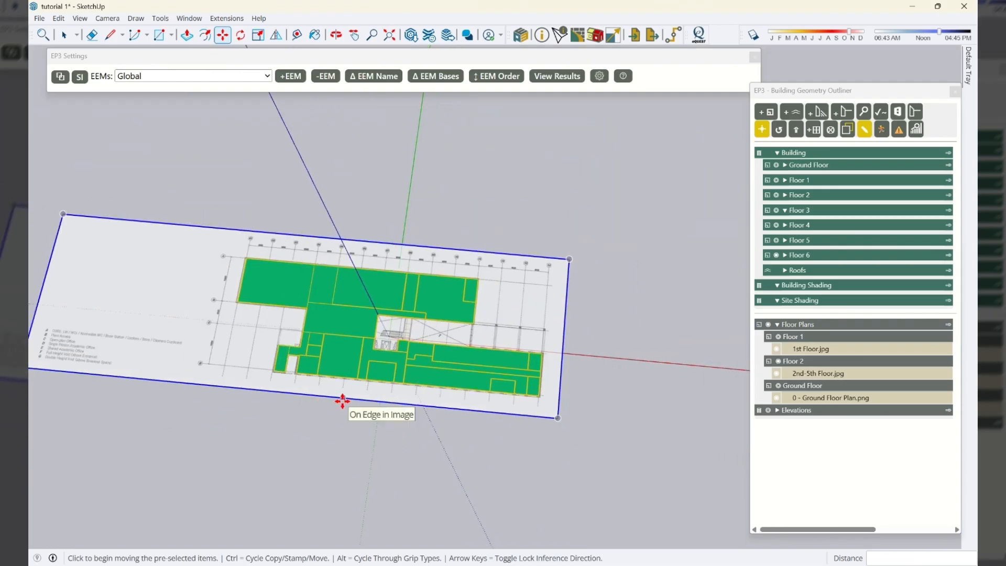
key(space)
Step: Set the 6th-floor plan image as the floorplan for Floor 6
right_click(113, 269)
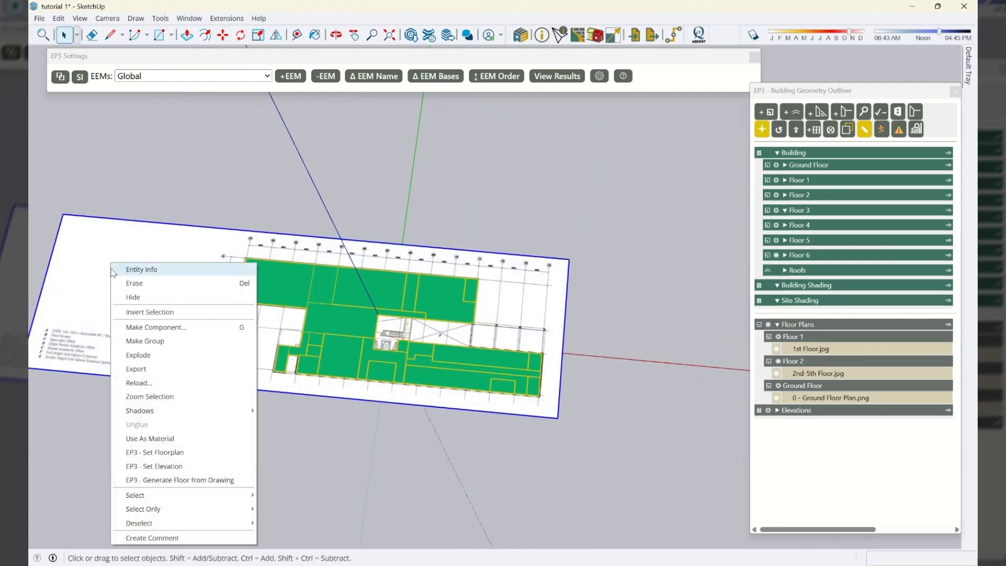
click(152, 452)
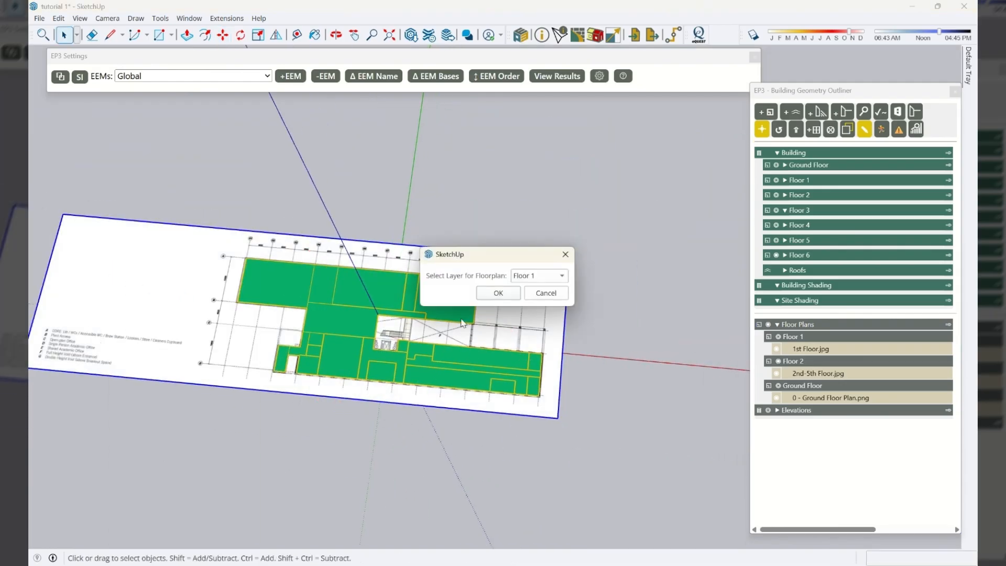
click(540, 280)
click(523, 351)
click(499, 294)
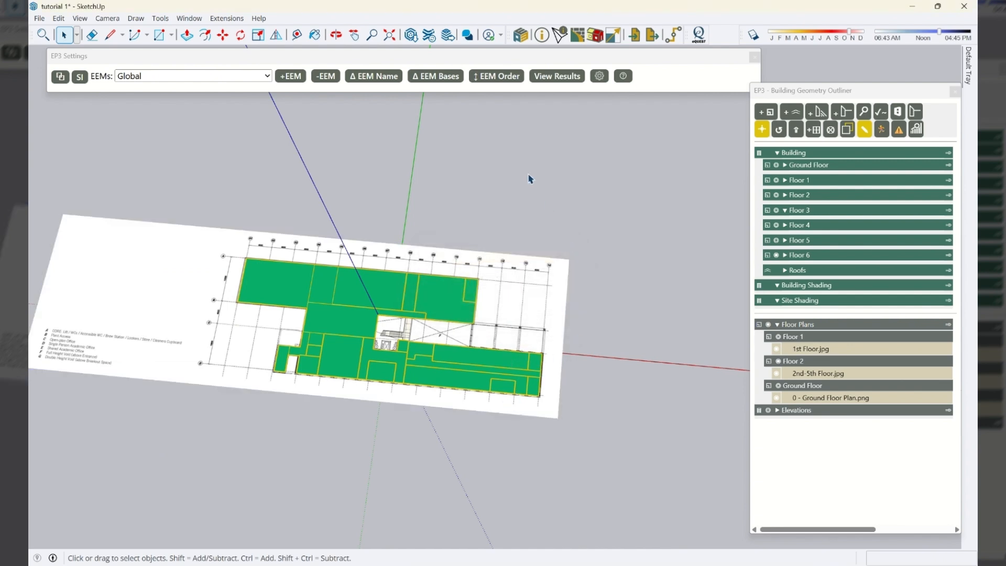
Step: Open Floor 6 for editing and show it in X-ray mode from the top view
click(378, 288)
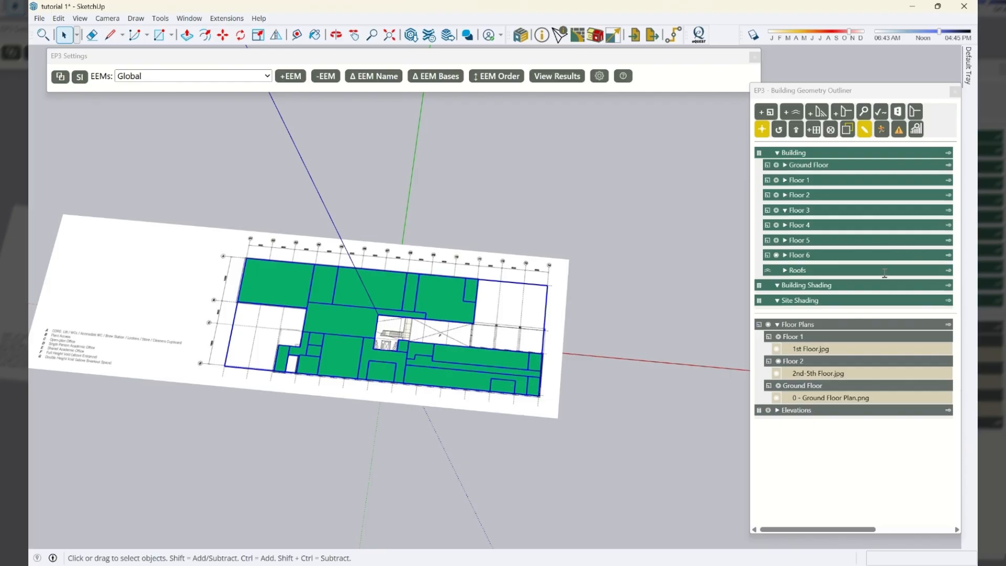
click(948, 255)
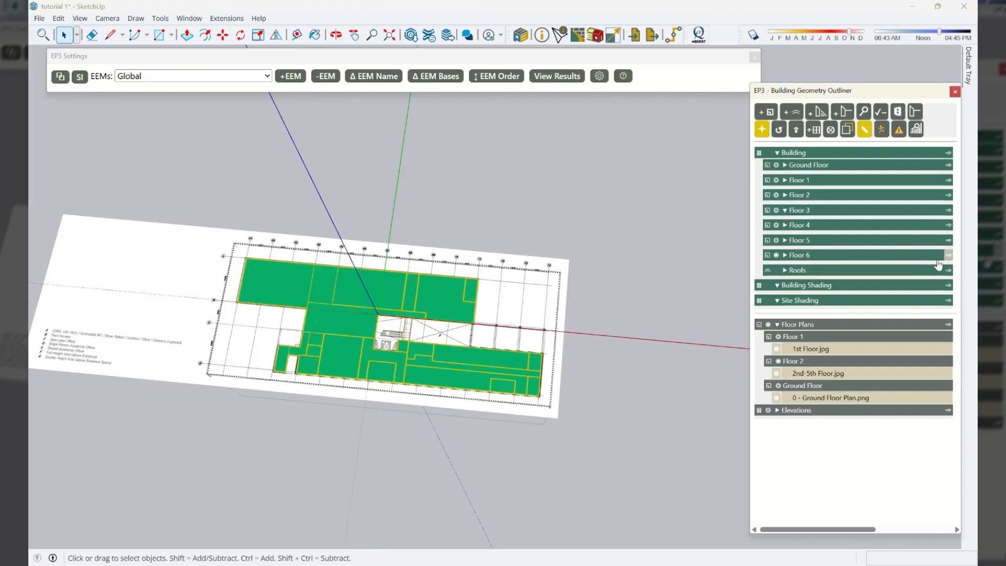
click(498, 11)
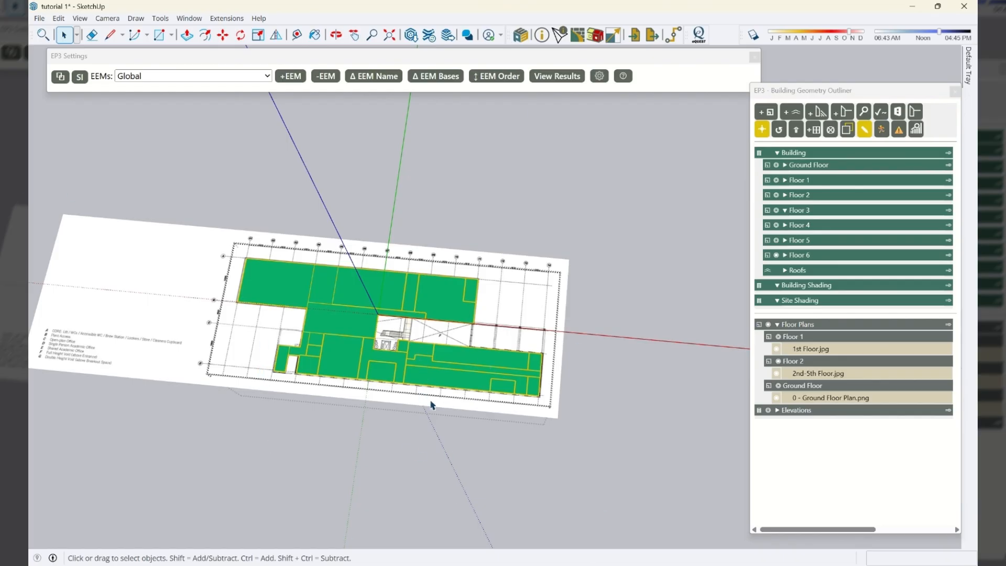
key(x)
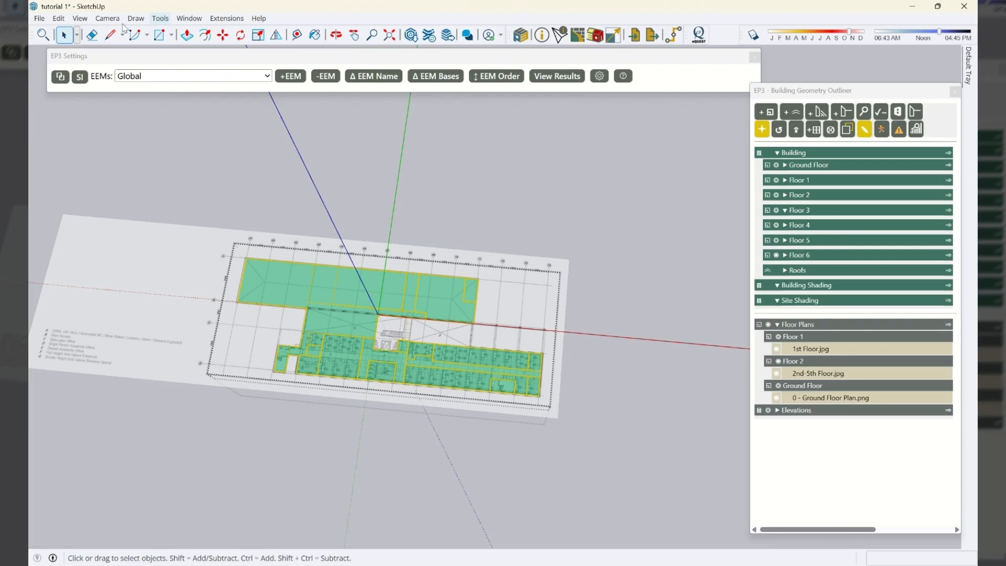
click(108, 18)
mouse_move(157, 61)
click(286, 62)
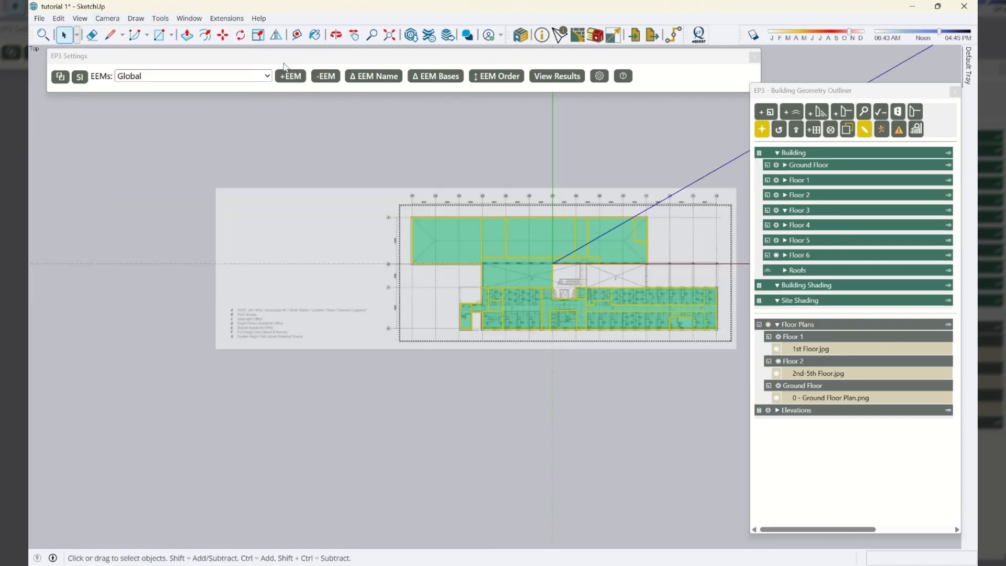
Step: Draw an edge from the lobby's corner up to the grid B wall between the stair area and void F
scroll(605, 369, up, 3)
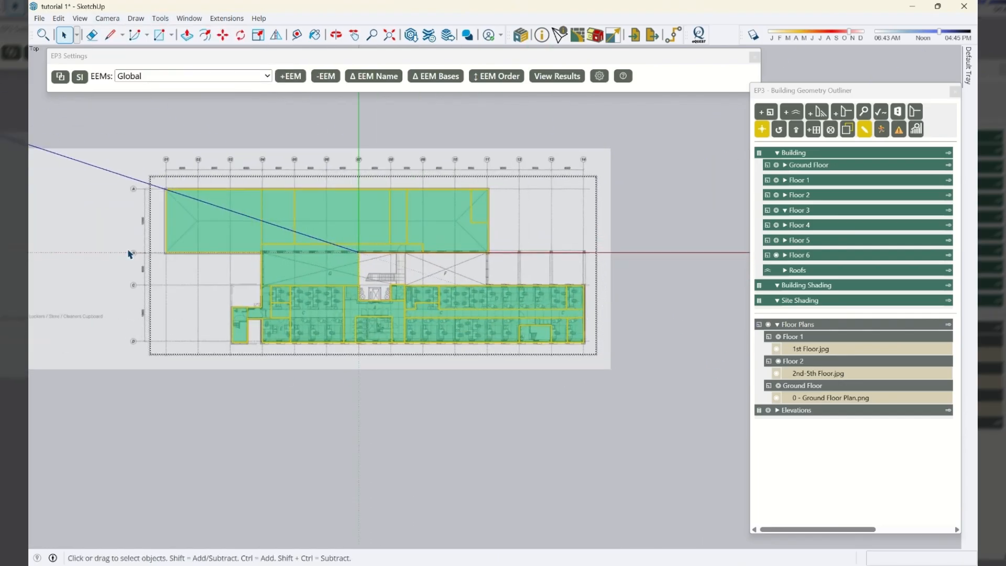
scroll(128, 254, up, 3)
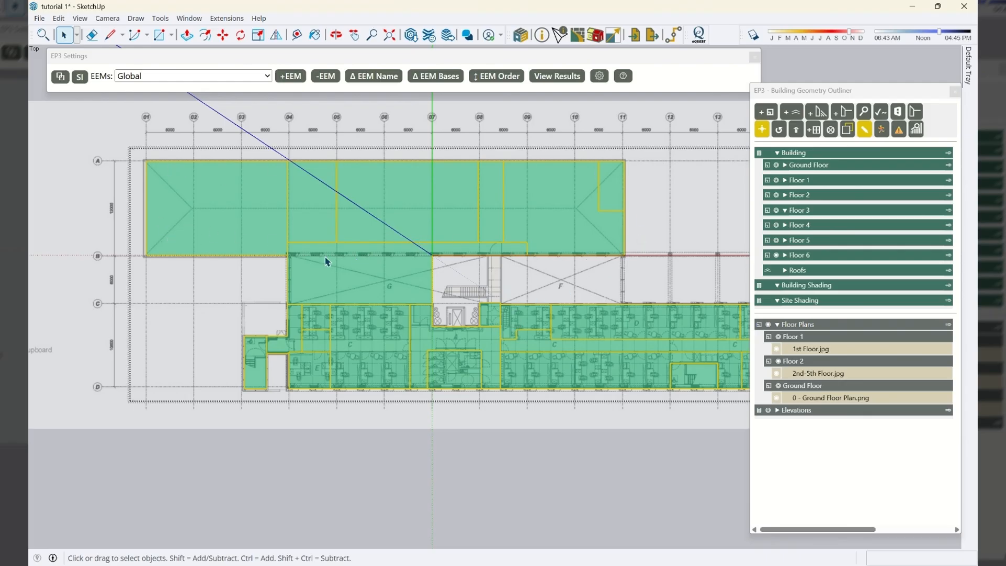
click(268, 244)
scroll(287, 274, up, 3)
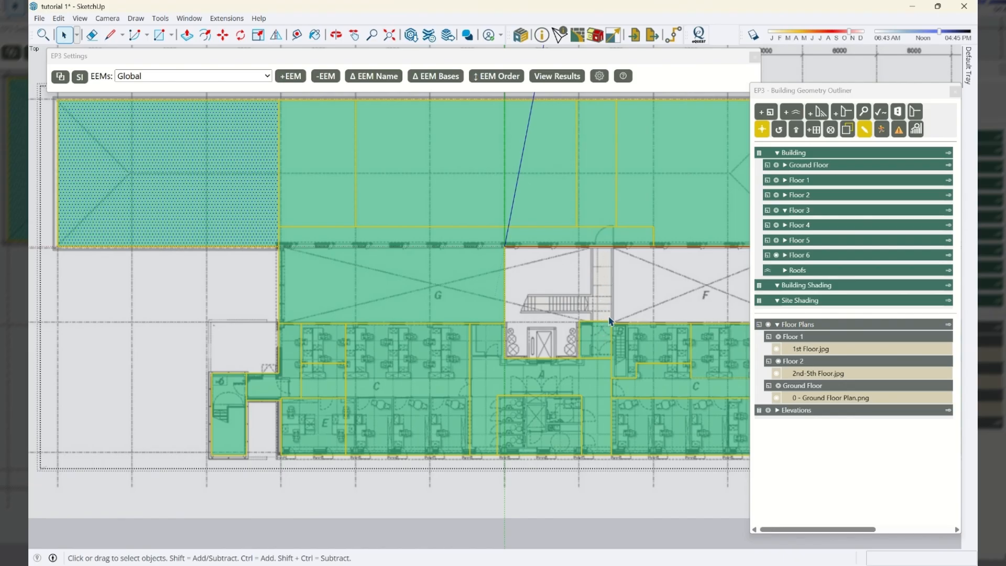
key(l)
scroll(623, 322, up, 2)
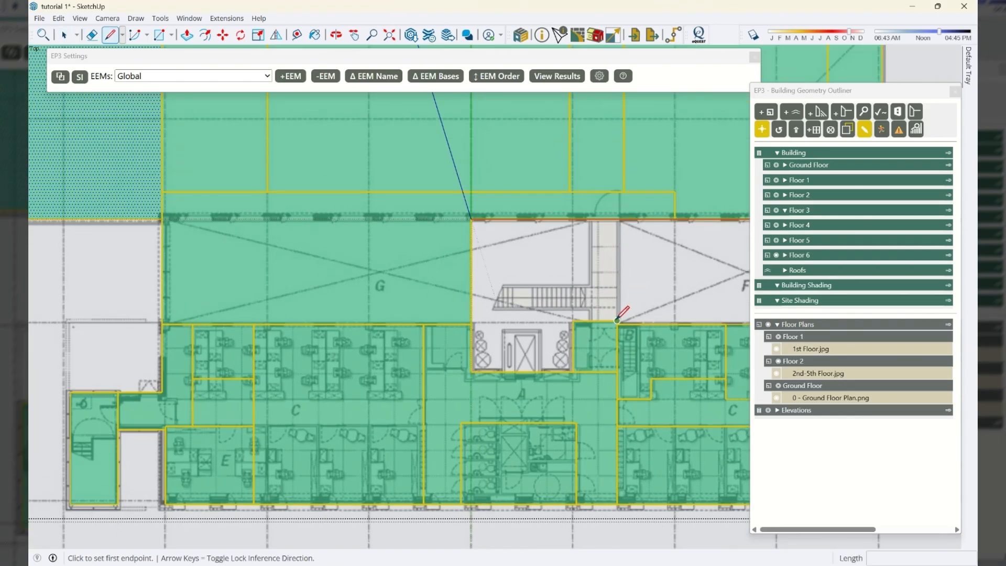
click(612, 321)
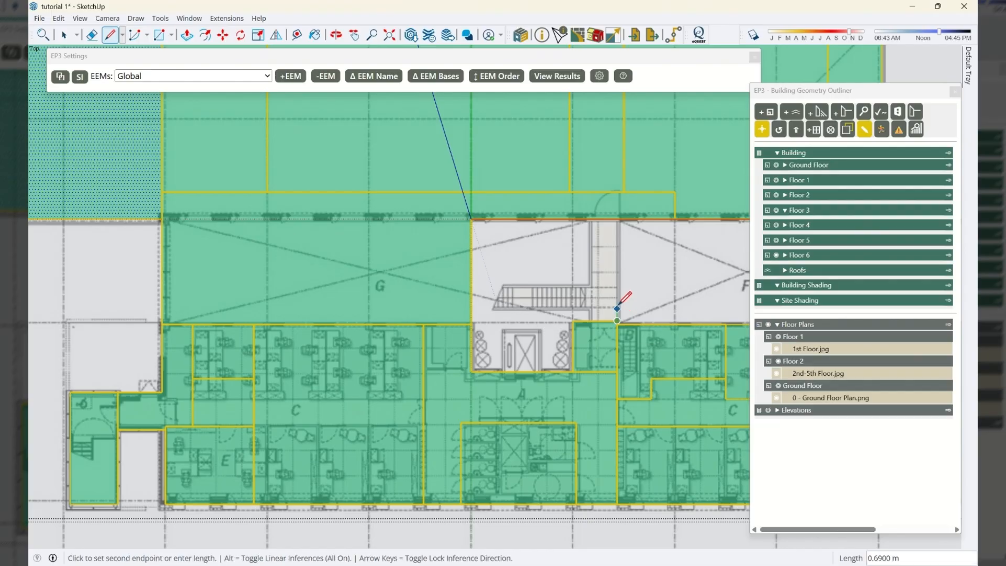
click(618, 218)
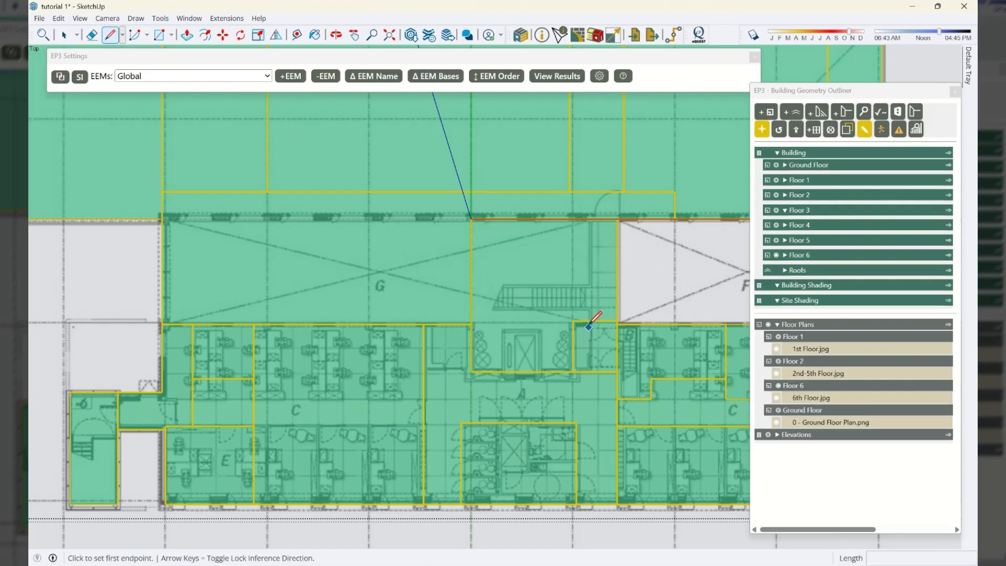
Step: Draw an edge from the lobby's upper edge to the grid B wall, separating the stair from the passage next to void F
scroll(595, 318, up, 2)
scroll(591, 319, up, 3)
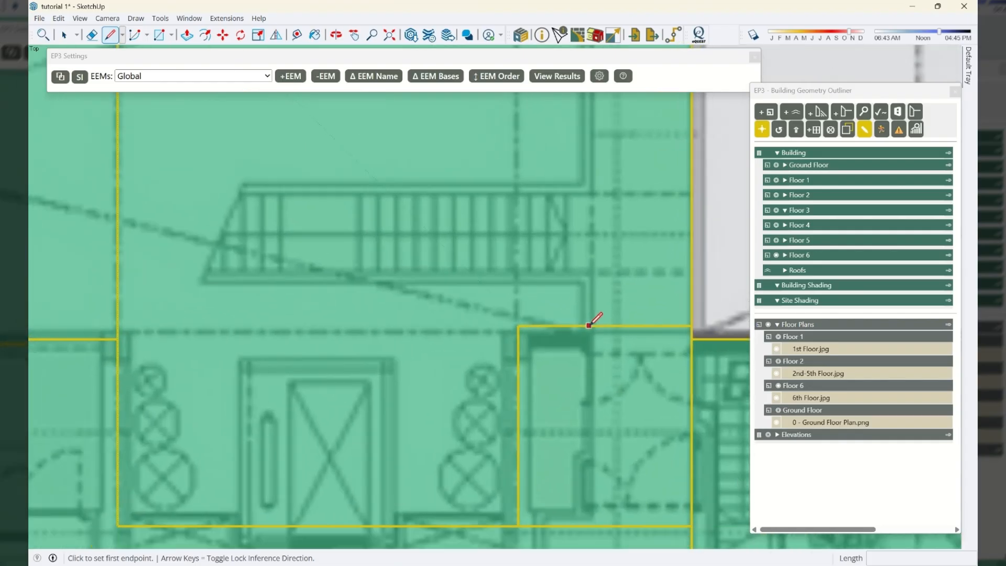
click(590, 326)
scroll(592, 415, down, 1)
scroll(592, 415, down, 2)
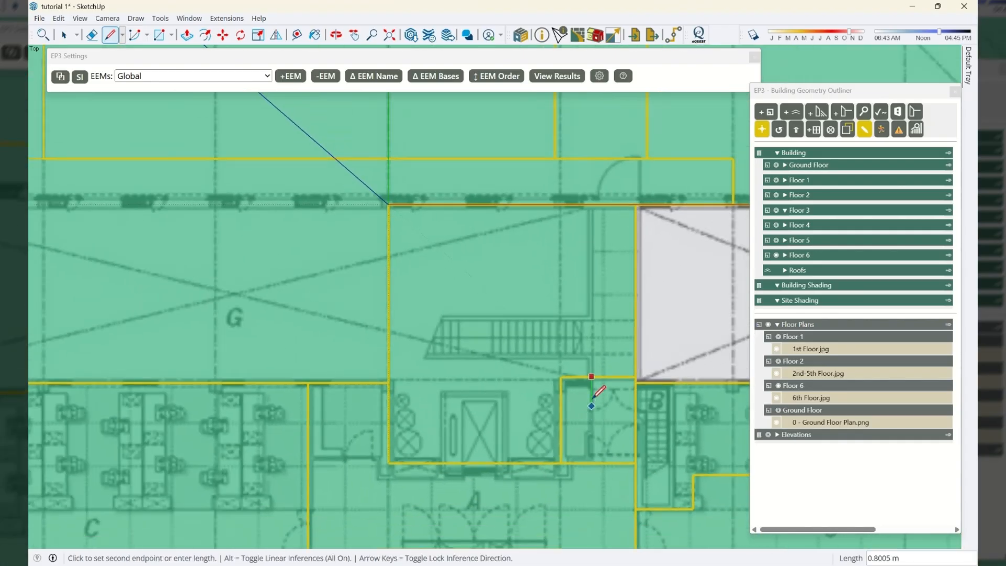
click(590, 204)
key(space)
scroll(557, 355, down, 5)
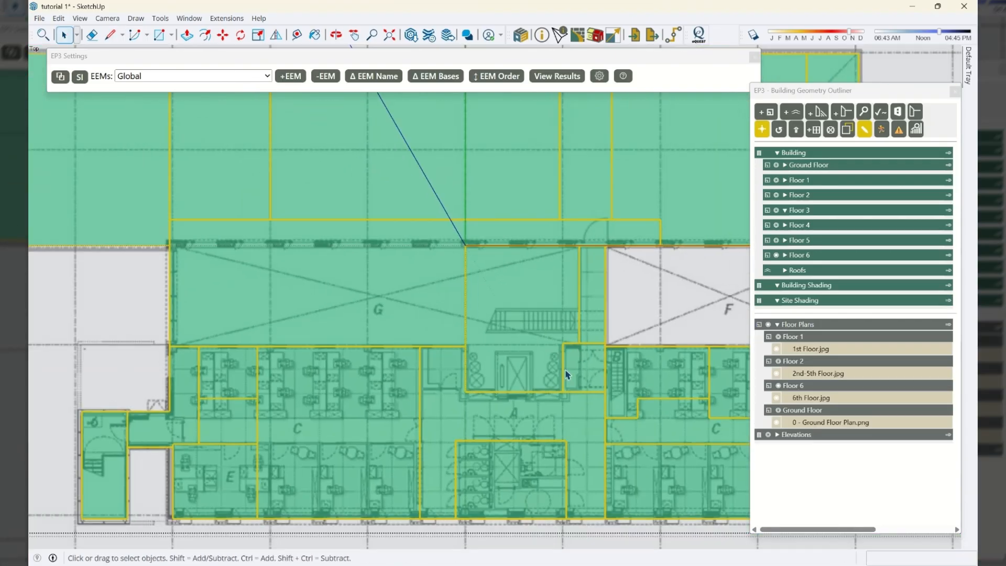
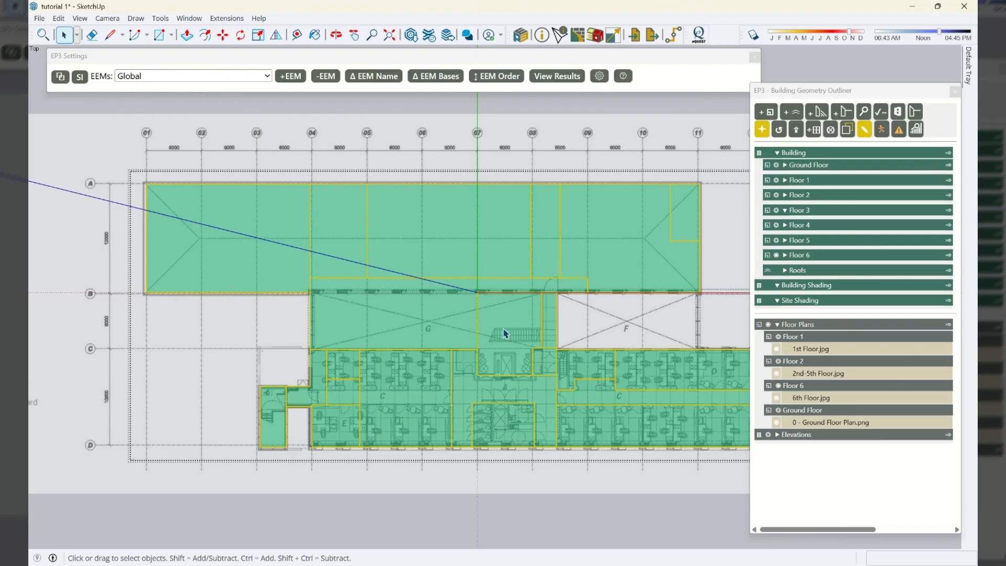
Step: Delete the Floor 6 spaces between grids A and B, together with those over void G, the open stair and the lift area
drag(460, 298, 83, 146)
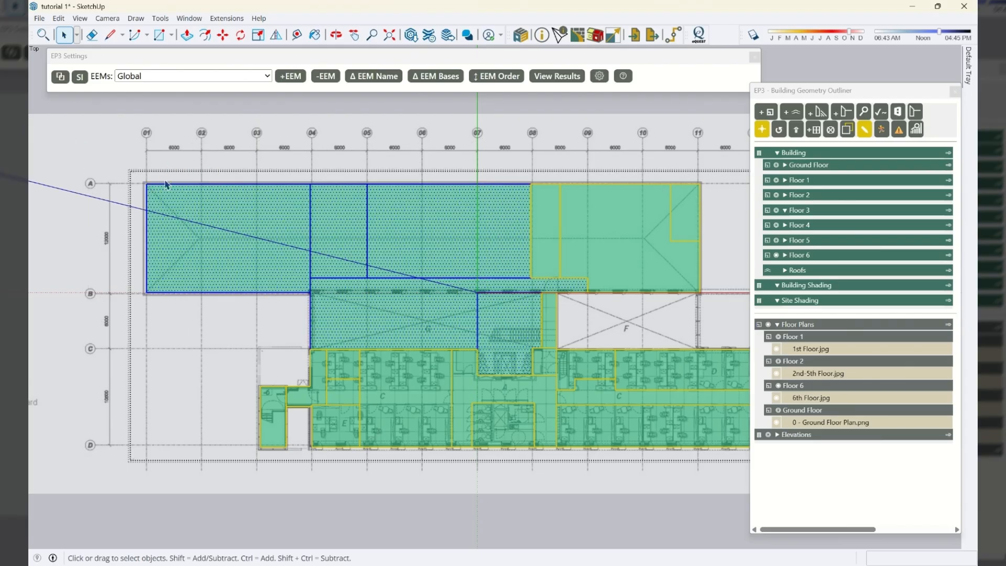
key(Delete)
drag(726, 305, 696, 268)
drag(588, 179, 576, 177)
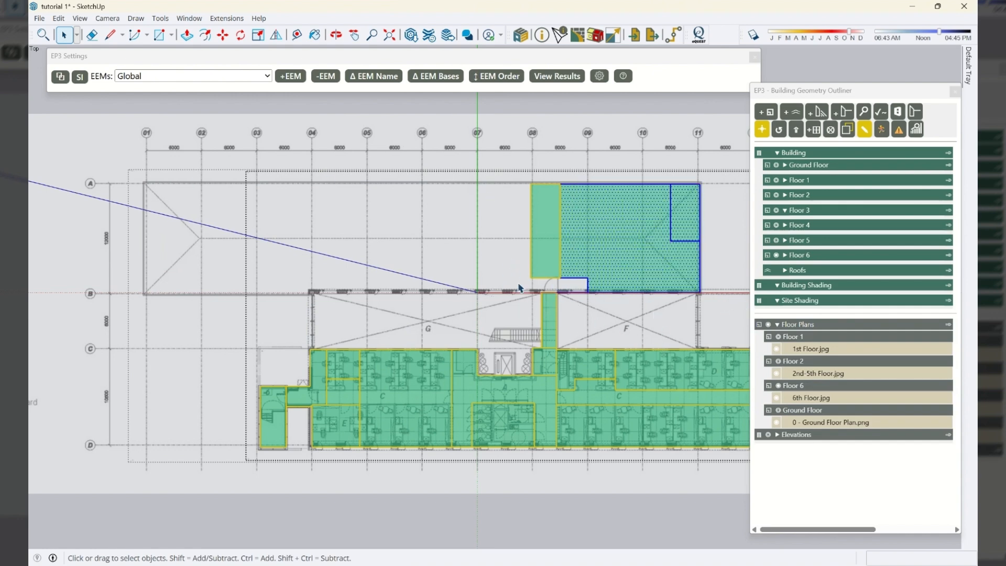
key(Delete)
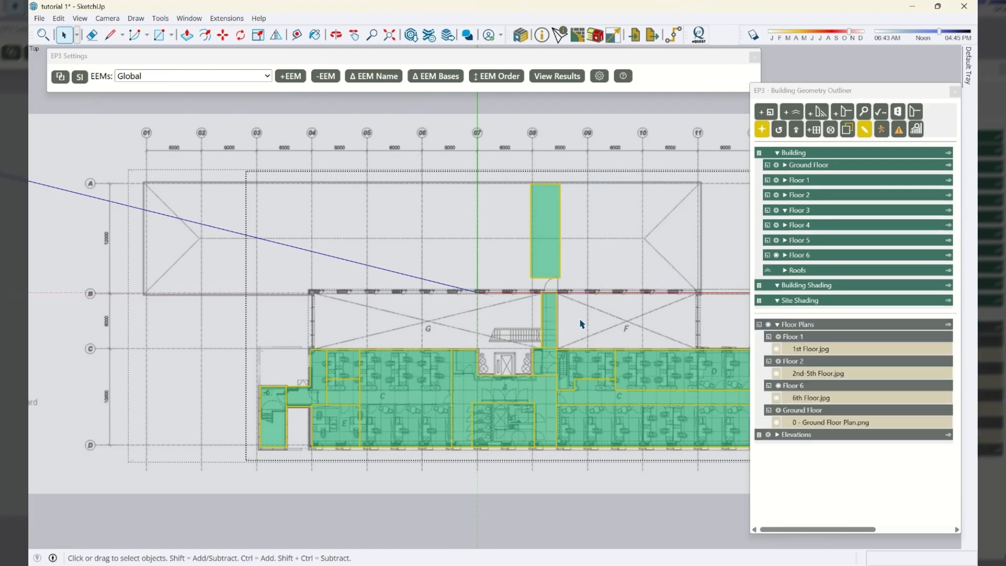
drag(496, 165, 610, 272)
drag(455, 160, 628, 292)
key(Delete)
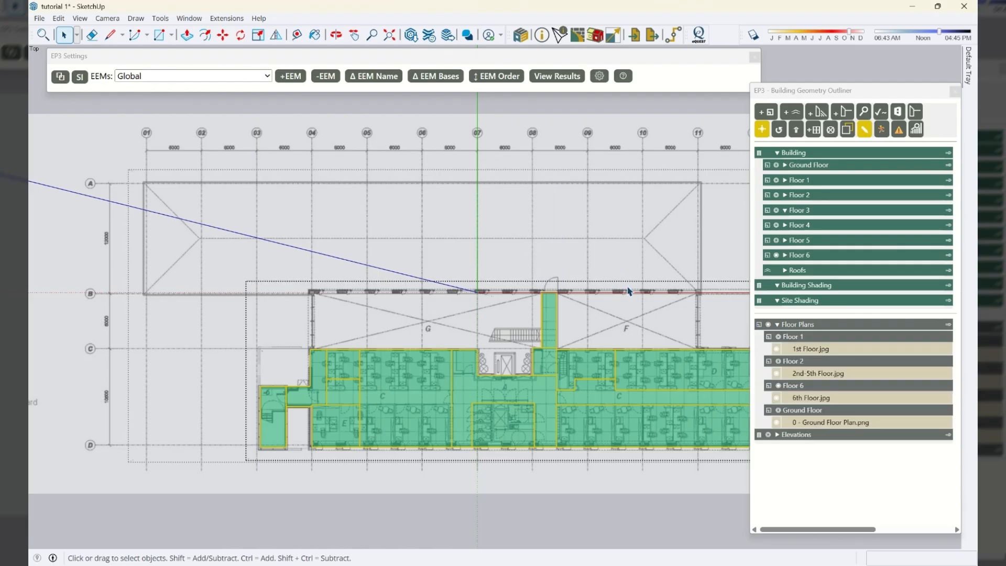
Step: Straighten the corridor C boundary beside stair B by drawing a rectangle across the notch and erasing the leftover stepped edge
scroll(238, 222, down, 2)
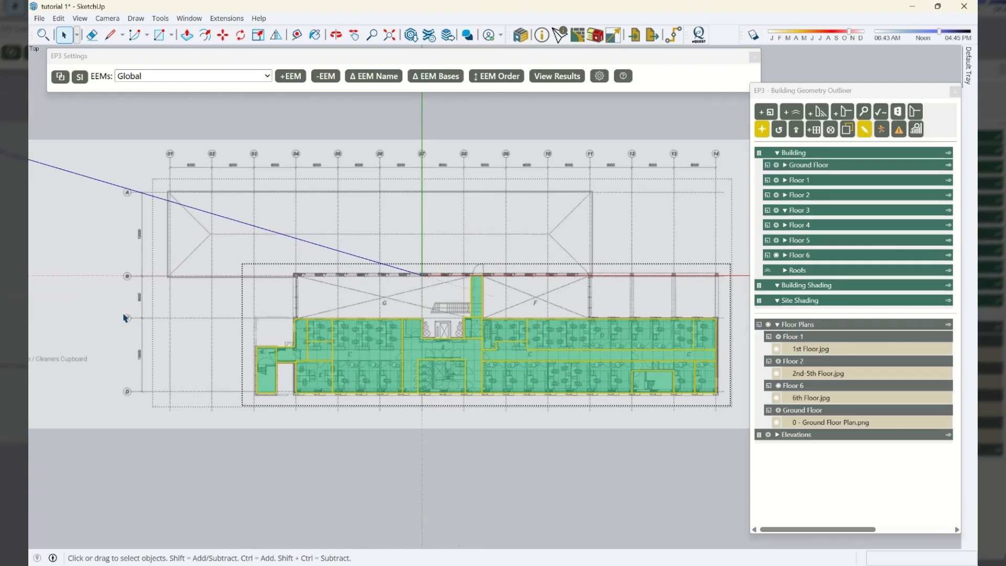
scroll(124, 318, down, 1)
scroll(291, 382, up, 6)
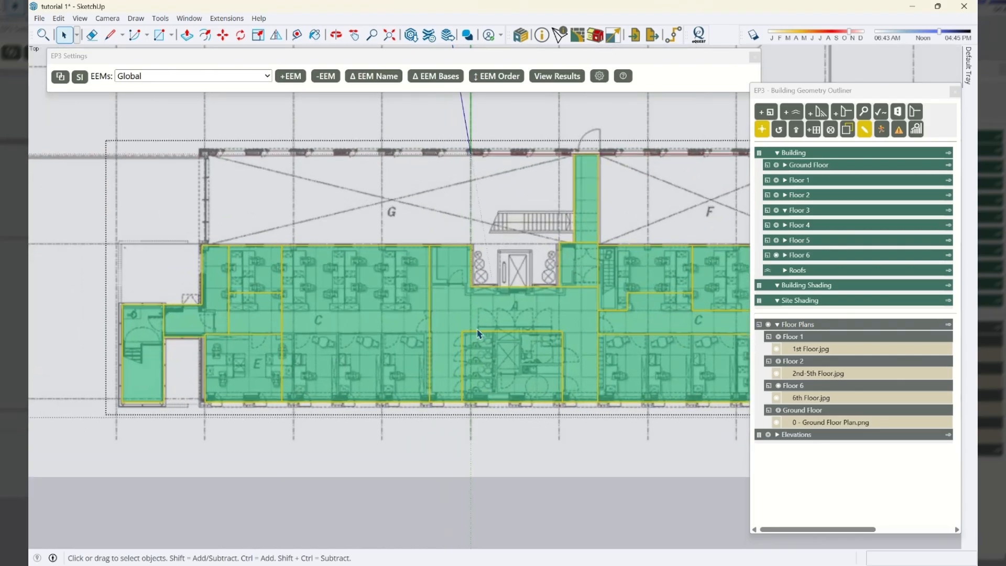
click(361, 310)
scroll(210, 293, down, 2)
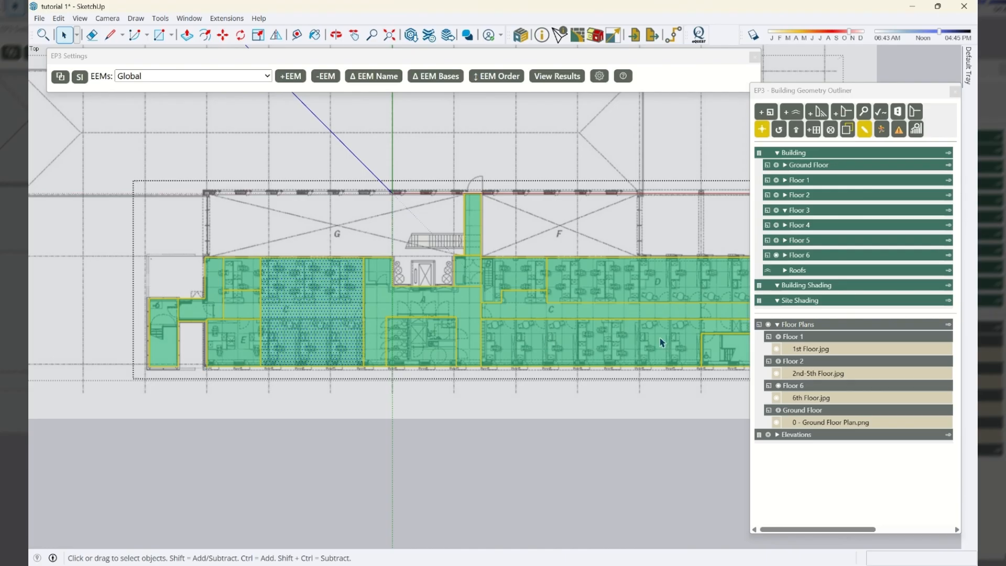
scroll(572, 290, up, 5)
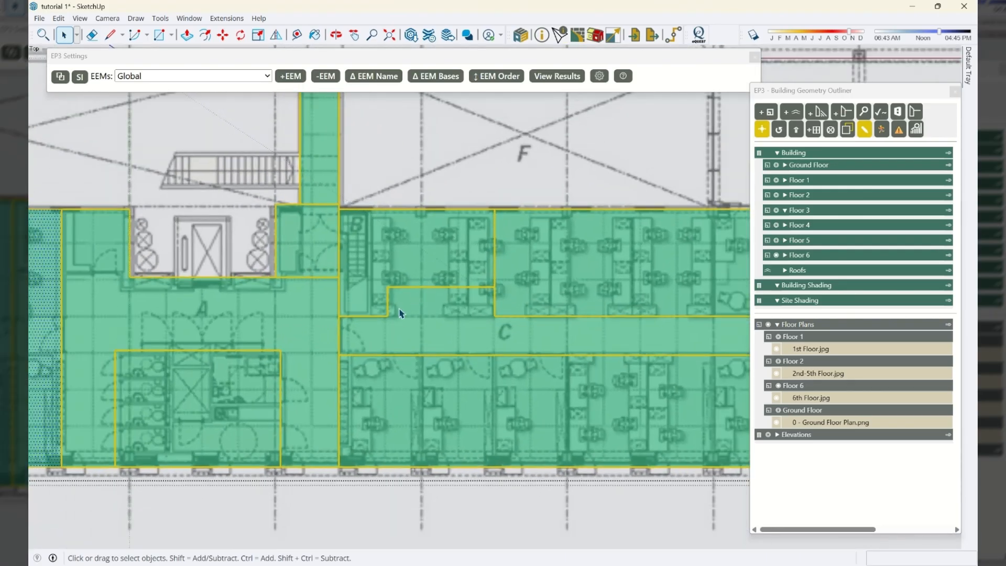
scroll(400, 313, down, 2)
click(404, 313)
key(r)
click(383, 287)
click(466, 310)
key(e)
drag(398, 287, 384, 288)
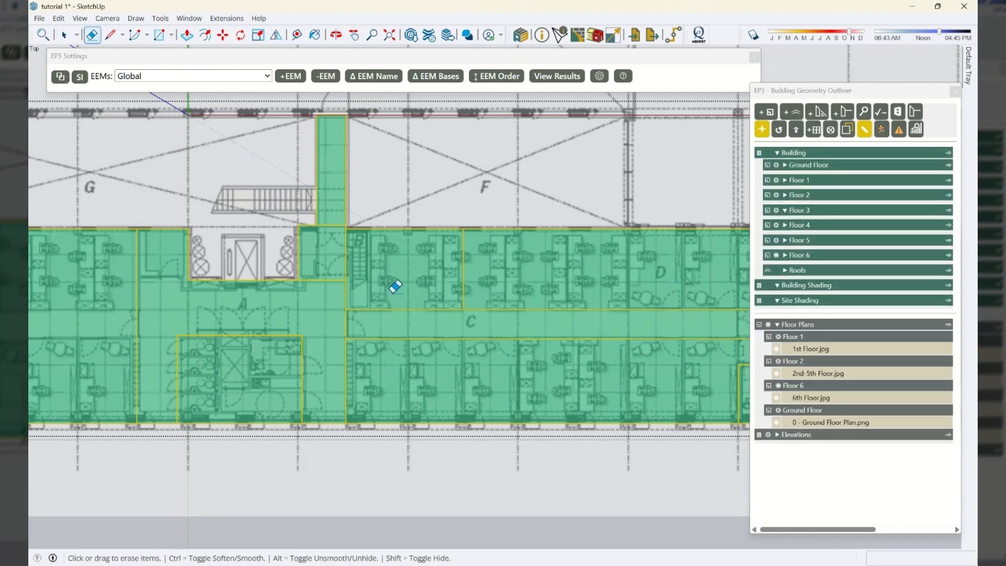
Step: Move the office partition below void F over to the wall of stair B so it encloses only the stair
key(space)
click(463, 289)
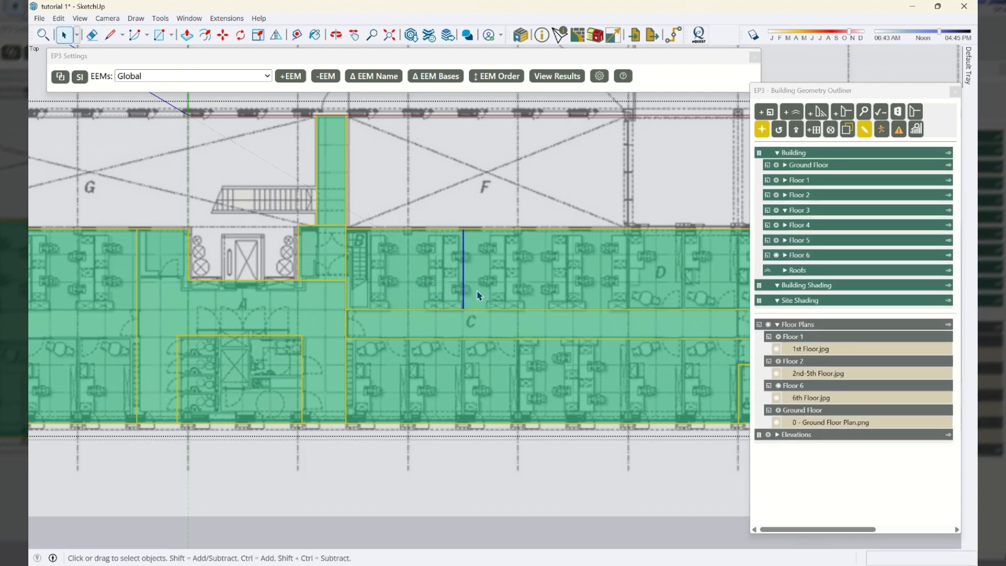
key(m)
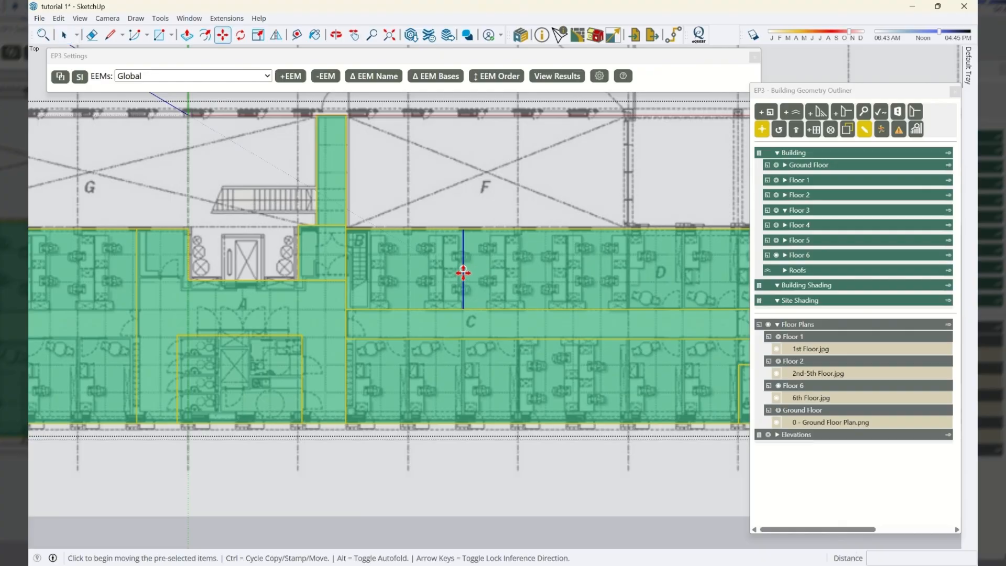
click(464, 270)
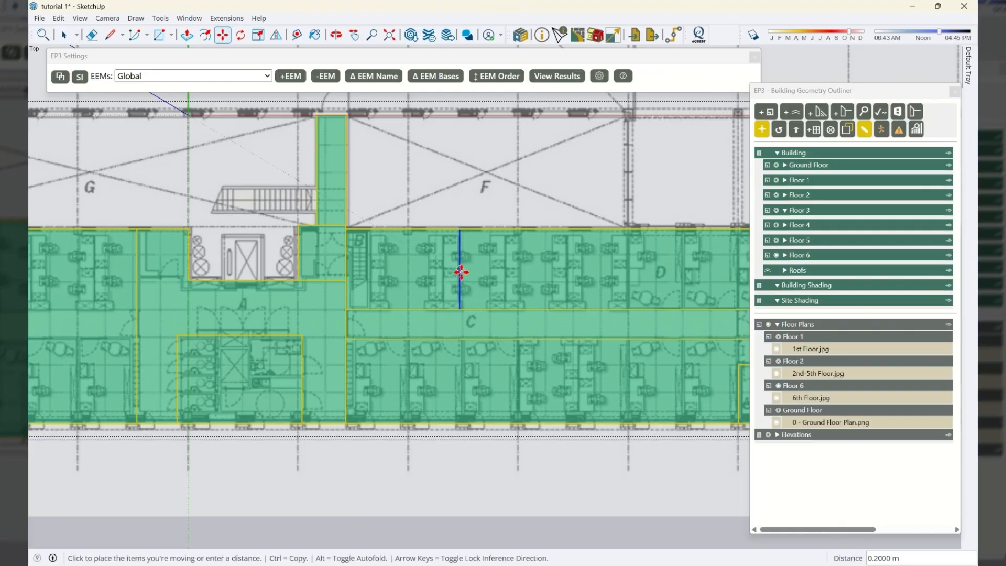
click(367, 273)
key(space)
Step: Compare the remaining partitions around area D and the accessible stair room with the 6th-floor plan
scroll(300, 277, down, 1)
scroll(300, 278, down, 1)
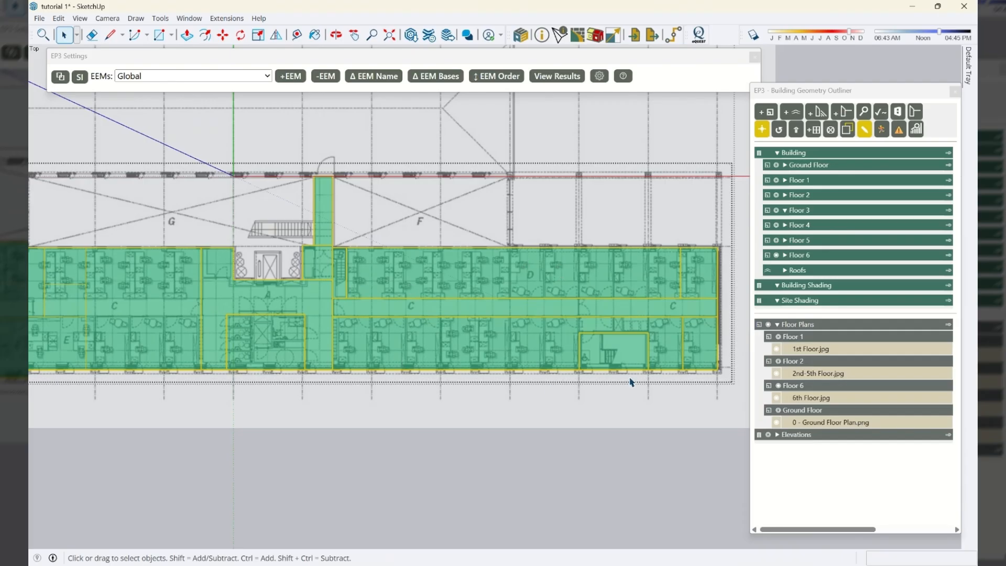
scroll(624, 367, up, 3)
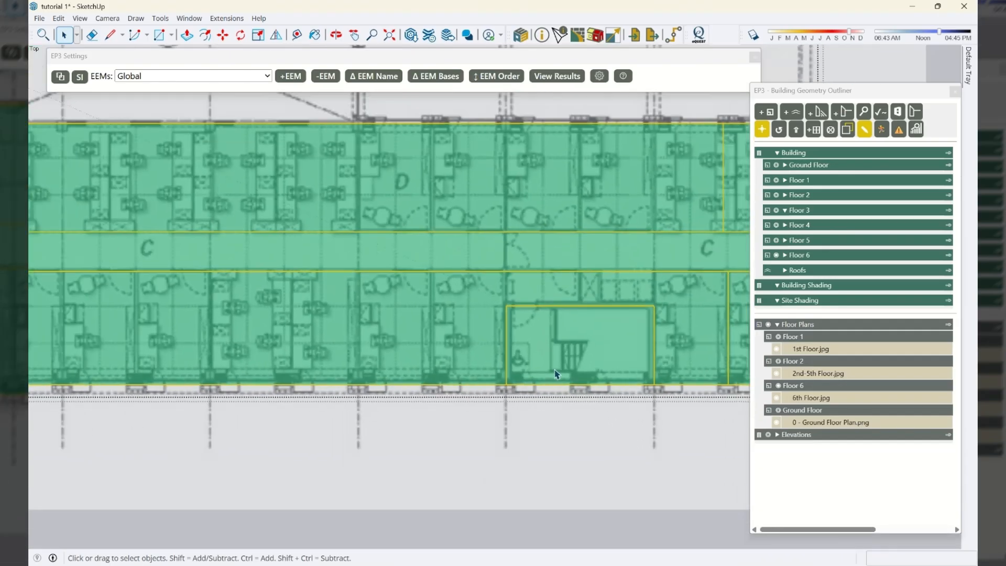
scroll(545, 387, down, 2)
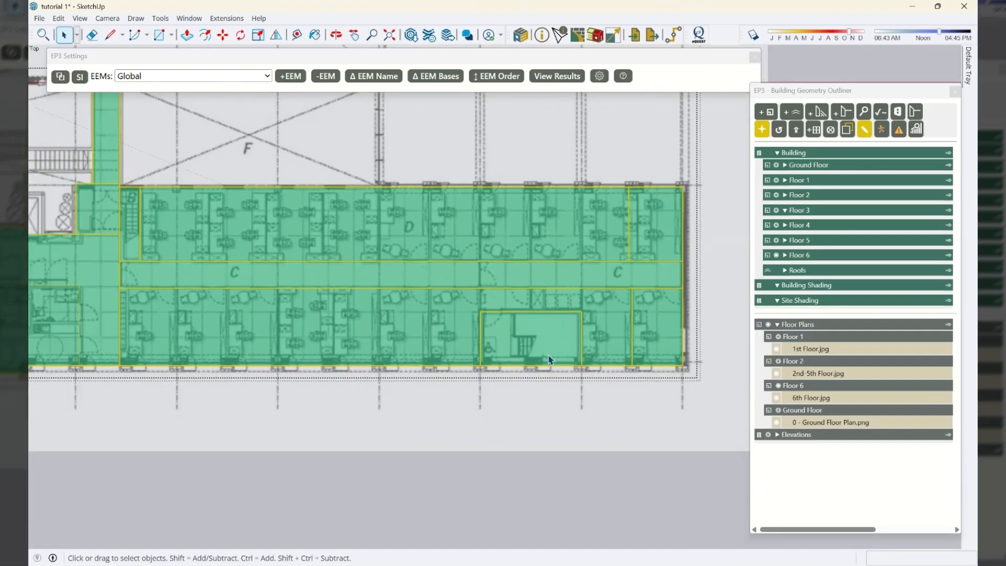
scroll(659, 344, down, 2)
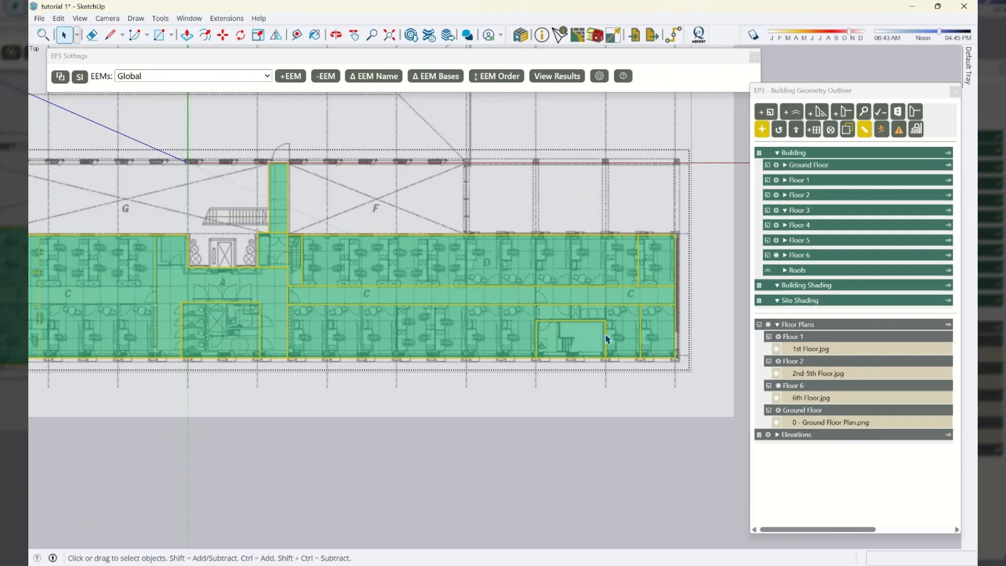
scroll(619, 350, down, 1)
scroll(200, 320, up, 1)
scroll(286, 345, up, 1)
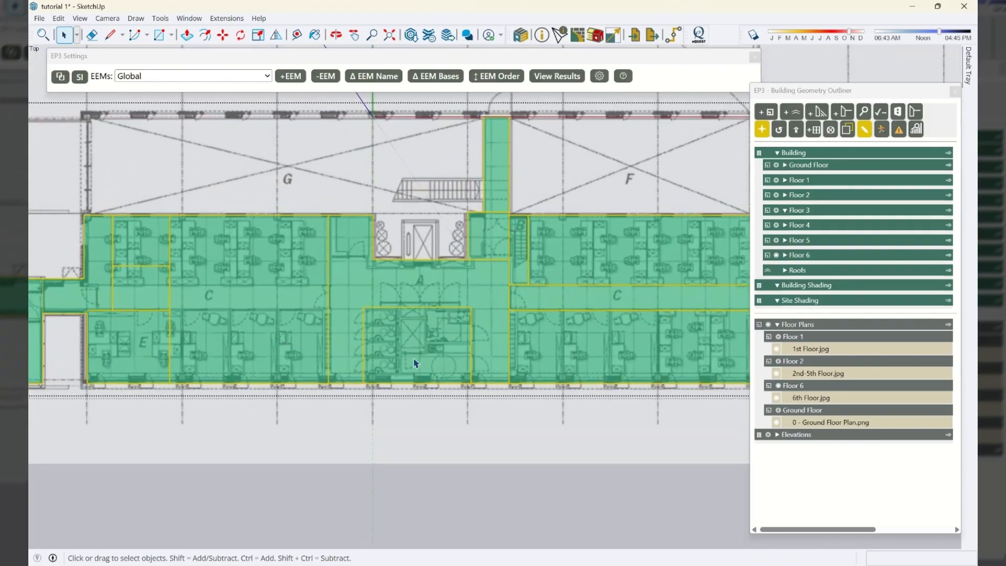
Step: Draw a rectangle from the lift area's lower corner to the area C wall, separating the small room from lobby A
scroll(479, 338, up, 1)
click(398, 283)
scroll(396, 285, up, 1)
scroll(396, 285, up, 1)
key(r)
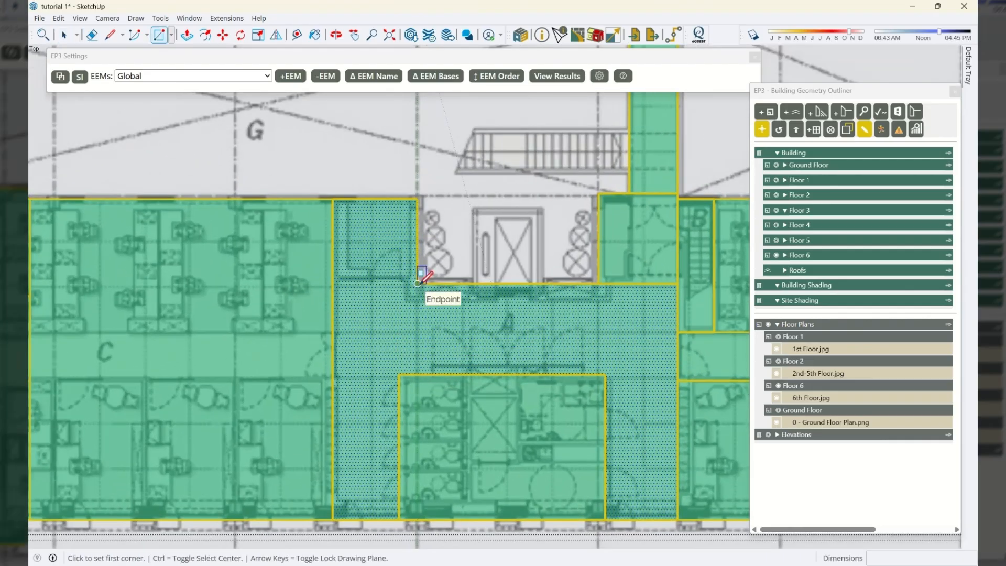
click(418, 284)
click(338, 199)
key(space)
Step: Erase the partitions in area C above and beside room E to merge them into one open space
scroll(635, 321, down, 4)
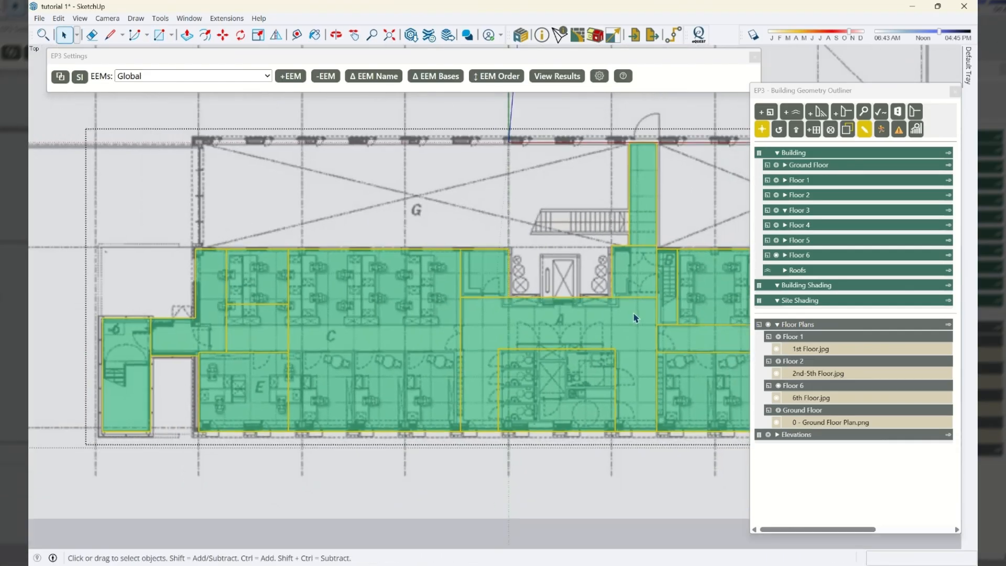
scroll(260, 412, up, 3)
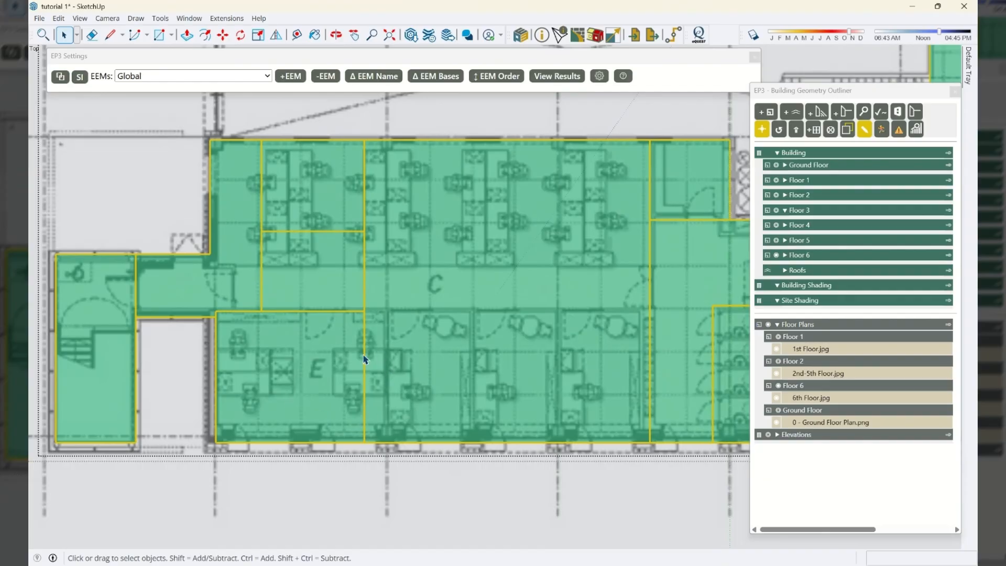
key(e)
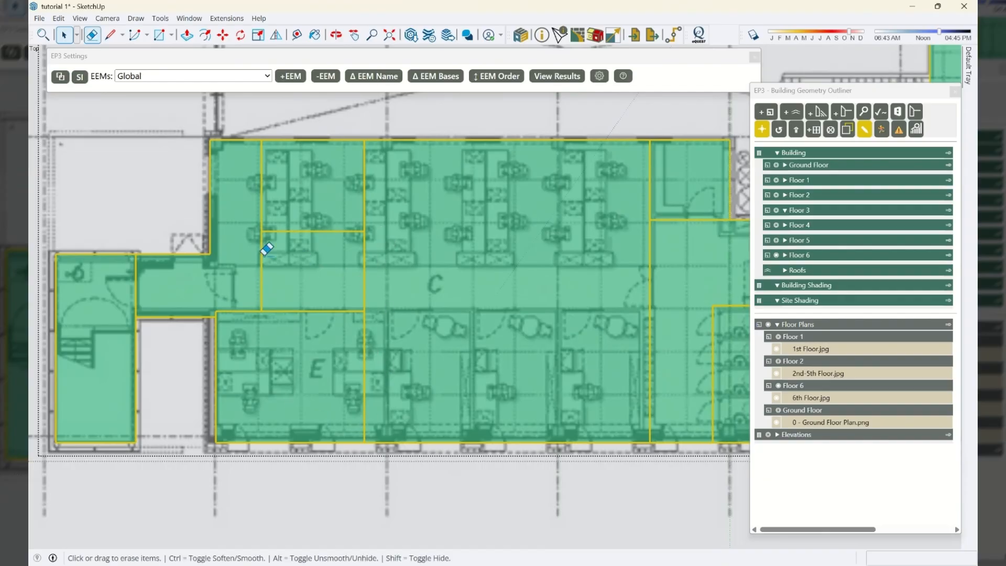
mouse_move(274, 226)
mouse_down()
mouse_move(259, 235)
mouse_move(260, 257)
mouse_up()
drag(392, 230, 367, 236)
Step: Move room E's partition facing the neighbouring offices about 0.74 m outward onto the plan's wall at the next grid line
key(space)
click(366, 352)
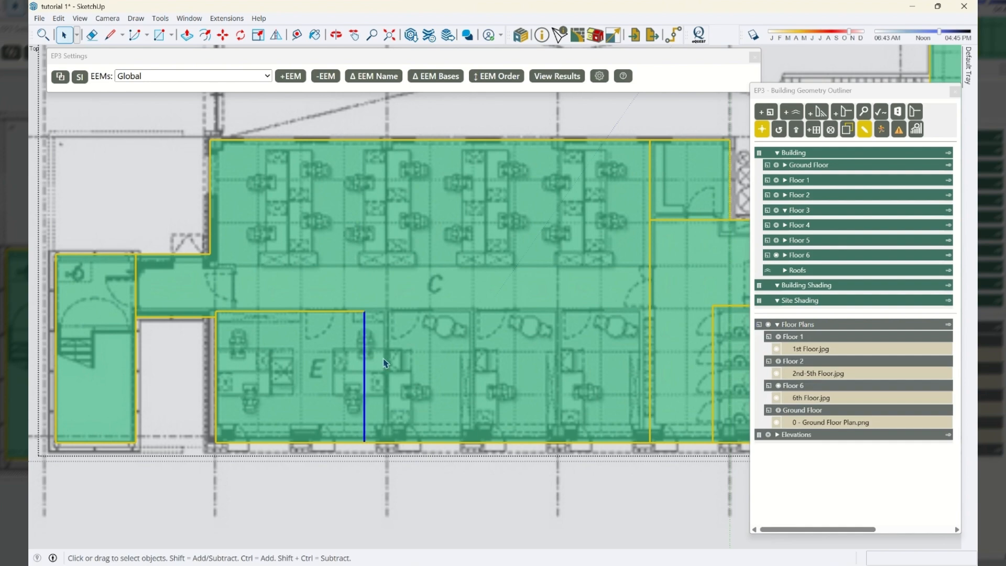
key(m)
click(365, 312)
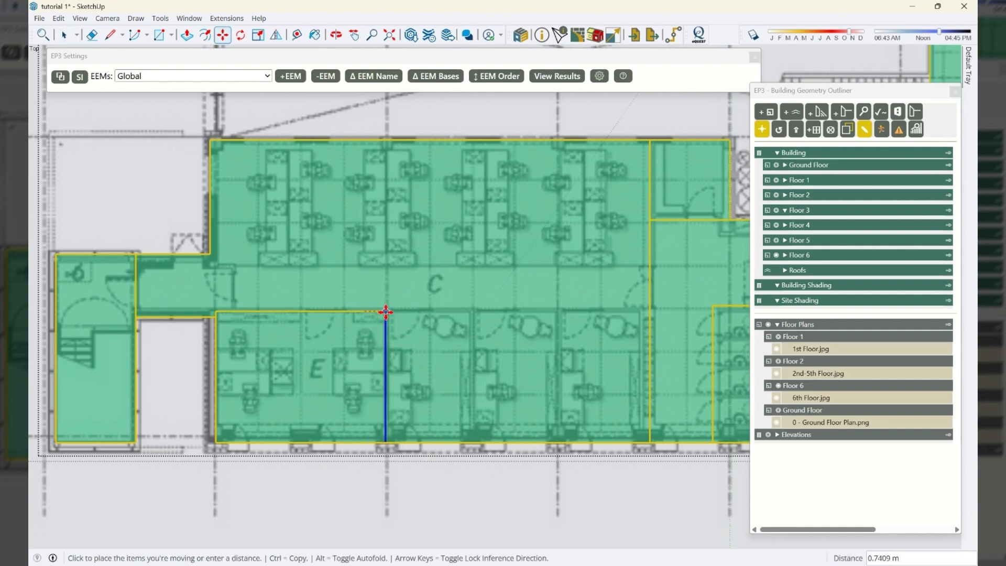
click(387, 311)
key(space)
Step: Examine the merged area C space and its narrow link to the end stair against the plan
scroll(365, 310, down, 3)
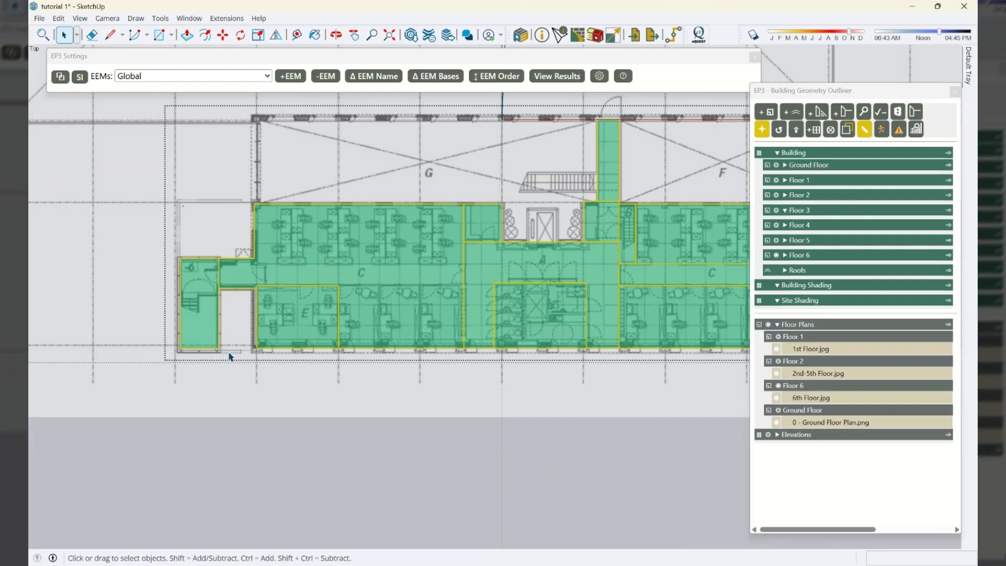
click(254, 276)
scroll(254, 275, up, 4)
scroll(254, 275, down, 2)
scroll(235, 308, down, 4)
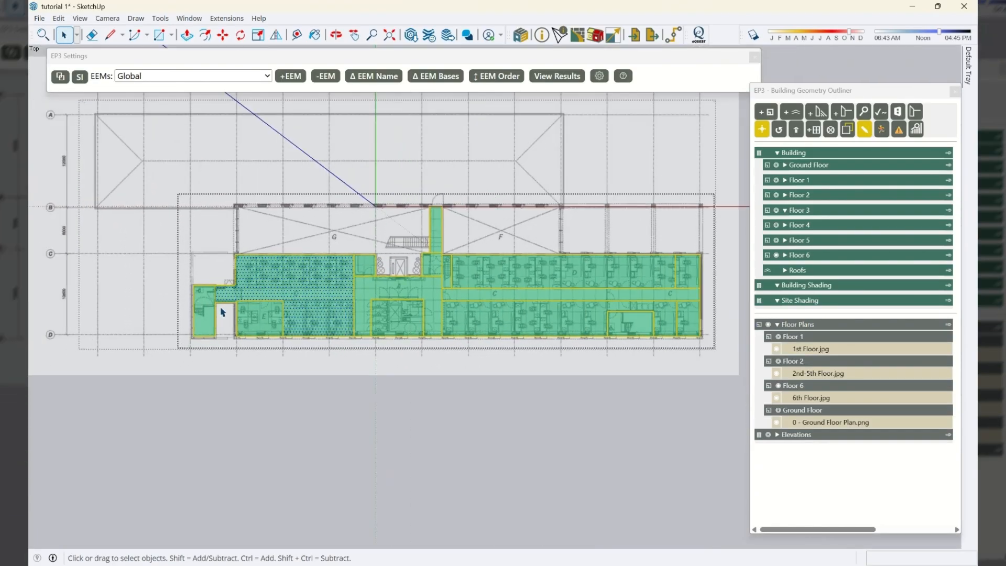
scroll(220, 312, up, 8)
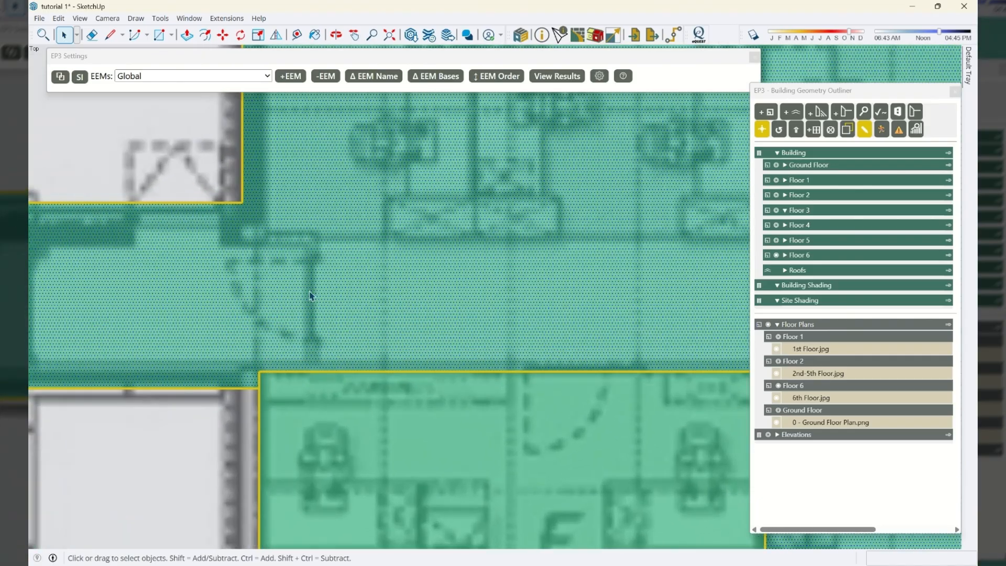
scroll(295, 297, down, 5)
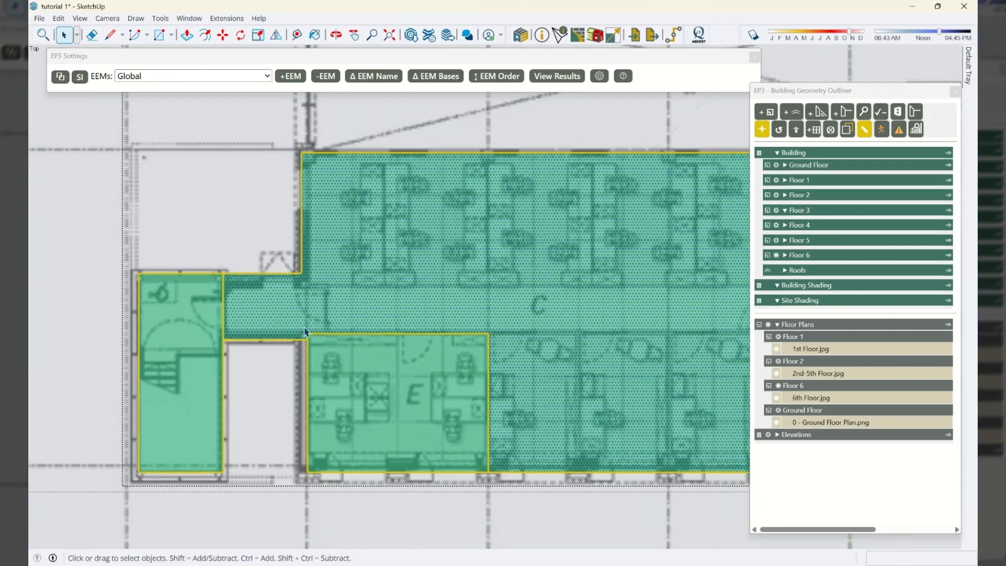
scroll(200, 317, down, 3)
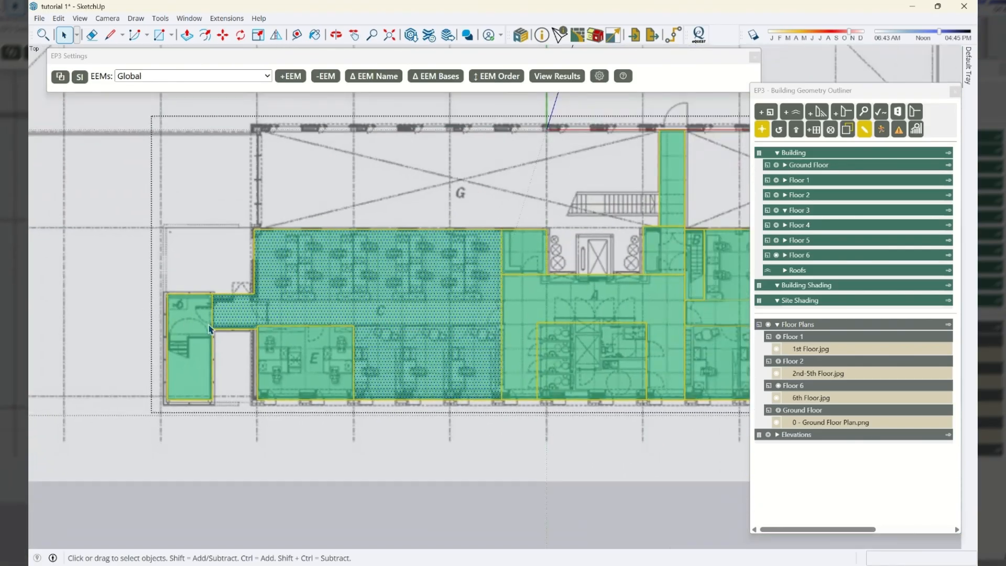
scroll(126, 356, down, 1)
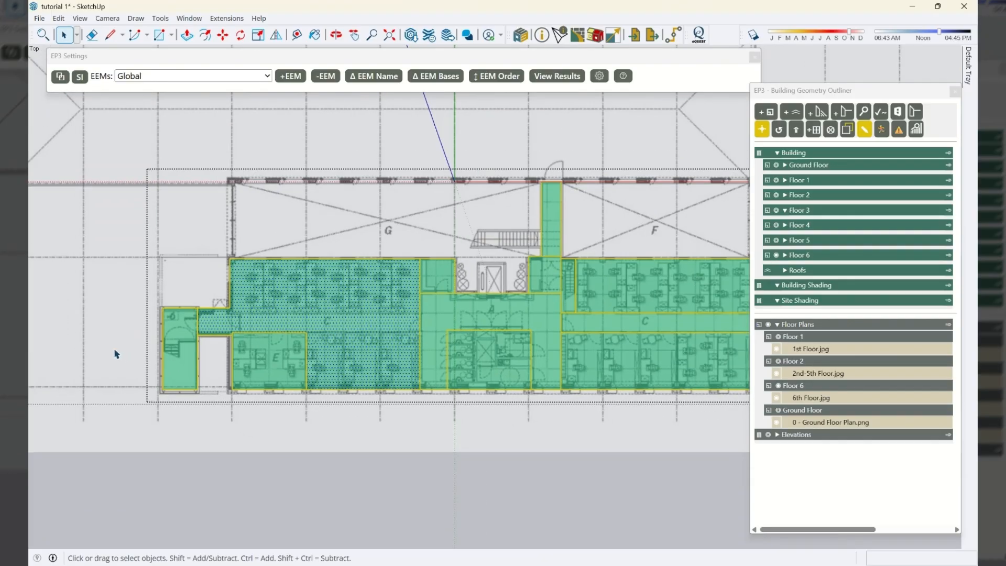
Step: Re-number the spaces of Floor 6 starting from 01 and expand the floor's space list in the outliner
click(560, 35)
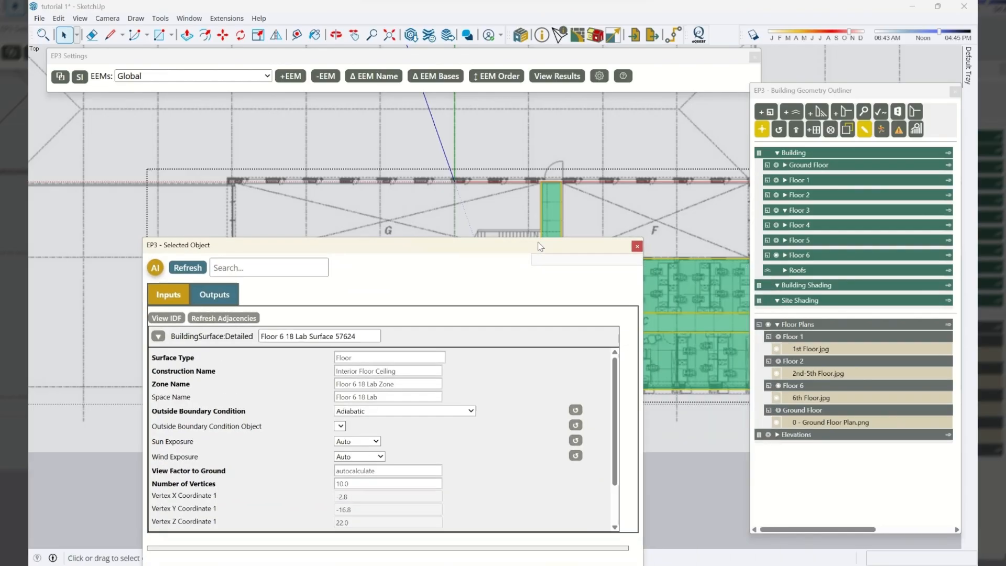
click(827, 257)
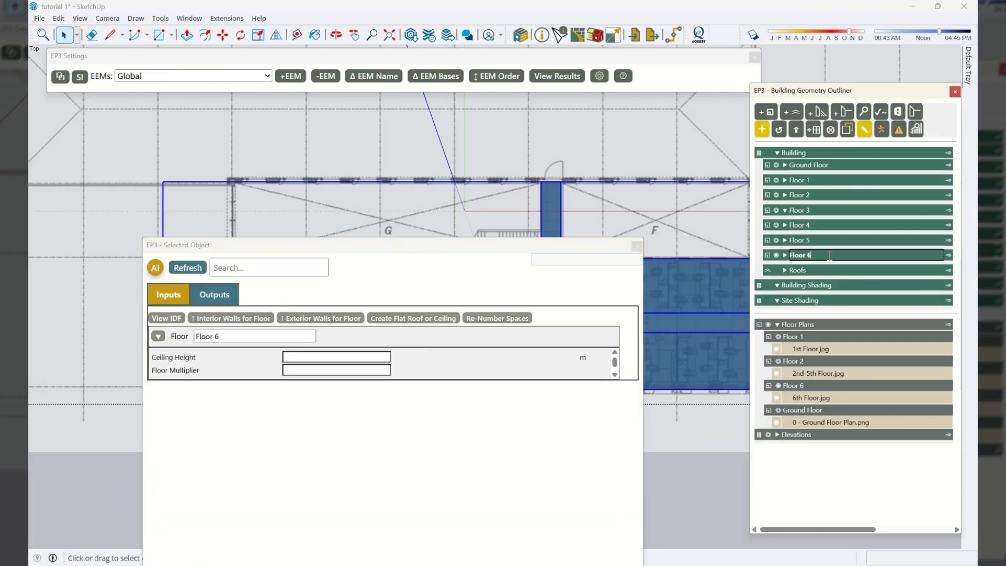
drag(295, 250, 293, 262)
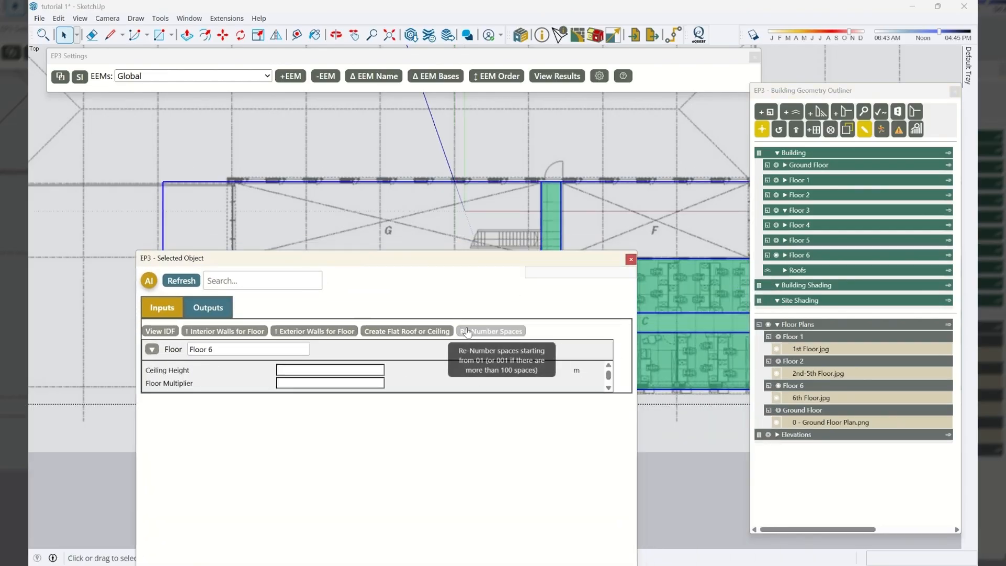
click(632, 260)
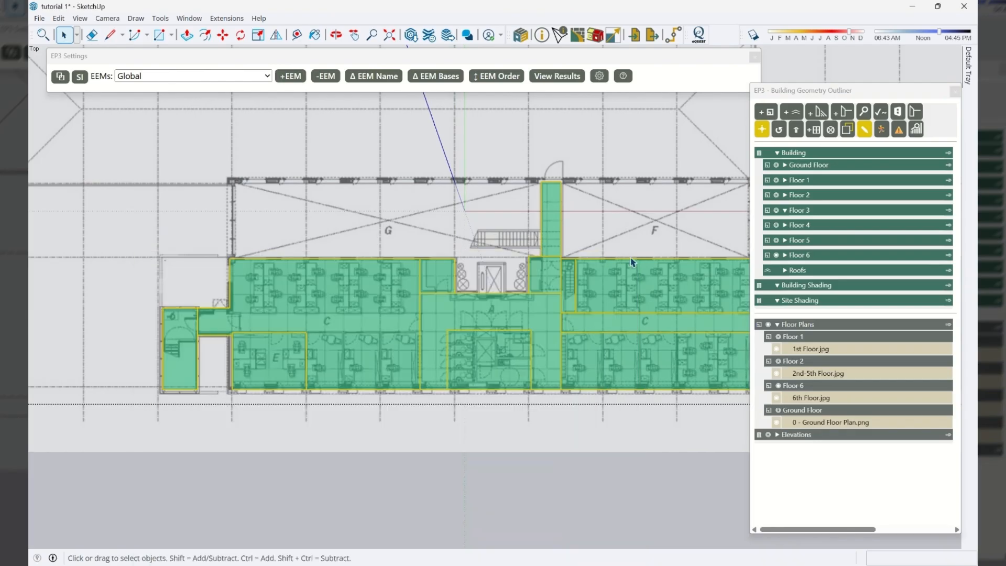
click(784, 255)
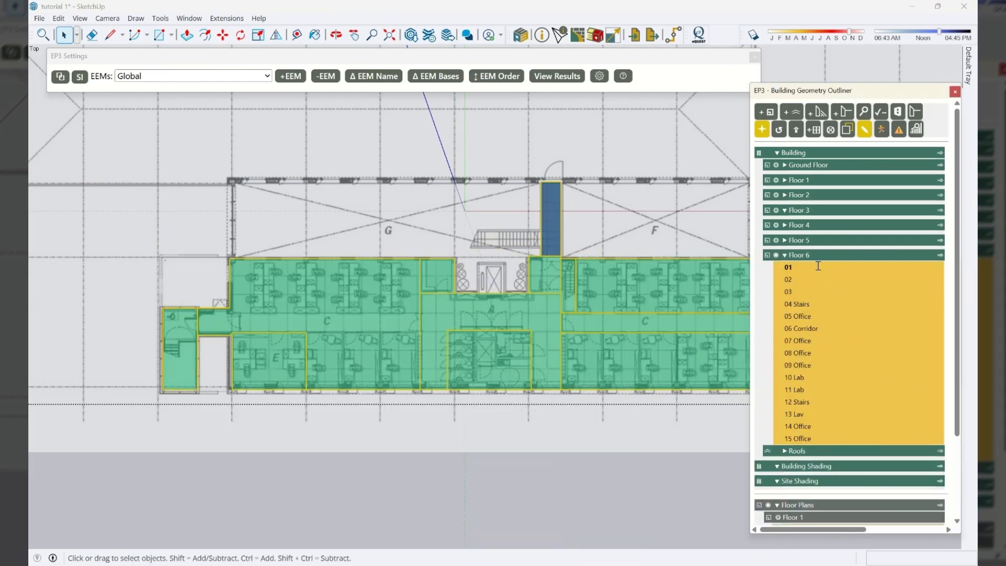
Step: Erase the partitions around the small space beside the stair to merge the narrow link passage with core area A
click(818, 266)
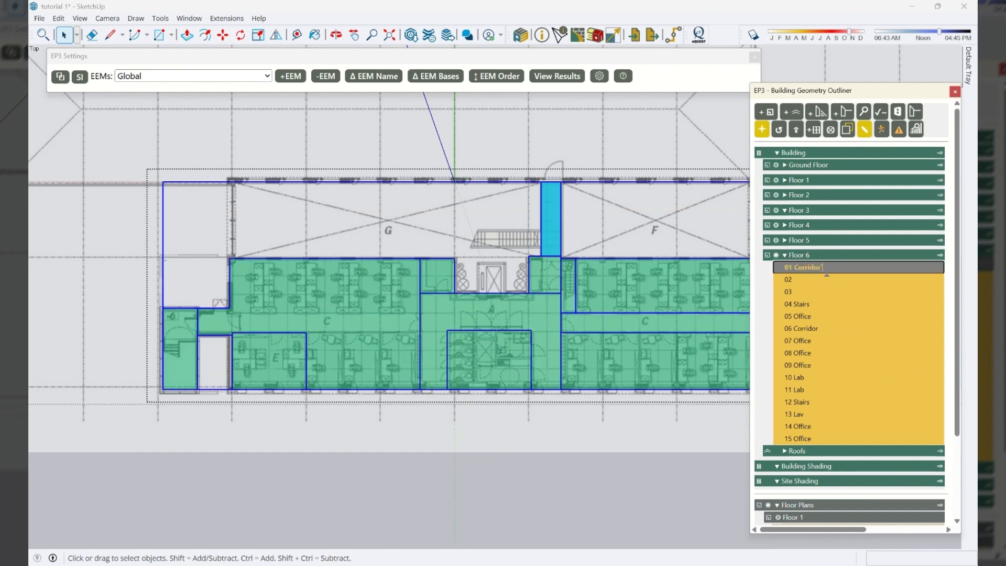
click(557, 276)
scroll(548, 294, up, 5)
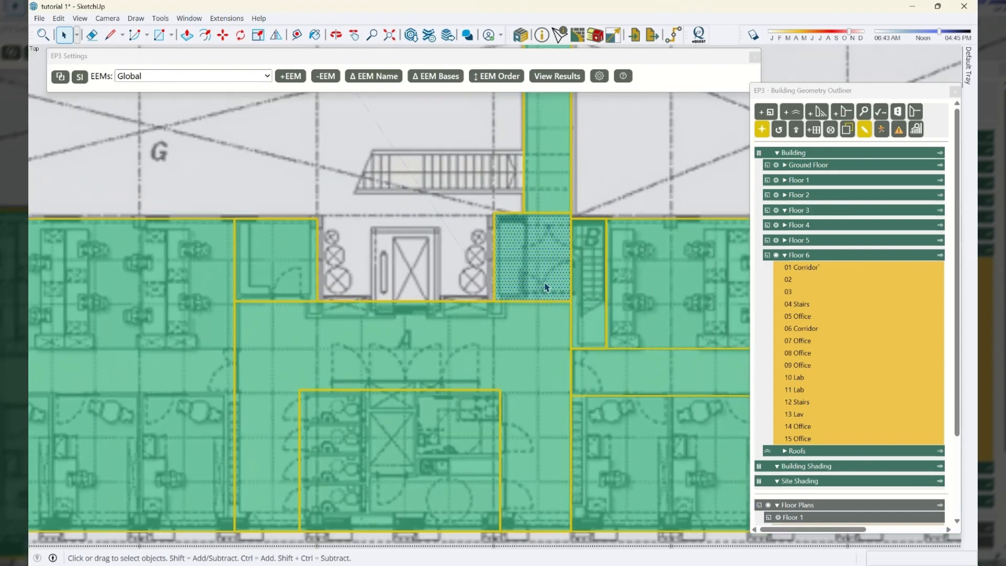
key(e)
click(554, 214)
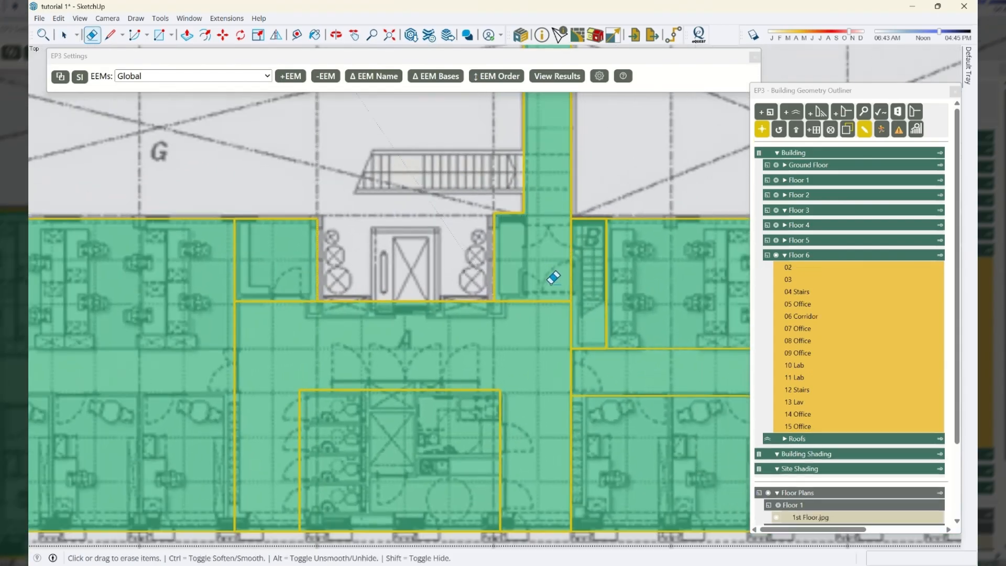
key(space)
click(562, 333)
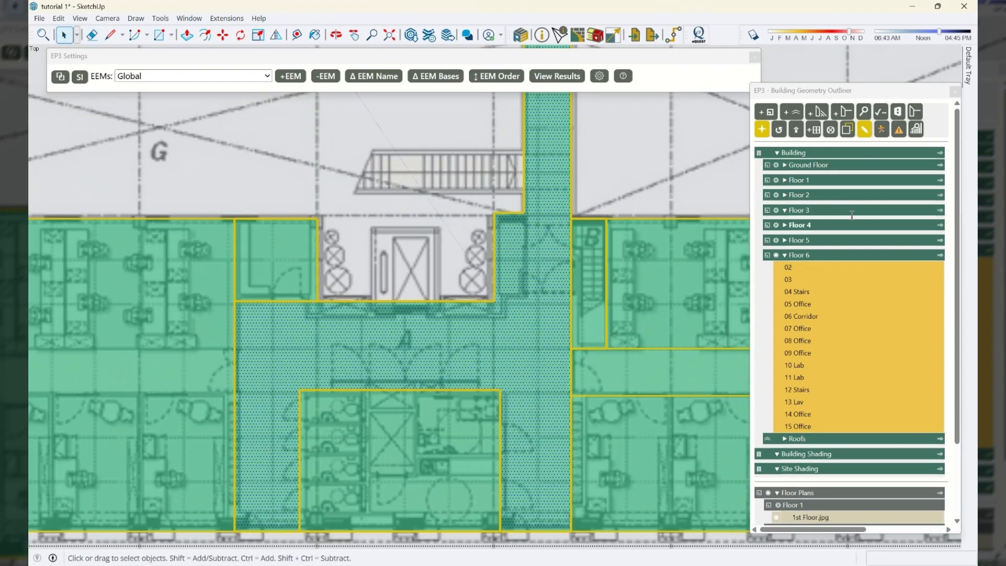
Step: Re-number Floor 6's spaces after the merge and close the floor's properties
click(827, 255)
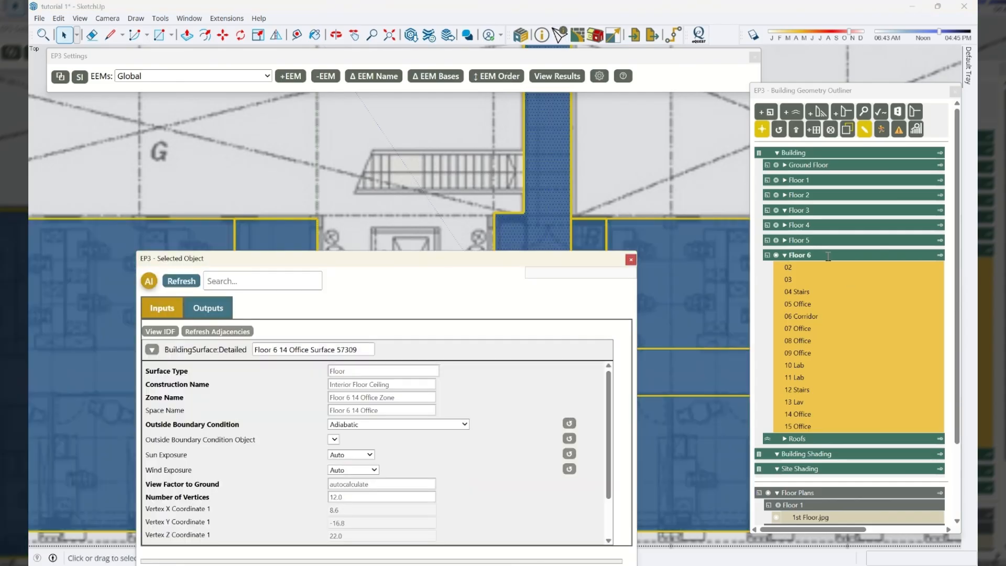
click(491, 332)
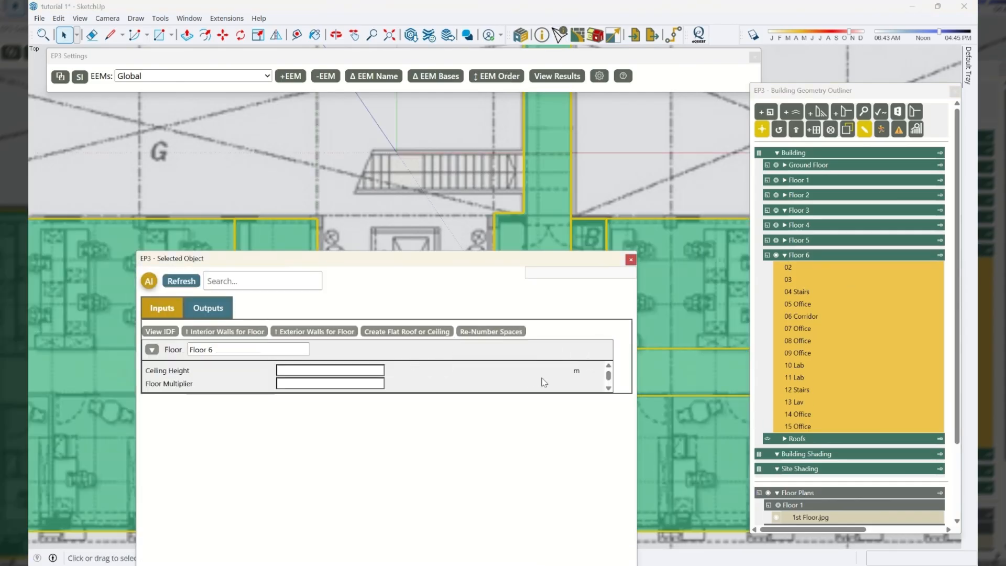
click(632, 259)
Step: Name Floor 6's space 01 Stairs and space 02 Office
click(816, 266)
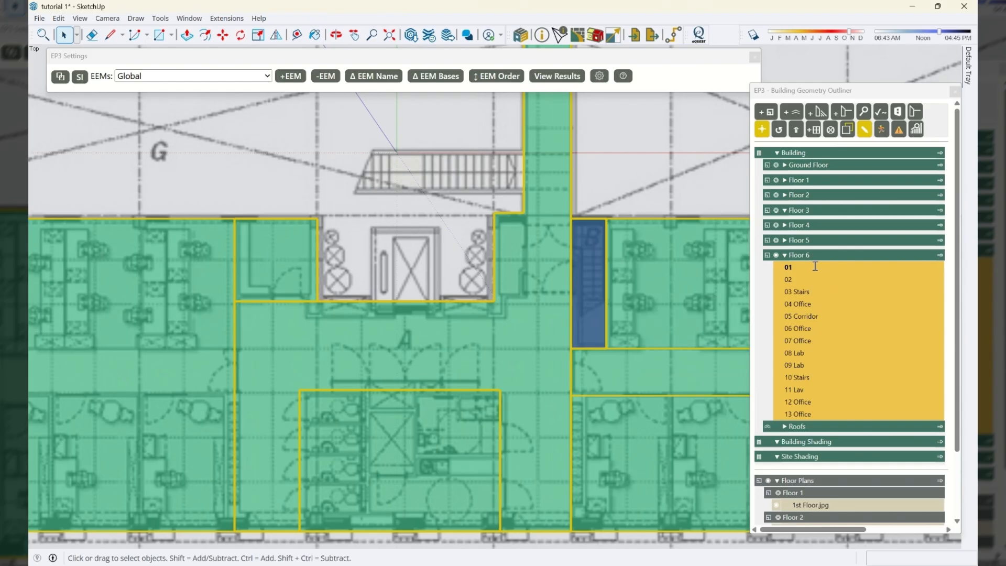
click(815, 267)
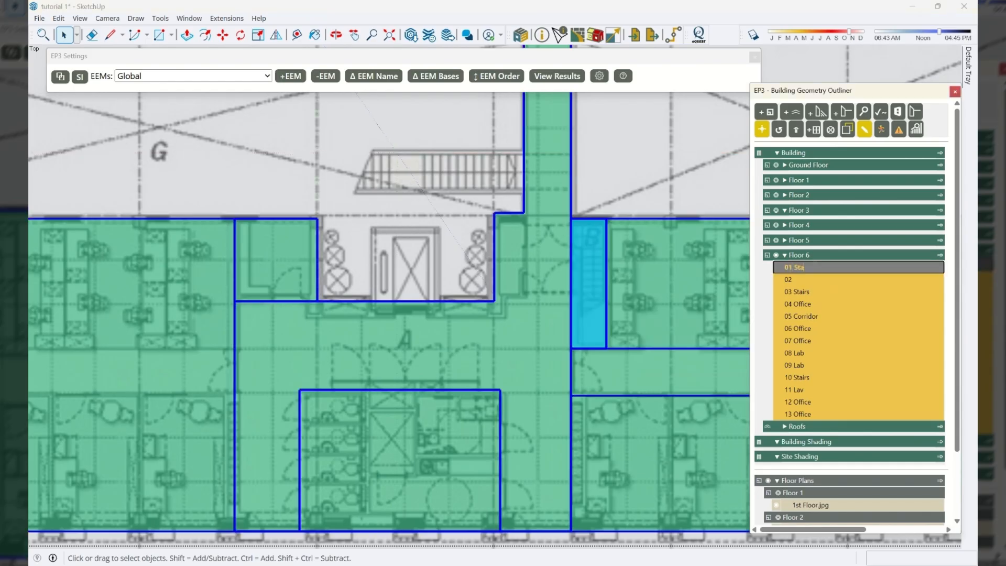
text(Stairs)
key(Tab)
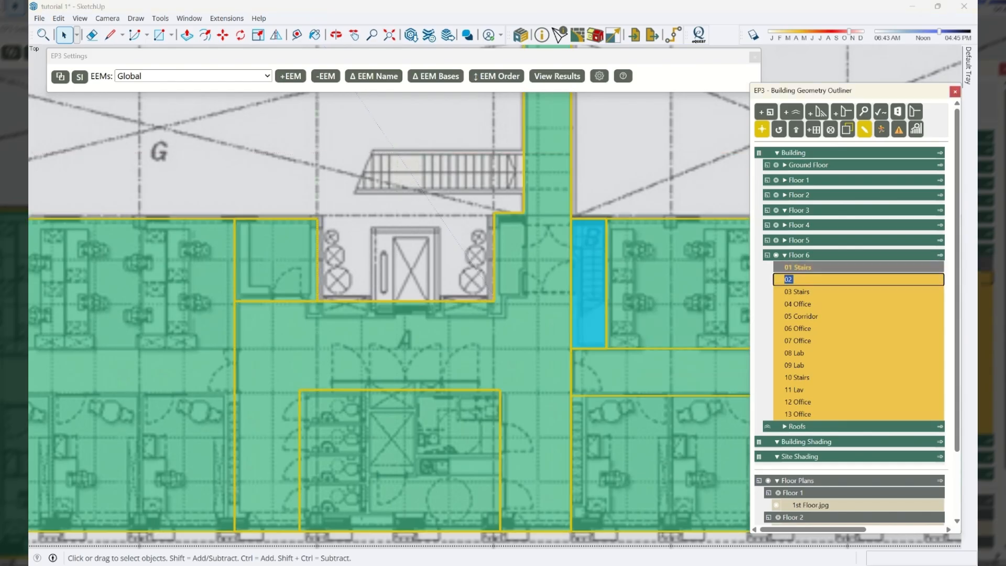
click(826, 279)
text(Office)
key(Tab)
Step: Check the 6th-floor plan's legend and rename Floor 6's spaces 08 and 09 from labs to Office
scroll(540, 225, down, 2)
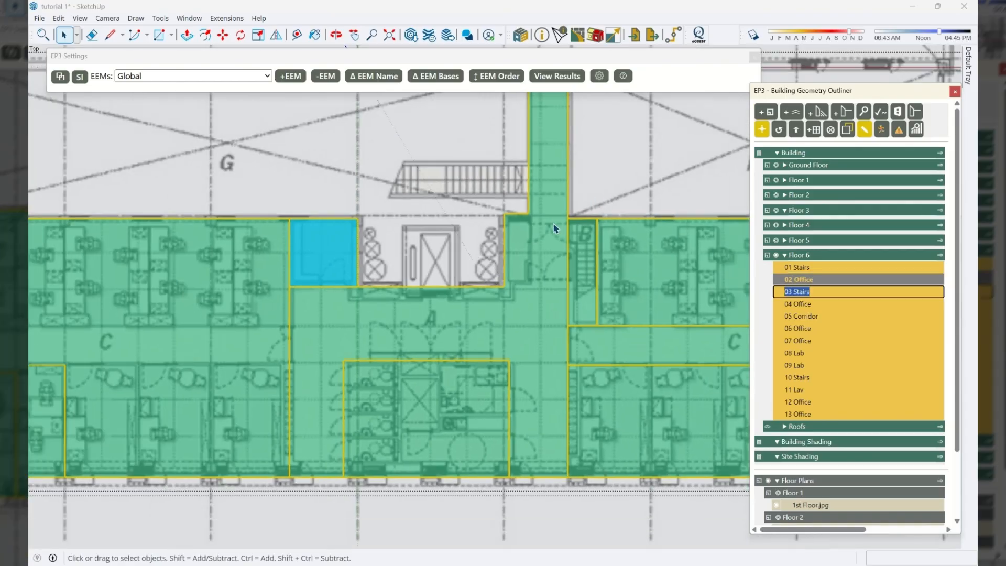
scroll(331, 325, down, 2)
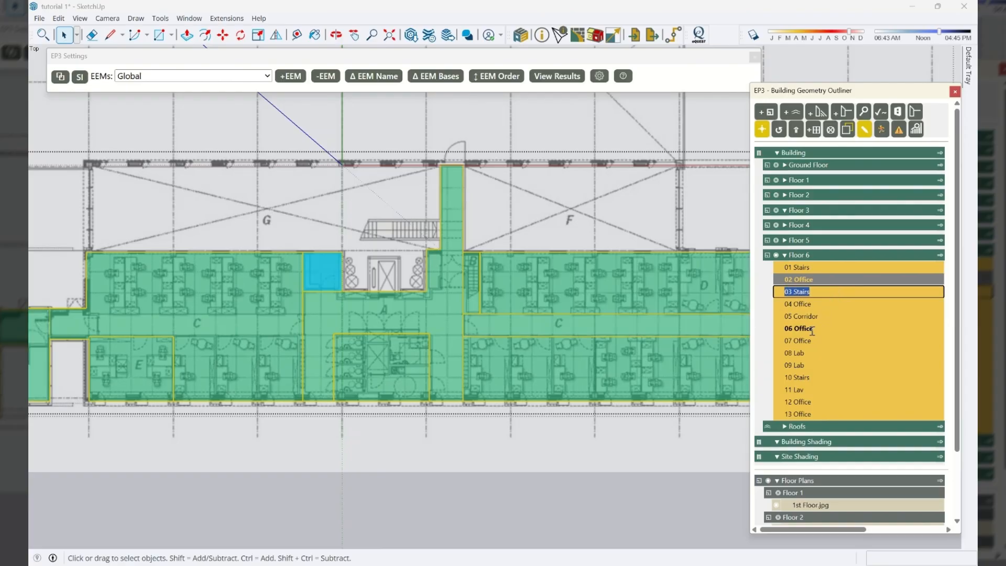
scroll(175, 309, down, 2)
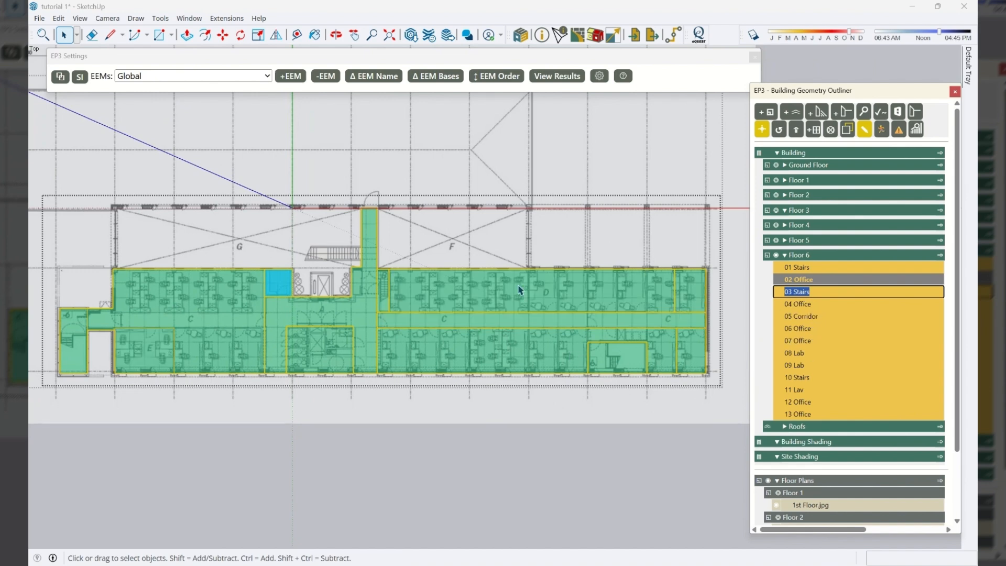
scroll(586, 299, down, 4)
scroll(59, 342, up, 2)
scroll(59, 342, up, 1)
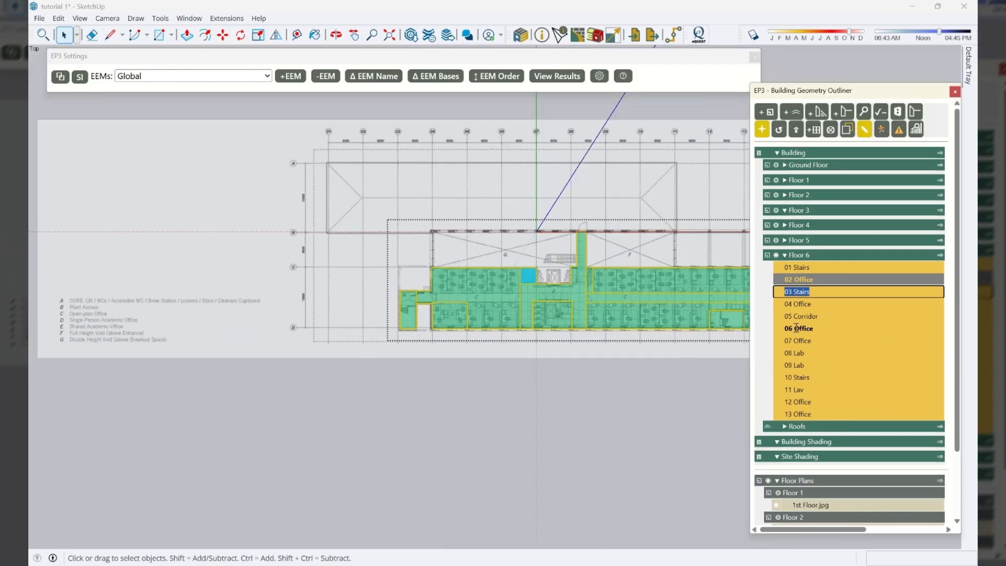
click(831, 354)
click(831, 353)
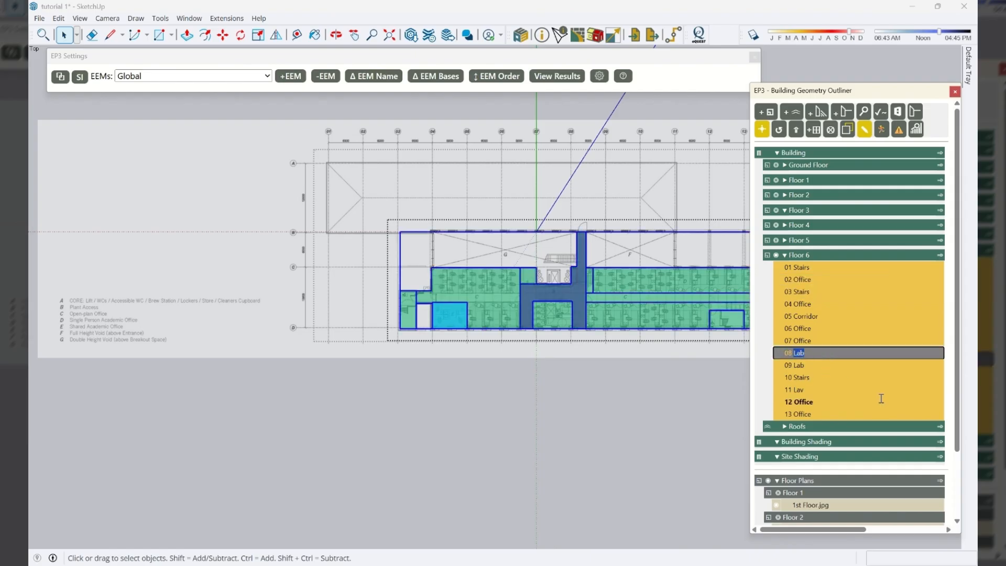
key(Return)
click(813, 365)
click(813, 365)
key(Return)
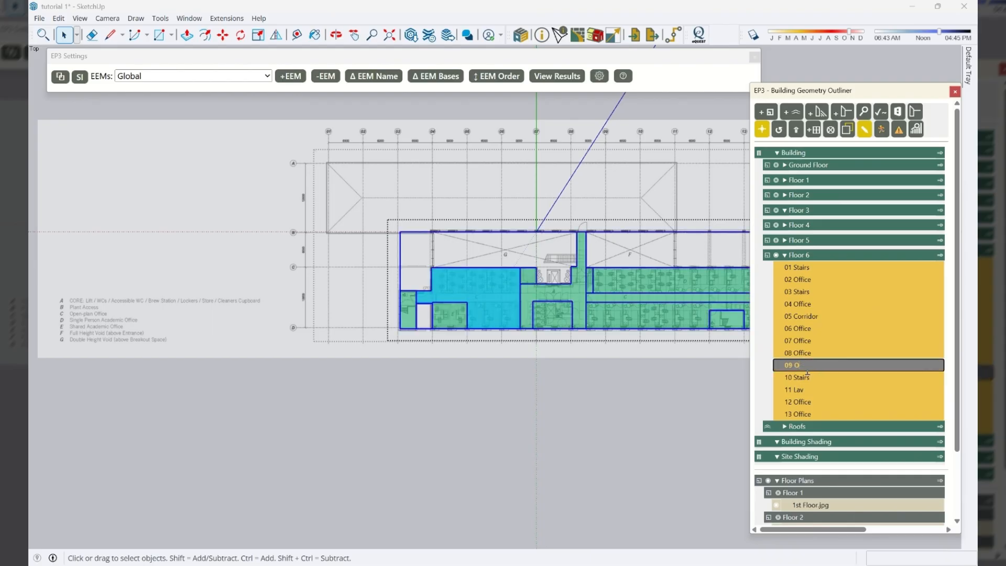
text(ice)
key(Return)
Step: Rename Floor 6's space 12 as Corridor and save the model
click(836, 377)
click(835, 377)
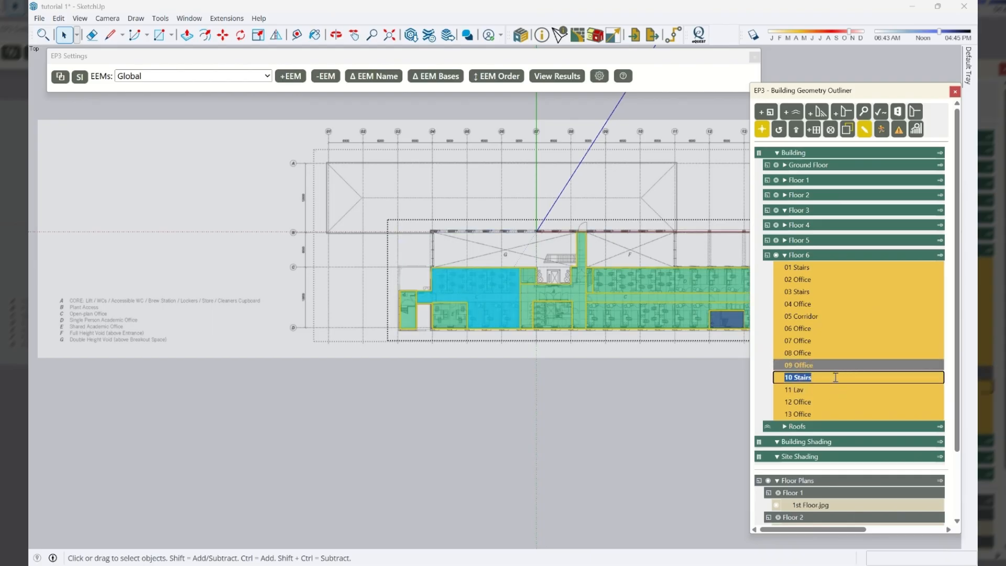
click(819, 402)
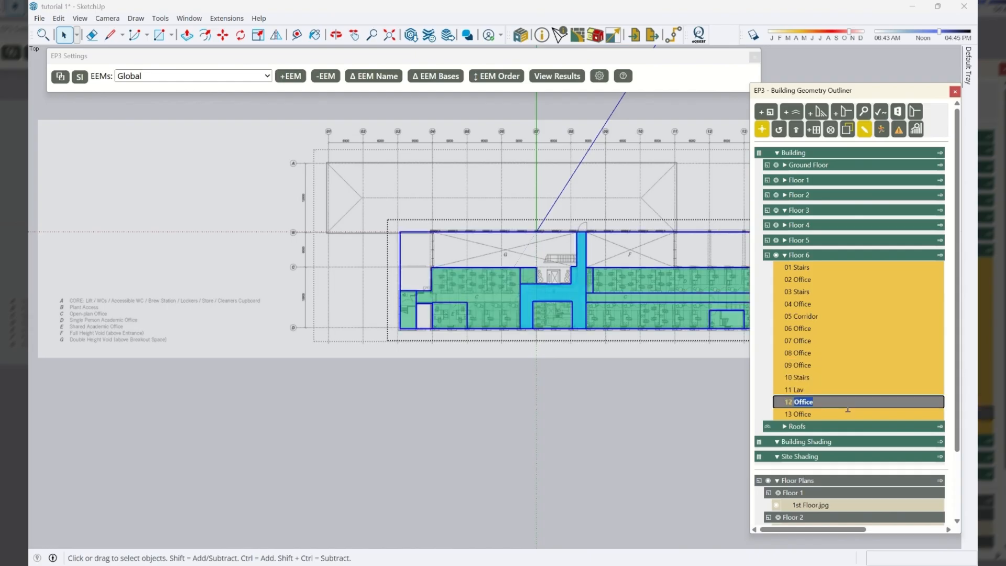
text(12 Corridor)
key(Tab)
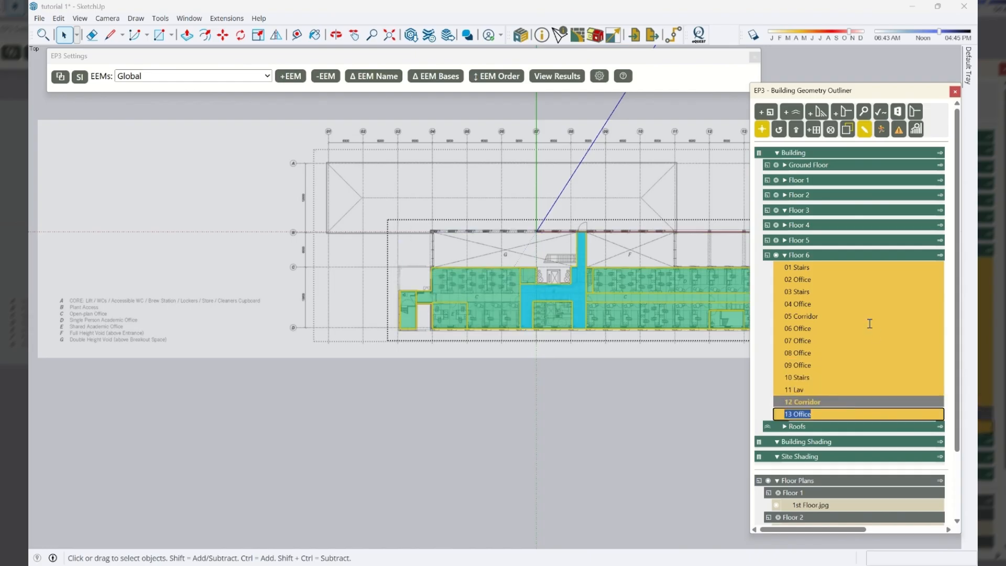
scroll(327, 406, down, 1)
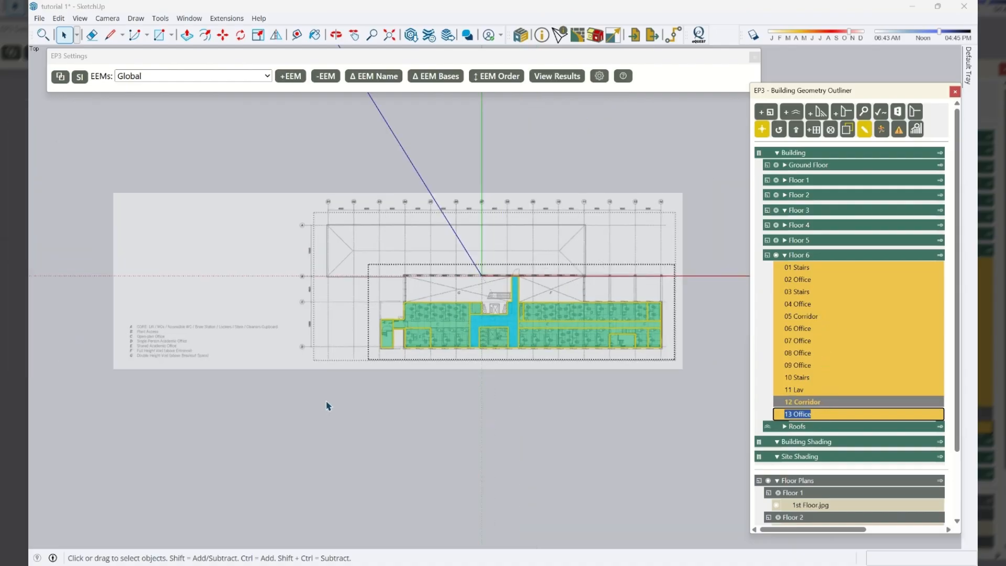
click(452, 440)
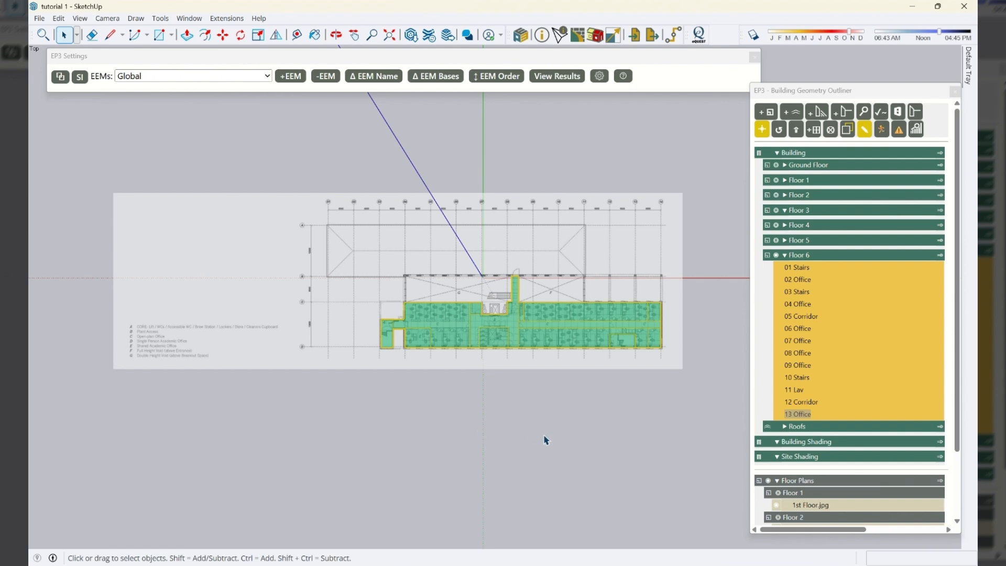
Step: Collapse Floor 6's space list and show the elevation drawings in a low perspective view
middle_drag(583, 421, 582, 367)
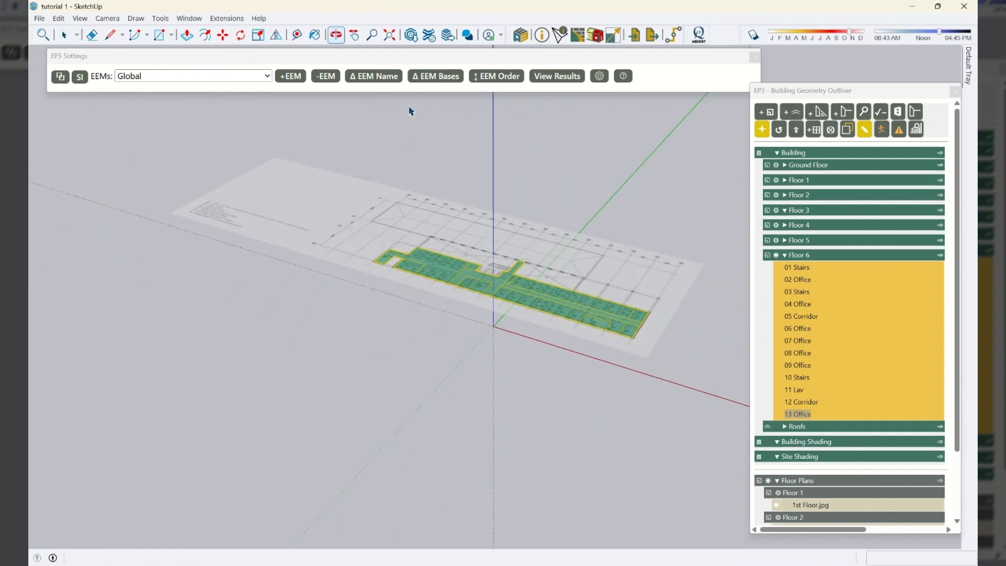
click(784, 256)
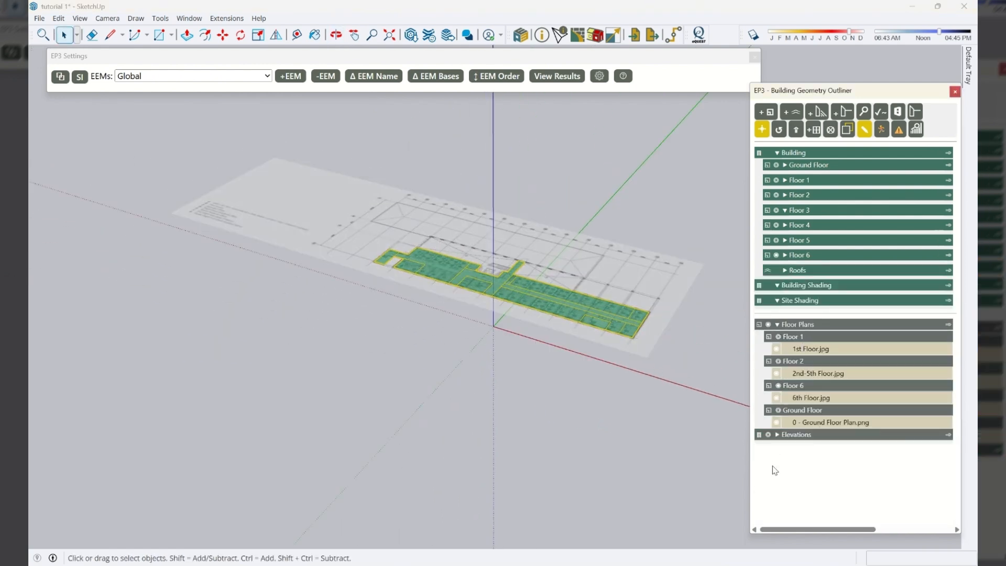
click(769, 434)
key(o)
drag(589, 322, 413, 256)
key(space)
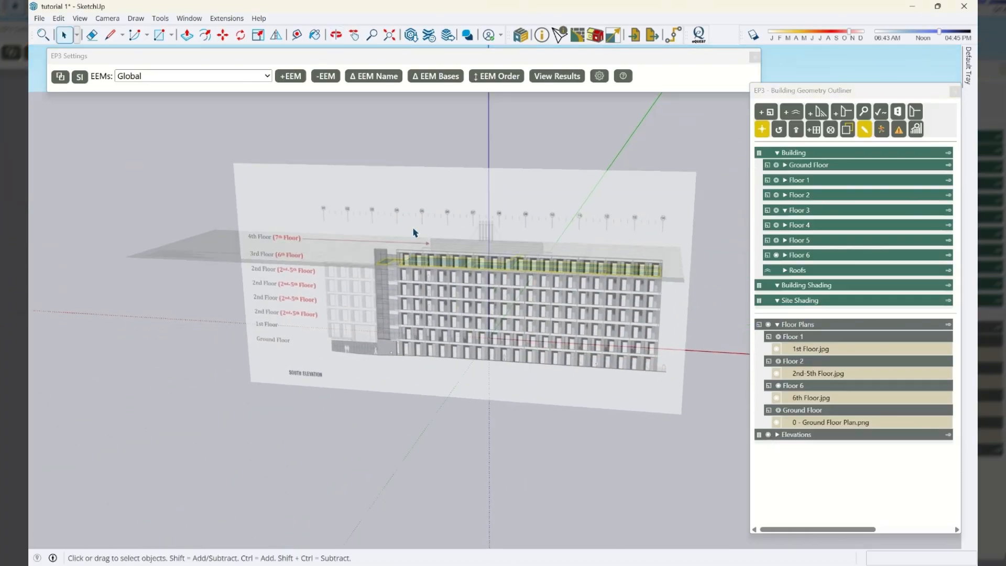
Step: Measure the height from Floor 6's plan level to the roof line on the south elevation
middle_drag(643, 327, 590, 331)
scroll(443, 281, up, 5)
scroll(443, 286, up, 2)
key(t)
click(365, 293)
middle_drag(371, 231, 395, 162)
key(x)
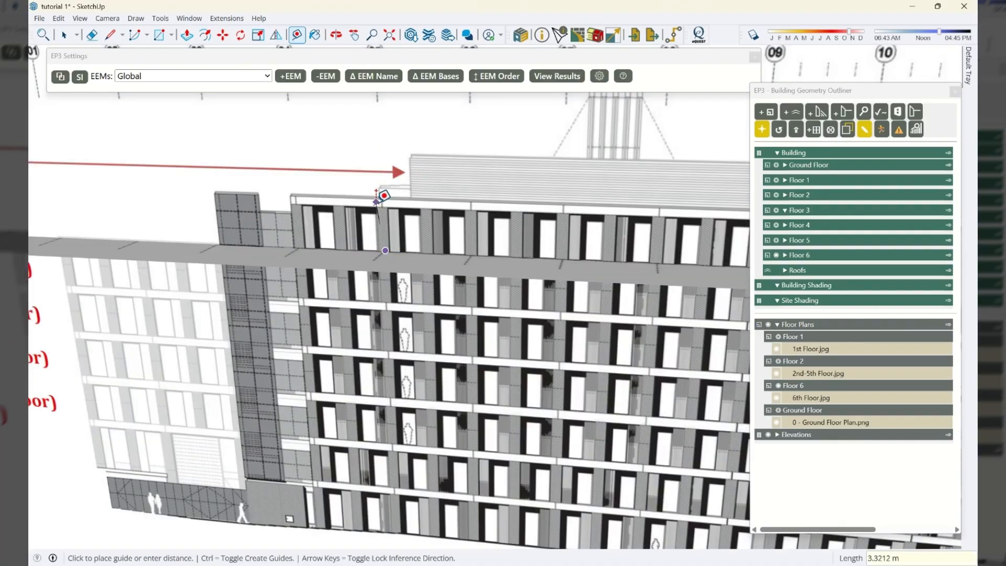
scroll(361, 333, down, 3)
scroll(367, 314, down, 1)
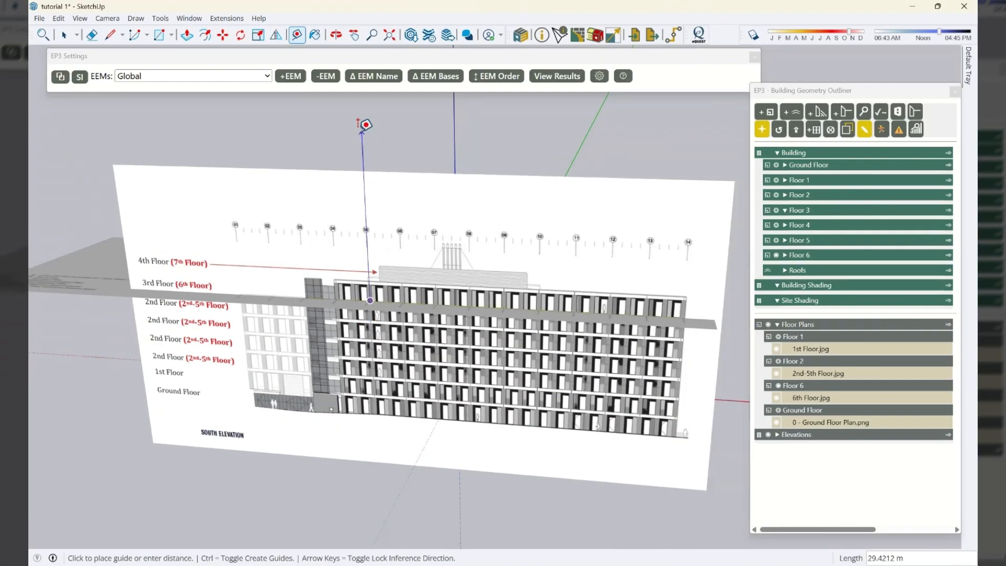
scroll(388, 267, up, 5)
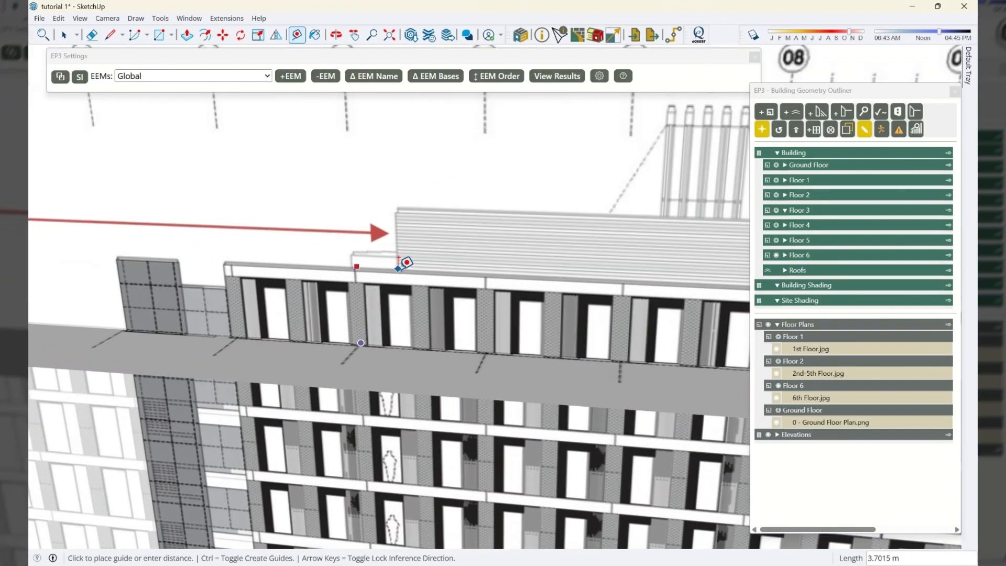
key(space)
scroll(292, 337, down, 7)
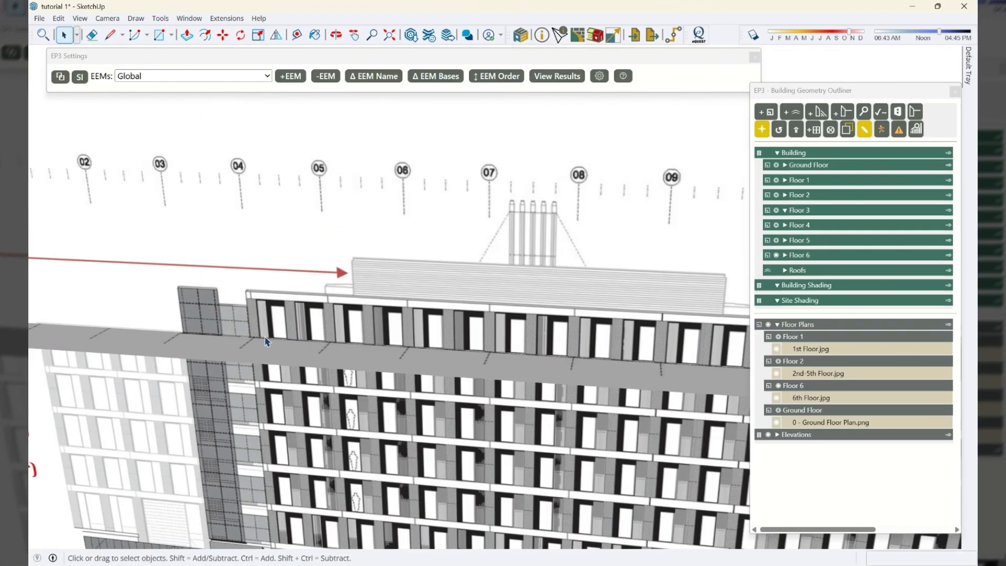
middle_drag(553, 305, 266, 373)
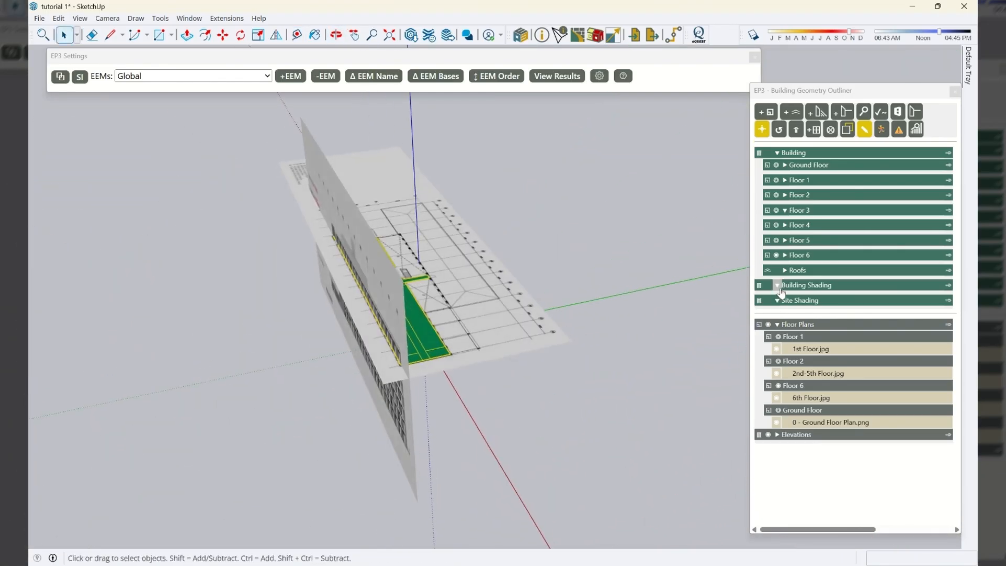
Step: Hide the elevation drawings and copy Floor 6 vertically upward by 3.5 m
click(769, 434)
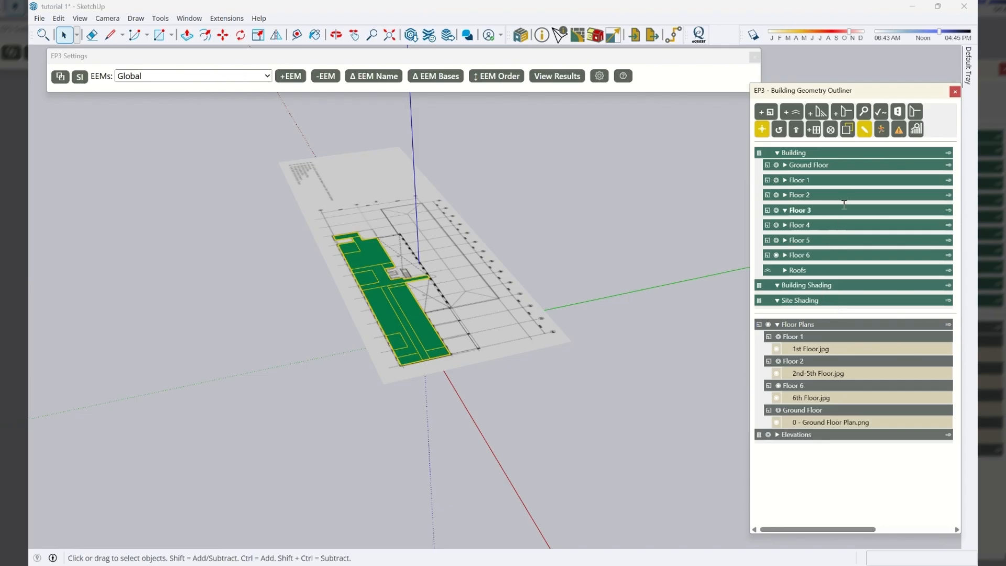
click(818, 256)
middle_drag(405, 399, 511, 343)
scroll(511, 346, up, 3)
key(m)
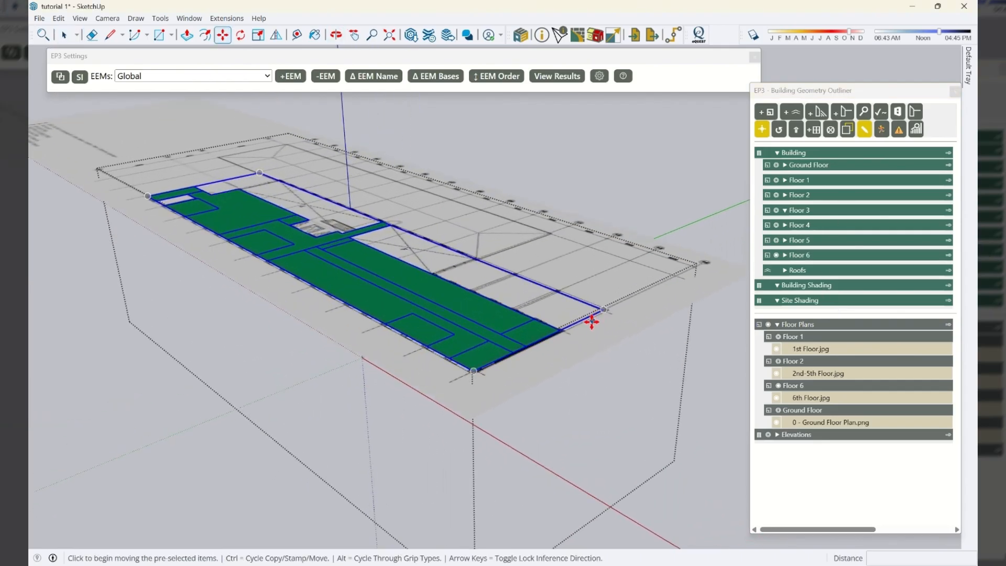
click(561, 331)
text(3)
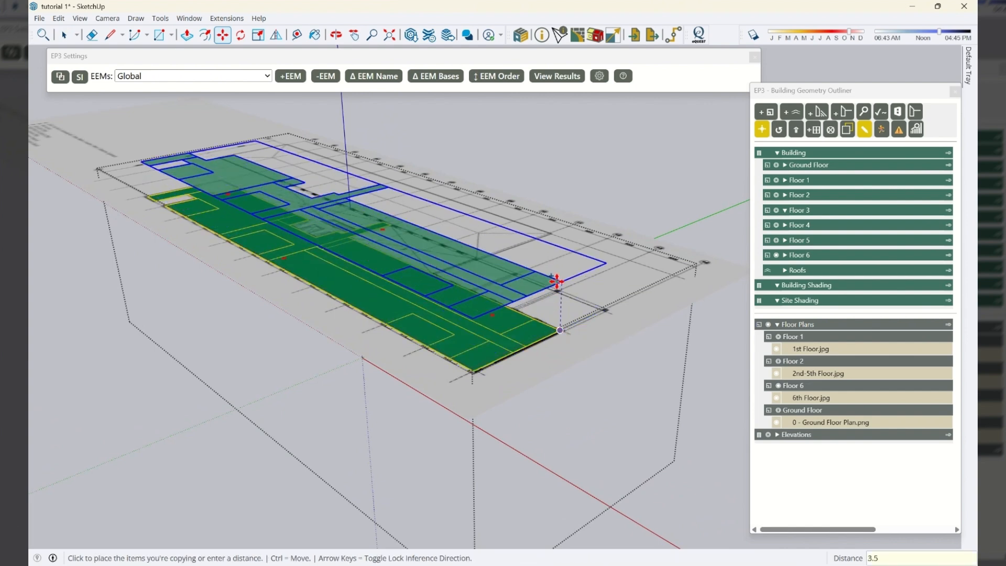
text(.5)
key(Return)
key(space)
Step: Hide Floor 6 and its plan image so only the copied floor is shown
mouse_move(621, 297)
middle_down()
mouse_move(460, 264)
mouse_move(573, 301)
mouse_move(602, 293)
middle_up()
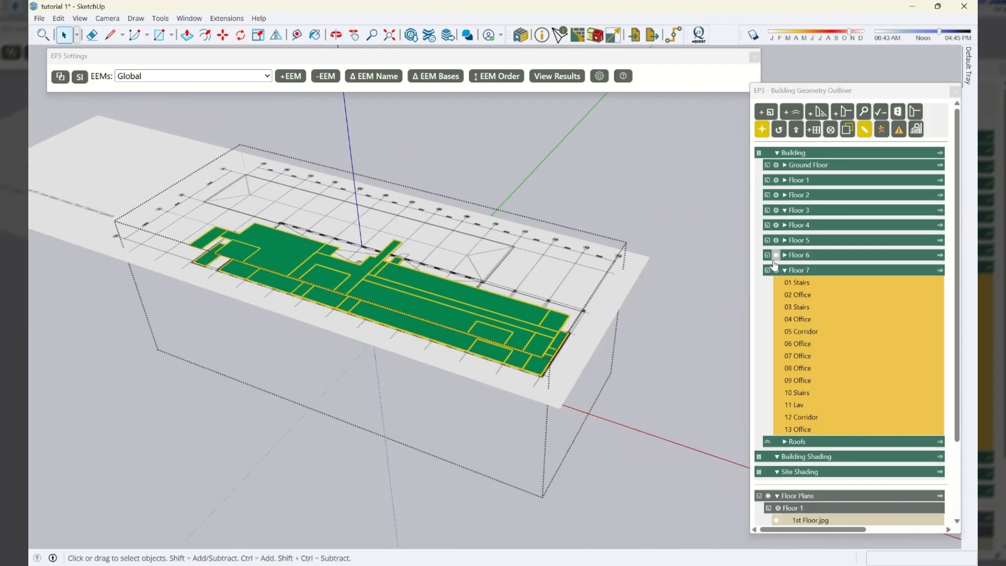
click(776, 257)
middle_drag(259, 247, 362, 328)
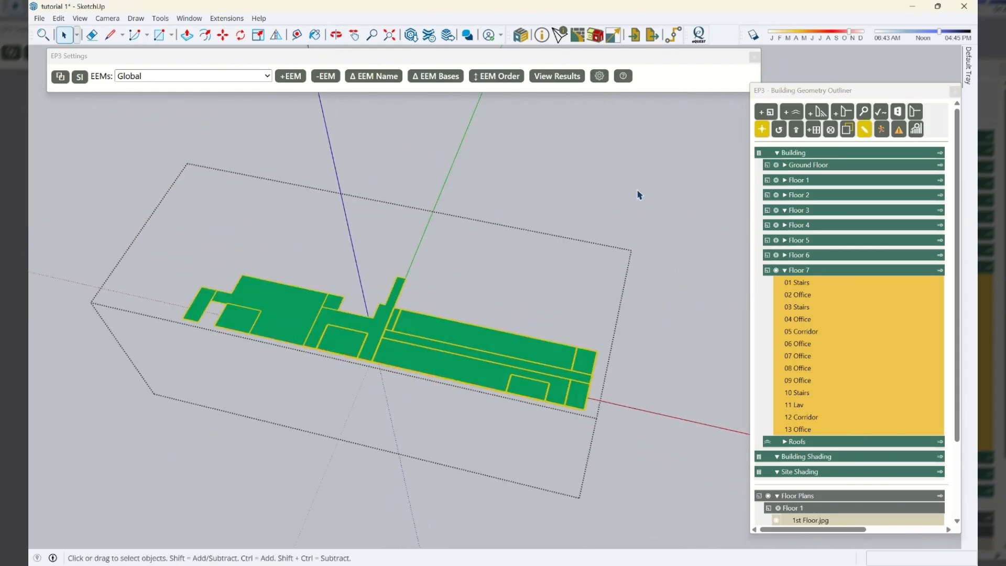
Step: Import 7th Floor.jpg as an image and place it in the empty area beside the copied floor
click(478, 497)
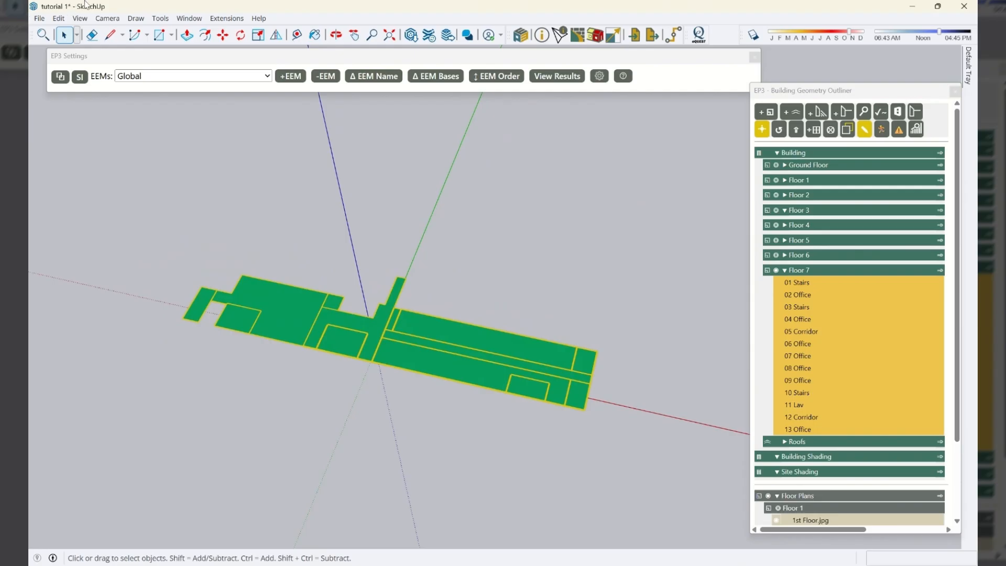
click(38, 19)
click(128, 178)
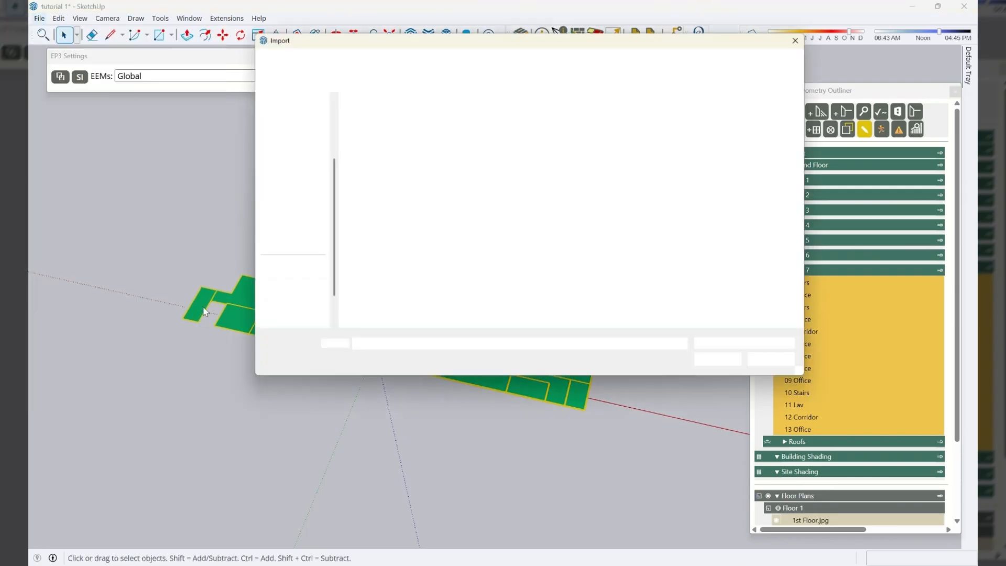
click(667, 137)
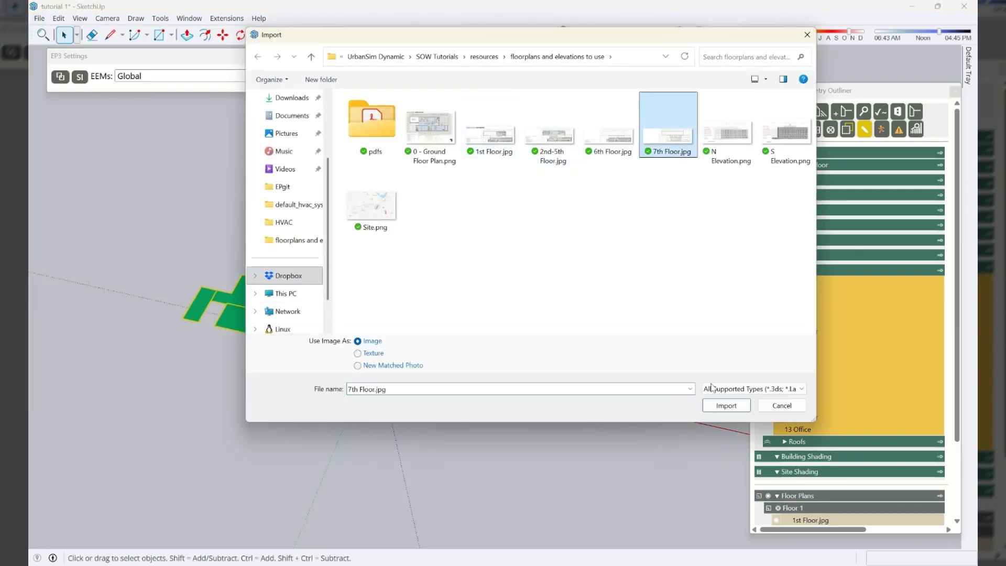
click(726, 410)
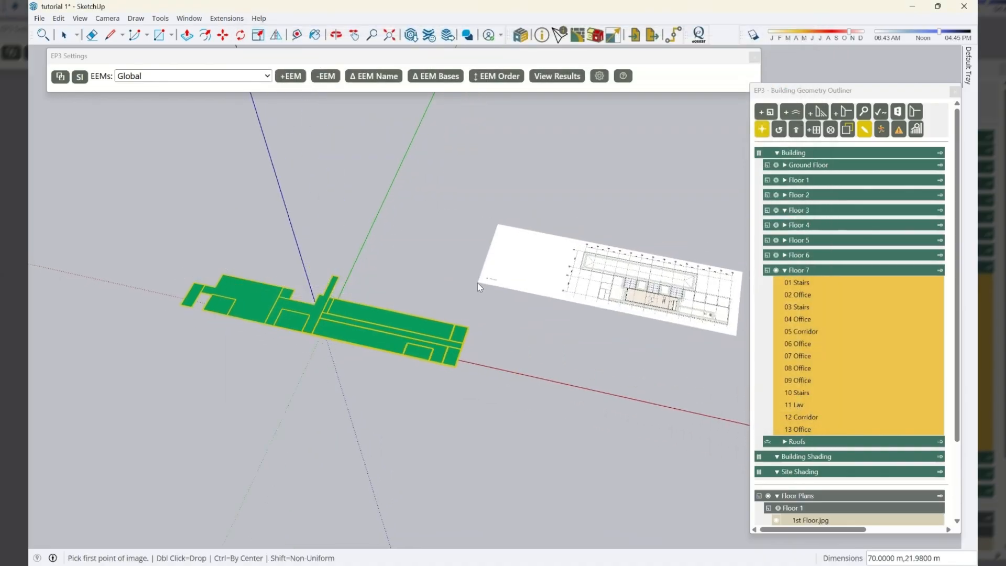
click(421, 287)
click(744, 251)
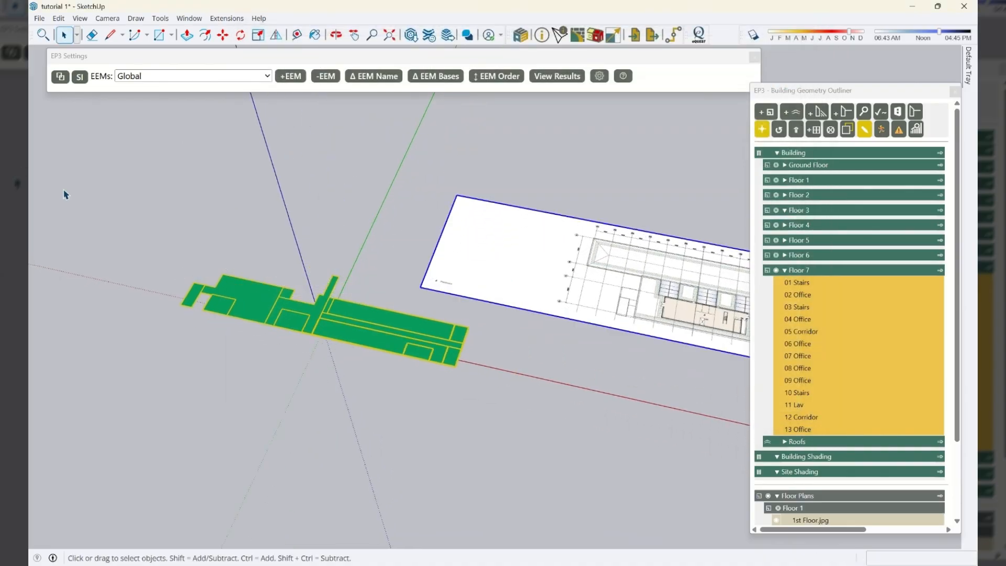
Step: Draw a reference line about 66.4 m long on the 7th floor plan from grid line 01 to grid line 14
scroll(72, 184, down, 2)
middle_drag(522, 259, 612, 366)
scroll(516, 224, up, 4)
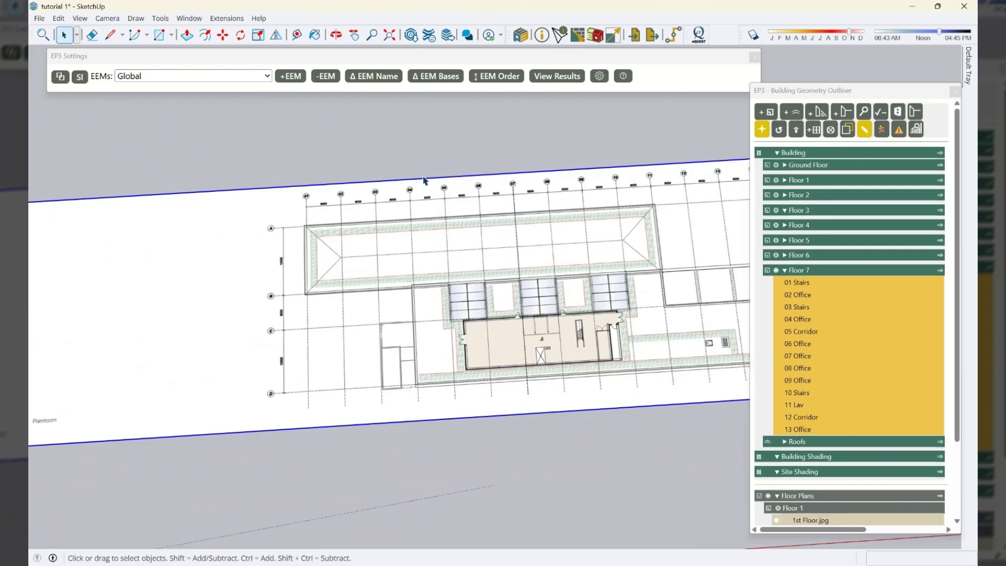
scroll(320, 194, up, 5)
key(l)
scroll(300, 241, up, 2)
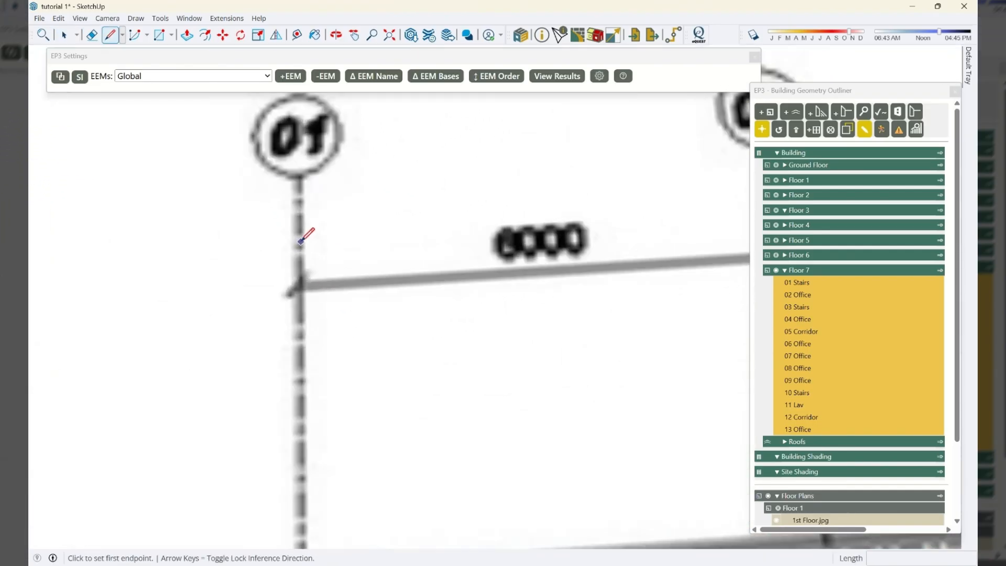
scroll(300, 241, up, 2)
click(300, 224)
scroll(162, 317, down, 8)
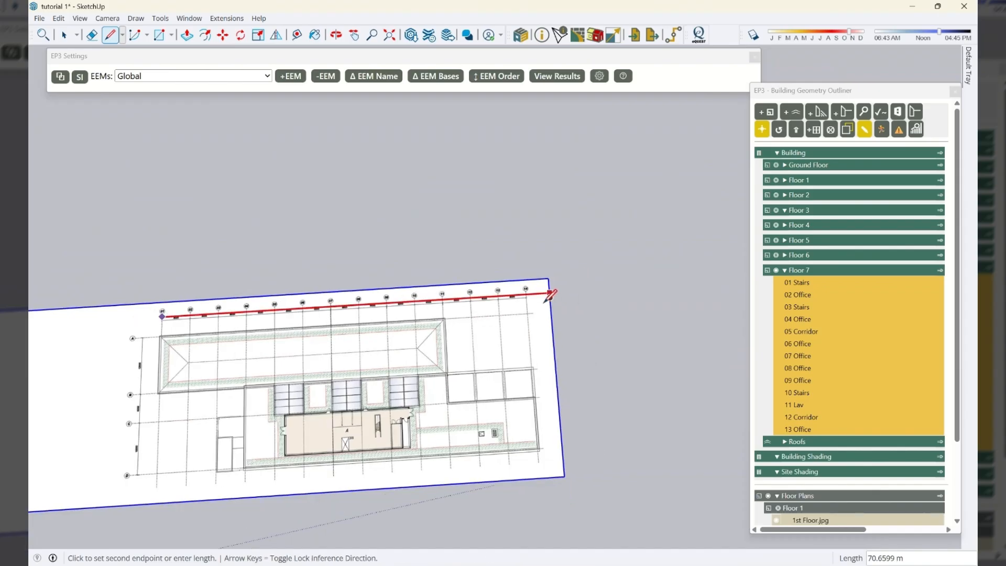
scroll(556, 285, up, 10)
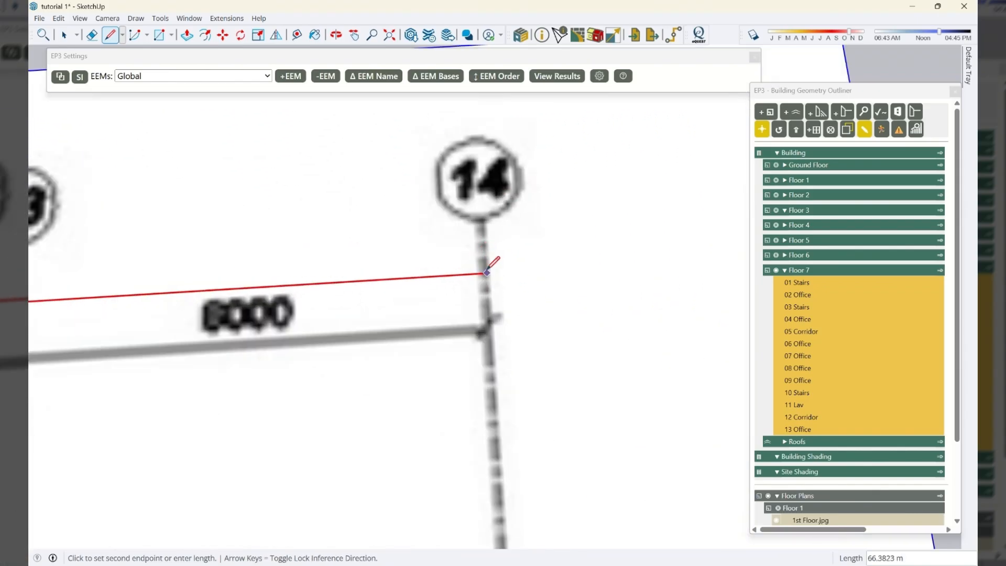
click(486, 273)
key(space)
scroll(555, 289, down, 5)
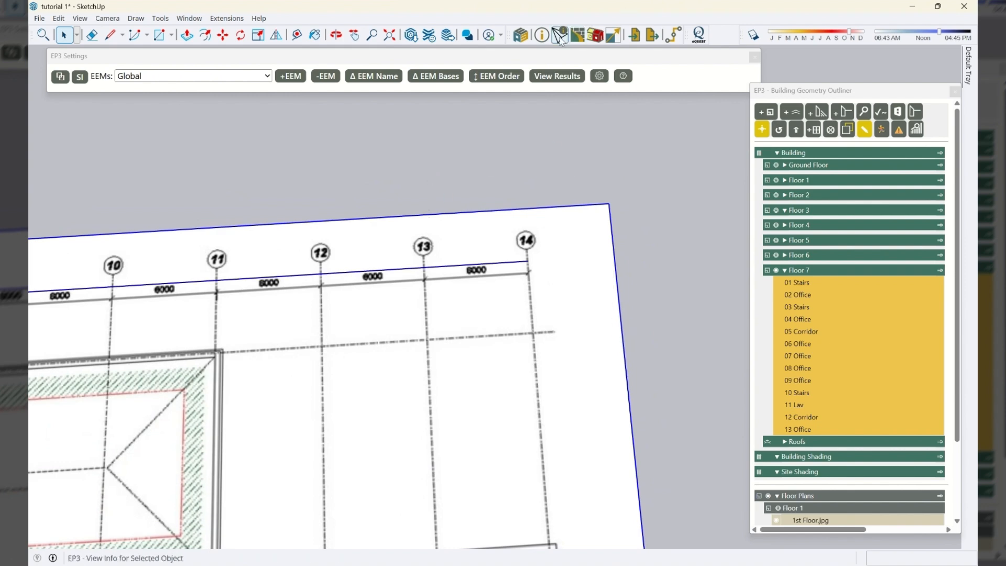
Step: Rescale the 7th floor plan image with the reference line's true length of 78 m
click(613, 35)
text(78m)
key(Return)
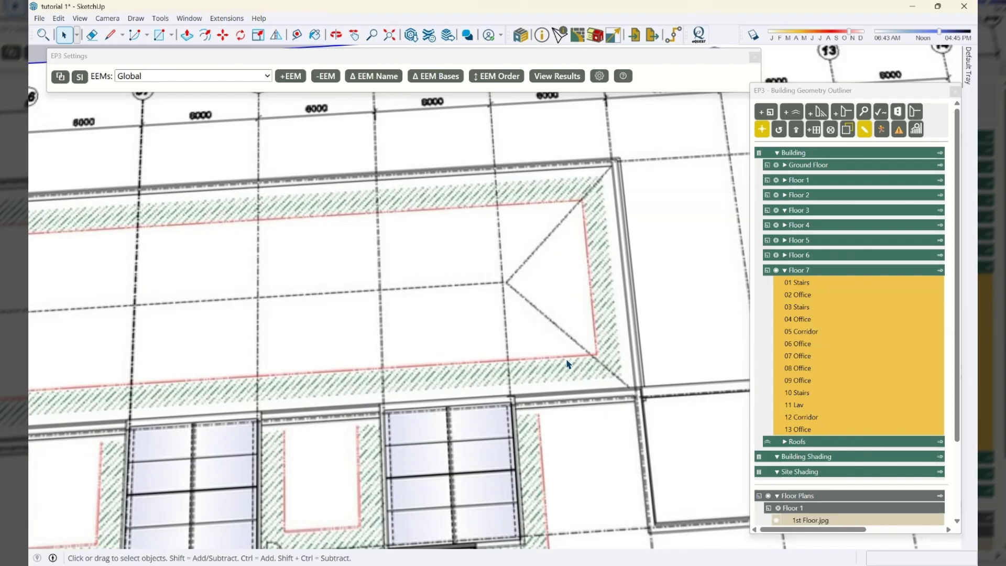
Step: Move the 7th floor plan so its southwest stair corner coincides with the matching corner of the Floor 7 geometry
scroll(568, 364, down, 6)
scroll(426, 371, up, 8)
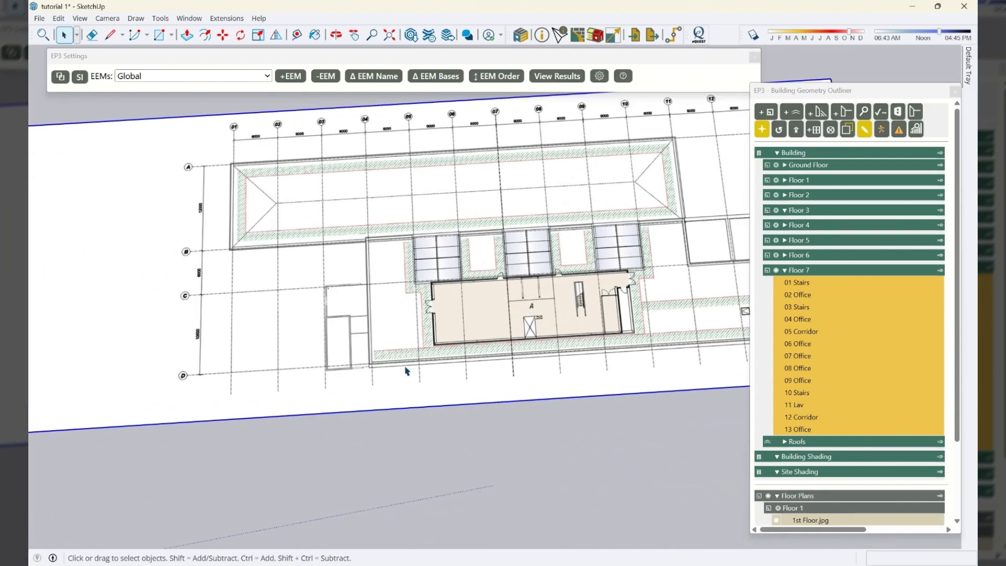
scroll(328, 395, down, 3)
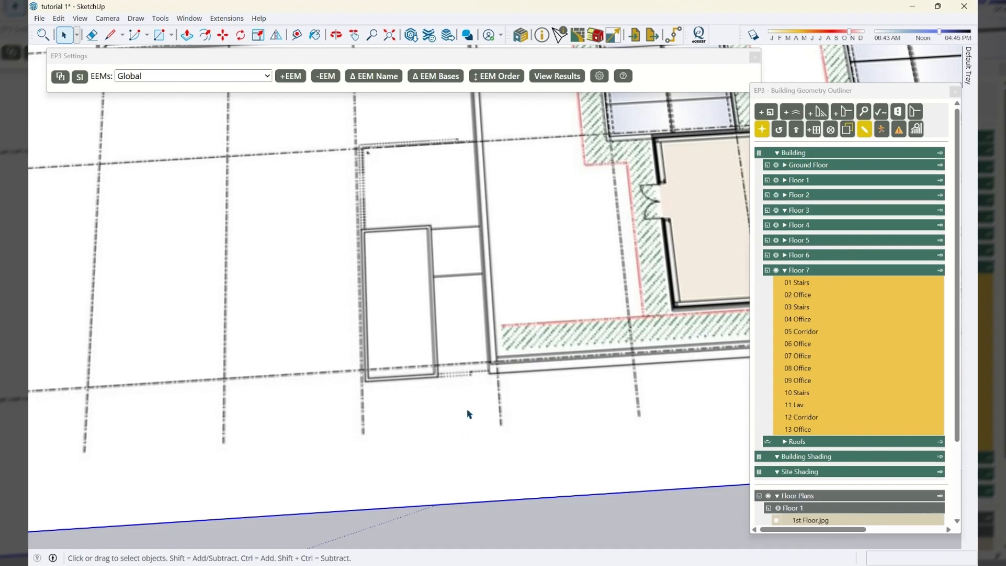
scroll(398, 400, up, 2)
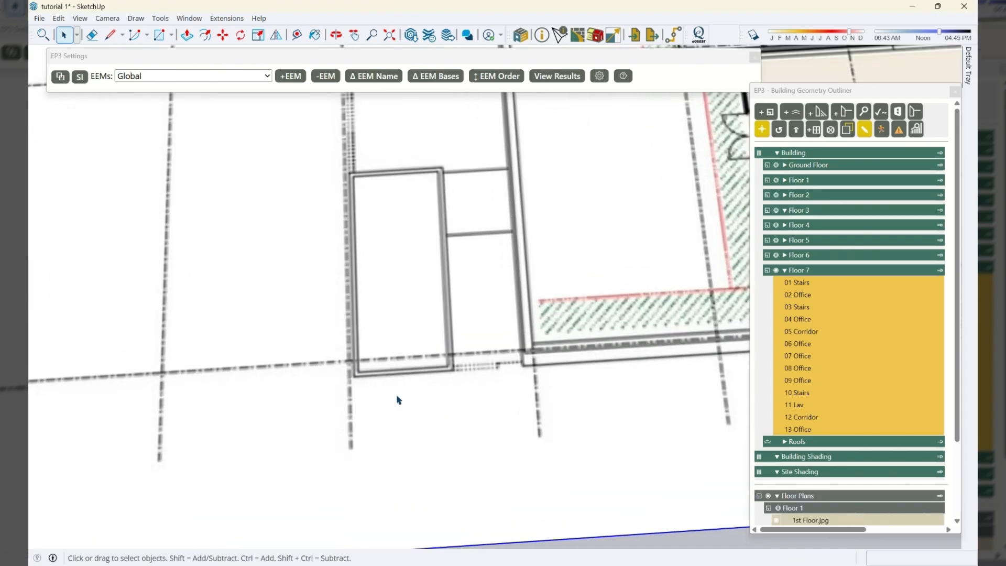
key(m)
click(354, 373)
scroll(367, 369, down, 2)
scroll(446, 358, down, 10)
scroll(208, 428, up, 3)
scroll(208, 428, up, 6)
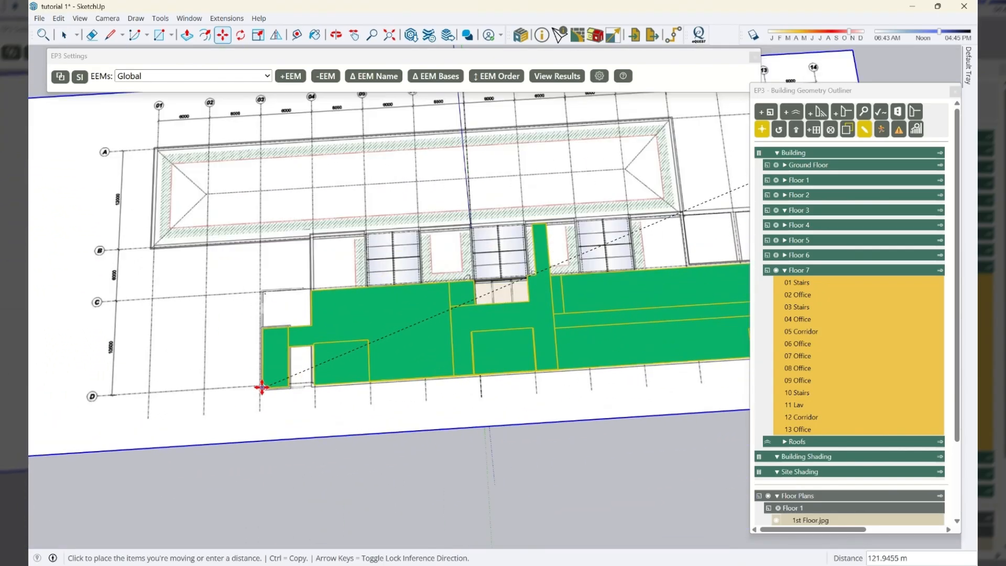
click(262, 387)
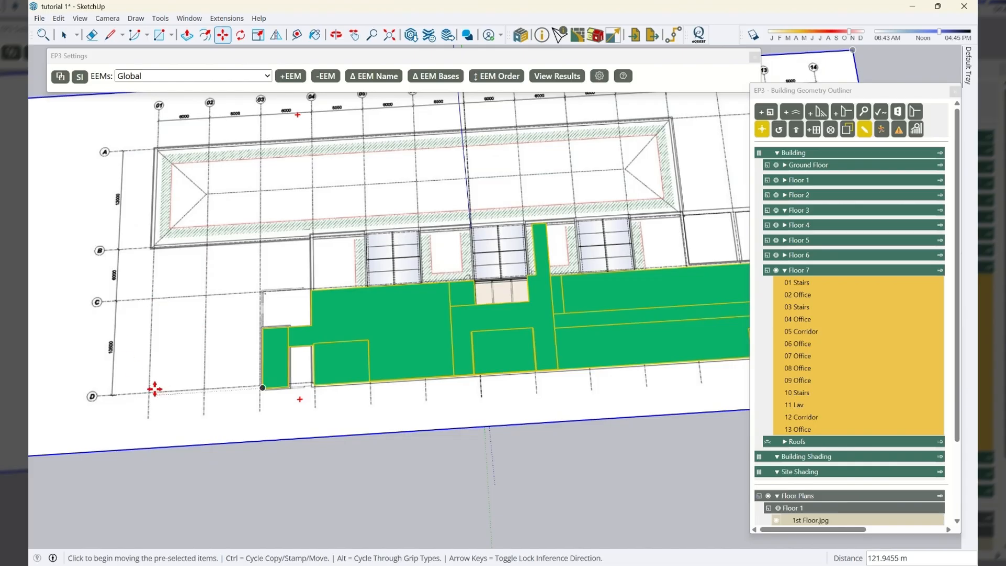
key(space)
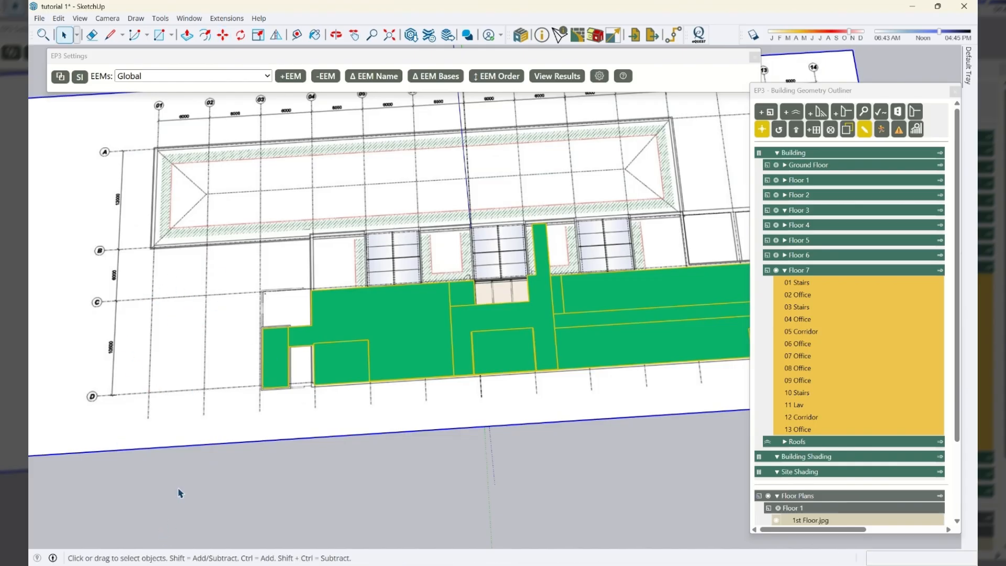
Step: Set the aligned image as the floorplan for the Floor 7 layer
scroll(141, 389, down, 2)
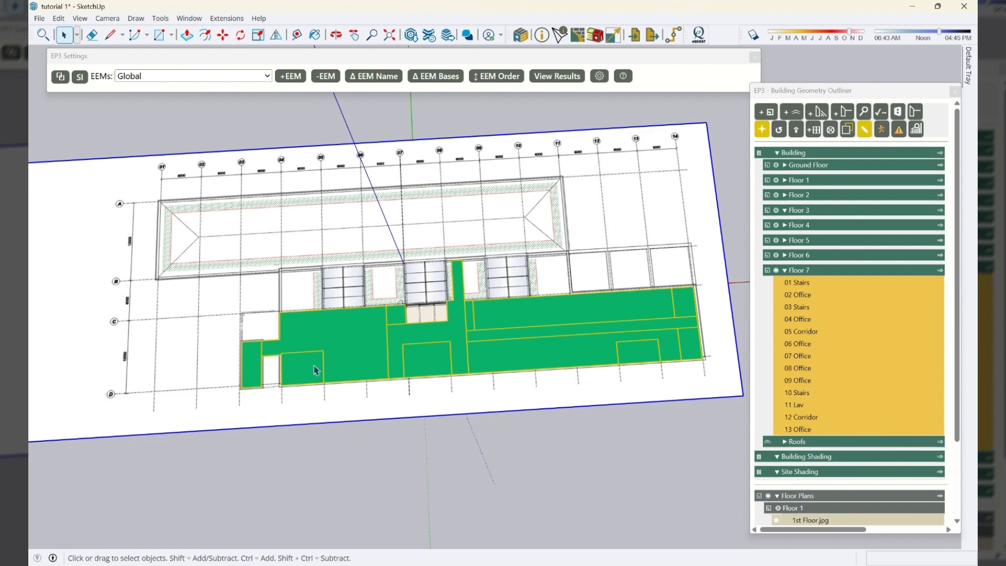
middle_drag(637, 368, 622, 220)
right_click(618, 198)
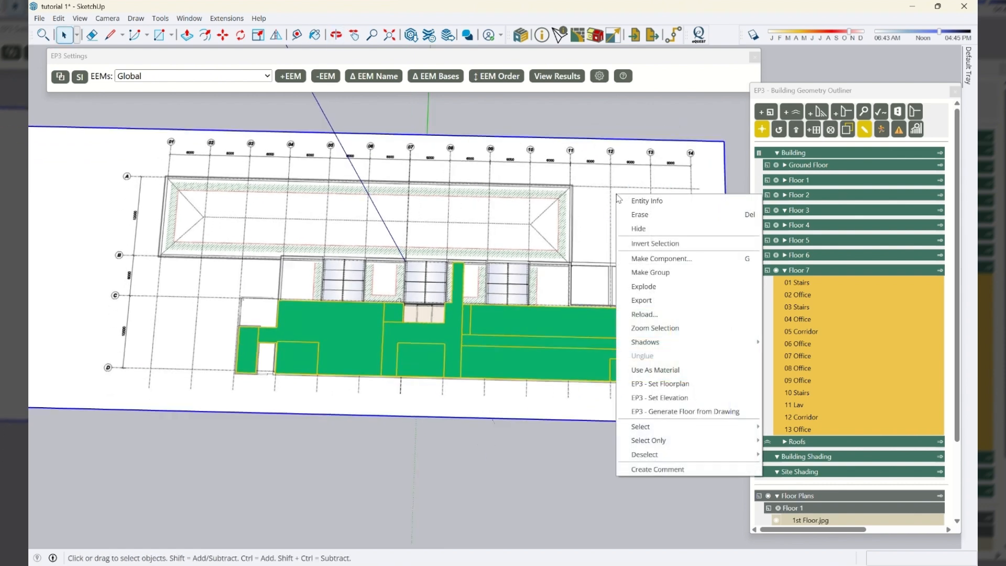
click(661, 384)
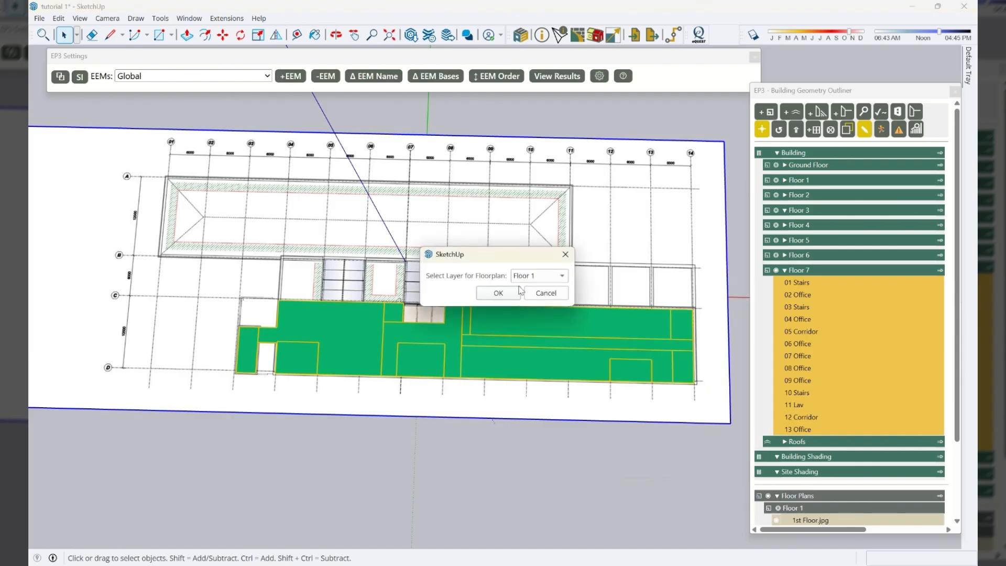
click(532, 277)
click(543, 366)
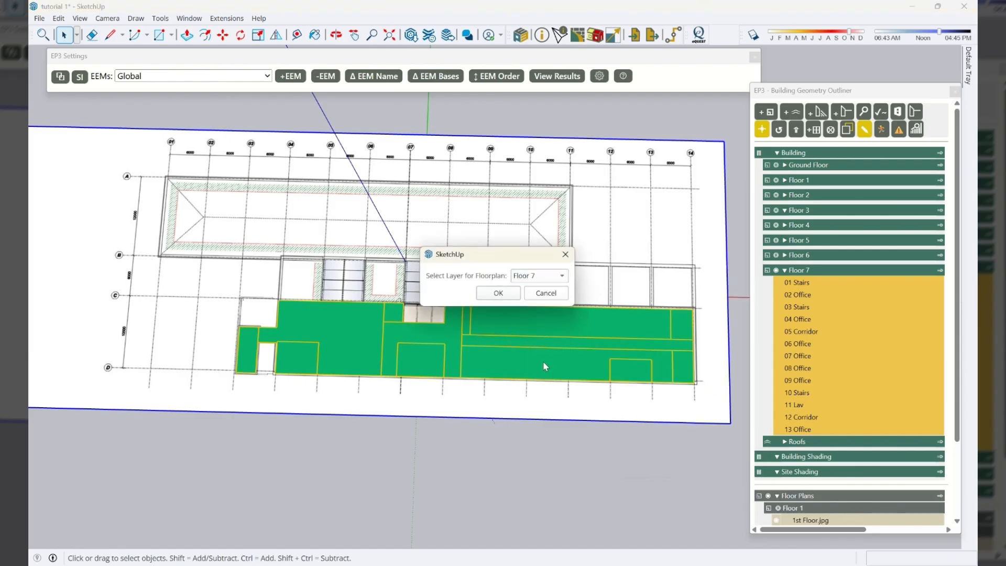
click(499, 294)
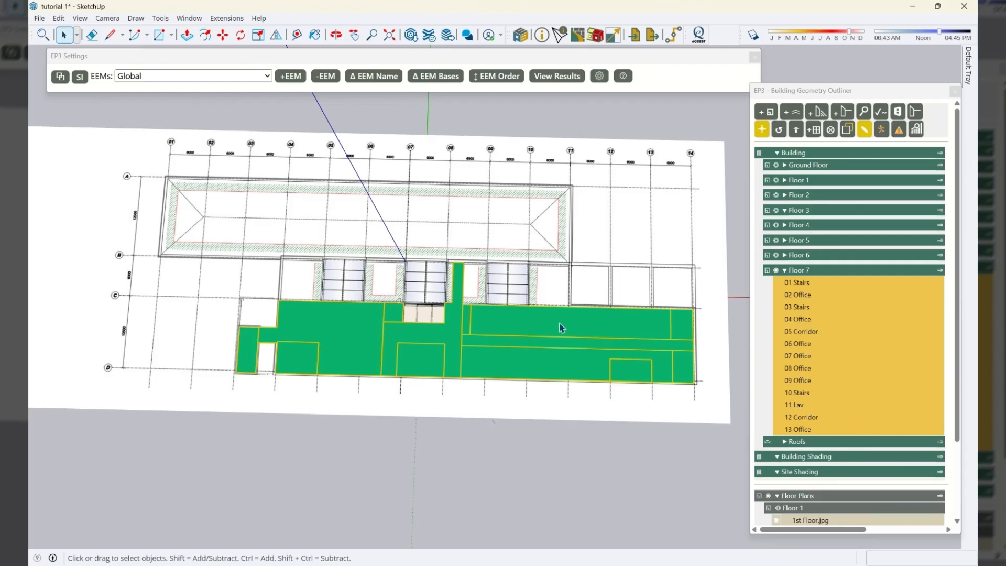
Step: Show Floor 6 temporarily to compare its level with Floor 7 from a low view, and hide it again
middle_drag(407, 373, 414, 188)
scroll(413, 187, down, 3)
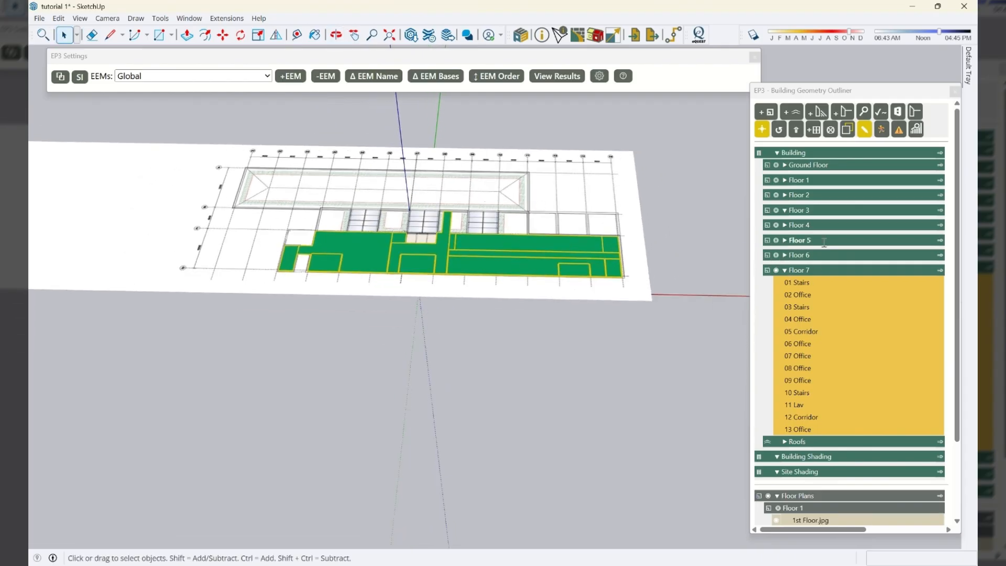
click(776, 256)
middle_drag(541, 376, 508, 188)
click(777, 255)
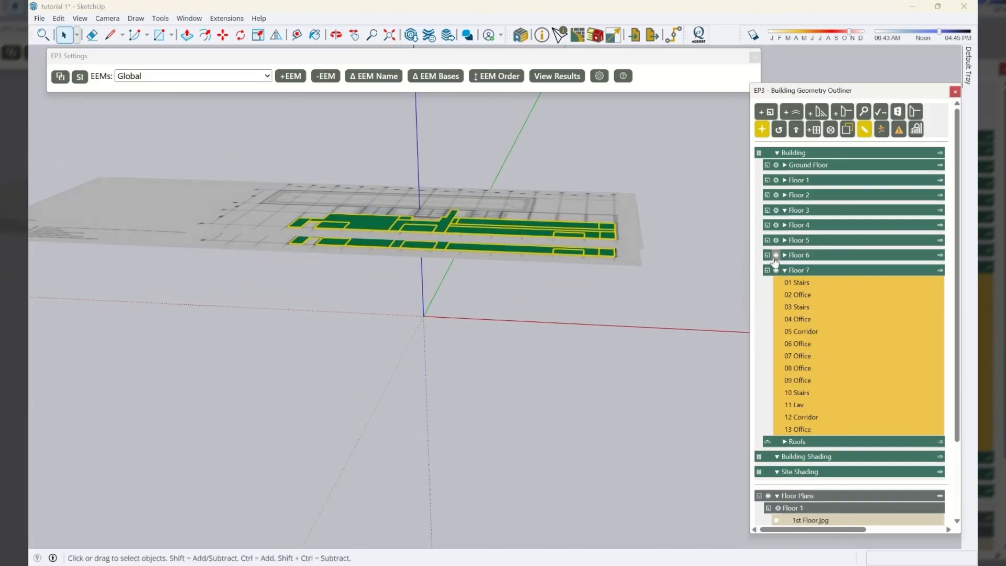
middle_drag(487, 236, 539, 431)
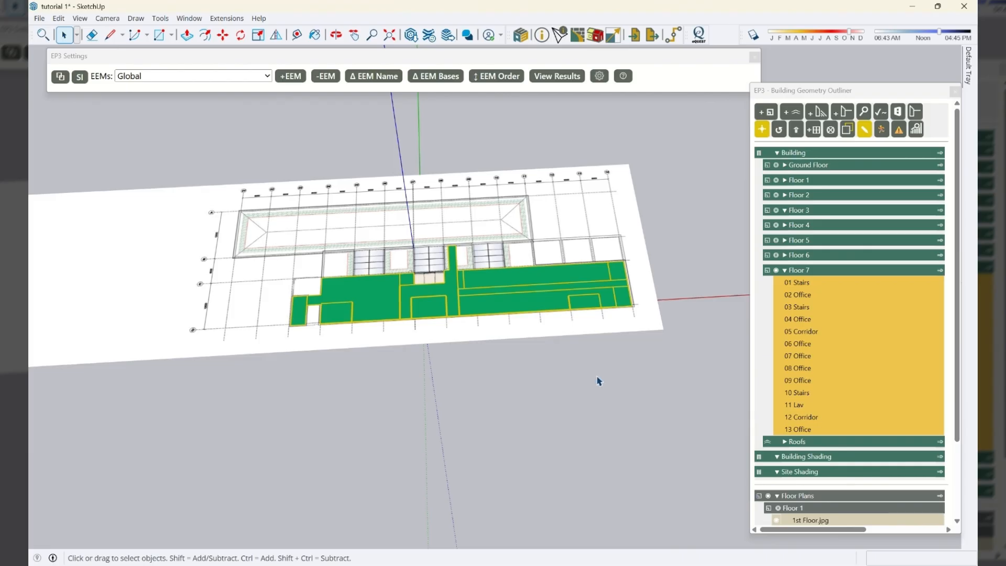
Step: Open the Floor 7 group for editing with see-through faces so the plan's plantroom shows beneath them
click(831, 321)
middle_drag(449, 267, 449, 267)
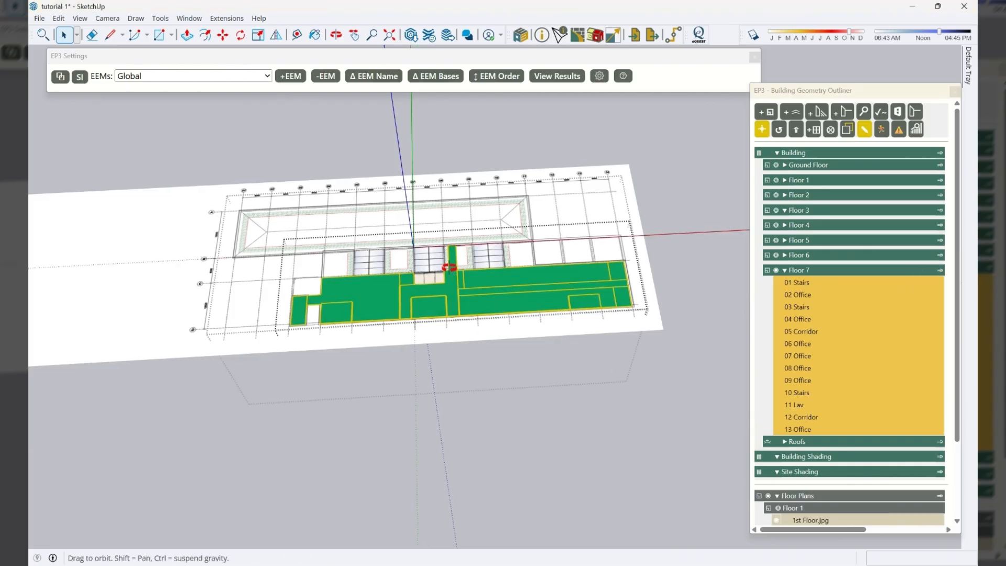
middle_drag(388, 292, 376, 341)
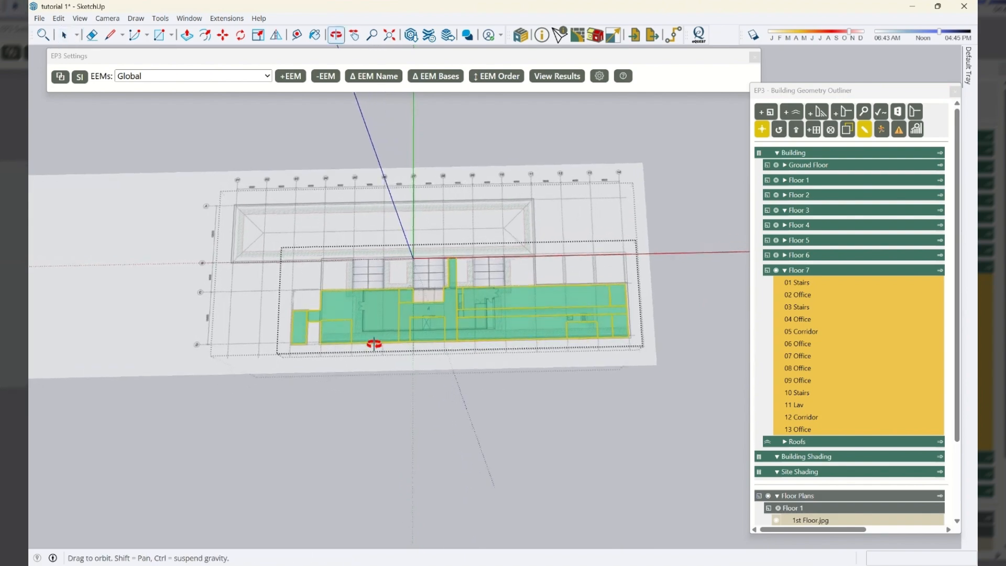
scroll(451, 340, up, 6)
scroll(519, 335, down, 2)
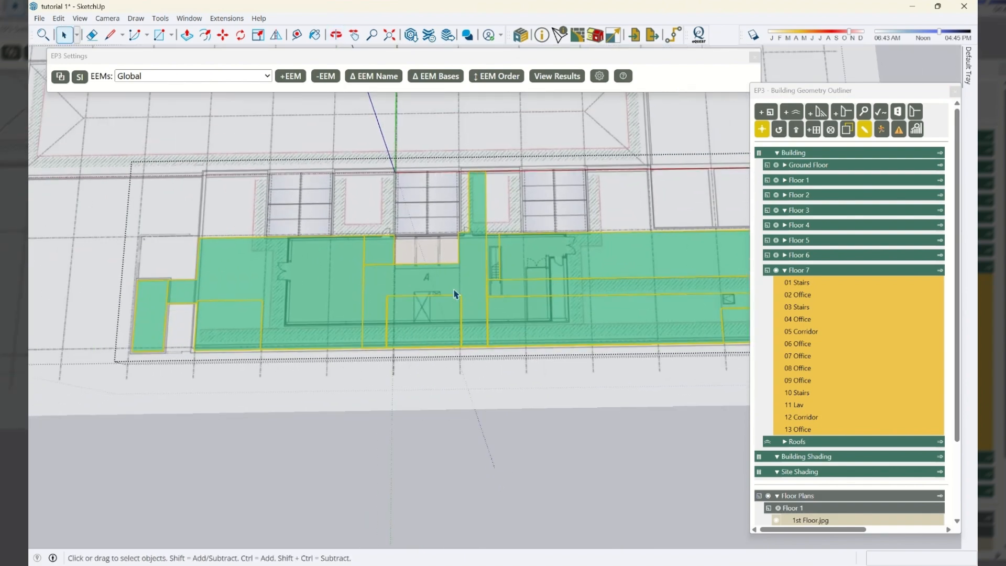
mouse_move(361, 227)
middle_down()
mouse_move(393, 312)
mouse_move(442, 359)
middle_up()
scroll(504, 345, up, 2)
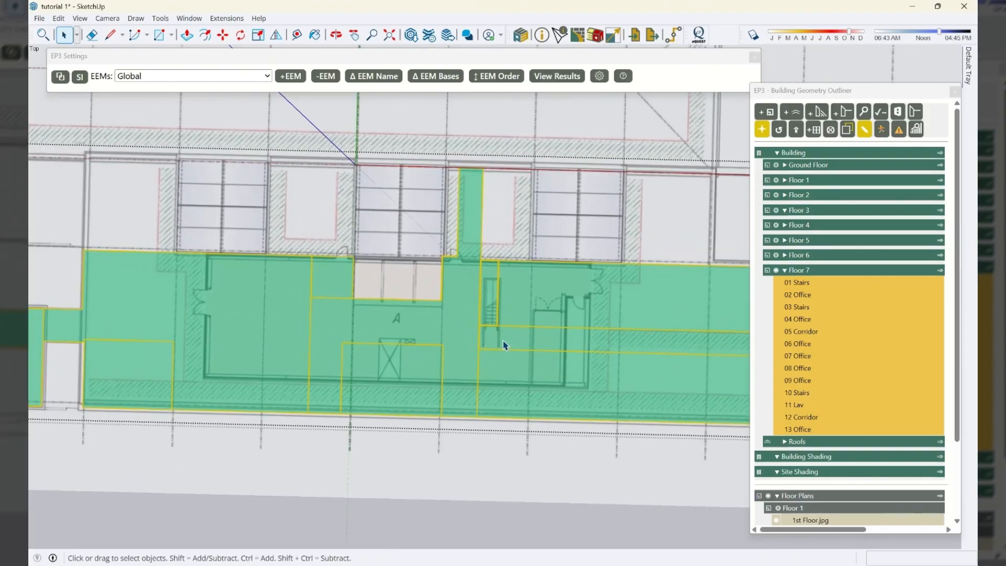
Step: Draw a rectangle about 25.4 m by 8.2 m over the plantroom, from its southwest corner to its northeast corner
key(r)
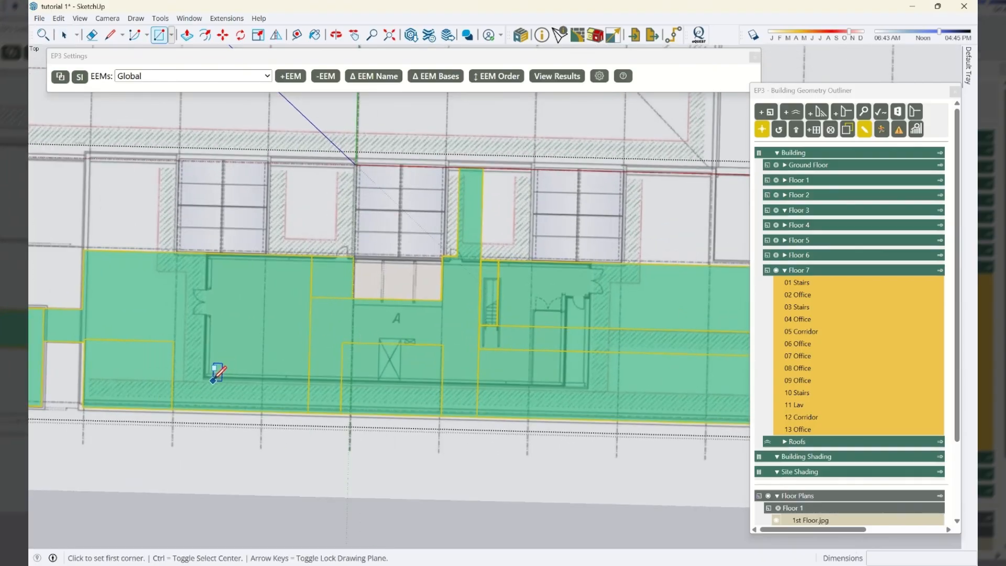
scroll(216, 383, up, 3)
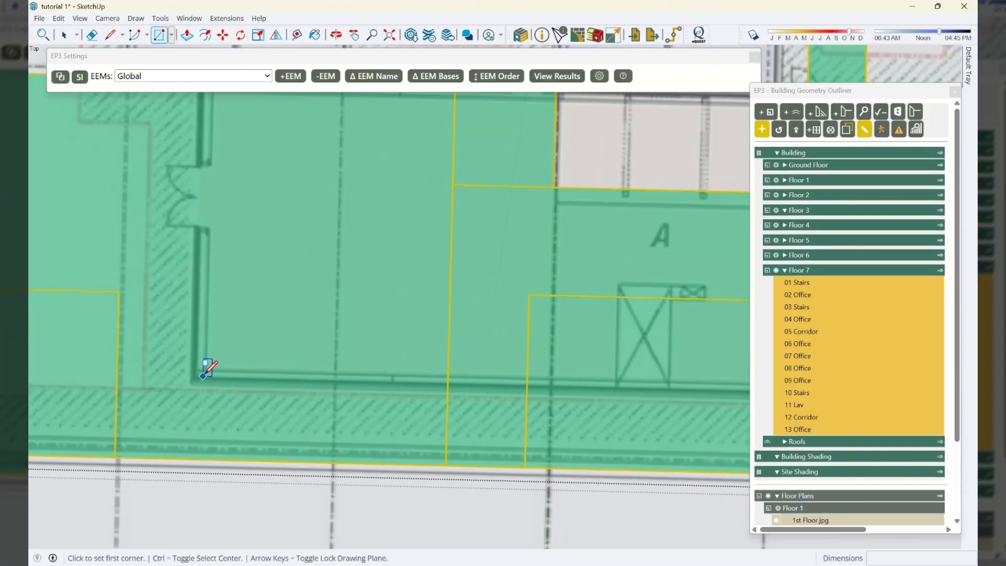
click(205, 373)
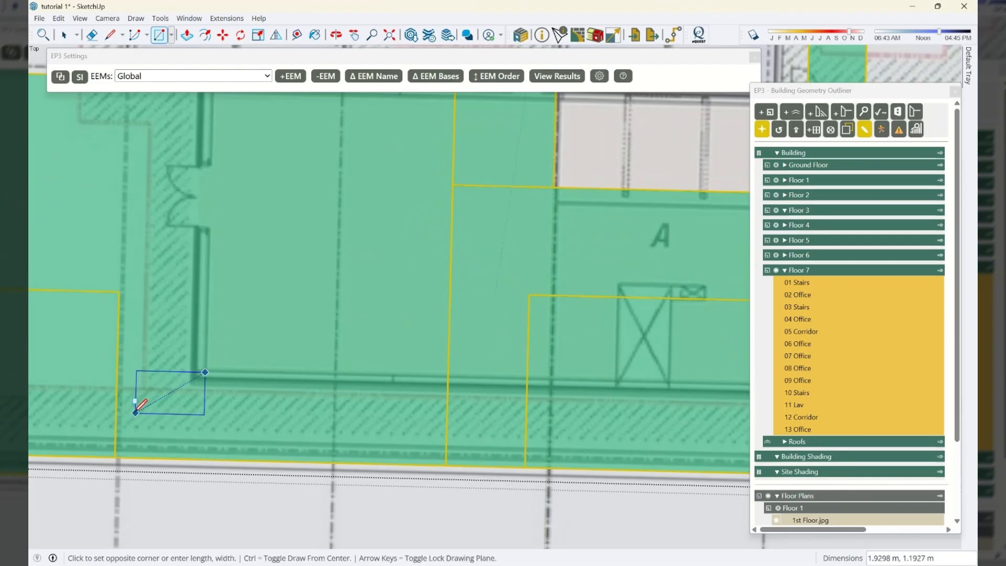
scroll(138, 401, down, 3)
scroll(548, 297, up, 2)
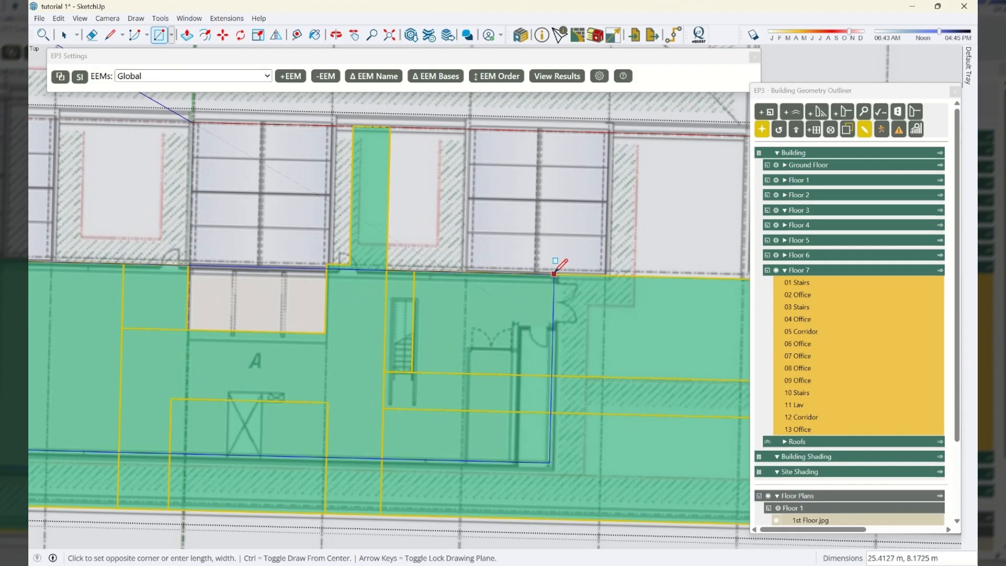
click(557, 273)
key(space)
scroll(458, 298, down, 6)
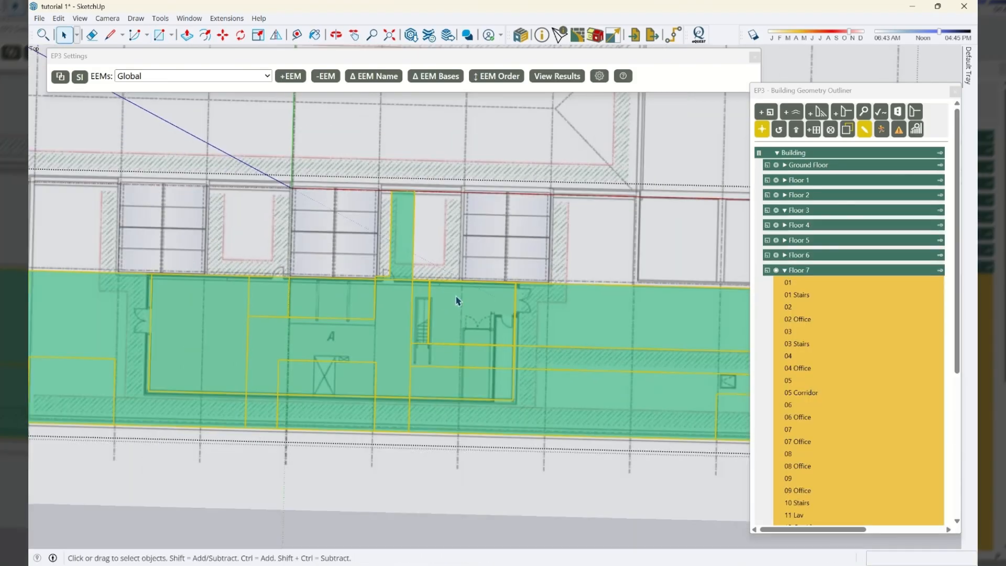
Step: Erase the Floor 7 corridor stub north of the plantroom rectangle and all spaces and stray edges east of it
key(e)
click(382, 240)
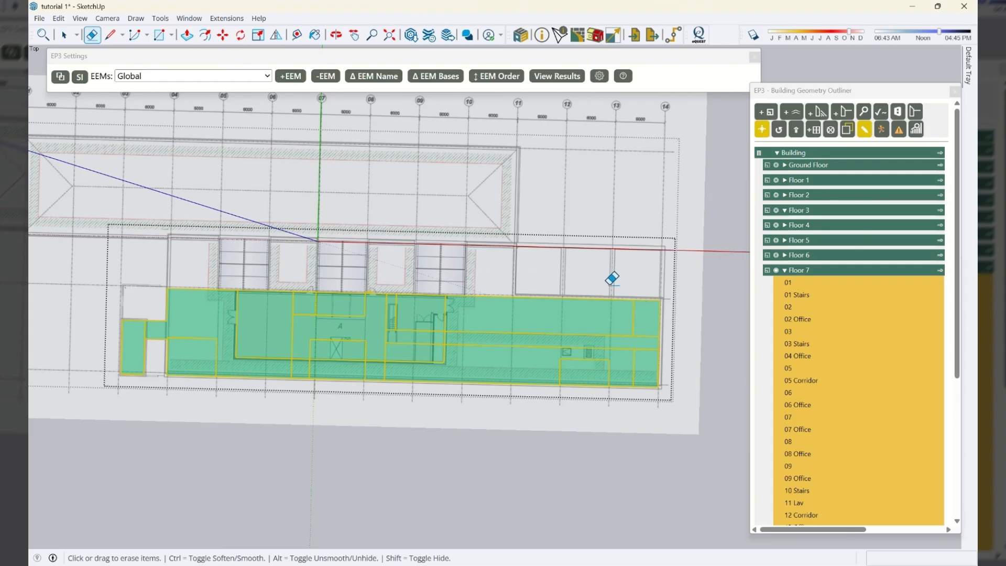
mouse_move(629, 288)
mouse_down()
mouse_move(670, 346)
mouse_move(628, 394)
mouse_move(641, 333)
mouse_move(668, 400)
mouse_up()
key(space)
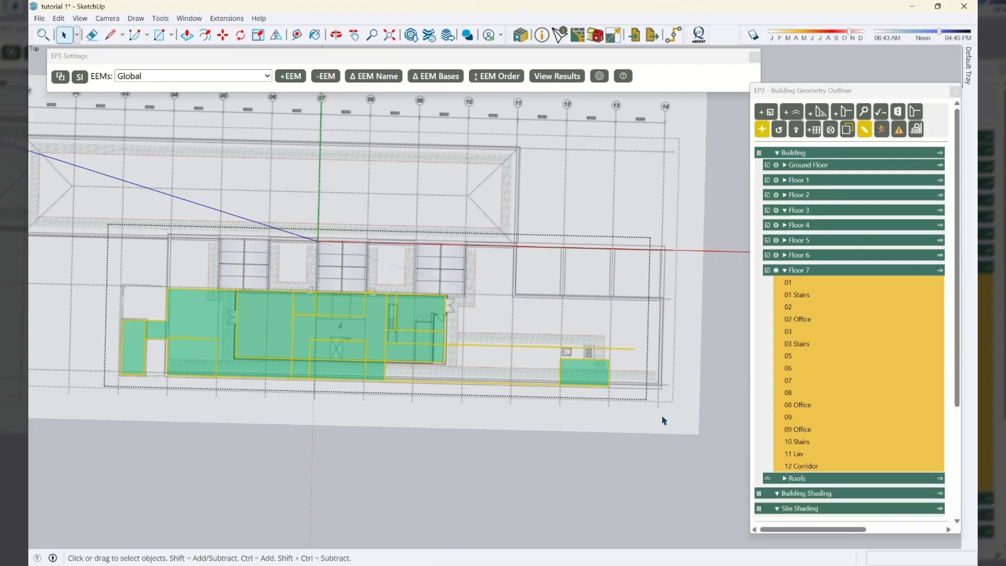
click(581, 349)
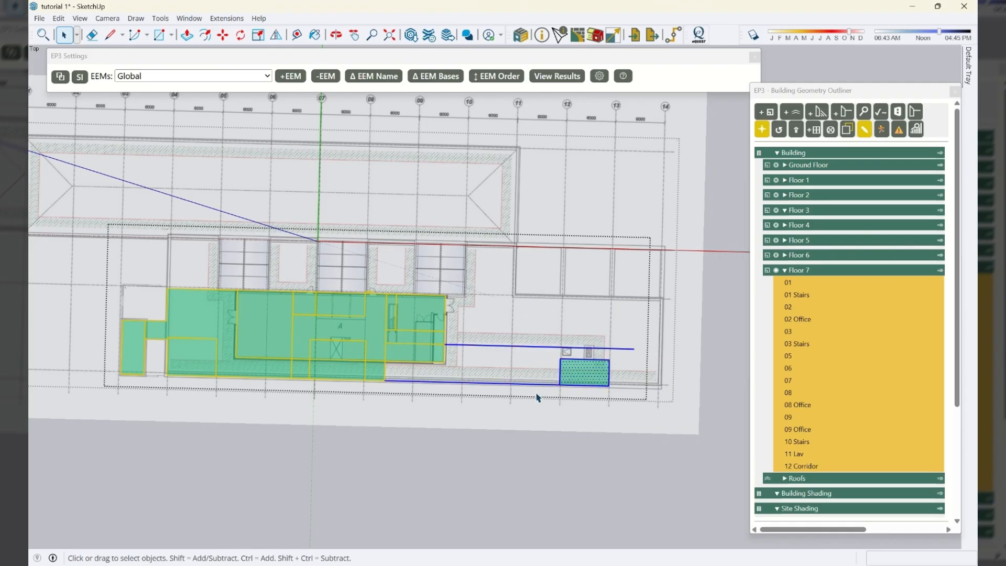
key(Delete)
Step: Delete the Floor 7 spaces and leftover edges west and south of the plantroom rectangle
drag(172, 392, 87, 376)
key(Delete)
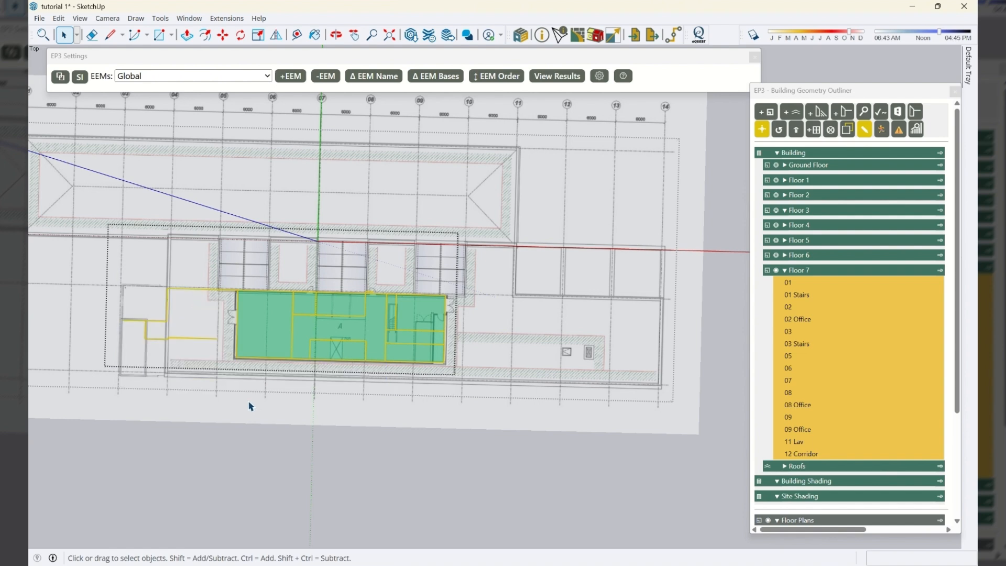
drag(106, 238, 105, 236)
key(Delete)
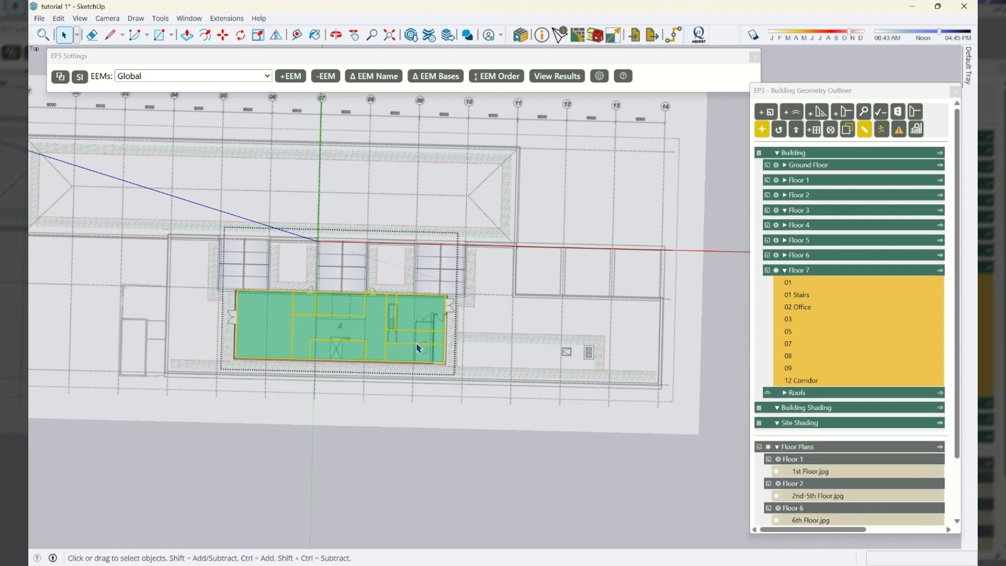
Step: Erase all interior partition lines inside the plantroom rectangle to merge it into a single space
triple_click(276, 311)
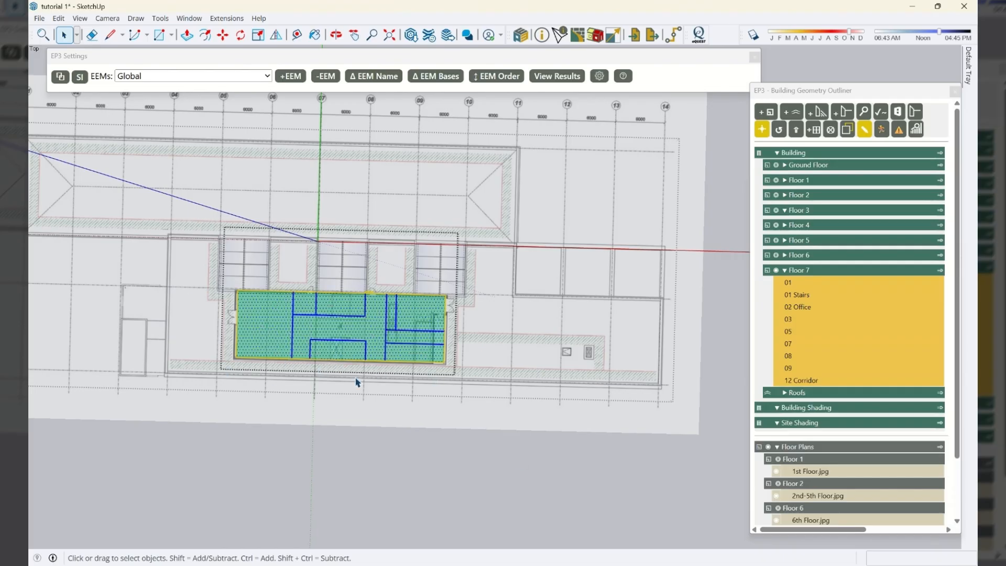
click(346, 329)
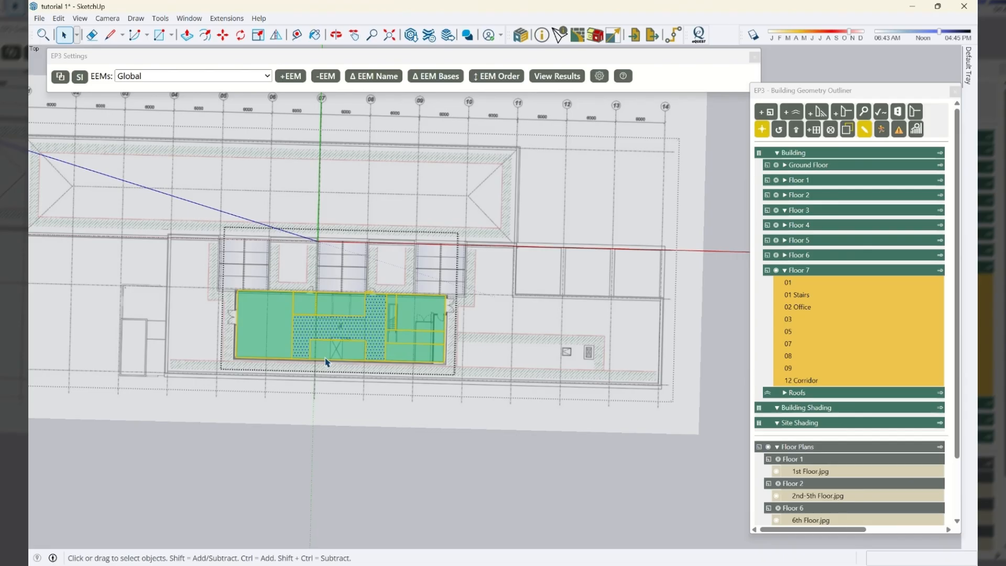
key(e)
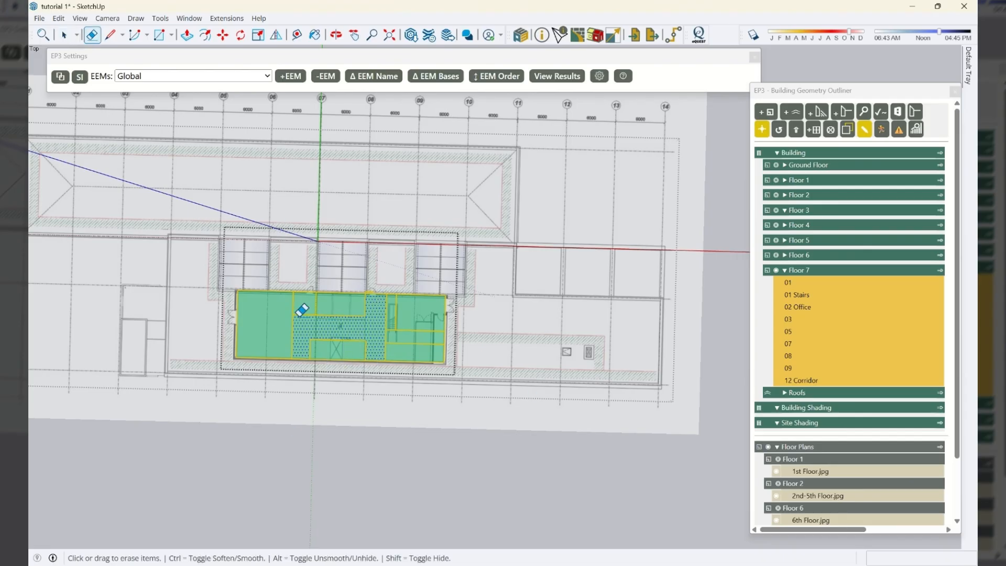
mouse_move(289, 304)
mouse_down()
mouse_move(314, 304)
mouse_move(323, 329)
mouse_up()
mouse_move(386, 319)
mouse_down()
mouse_move(370, 306)
mouse_move(399, 341)
mouse_move(348, 341)
mouse_move(377, 330)
mouse_up()
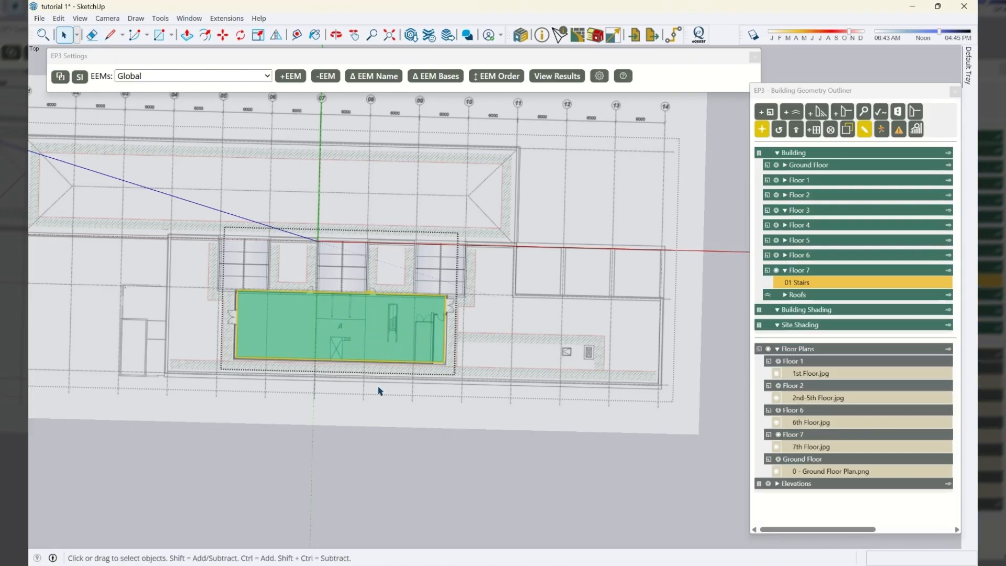
Step: Rename the merged Floor 7 space to MEP, close the floor group and save the model
right_click(366, 314)
click(439, 247)
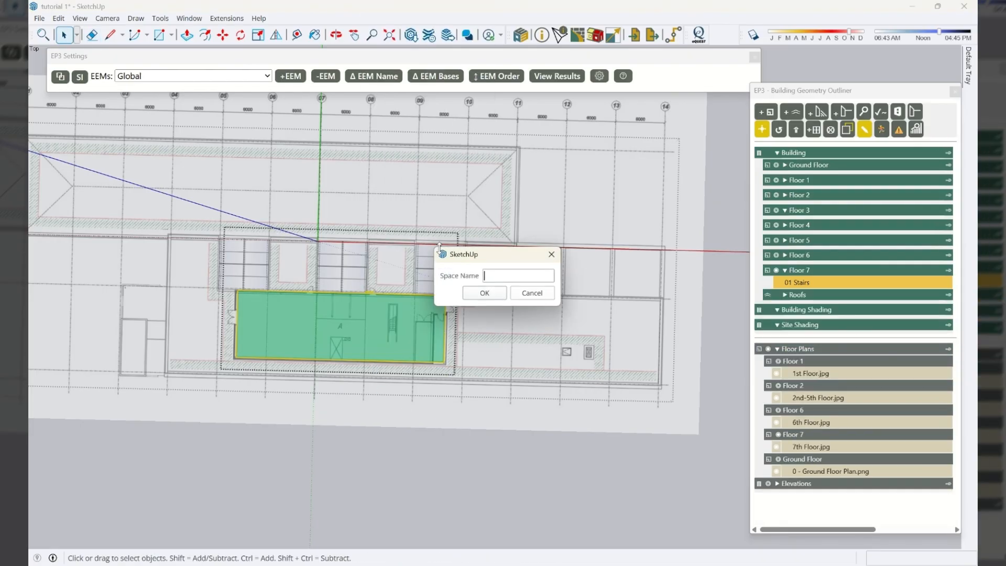
key(Return)
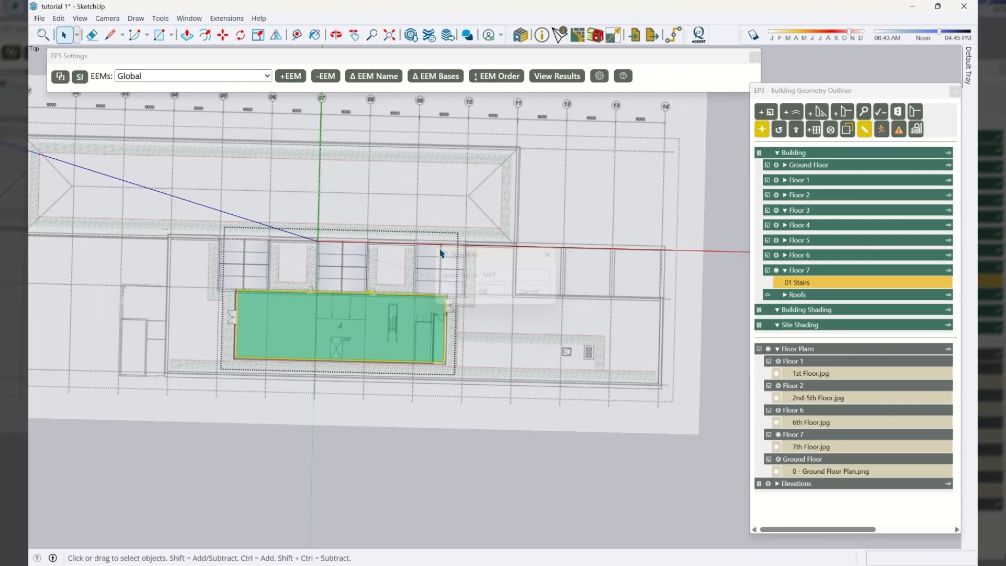
scroll(535, 412, down, 3)
middle_drag(545, 516, 519, 451)
click(596, 436)
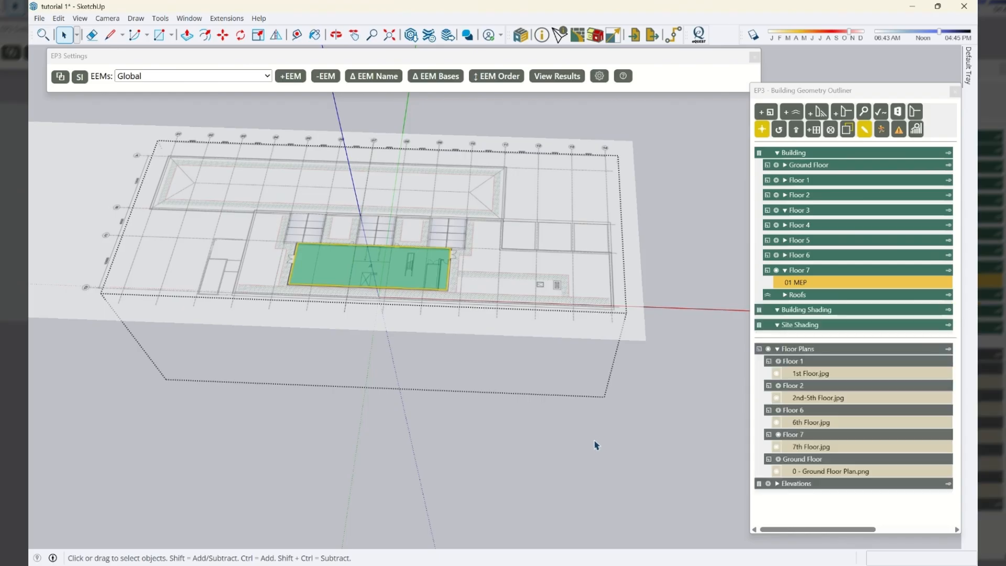
key(ctrl+s)
Step: Turn on the visibility of Floors 6 through 1 and the Ground Floor
click(777, 255)
click(776, 240)
click(776, 225)
click(776, 210)
click(776, 195)
click(777, 180)
click(777, 165)
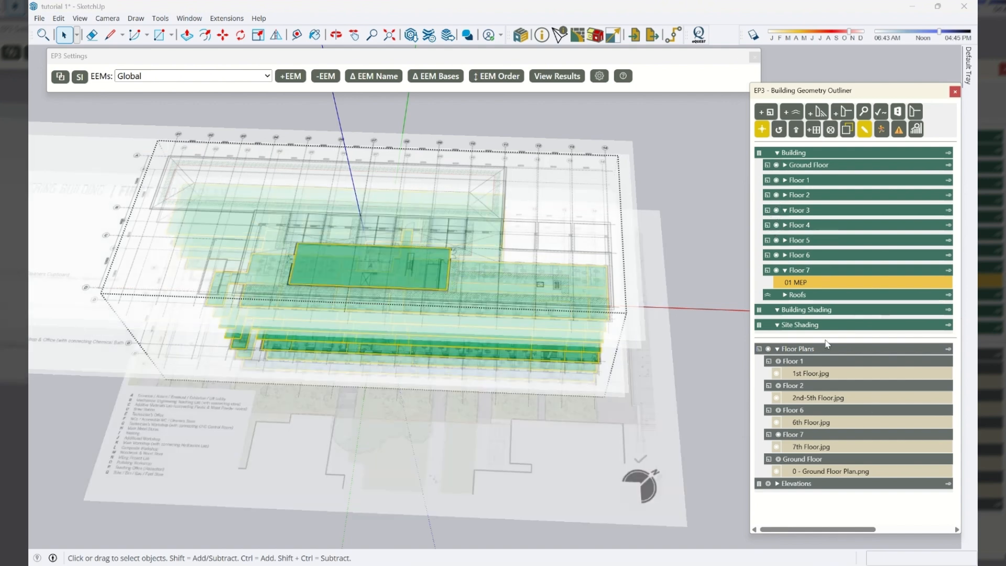
Step: Hide all the floor plan images so only the stacked floors show, and save the model
click(768, 349)
middle_drag(537, 470, 221, 443)
key(ctrl+s)
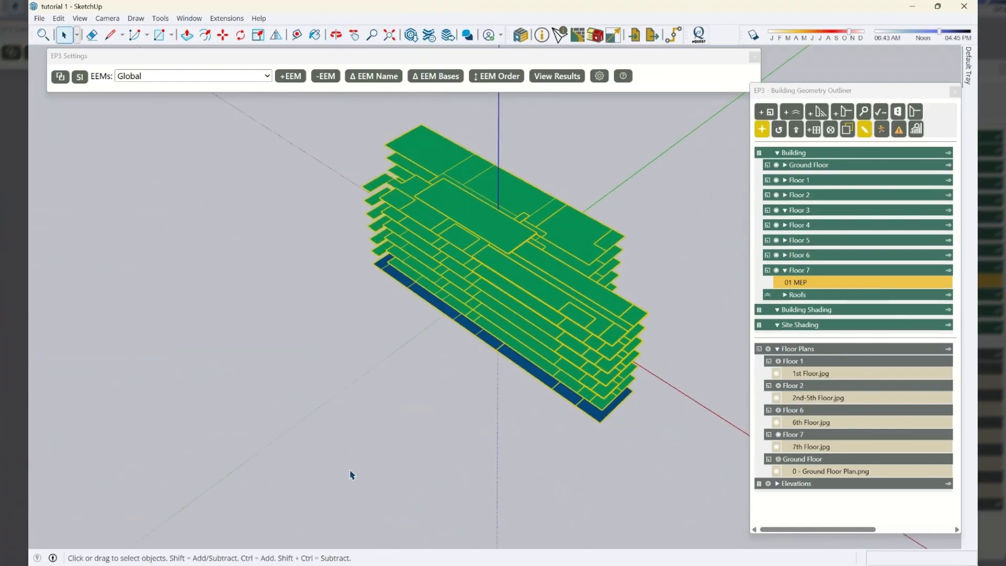